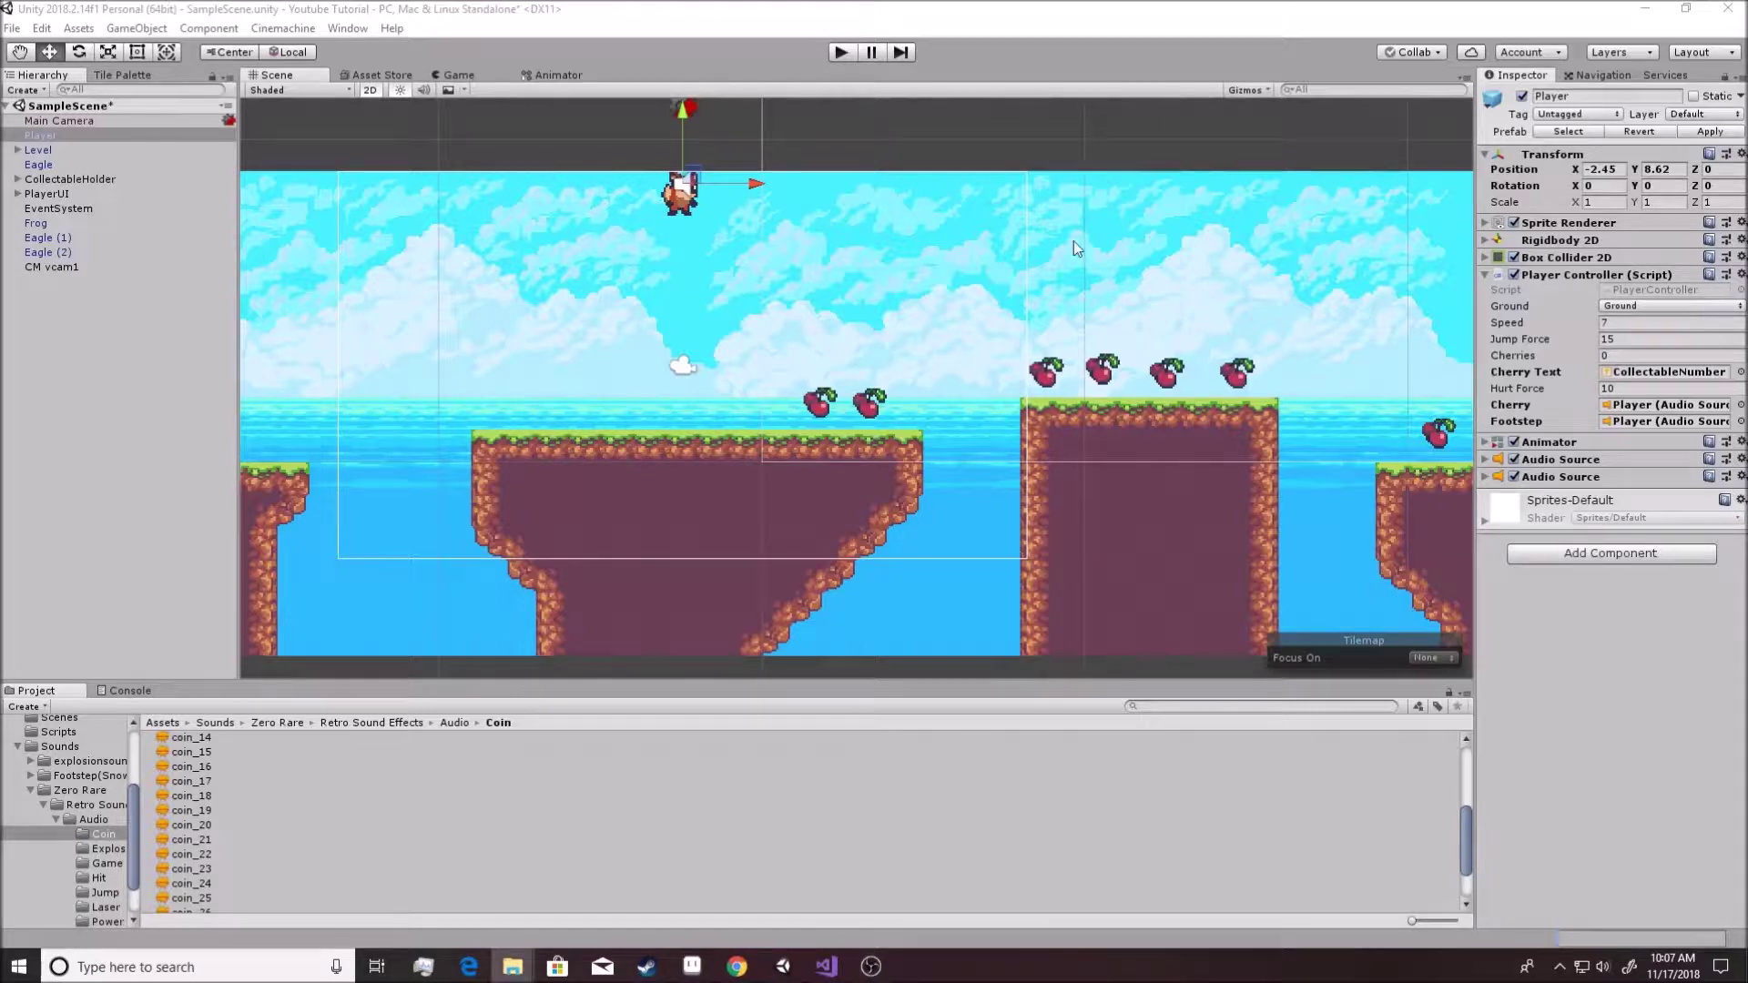
Play-test the level, running the fox right and jumping for cherries, then stop playback.
{"action": "left_click", "coordinate": [843, 52]}
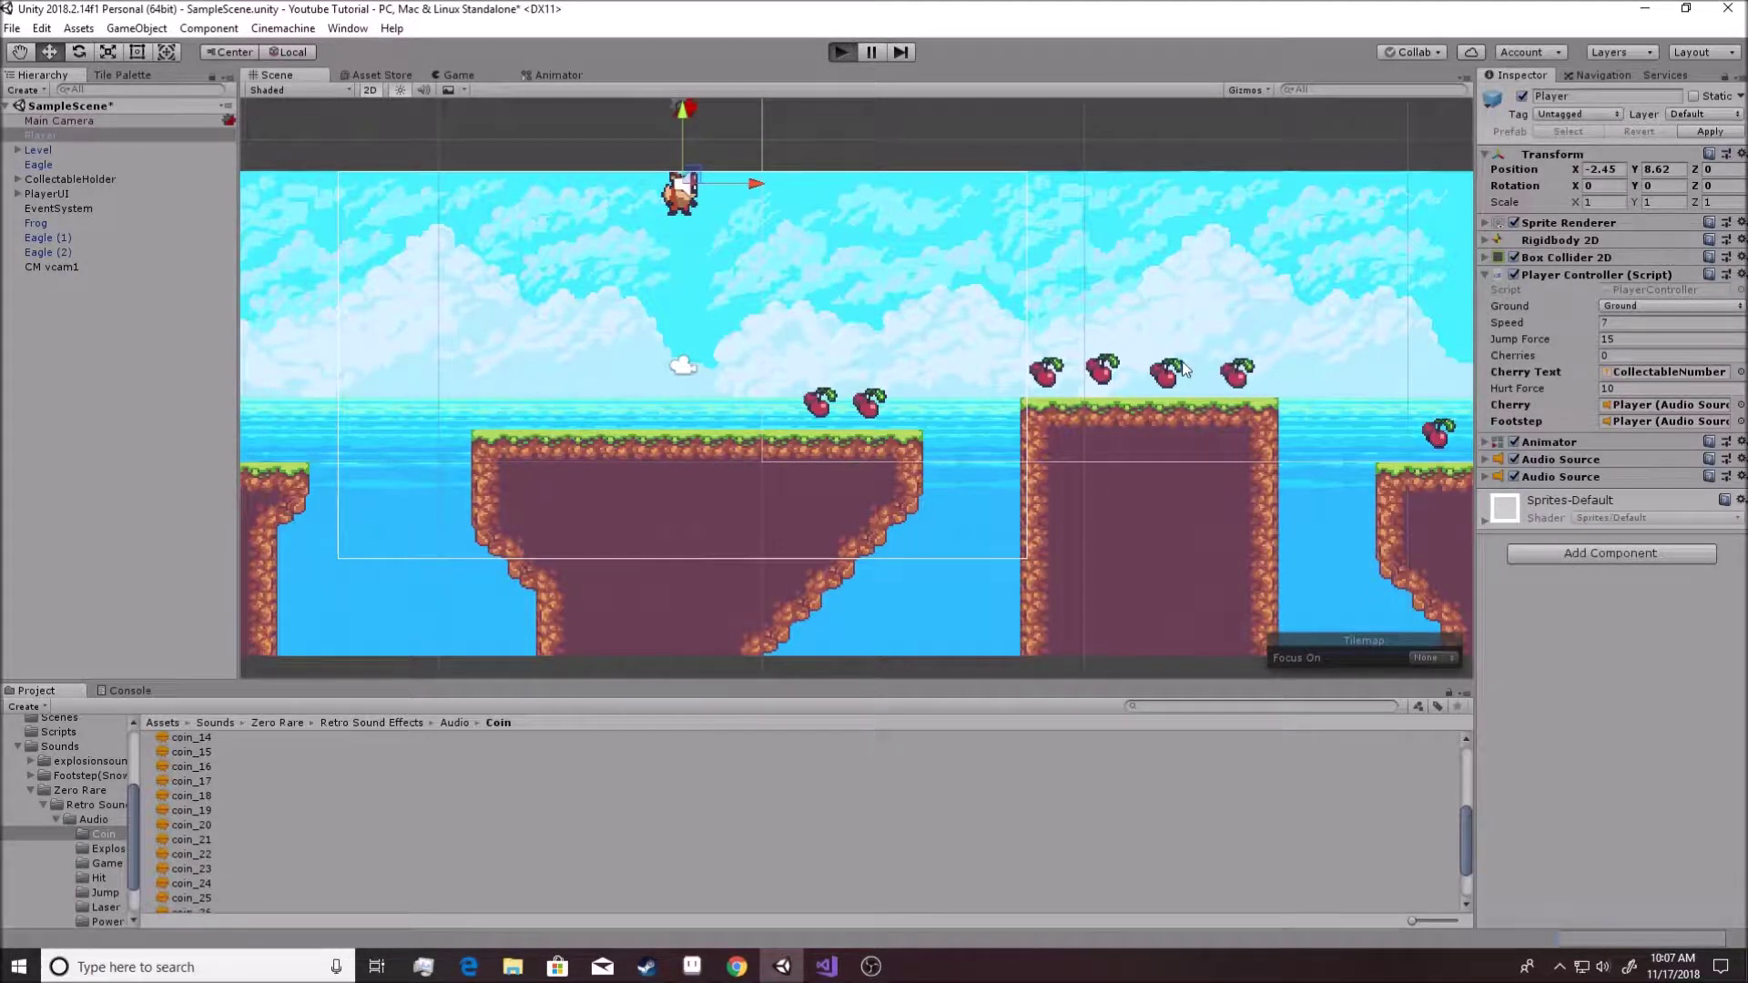
{"action": "key", "text": "Right"}
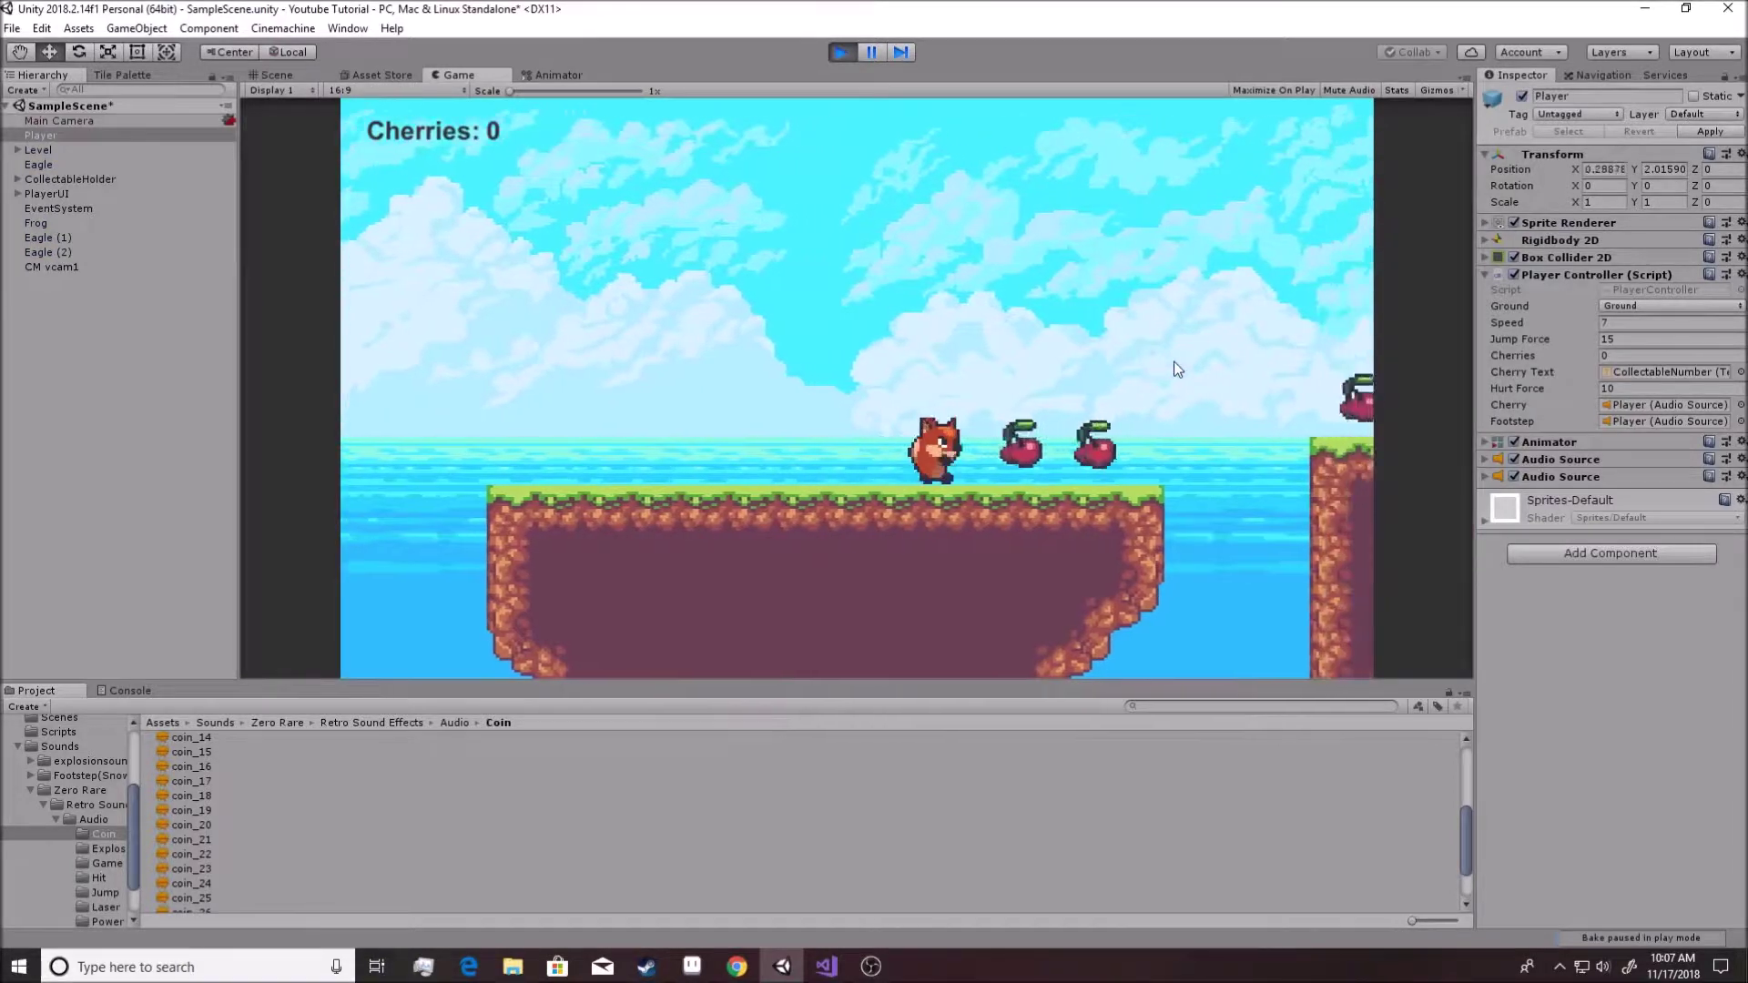
{"action": "key", "text": "space"}
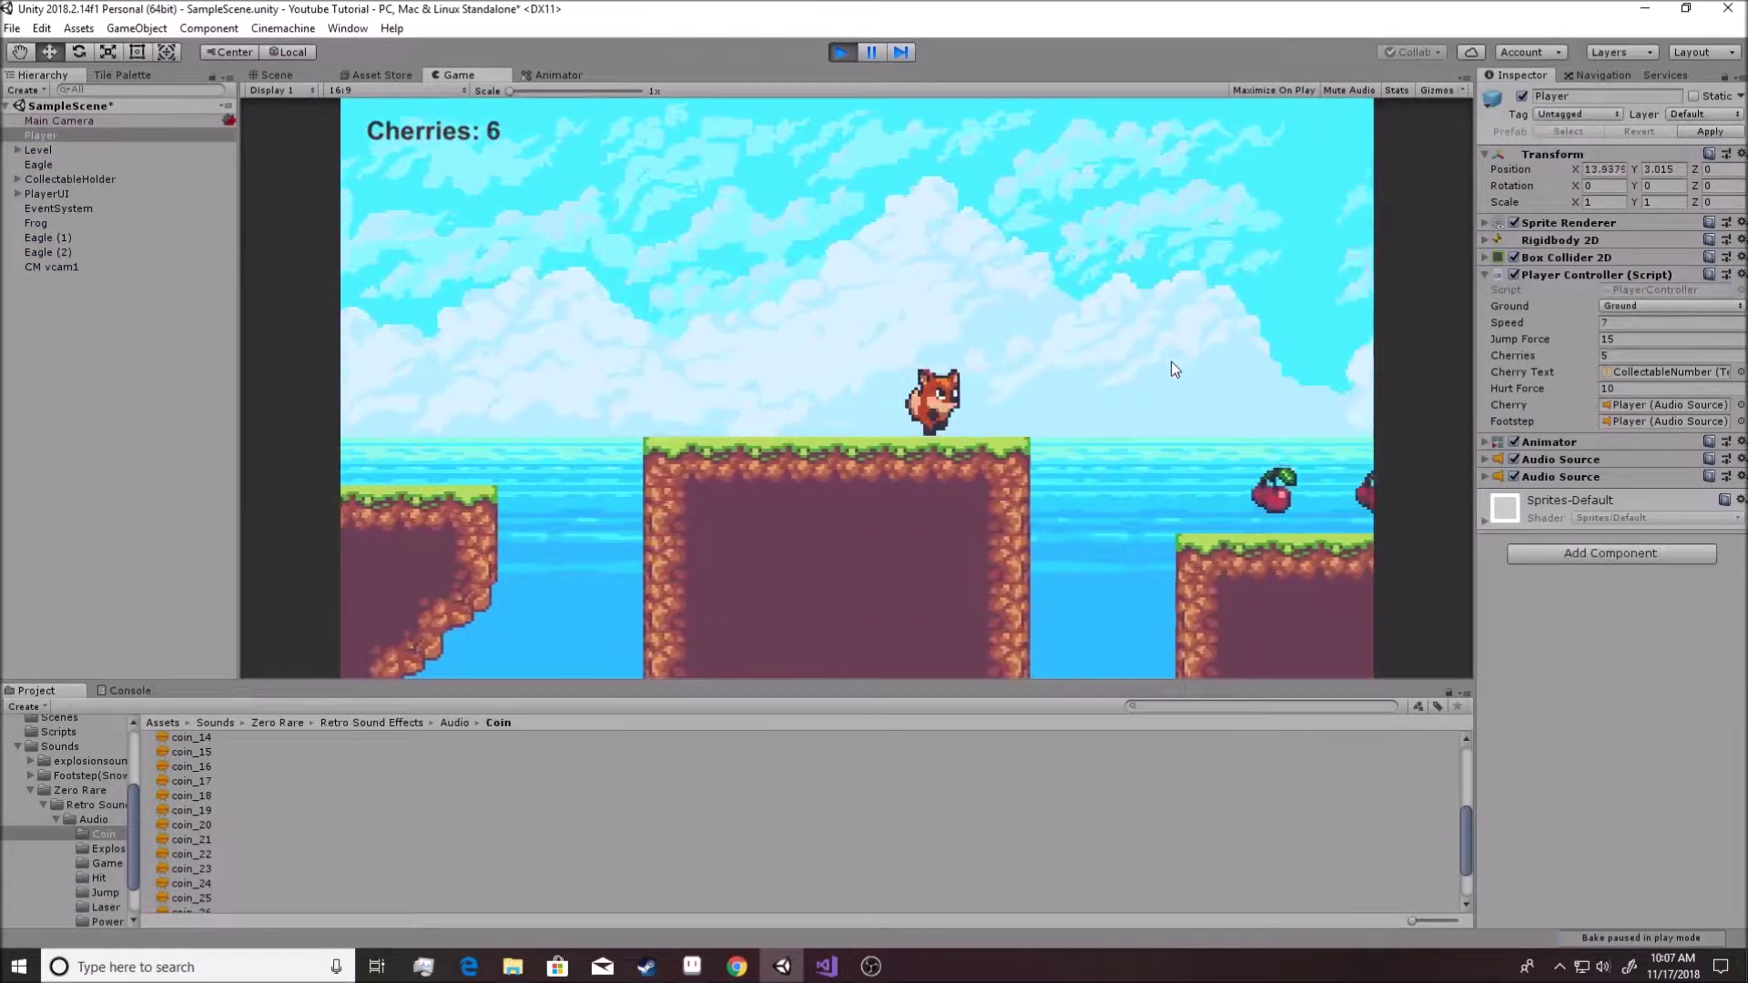
{"action": "key", "text": "space"}
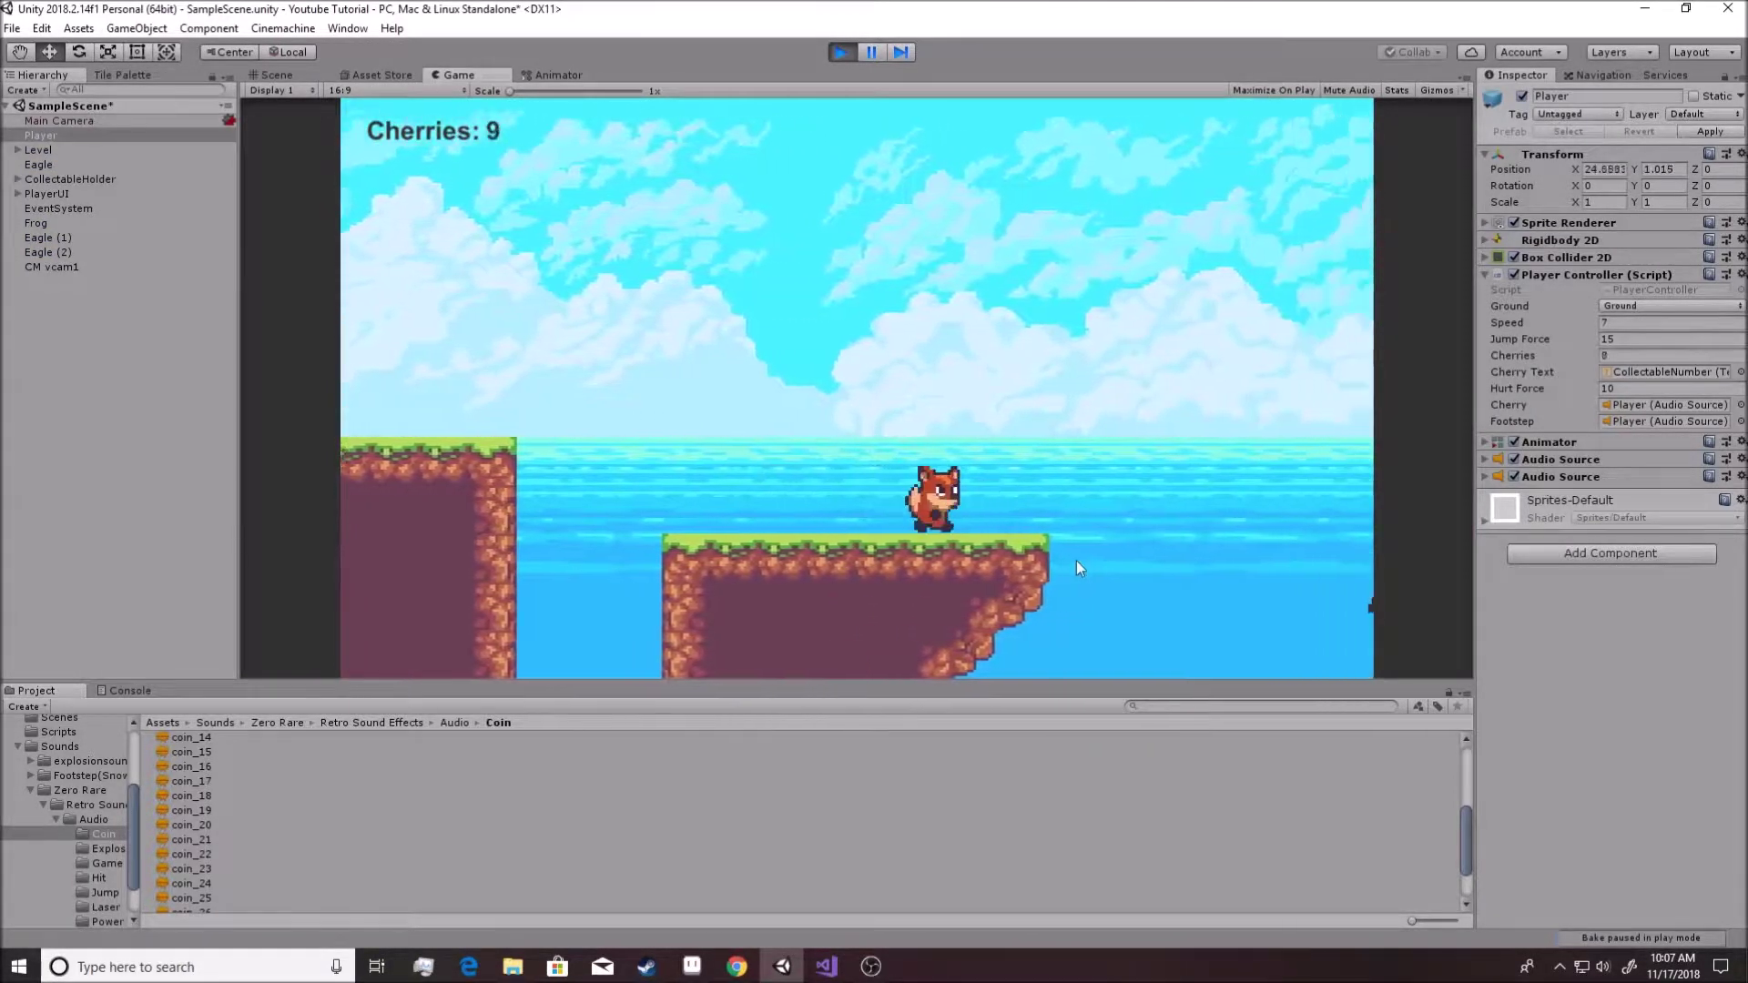
{"action": "key", "text": "space"}
{"action": "key", "text": "space"}
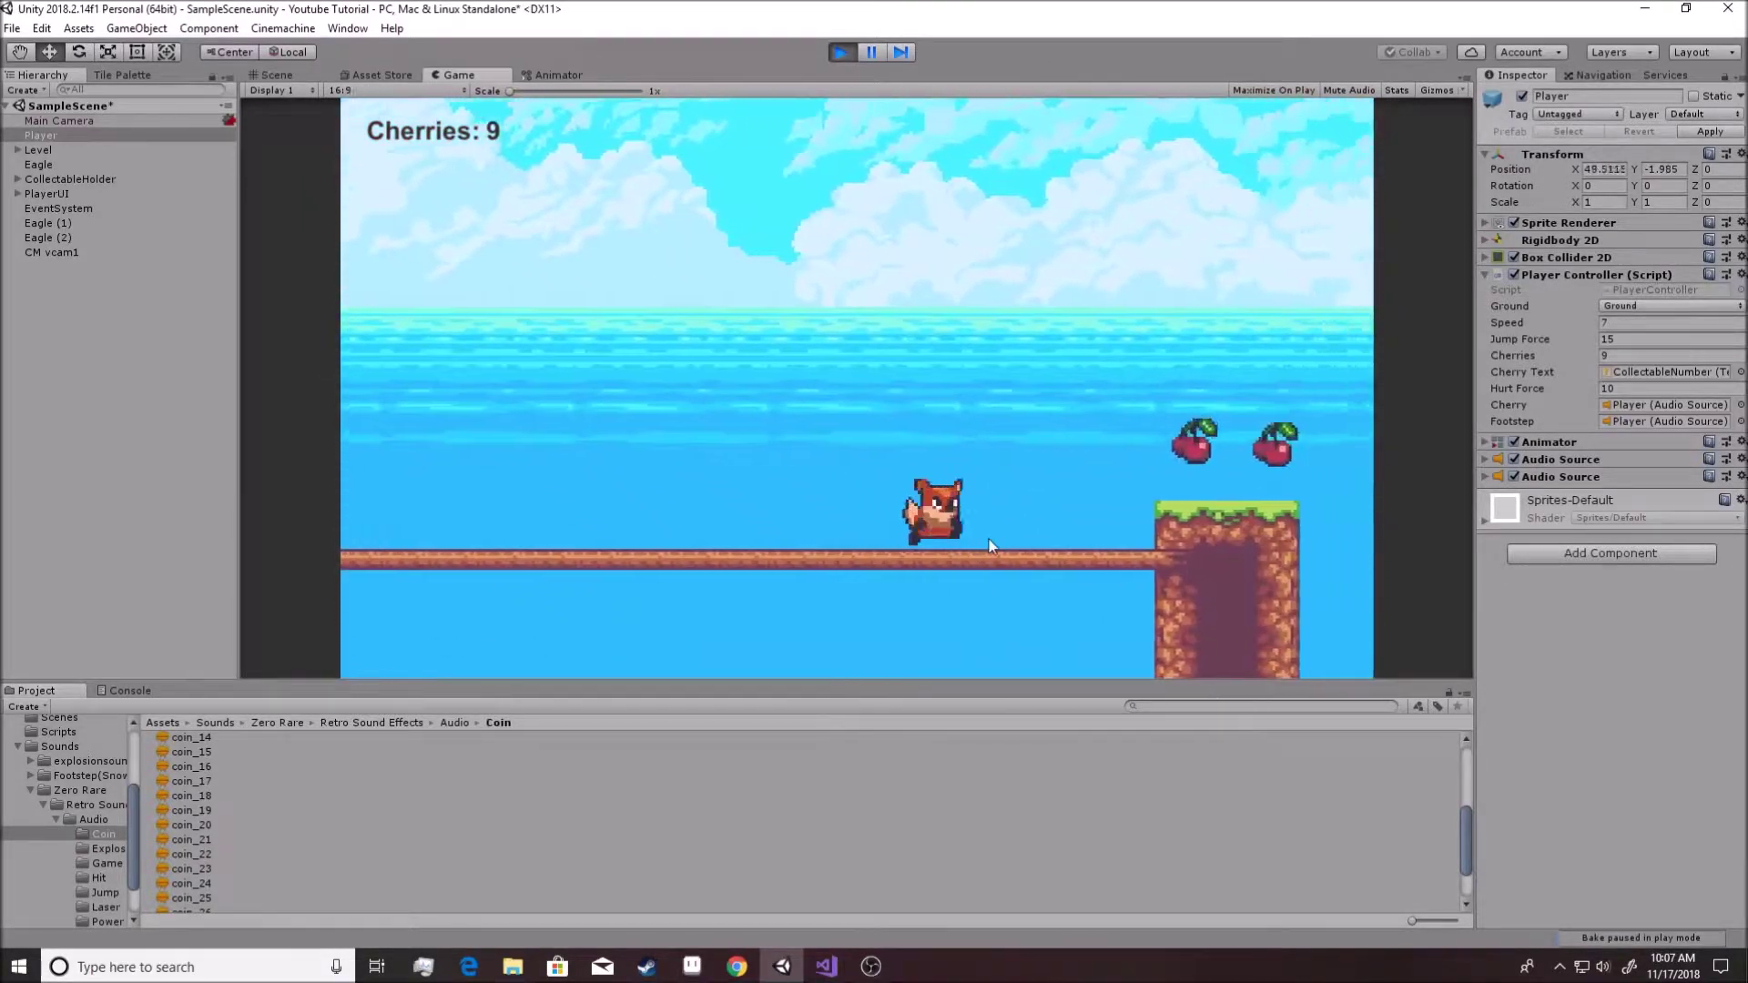
{"action": "key", "text": "space"}
{"action": "key", "text": "space"}
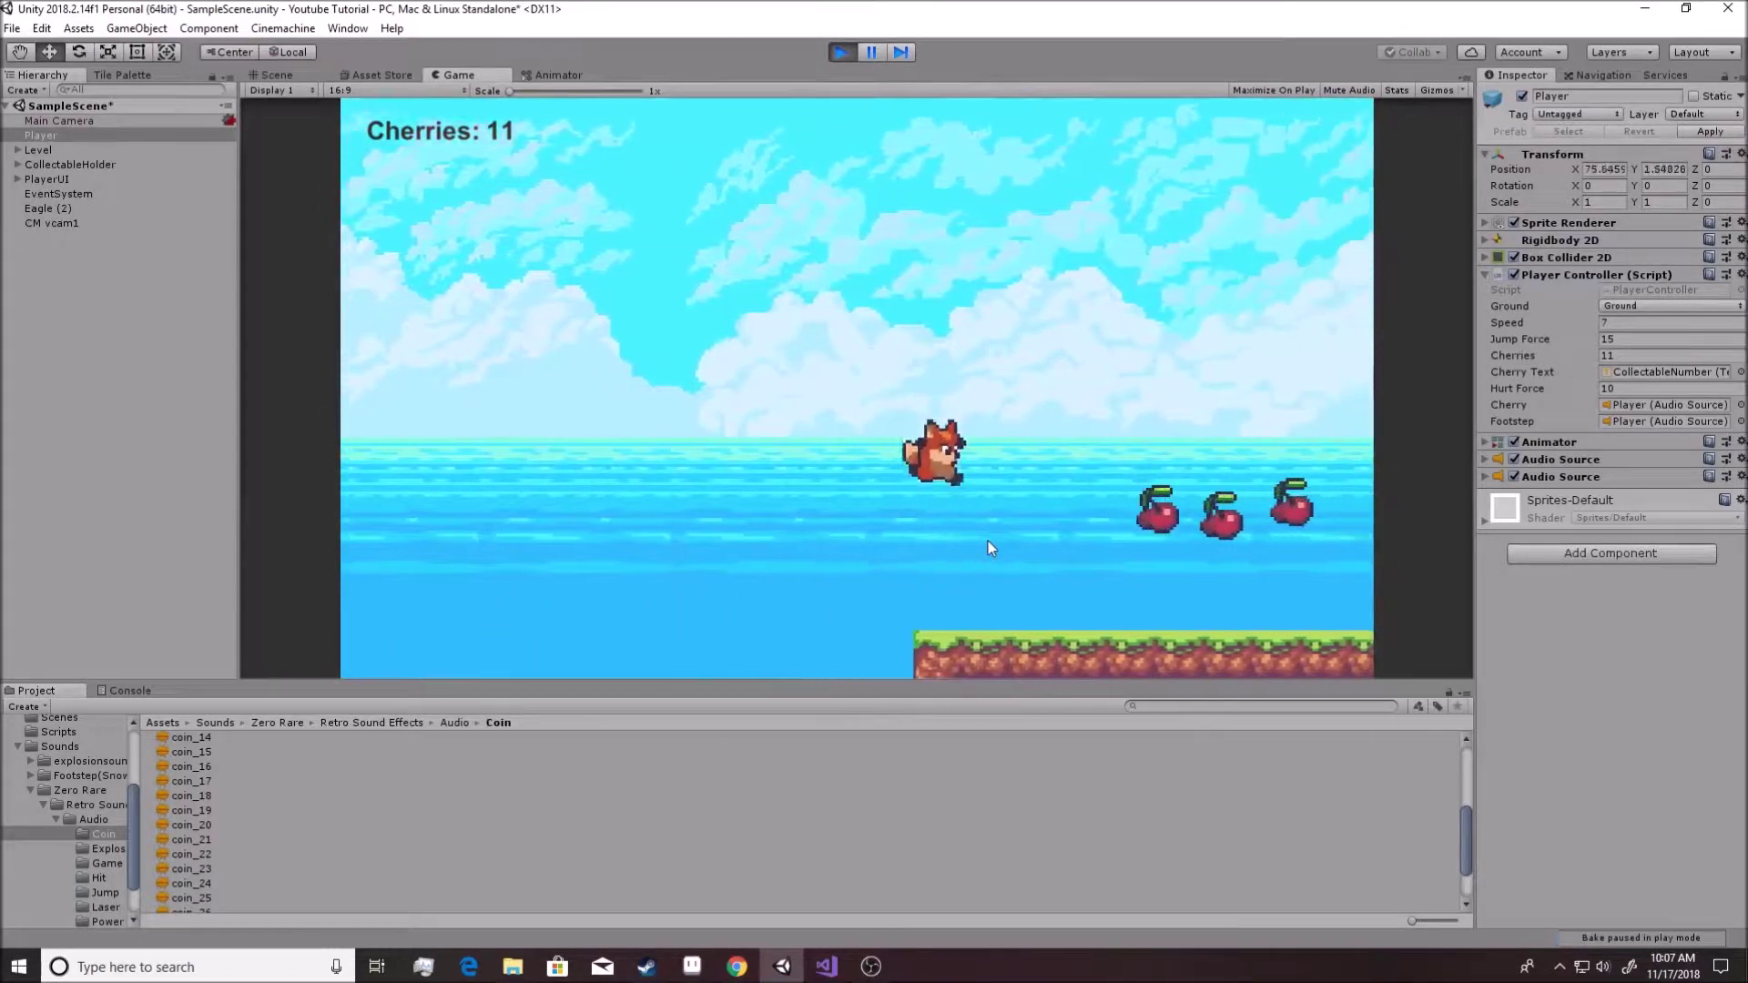
{"action": "key", "text": "space"}
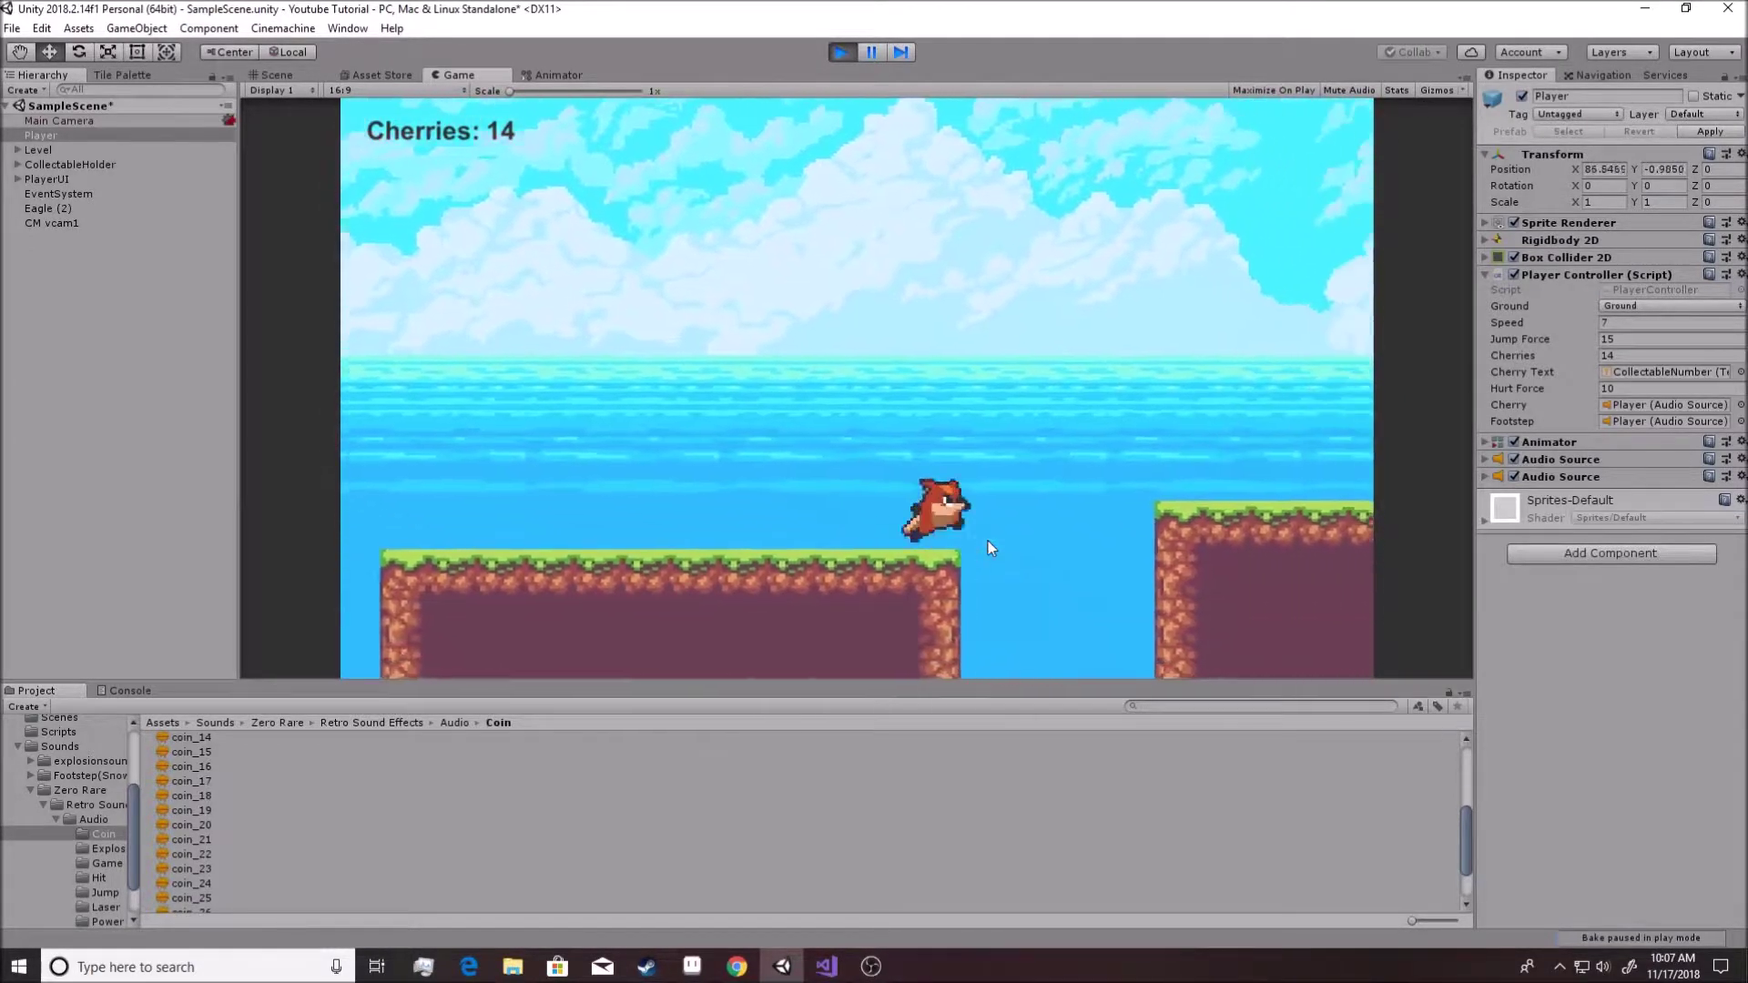
{"action": "key", "text": "space"}
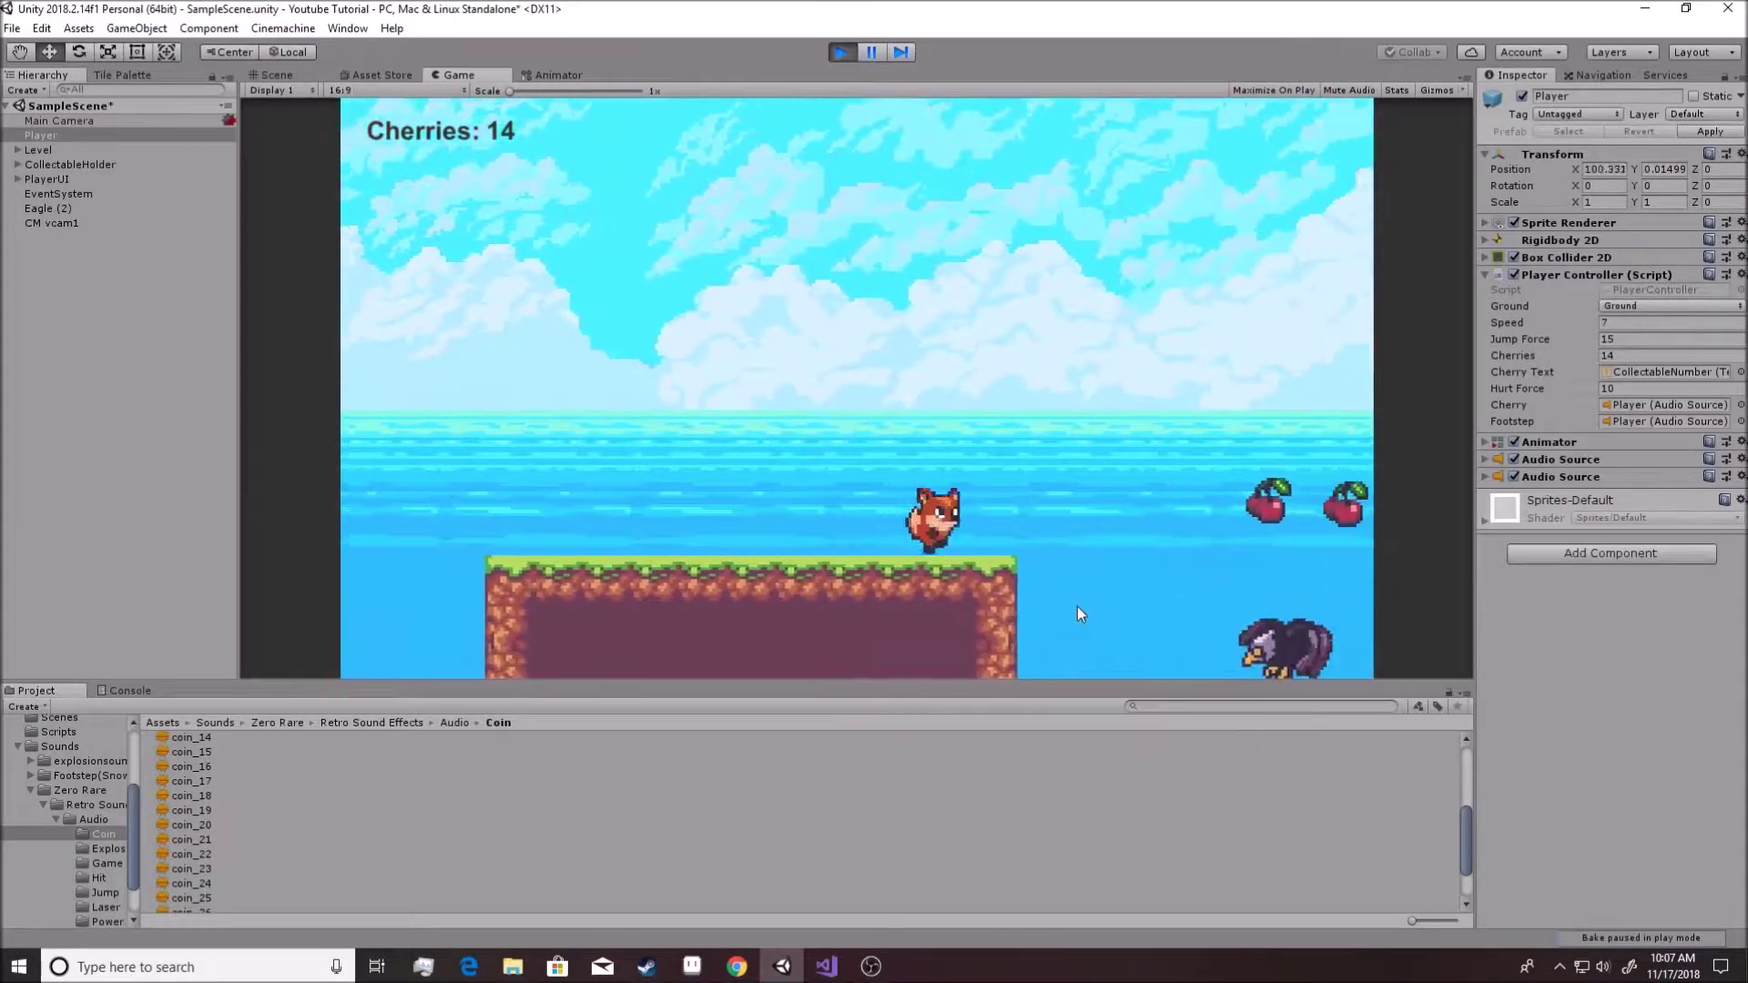
{"action": "key", "text": "space"}
{"action": "key", "text": "Right"}
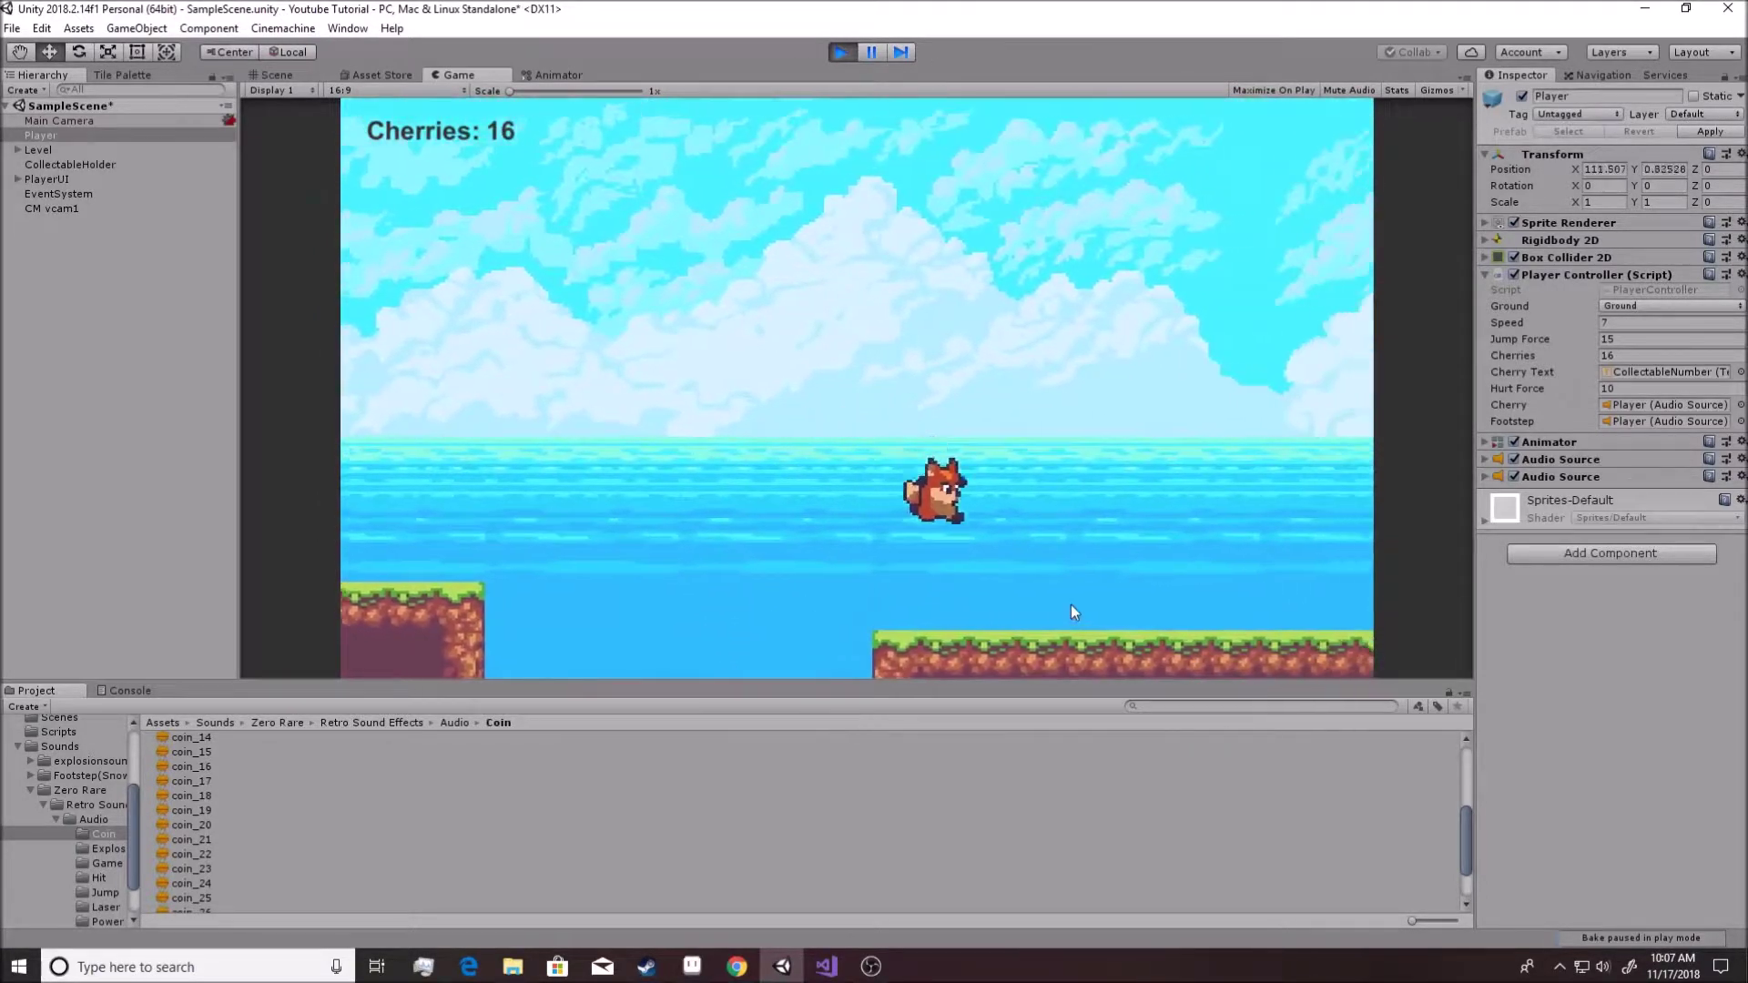
{"action": "key", "text": "Left"}
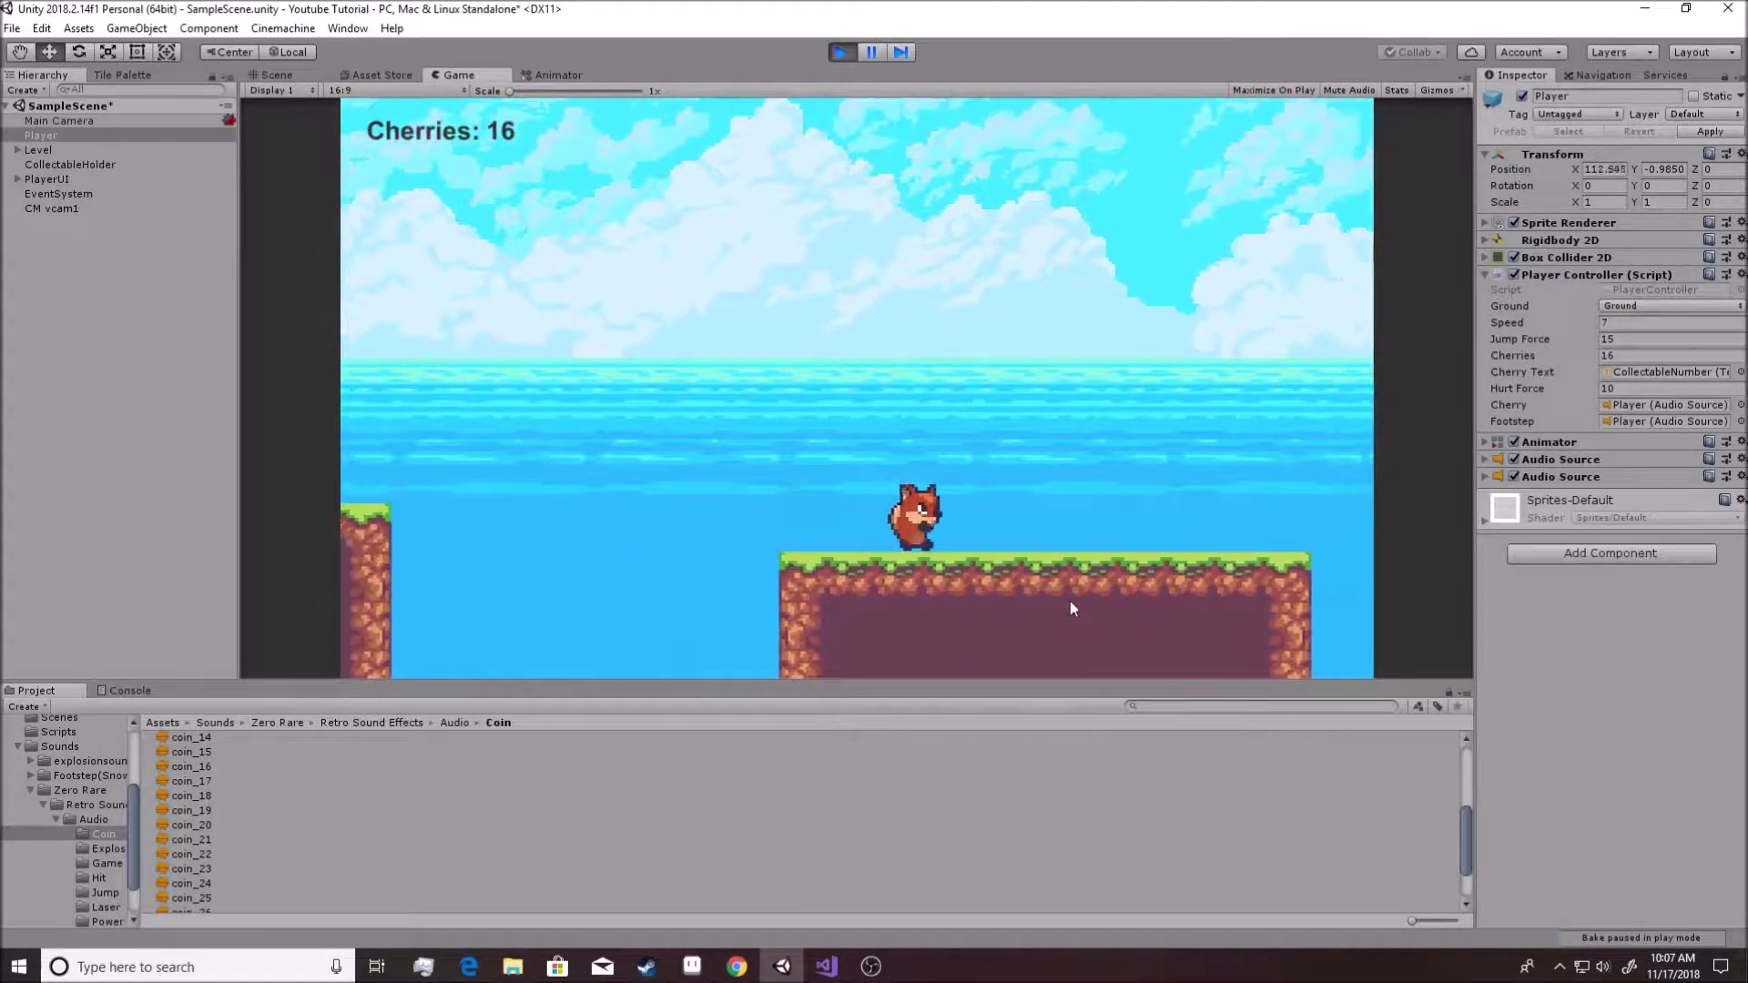
{"action": "key", "text": "space"}
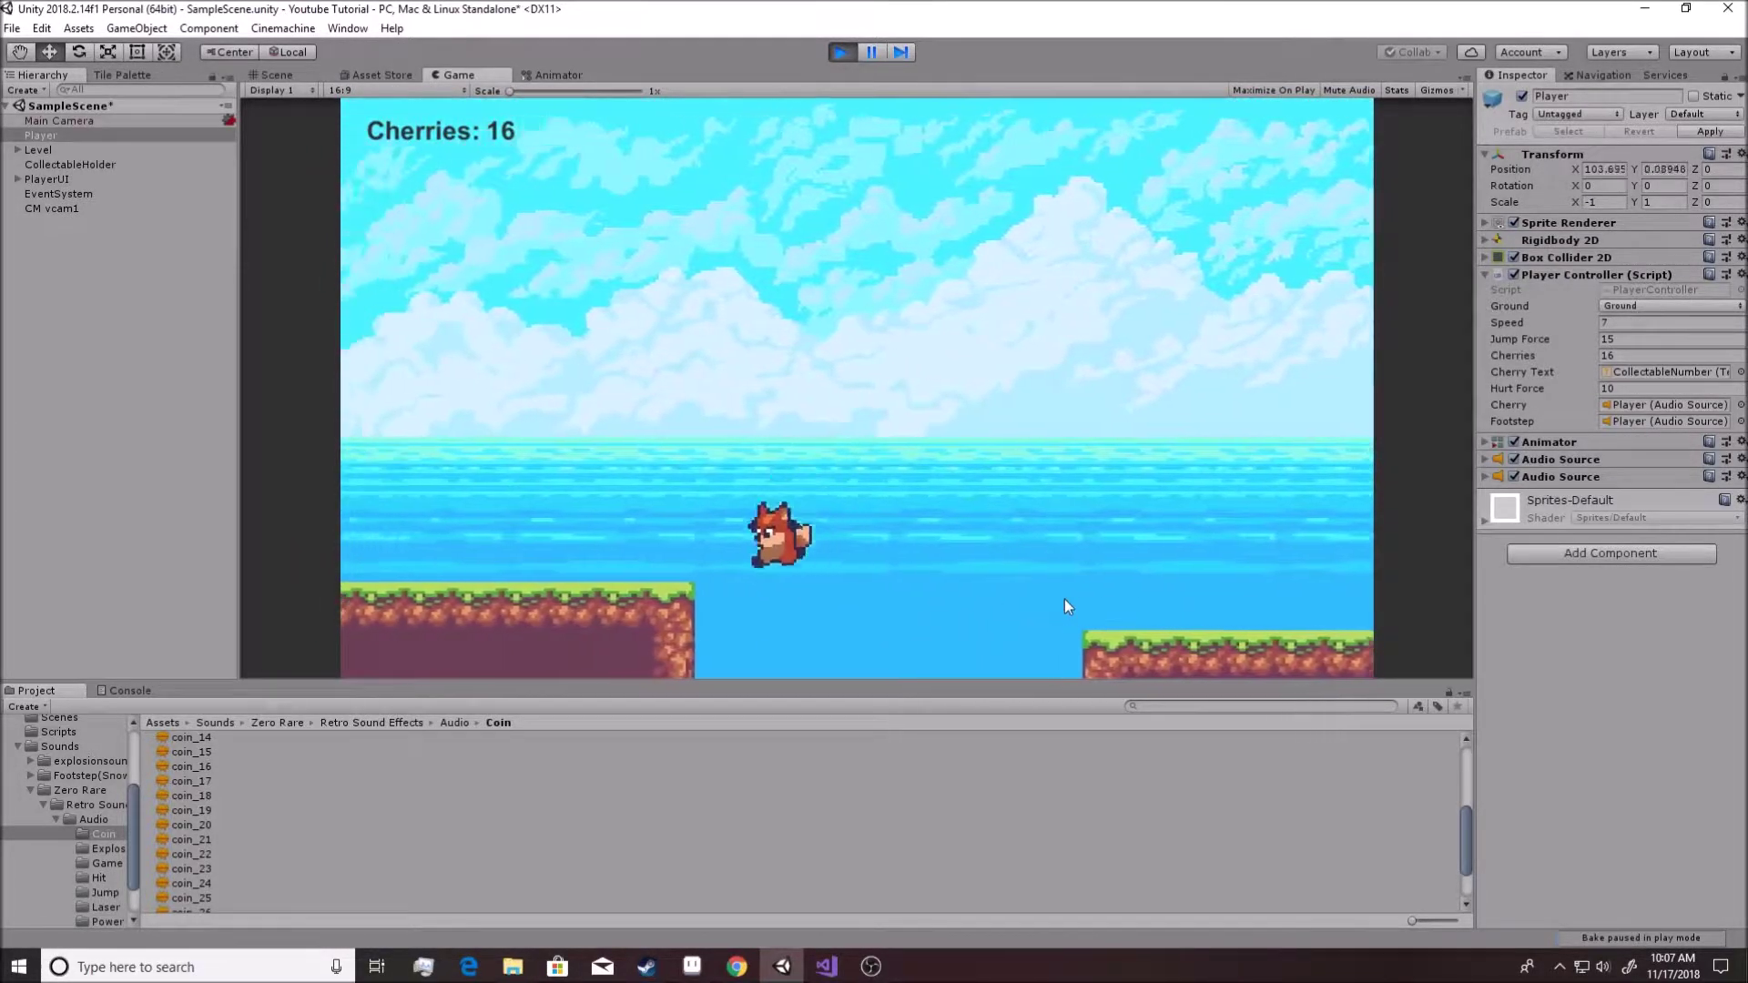
{"action": "key", "text": "space"}
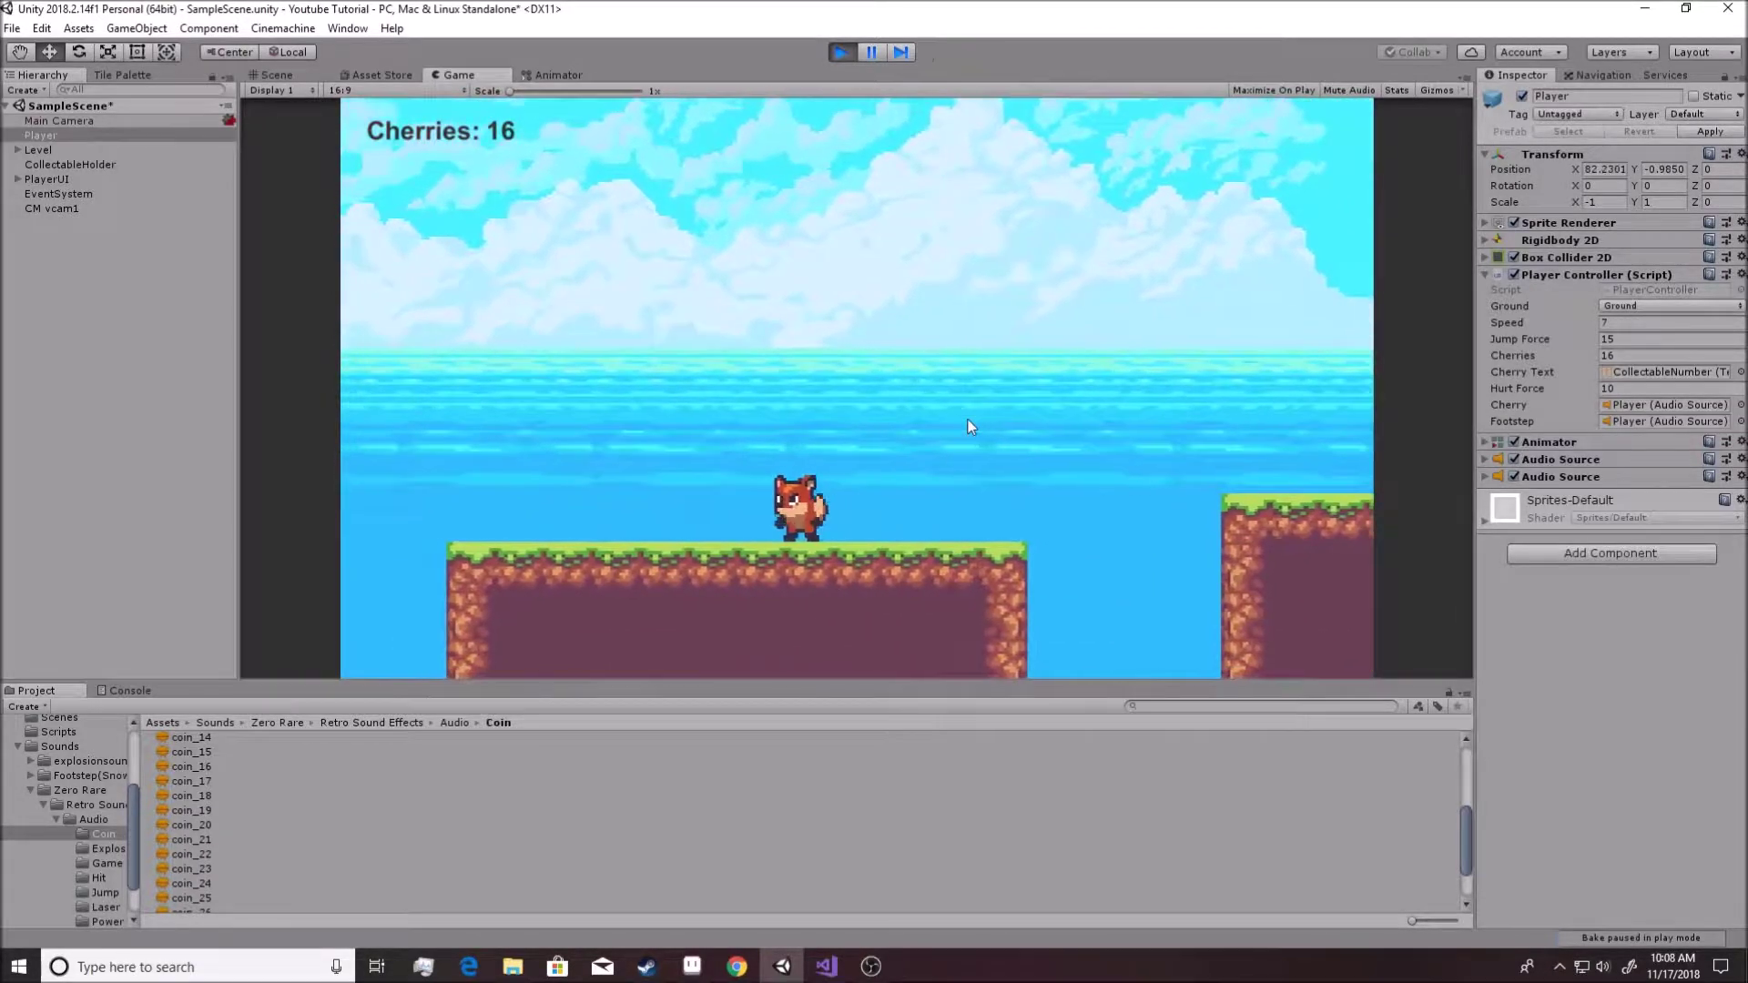
{"action": "left_click", "coordinate": [843, 55]}
Pan and zoom out the Scene view to survey the whole platform level.
{"action": "middle_click_drag", "start_coordinate": [1223, 530], "coordinate": [764, 531]}
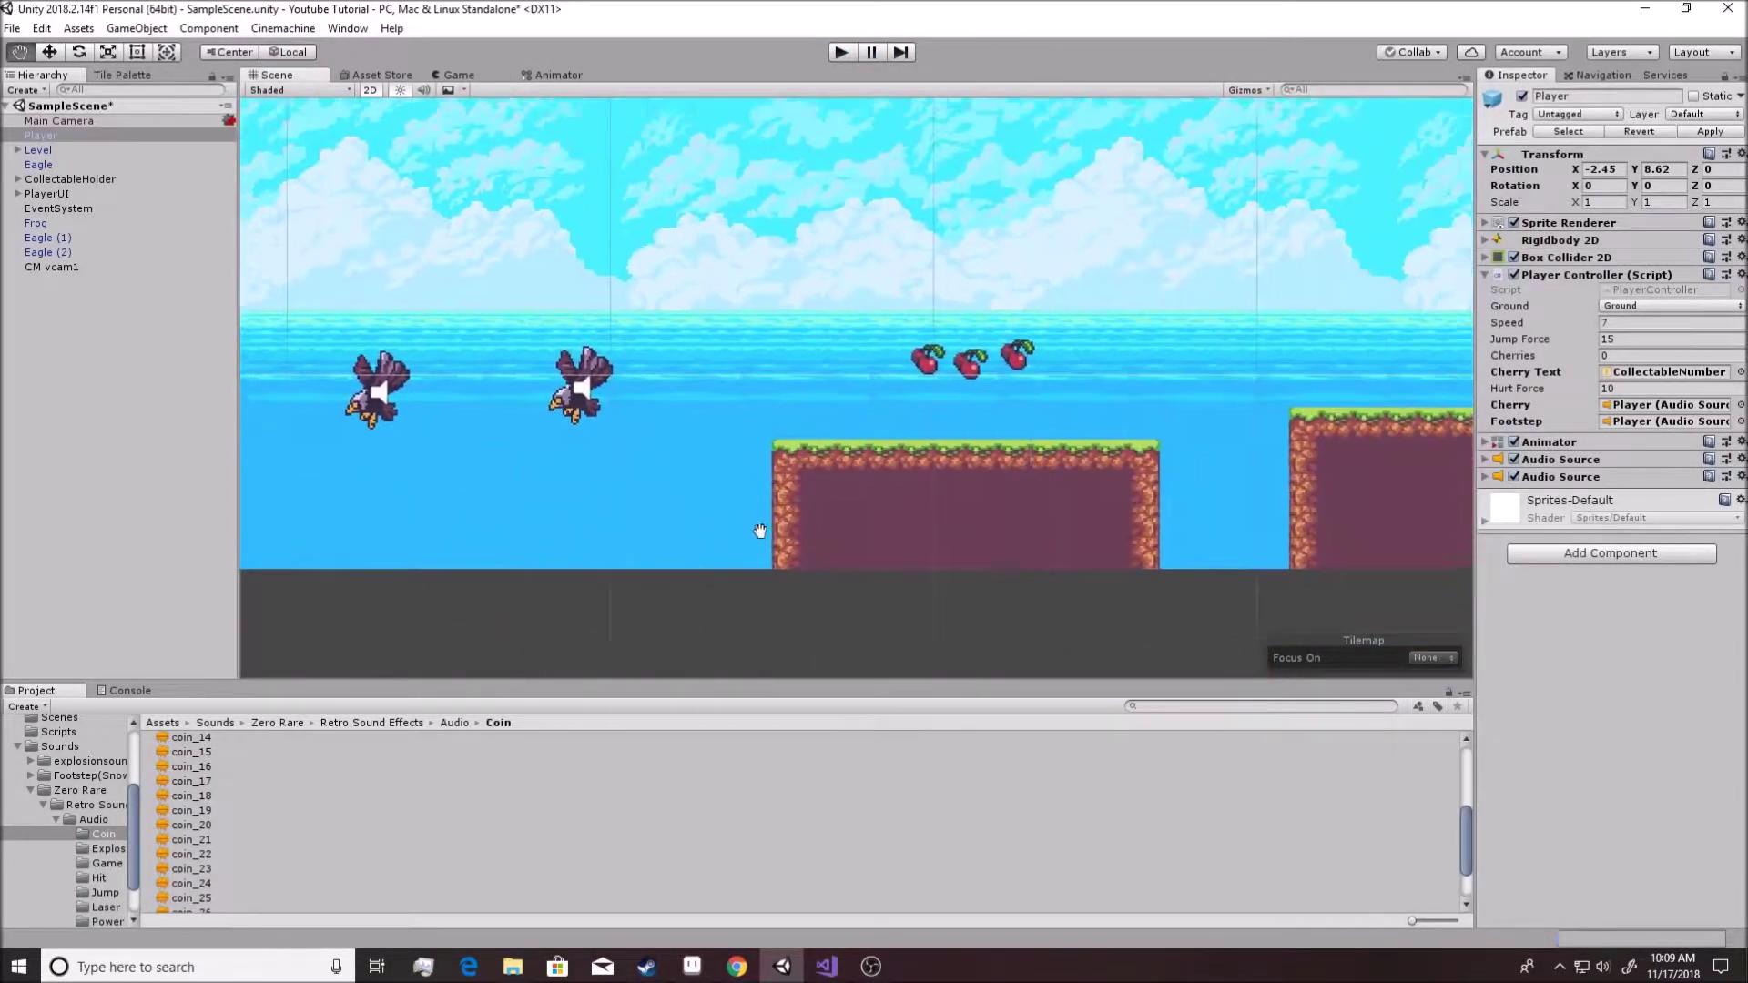
{"action": "scroll", "coordinate": [1249, 527], "scroll_direction": "up", "scroll_amount": 2}
{"action": "middle_click_drag", "start_coordinate": [1368, 552], "coordinate": [1006, 579]}
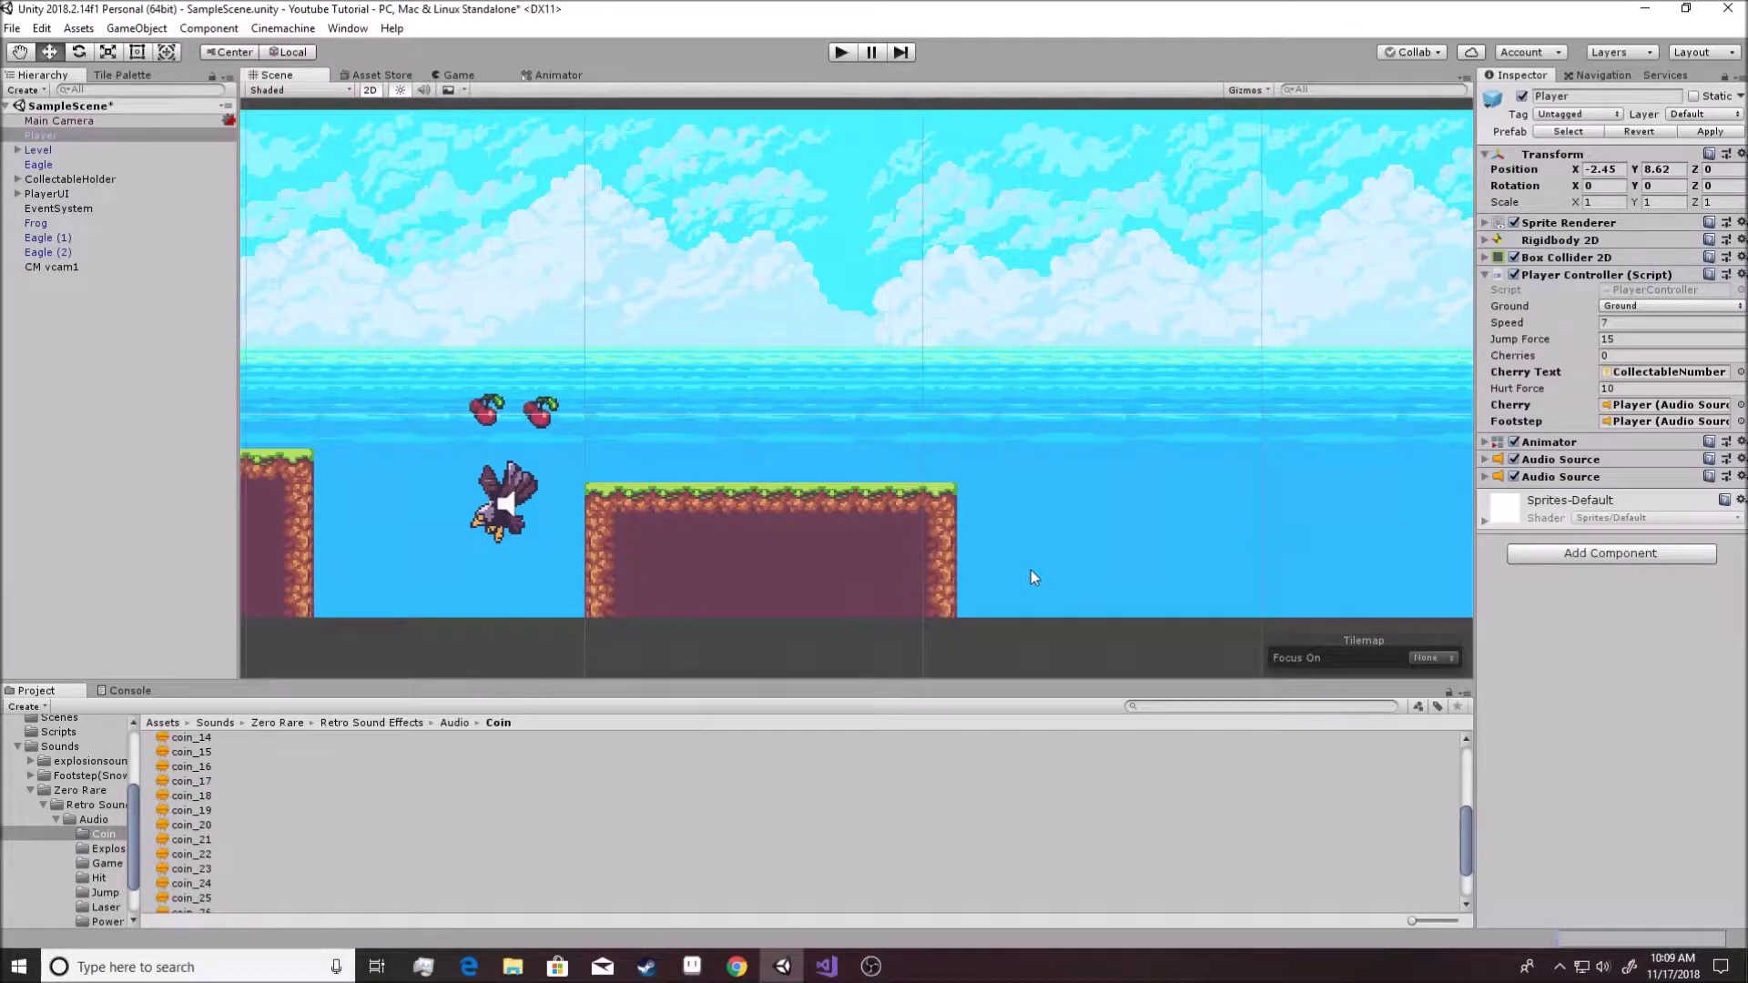
{"action": "middle_click_drag", "start_coordinate": [848, 586], "coordinate": [917, 519]}
{"action": "scroll", "coordinate": [754, 543], "scroll_direction": "down", "scroll_amount": 5}
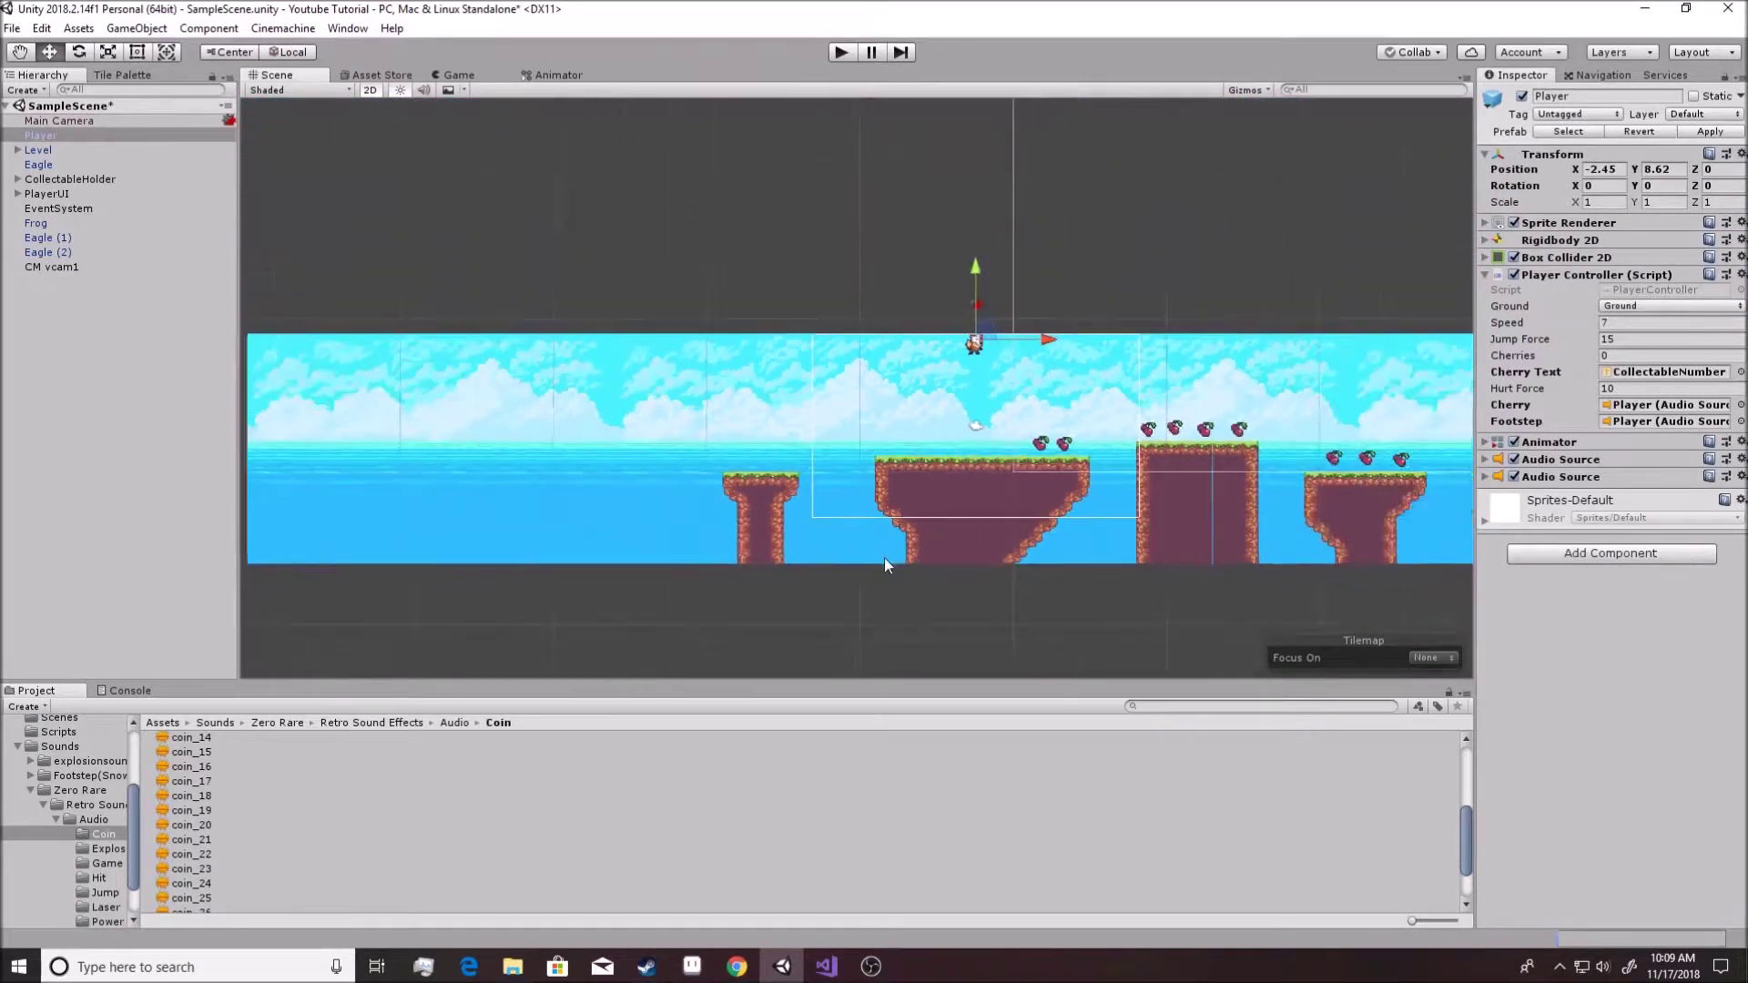
{"action": "scroll", "coordinate": [938, 568], "scroll_direction": "down", "scroll_amount": 2}
{"action": "middle_click_drag", "start_coordinate": [1007, 586], "coordinate": [741, 543]}
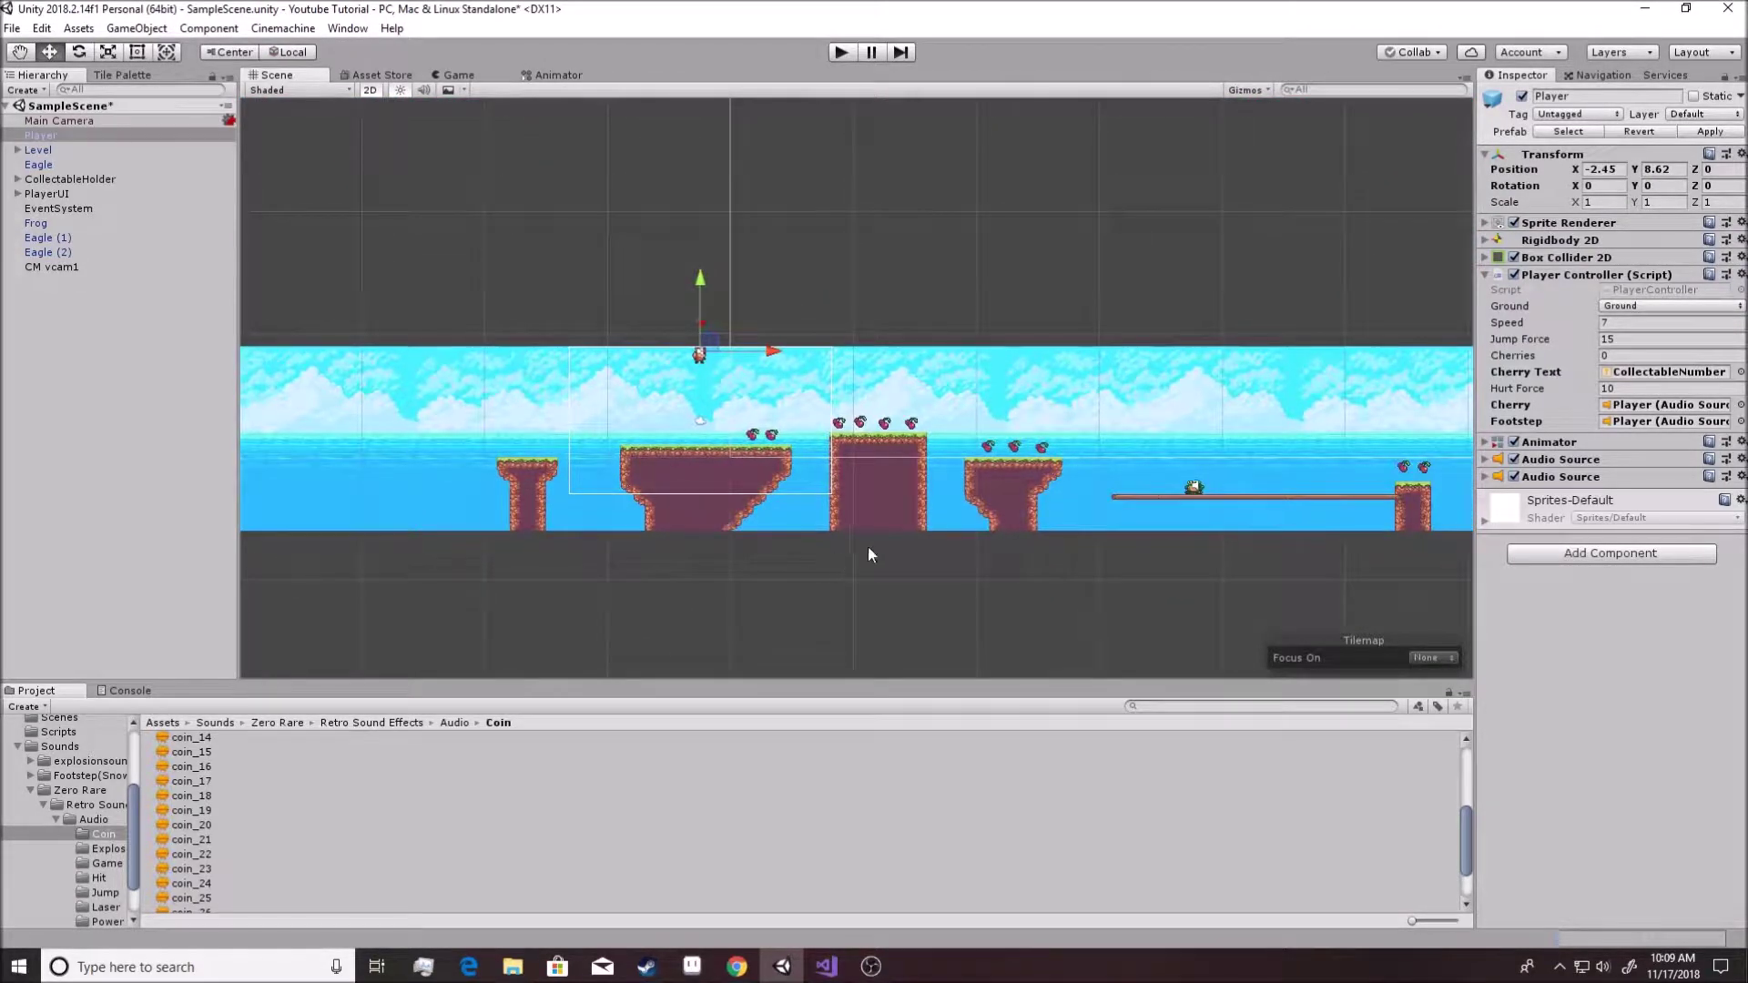
{"action": "scroll", "coordinate": [869, 552], "scroll_direction": "down", "scroll_amount": 4}
{"action": "middle_click_drag", "start_coordinate": [904, 565], "coordinate": [769, 489]}
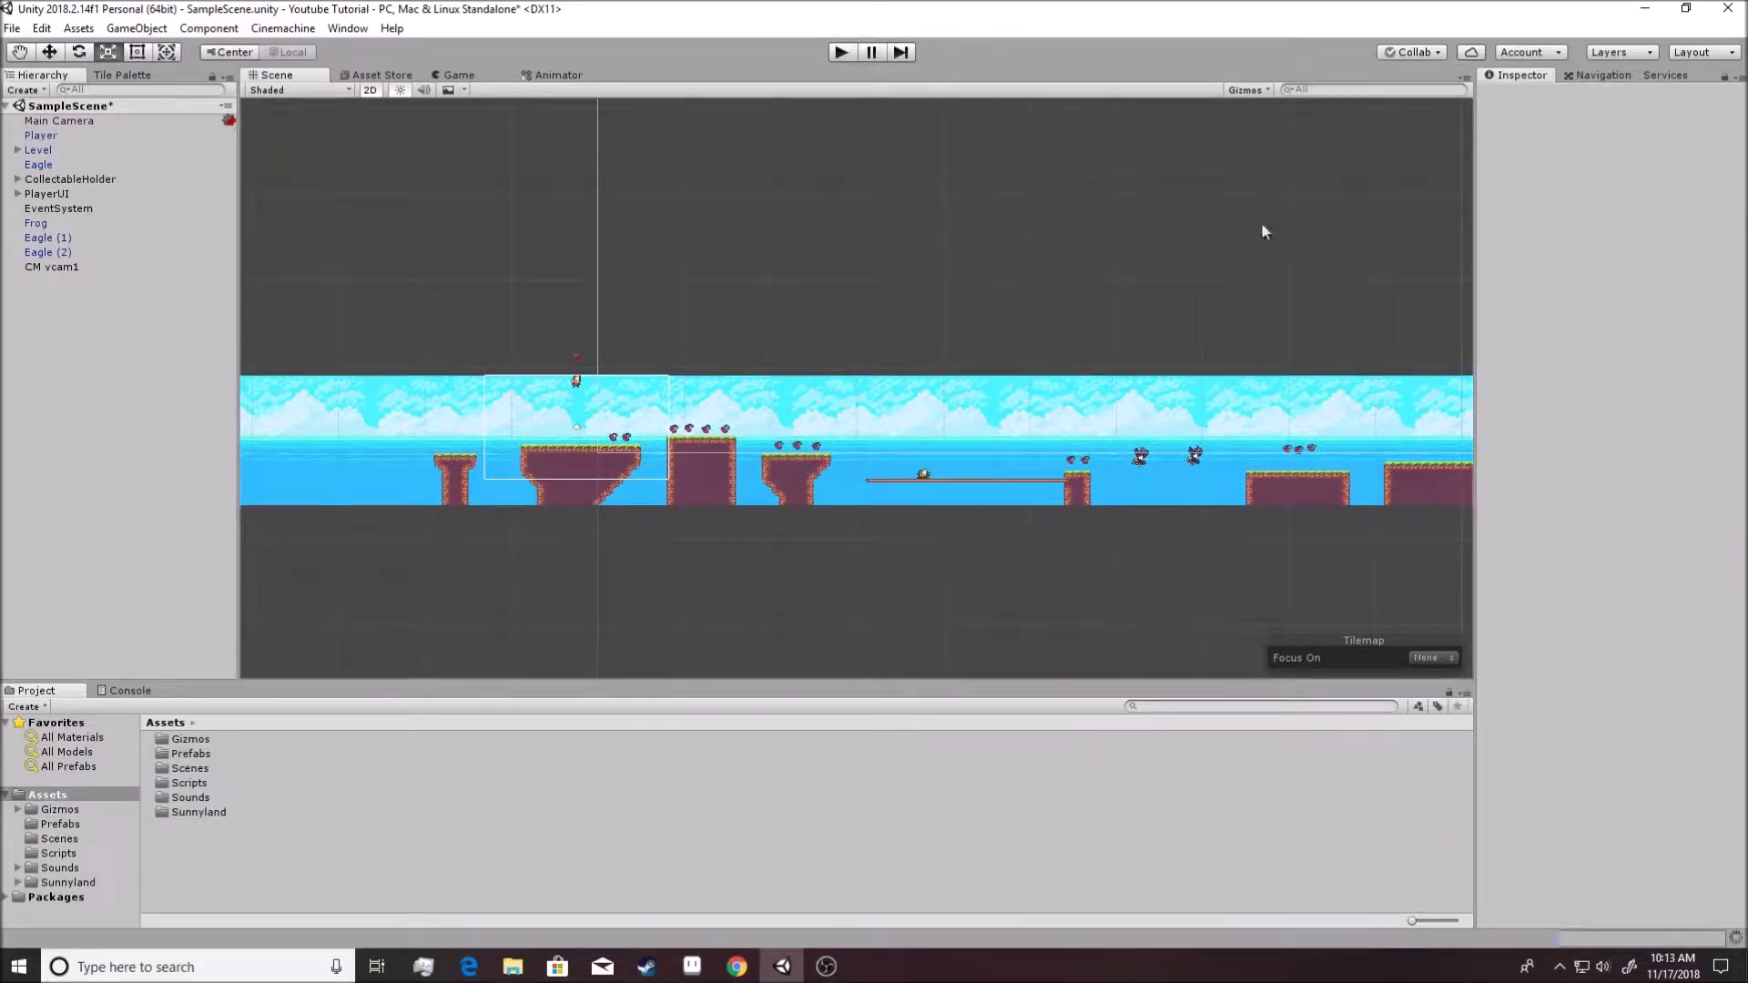
{"action": "scroll", "coordinate": [491, 630], "scroll_direction": "up", "scroll_amount": 3}
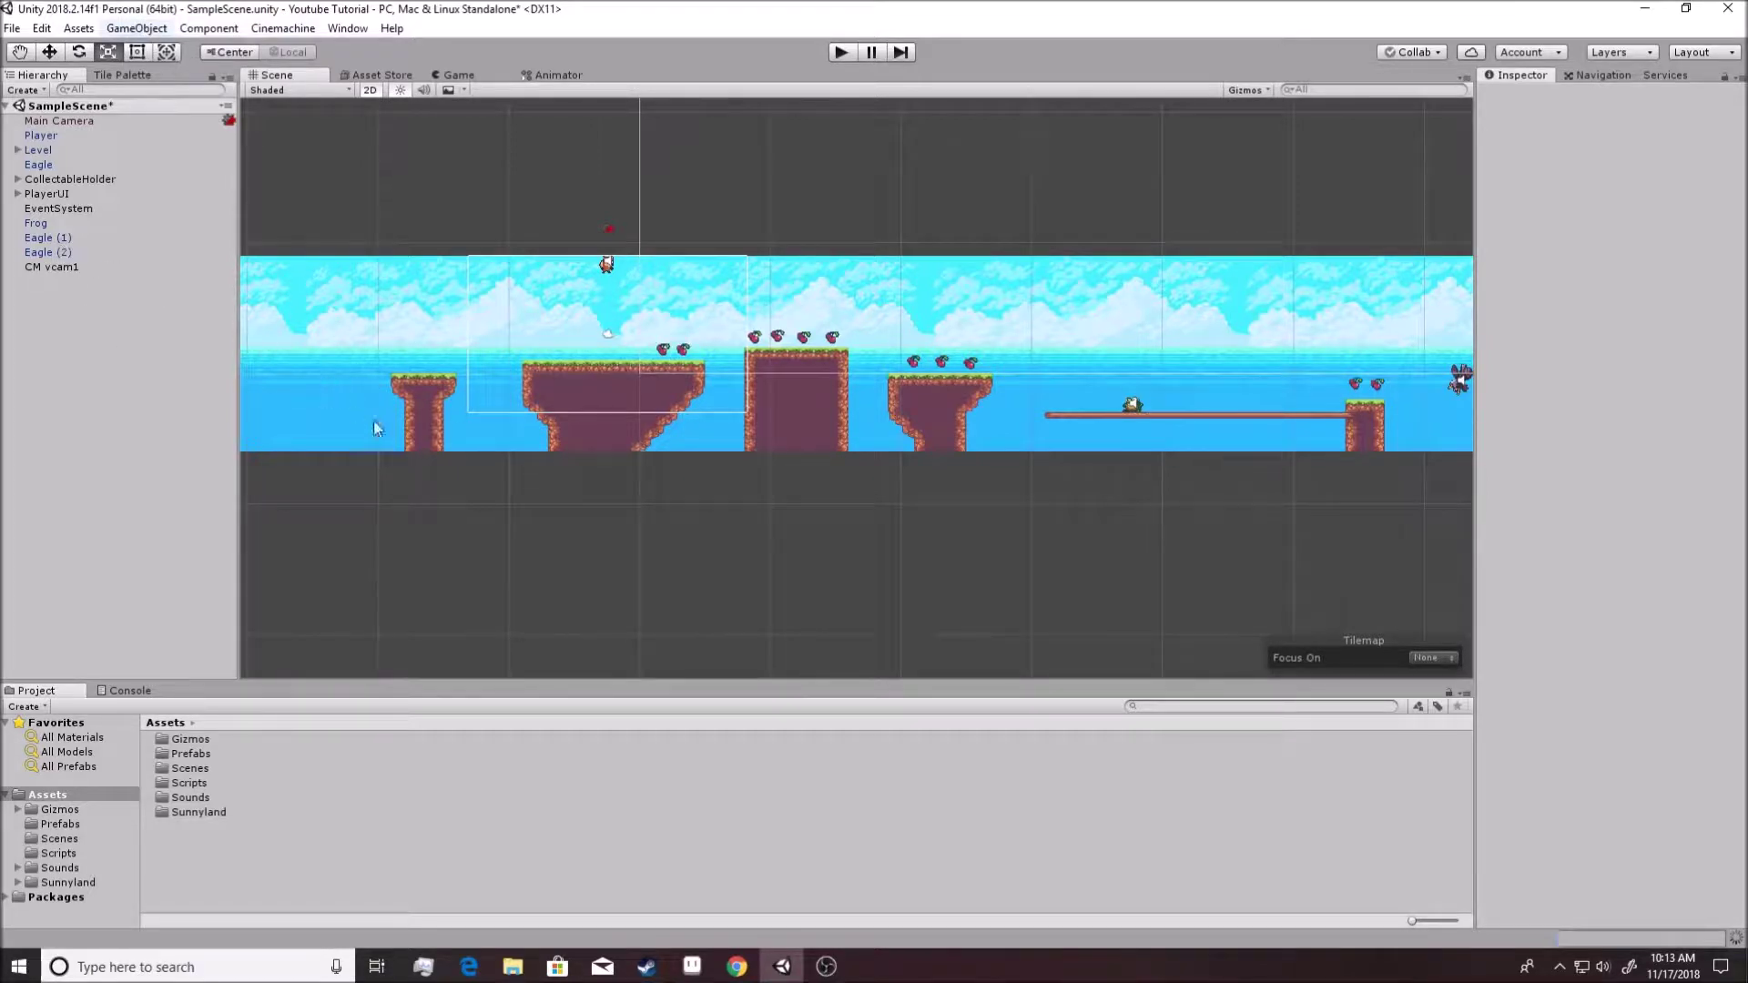
{"action": "right_click", "coordinate": [138, 361]}
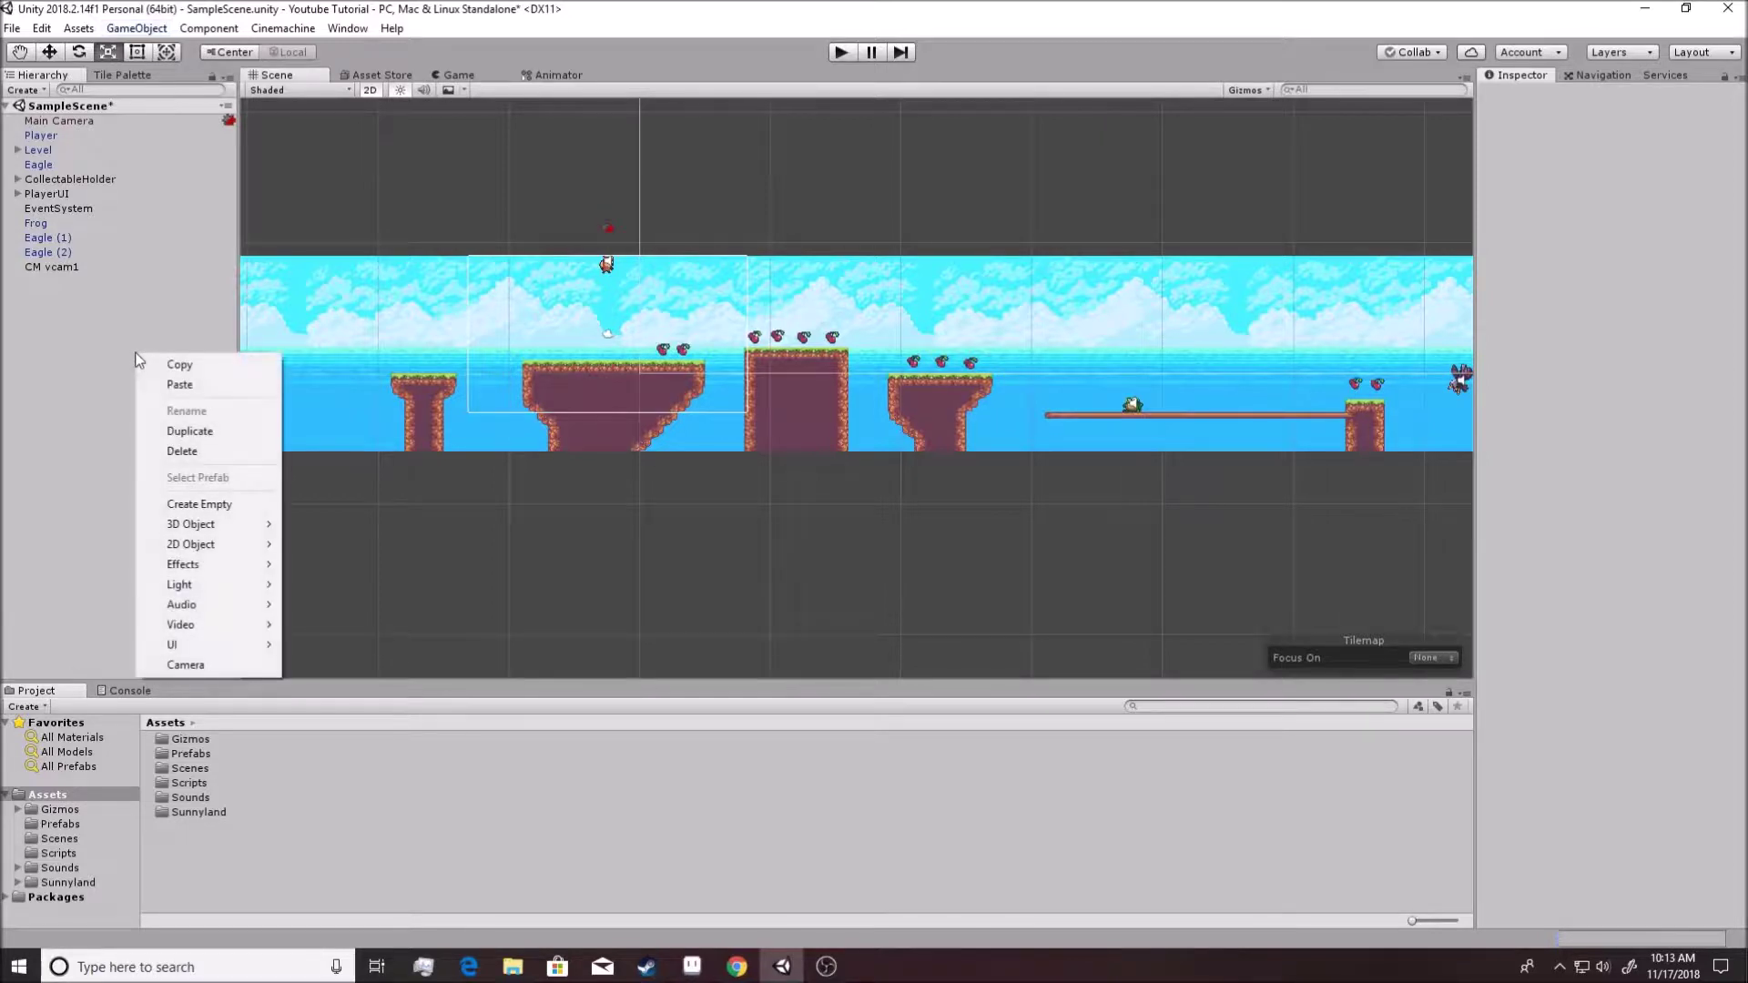
Create an empty GameObject and move it down below the platforms.
{"action": "left_click", "coordinate": [202, 506]}
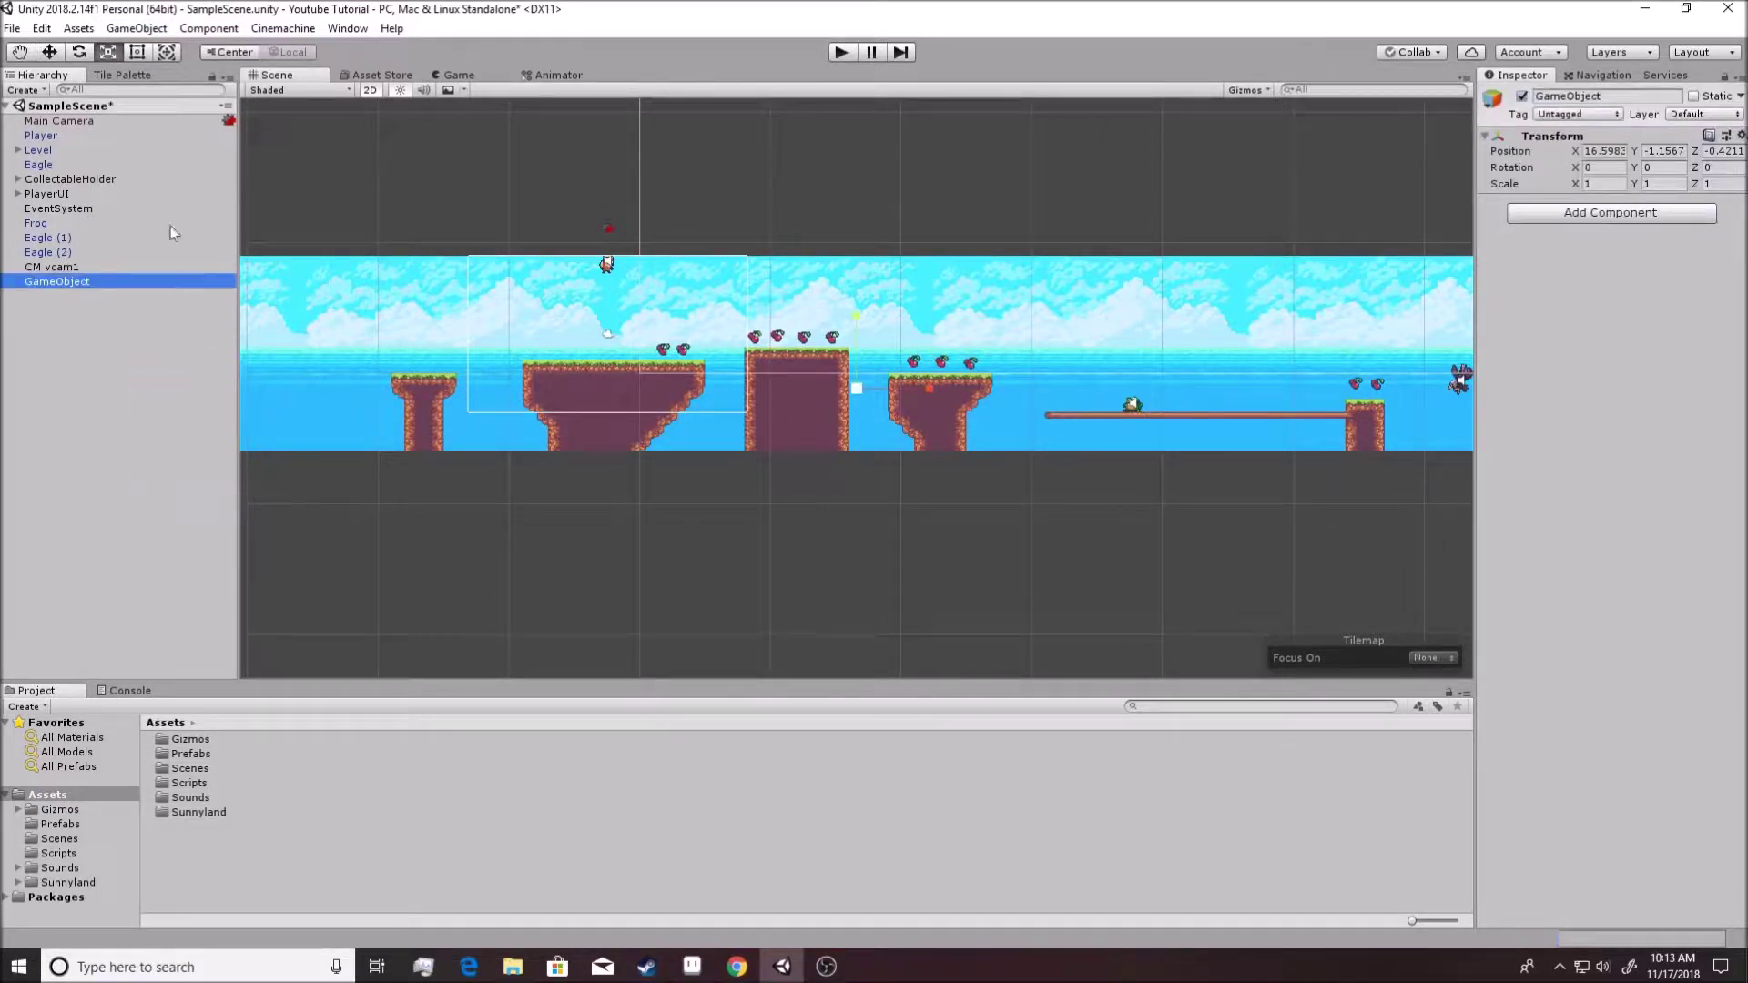
{"action": "left_click", "coordinate": [138, 55]}
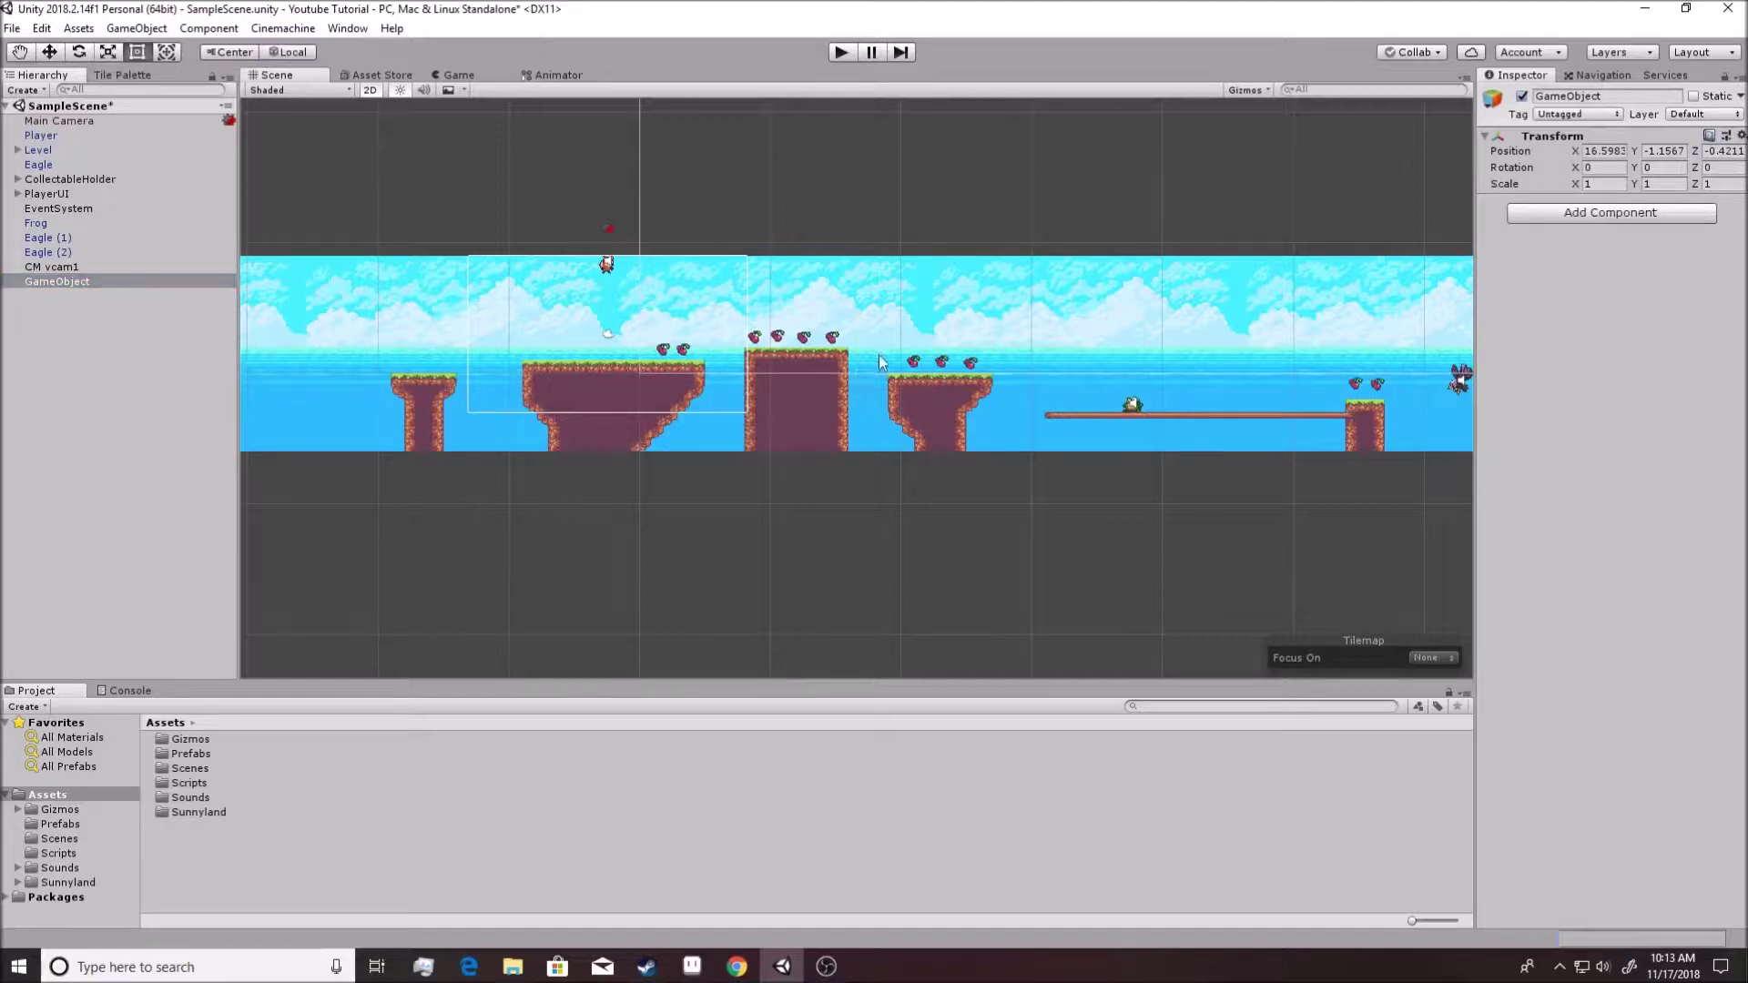
{"action": "left_click", "coordinate": [49, 52]}
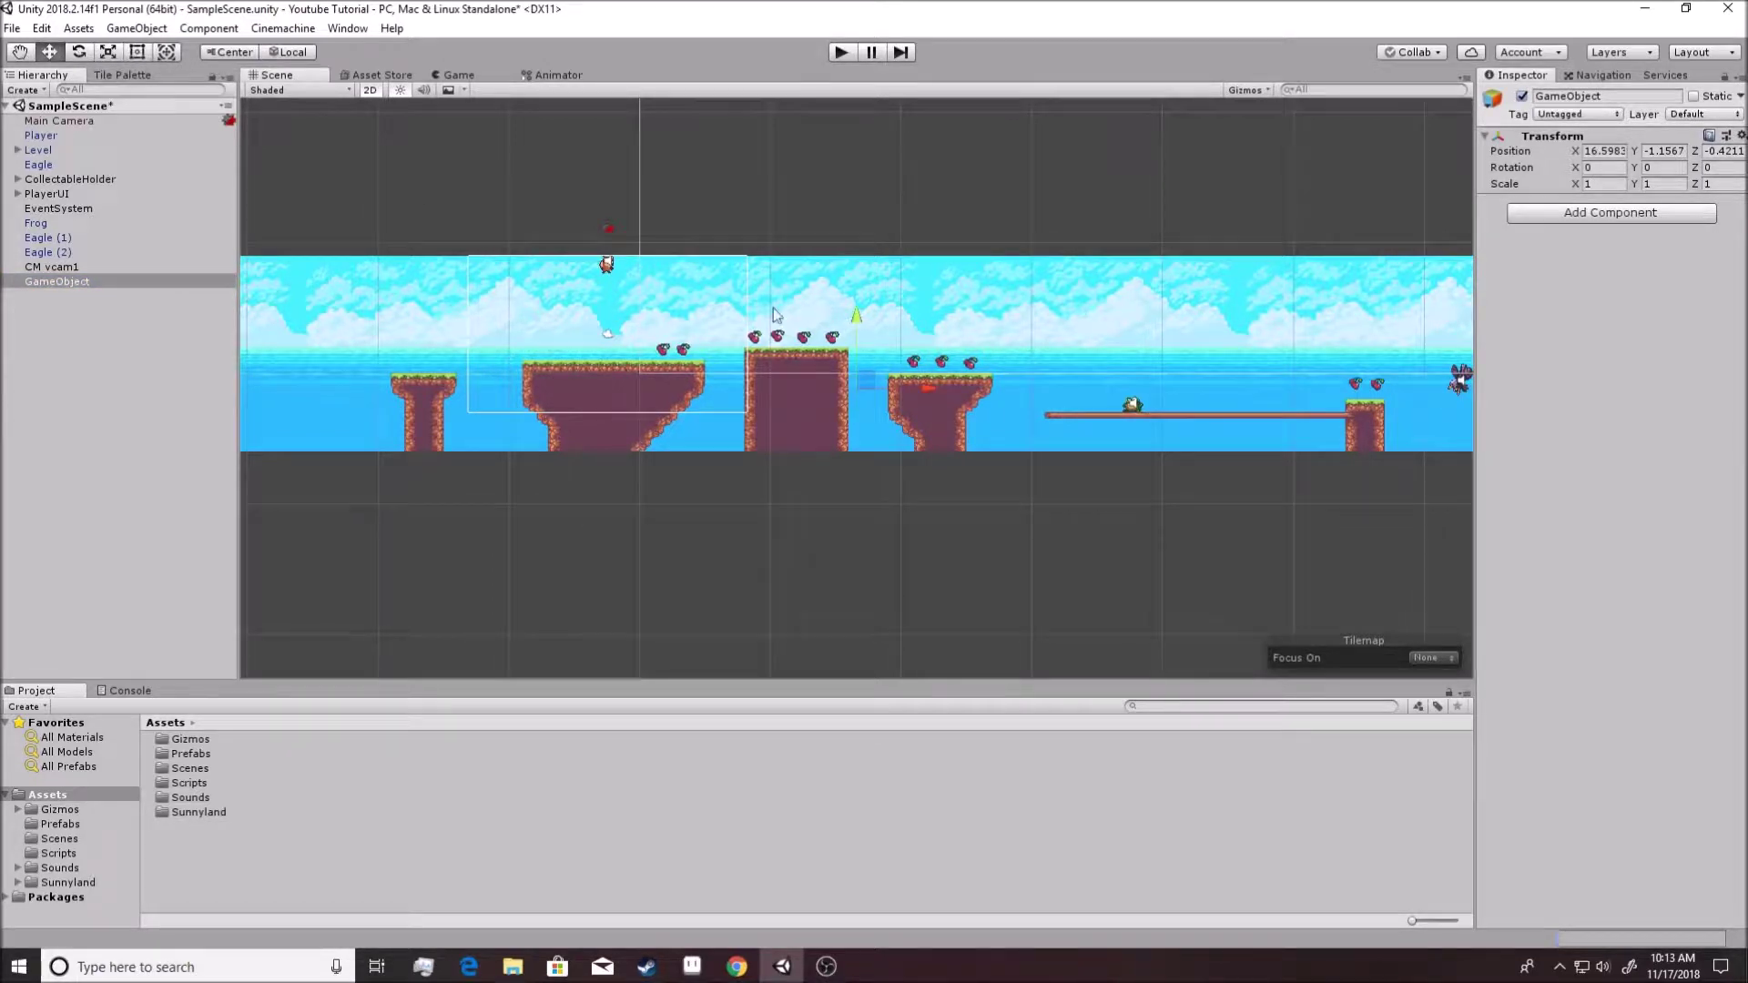
{"action": "left_click_drag", "start_coordinate": [872, 384], "coordinate": [882, 441]}
Add a Box Collider 2D component to the empty GameObject and expand its settings.
{"action": "left_click", "coordinate": [1551, 216]}
{"action": "type", "text": "Box"}
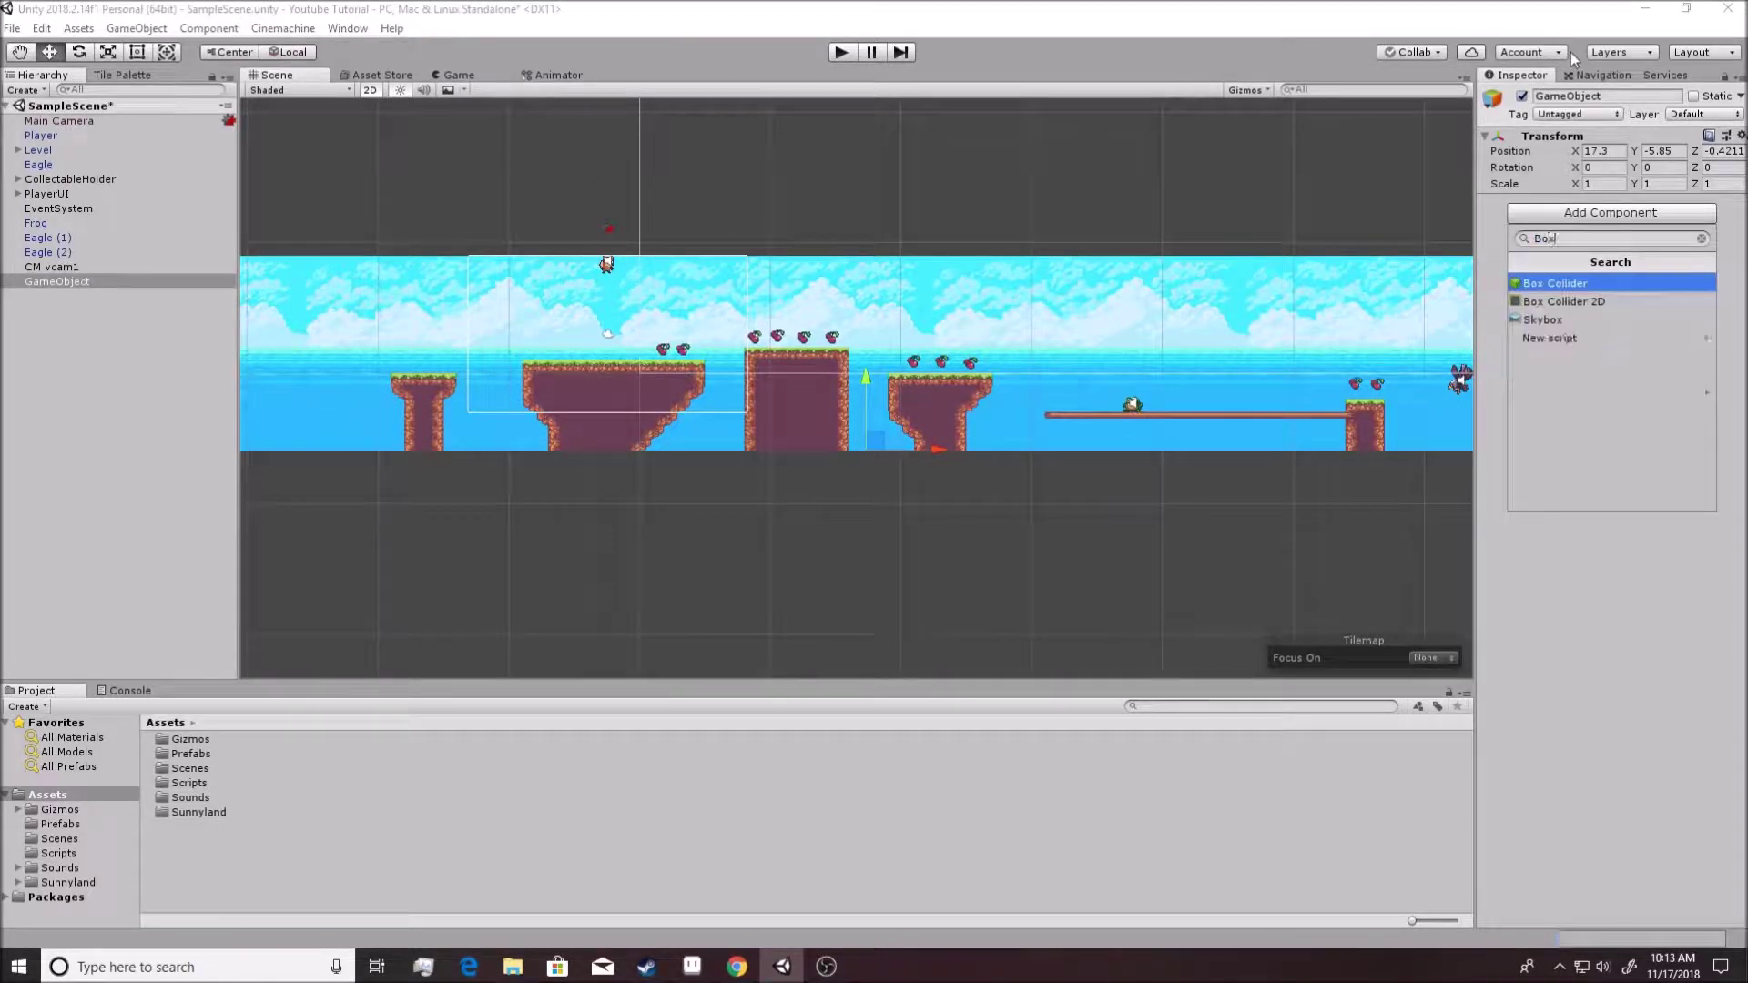
{"action": "key", "text": "Down"}
{"action": "key", "text": "Return"}
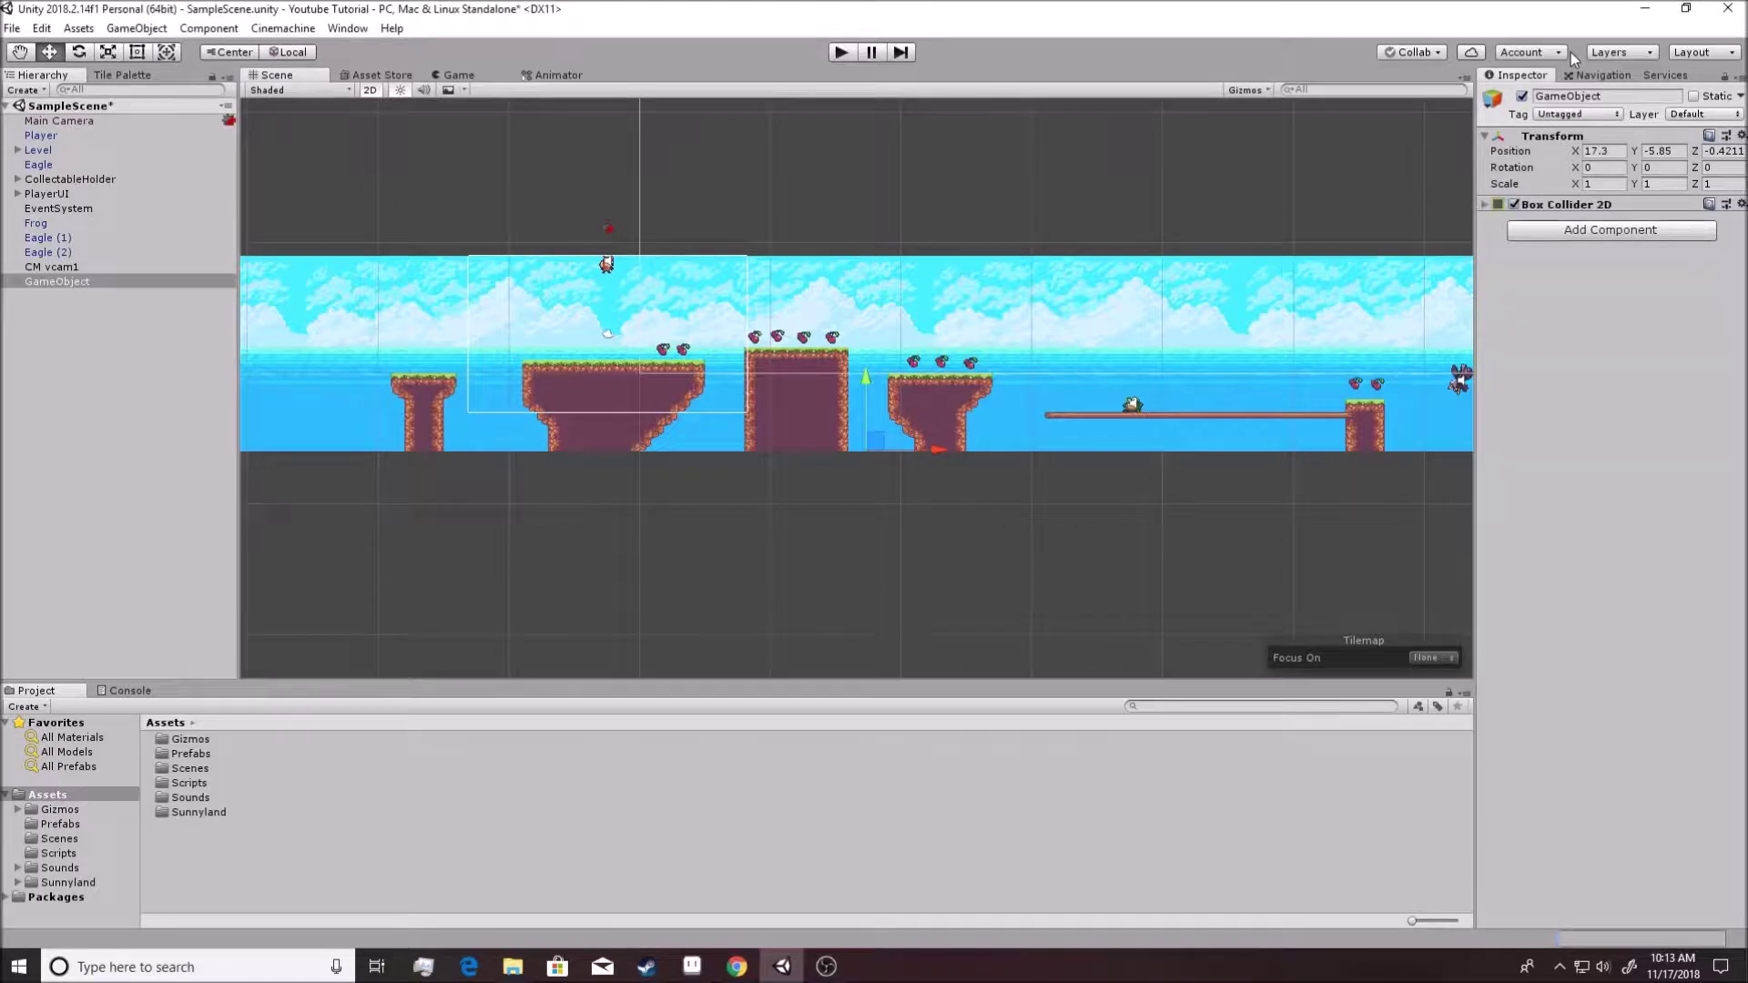
{"action": "left_click", "coordinate": [1485, 204]}
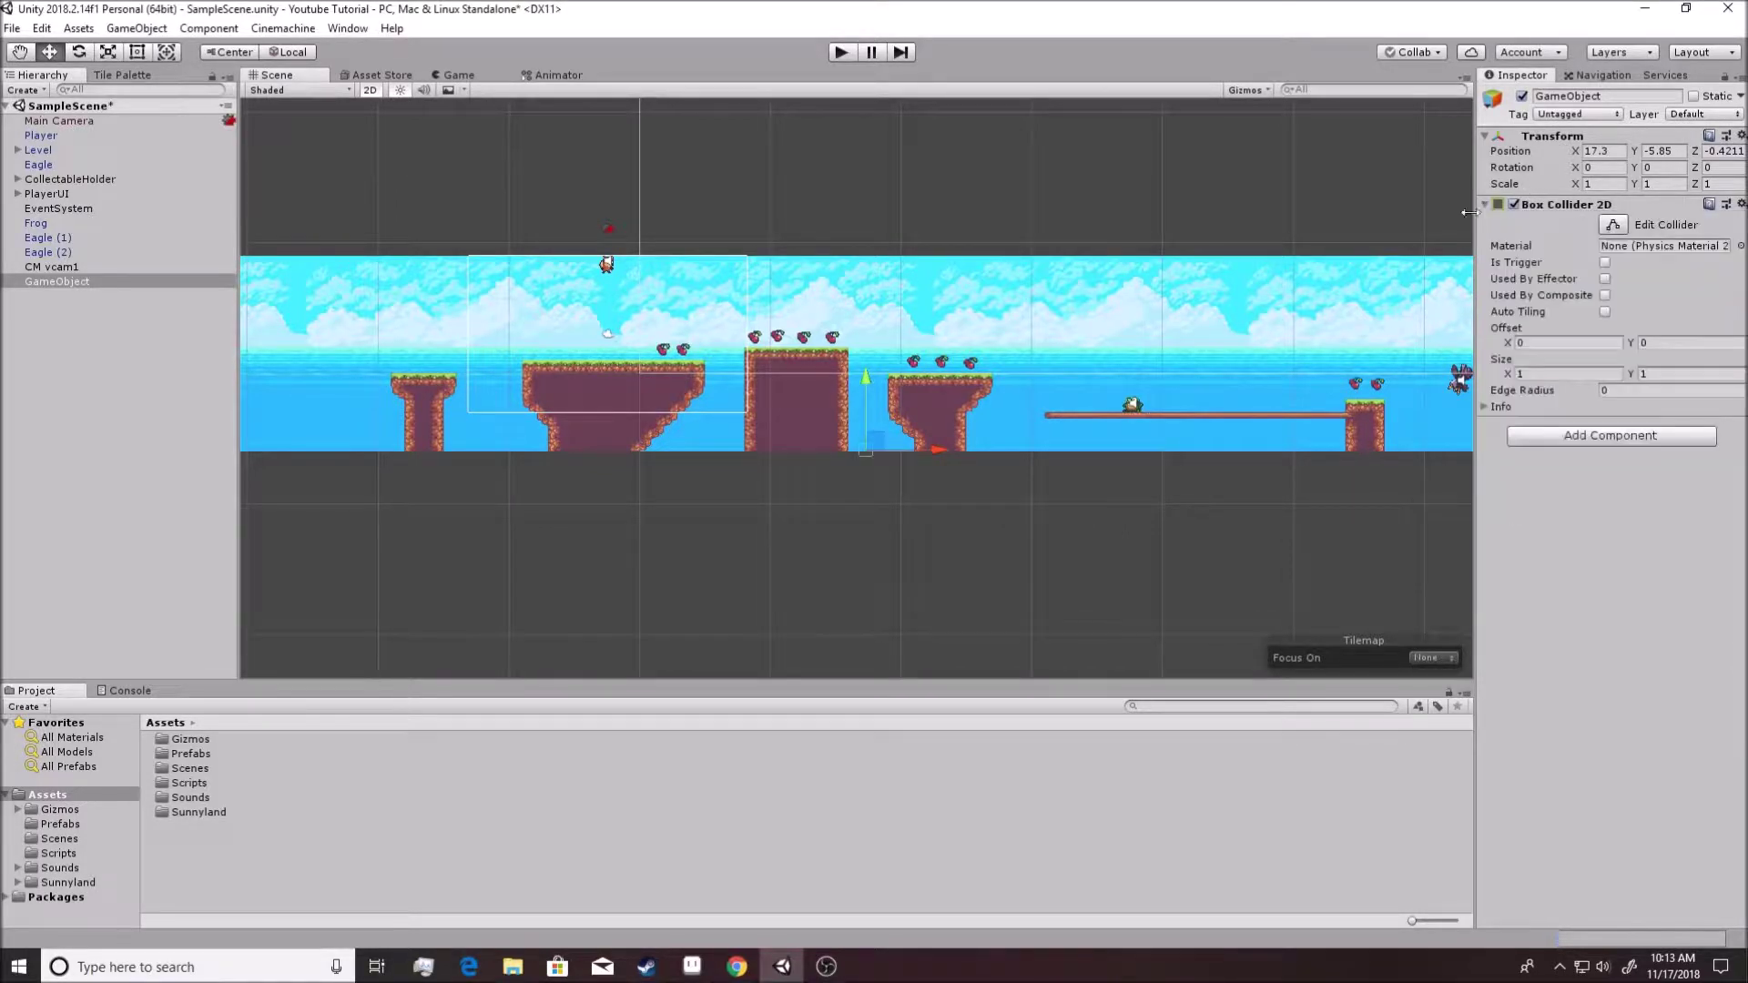
Stretch the Box Collider 2D horizontally from the level's left end to its right end.
{"action": "left_click", "coordinate": [1612, 224]}
{"action": "left_click_drag", "start_coordinate": [858, 451], "coordinate": [348, 462]}
{"action": "scroll", "coordinate": [353, 492], "scroll_direction": "down", "scroll_amount": 2}
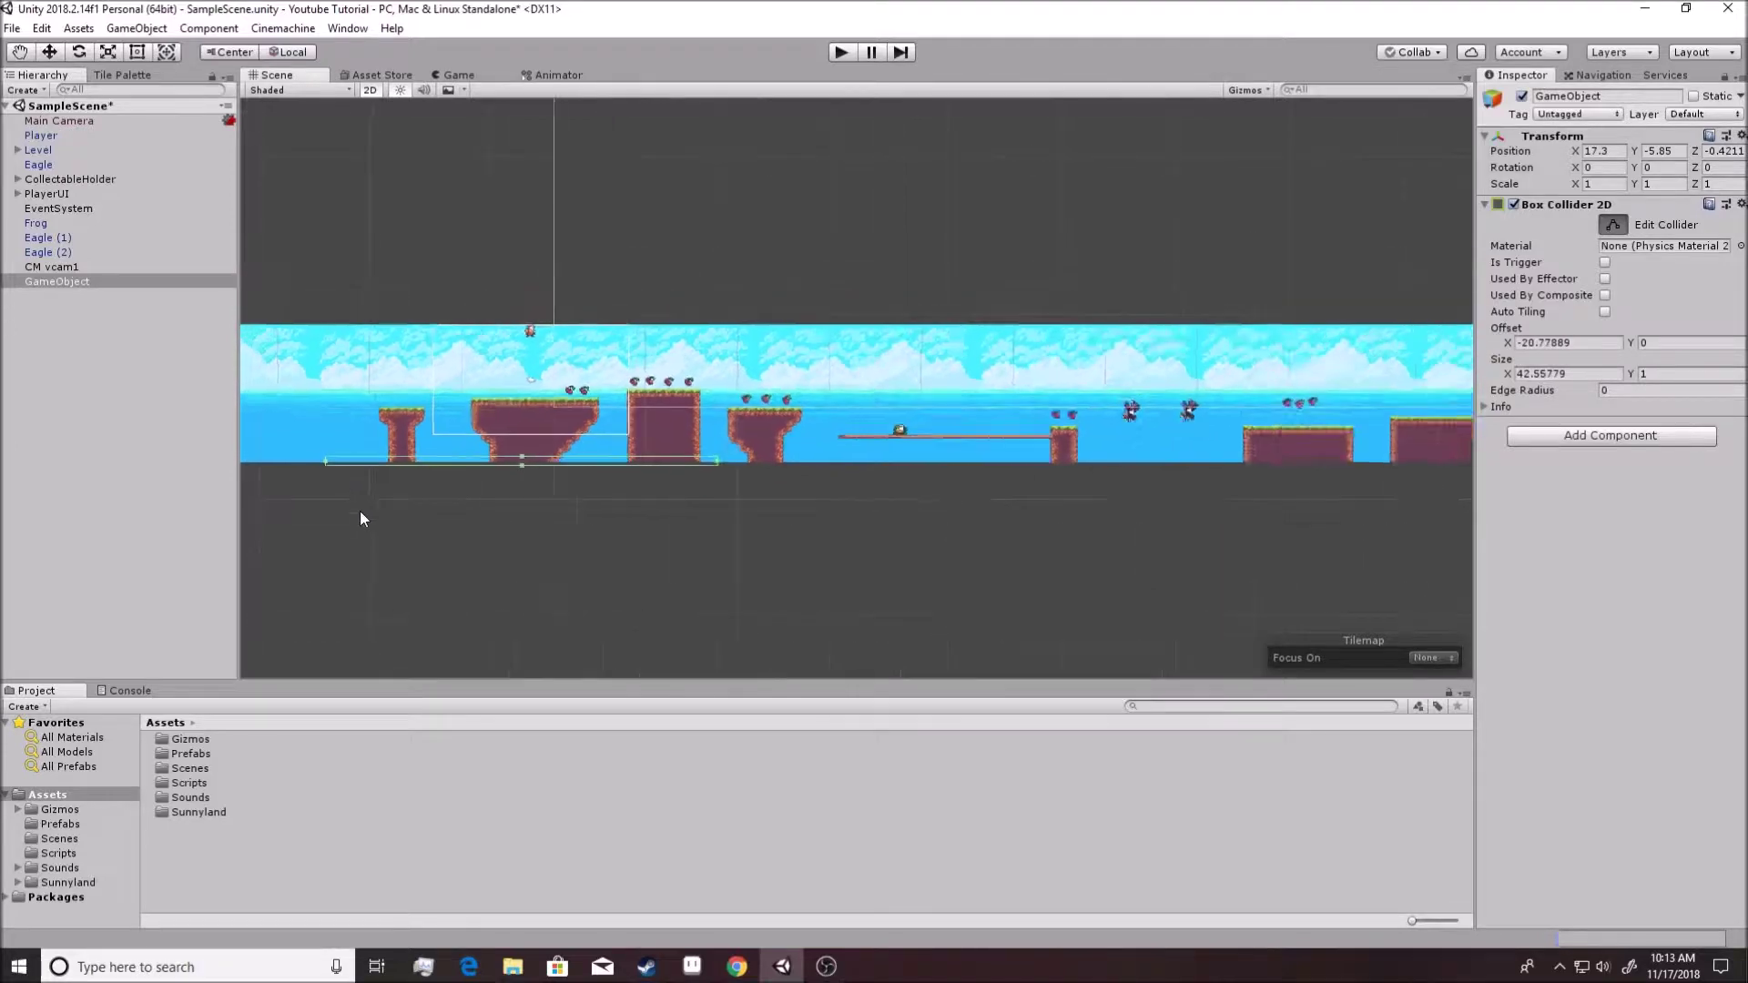
{"action": "scroll", "coordinate": [361, 516], "scroll_direction": "down", "scroll_amount": 2}
{"action": "scroll", "coordinate": [503, 507], "scroll_direction": "down", "scroll_amount": 1}
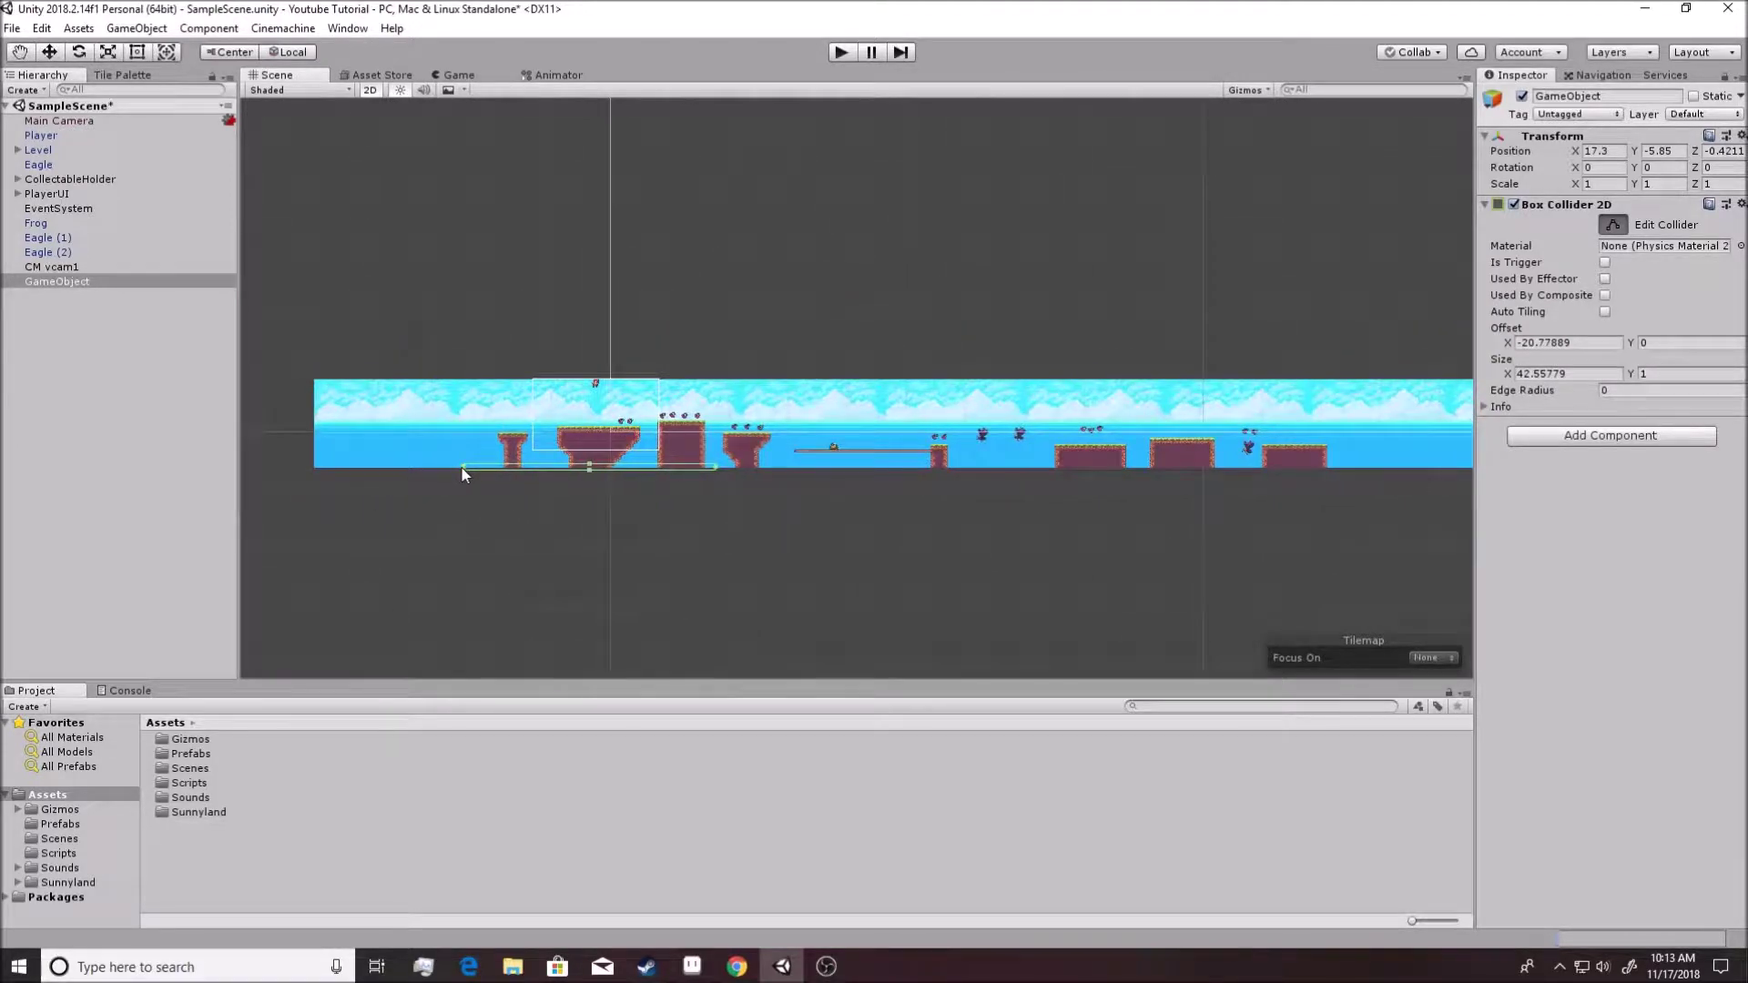
{"action": "left_click_drag", "start_coordinate": [461, 469], "coordinate": [310, 483]}
{"action": "left_click_drag", "start_coordinate": [720, 475], "coordinate": [1305, 478]}
{"action": "middle_click_drag", "start_coordinate": [1305, 477], "coordinate": [856, 485]}
{"action": "left_click_drag", "start_coordinate": [843, 470], "coordinate": [1302, 475]}
{"action": "middle_click_drag", "start_coordinate": [774, 549], "coordinate": [985, 534]}
{"action": "scroll", "coordinate": [719, 492], "scroll_direction": "up", "scroll_amount": 6}
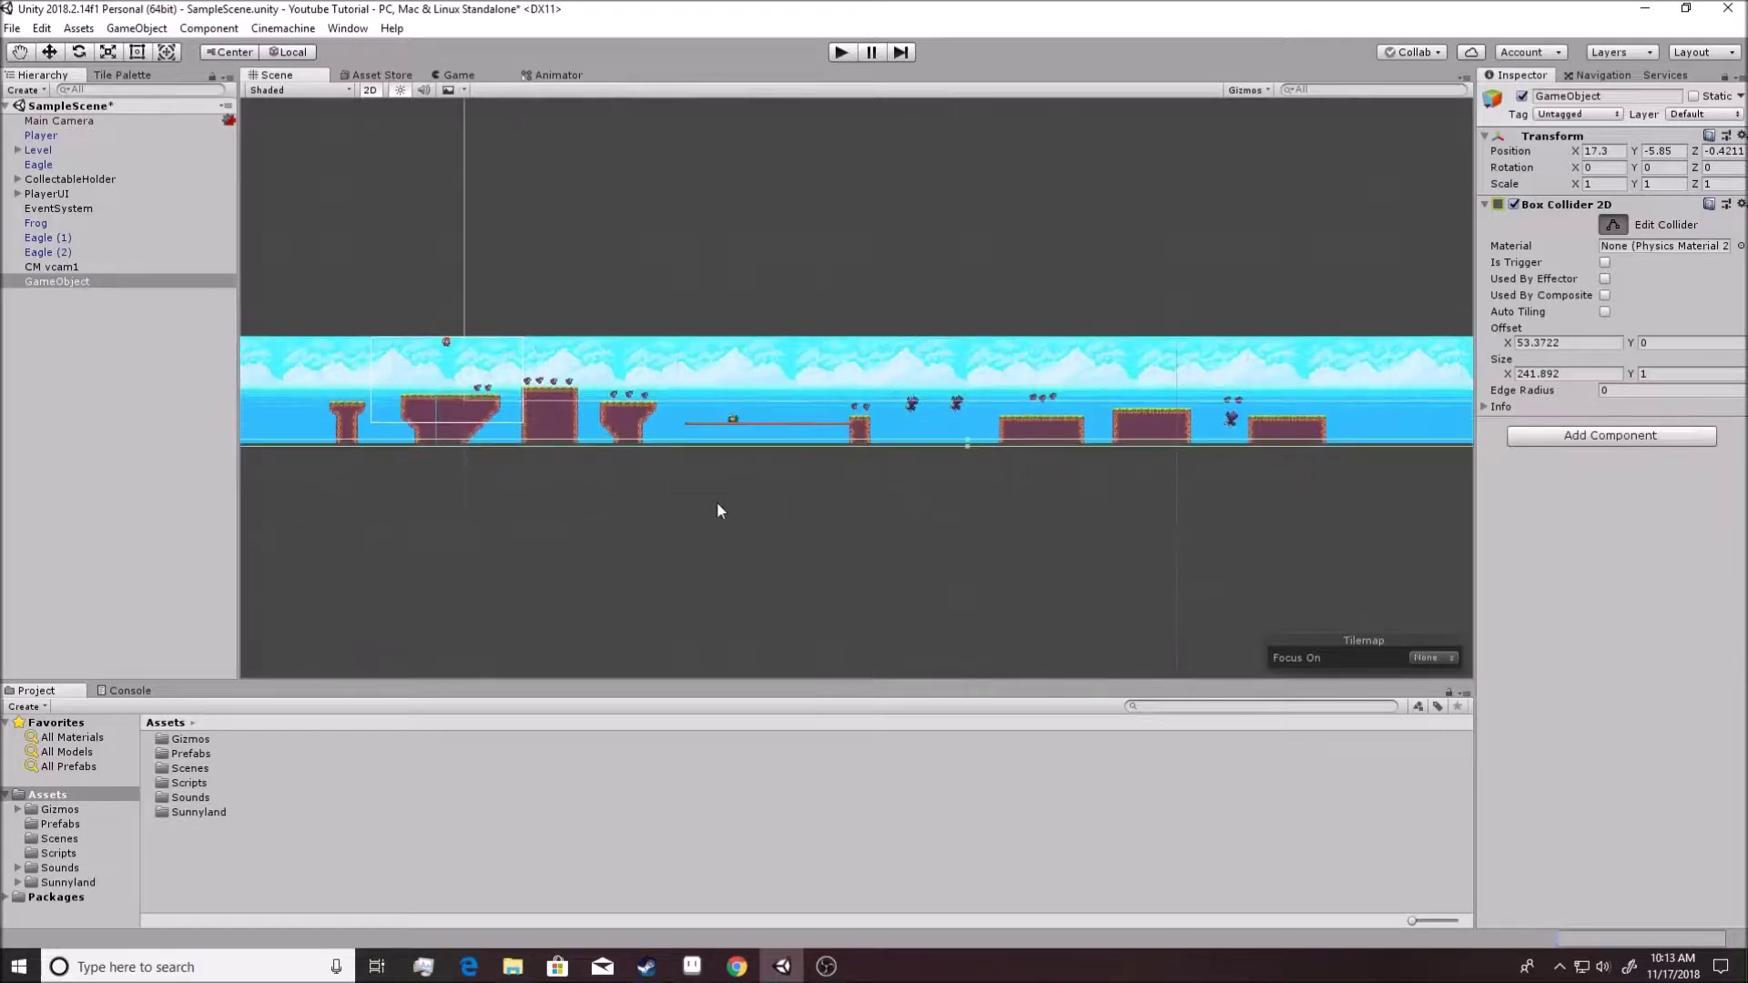
Thin the collider to about 241.9 by 1.6 beneath the level and check its full length.
{"action": "mouse_move", "coordinate": [1121, 431]}
{"action": "left_mouse_down"}
{"action": "mouse_move", "coordinate": [1118, 450]}
{"action": "mouse_move", "coordinate": [1118, 423]}
{"action": "left_mouse_up"}
{"action": "middle_click_drag", "start_coordinate": [635, 541], "coordinate": [911, 557]}
{"action": "middle_click_drag", "start_coordinate": [1157, 593], "coordinate": [817, 406]}
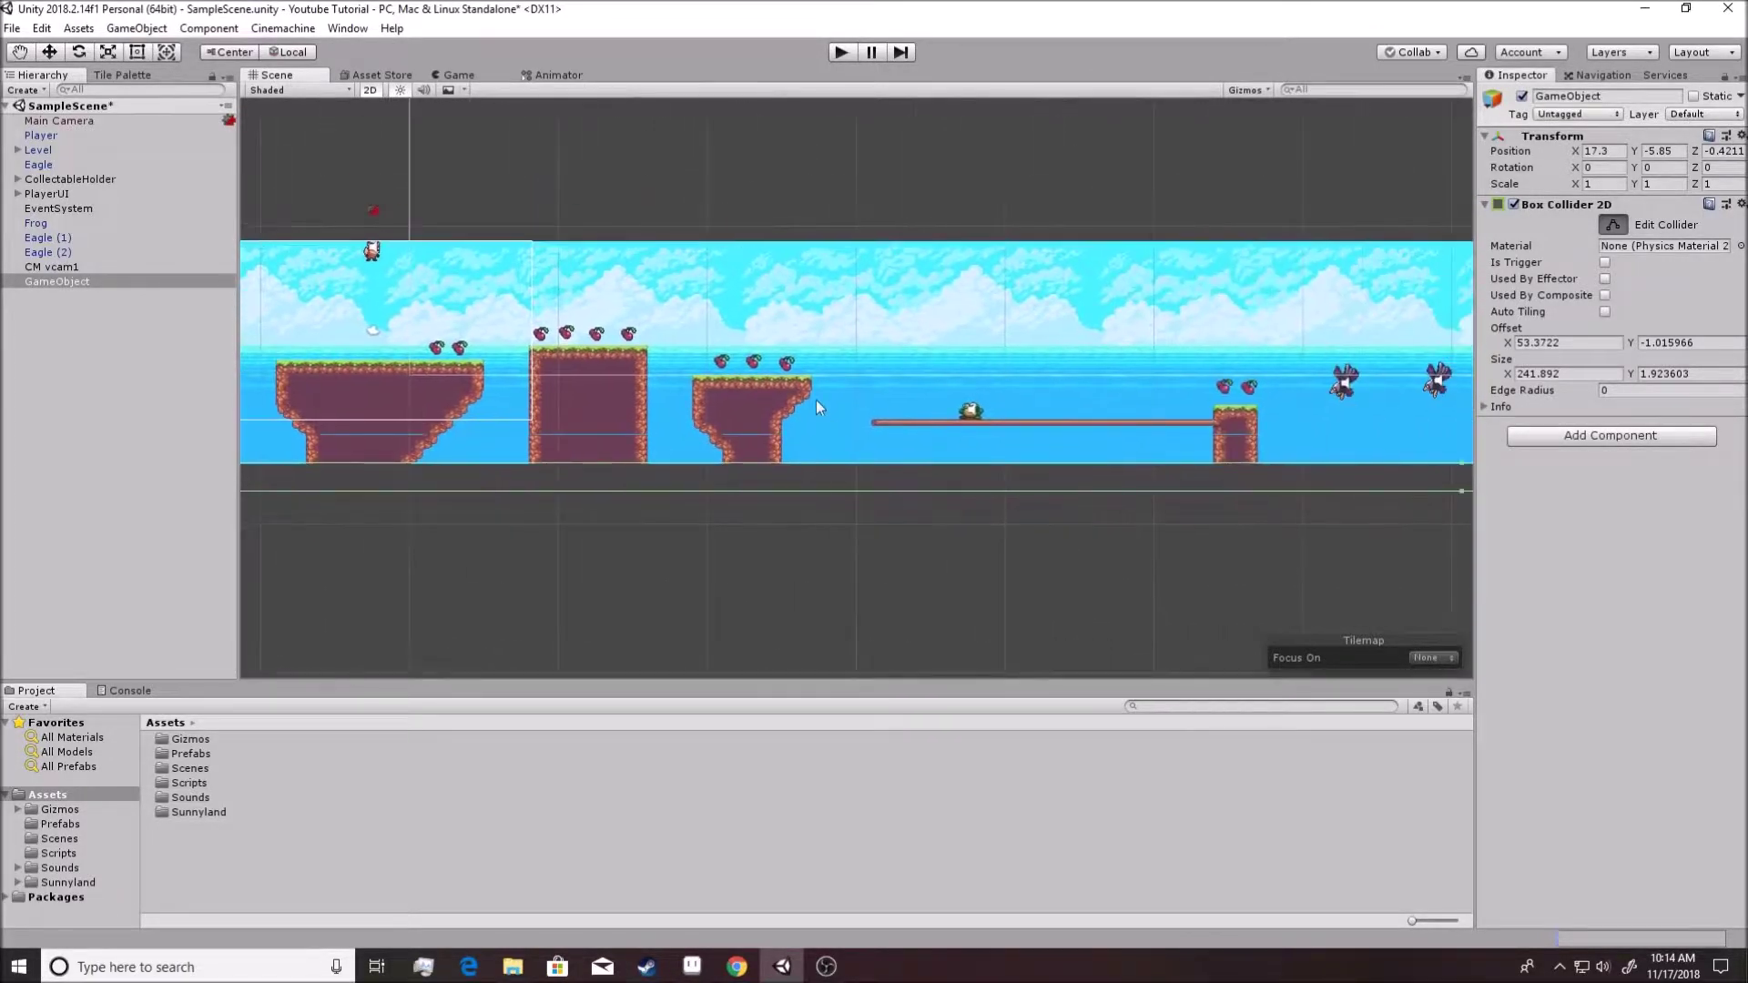
{"action": "middle_click_drag", "start_coordinate": [1053, 611], "coordinate": [981, 572]}
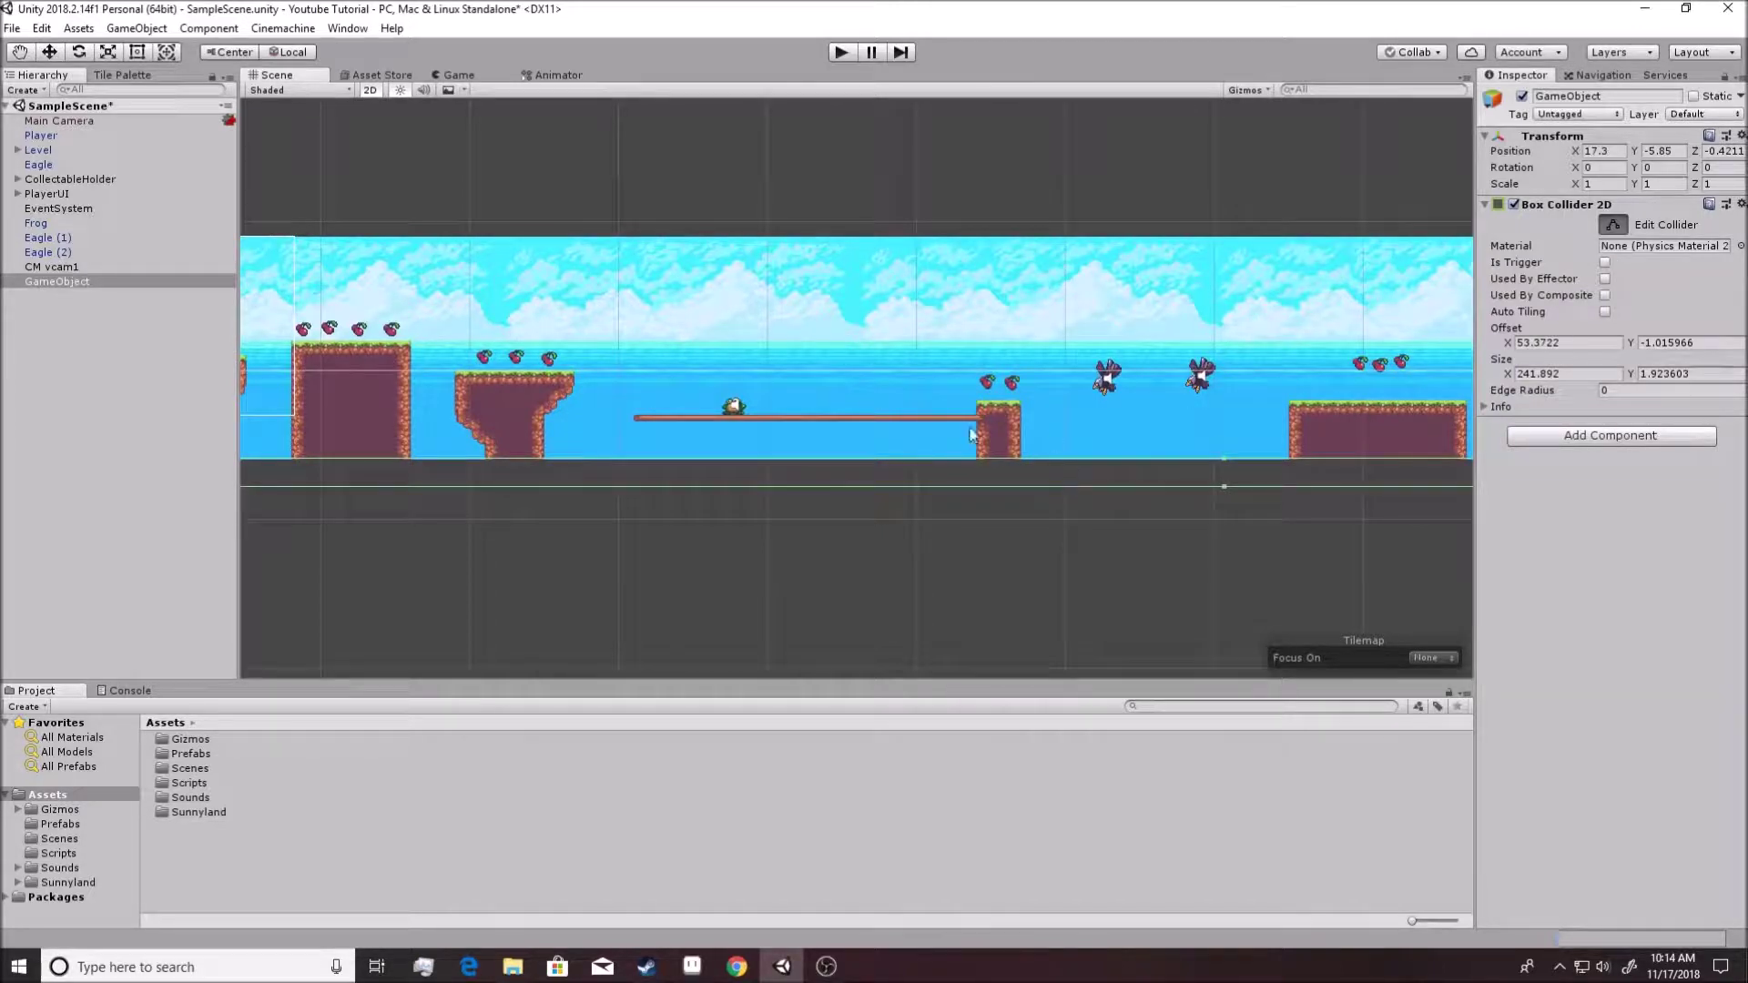
{"action": "left_click_drag", "start_coordinate": [1229, 466], "coordinate": [1227, 470]}
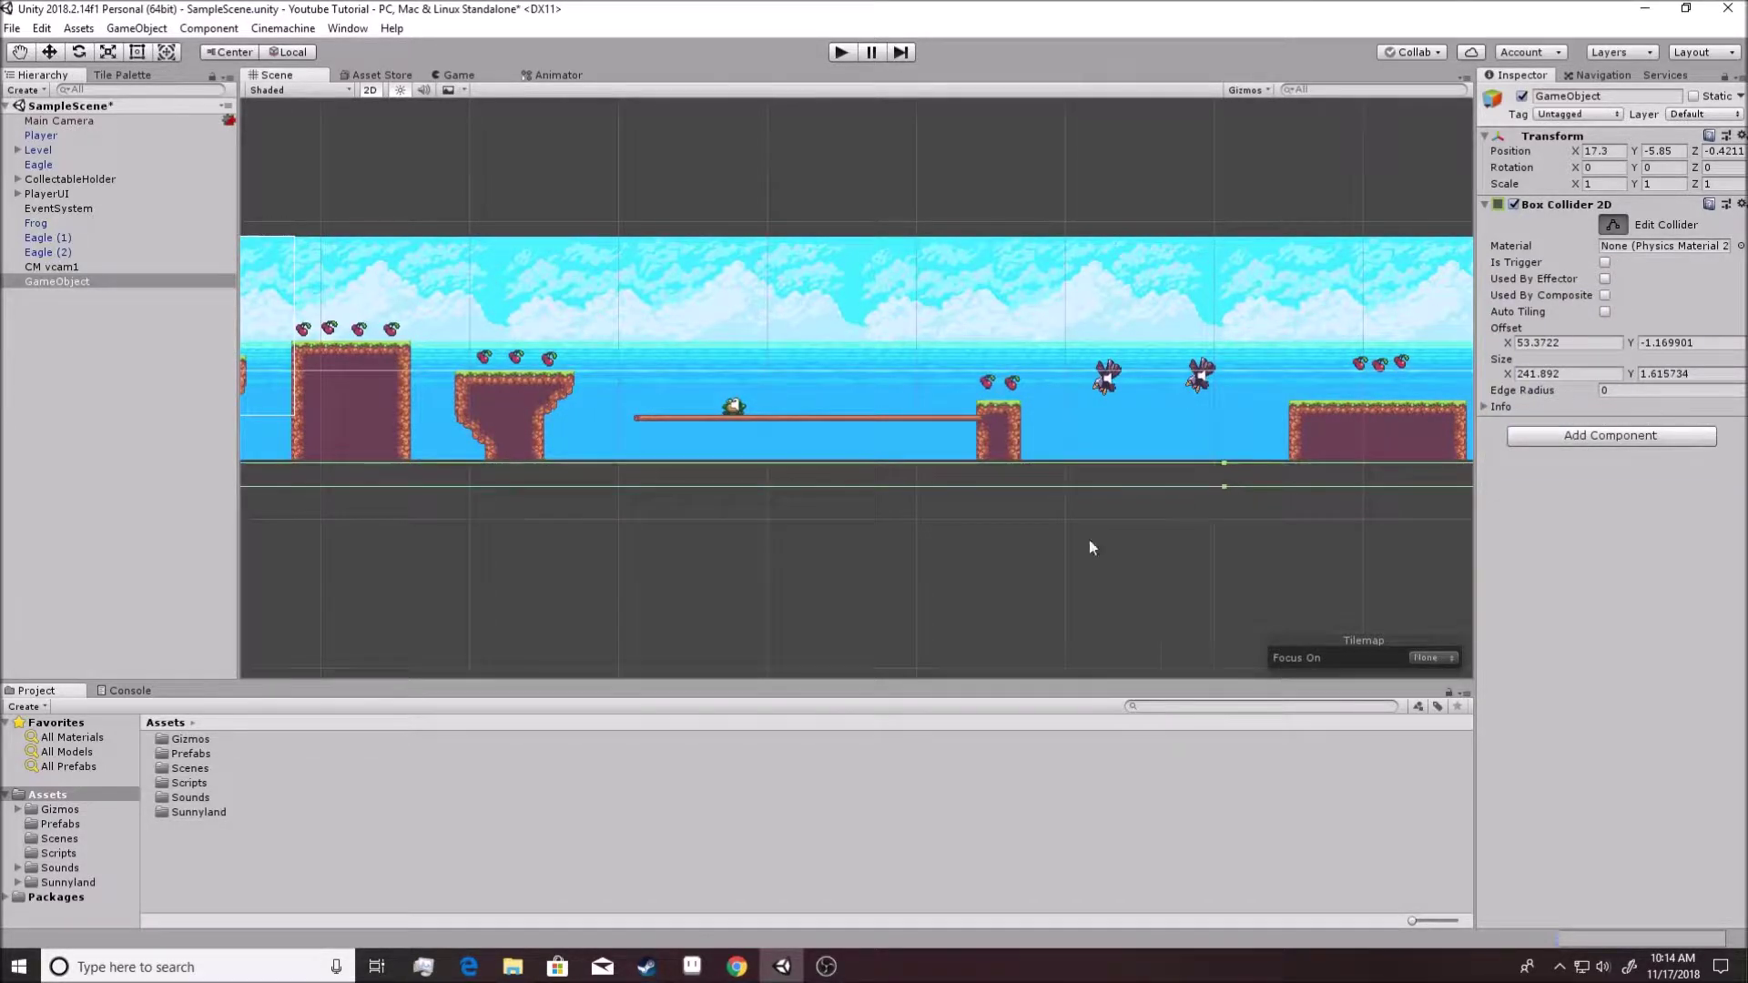
{"action": "middle_click_drag", "start_coordinate": [281, 379], "coordinate": [914, 428]}
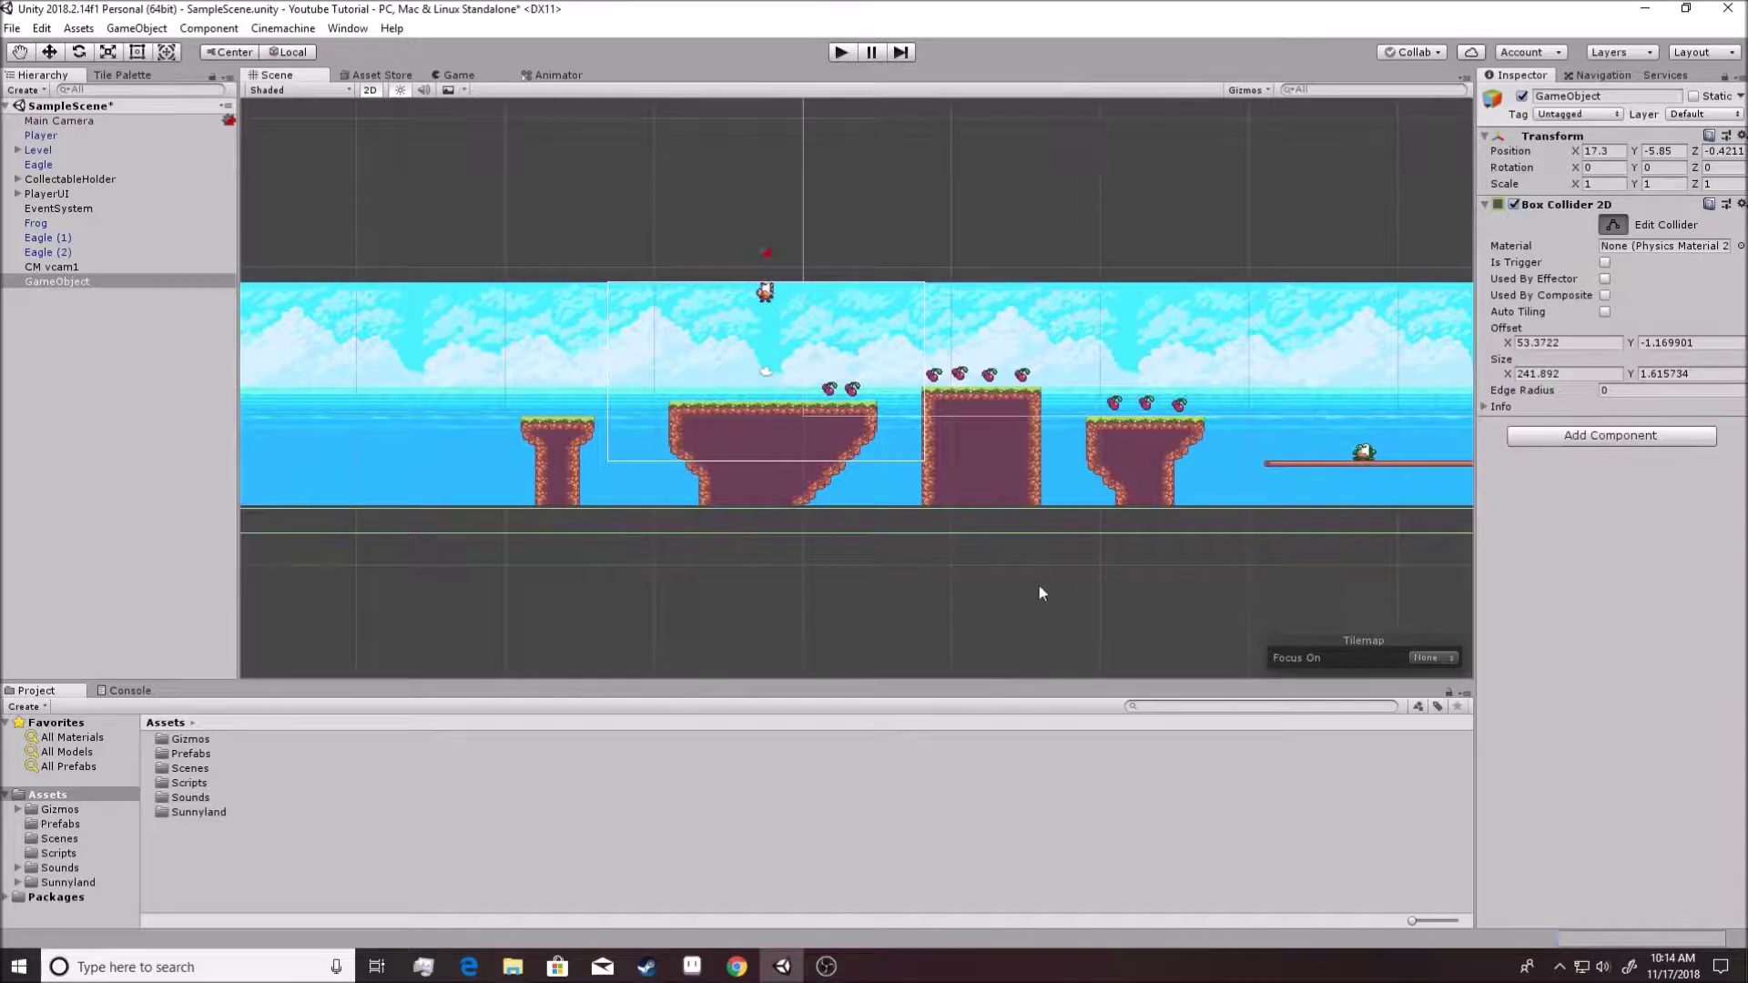
{"action": "middle_click_drag", "start_coordinate": [1042, 594], "coordinate": [857, 561]}
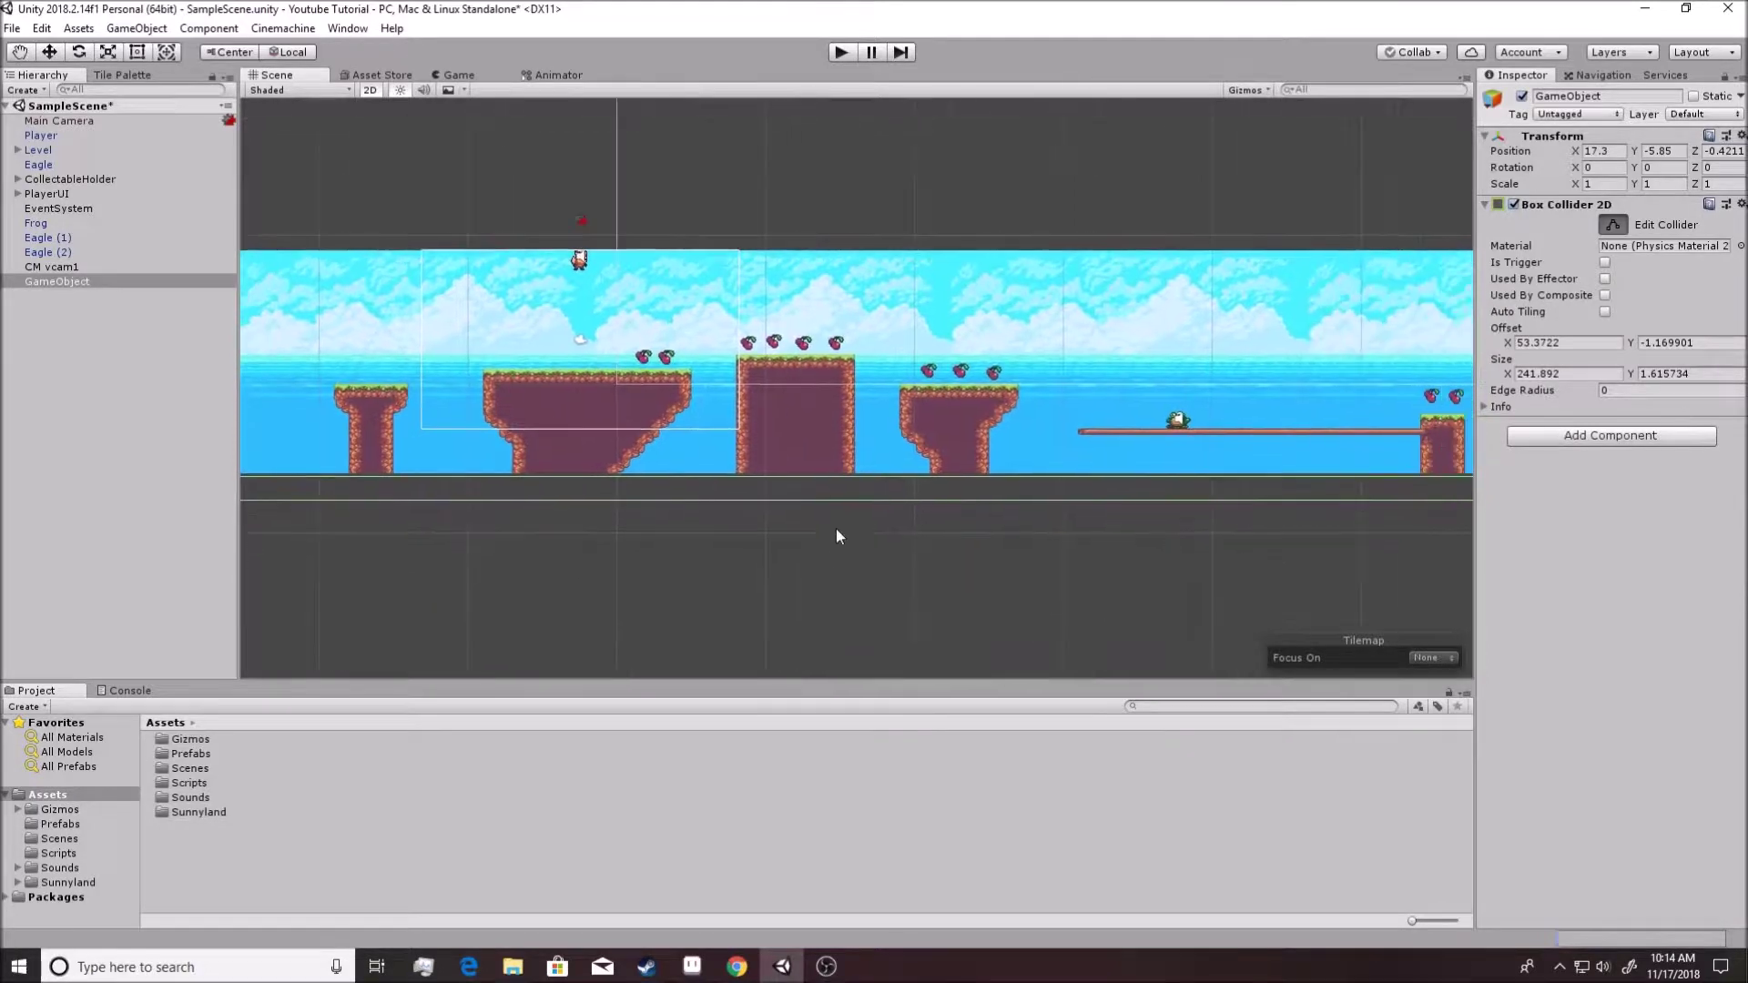
{"action": "left_click", "coordinate": [1613, 225]}
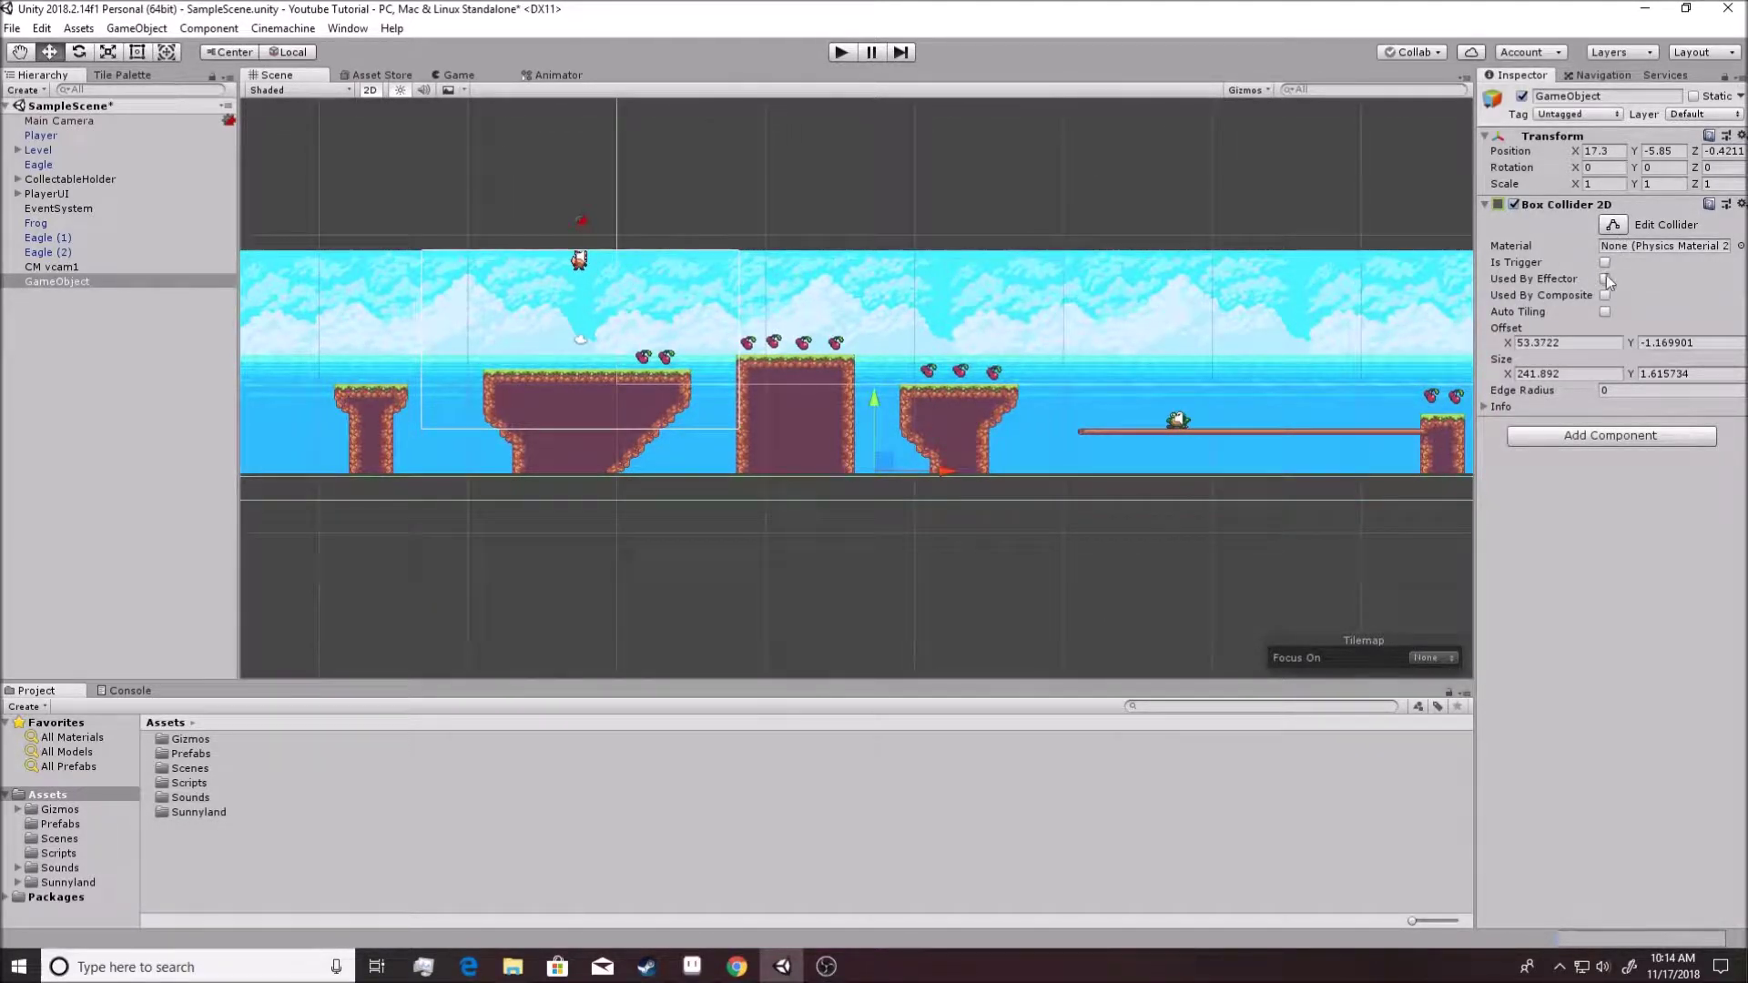
Tick Is Trigger on the Box Collider 2D and attach a new script called Fall.
{"action": "left_click", "coordinate": [1605, 263]}
{"action": "left_click", "coordinate": [1603, 436]}
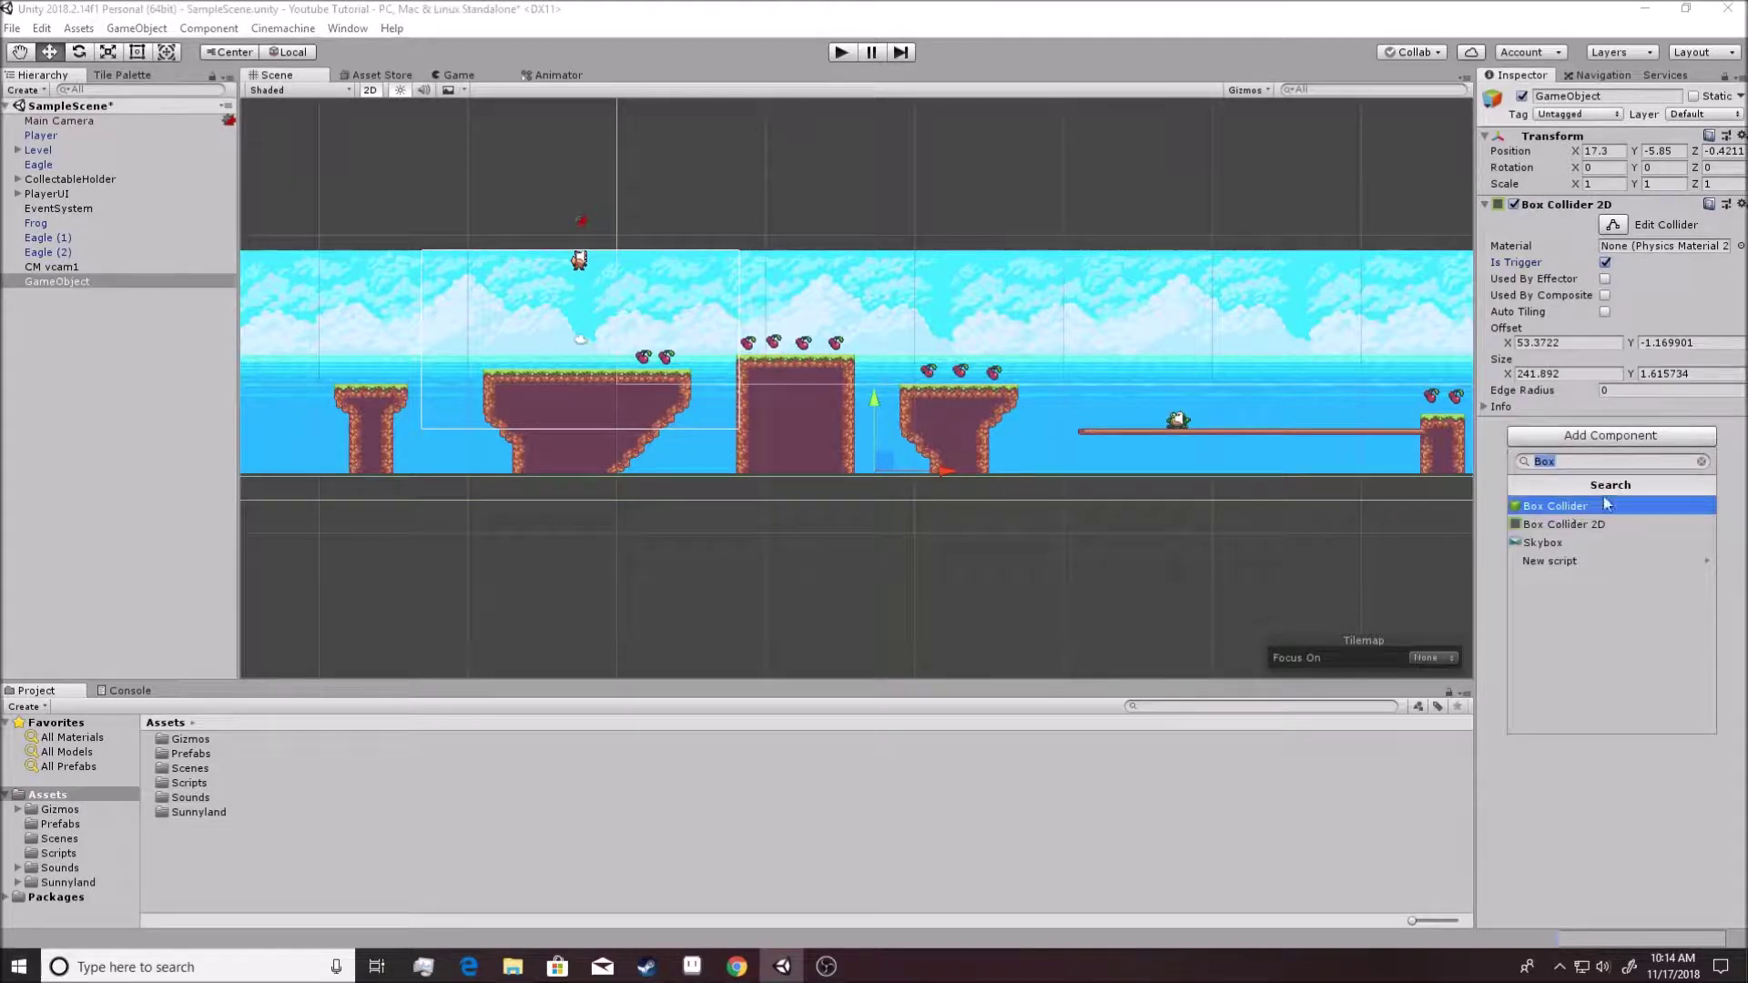
{"action": "left_click", "coordinate": [1560, 566]}
{"action": "type", "text": "Fall"}
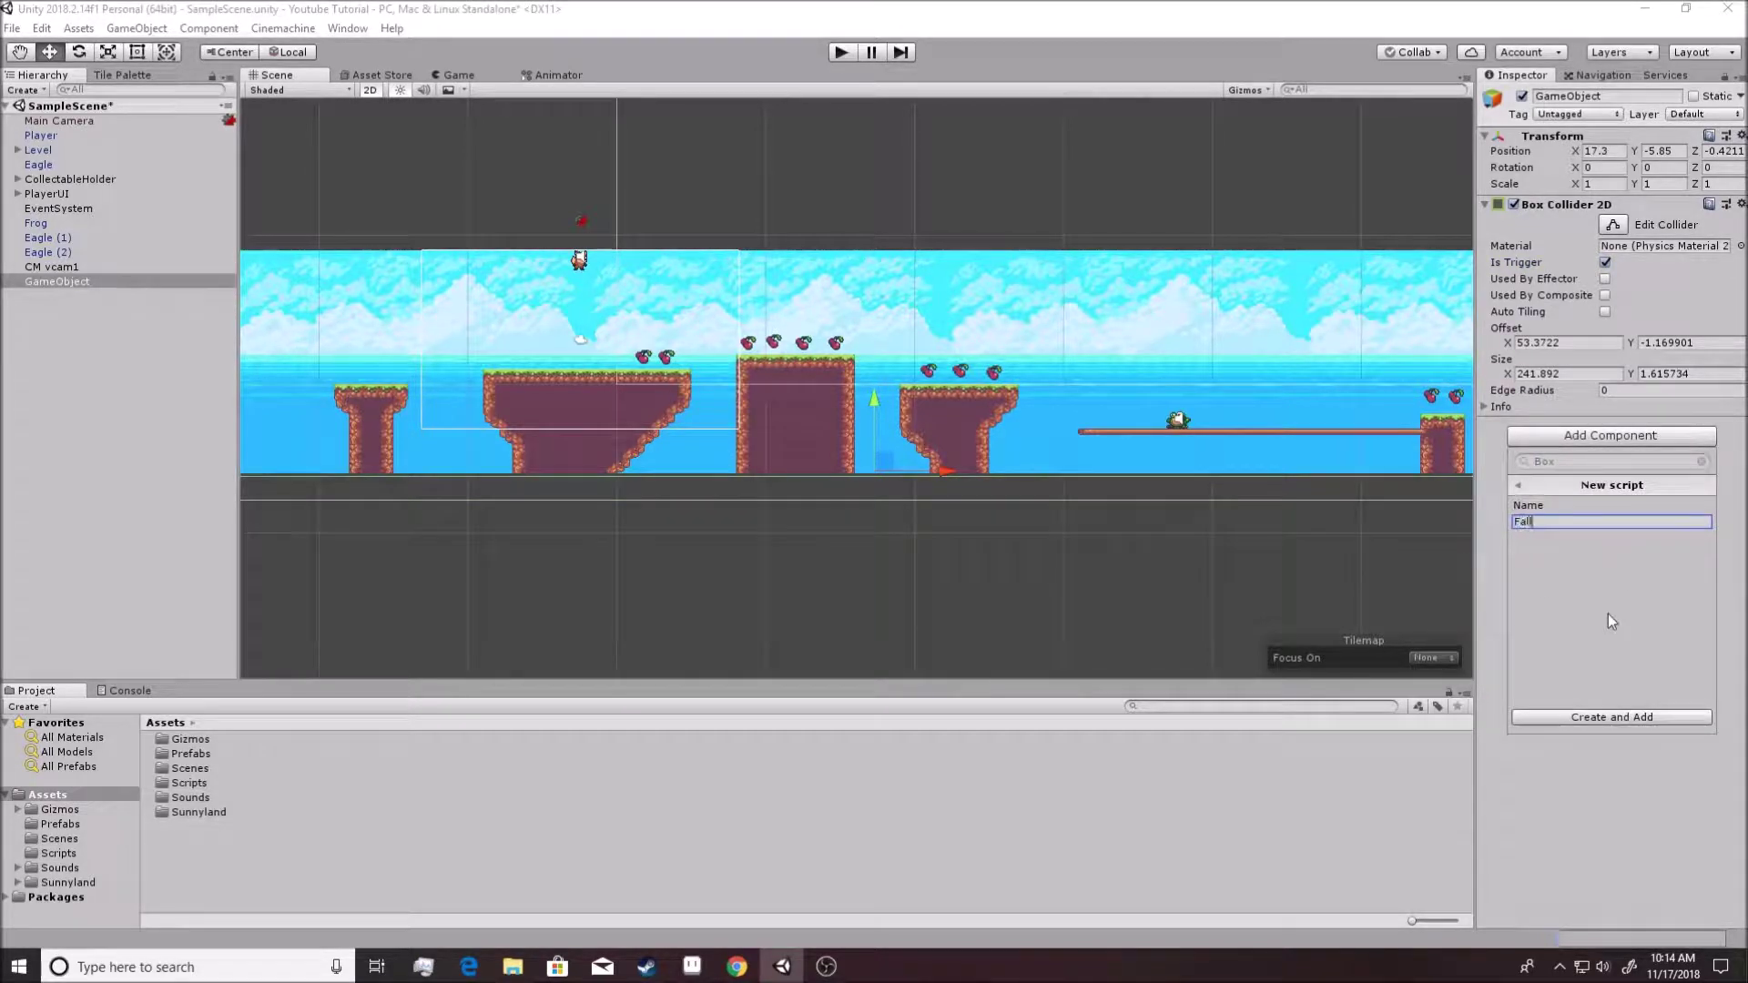
{"action": "key", "text": "Return"}
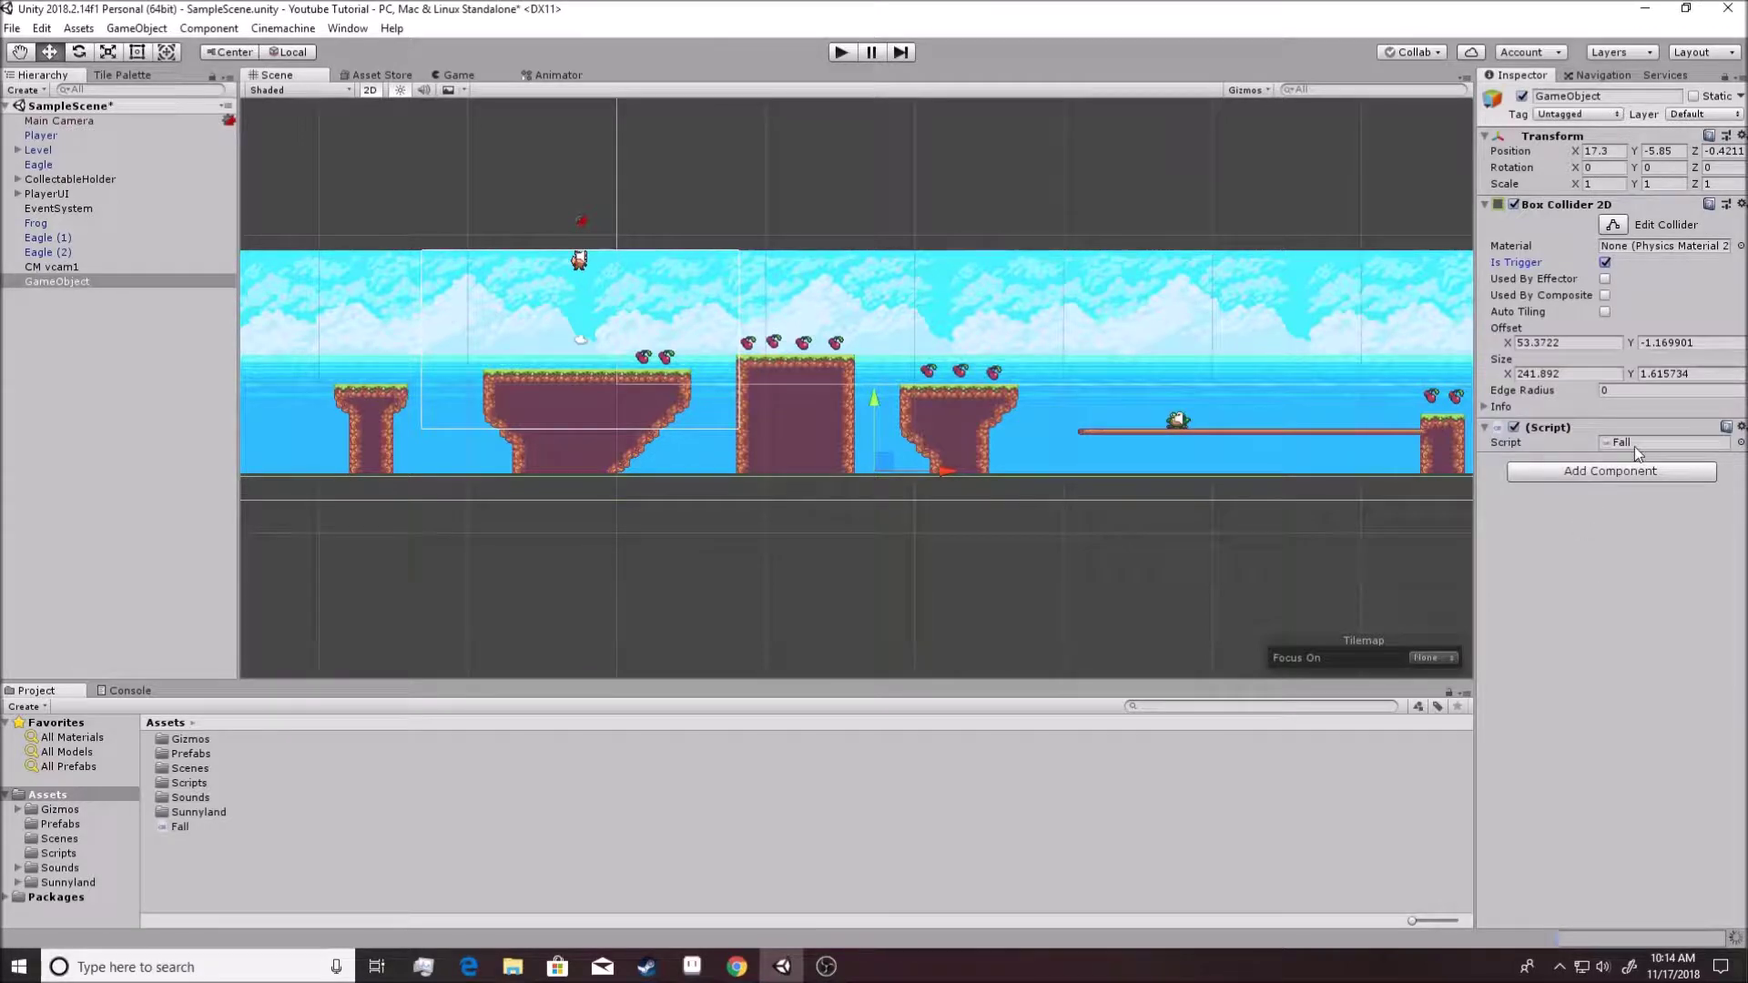
Add 'using UnityEngine.SceneManagement;' to Fall.cs in Visual Studio and save.
{"action": "double_click", "coordinate": [1636, 447]}
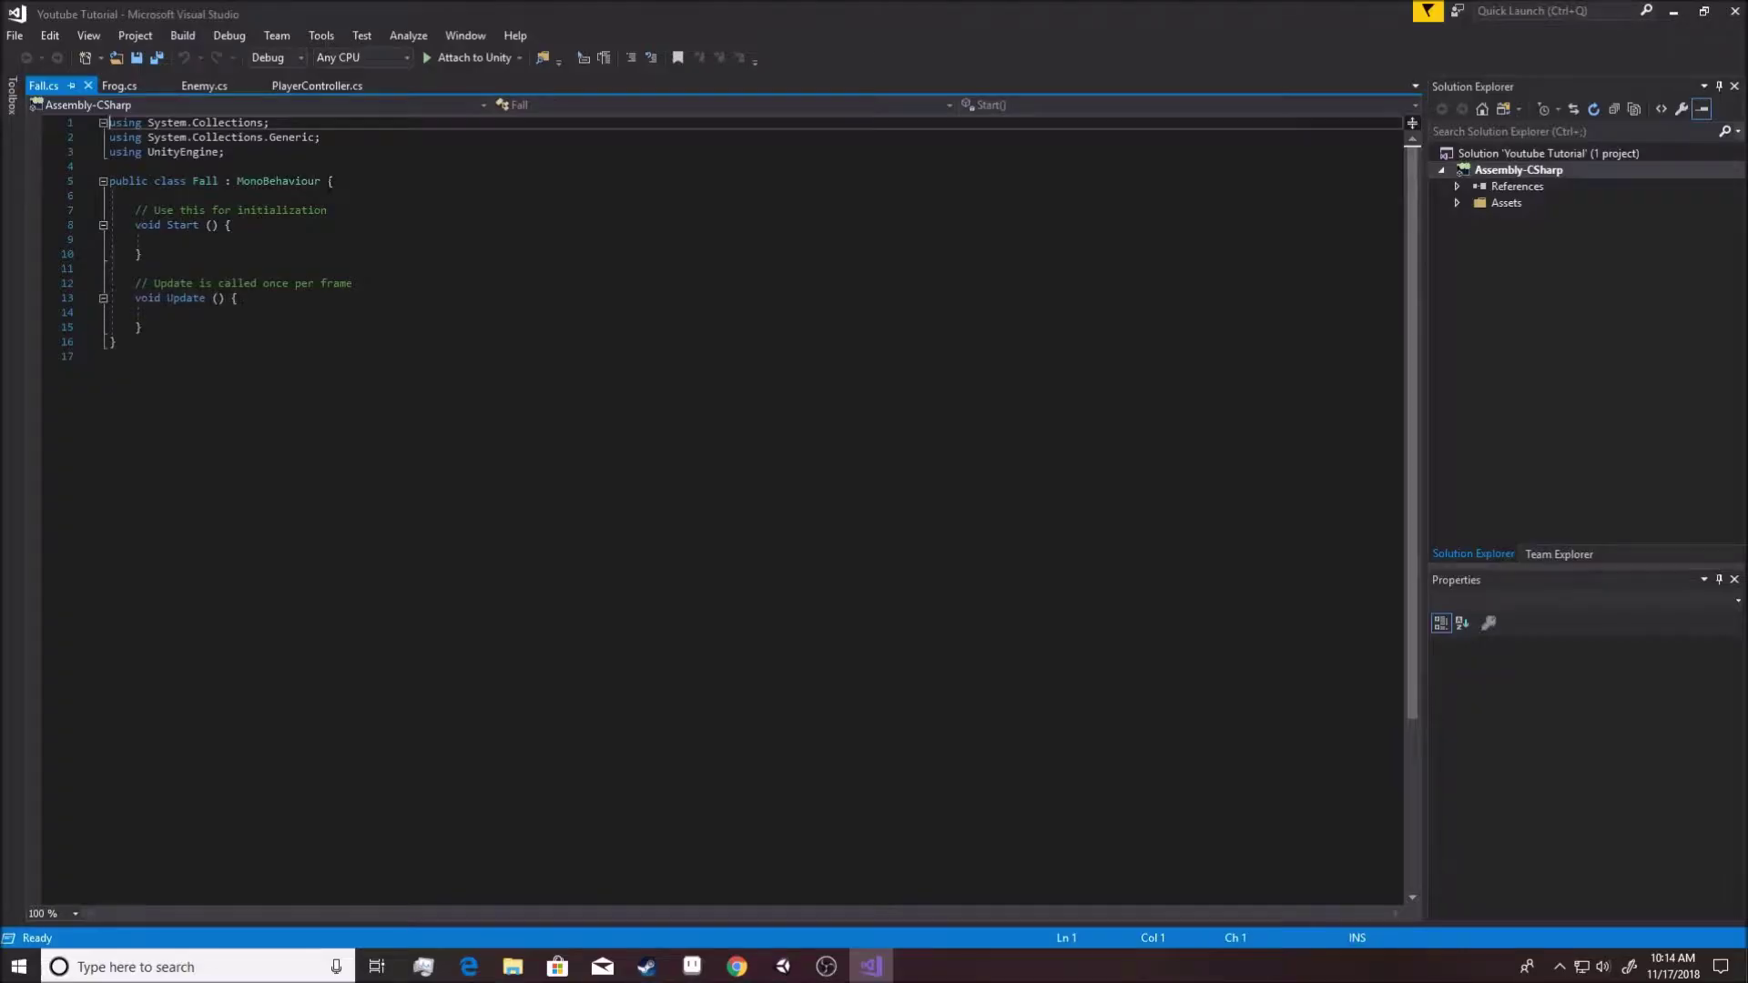
{"action": "left_click", "coordinate": [329, 180]}
{"action": "key", "text": "Return"}
{"action": "key", "text": "Return"}
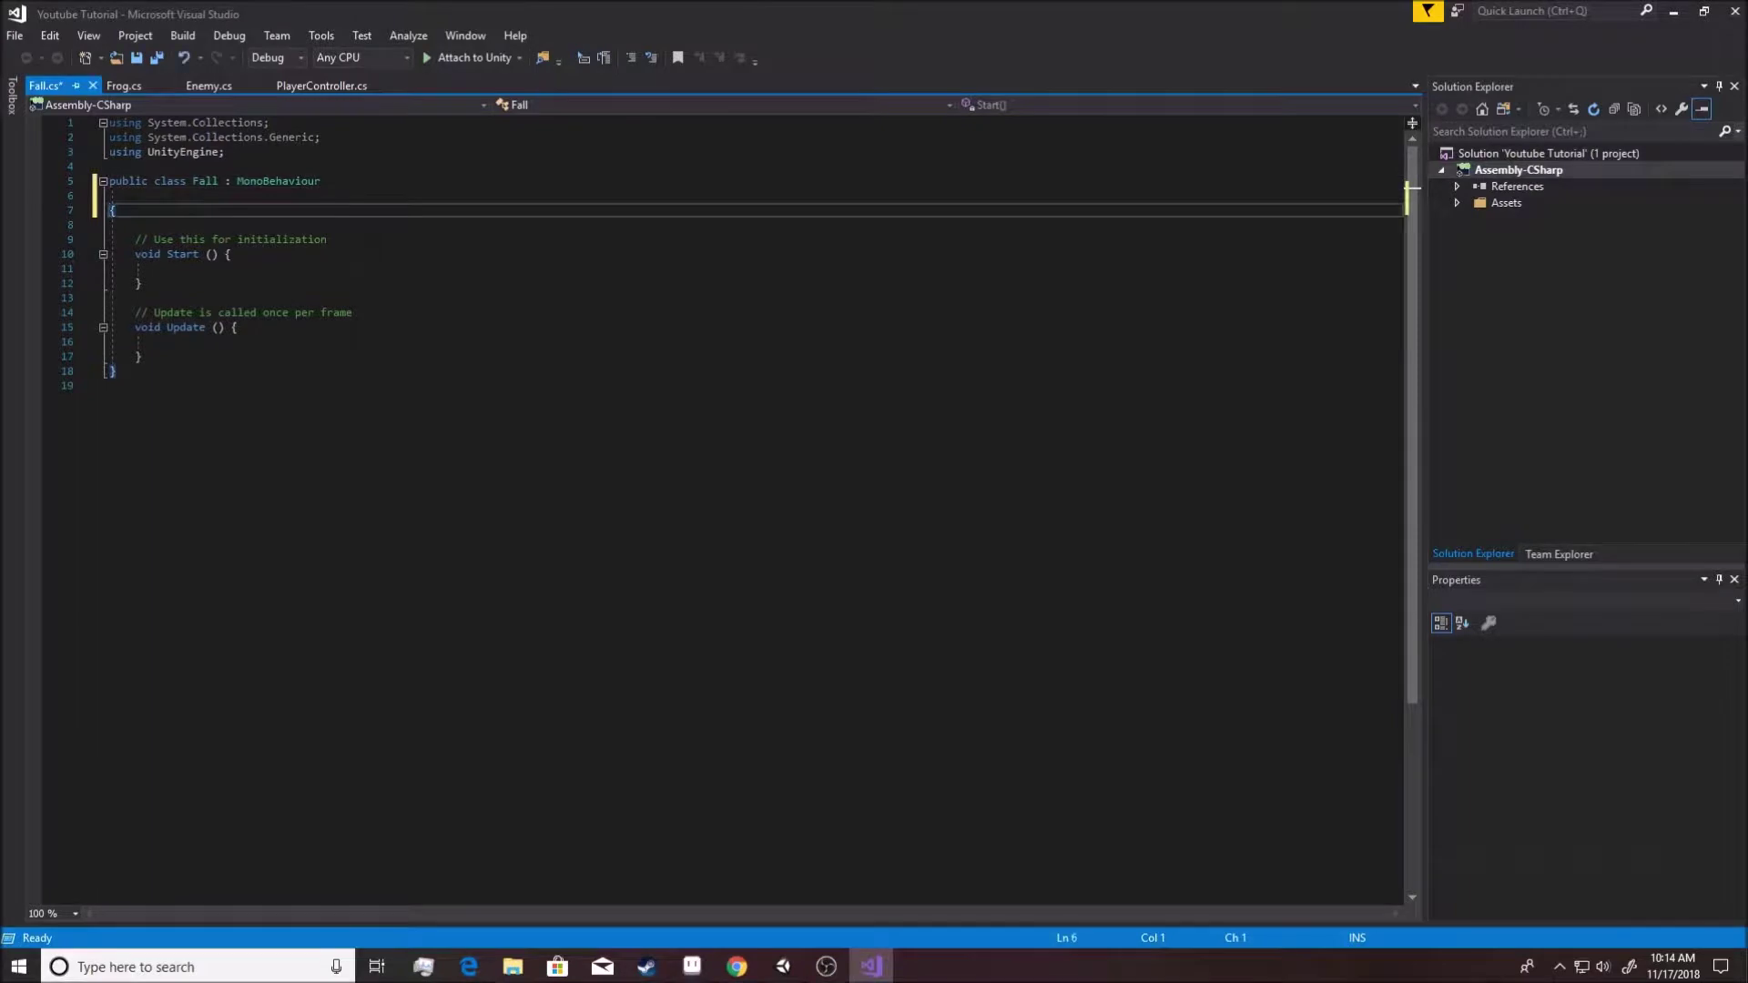
{"action": "key", "text": "BackSpace"}
{"action": "left_click", "coordinate": [270, 152]}
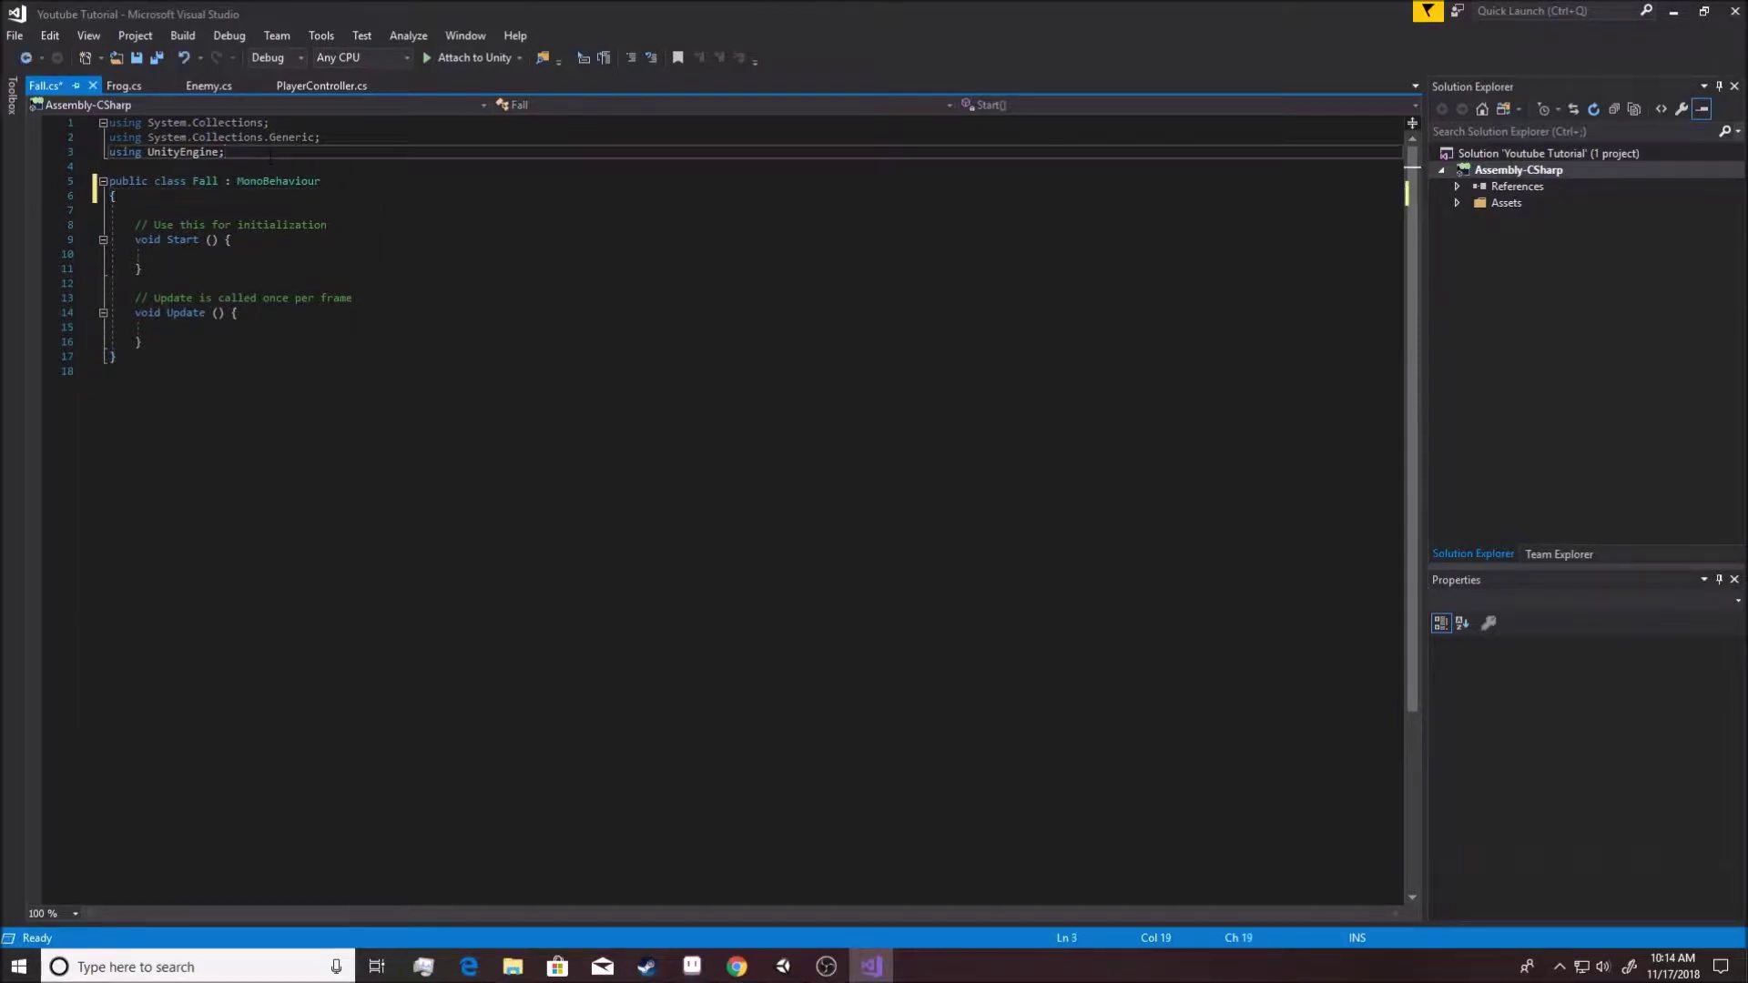
{"action": "key", "text": "Return"}
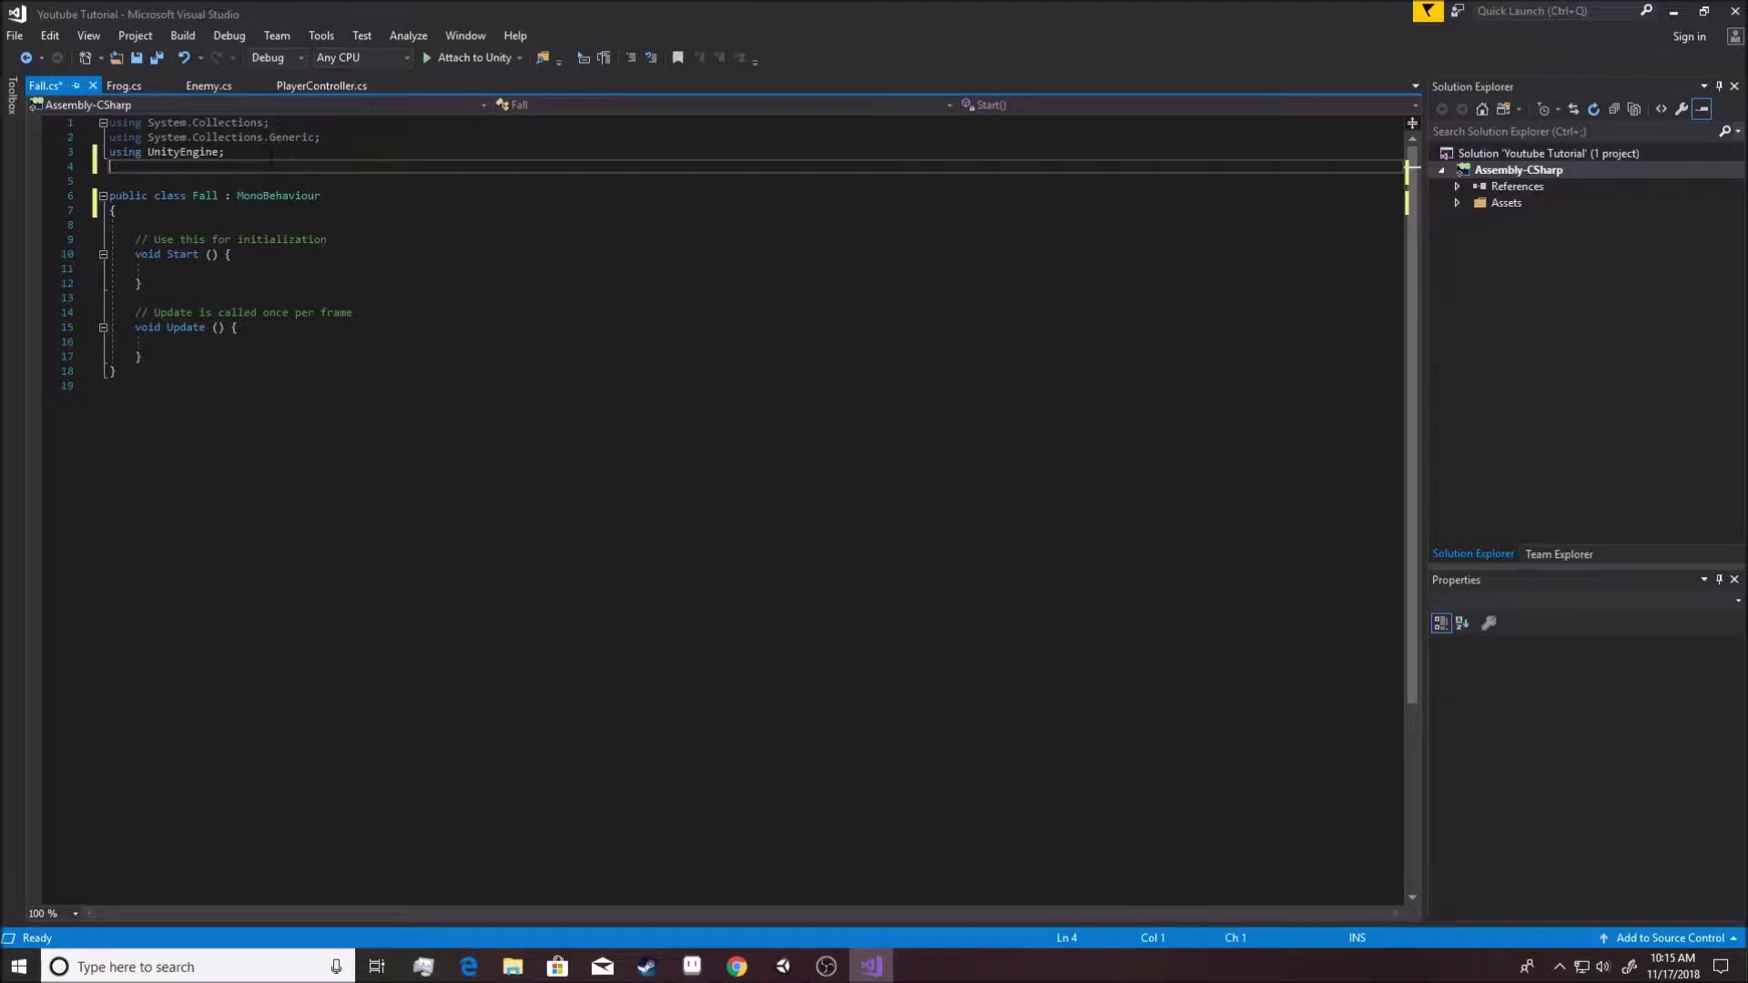
{"action": "type", "text": "Unit"}
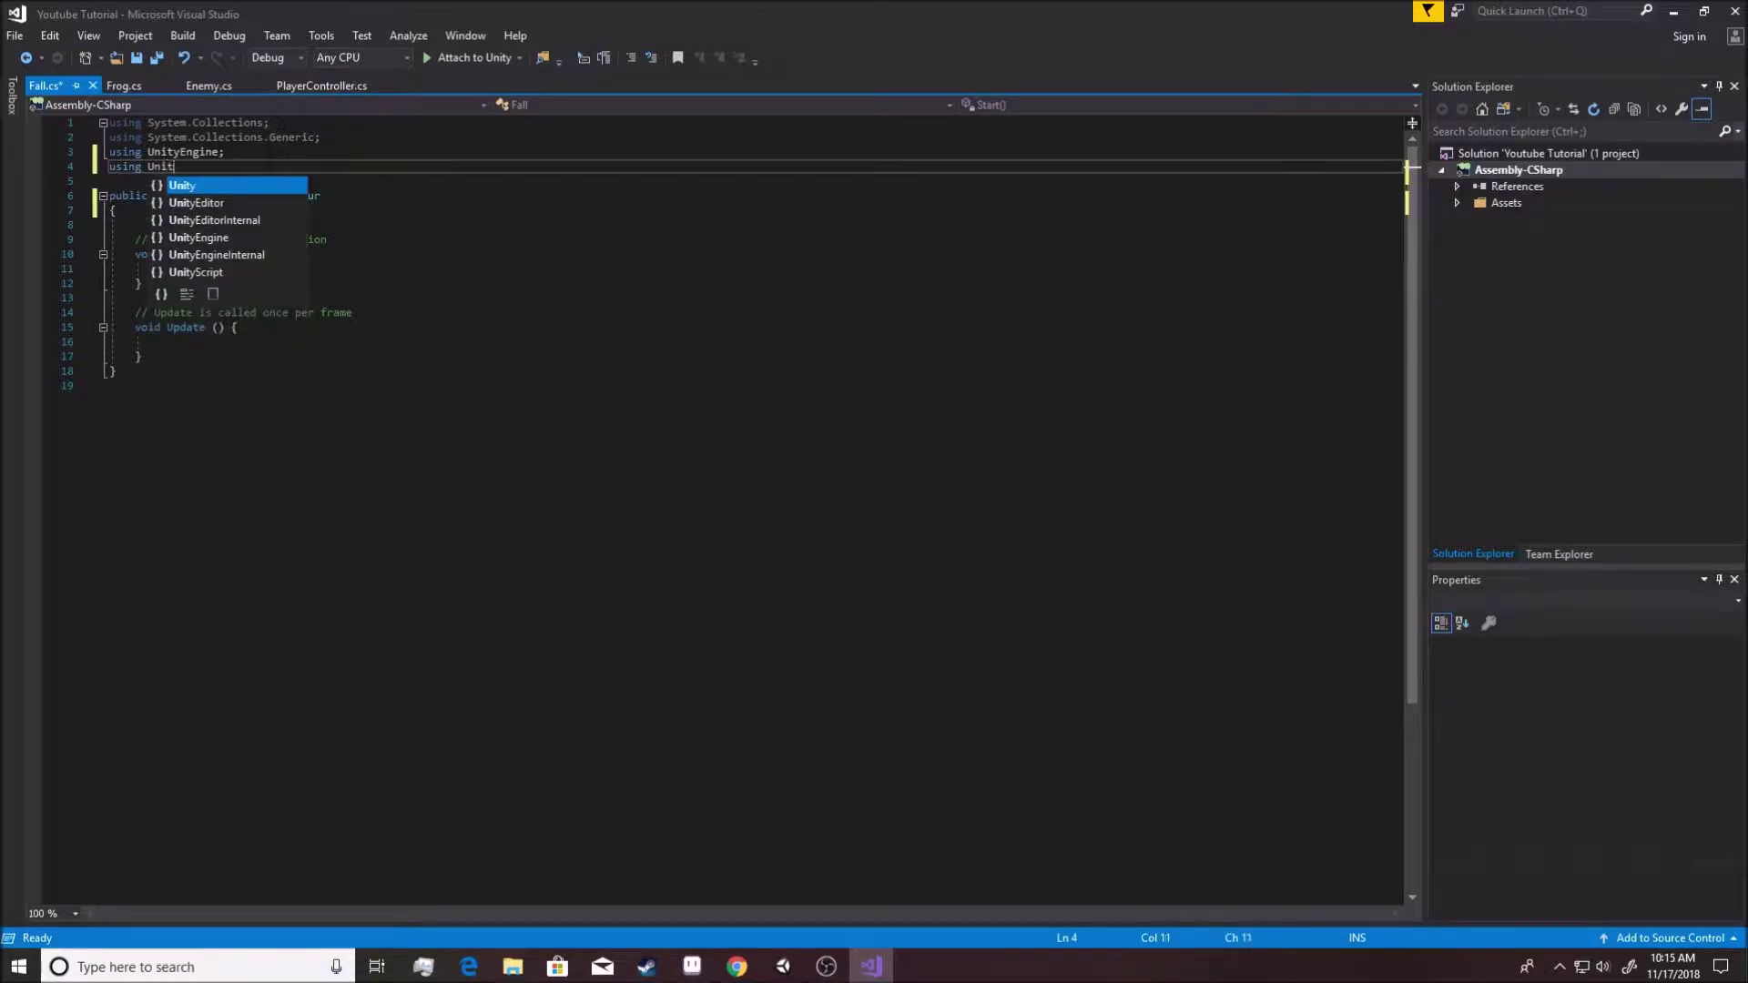
{"action": "type", "text": "yEngine.SceneManagement;"}
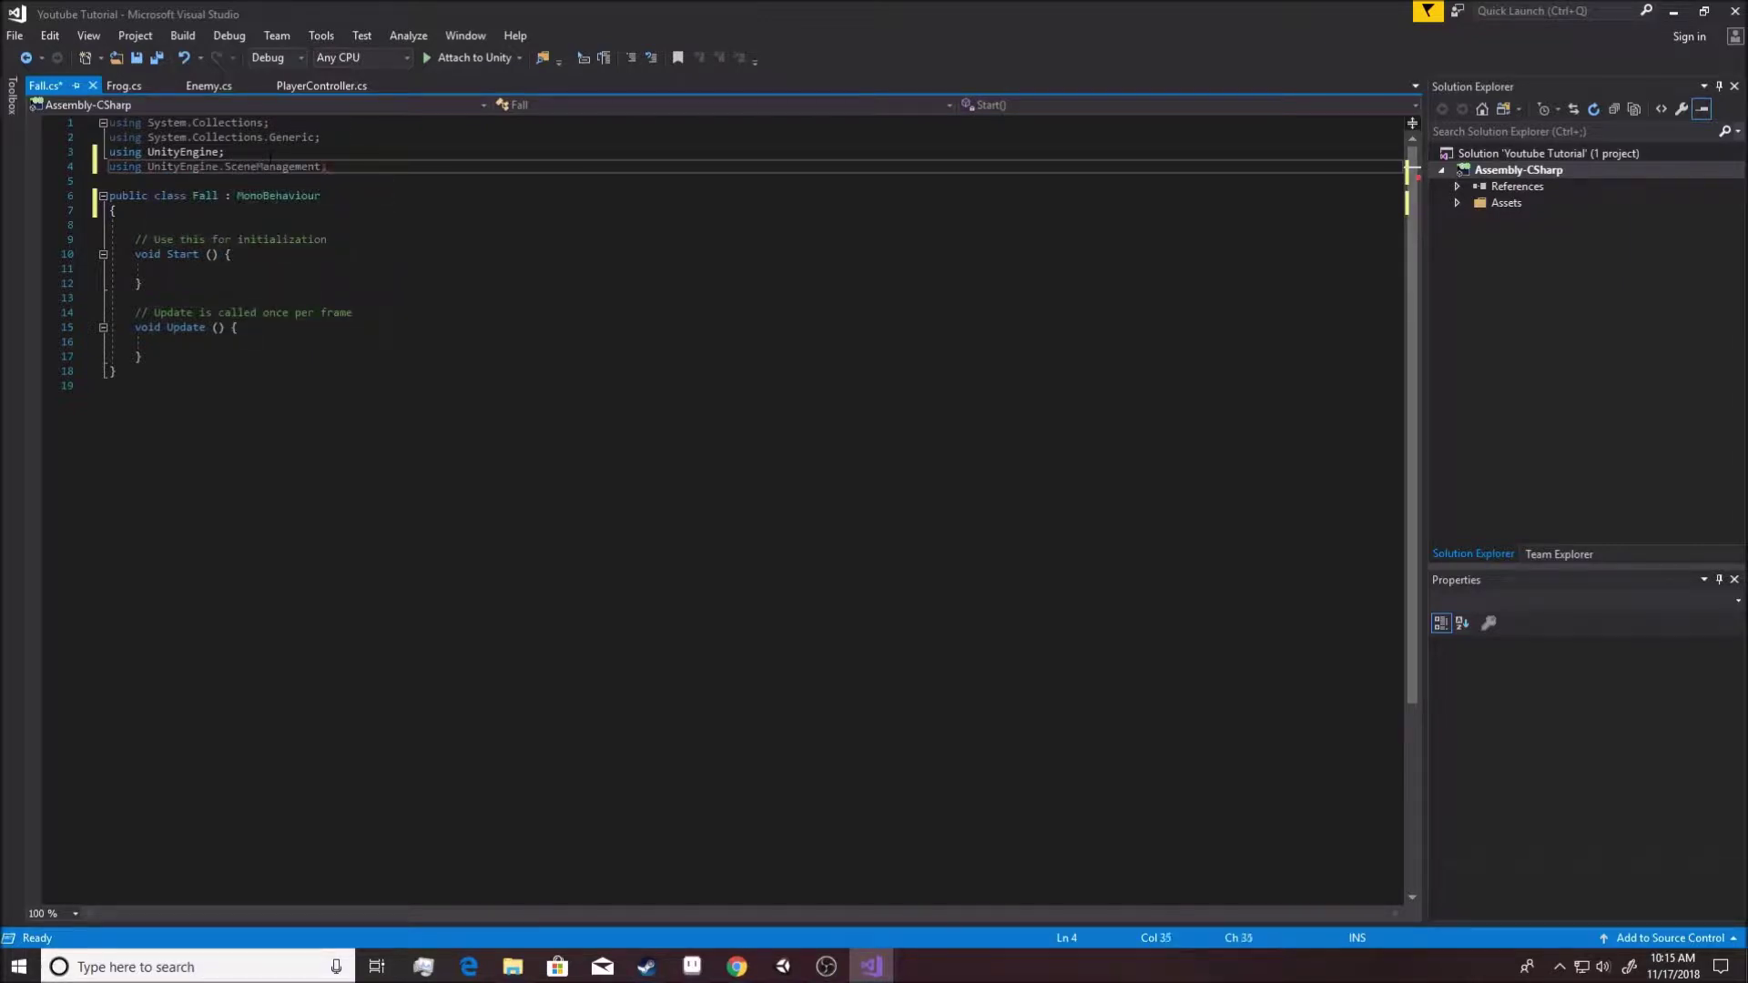
{"action": "key", "text": "ctrl+s"}
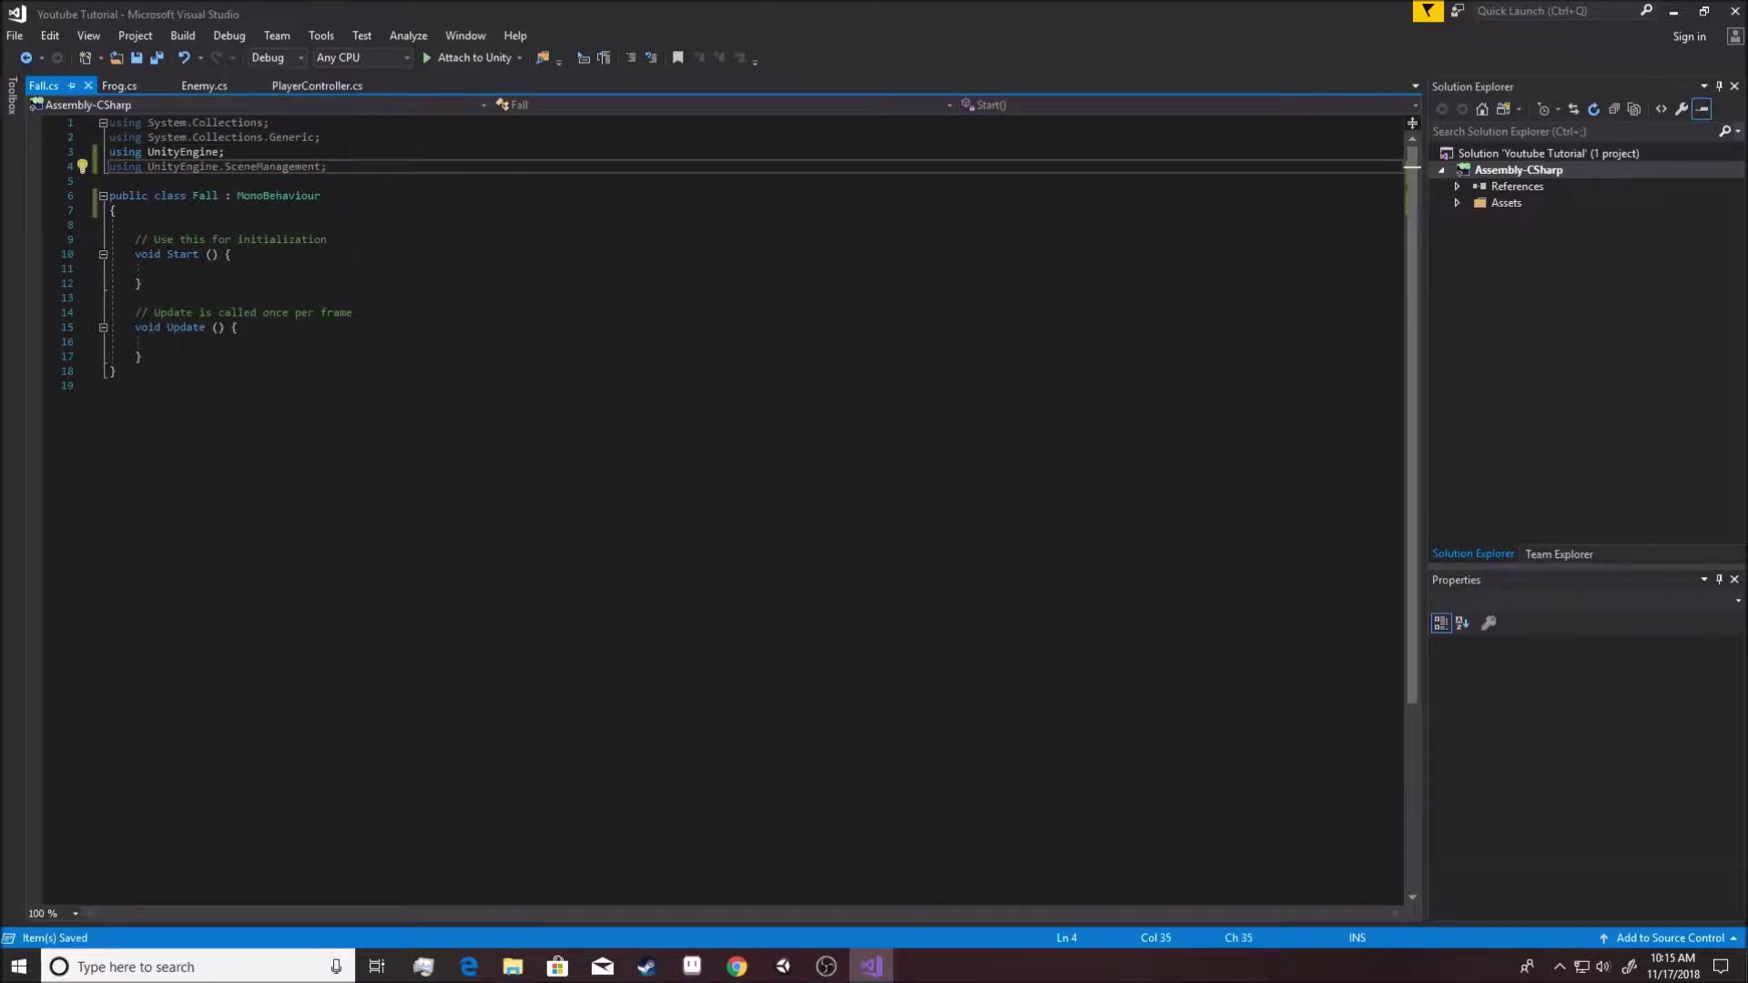
Delete the empty Start and Update methods from Fall.cs and save it.
{"action": "left_click_drag", "start_coordinate": [142, 356], "coordinate": [110, 225]}
{"action": "key", "text": "Delete"}
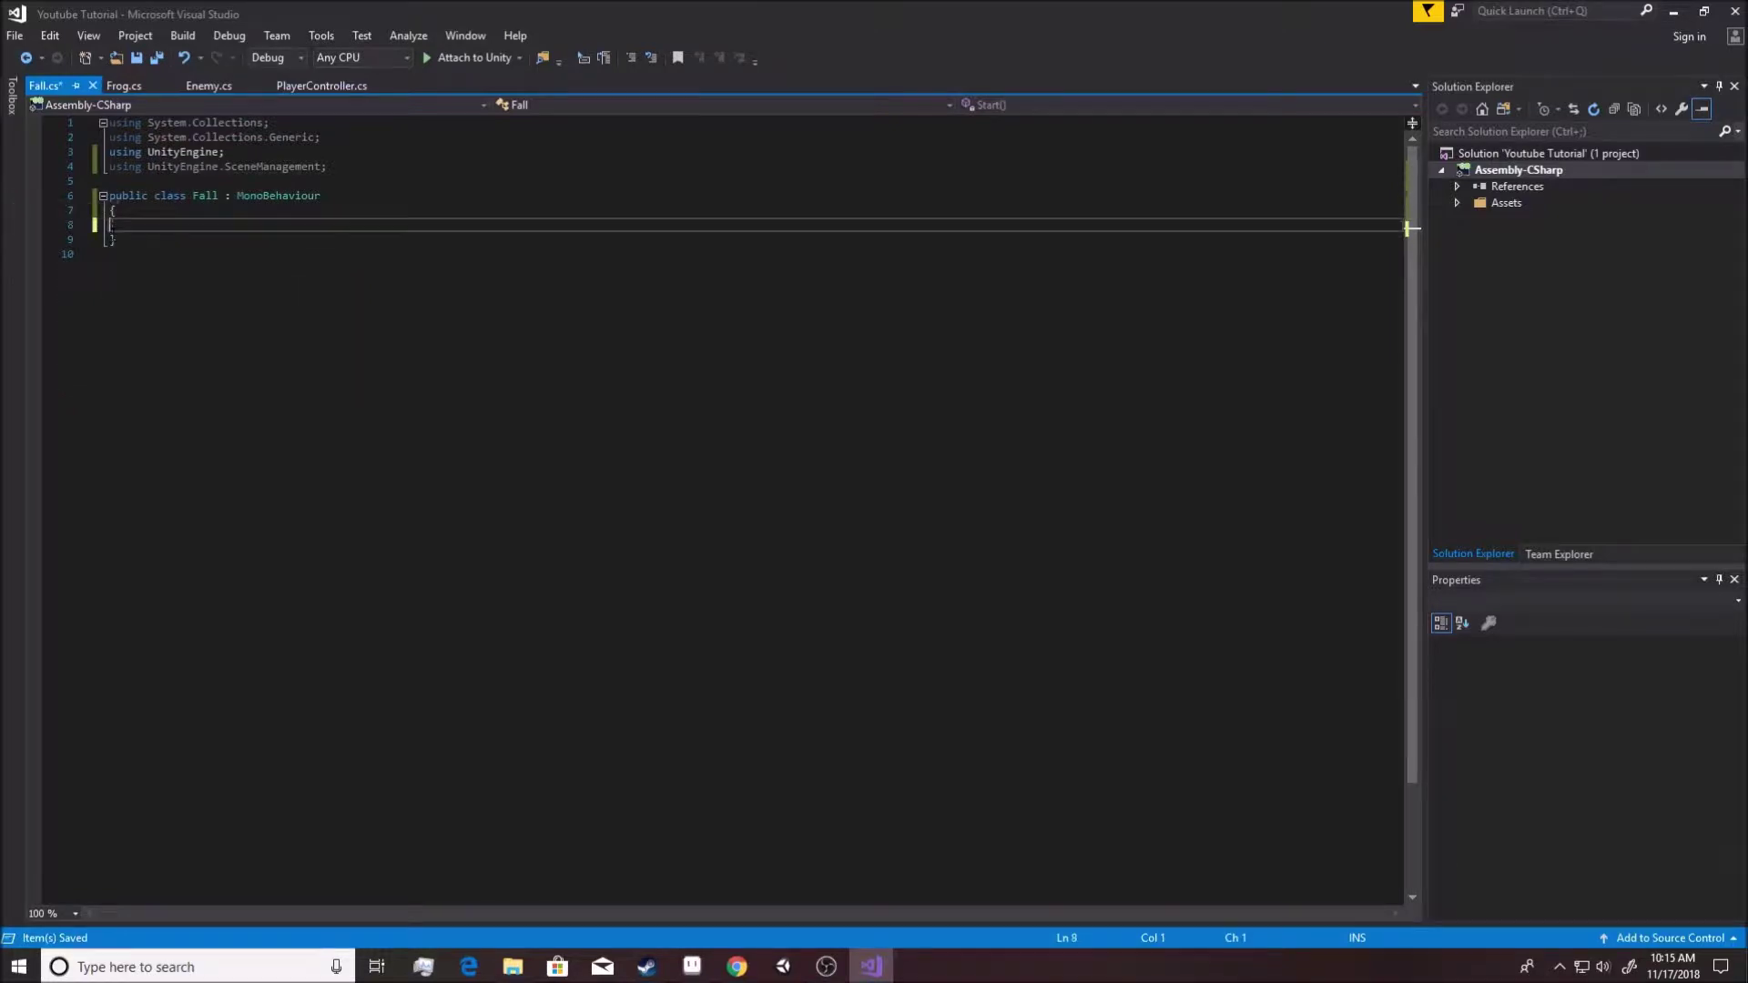
{"action": "key", "text": "Tab"}
{"action": "key", "text": "BackSpace"}
{"action": "key", "text": "ctrl+s"}
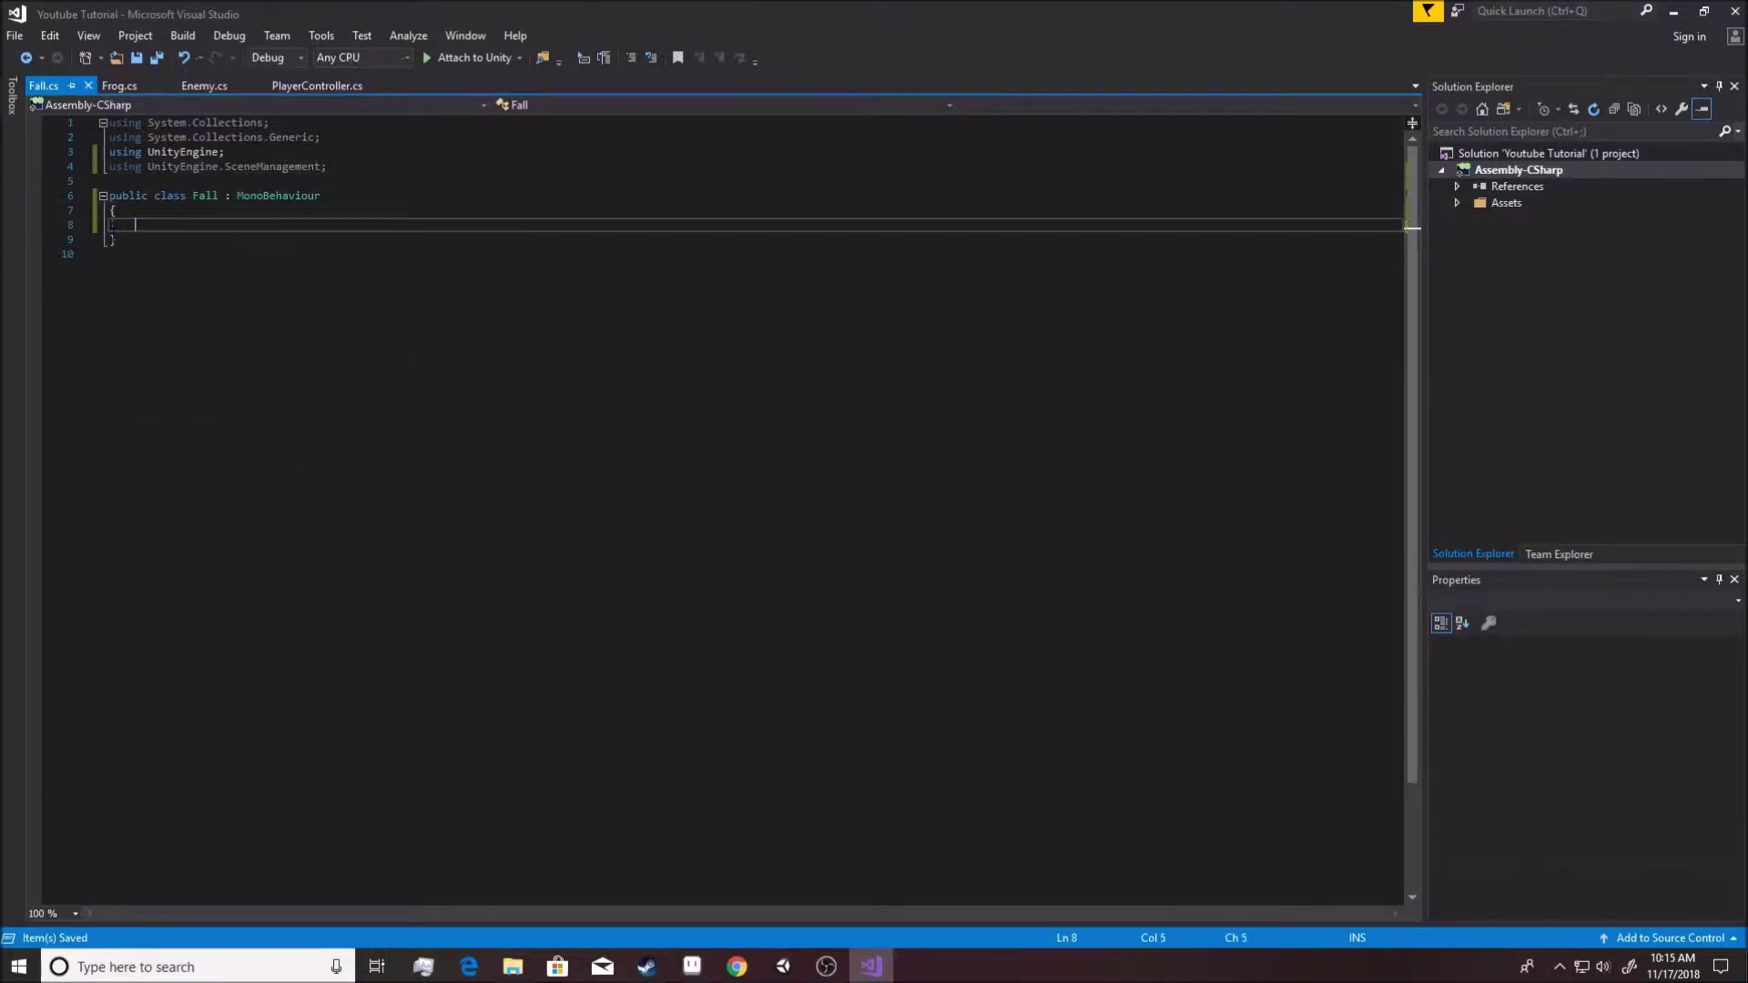
{"action": "left_click", "coordinate": [782, 966]}
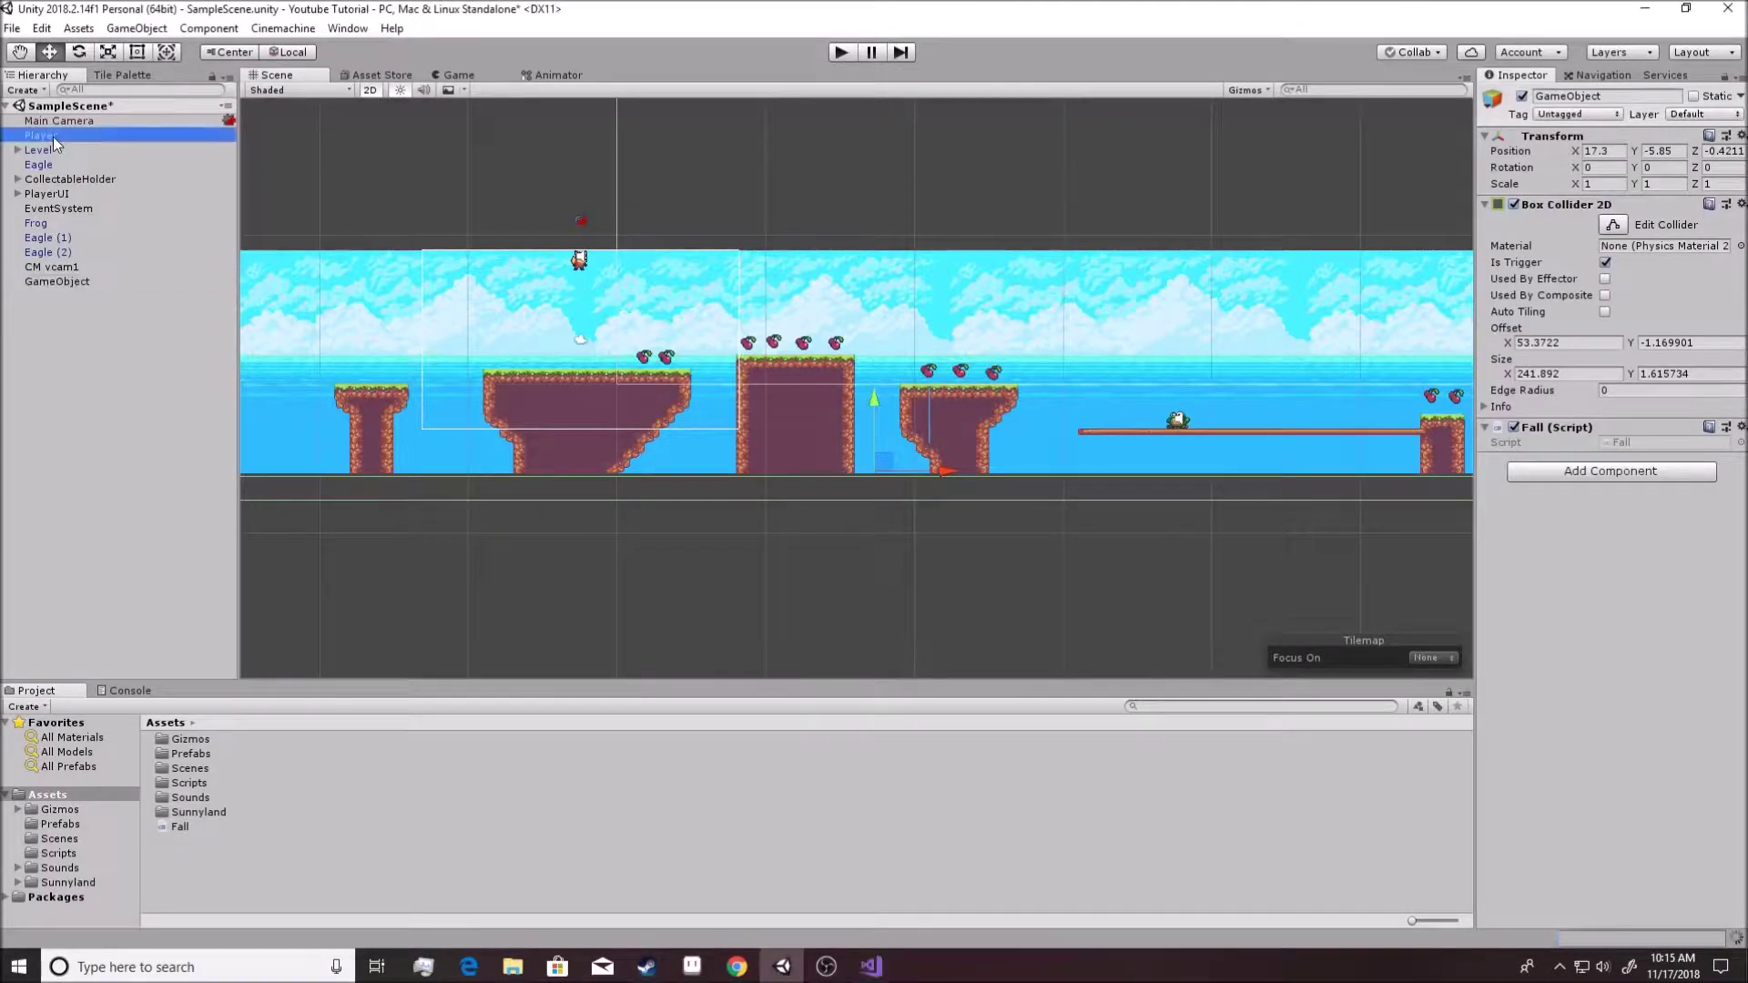
Set the Player object's Tag to Player in the Inspector.
{"action": "left_click", "coordinate": [1621, 121]}
{"action": "left_click", "coordinate": [1612, 235]}
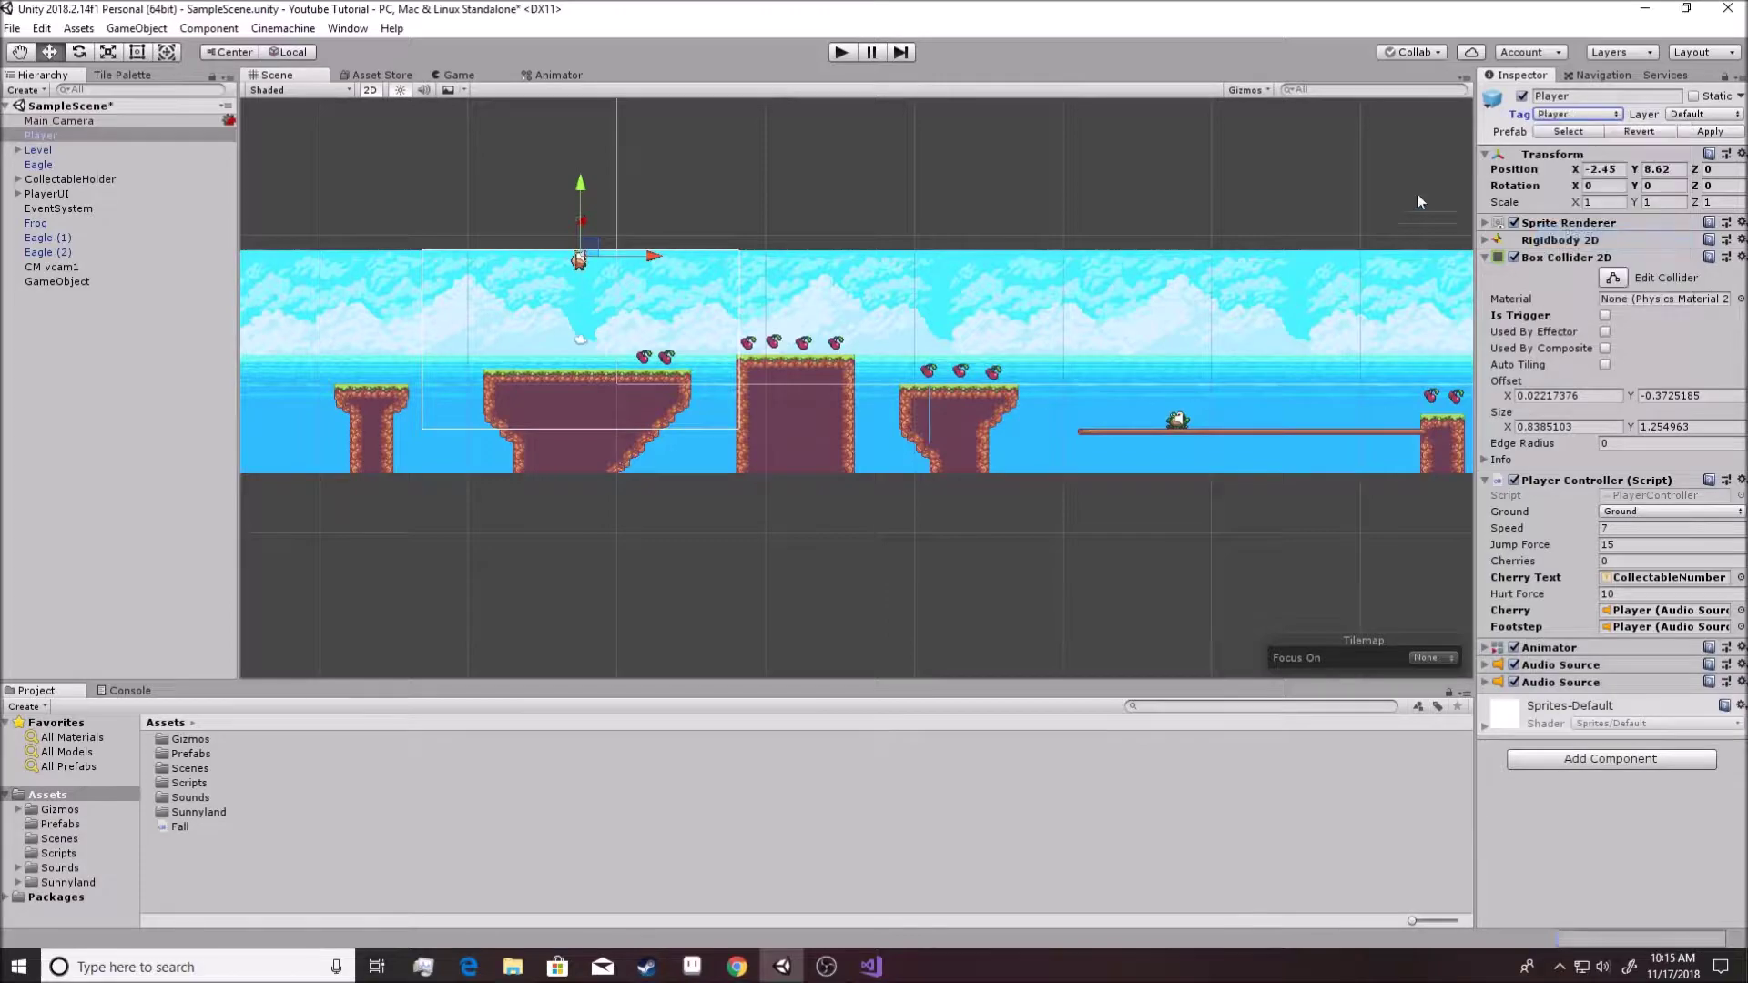
Write a private void OnTriggerEnter2D method with an if check for collision.gameObject.tag == "Player".
{"action": "left_click", "coordinate": [870, 968]}
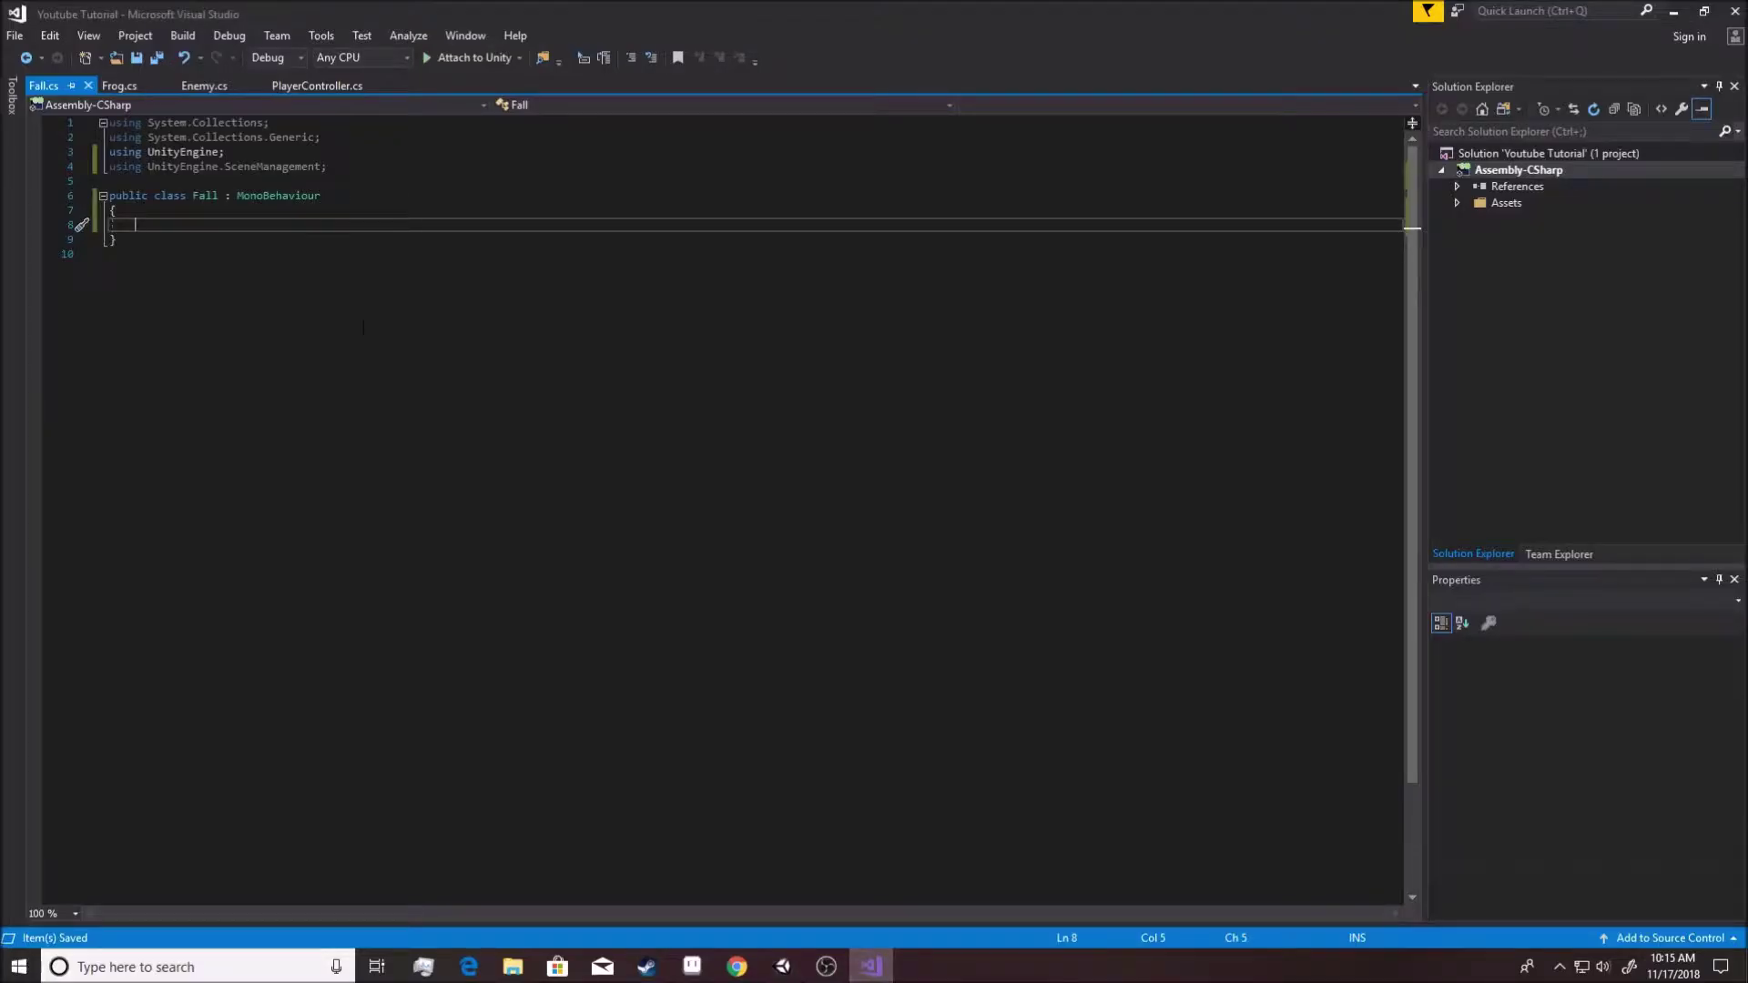
{"action": "type", "text": "privat"}
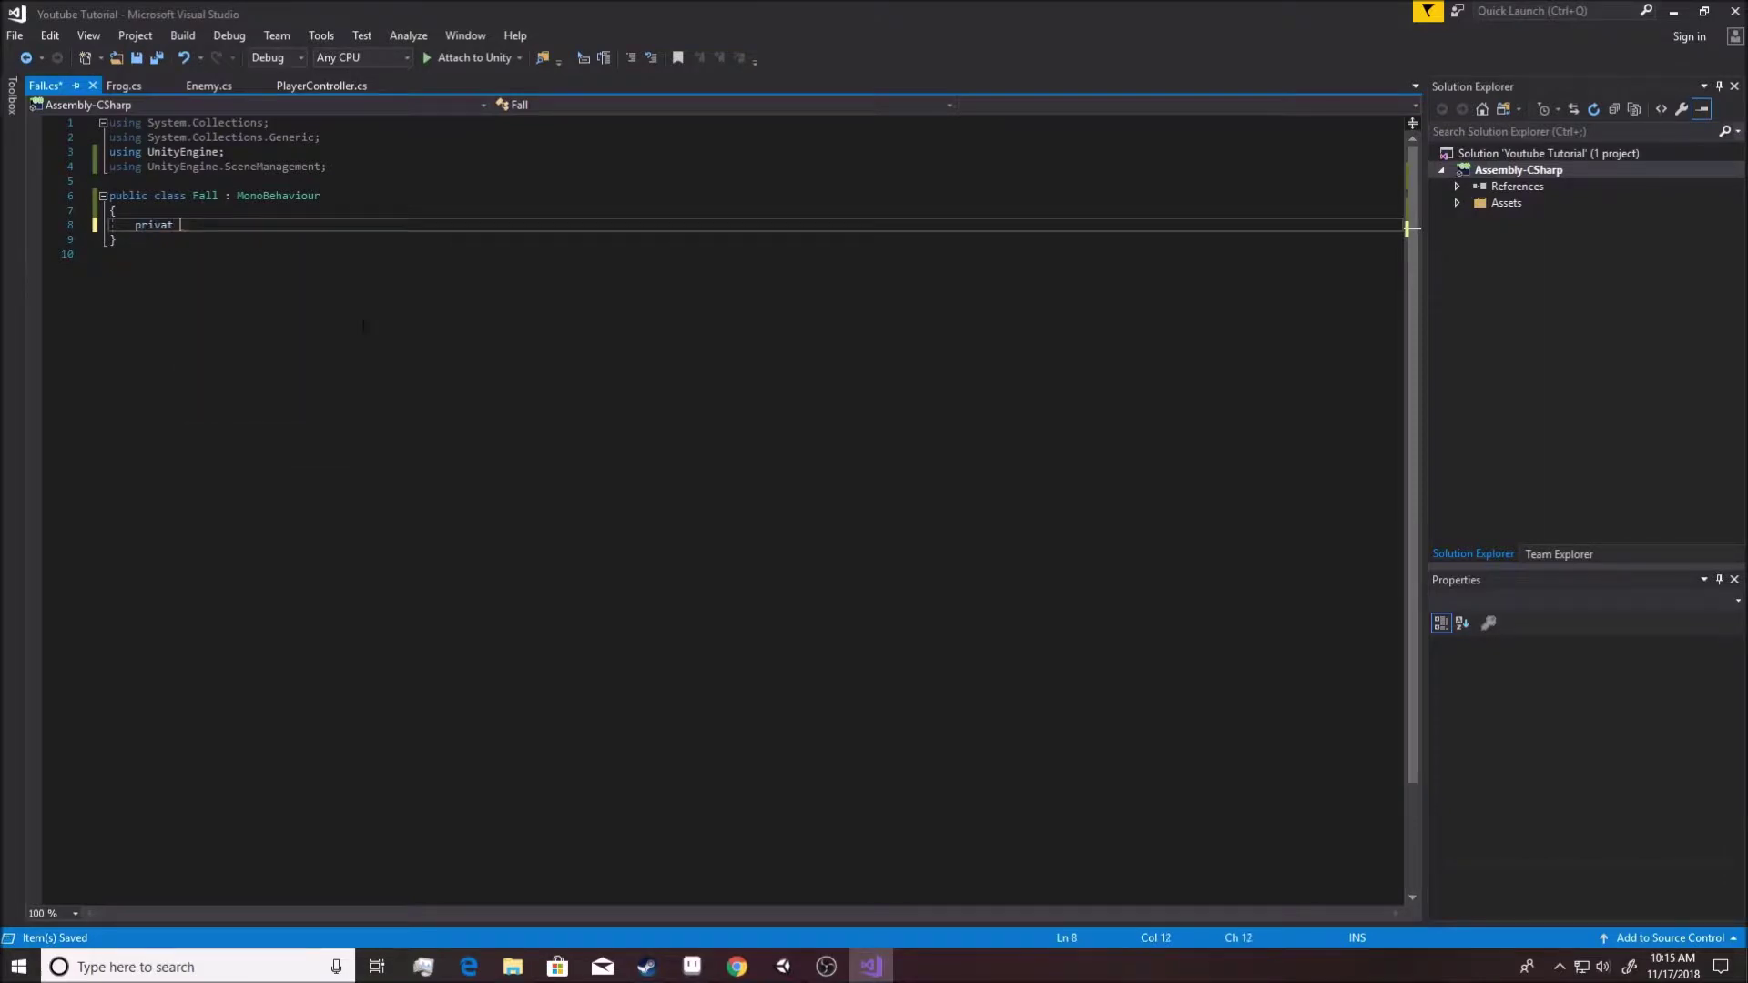
{"action": "key", "text": "BackSpace"}
{"action": "type", "text": "e void"}
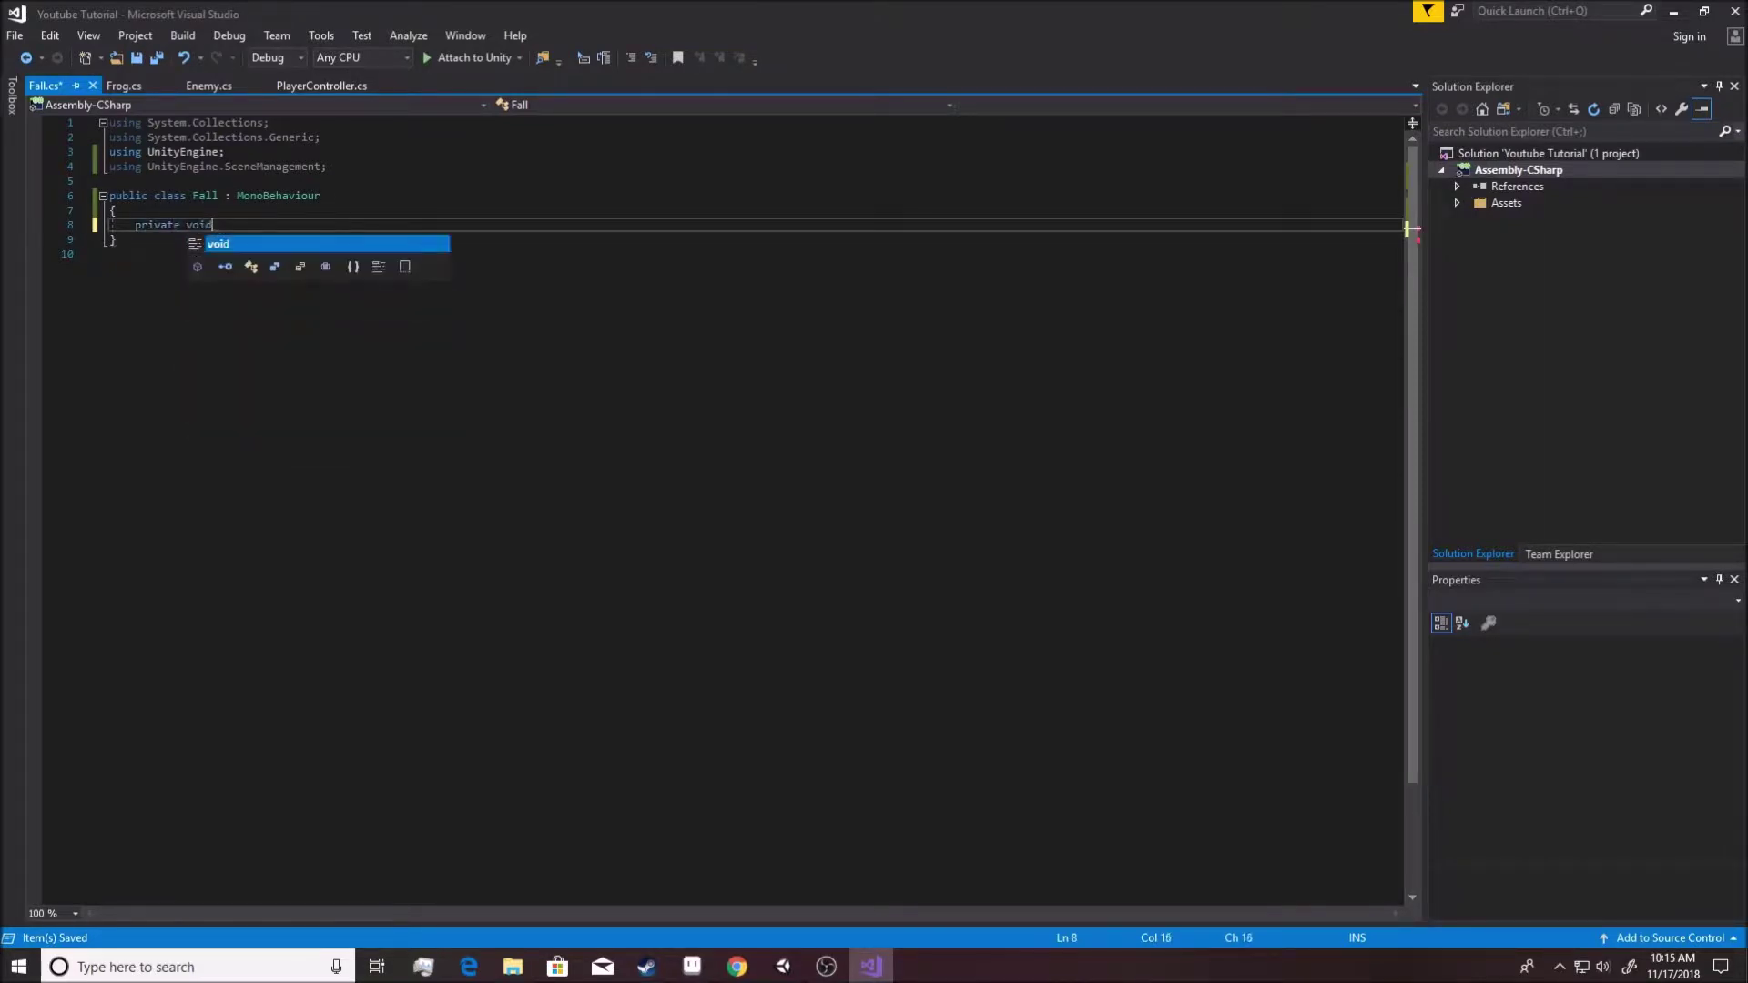
{"action": "type", "text": " OnTri"}
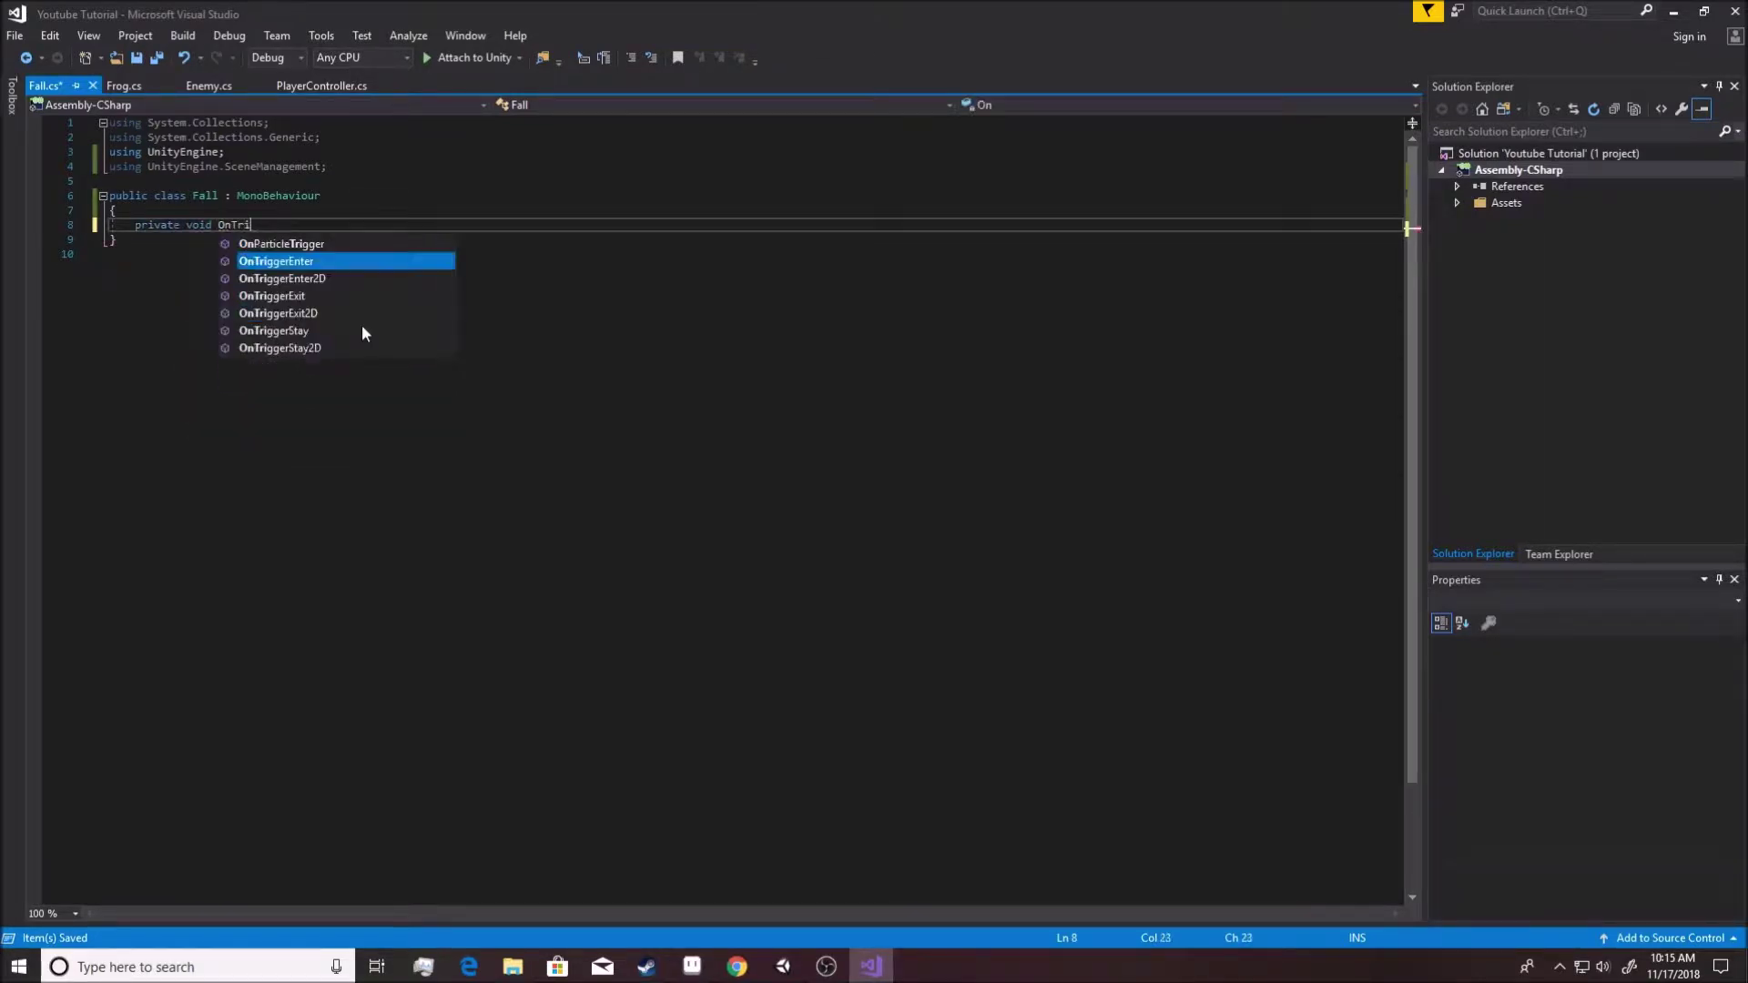
{"action": "type", "text": "ggerEnter"}
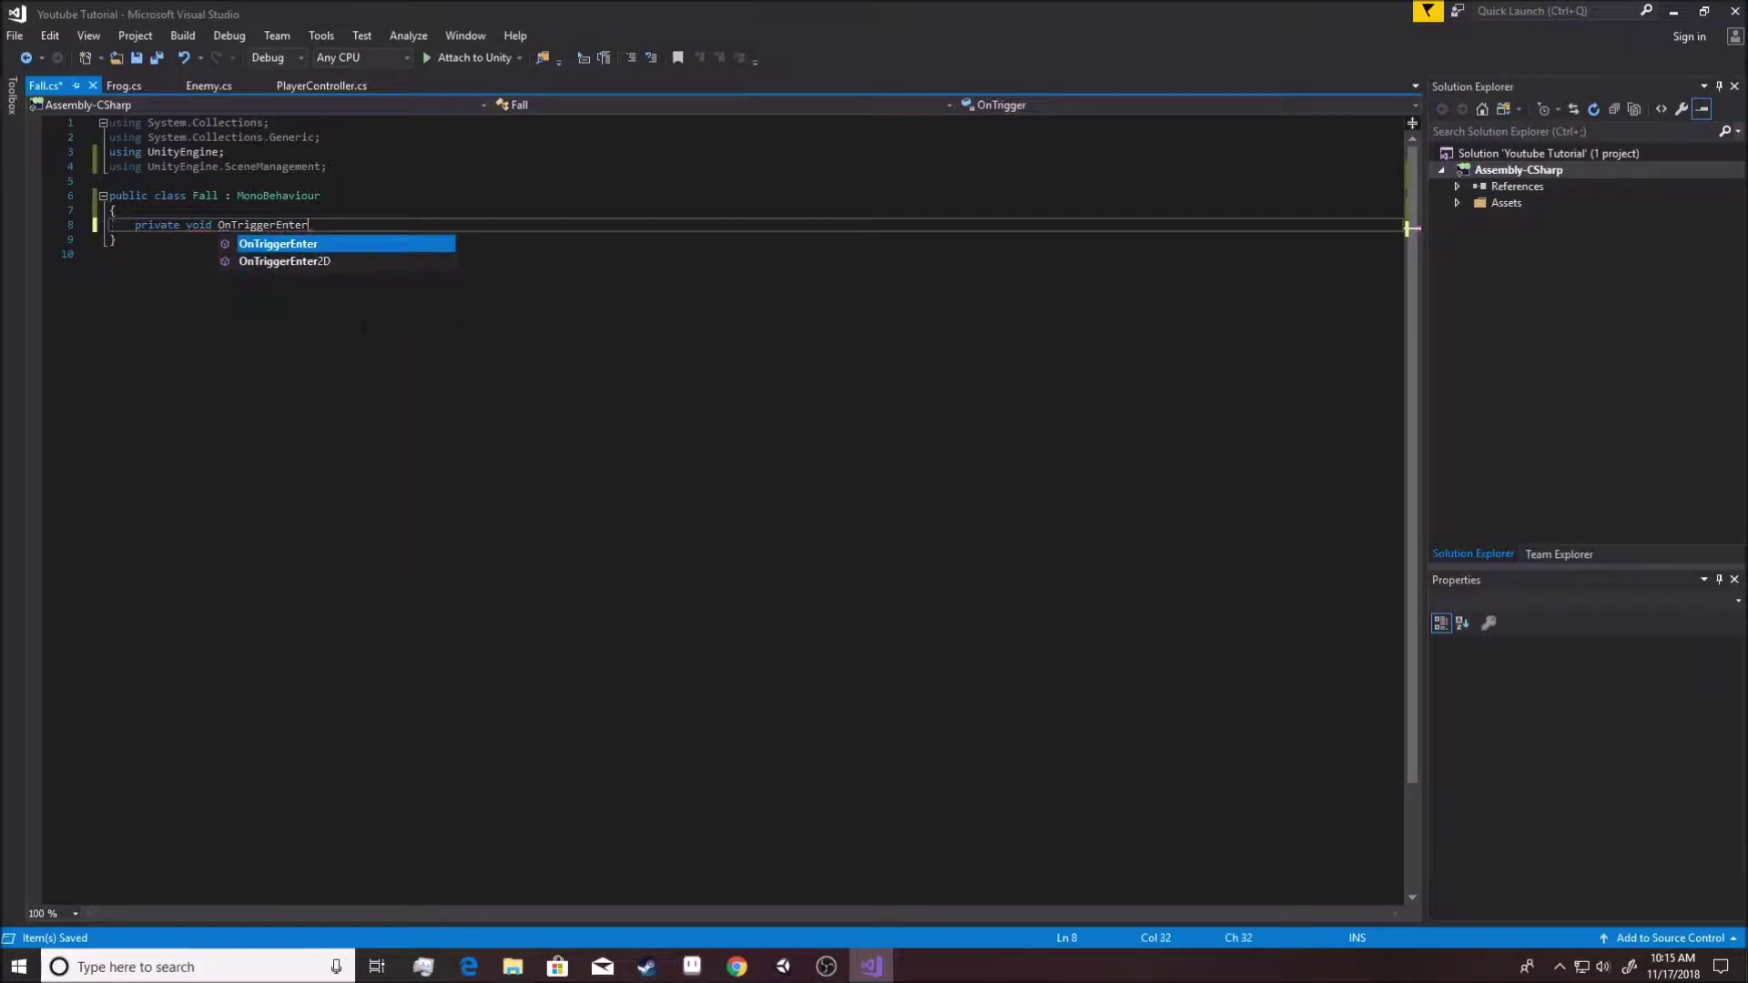
{"action": "type", "text": "2D"}
{"action": "key", "text": "Return"}
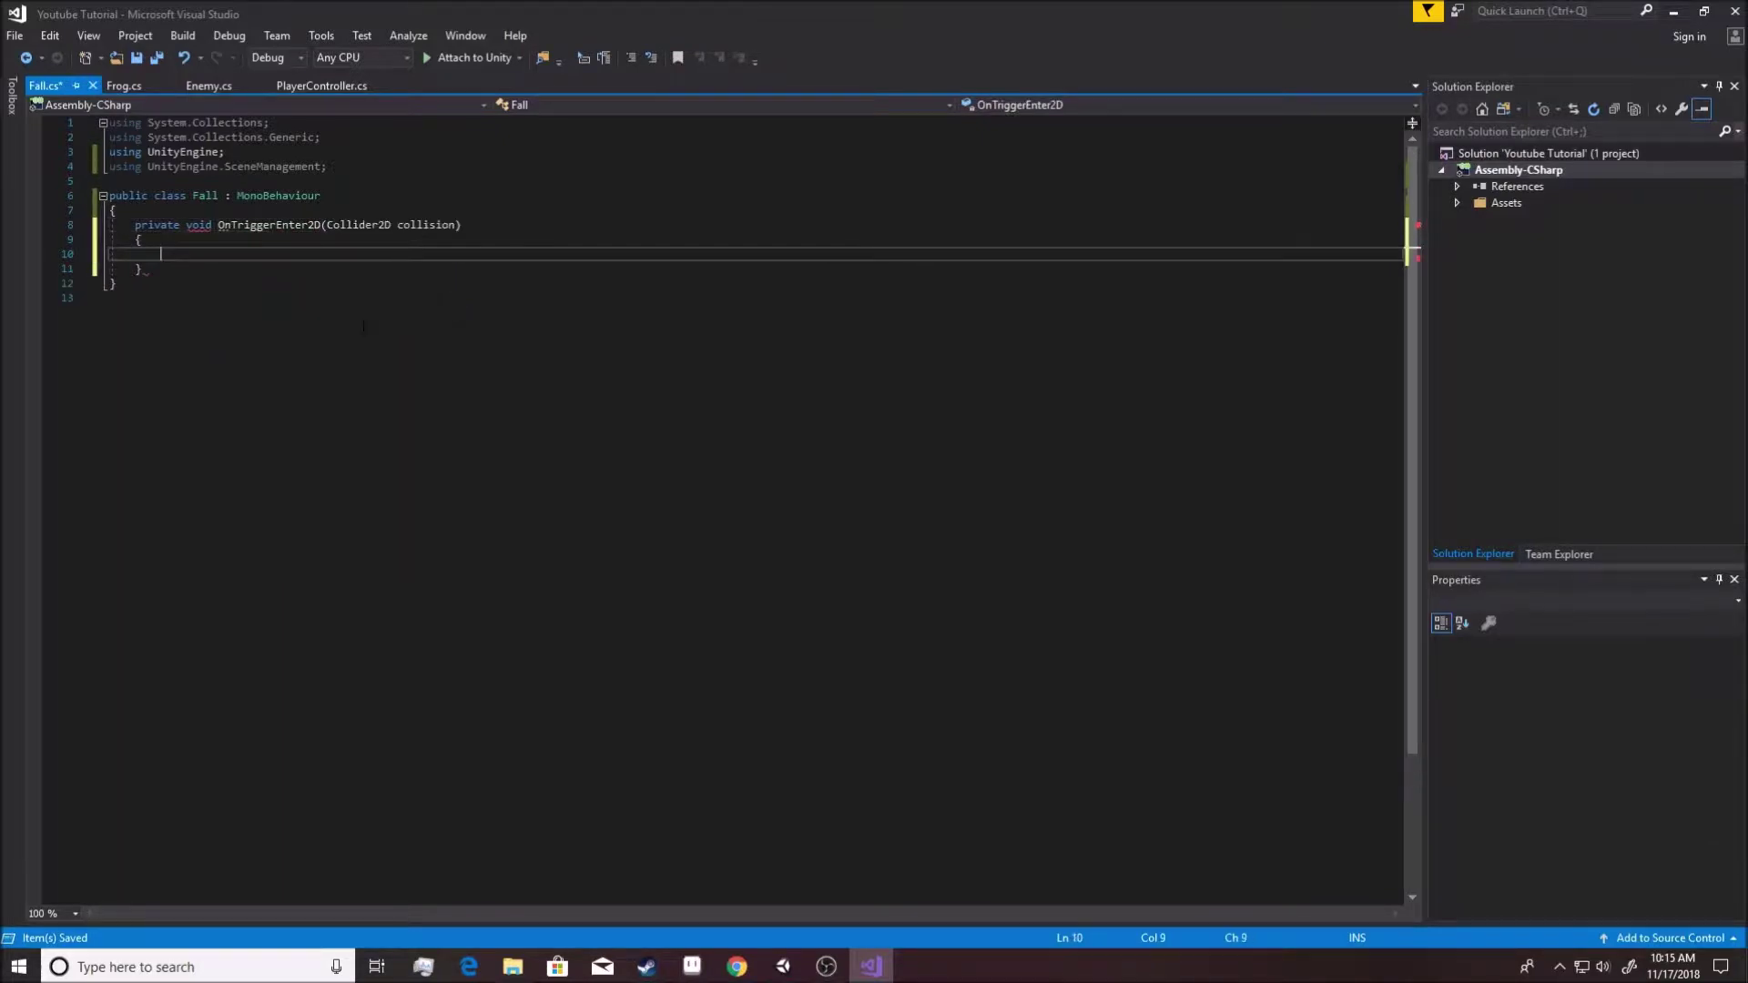
{"action": "type", "text": "if"}
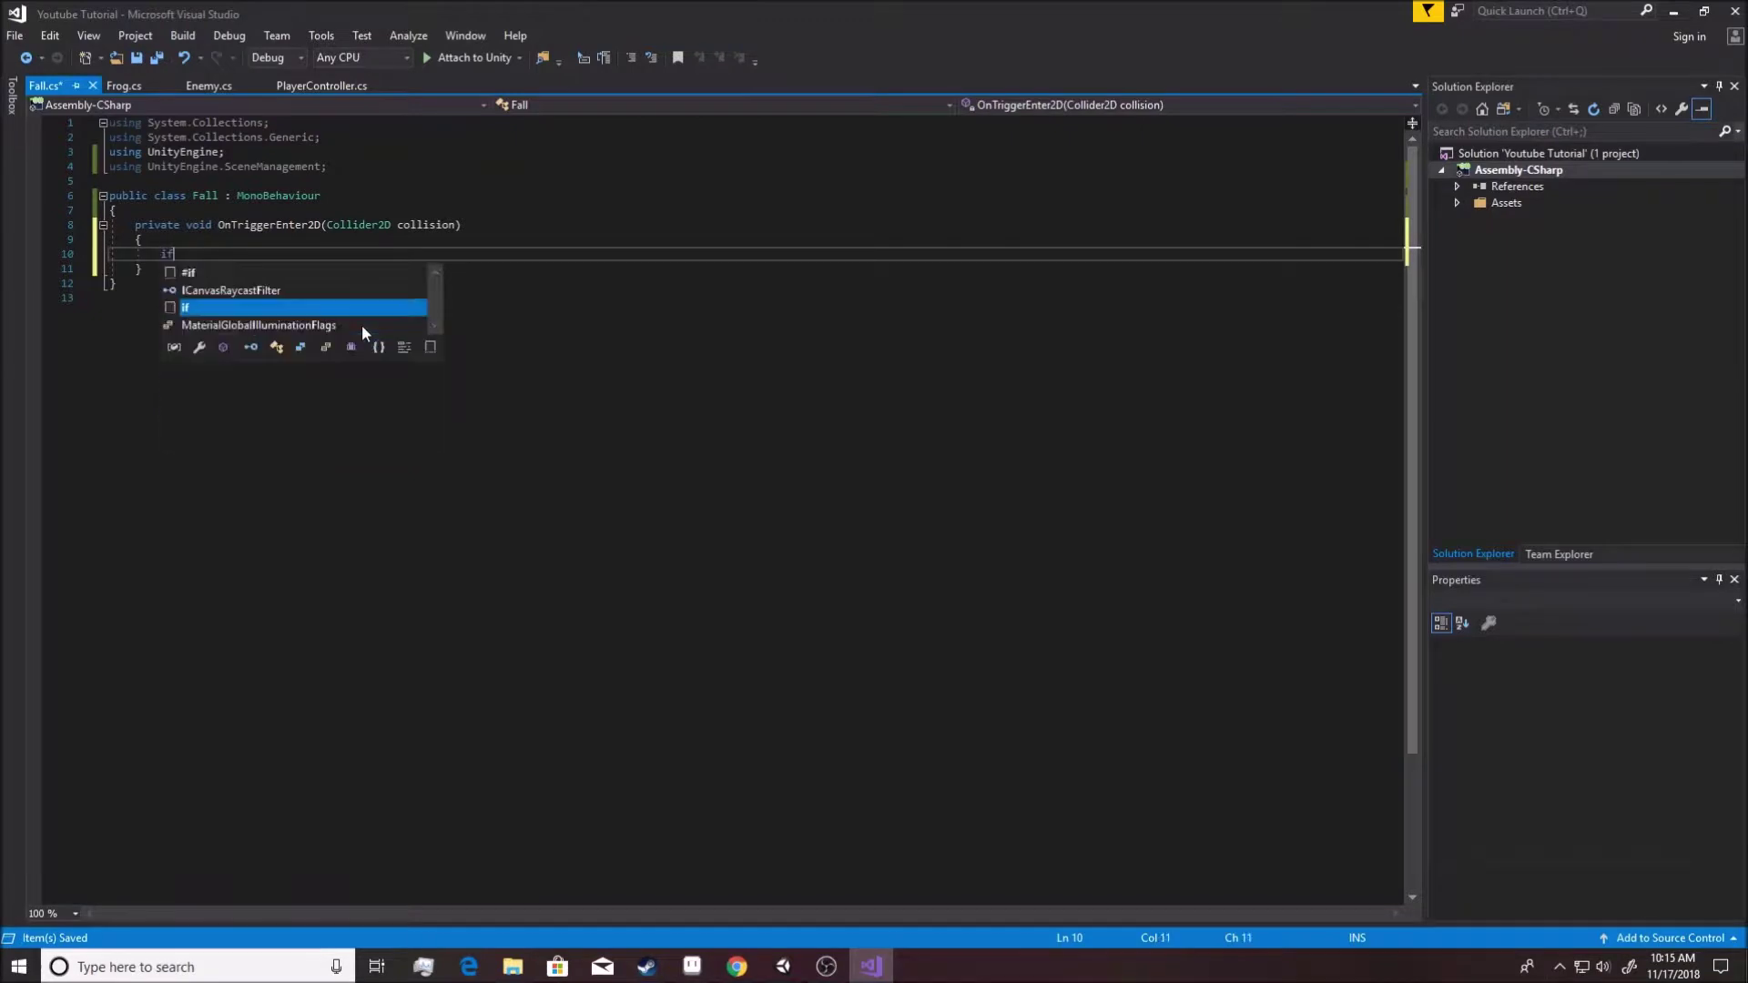
{"action": "type", "text": "(collision."}
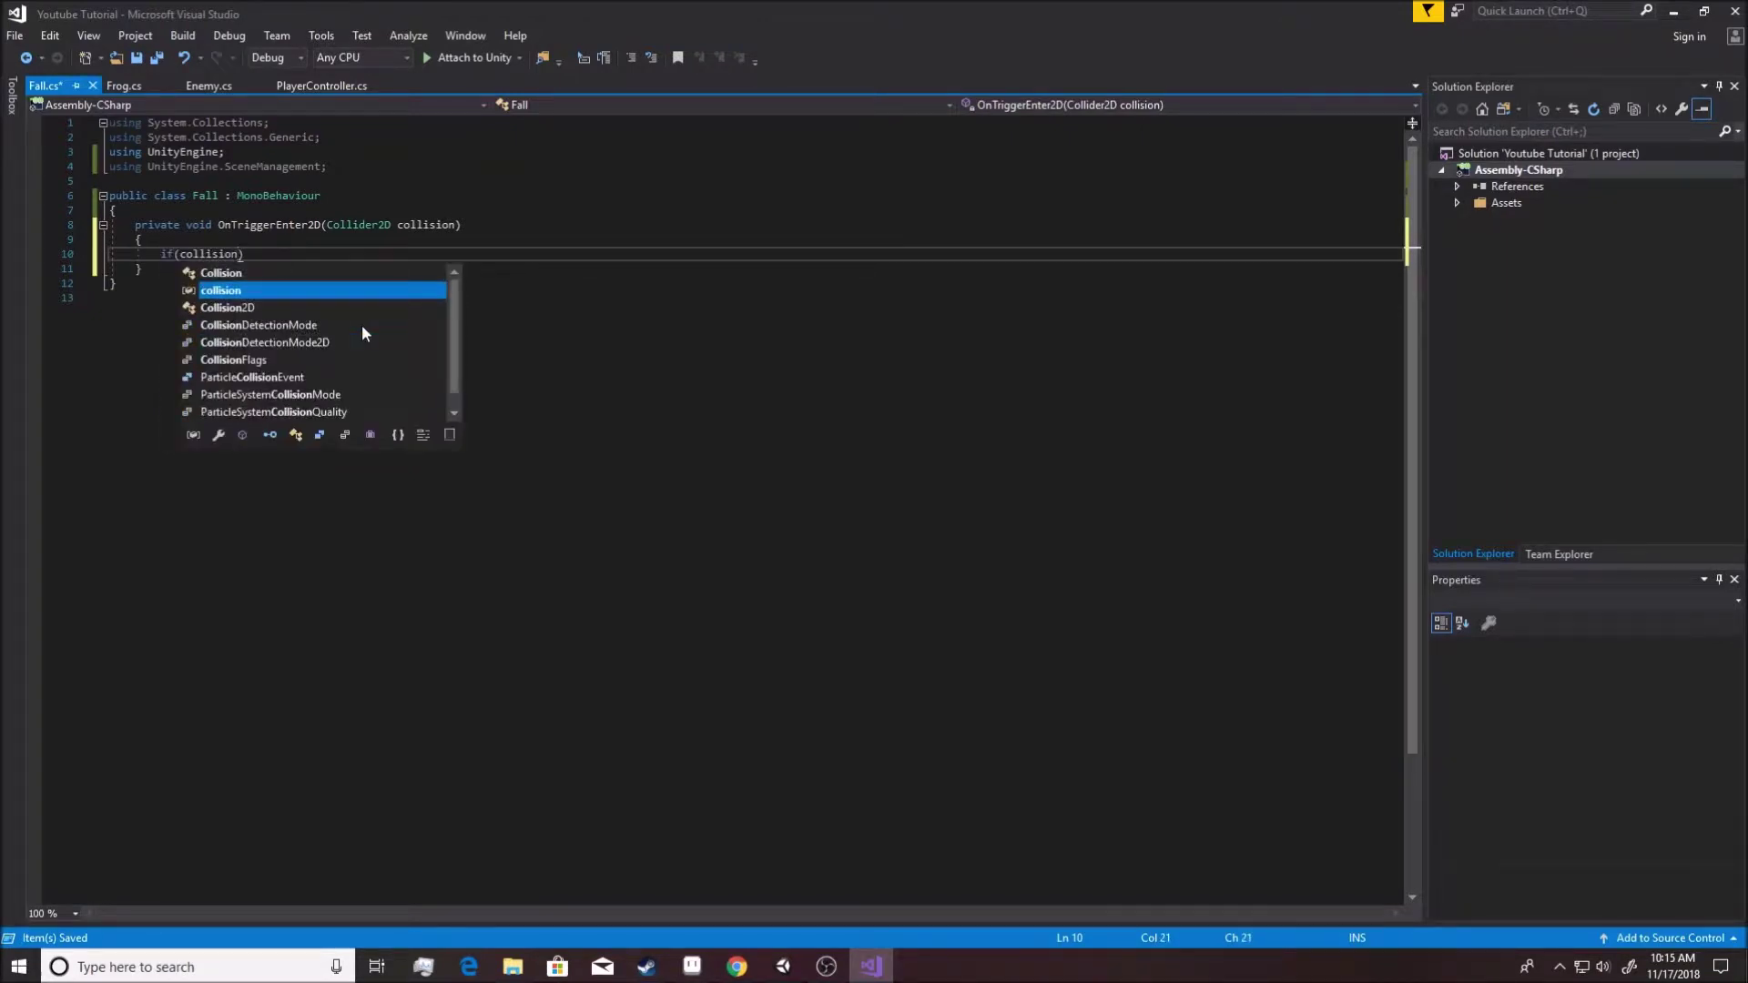
{"action": "type", "text": "gameObject"}
{"action": "key", "text": "Tab"}
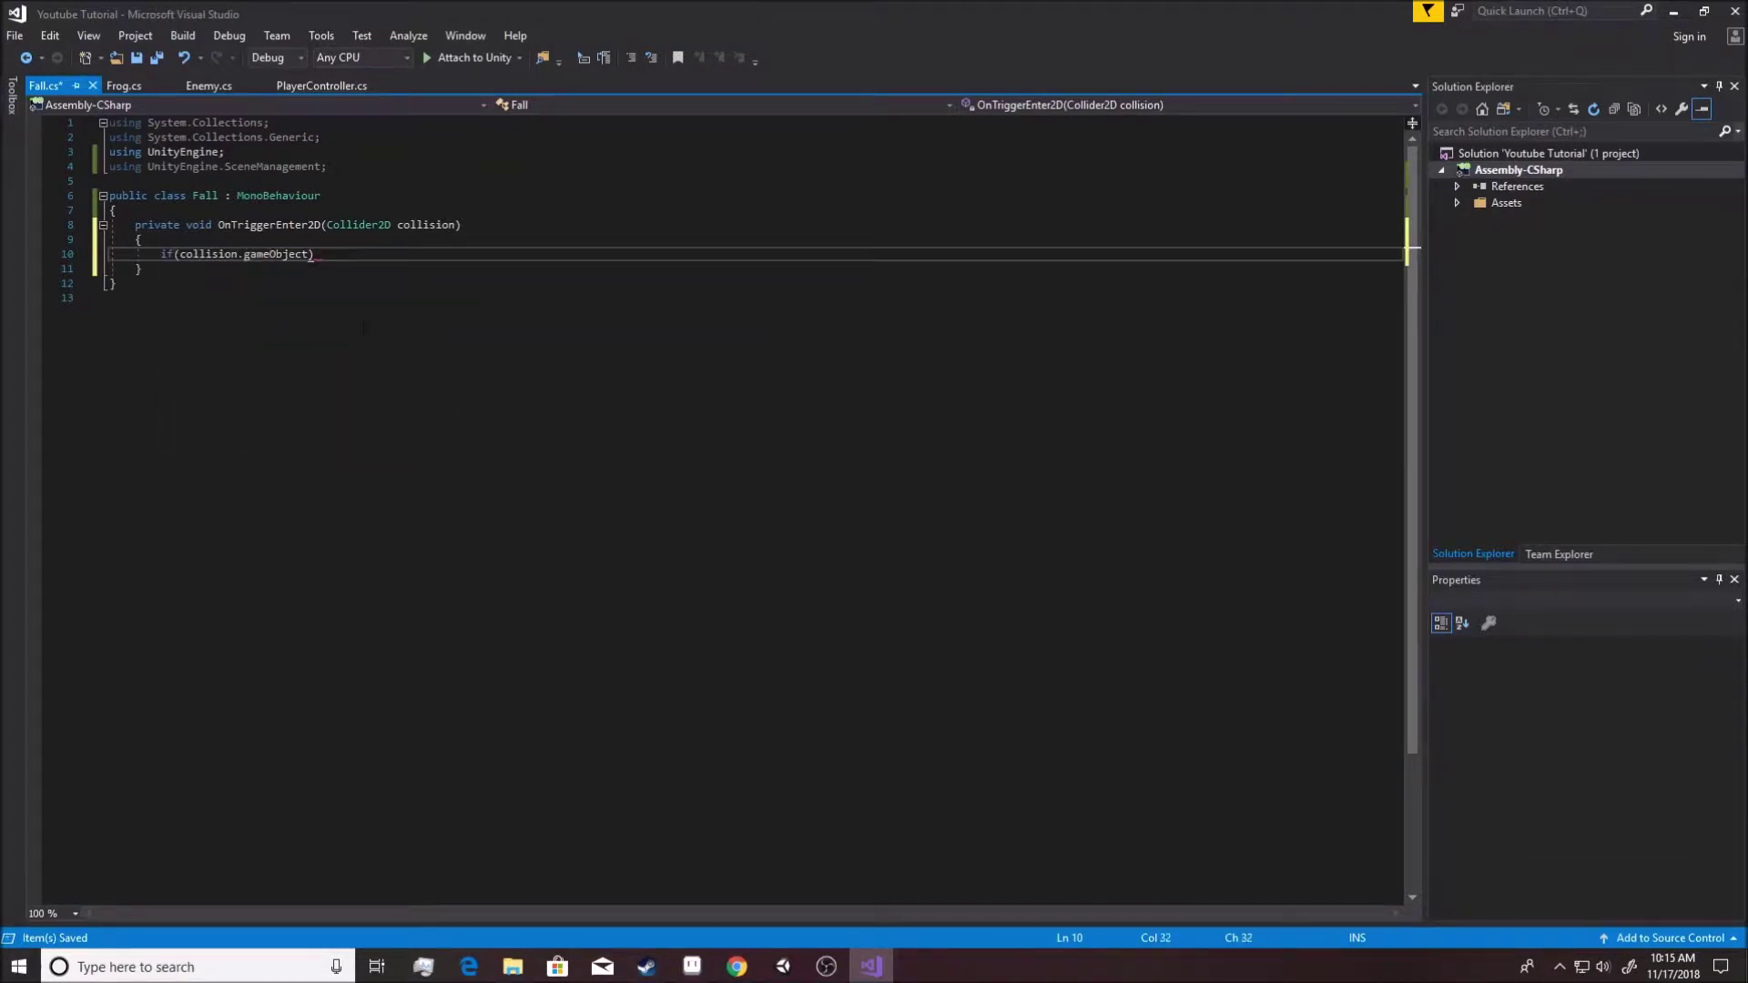
{"action": "type", "text": ".tag == \"Player"}
{"action": "key", "text": "Return"}
{"action": "type", "text": "{"}
{"action": "key", "text": "Return"}
Call SceneManager.LoadScene() inside the Player-tag if block.
{"action": "type", "text": "S"}
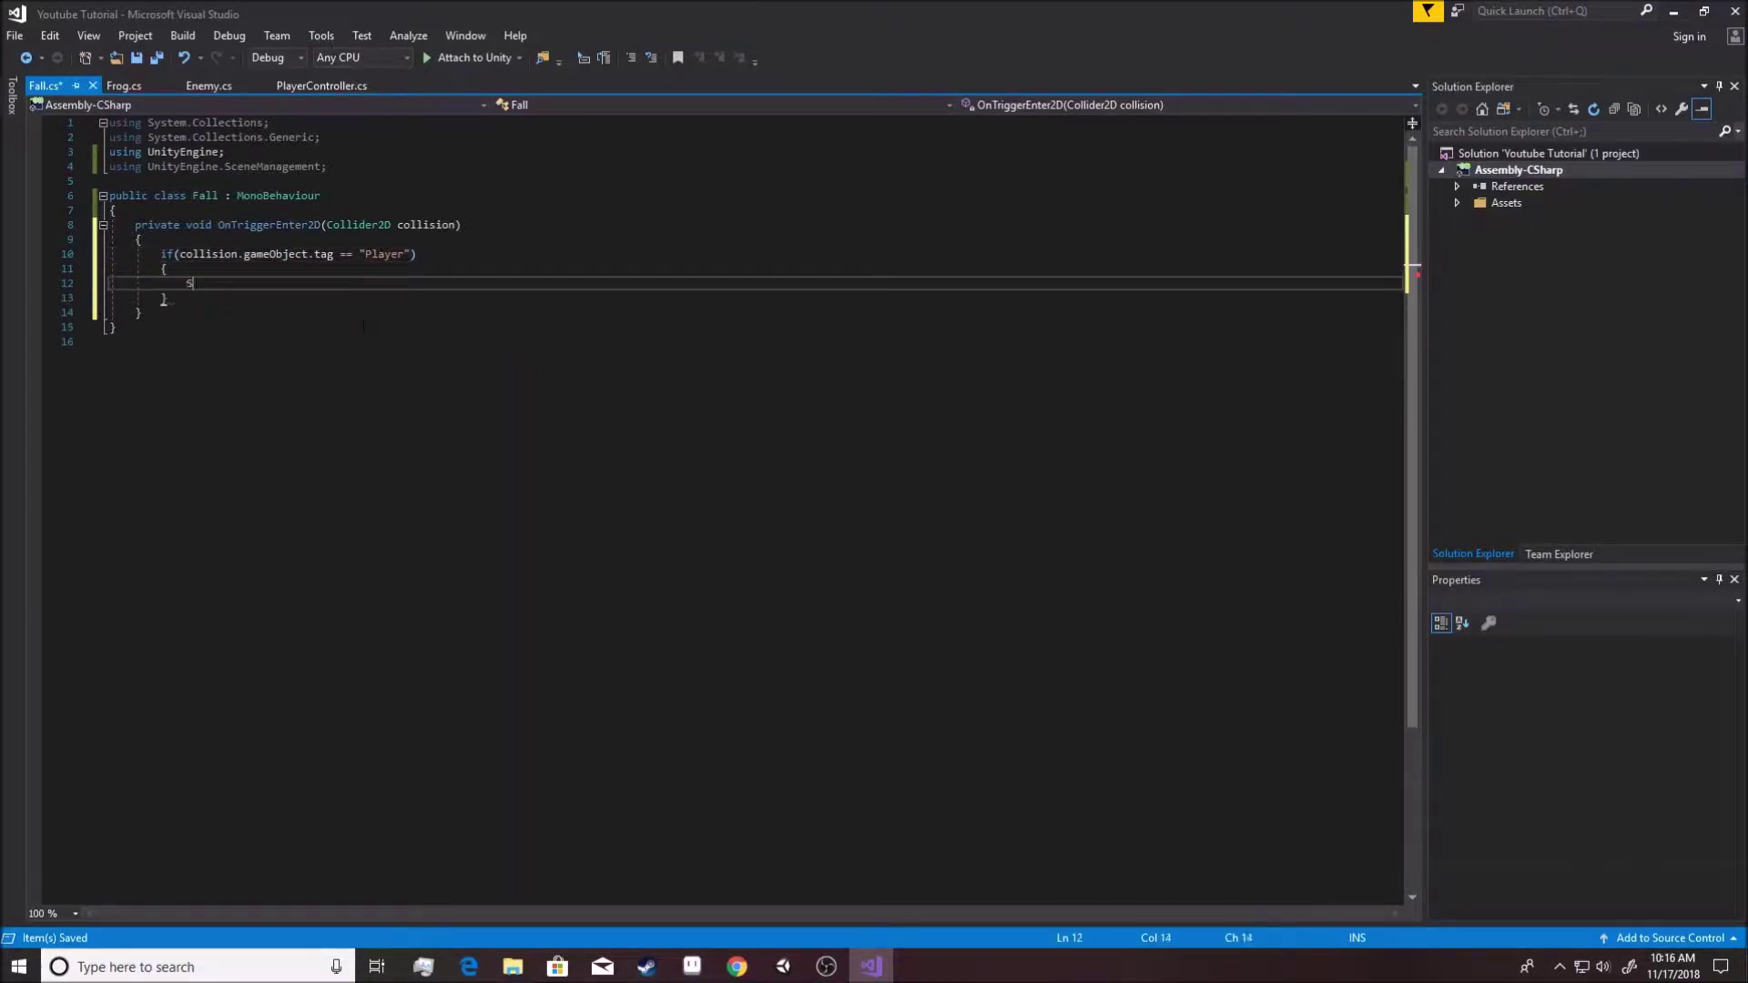
{"action": "type", "text": "ceneMang"}
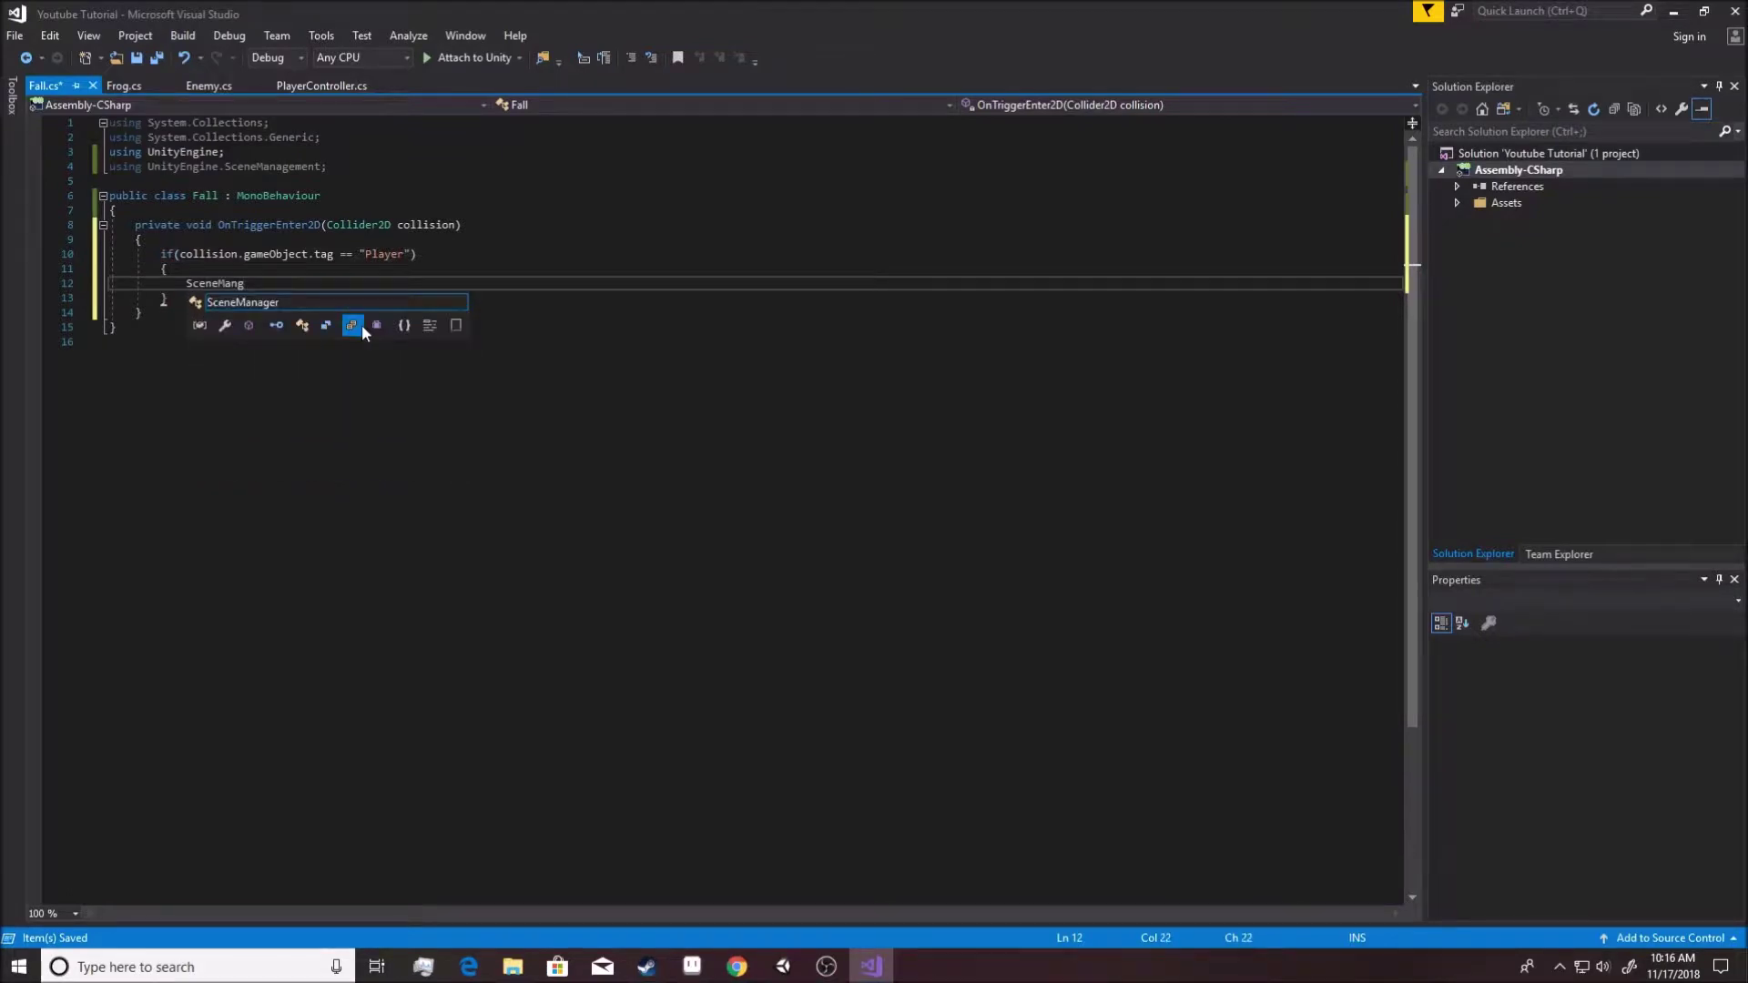
{"action": "key", "text": "BackSpace"}
{"action": "type", "text": "ager"}
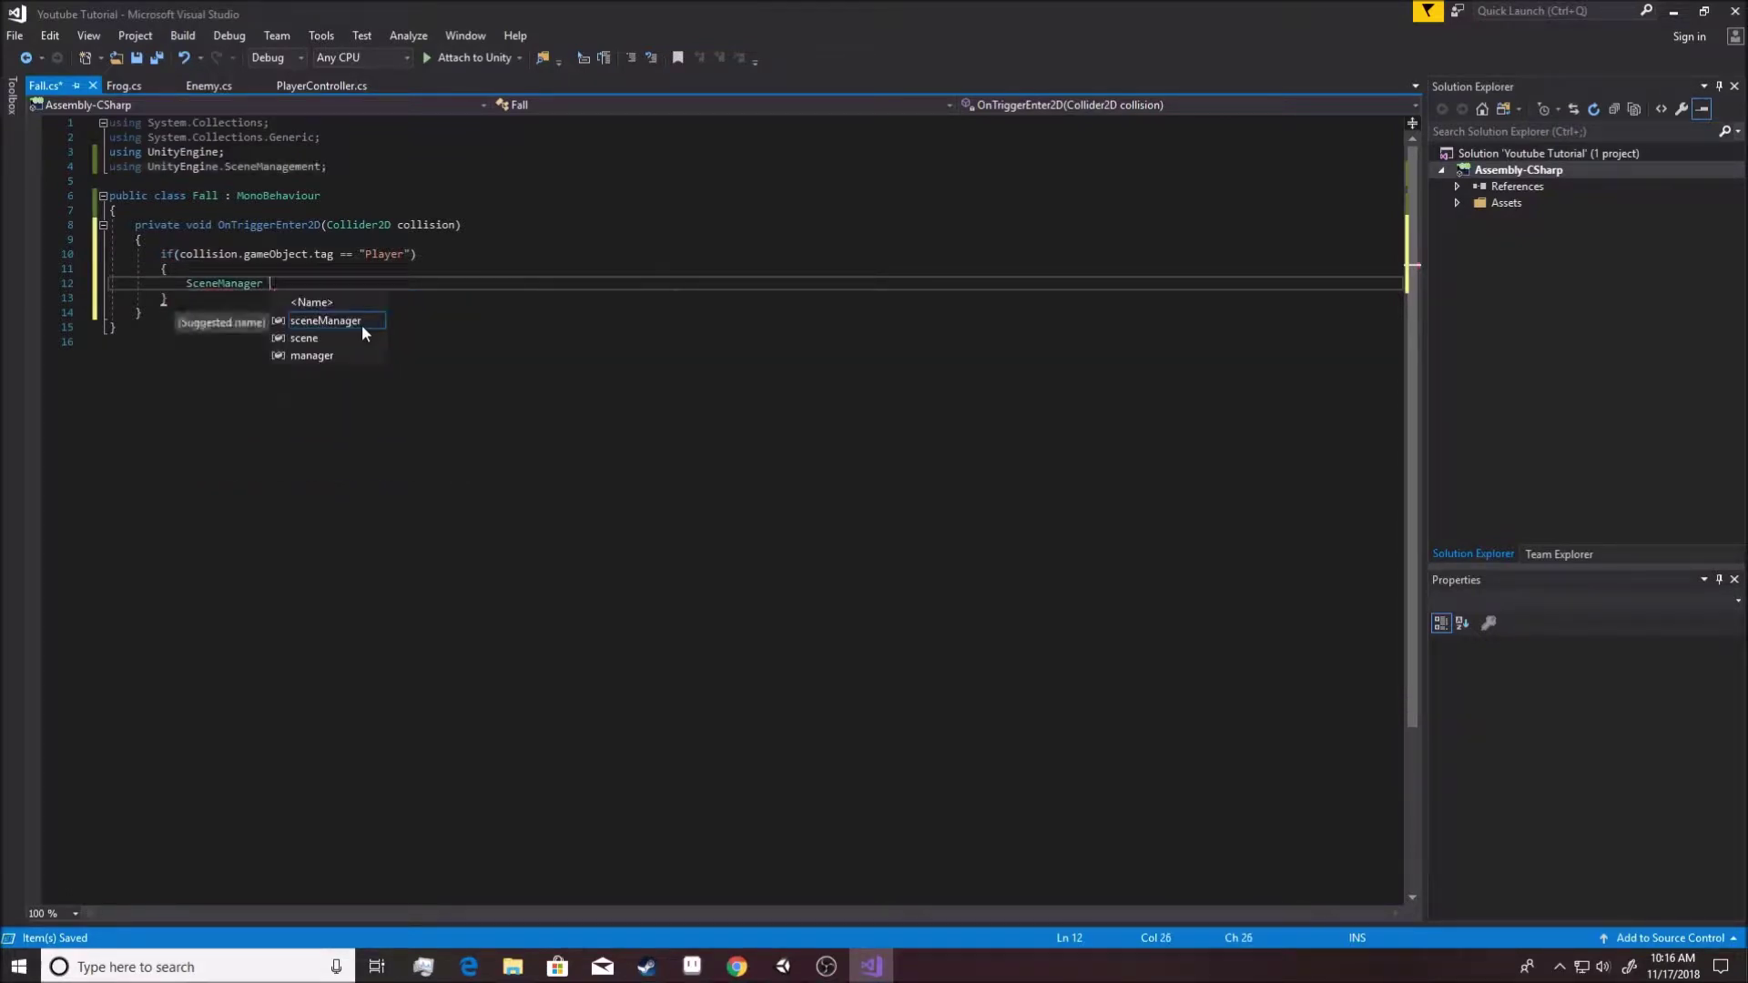
{"action": "key", "text": "Escape"}
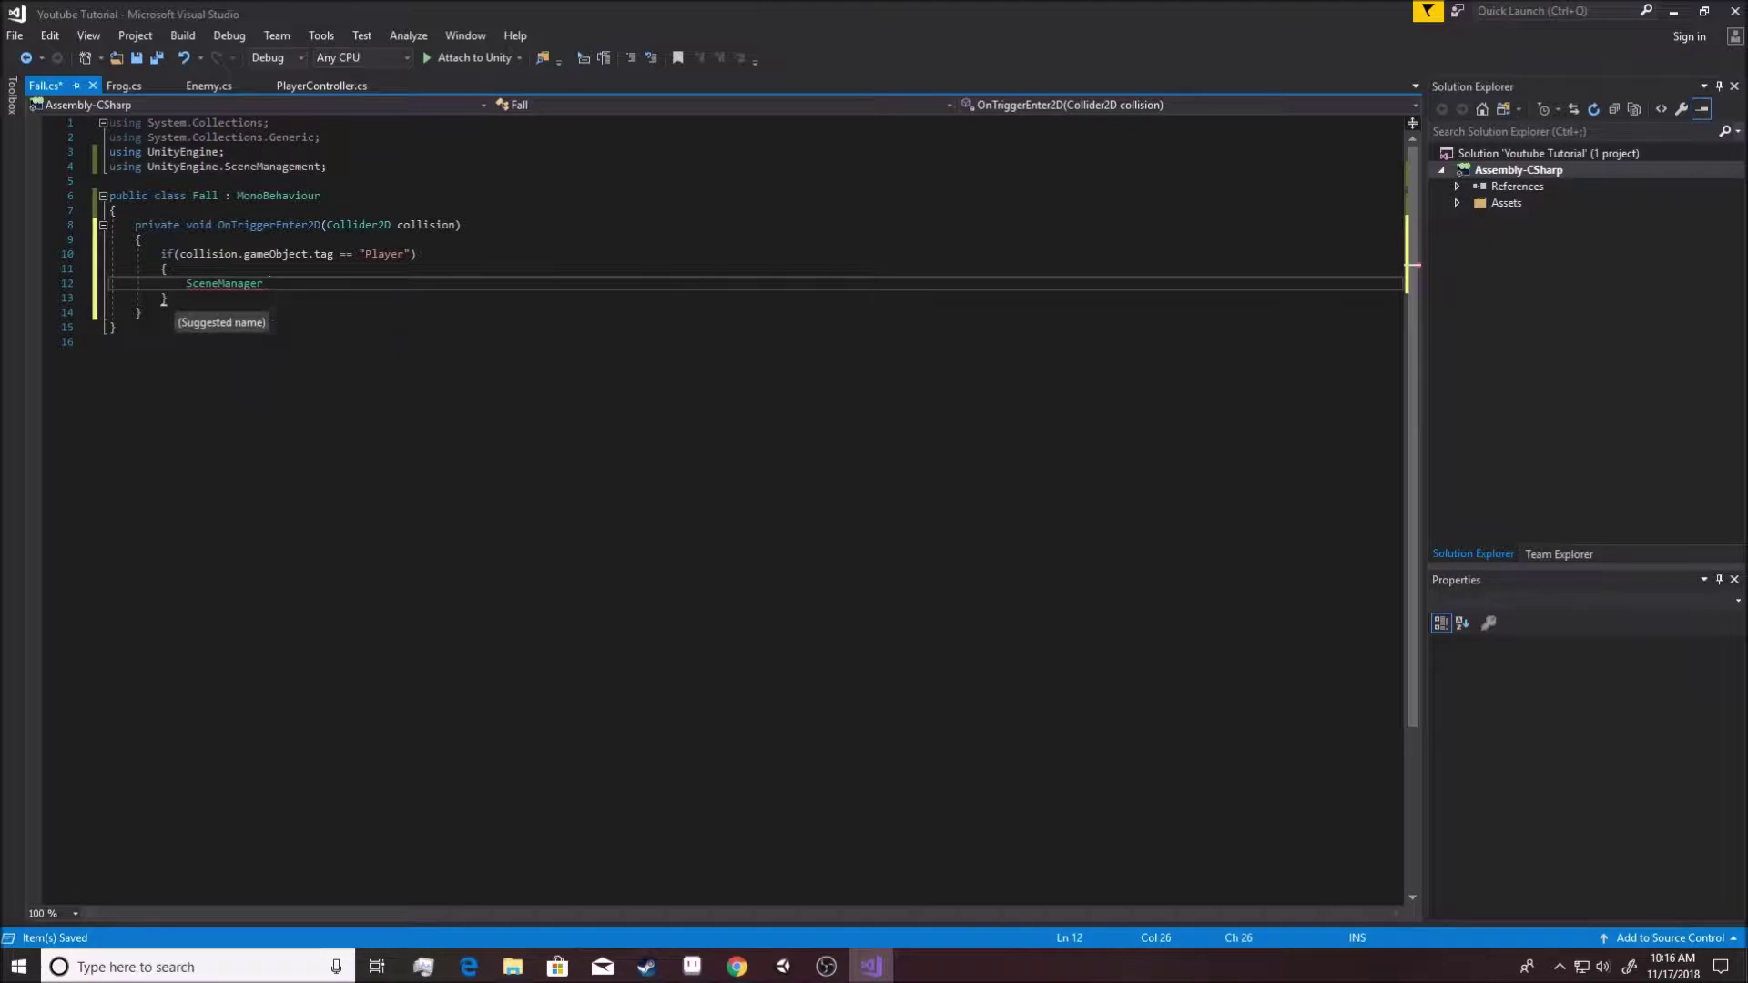
{"action": "key", "text": "BackSpace"}
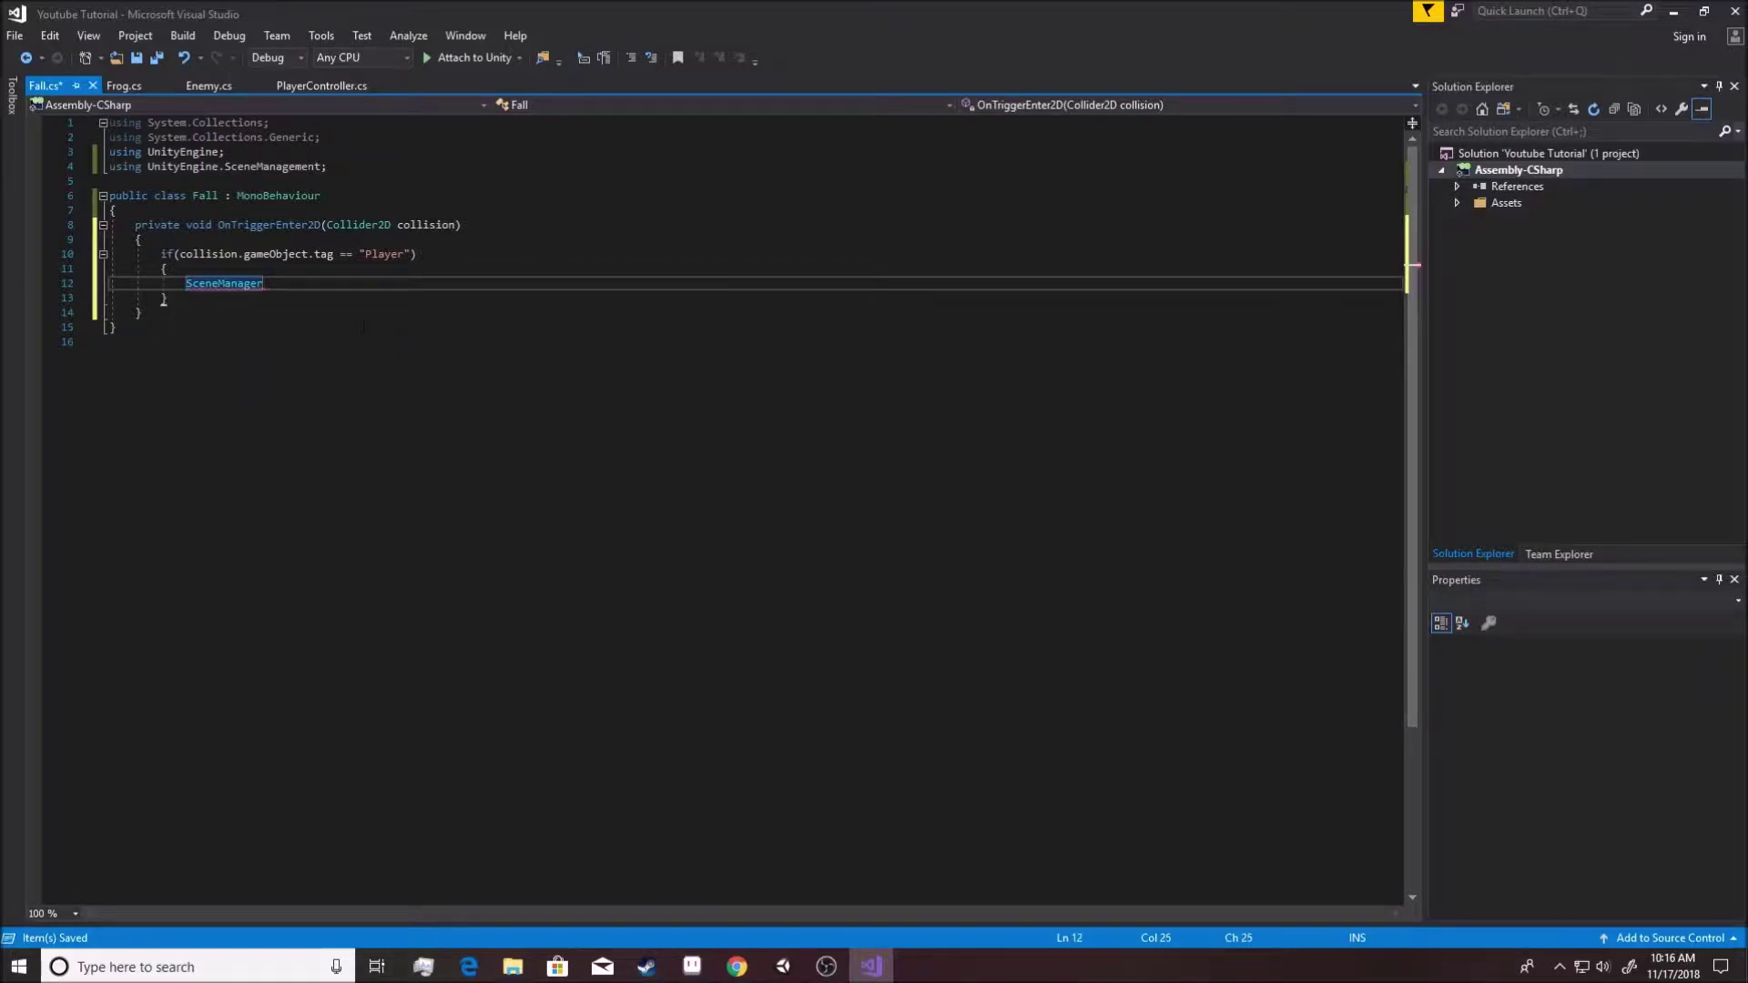
{"action": "type", "text": ".L"}
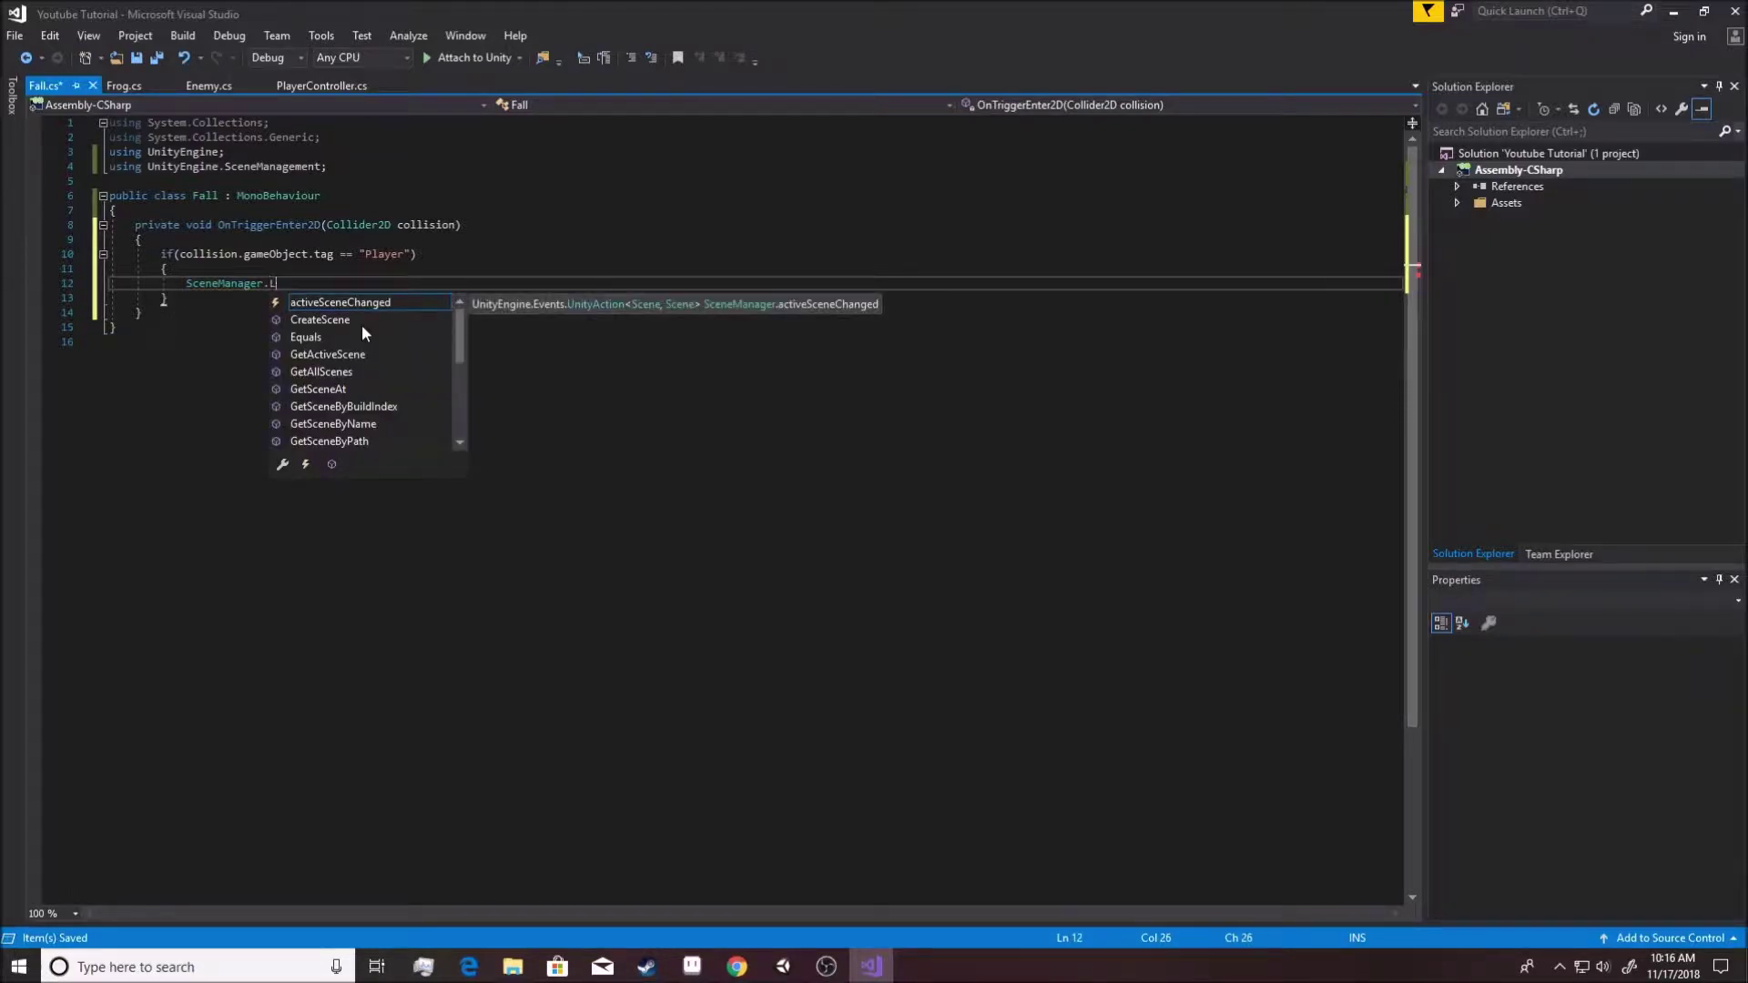
{"action": "type", "text": "oadScene"}
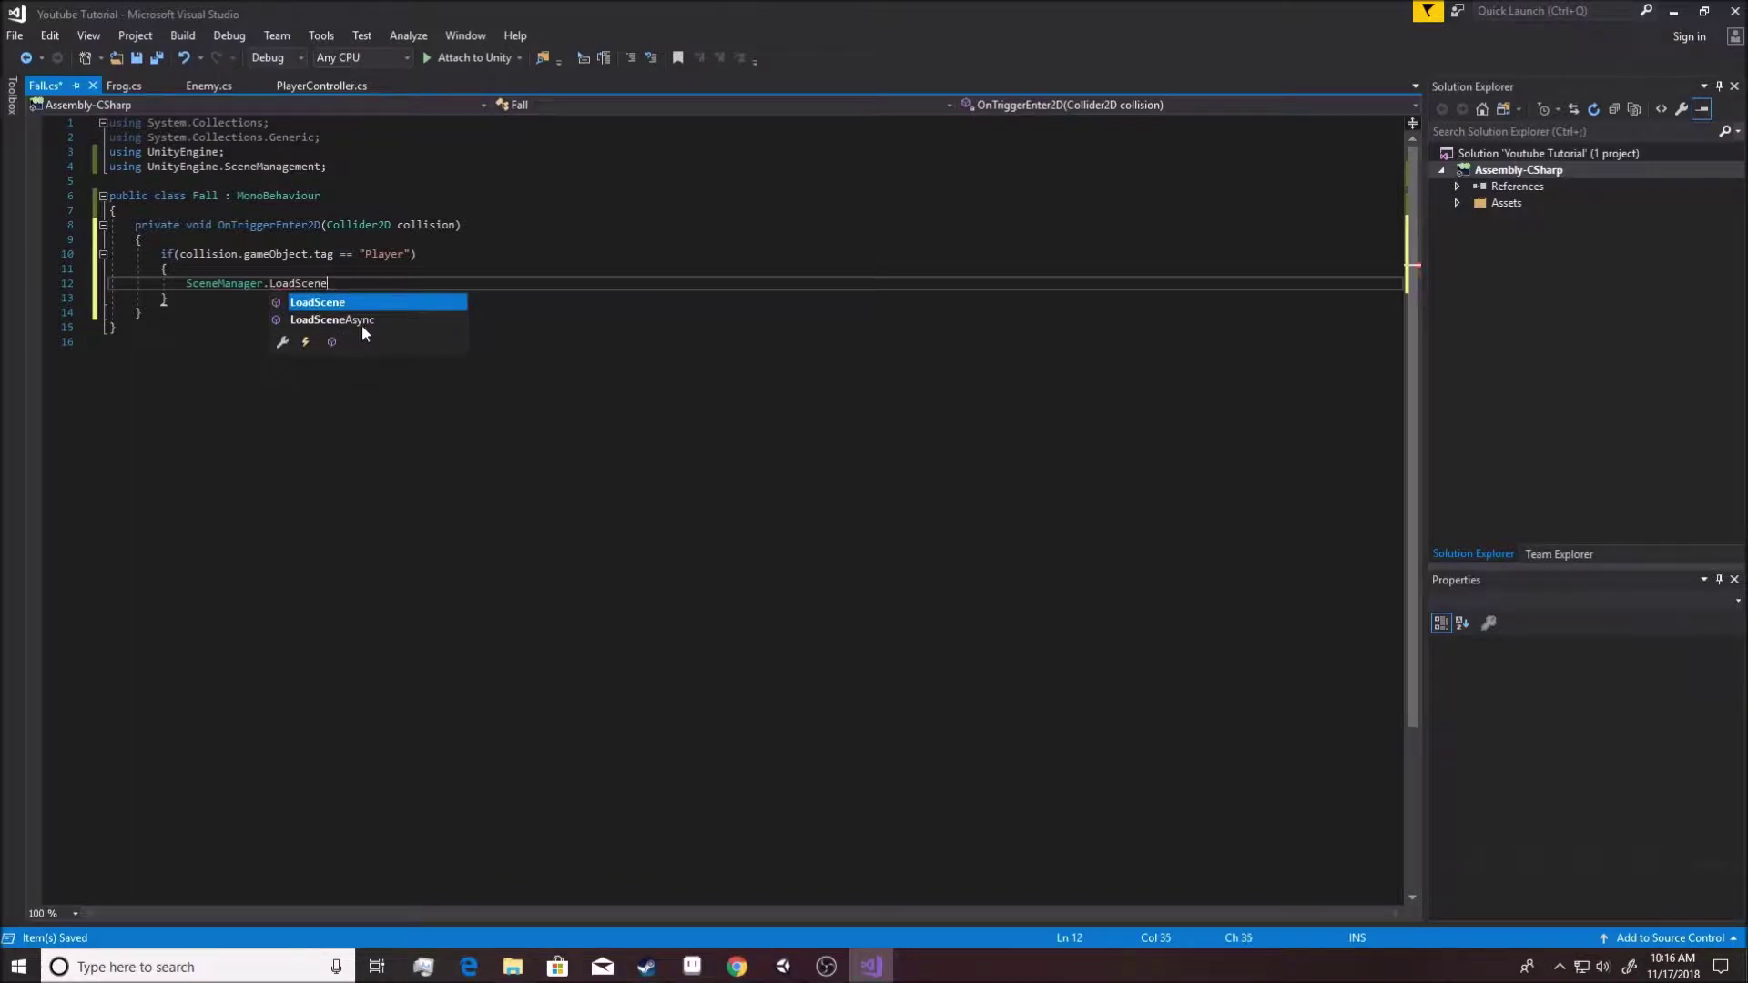
{"action": "type", "text": "()"}
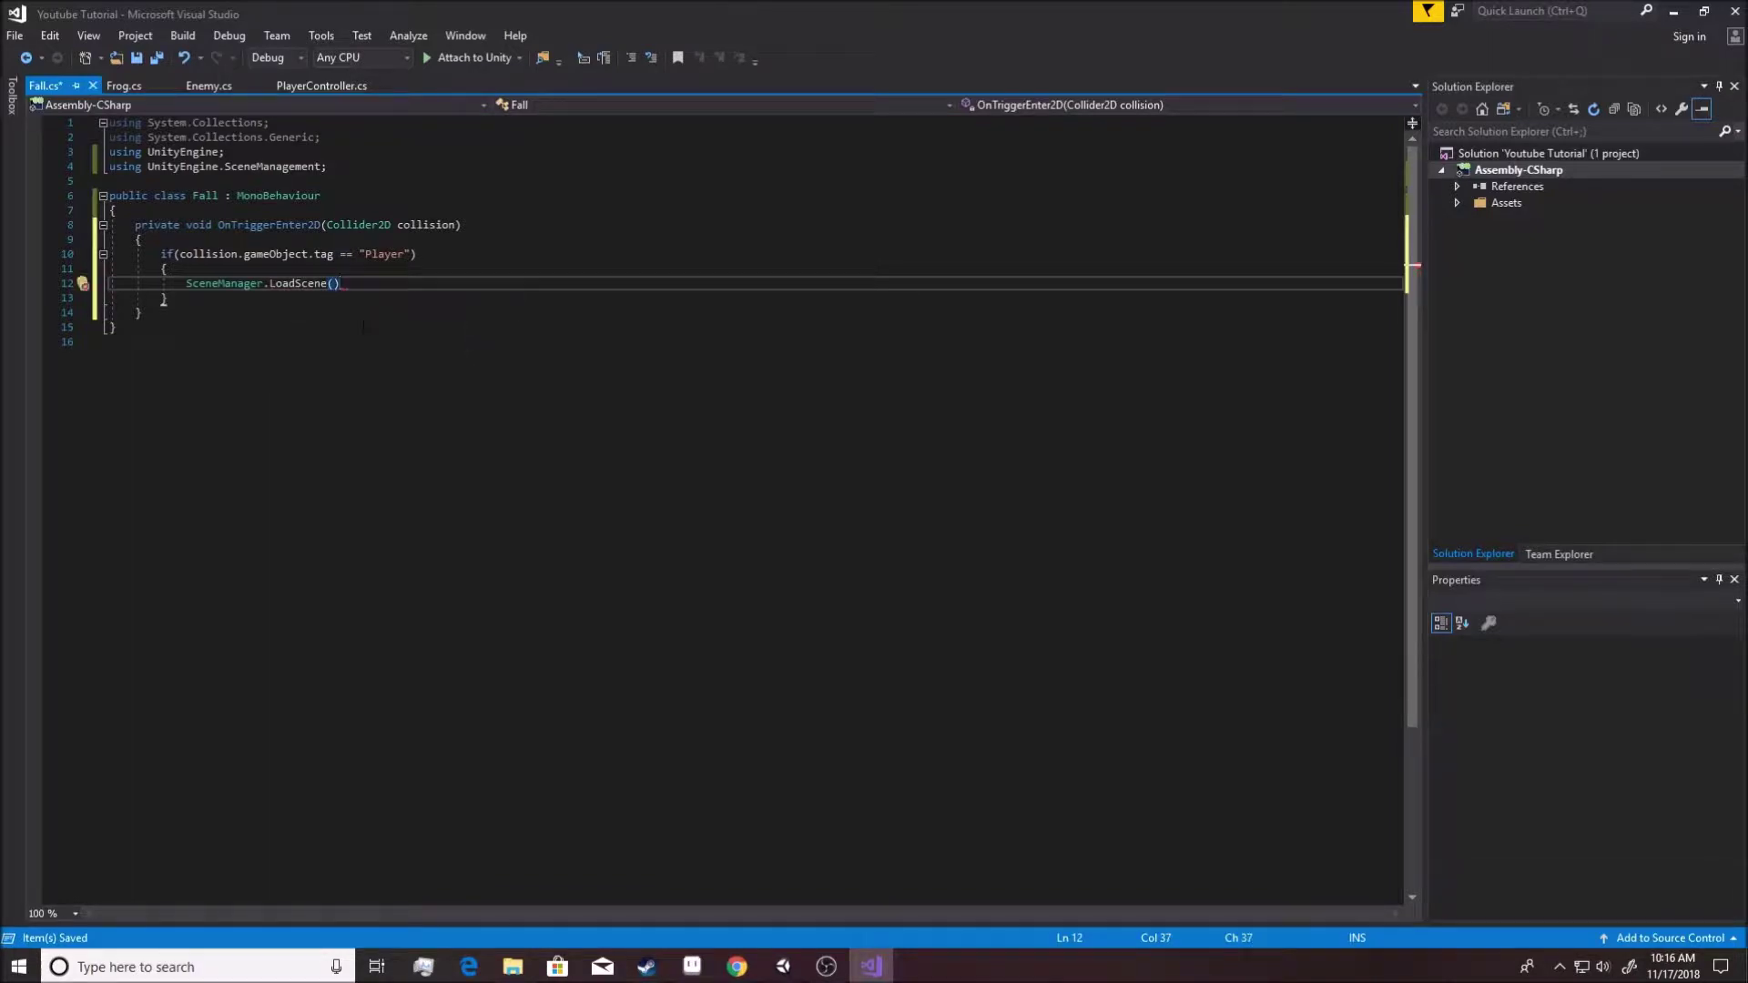
{"action": "key", "text": "Up"}
{"action": "key", "text": "Up"}
{"action": "key", "text": "Up"}
{"action": "key", "text": "Up"}
{"action": "key", "text": "Up"}
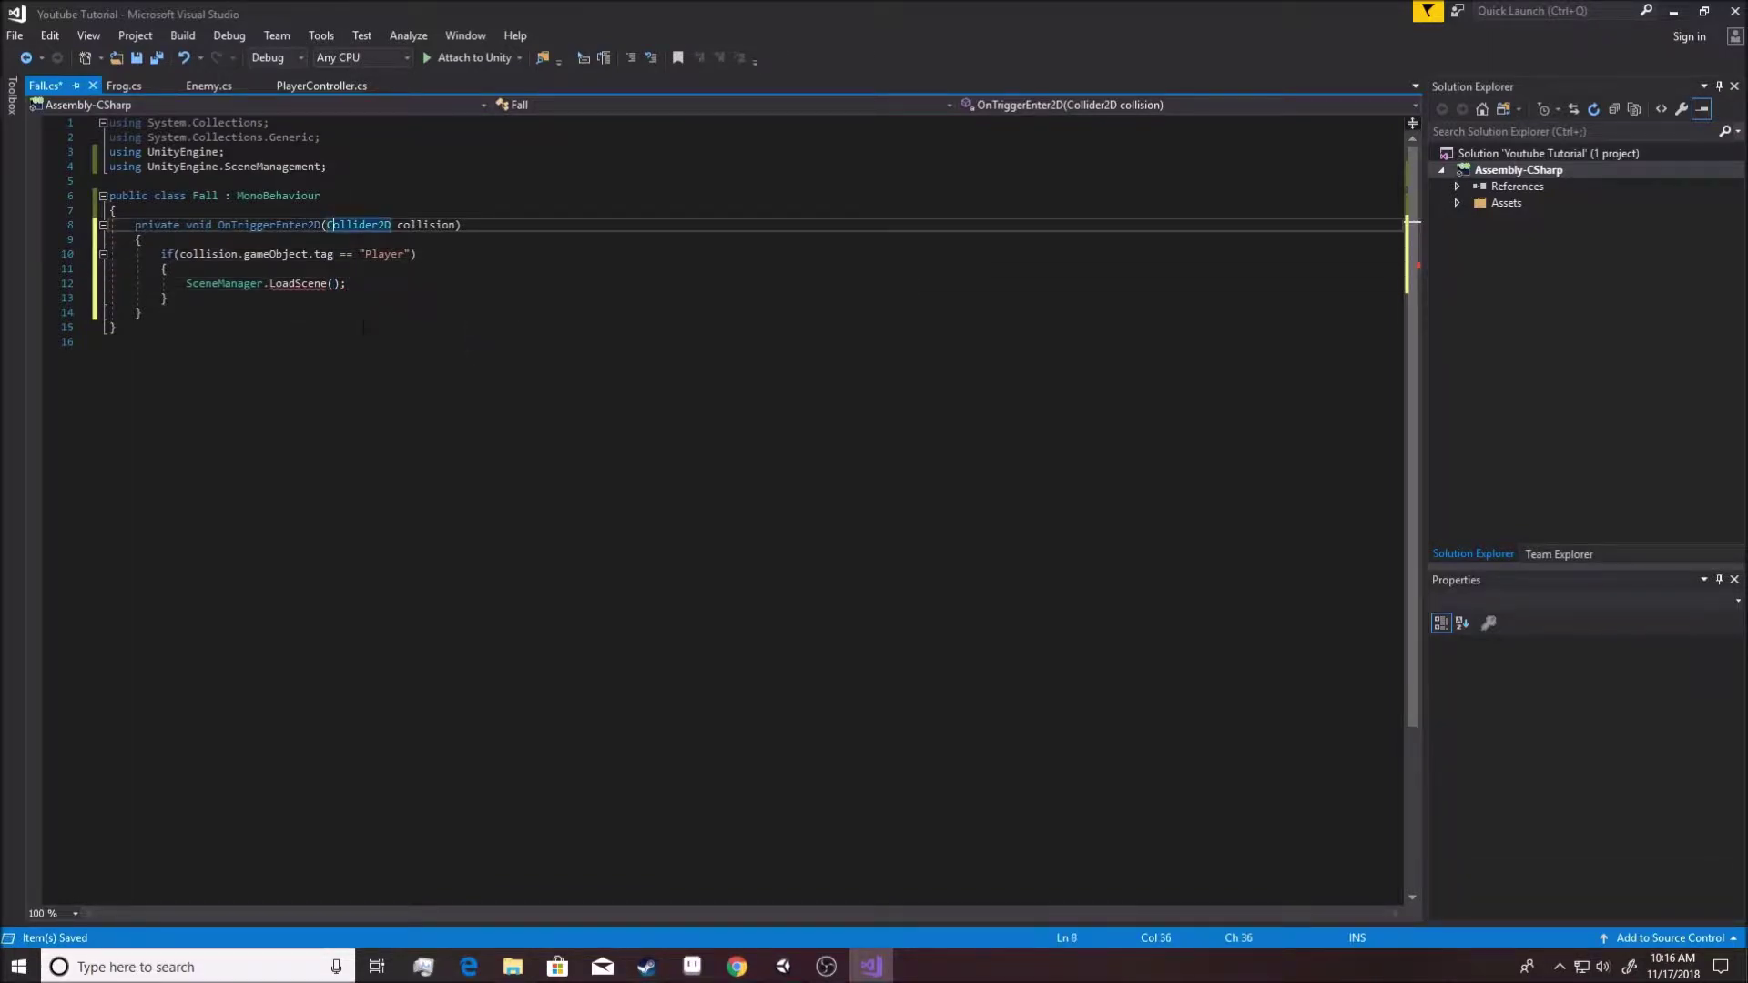
Declare a [SerializeField] private string sceneToLoad field above the method and save.
{"action": "key", "text": "Return"}
{"action": "key", "text": "Return"}
{"action": "key", "text": "Up"}
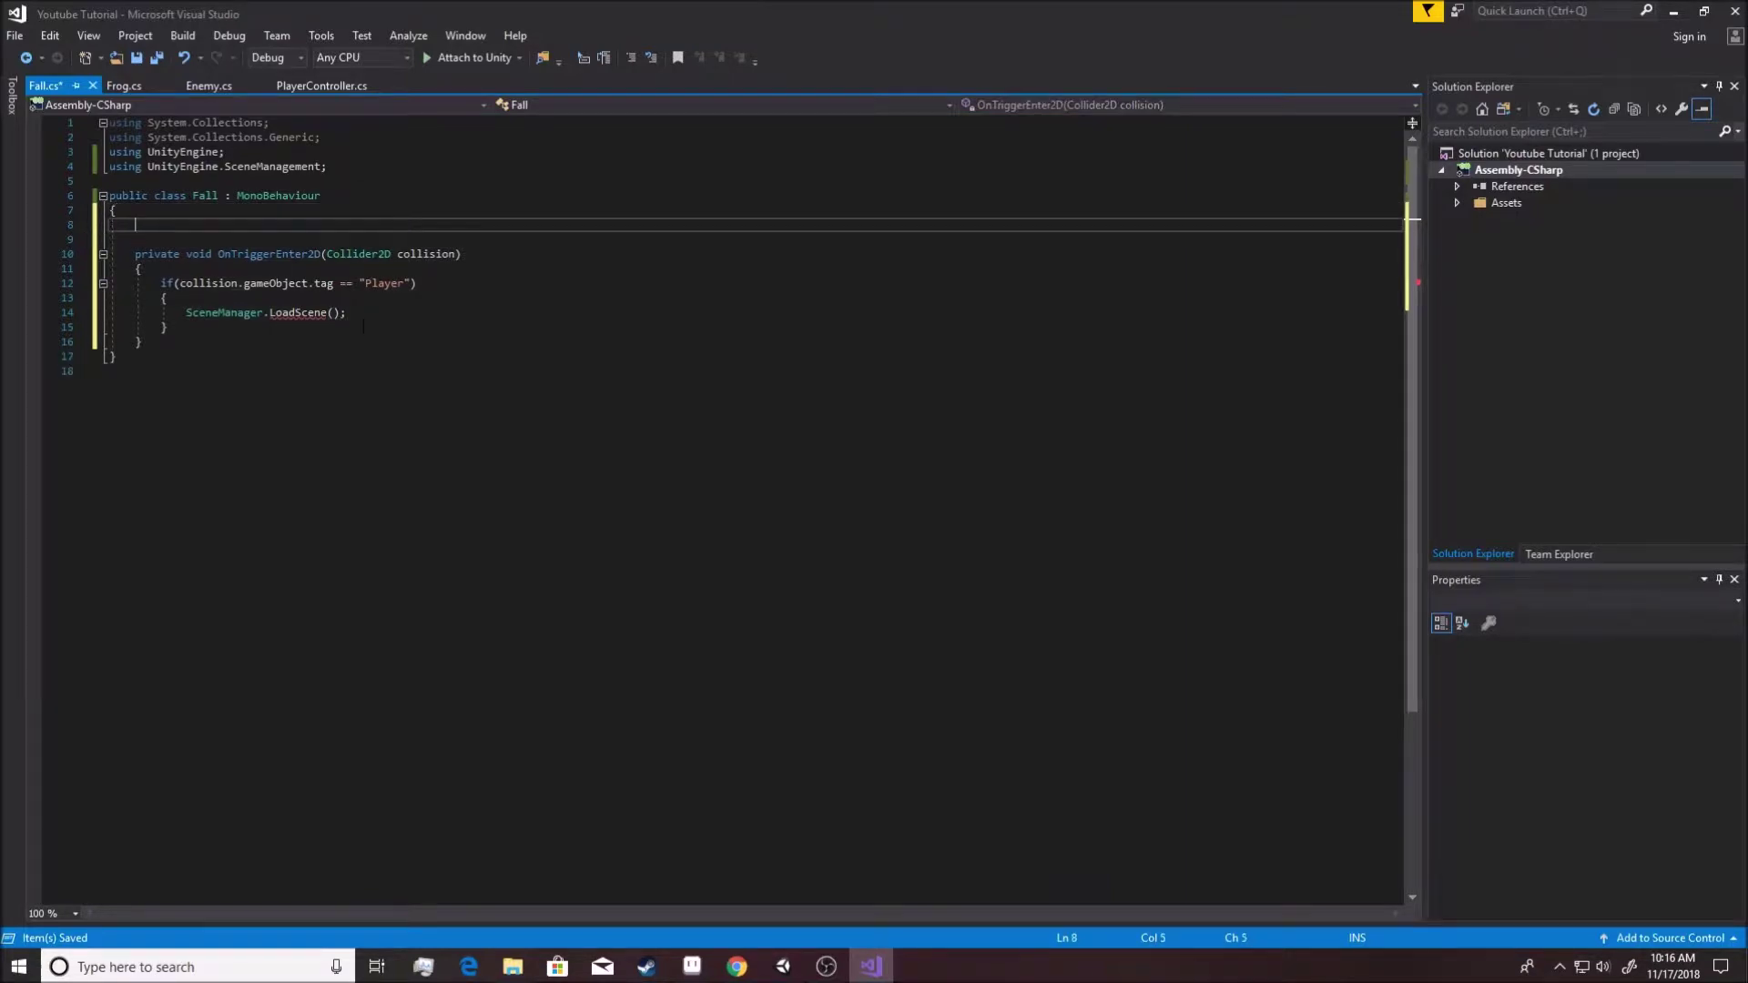
{"action": "type", "text": "private( string"}
{"action": "key", "text": "BackSpace"}
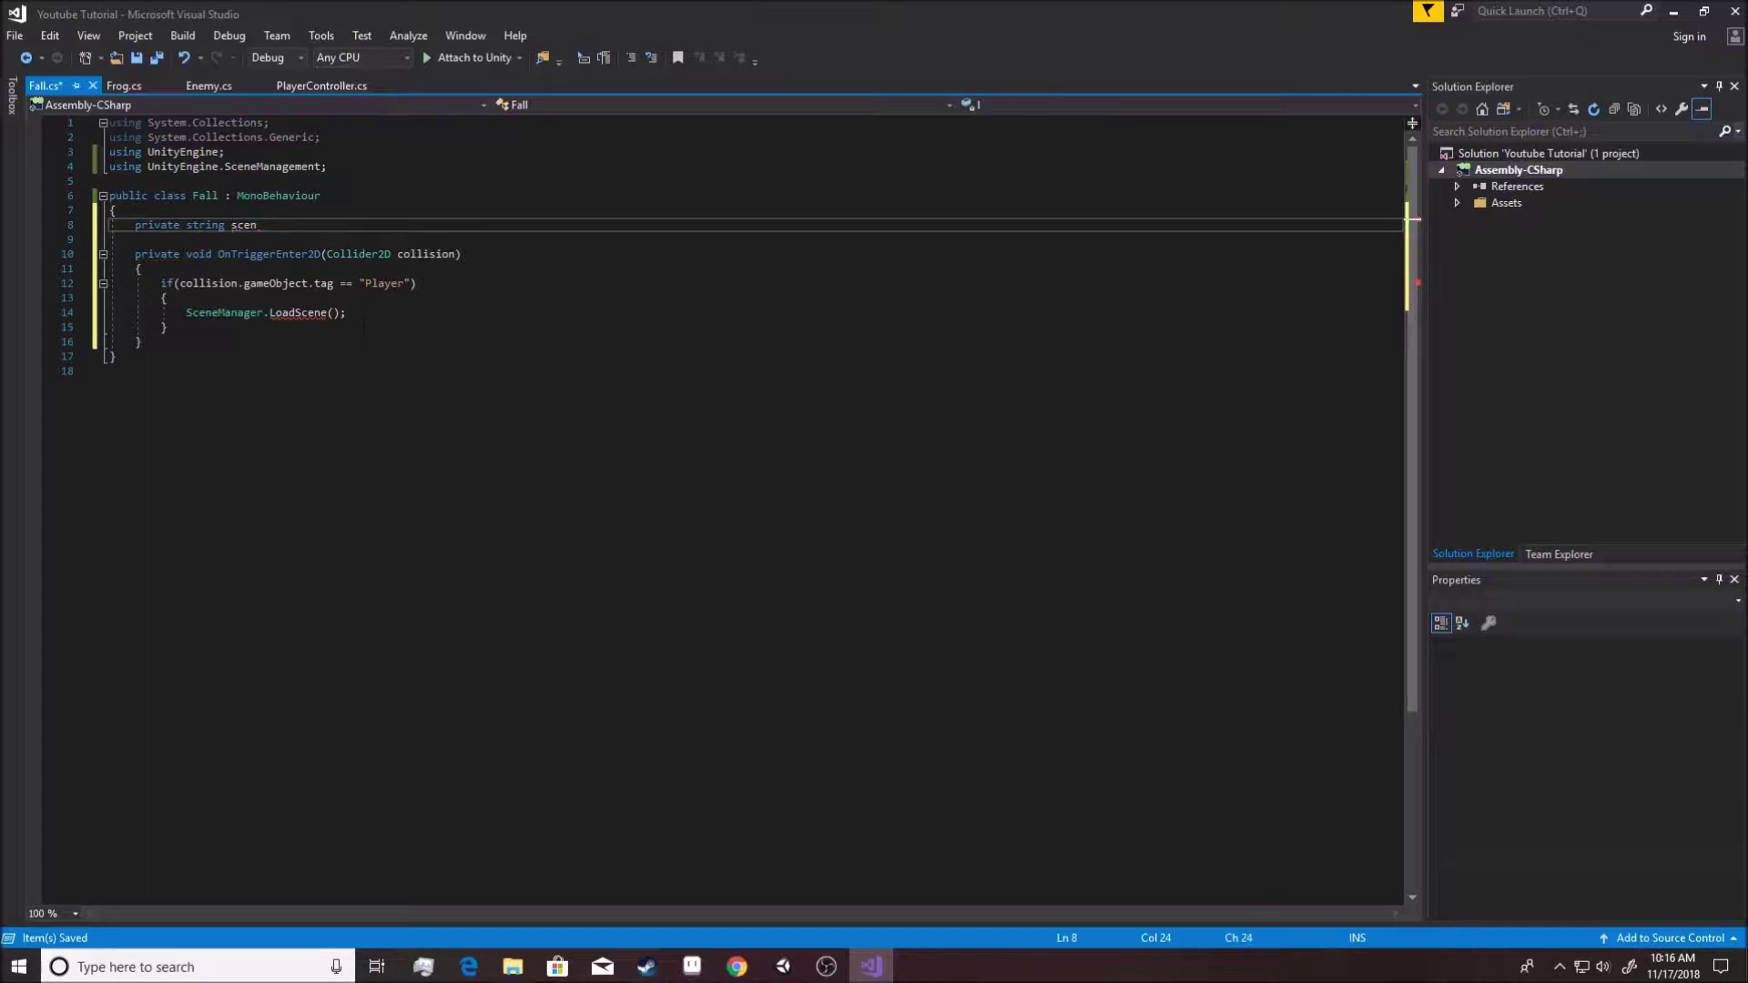
{"action": "type", "text": "sceneToLoad;"}
{"action": "key", "text": "Down"}
{"action": "key", "text": "Down"}
{"action": "key", "text": "Down"}
{"action": "key", "text": "Down"}
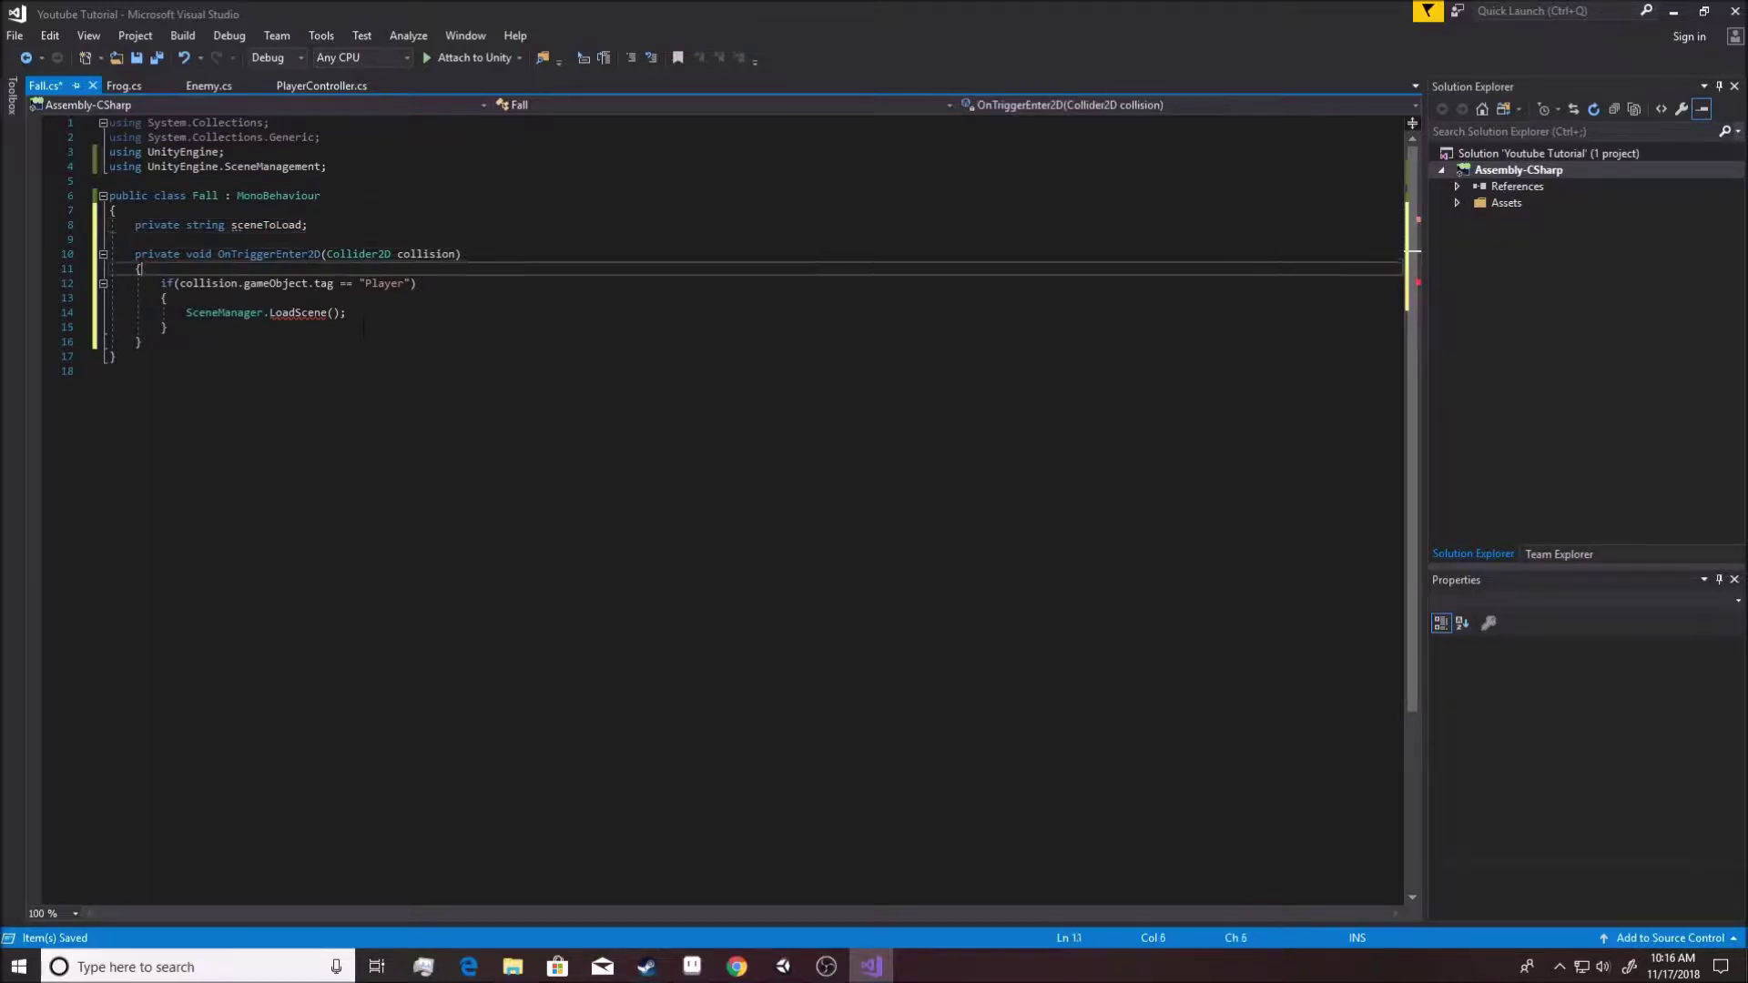
{"action": "key", "text": "Up"}
{"action": "key", "text": "Up"}
{"action": "key", "text": "Up"}
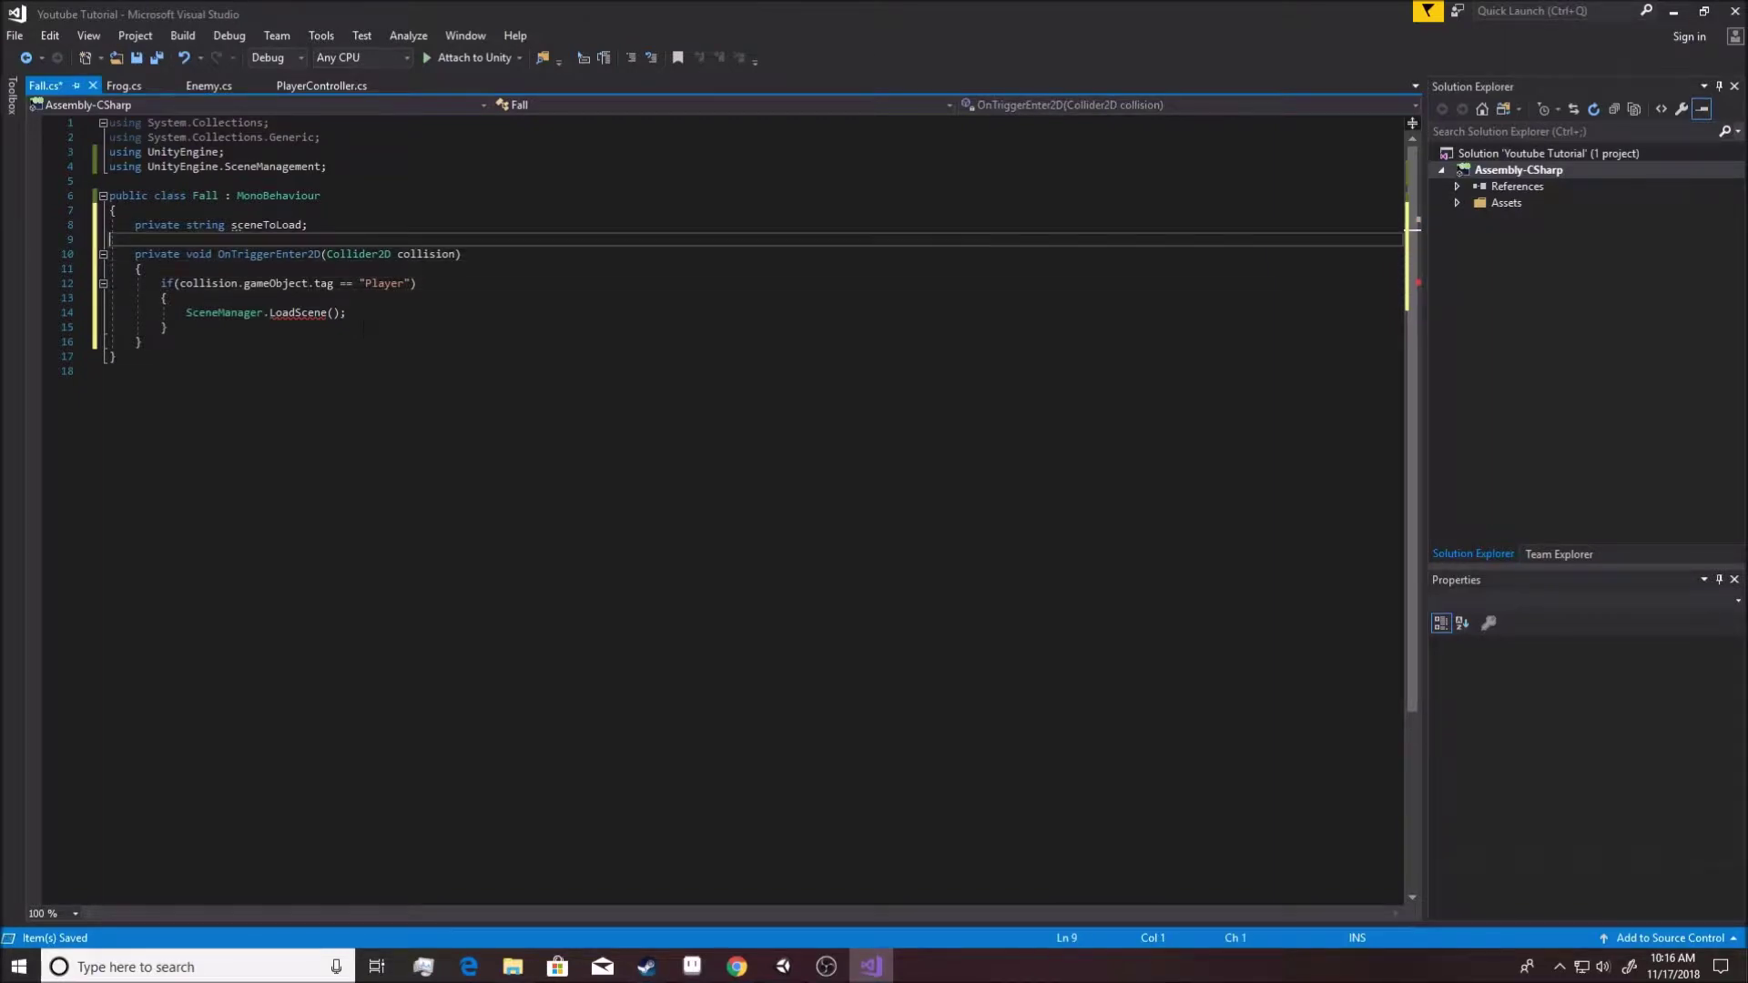
{"action": "key", "text": "Up"}
{"action": "key", "text": "Right"}
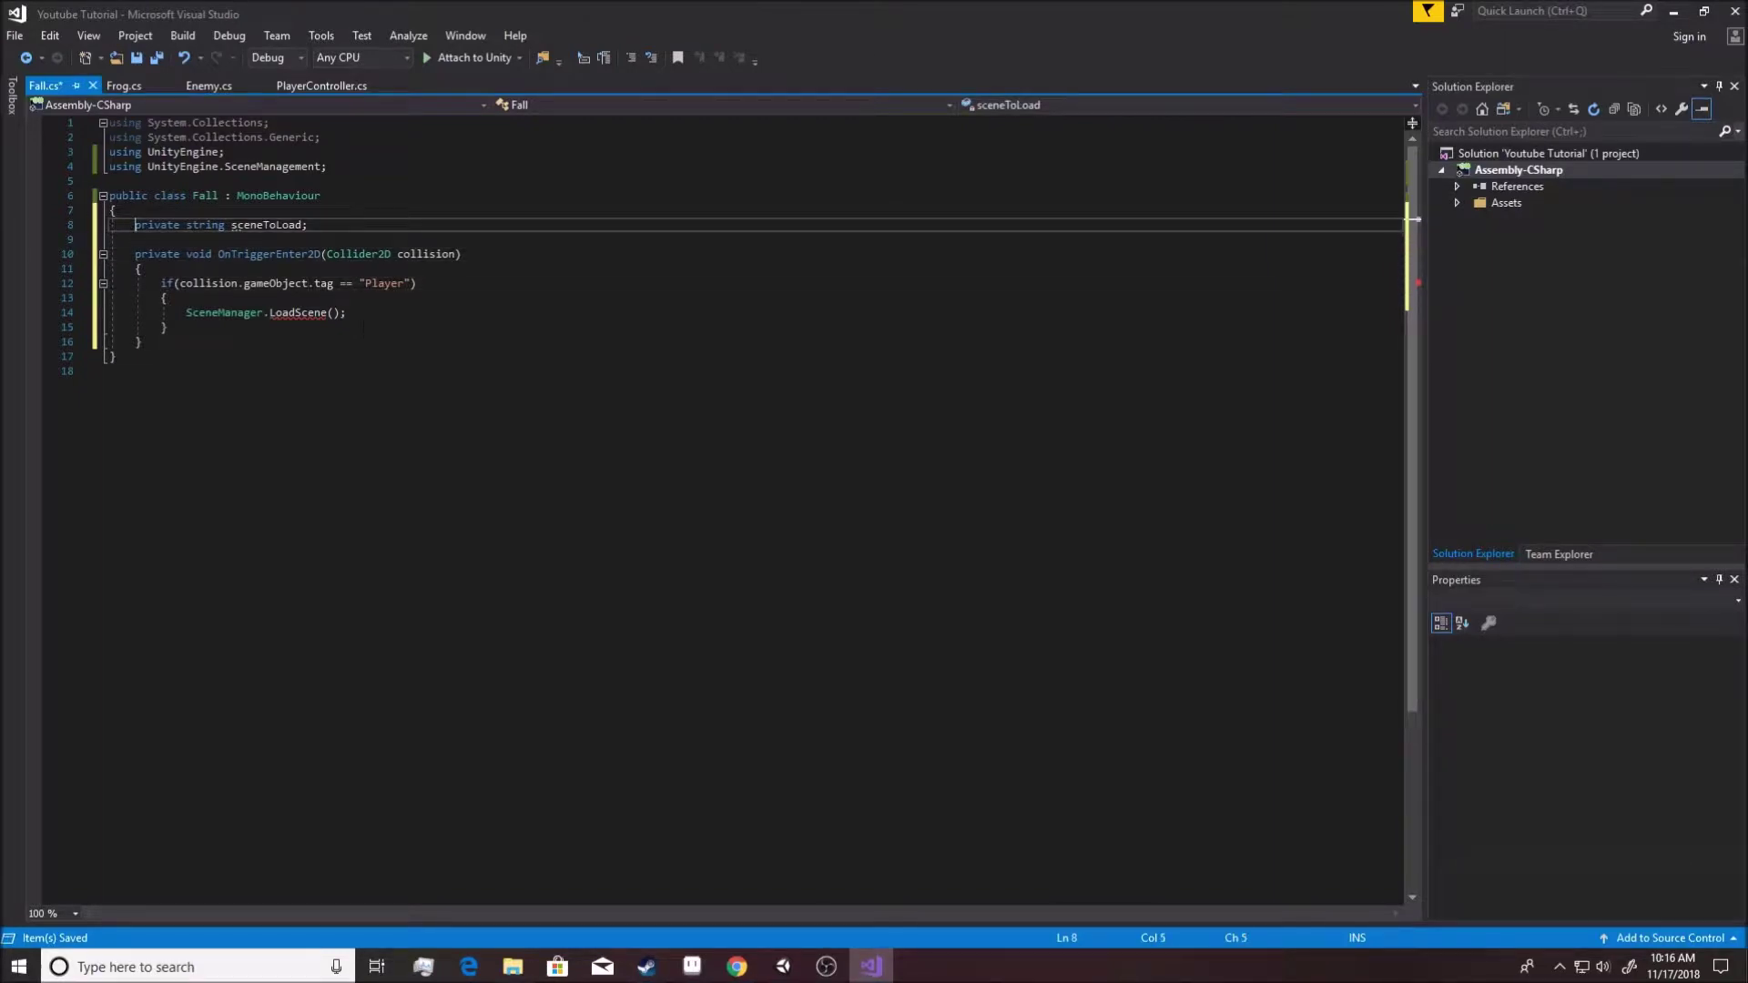
{"action": "type", "text": "[Serializ"}
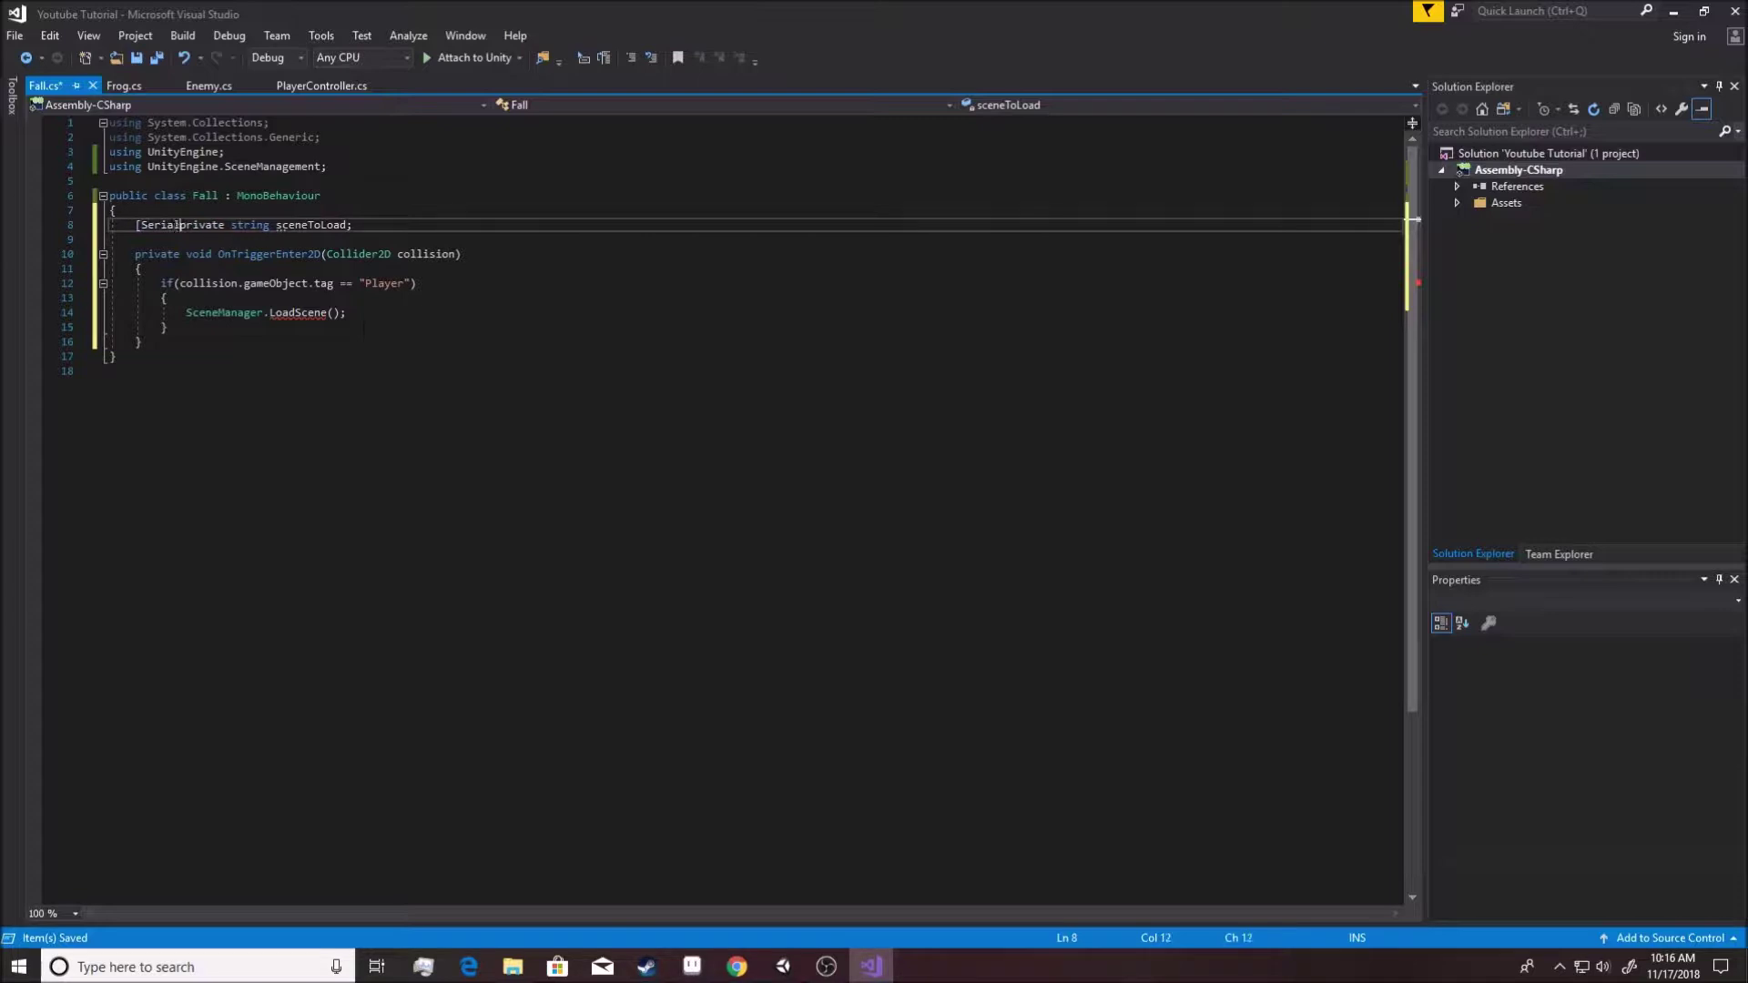
{"action": "type", "text": "eFiel"}
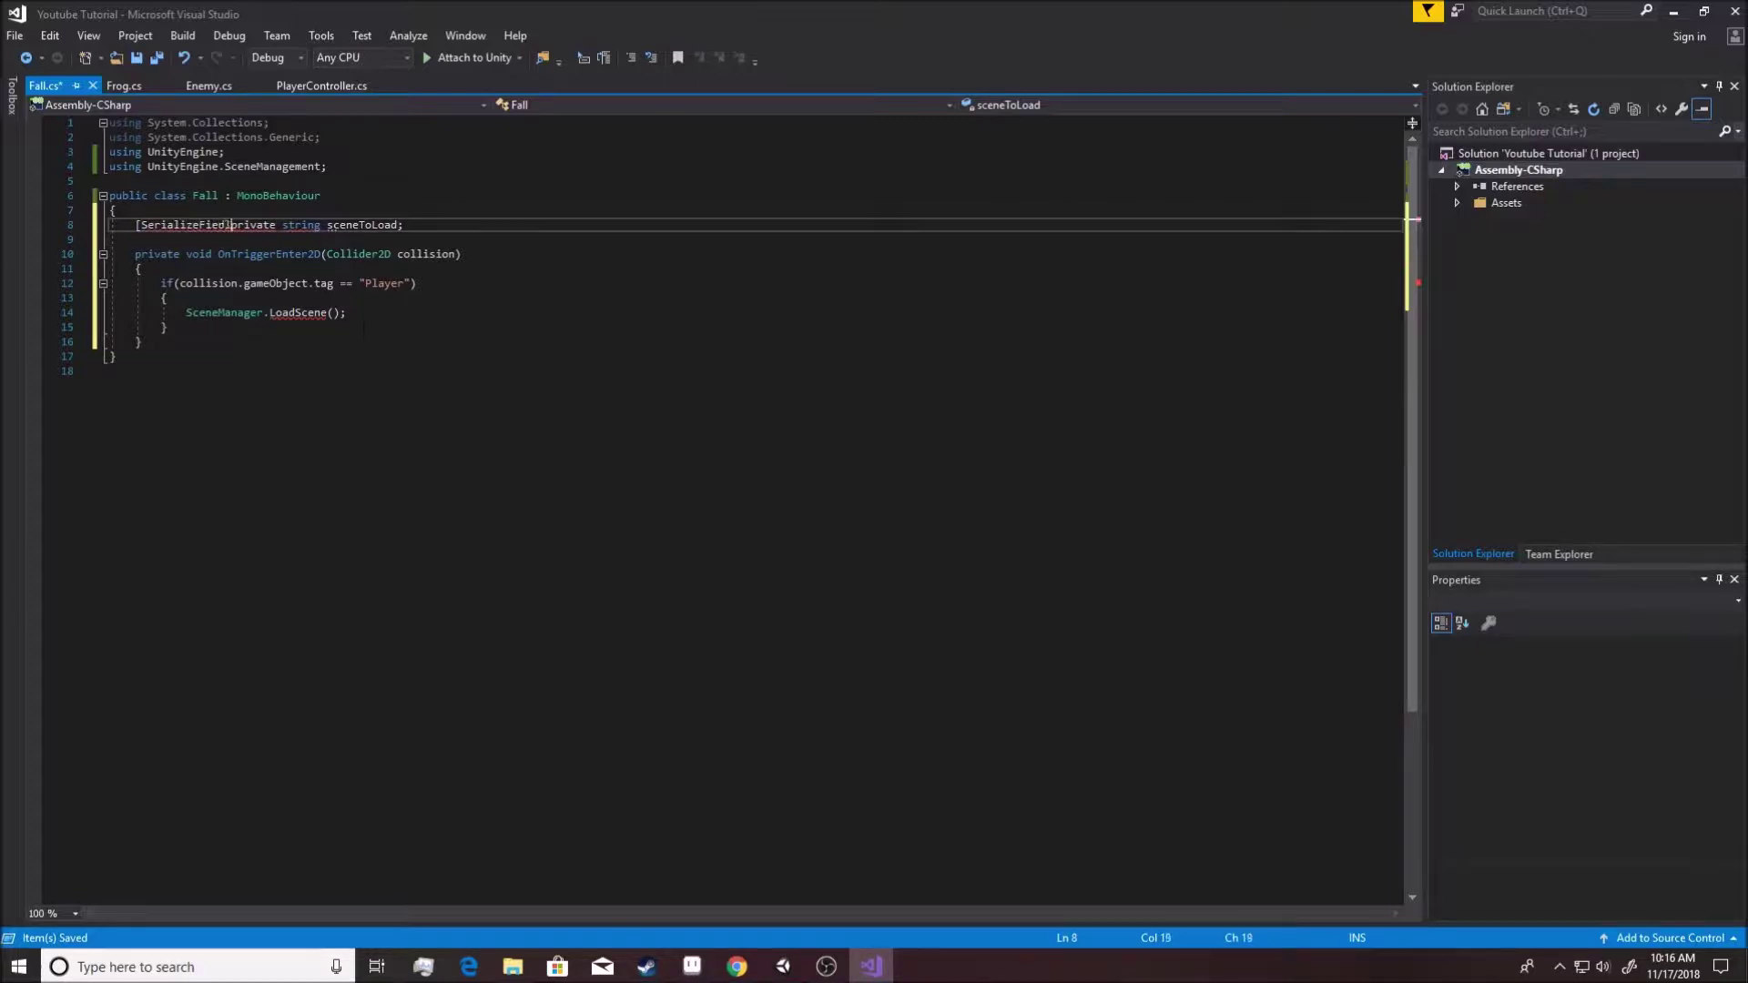
{"action": "type", "text": "d]"}
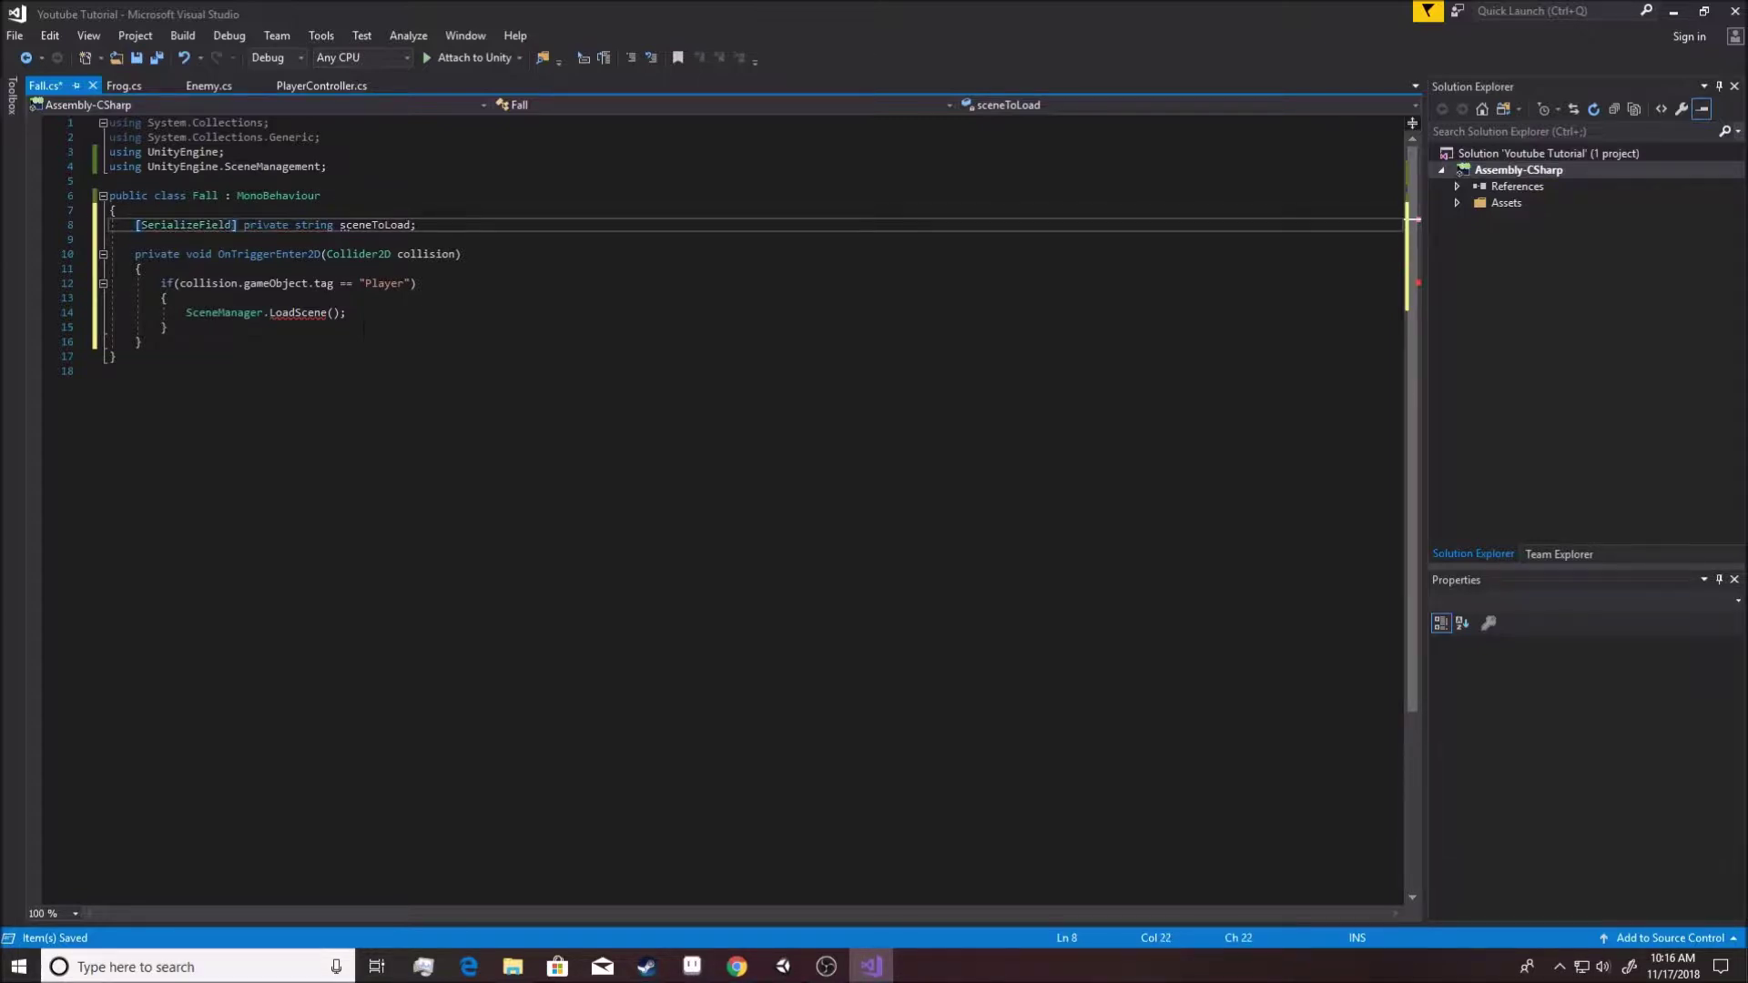
{"action": "key", "text": "ctrl+s"}
Pass sceneToLoad into SceneManager.LoadScene() and save the script.
{"action": "left_click", "coordinate": [331, 312]}
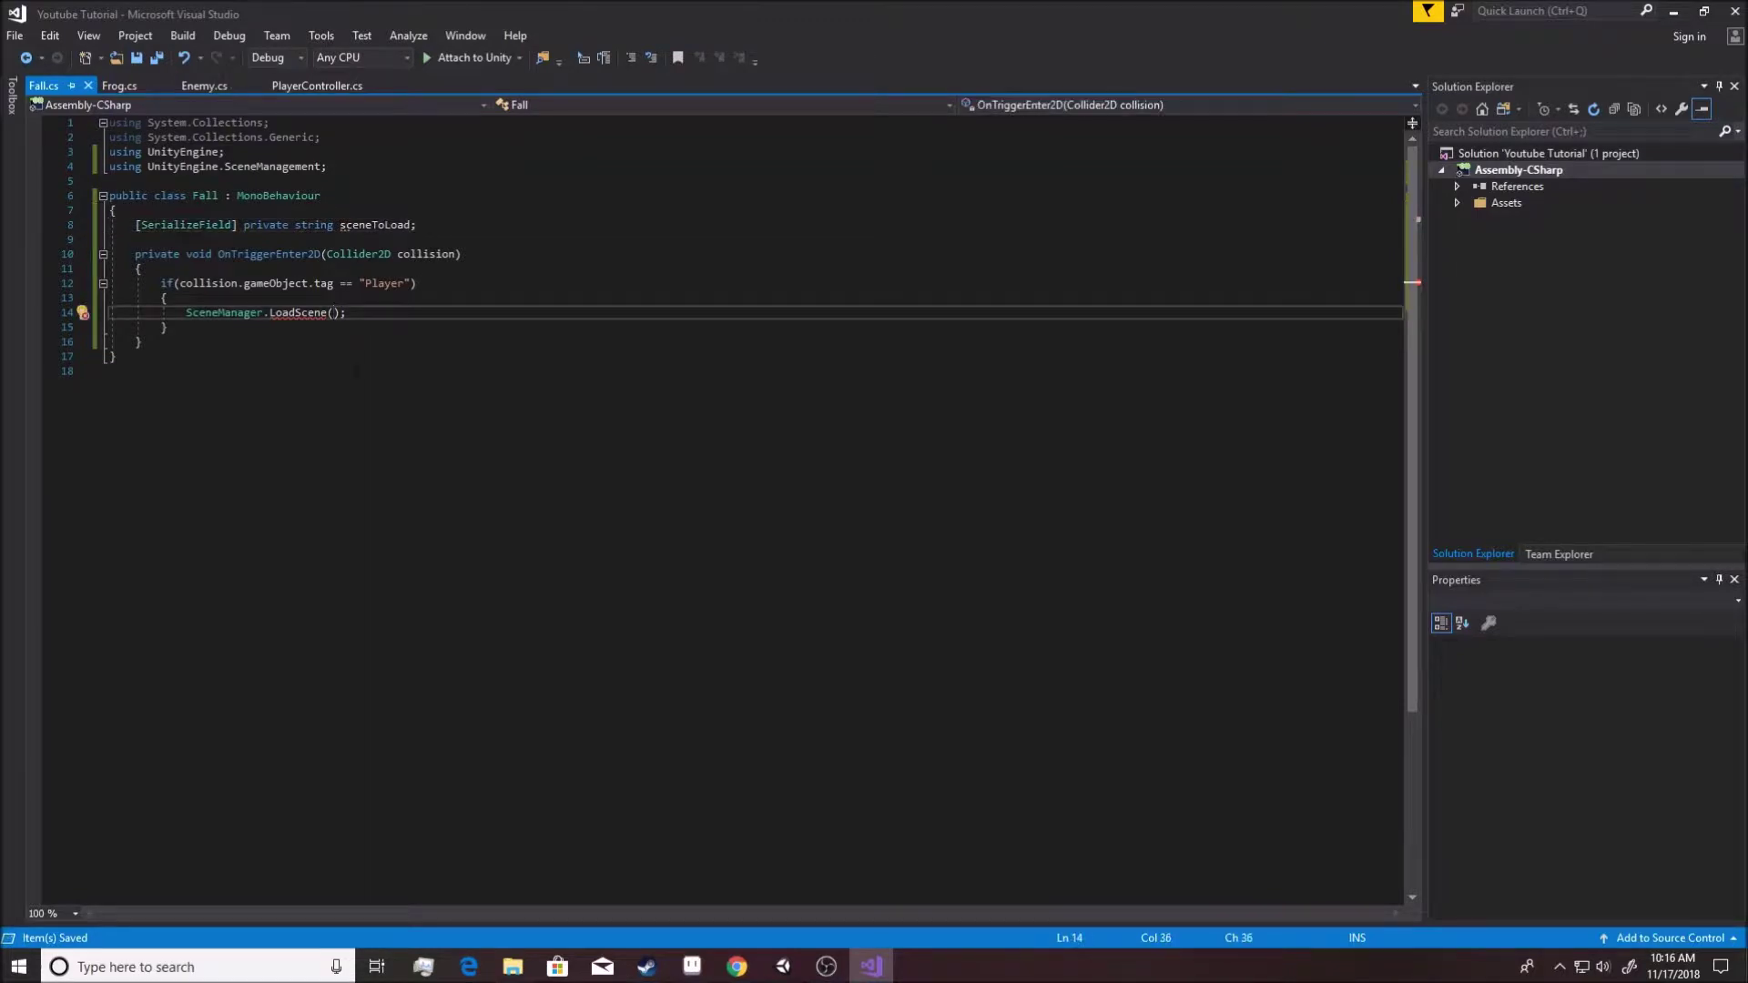
{"action": "type", "text": "scenet"}
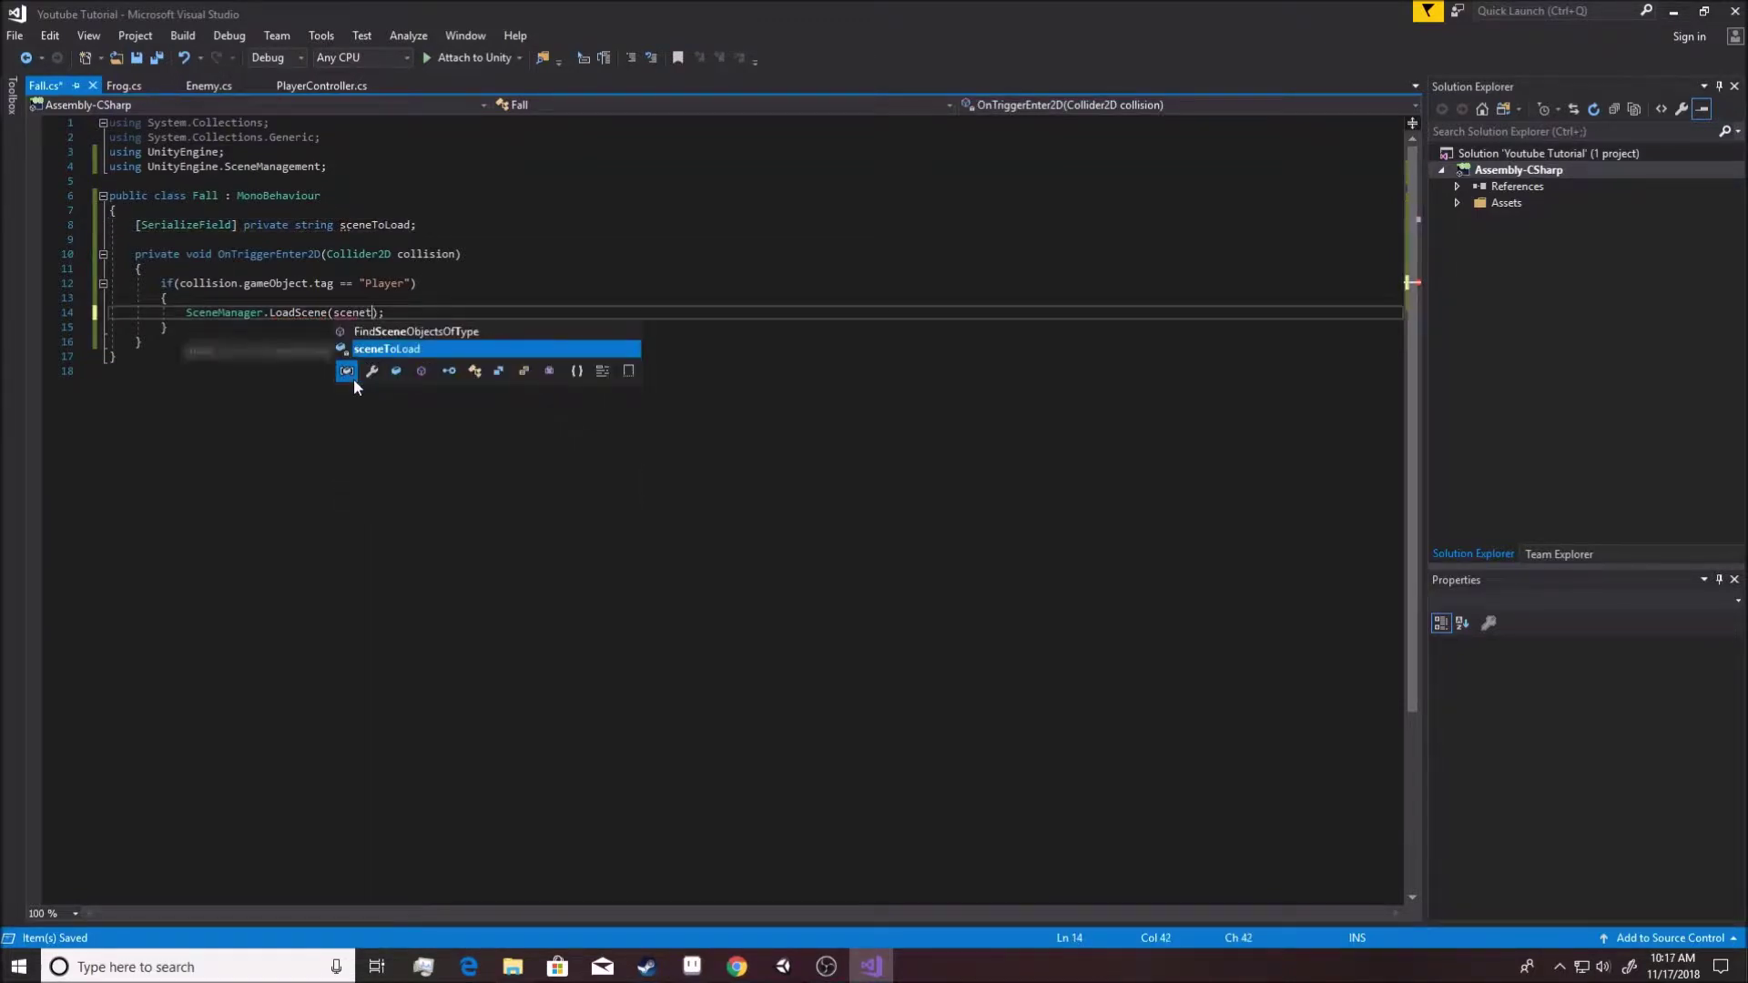
{"action": "key", "text": "BackSpace"}
{"action": "type", "text": "ToLoad"}
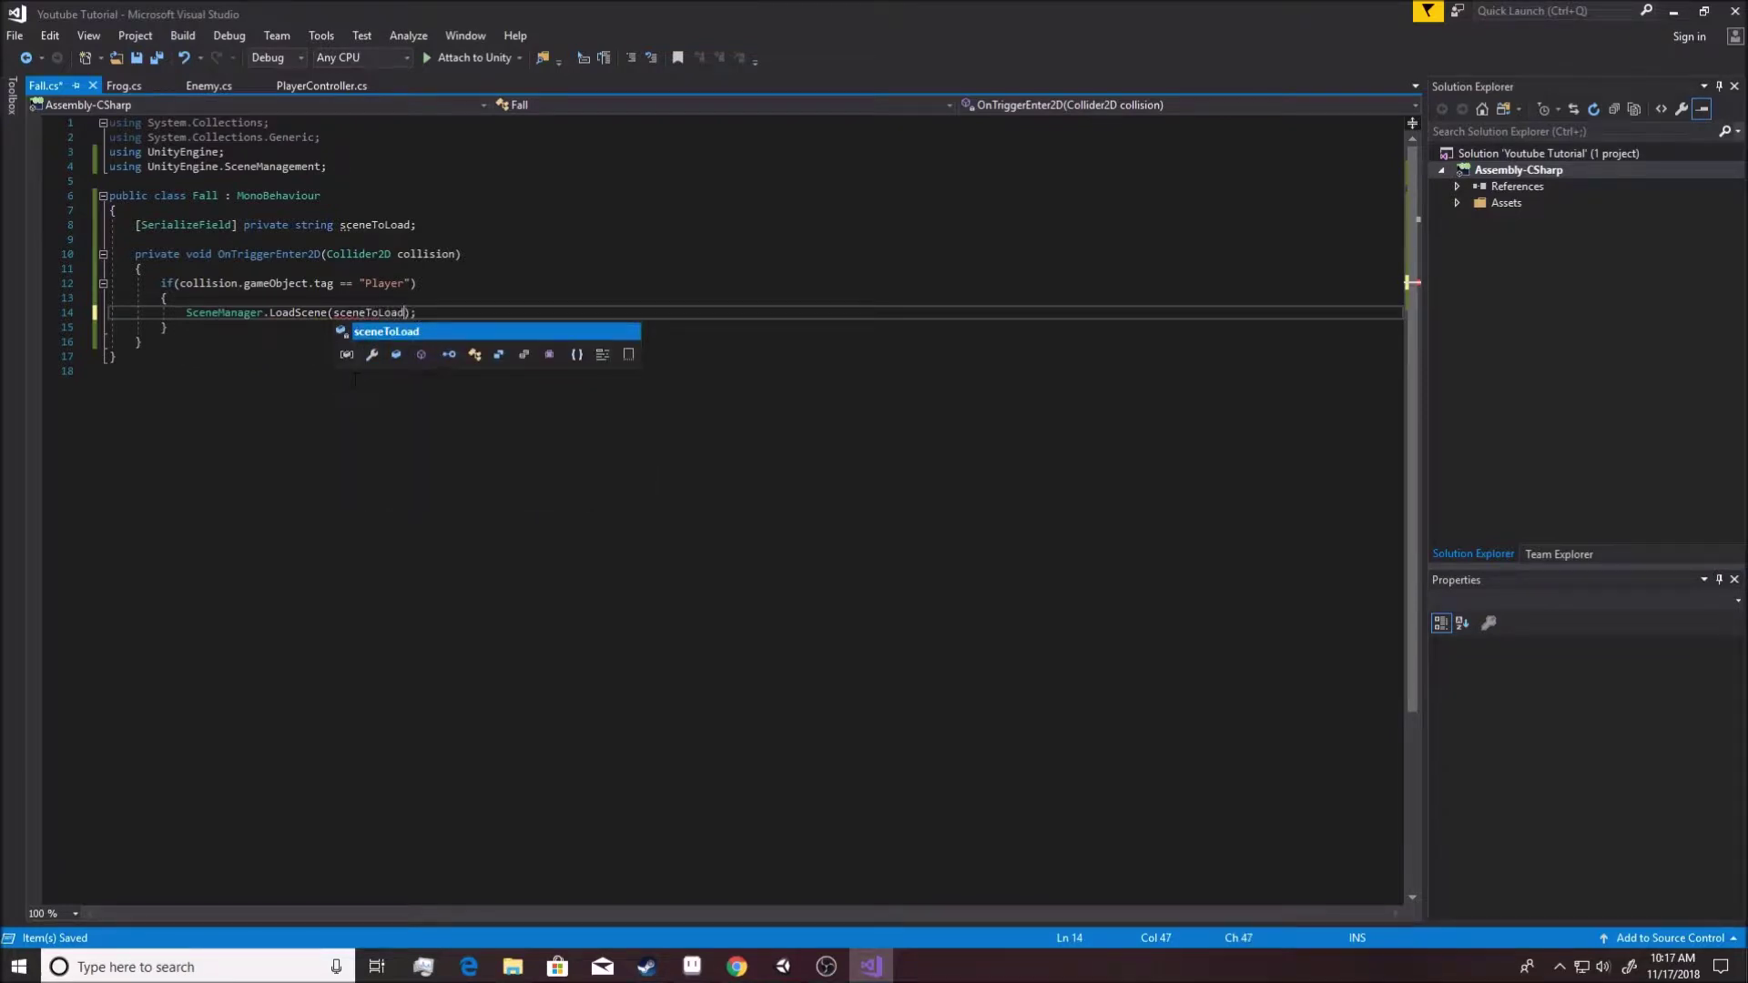
{"action": "left_click", "coordinate": [452, 304]}
{"action": "key", "text": "ctrl+s"}
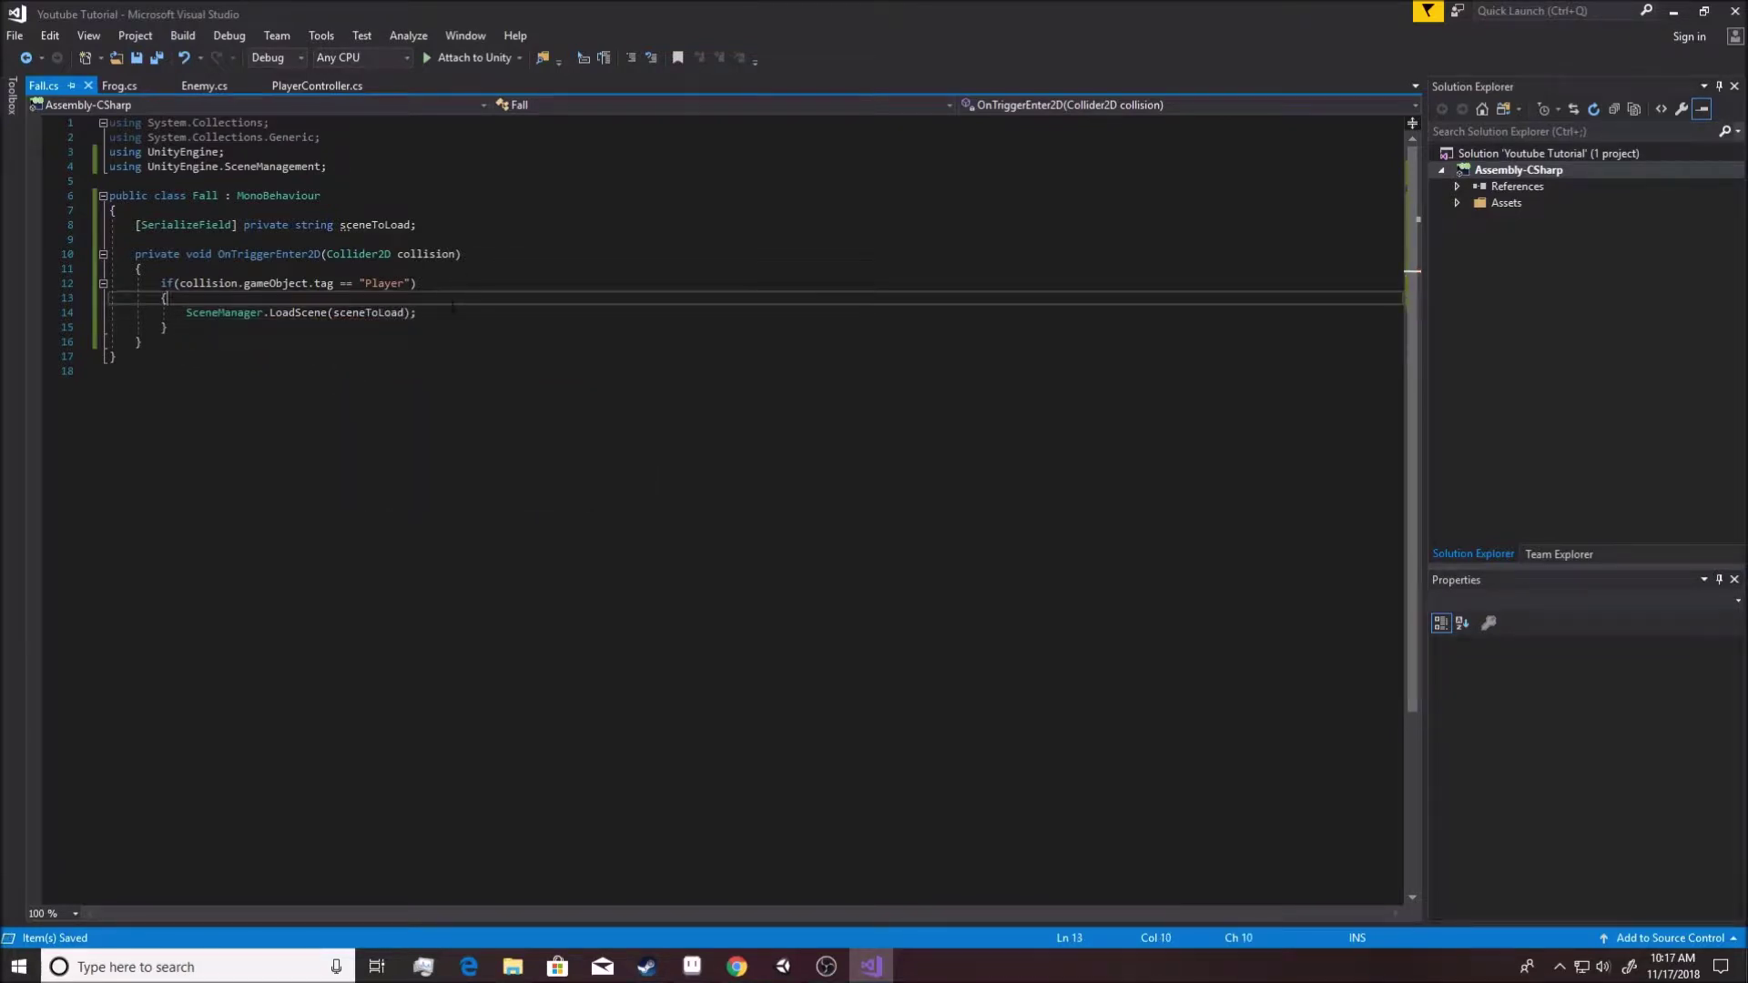
Replace the LoadScene argument with SceneManager.GetActiveScene().name.
{"action": "left_click_drag", "start_coordinate": [407, 312], "coordinate": [333, 312]}
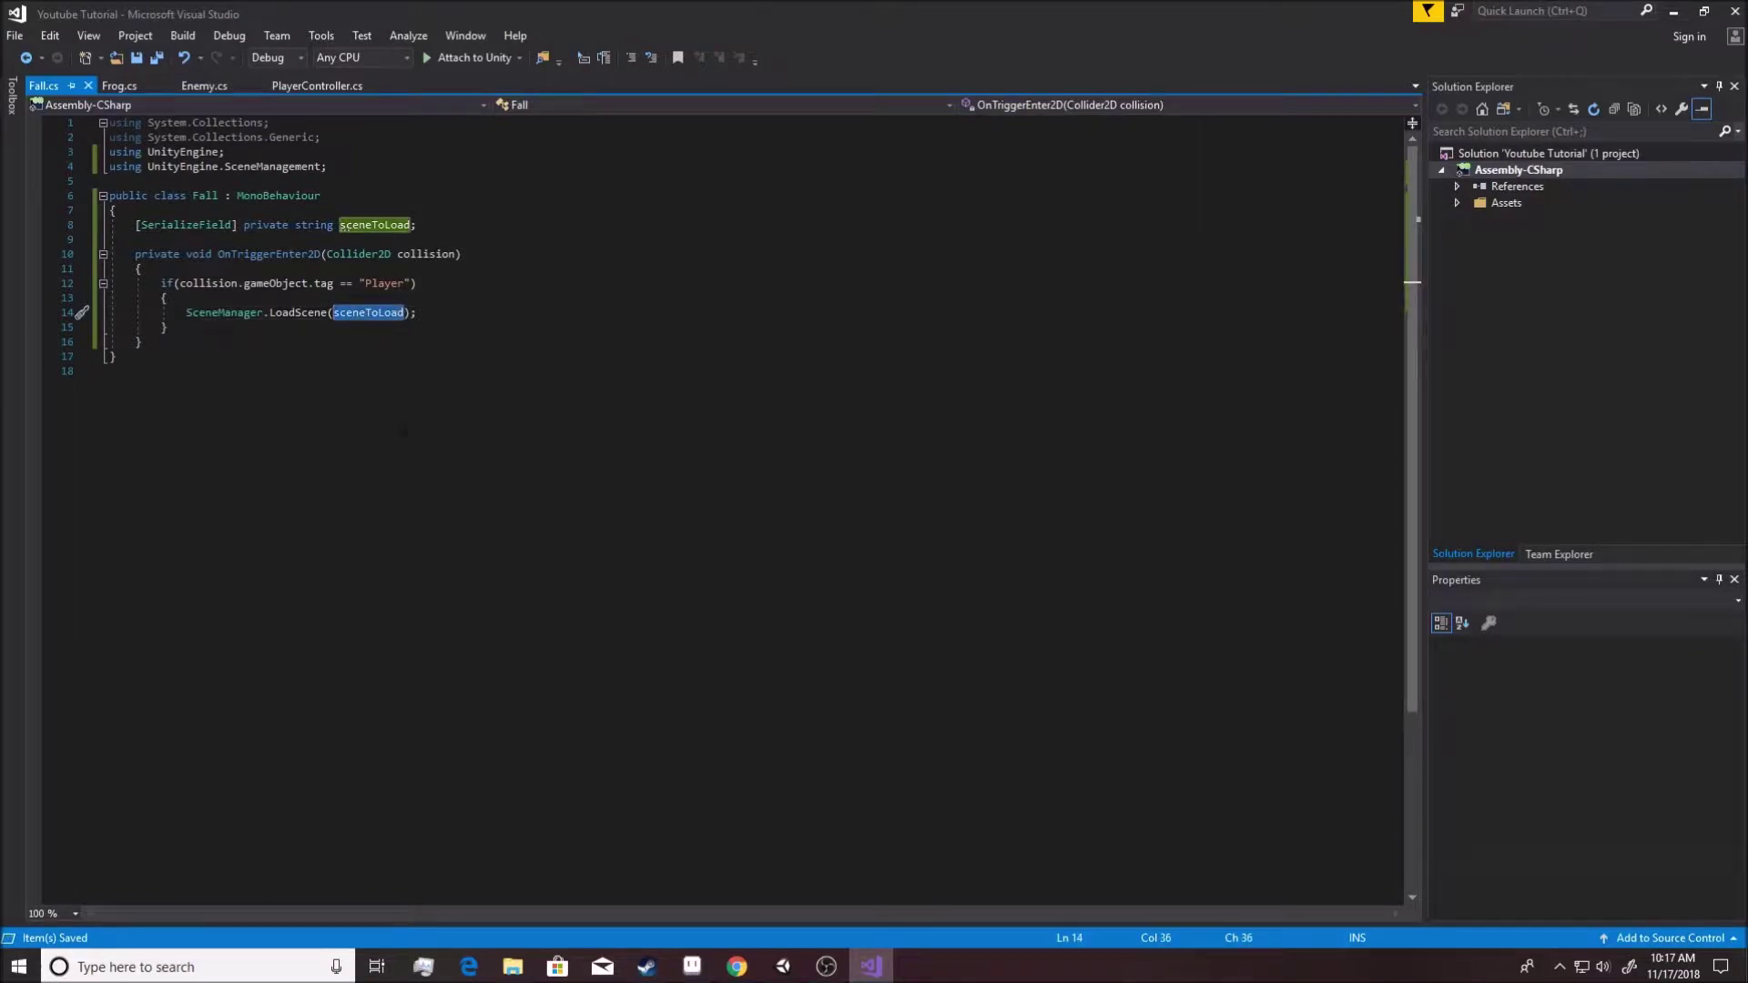
{"action": "type", "text": "SceneManager"}
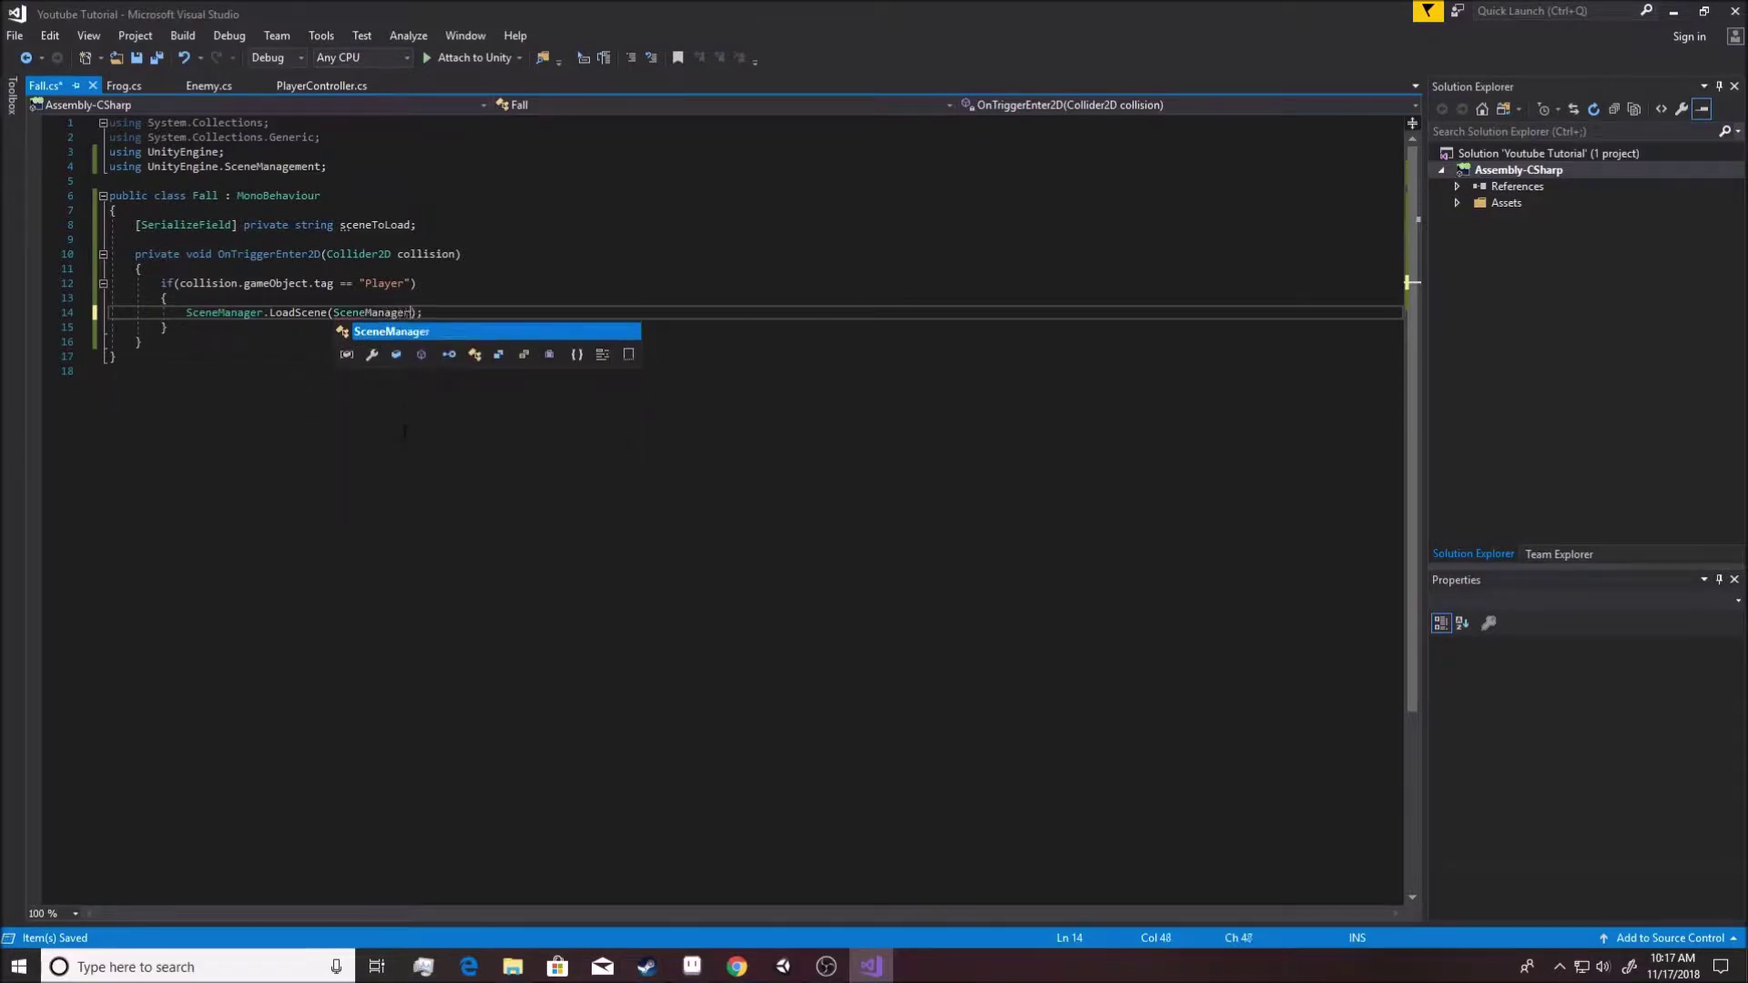
{"action": "type", "text": ".Get"}
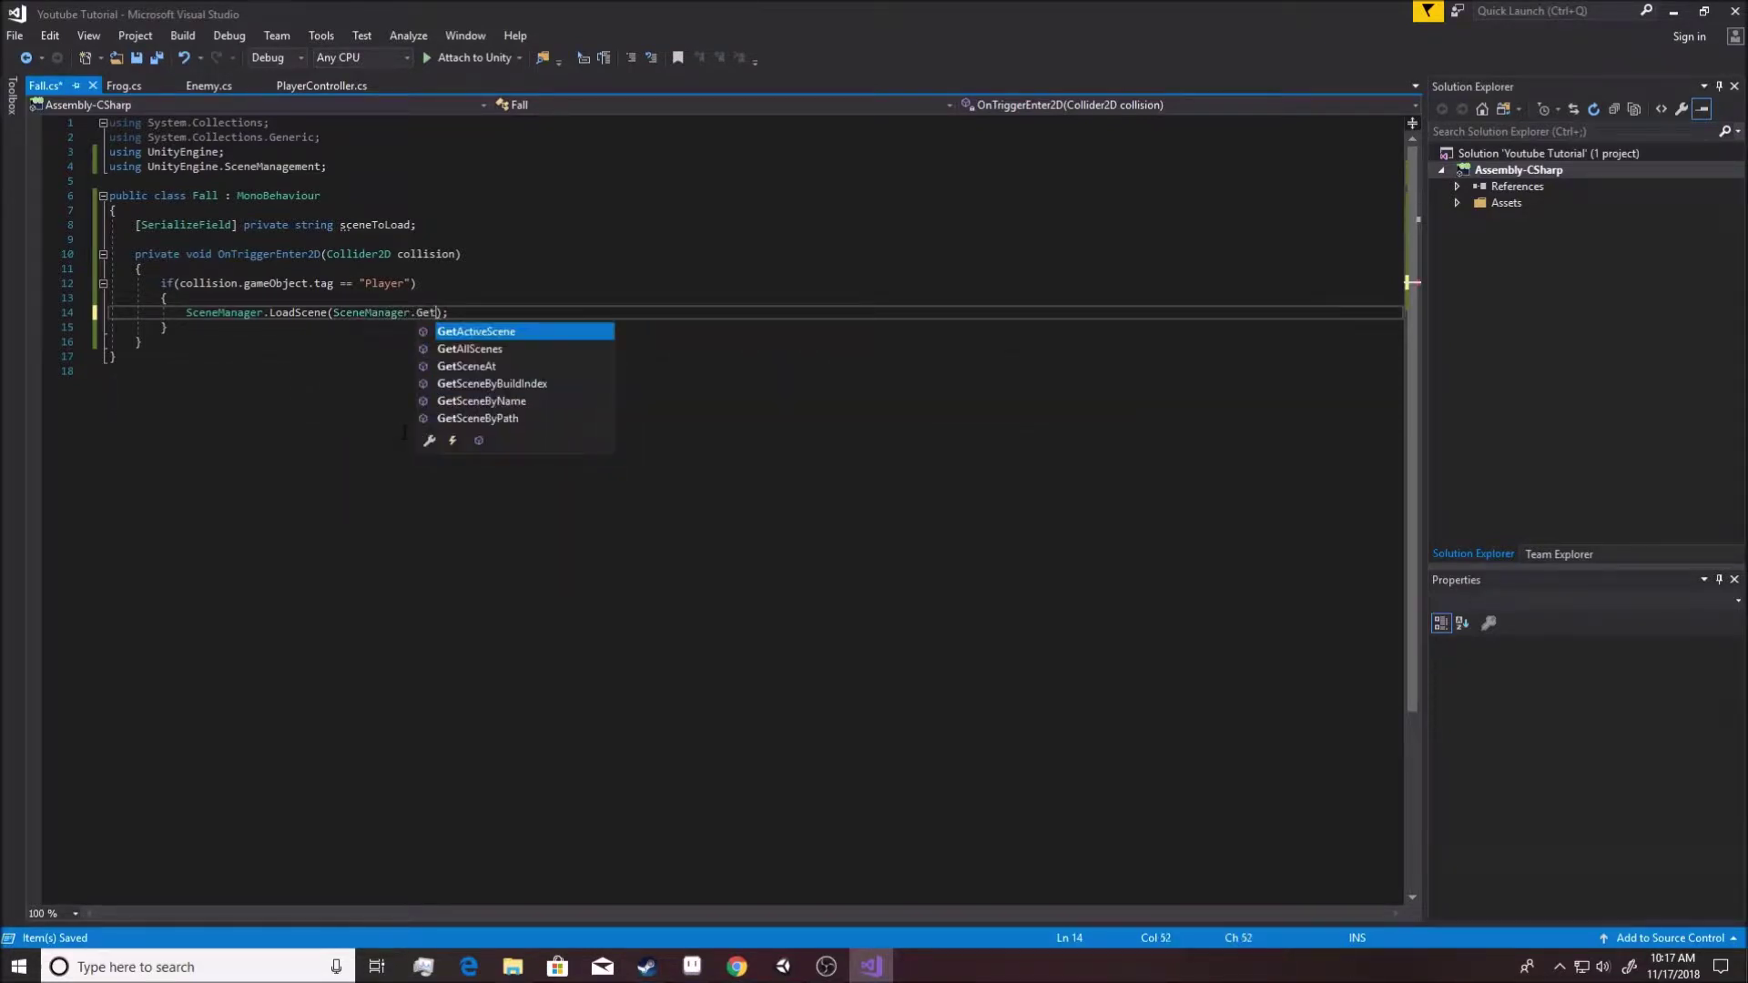
{"action": "key", "text": "Tab"}
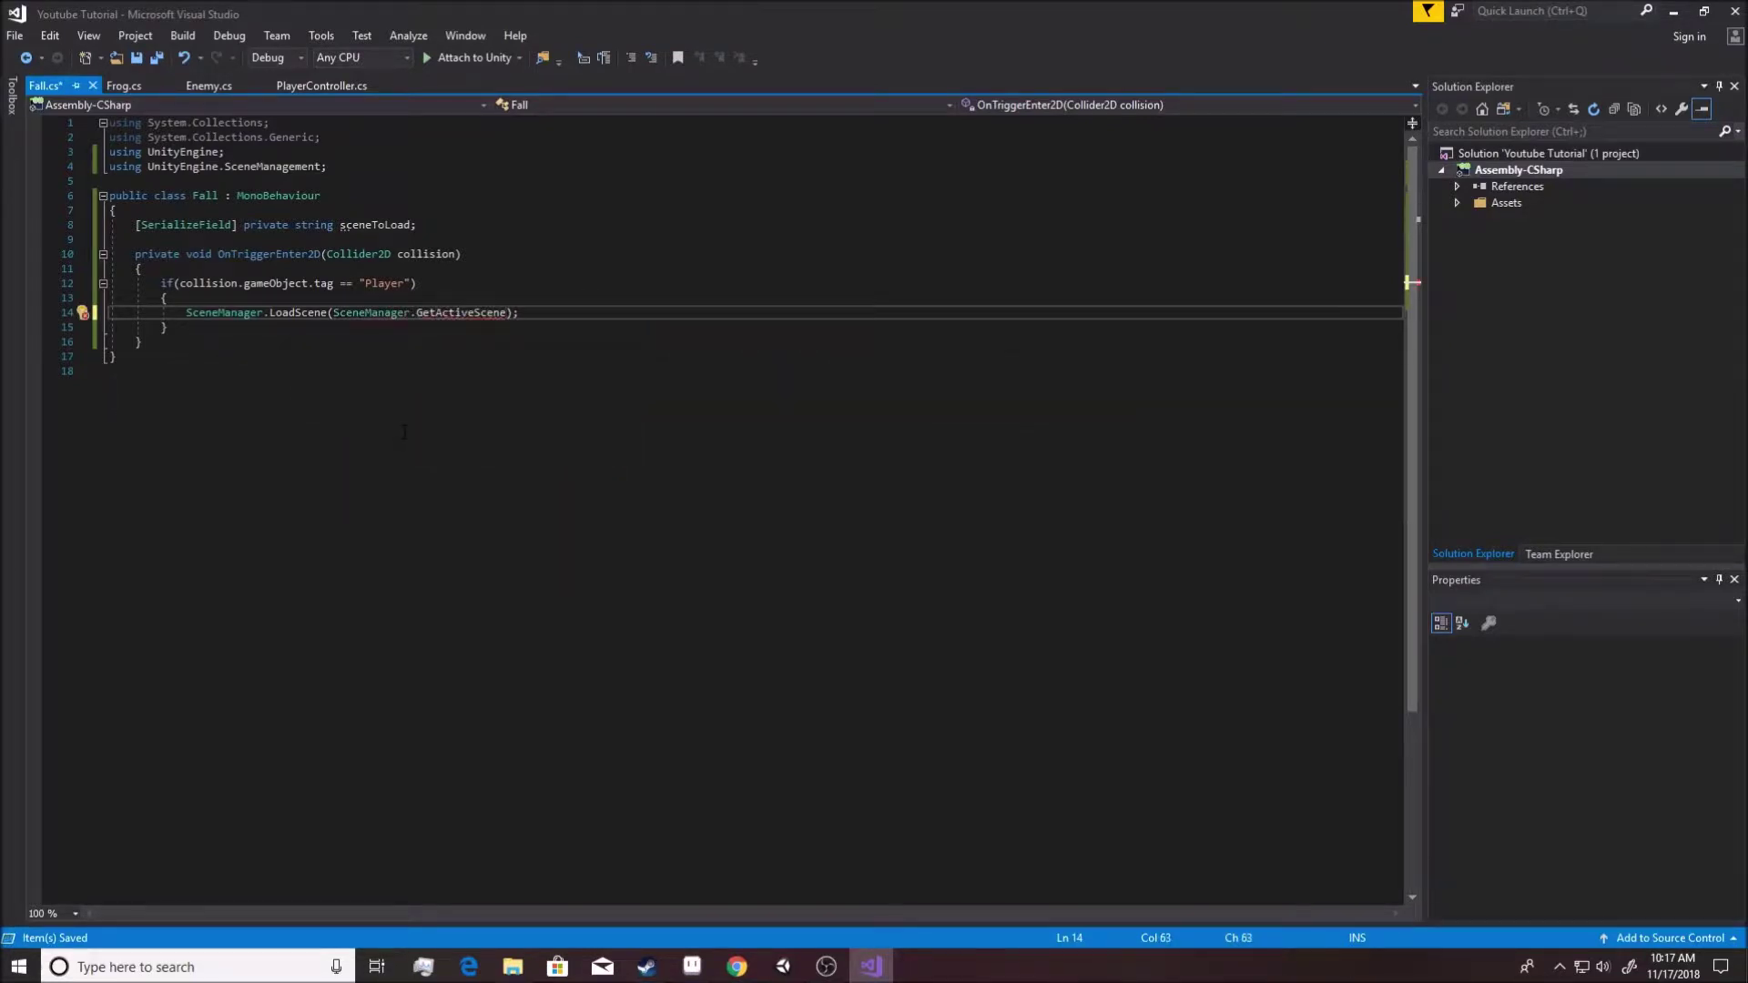
{"action": "type", "text": "(="}
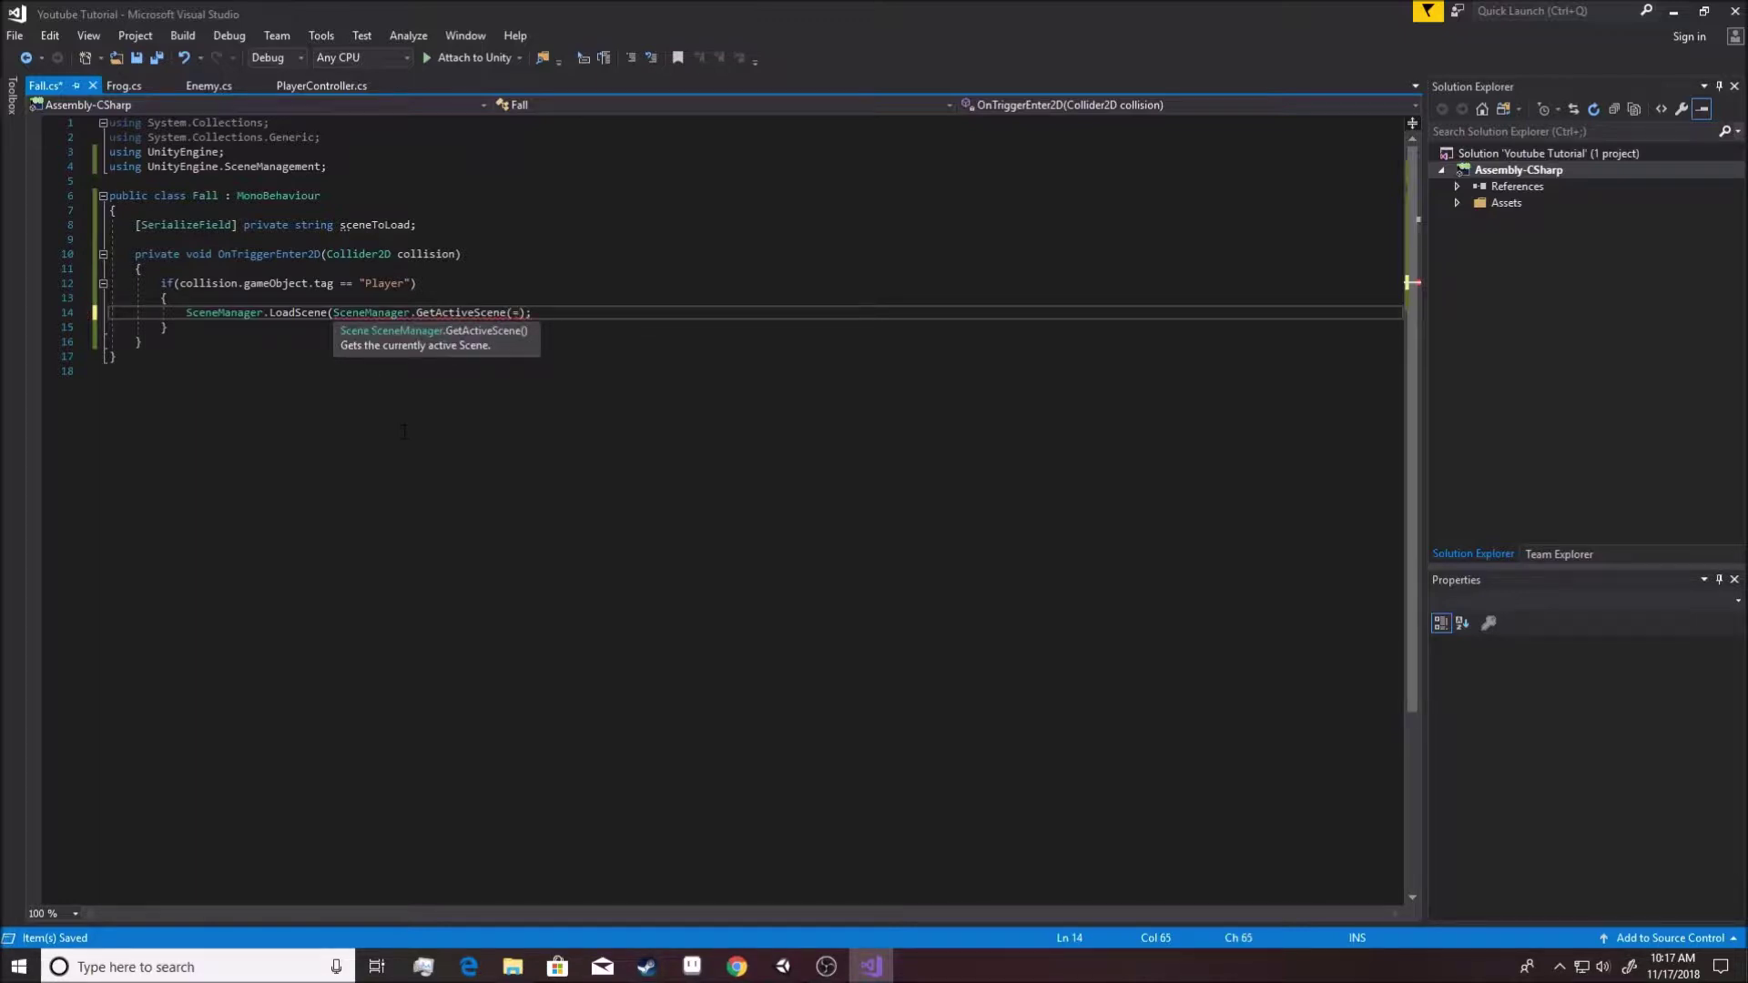
{"action": "key", "text": "BackSpace"}
{"action": "type", "text": ")."}
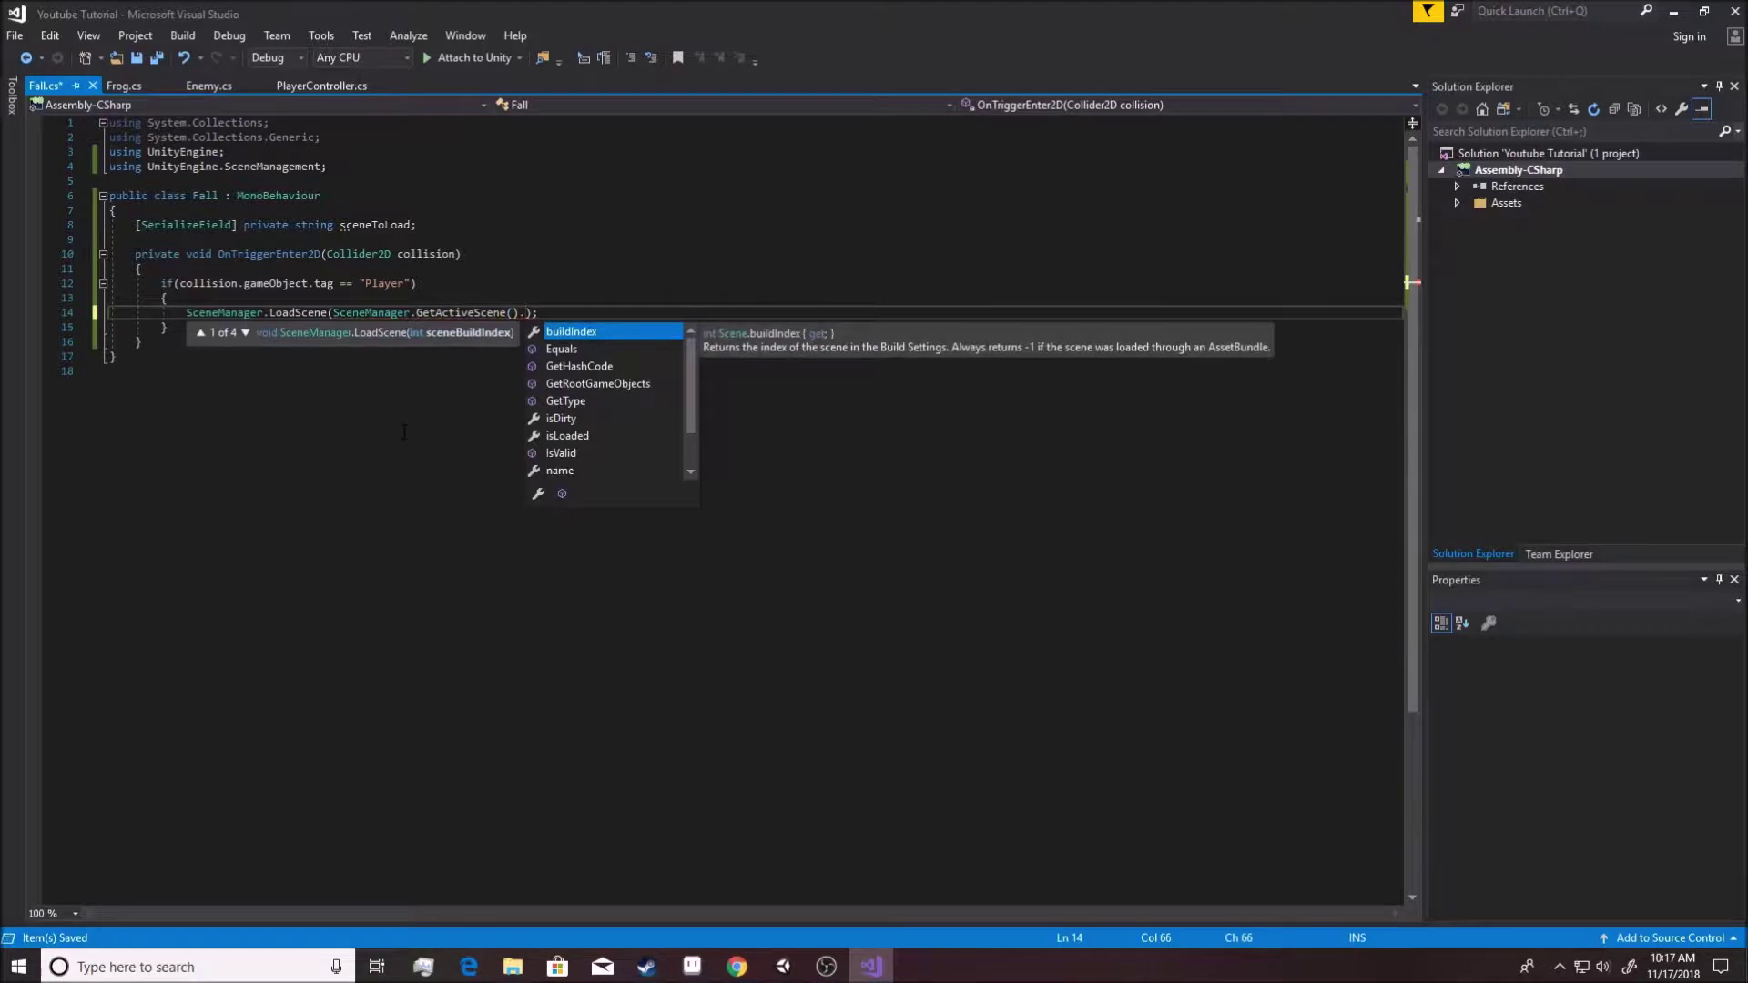
{"action": "type", "text": "n"}
{"action": "key", "text": "Tab"}
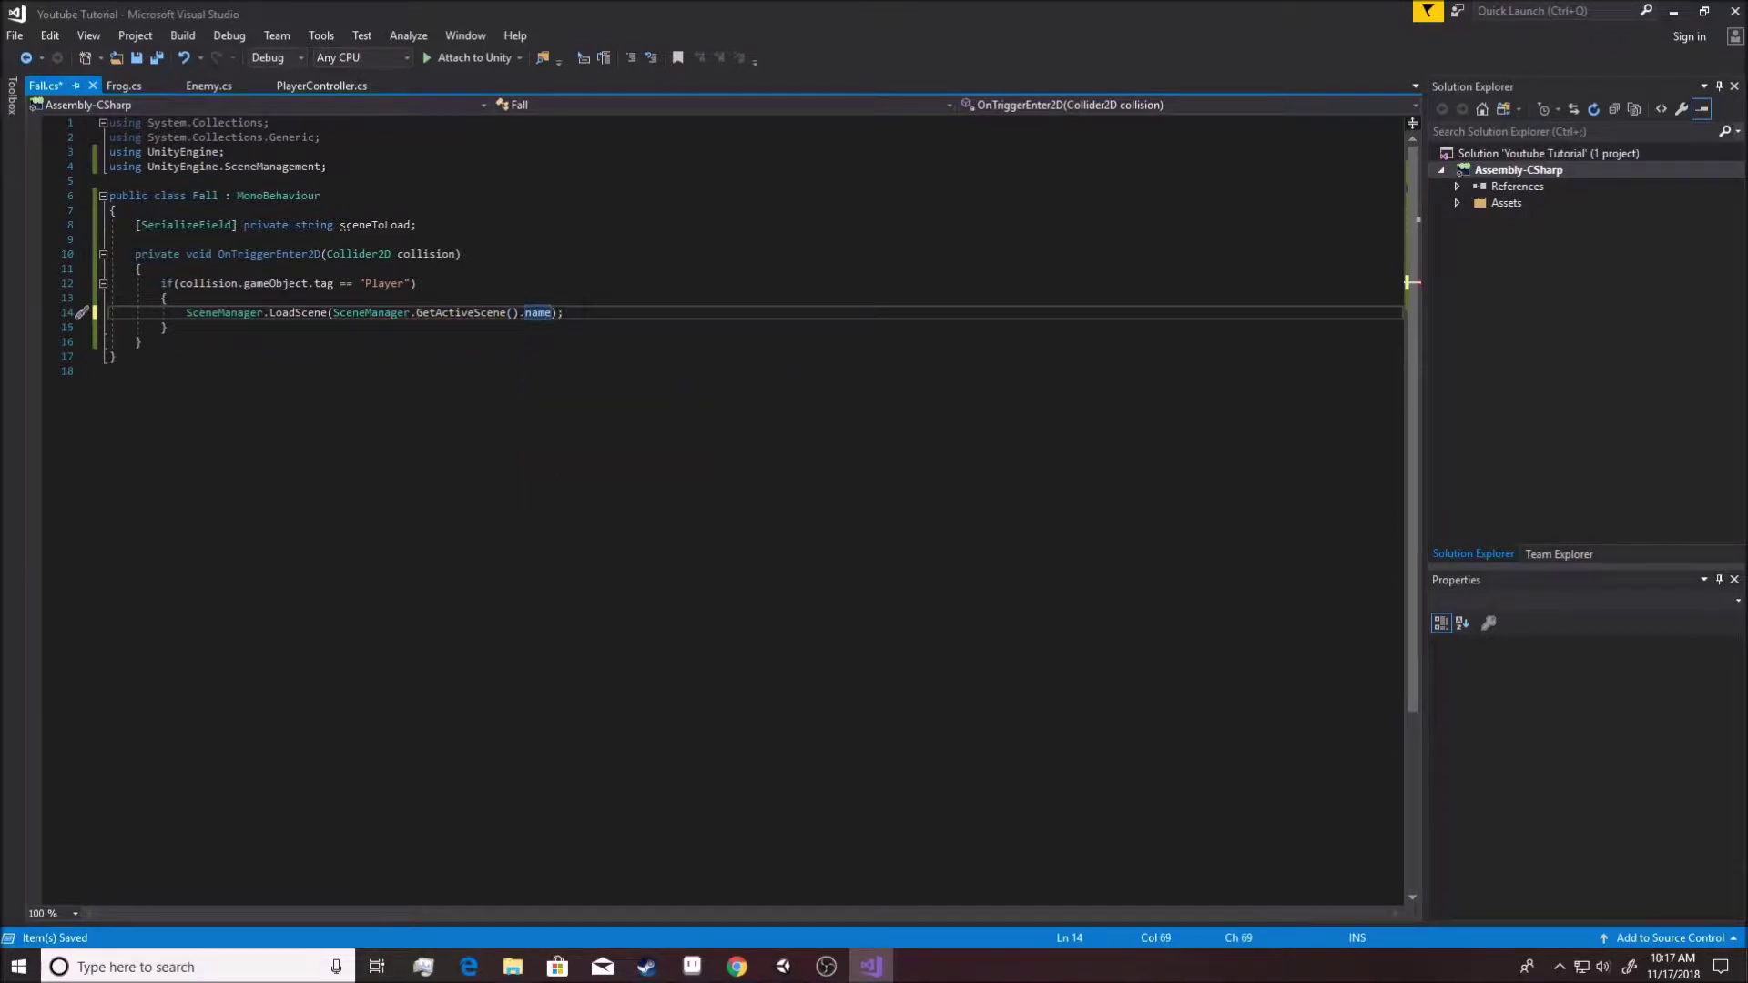
{"action": "key", "text": "End"}
Delete the sceneToLoad field line, then undo to restore it, and return to Unity.
{"action": "left_click_drag", "start_coordinate": [470, 233], "coordinate": [117, 209]}
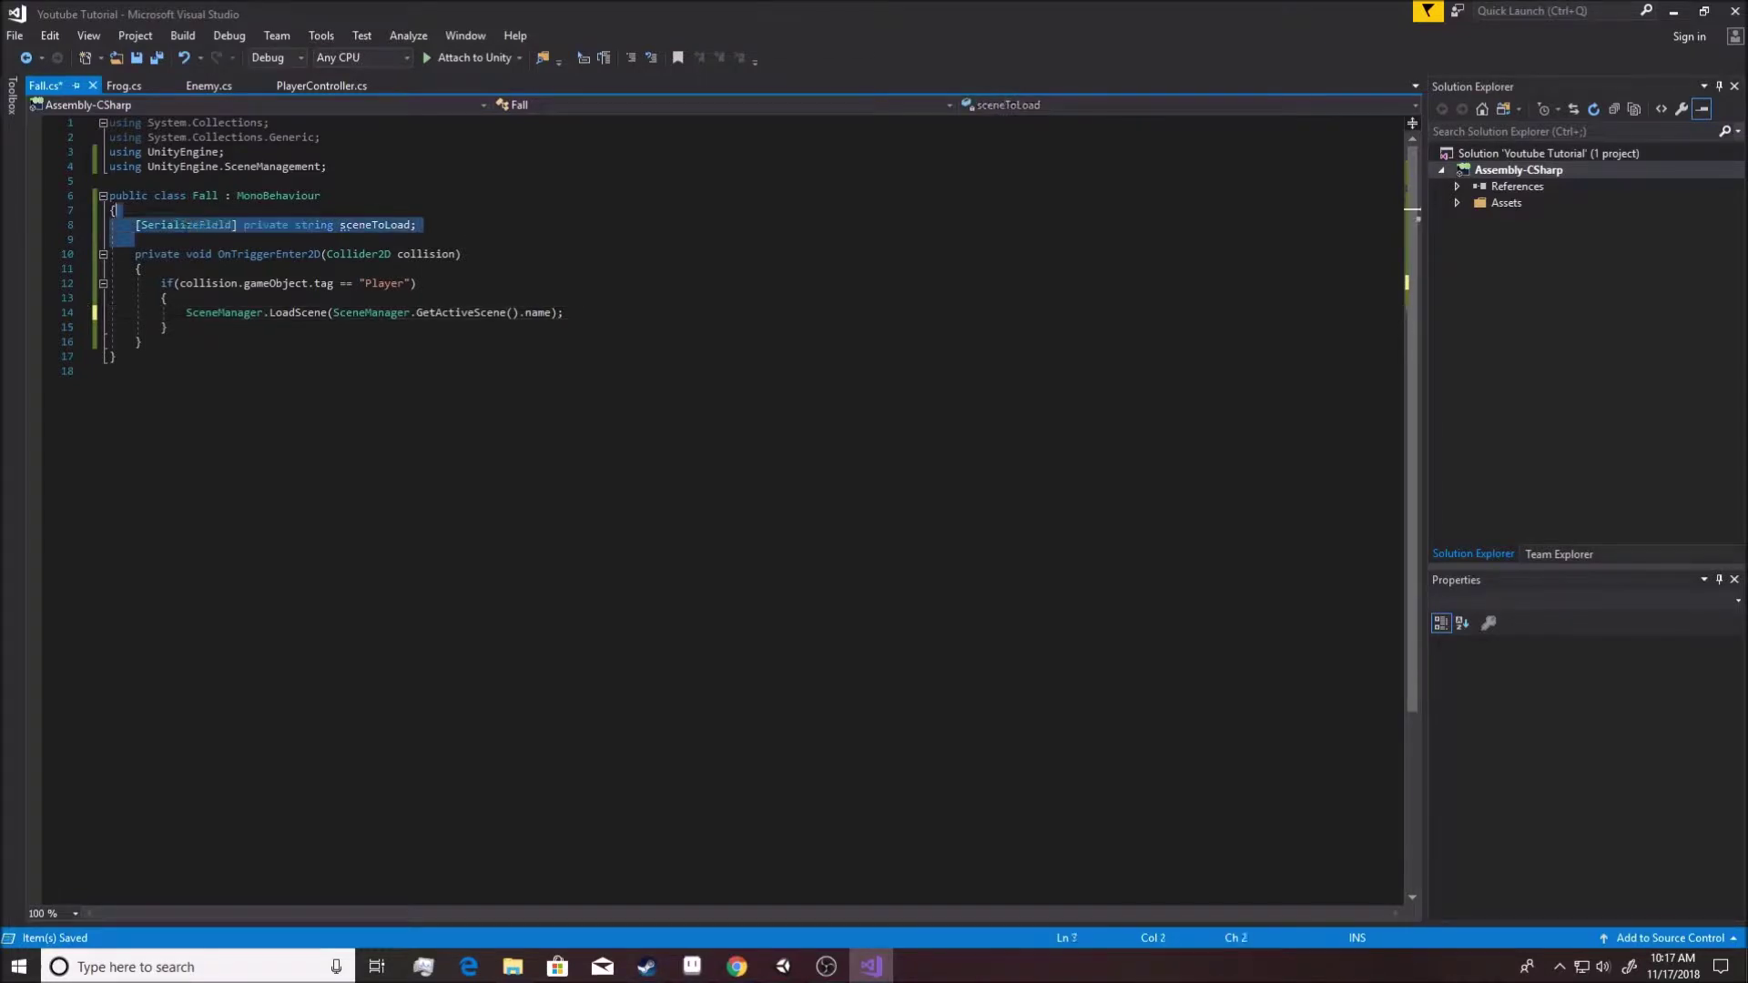
{"action": "key", "text": "Delete"}
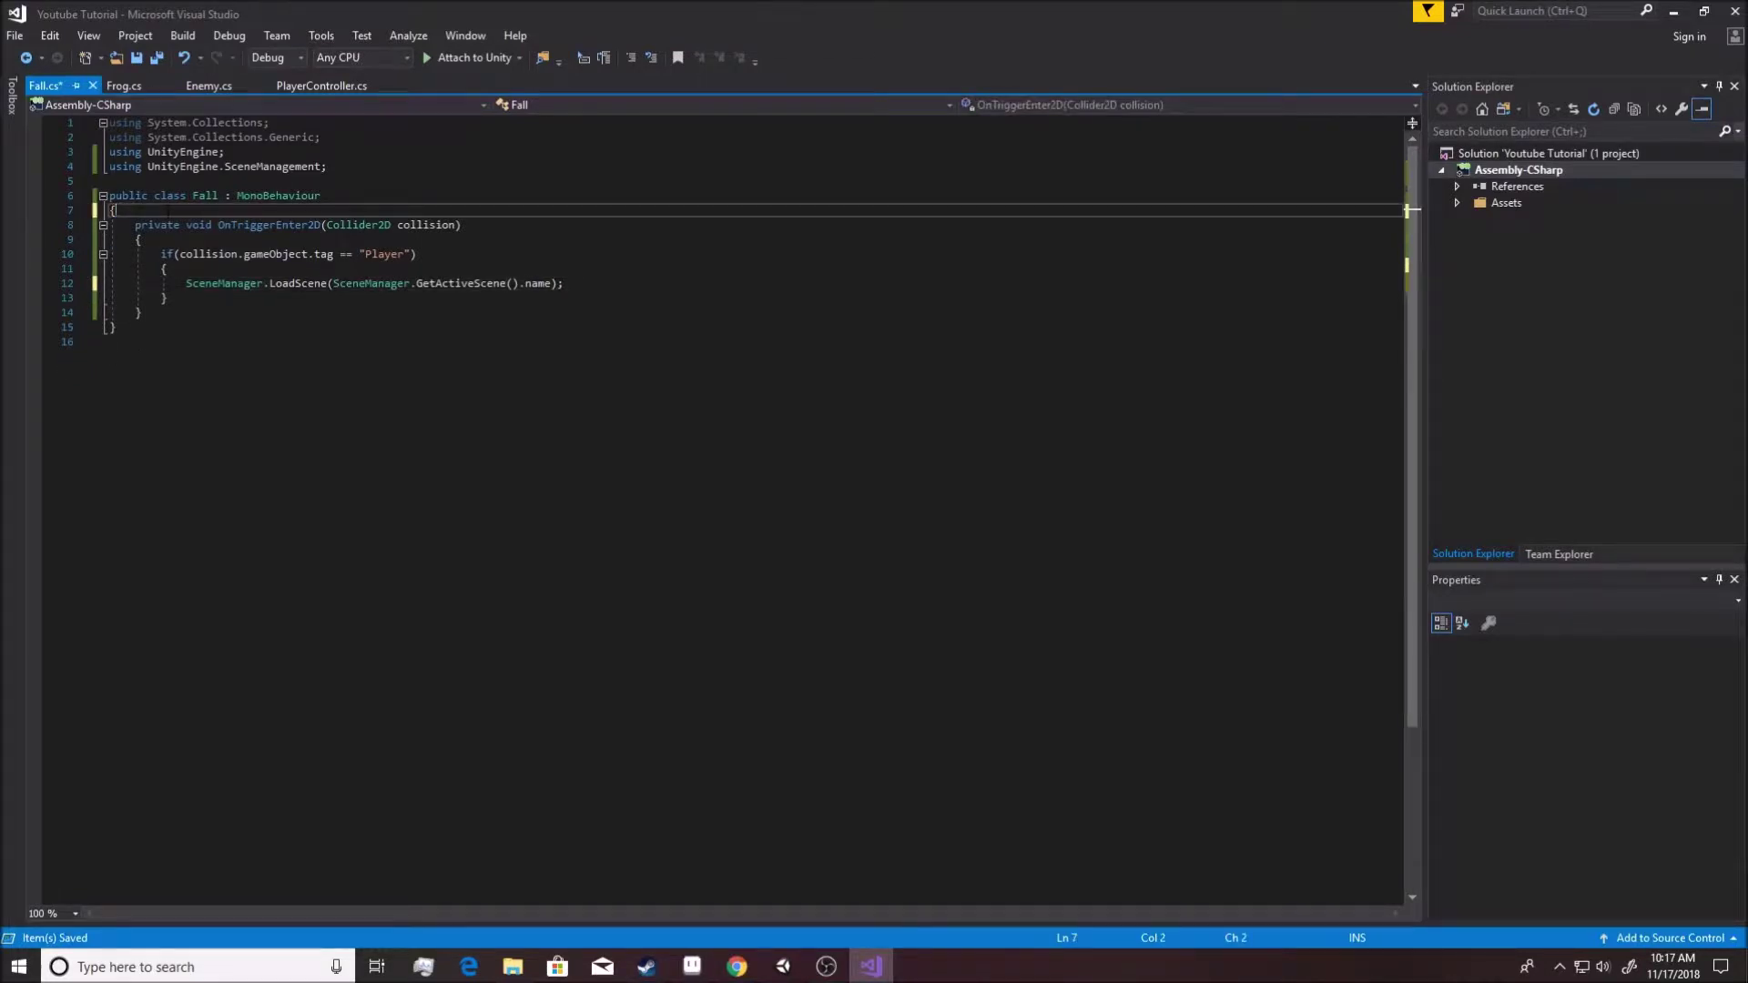
{"action": "key", "text": "ctrl+z"}
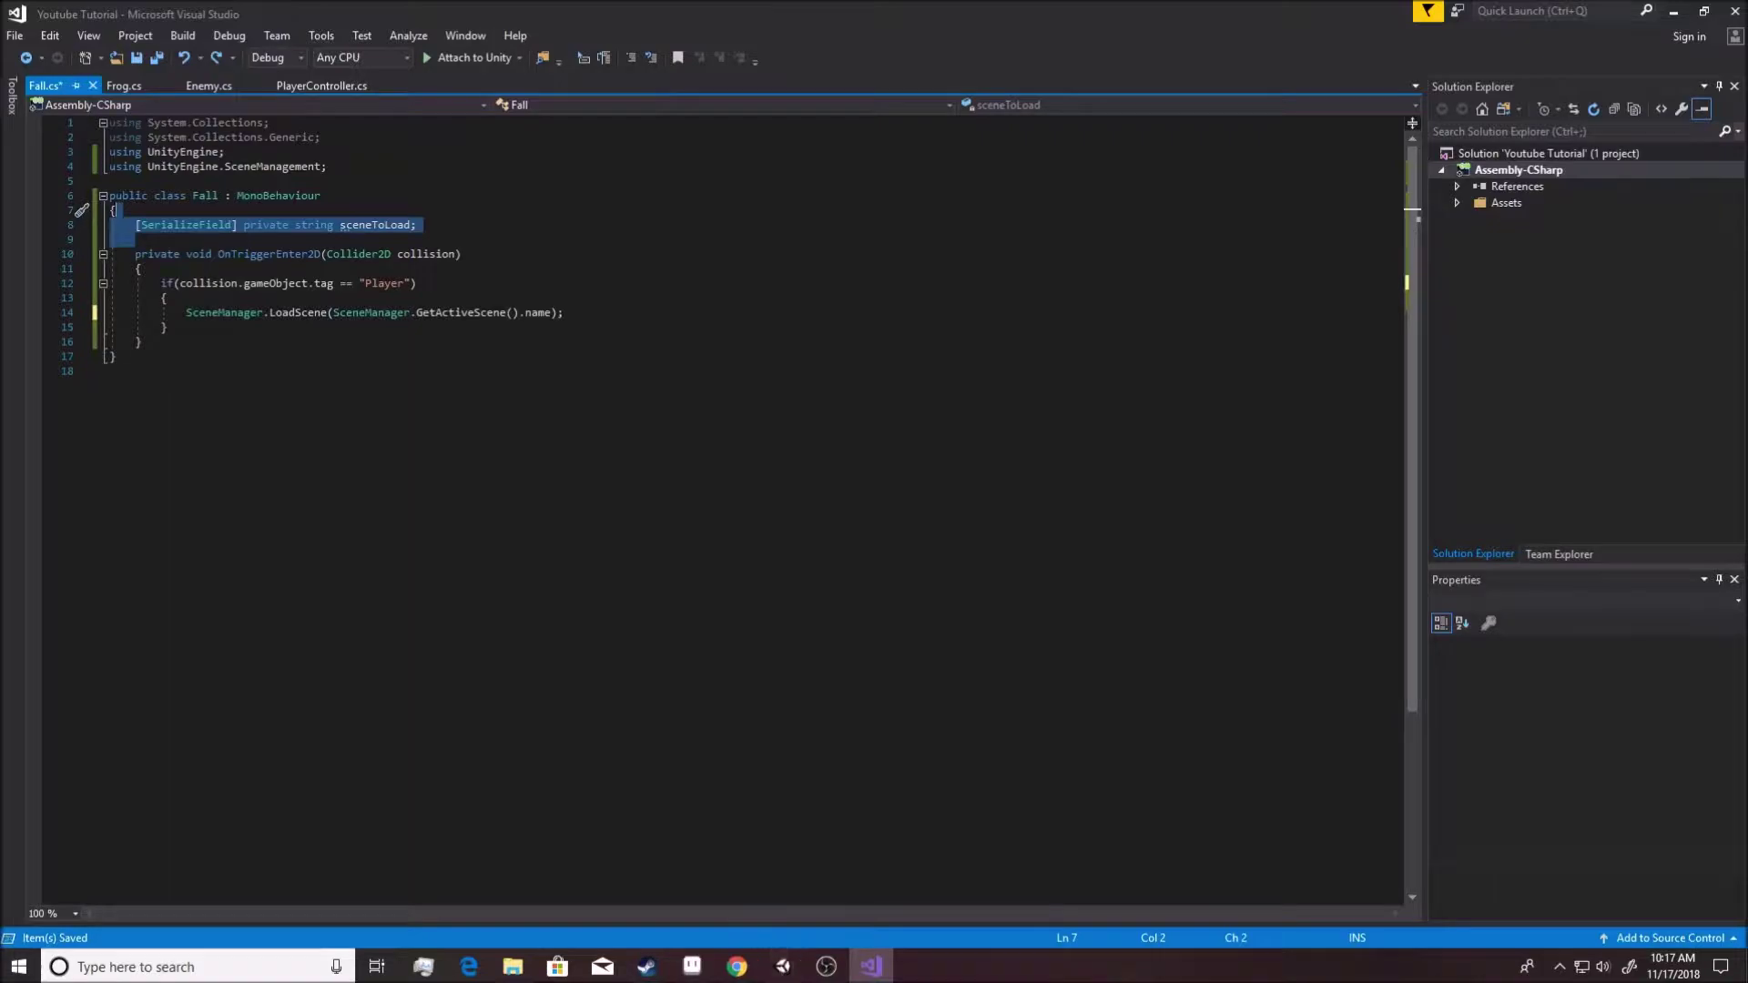
{"action": "left_click", "coordinate": [782, 966]}
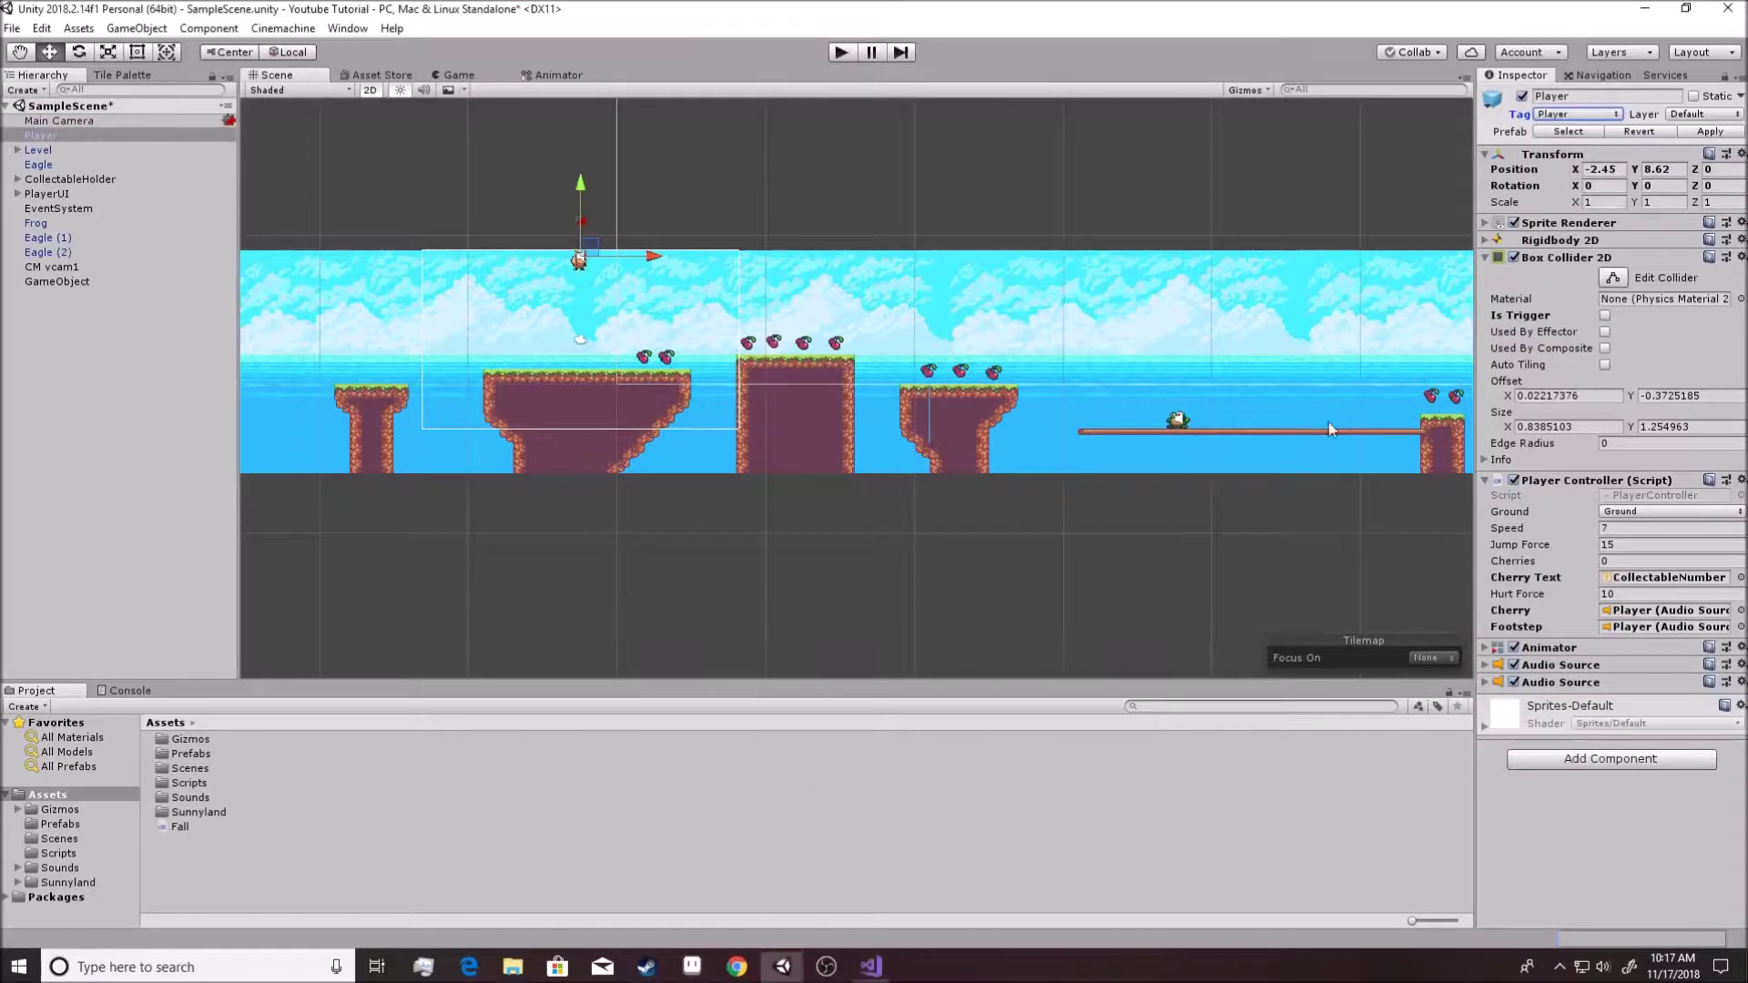
Select the GameObject holding the Fall script and save SampleScene with Ctrl+S.
{"action": "left_click", "coordinate": [57, 282]}
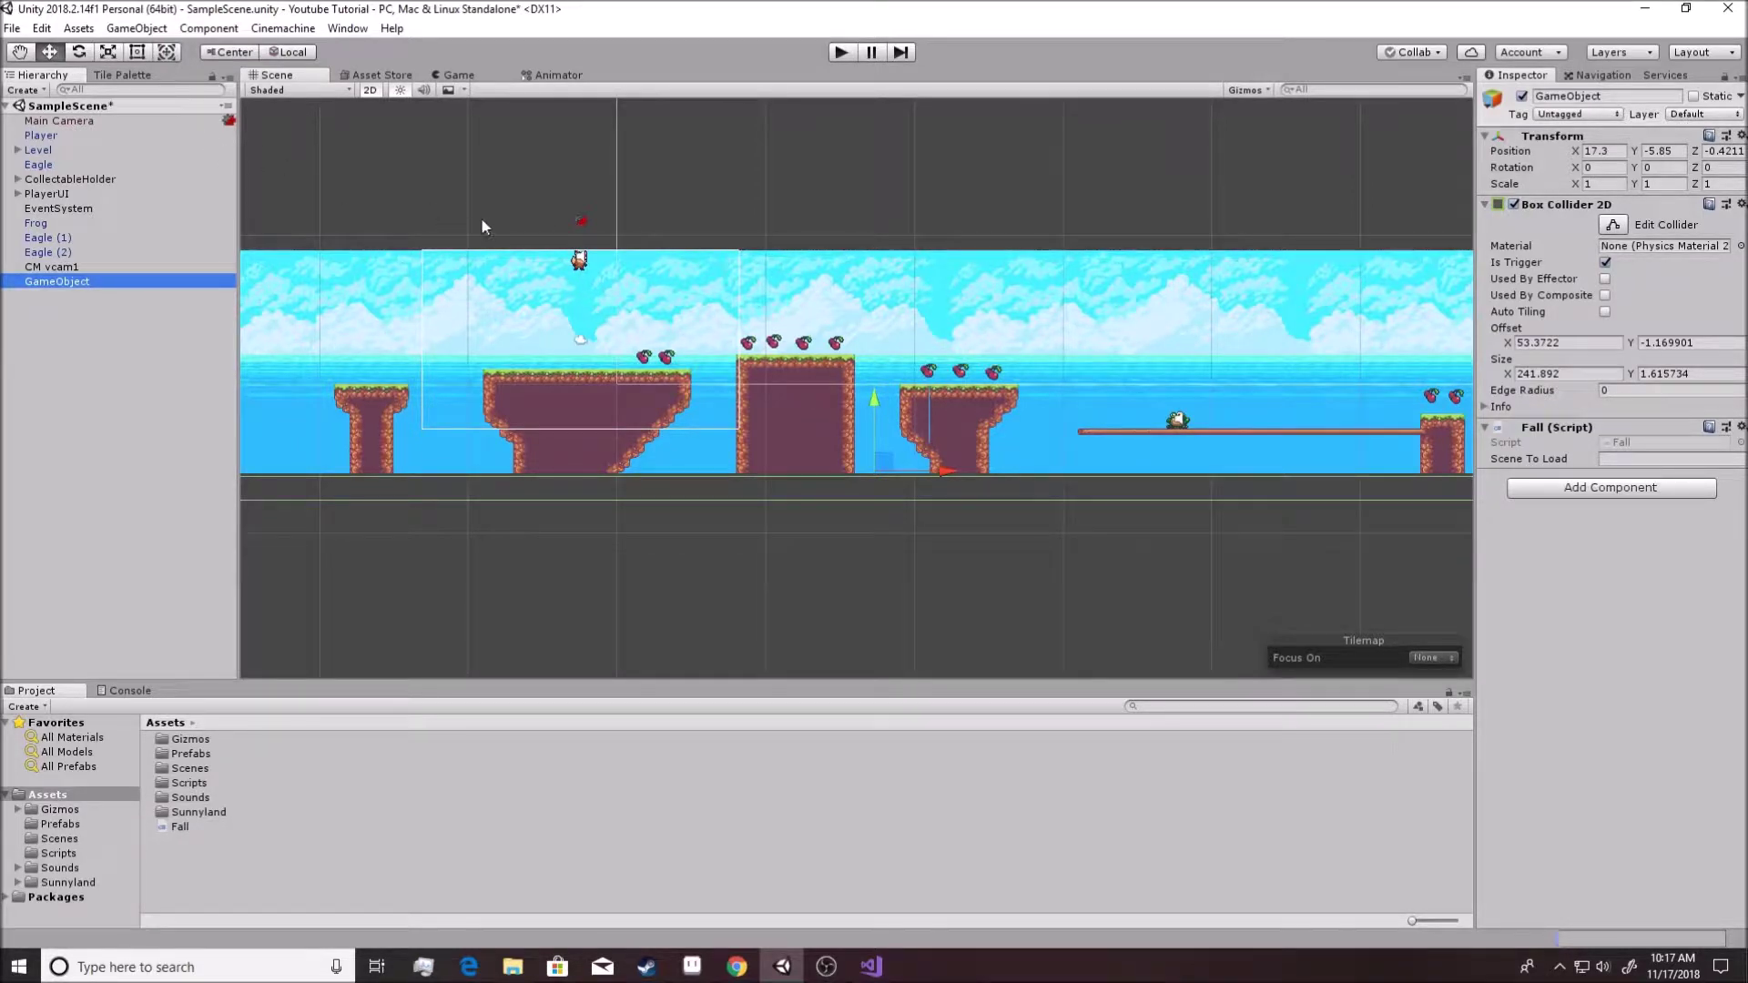
{"action": "key", "text": "ctrl+s"}
{"action": "left_click", "coordinate": [871, 968]}
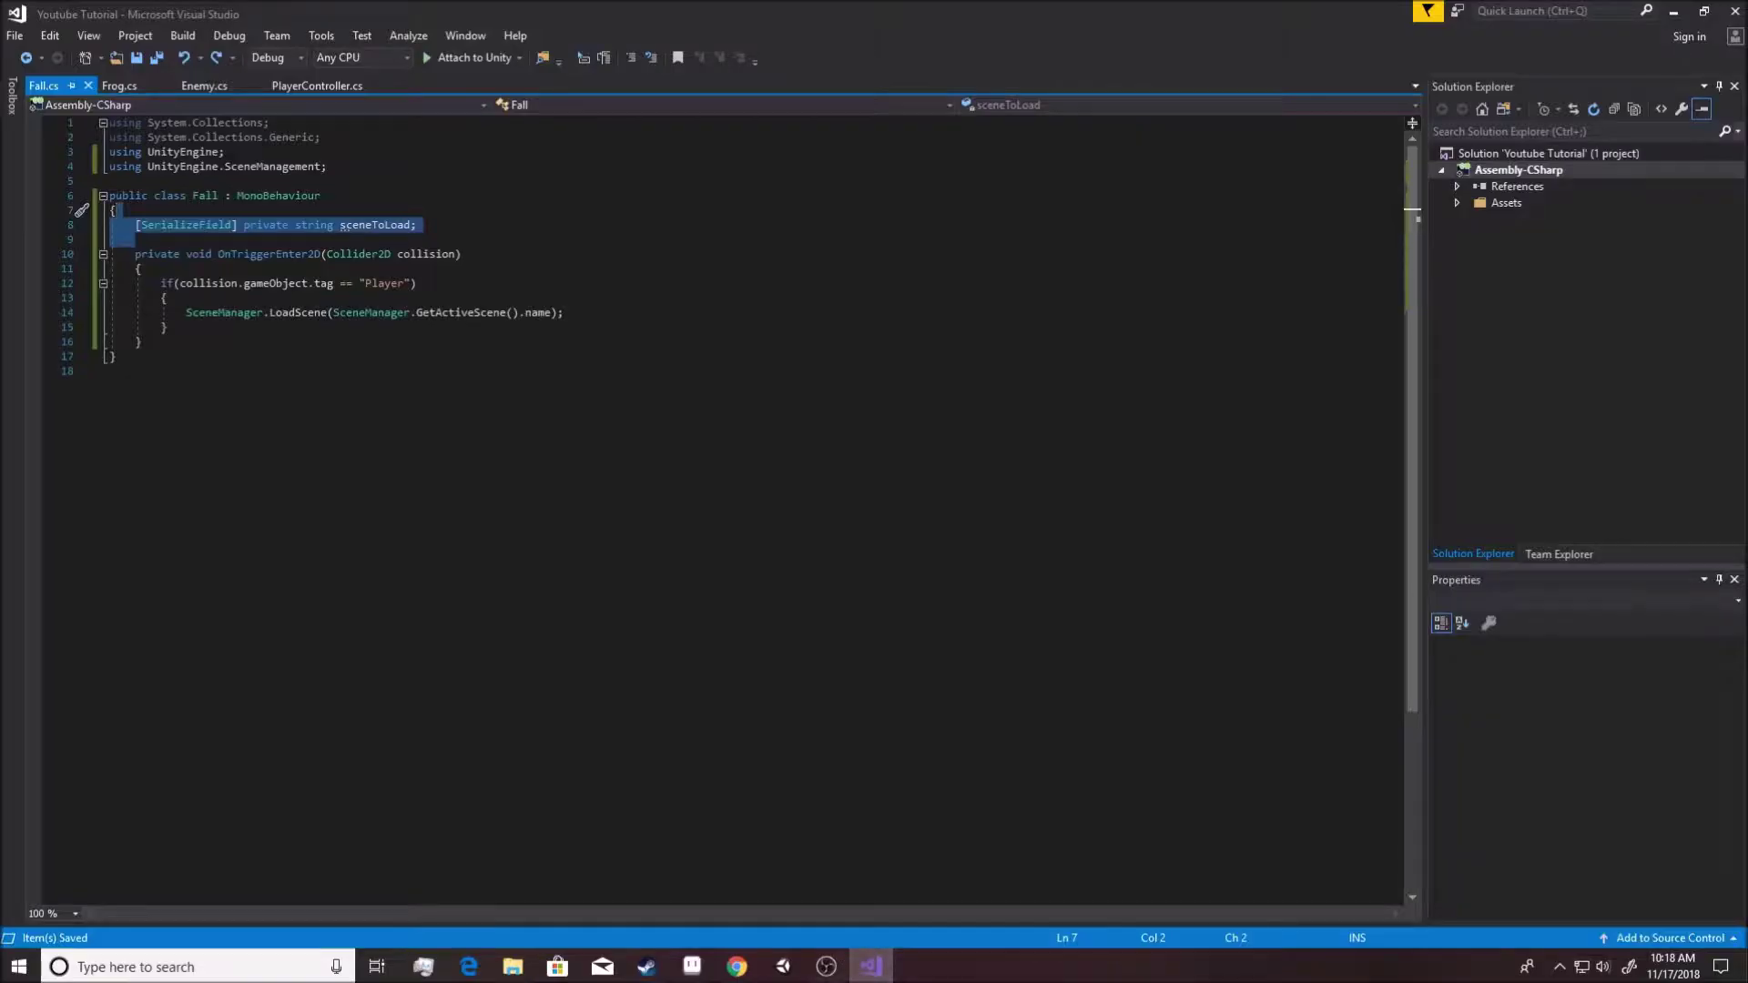
Delete the [SerializeField] private string sceneToLoad declaration from Fall.cs, keeping only OnTriggerEnter2D.
{"action": "left_click", "coordinate": [310, 270]}
{"action": "left_click_drag", "start_coordinate": [566, 312], "coordinate": [185, 312]}
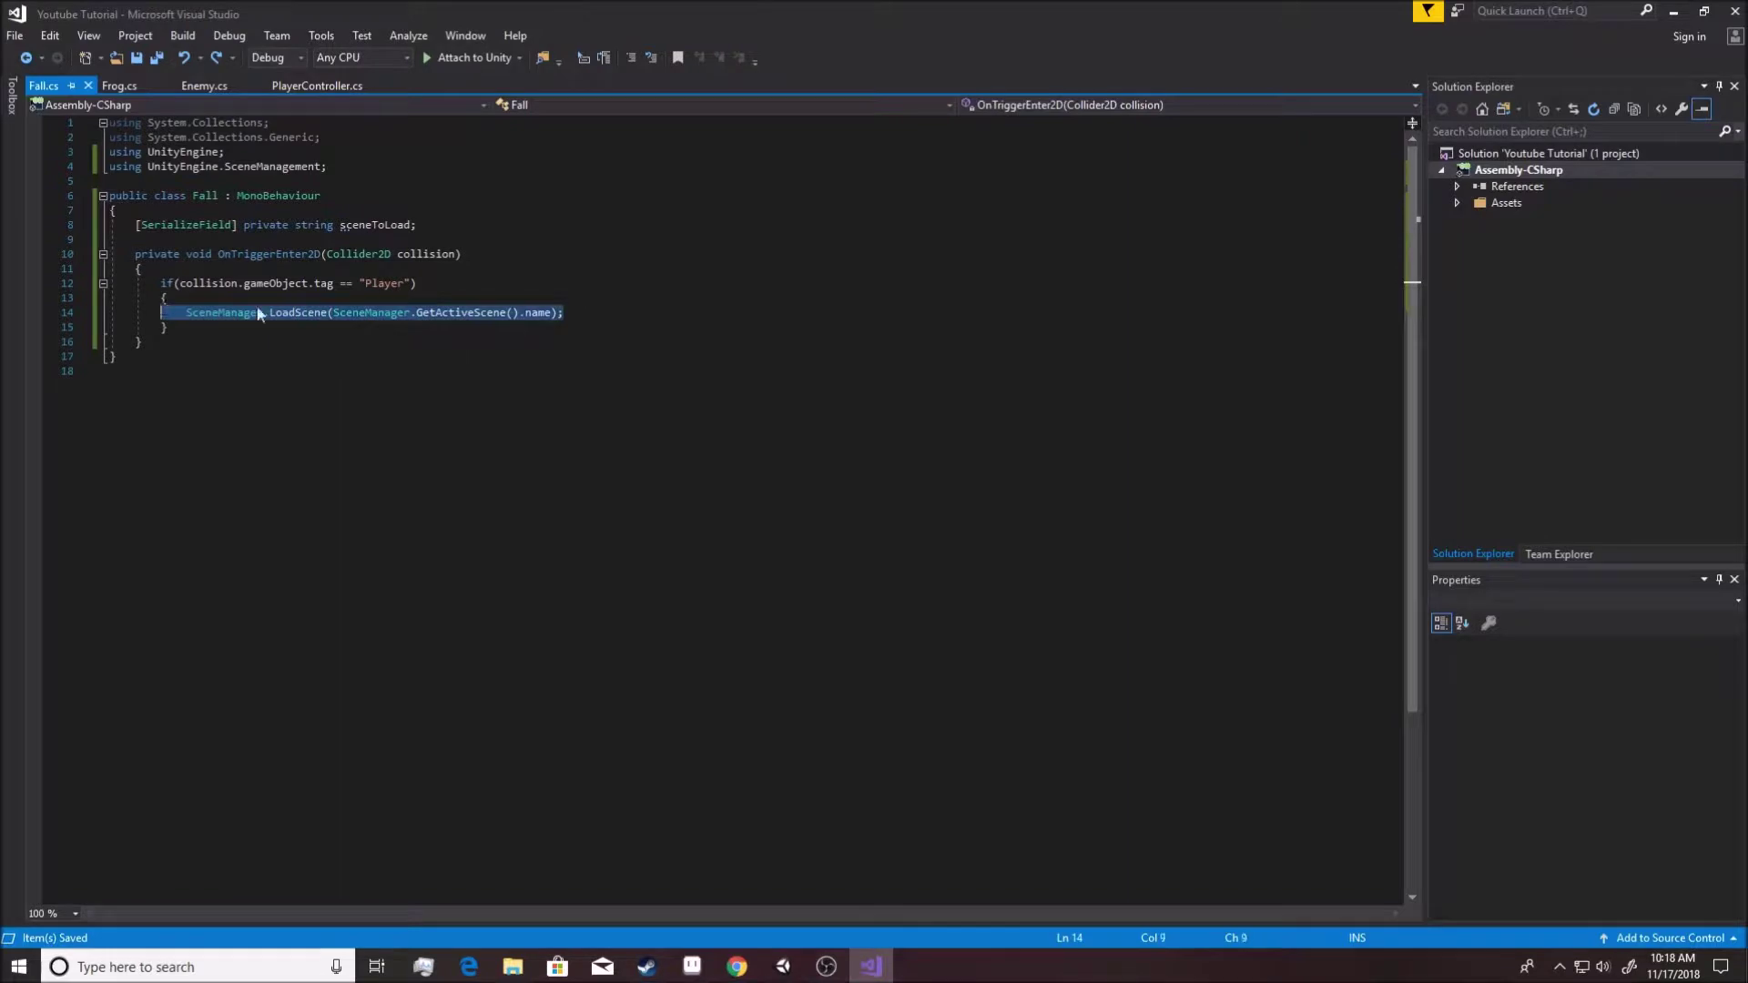
{"action": "left_click", "coordinate": [269, 312]}
{"action": "left_click_drag", "start_coordinate": [418, 238], "coordinate": [113, 210]}
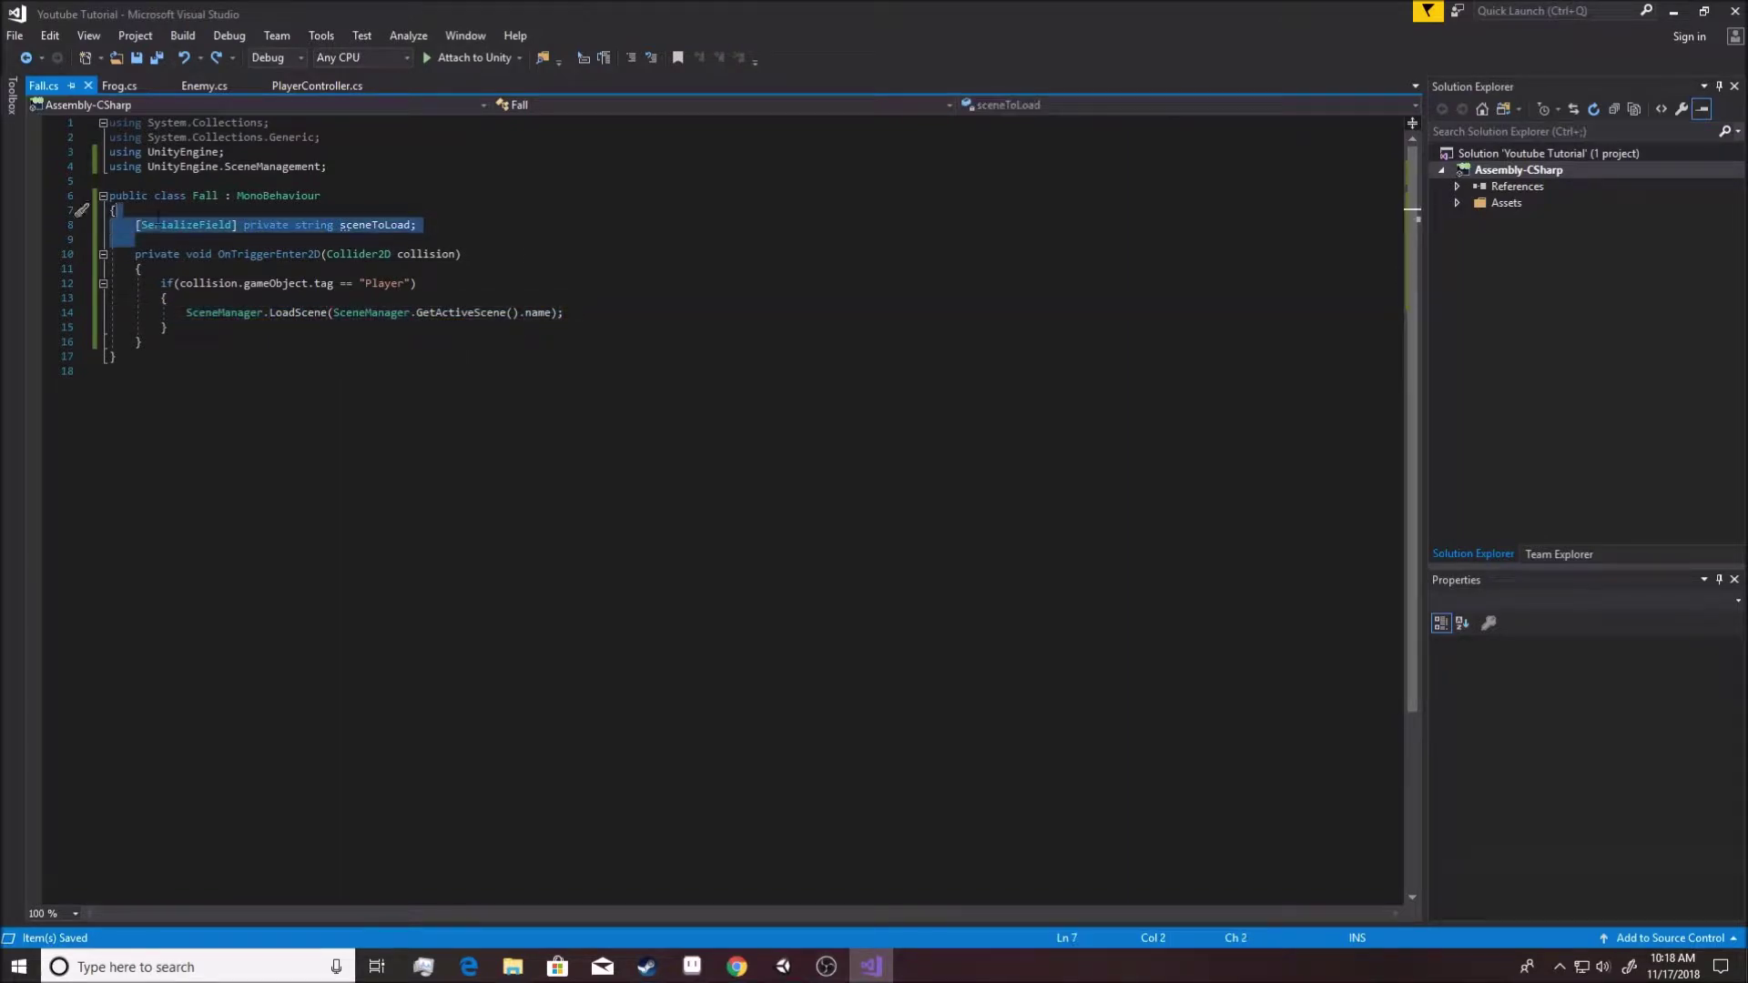
{"action": "key", "text": "Delete"}
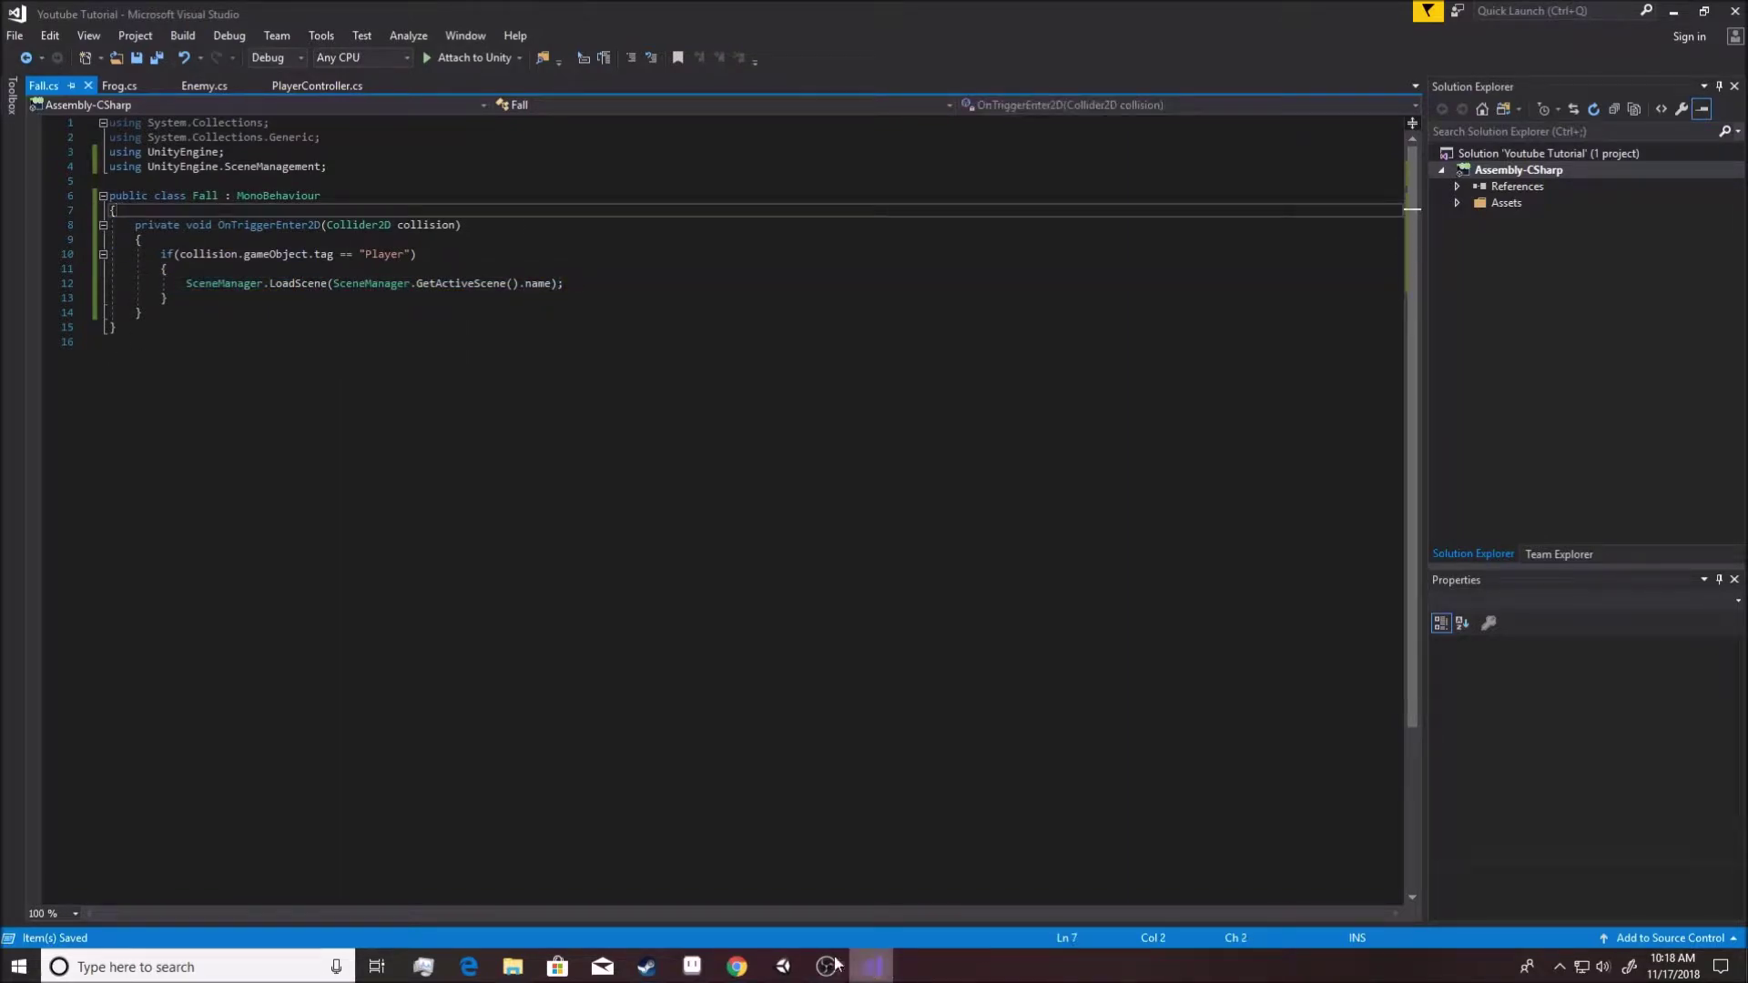
{"action": "mouse_move", "coordinate": [836, 964]}
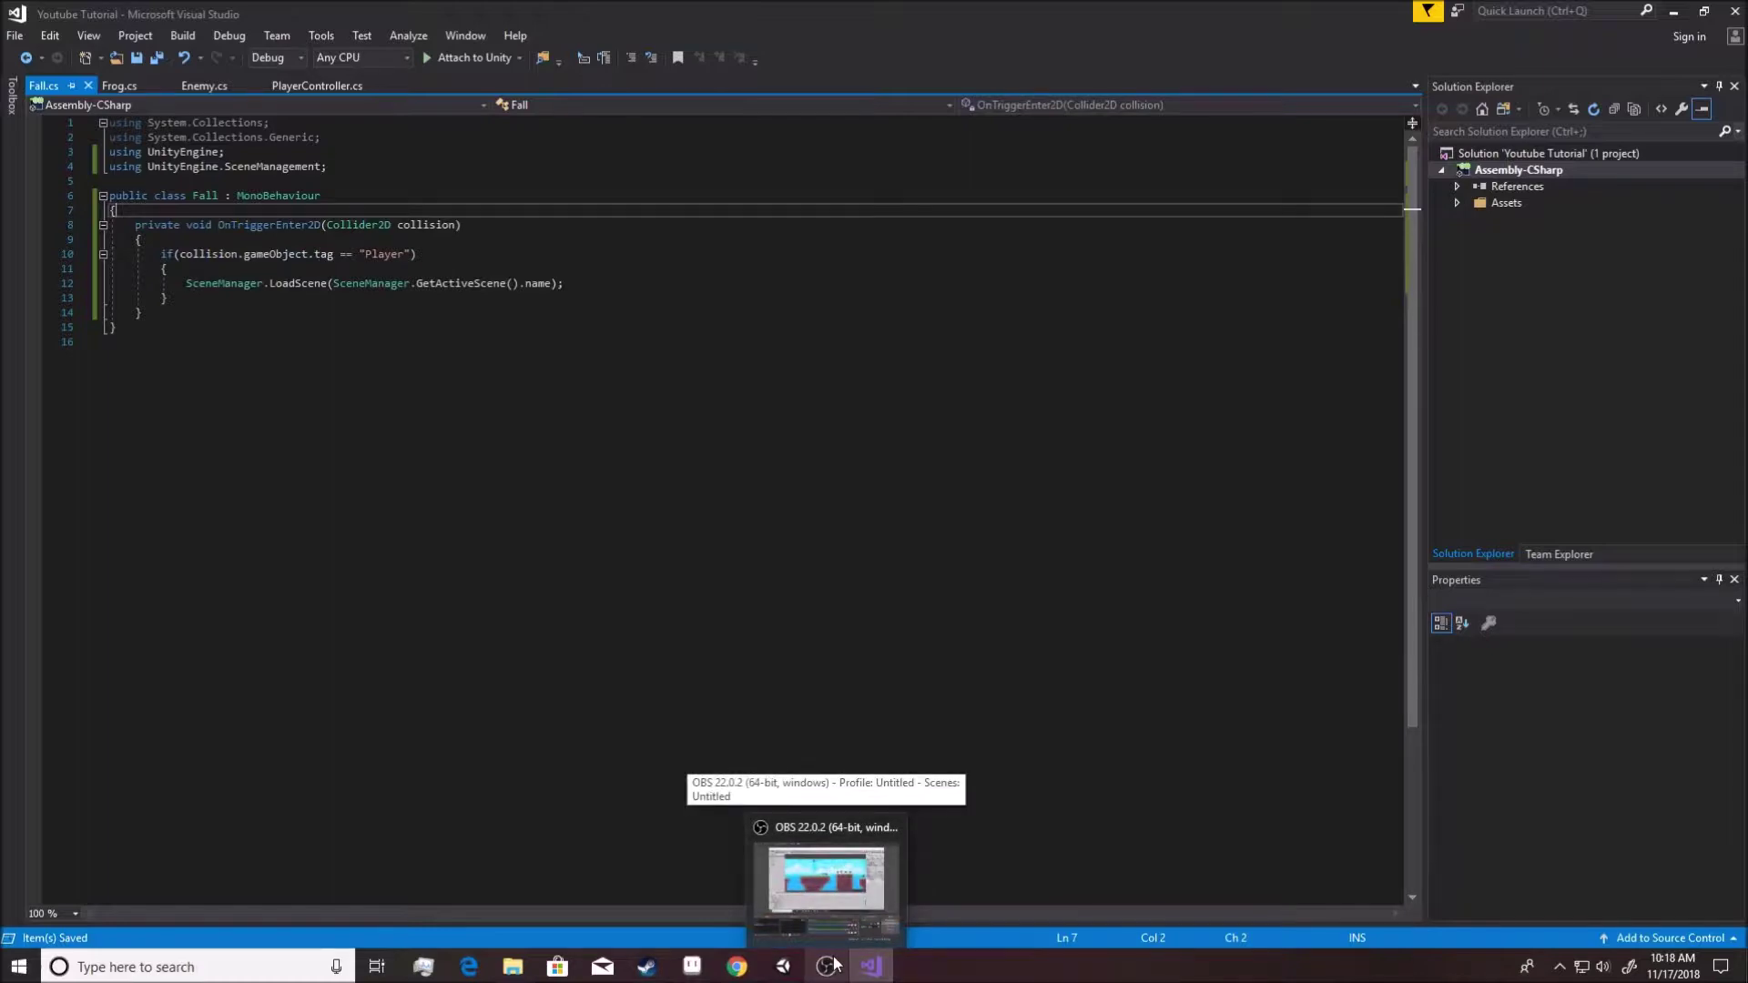
Confirm SampleScene is listed in Build Settings' Scenes In Build and show the Scenes folder.
{"action": "left_click", "coordinate": [782, 966]}
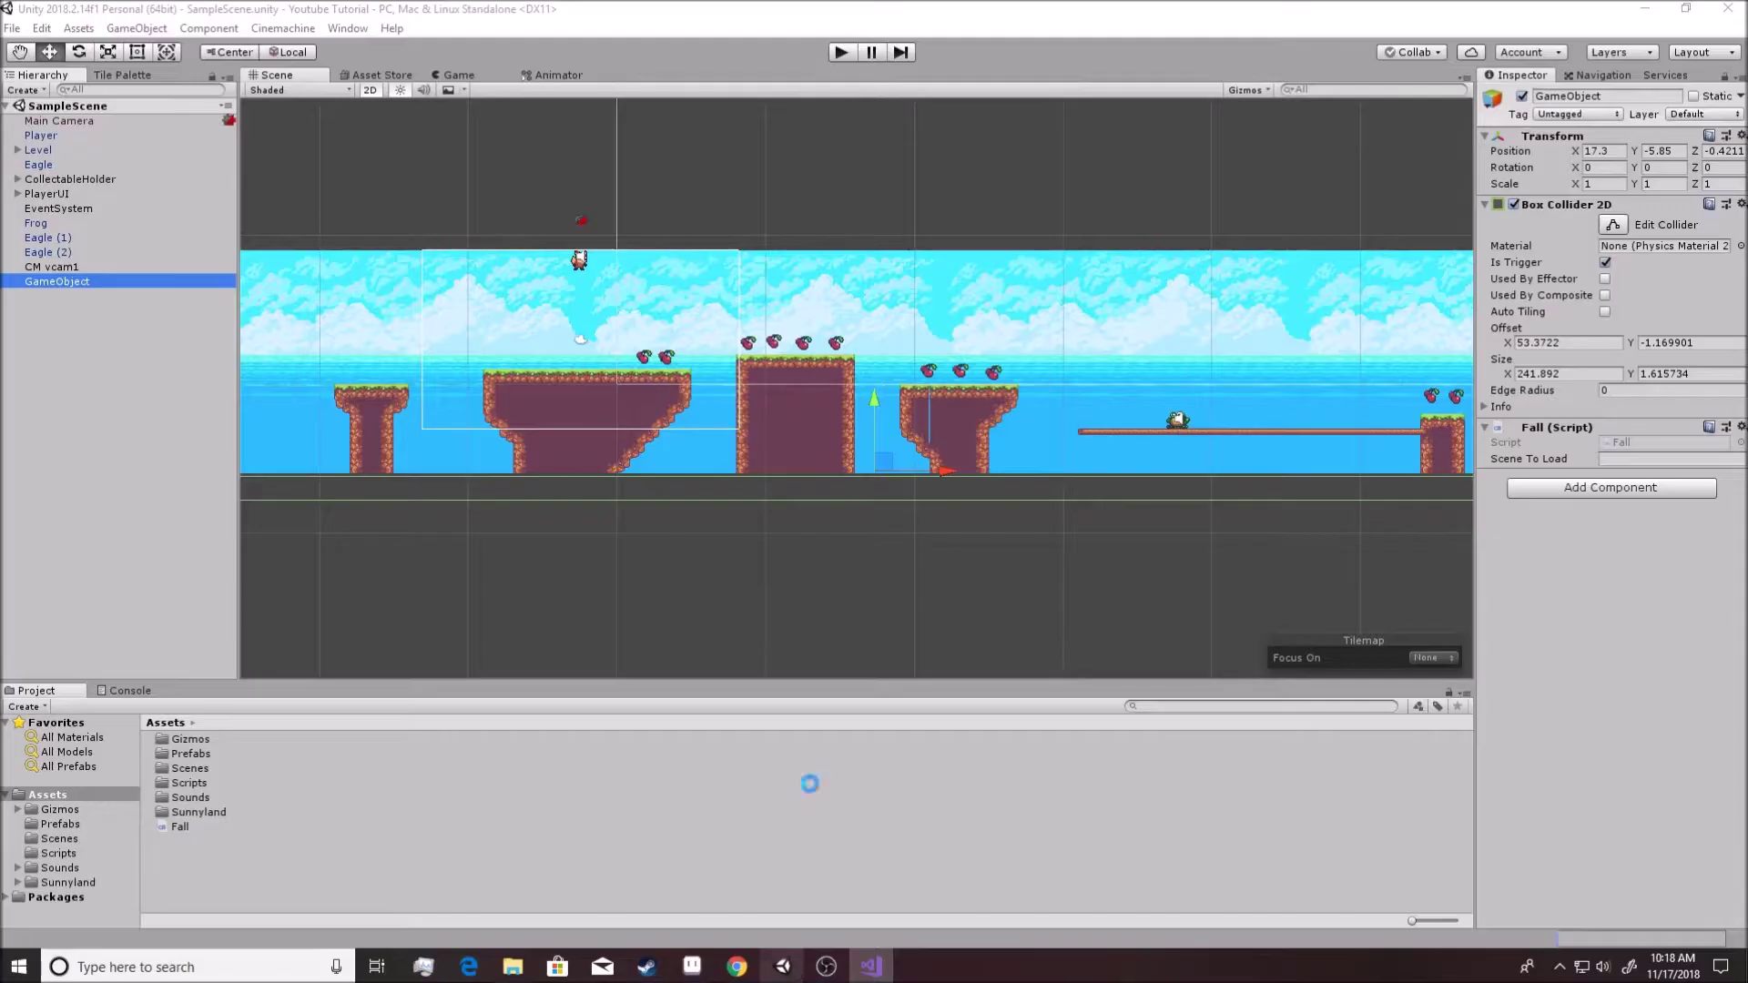
{"action": "left_click", "coordinate": [11, 28]}
{"action": "mouse_move", "coordinate": [42, 28]}
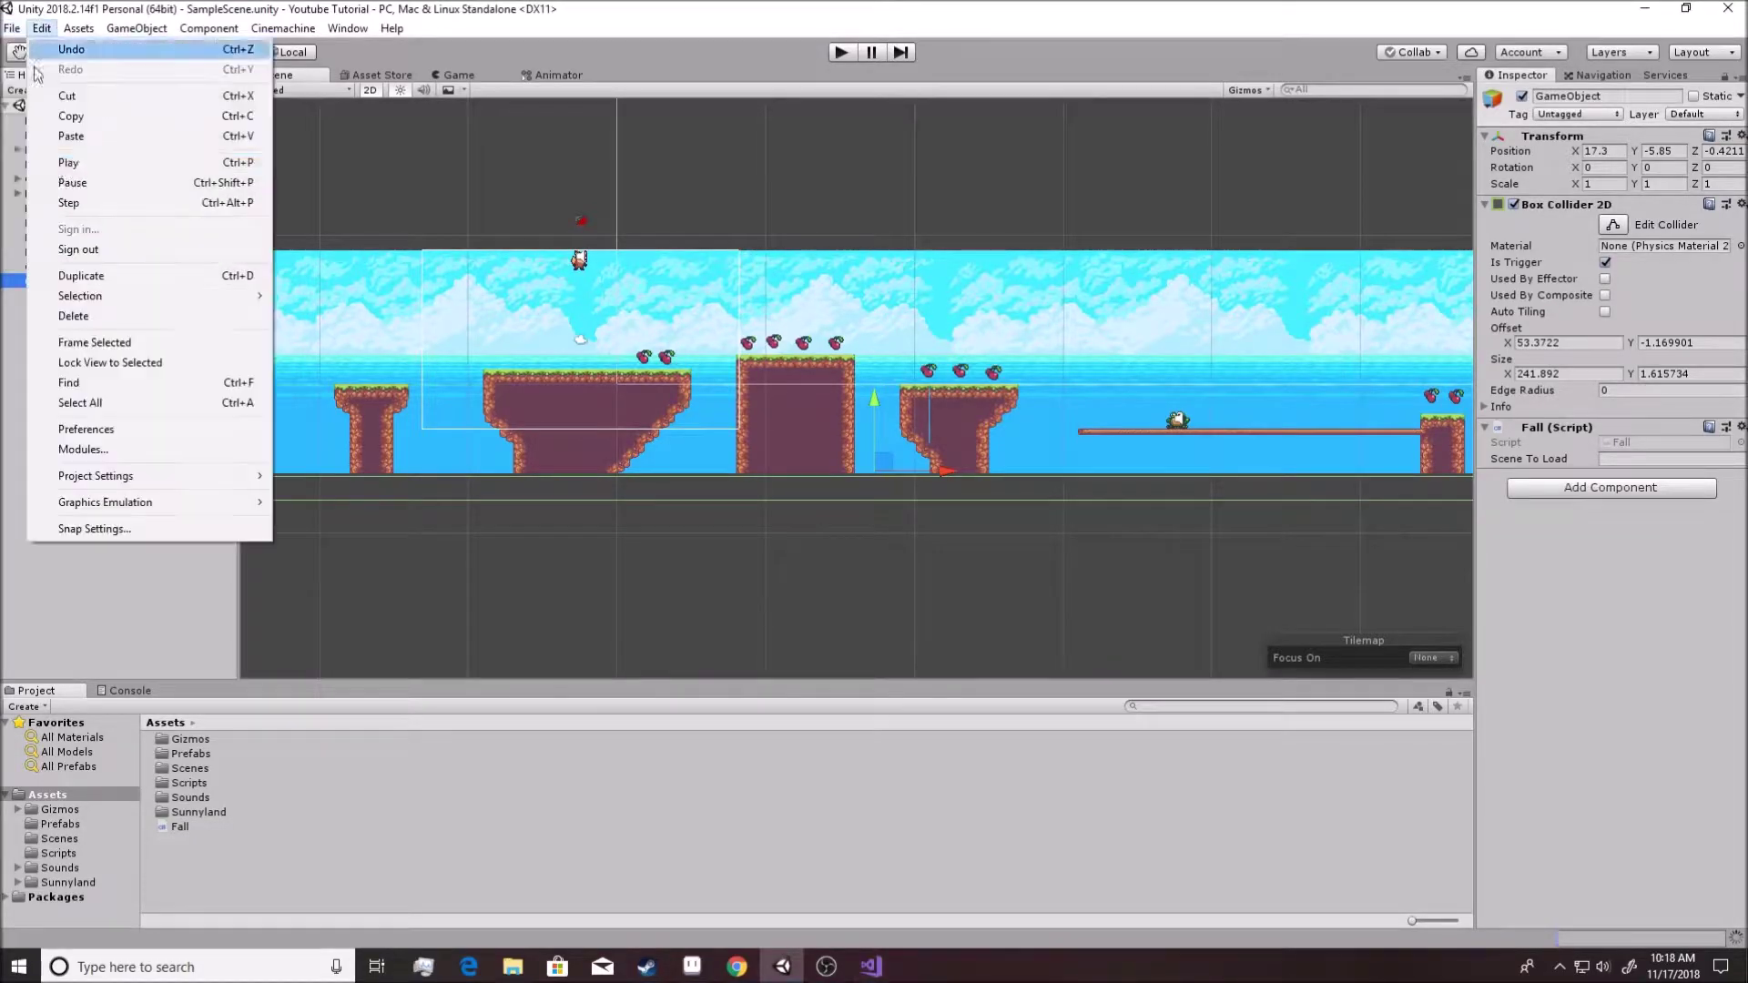
{"action": "left_click", "coordinate": [77, 207]}
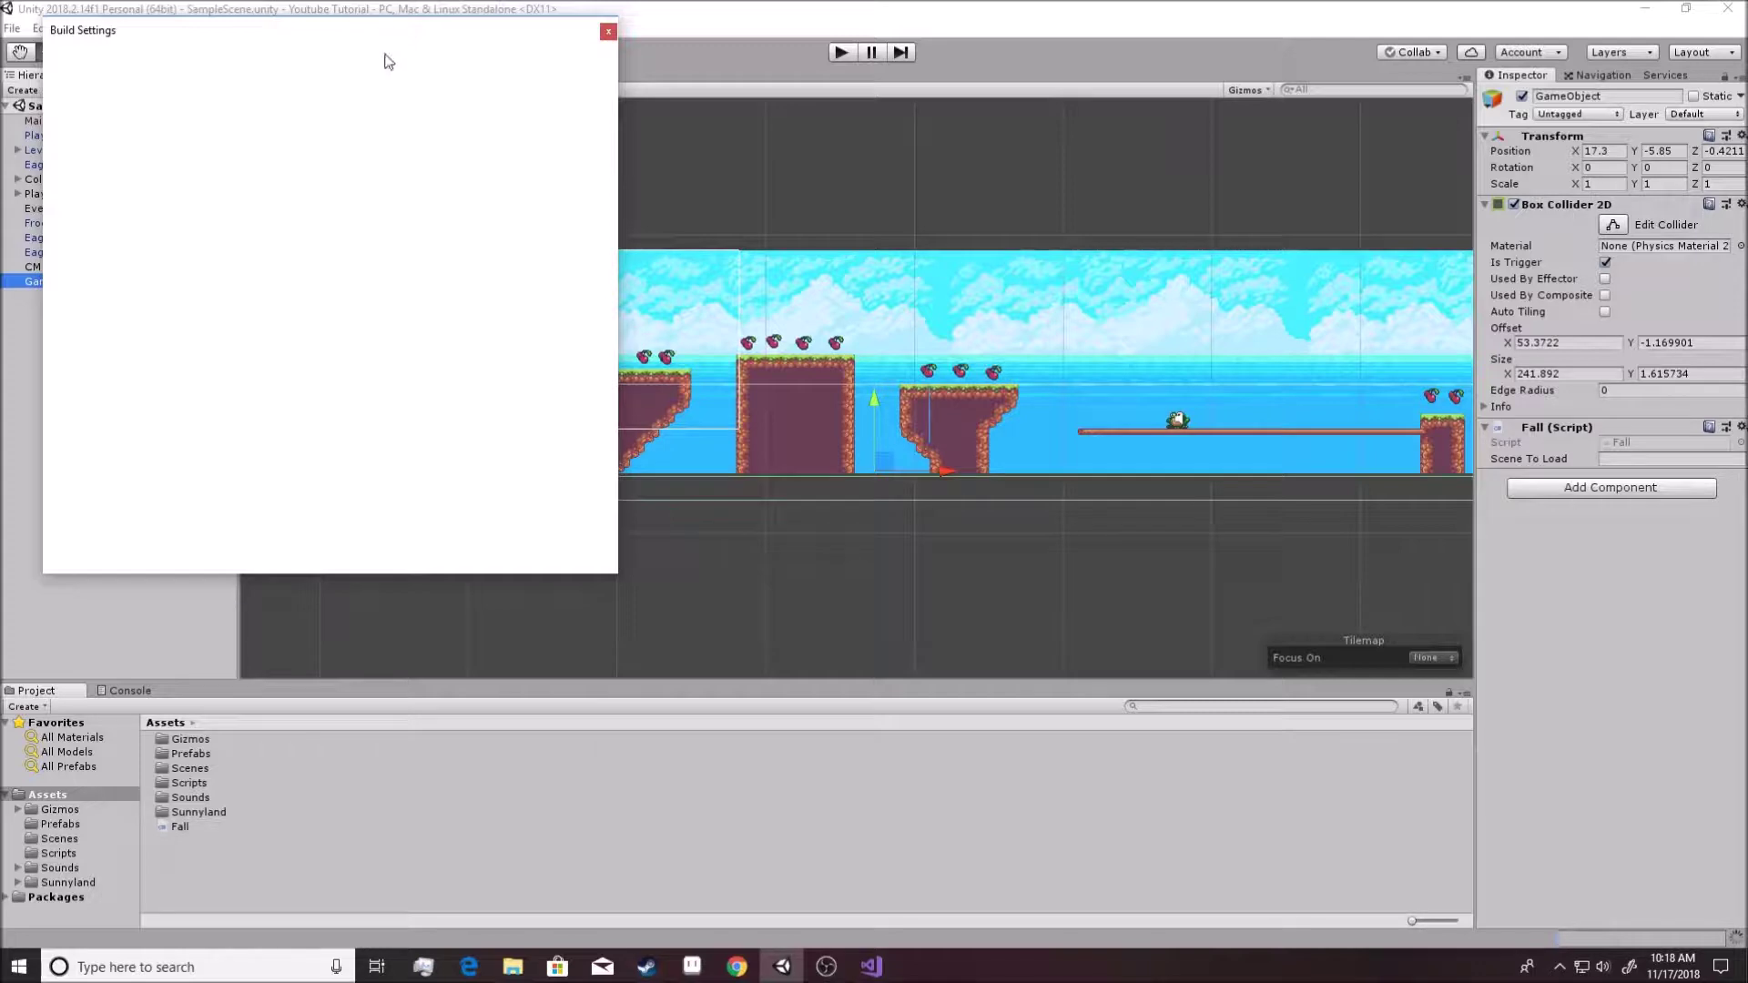
{"action": "left_click_drag", "start_coordinate": [338, 38], "coordinate": [458, 57]}
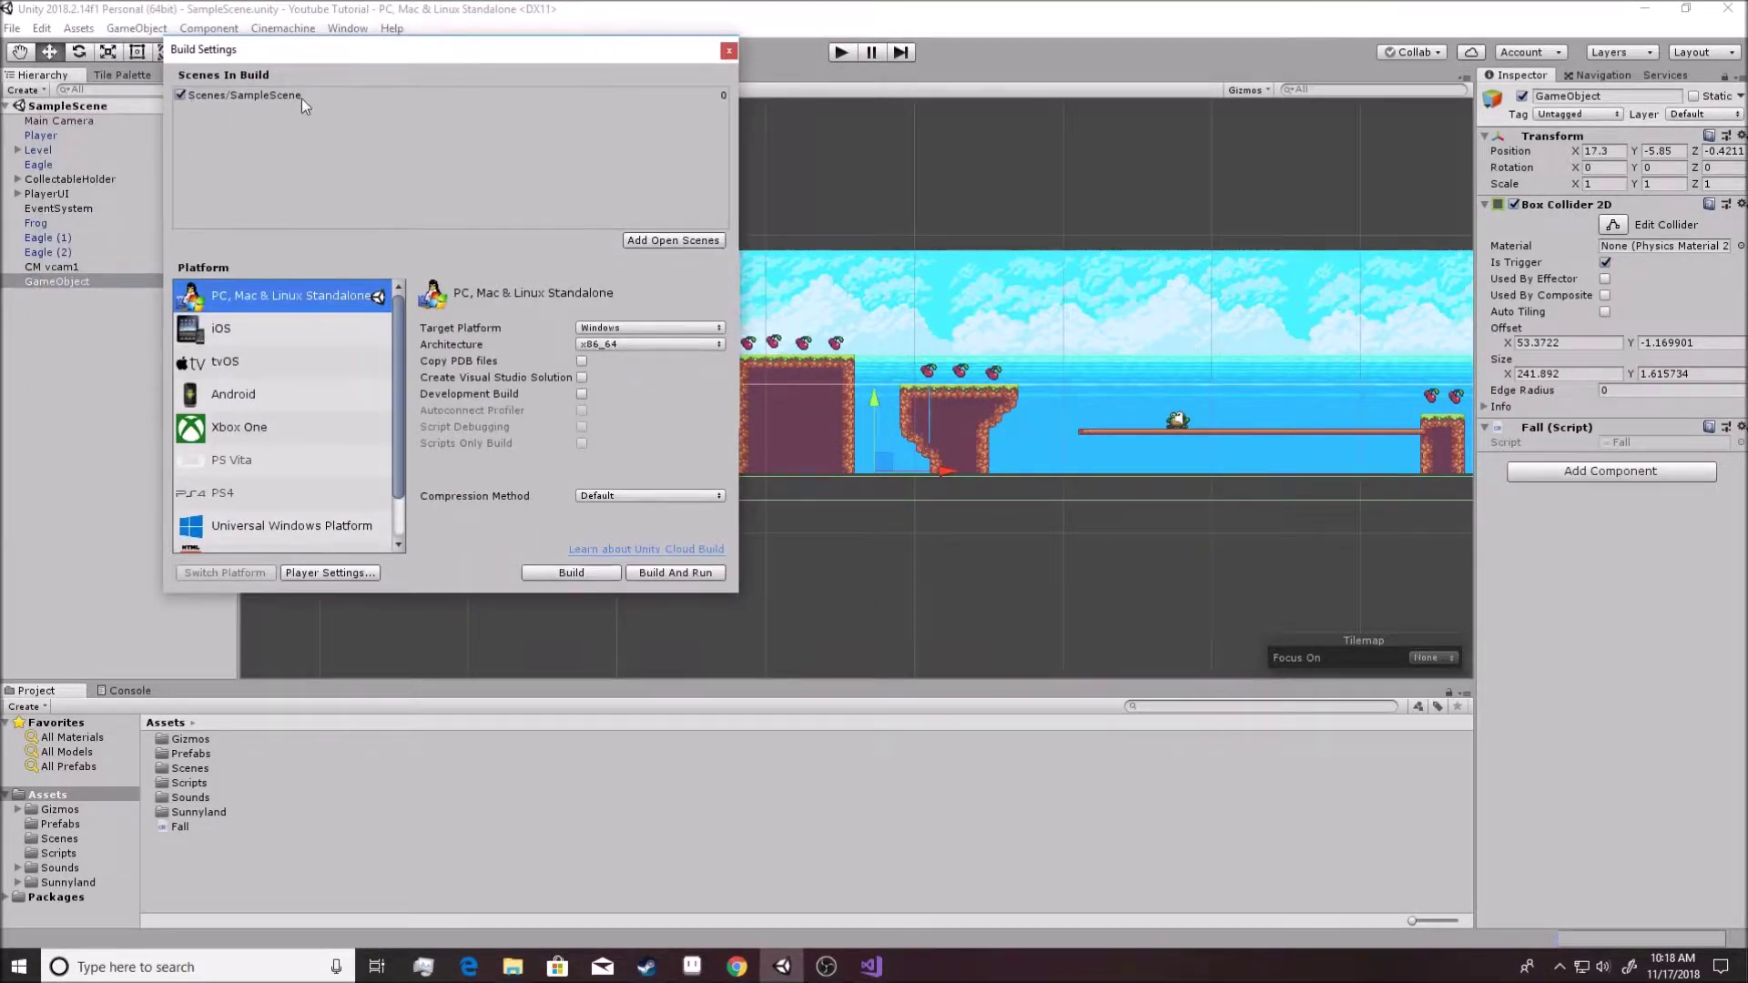
{"action": "left_click", "coordinate": [60, 838]}
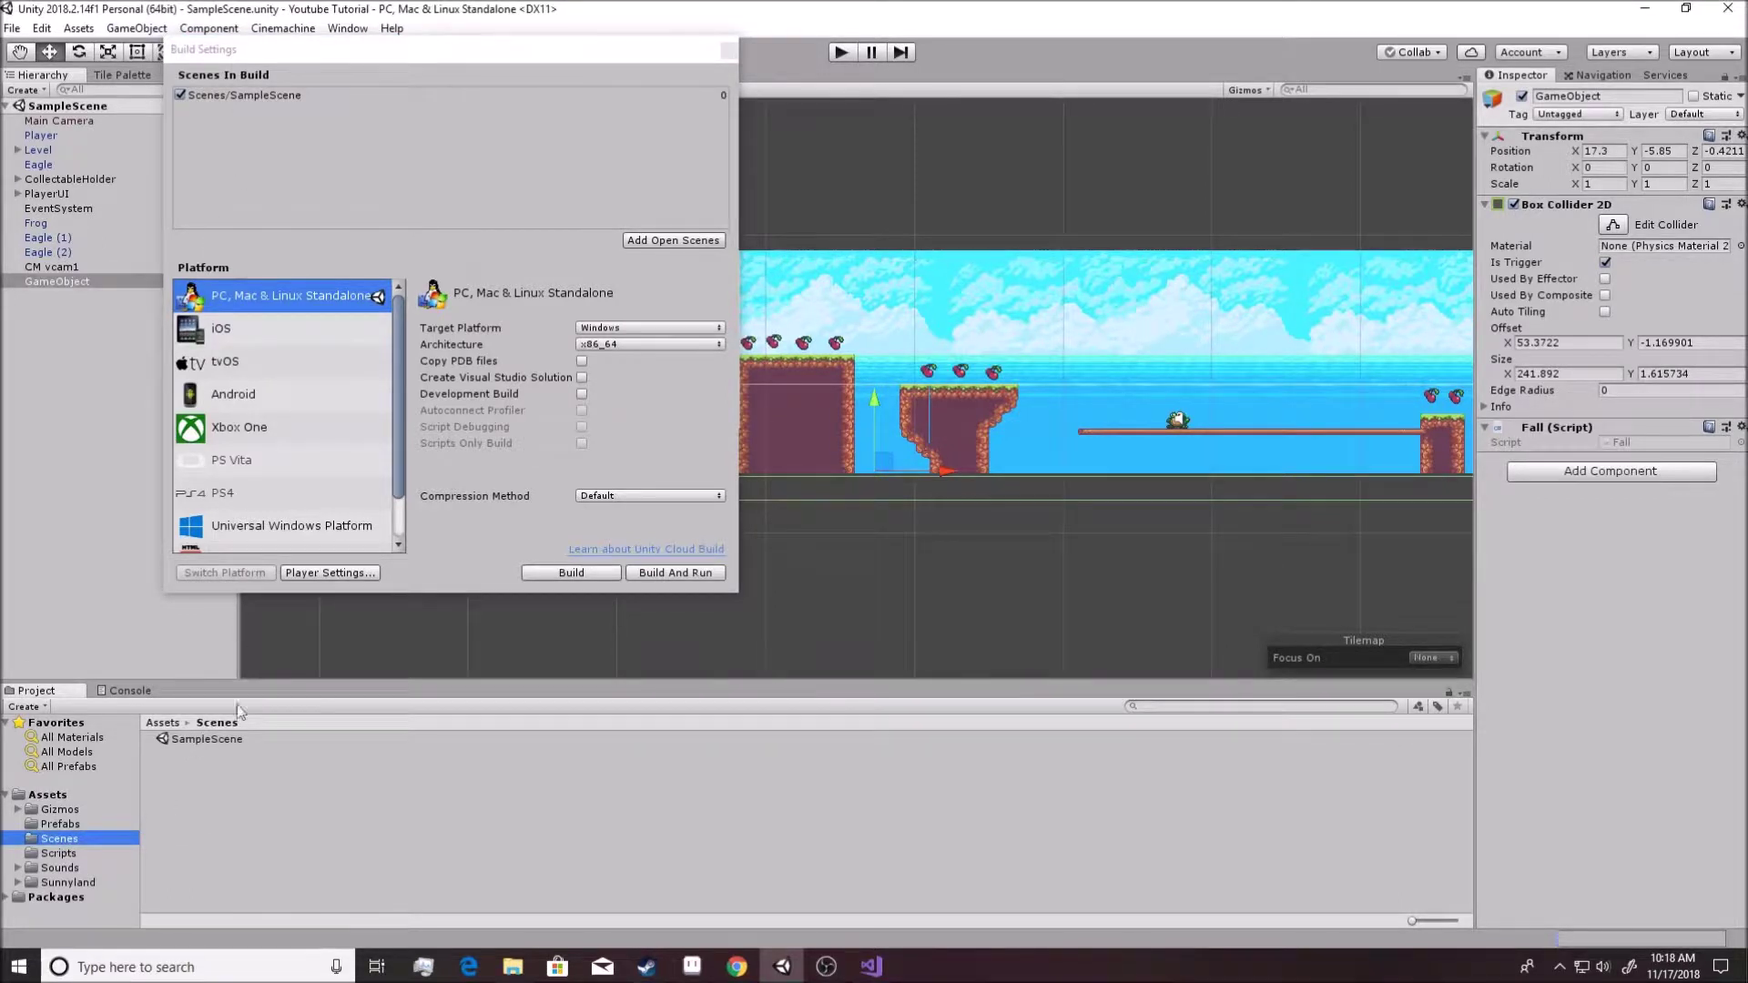
{"action": "left_click", "coordinate": [300, 96]}
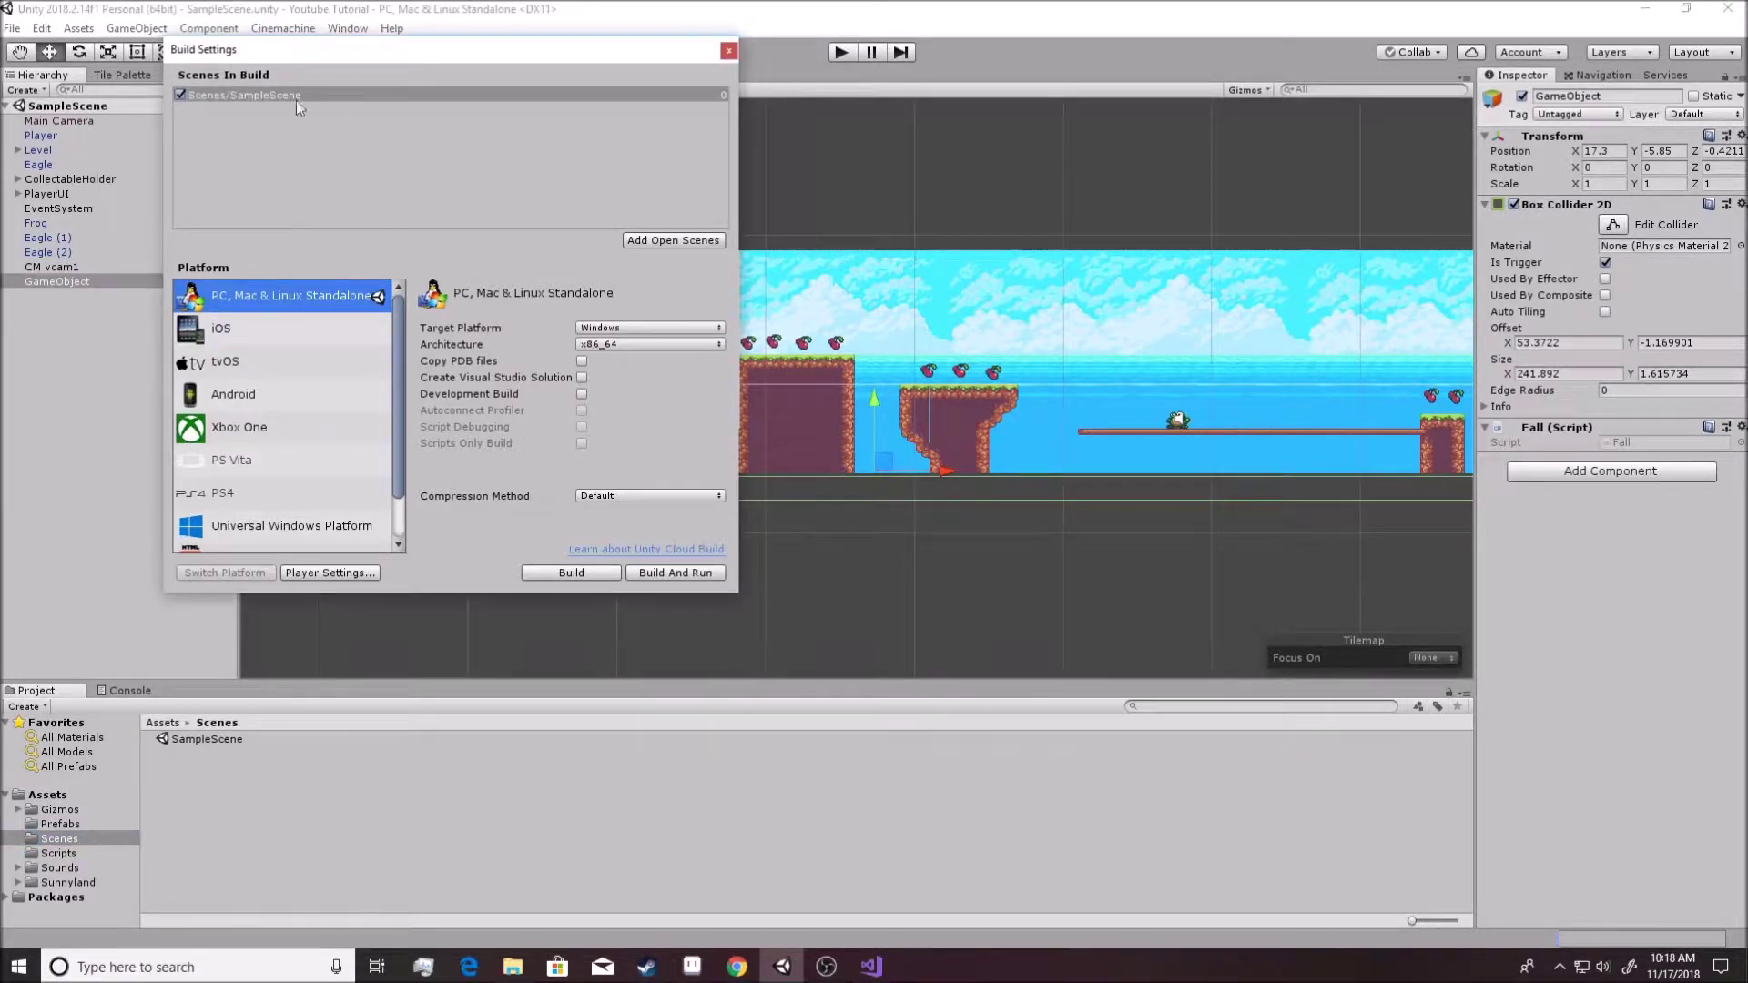
{"action": "left_click", "coordinate": [728, 50]}
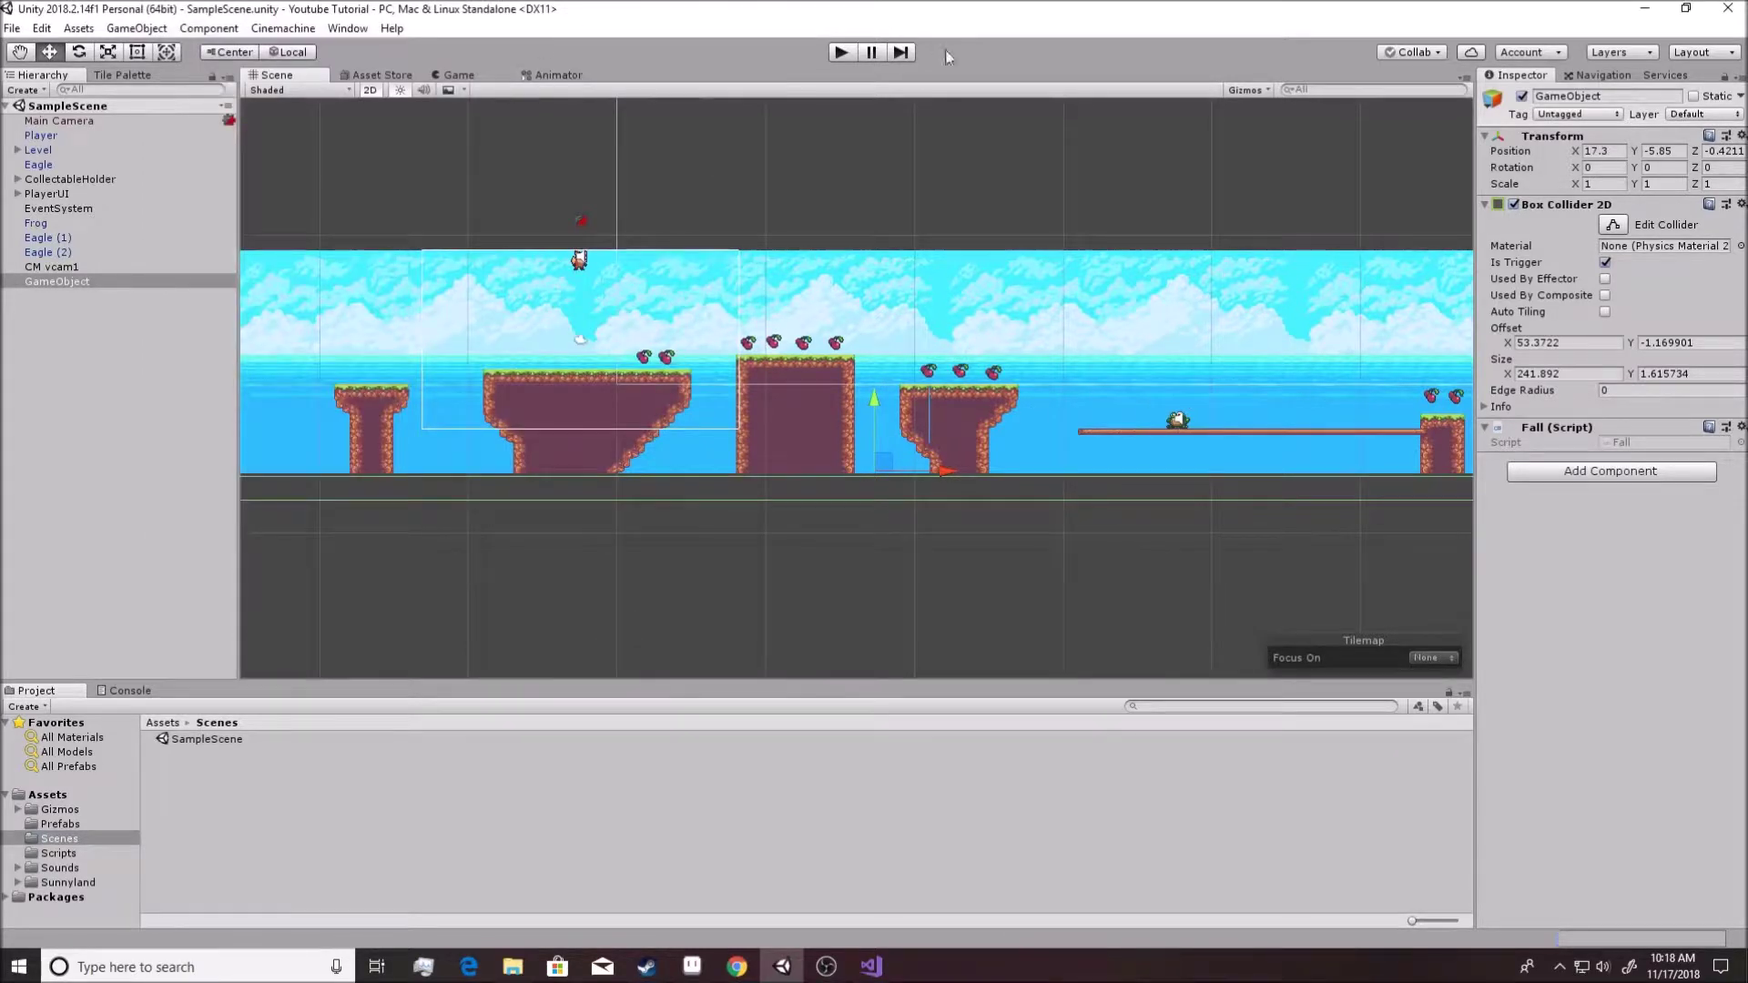
{"action": "left_click", "coordinate": [843, 52]}
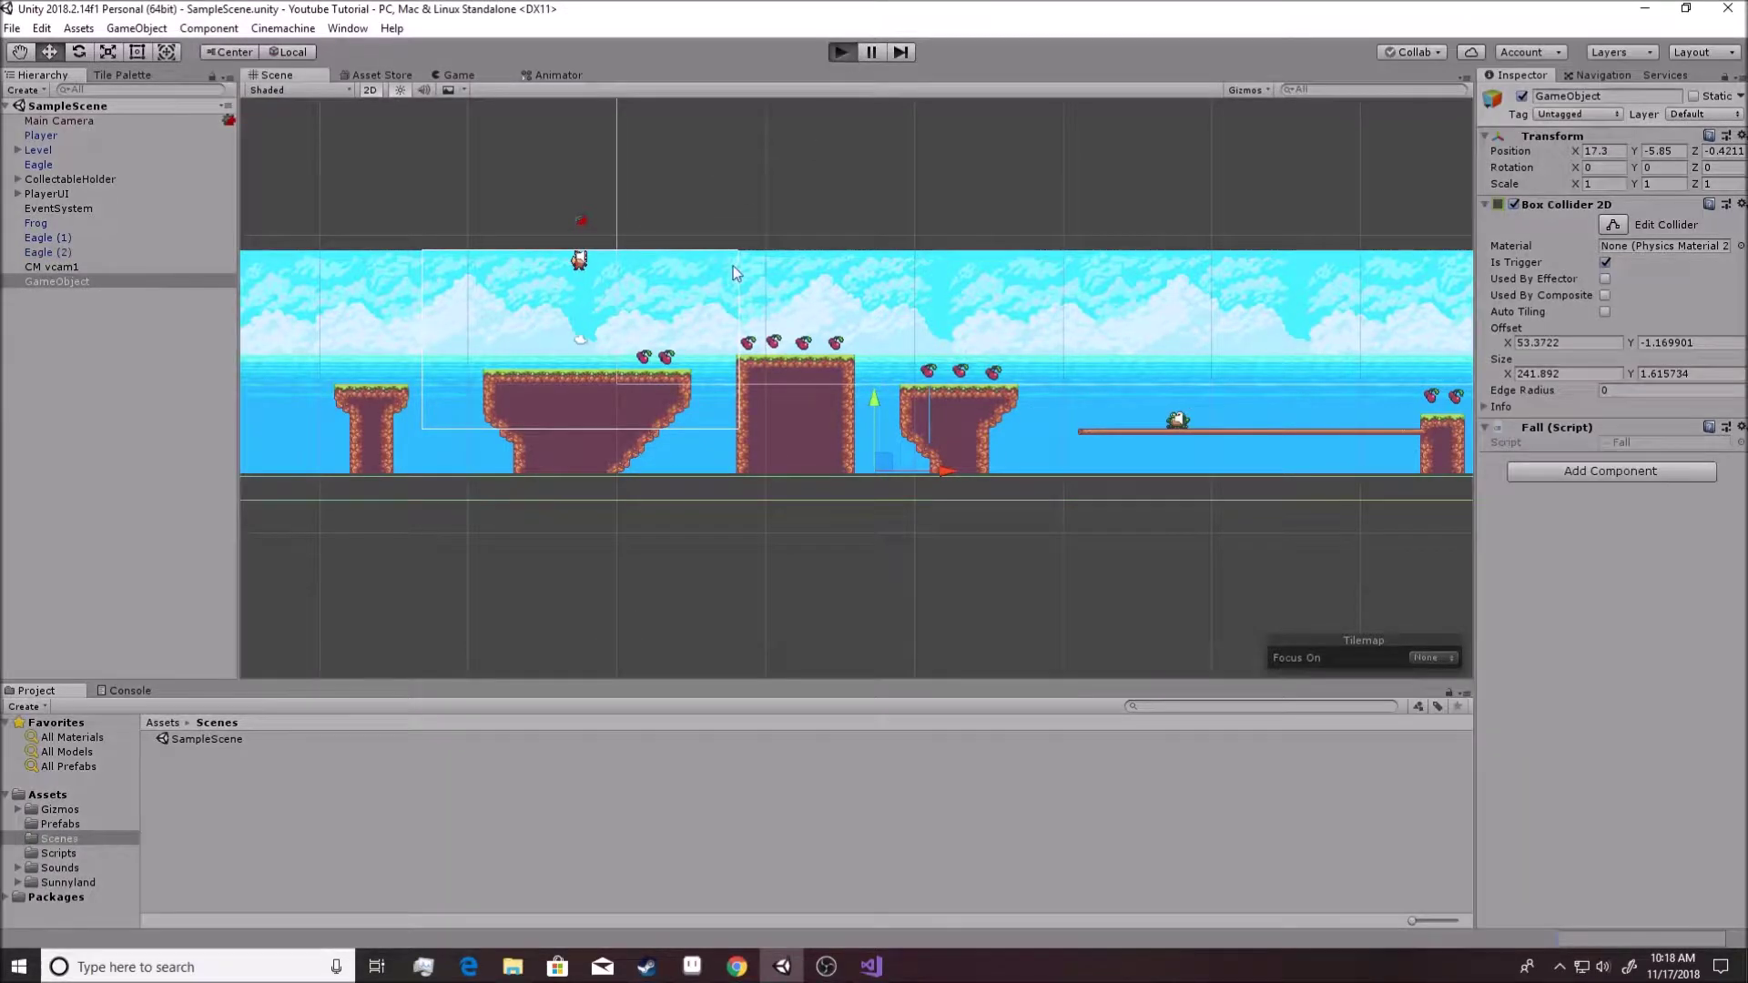
{"action": "key", "text": "Right"}
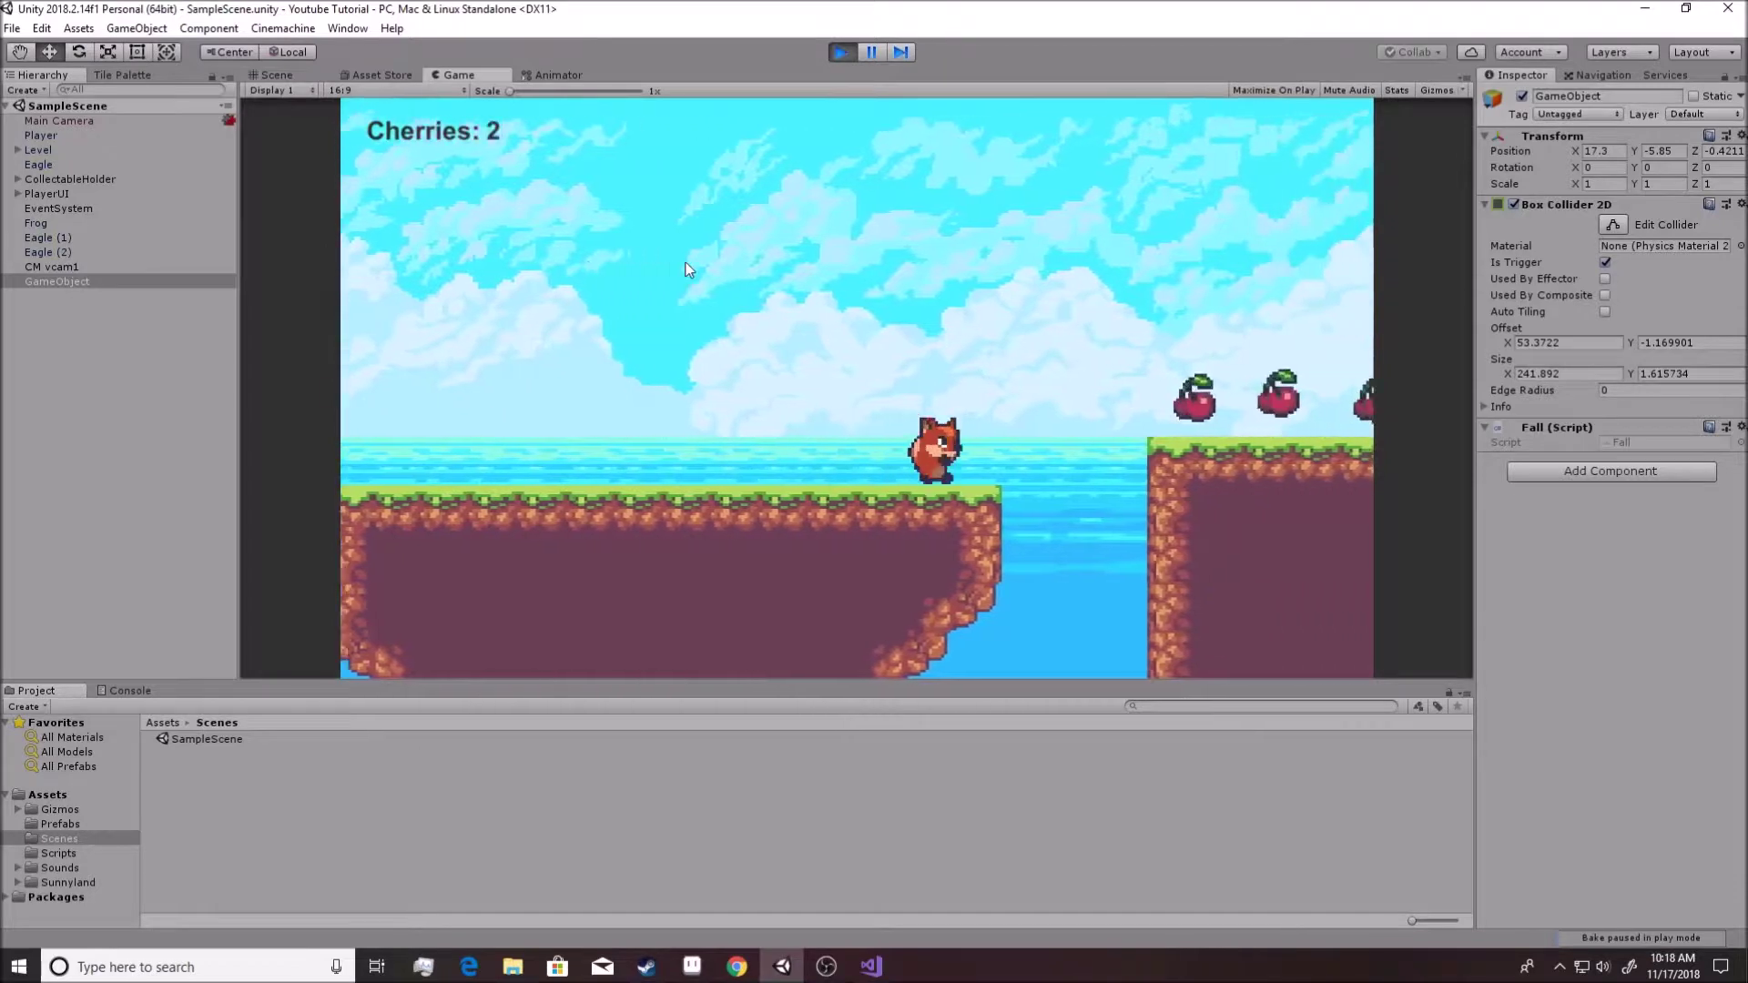
{"action": "key", "text": "Right"}
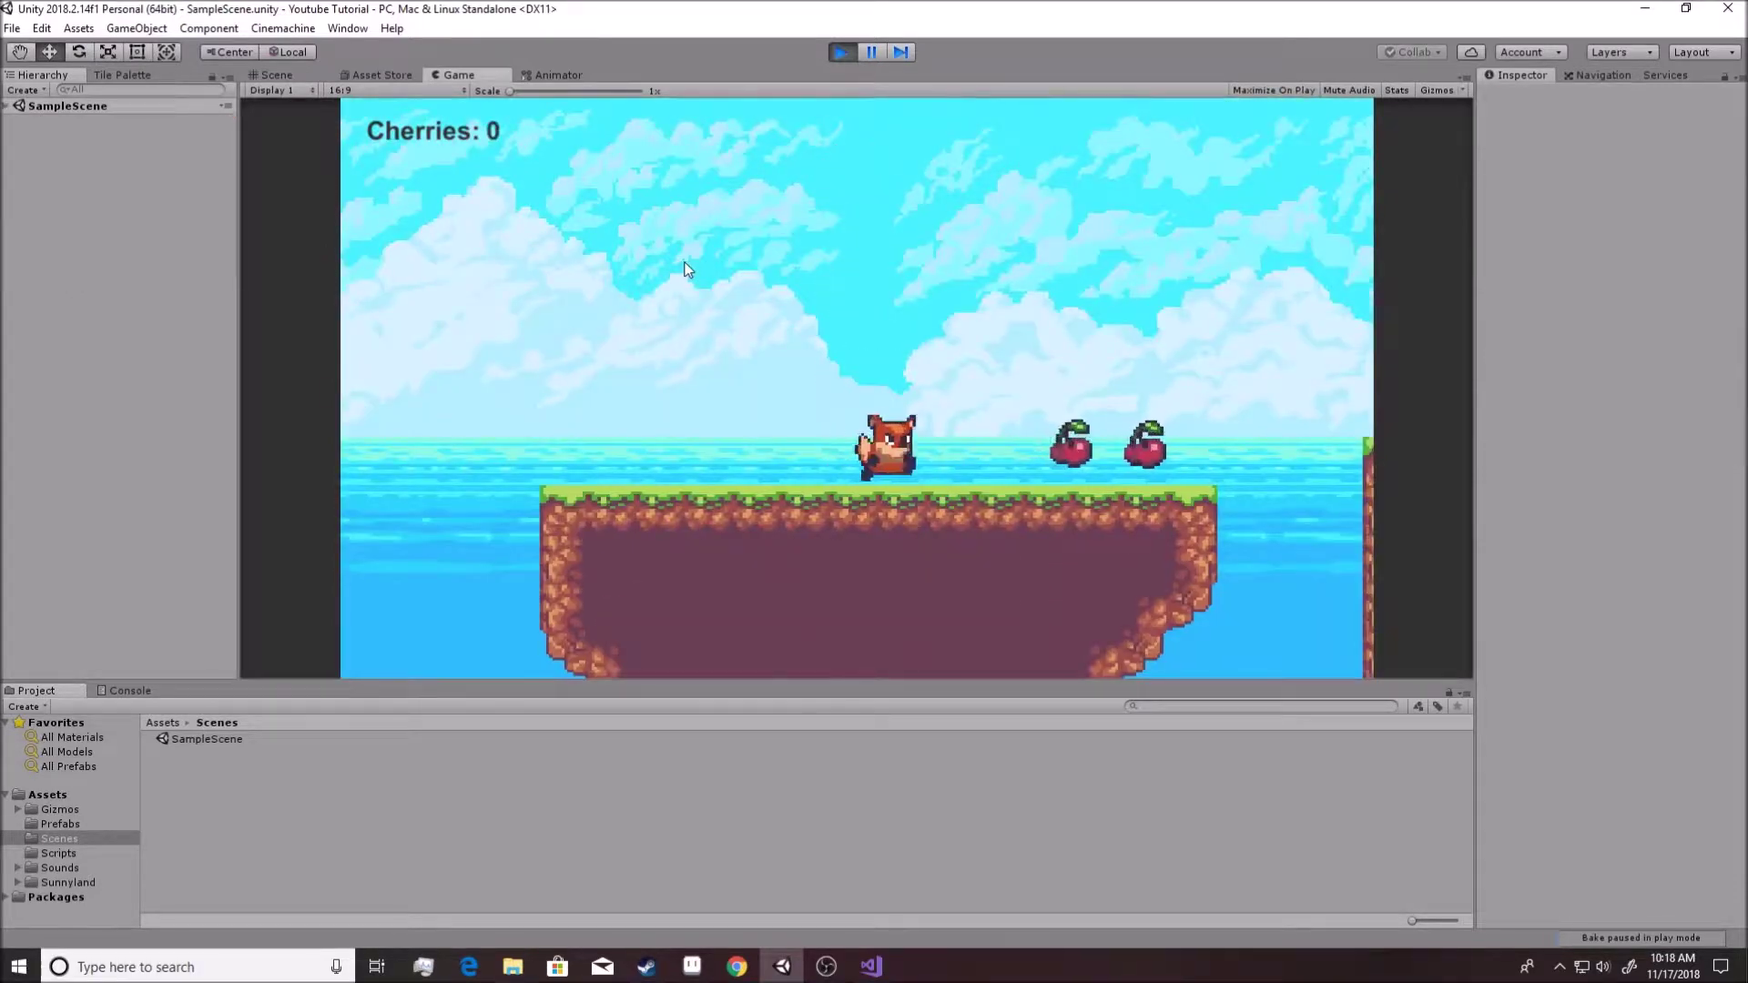
{"action": "key", "text": "Right"}
{"action": "key", "text": "ctrl+p"}
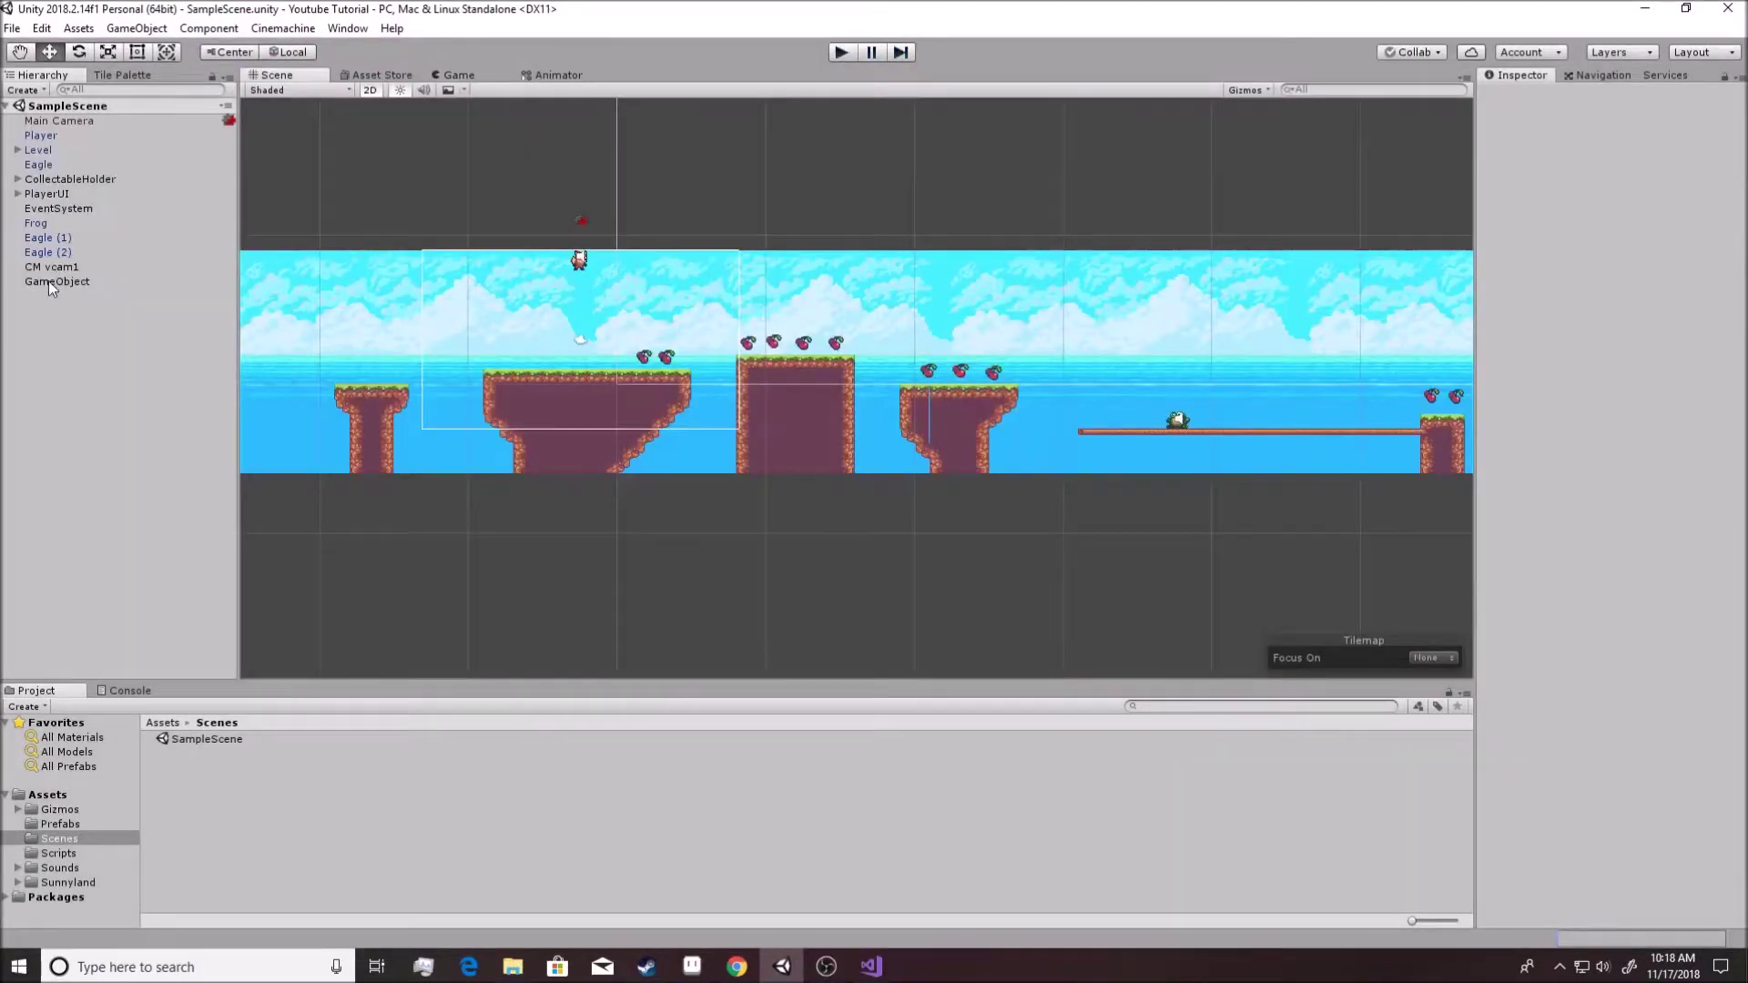
Lower the fall-trigger GameObject to Y -10.99 beneath the level.
{"action": "left_click", "coordinate": [50, 283]}
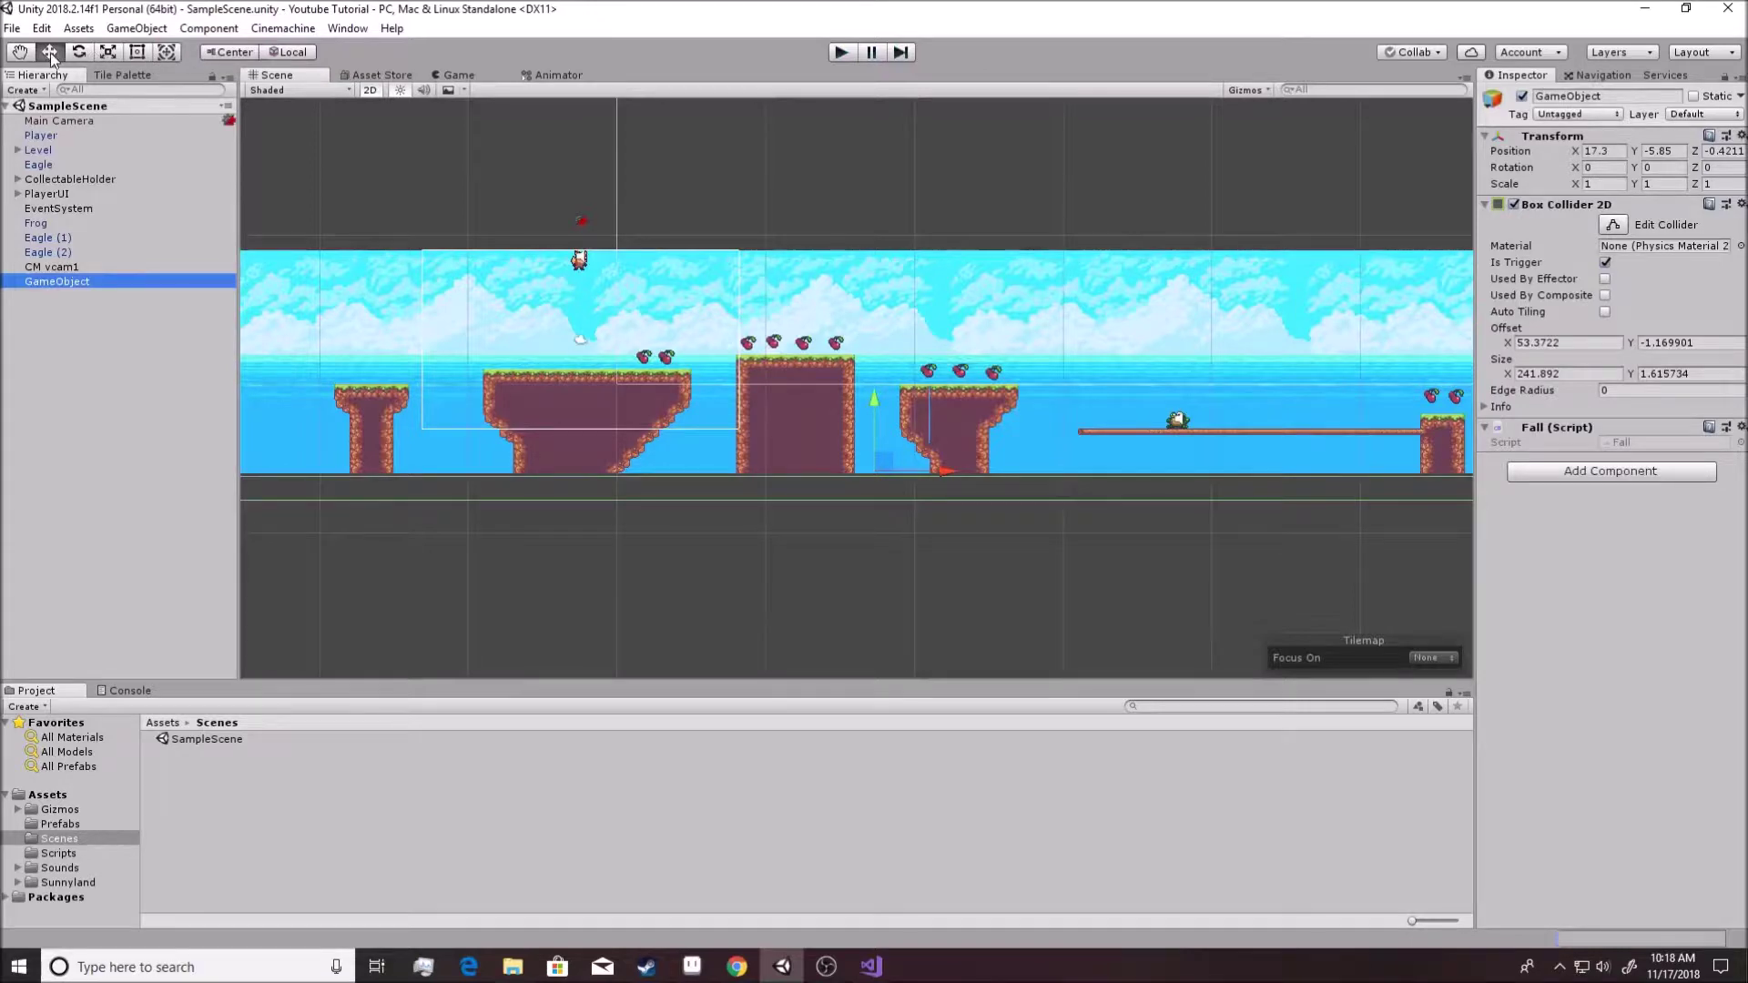
{"action": "left_click_drag", "start_coordinate": [885, 462], "coordinate": [888, 548]}
{"action": "scroll", "coordinate": [884, 528], "scroll_direction": "down", "scroll_amount": 2}
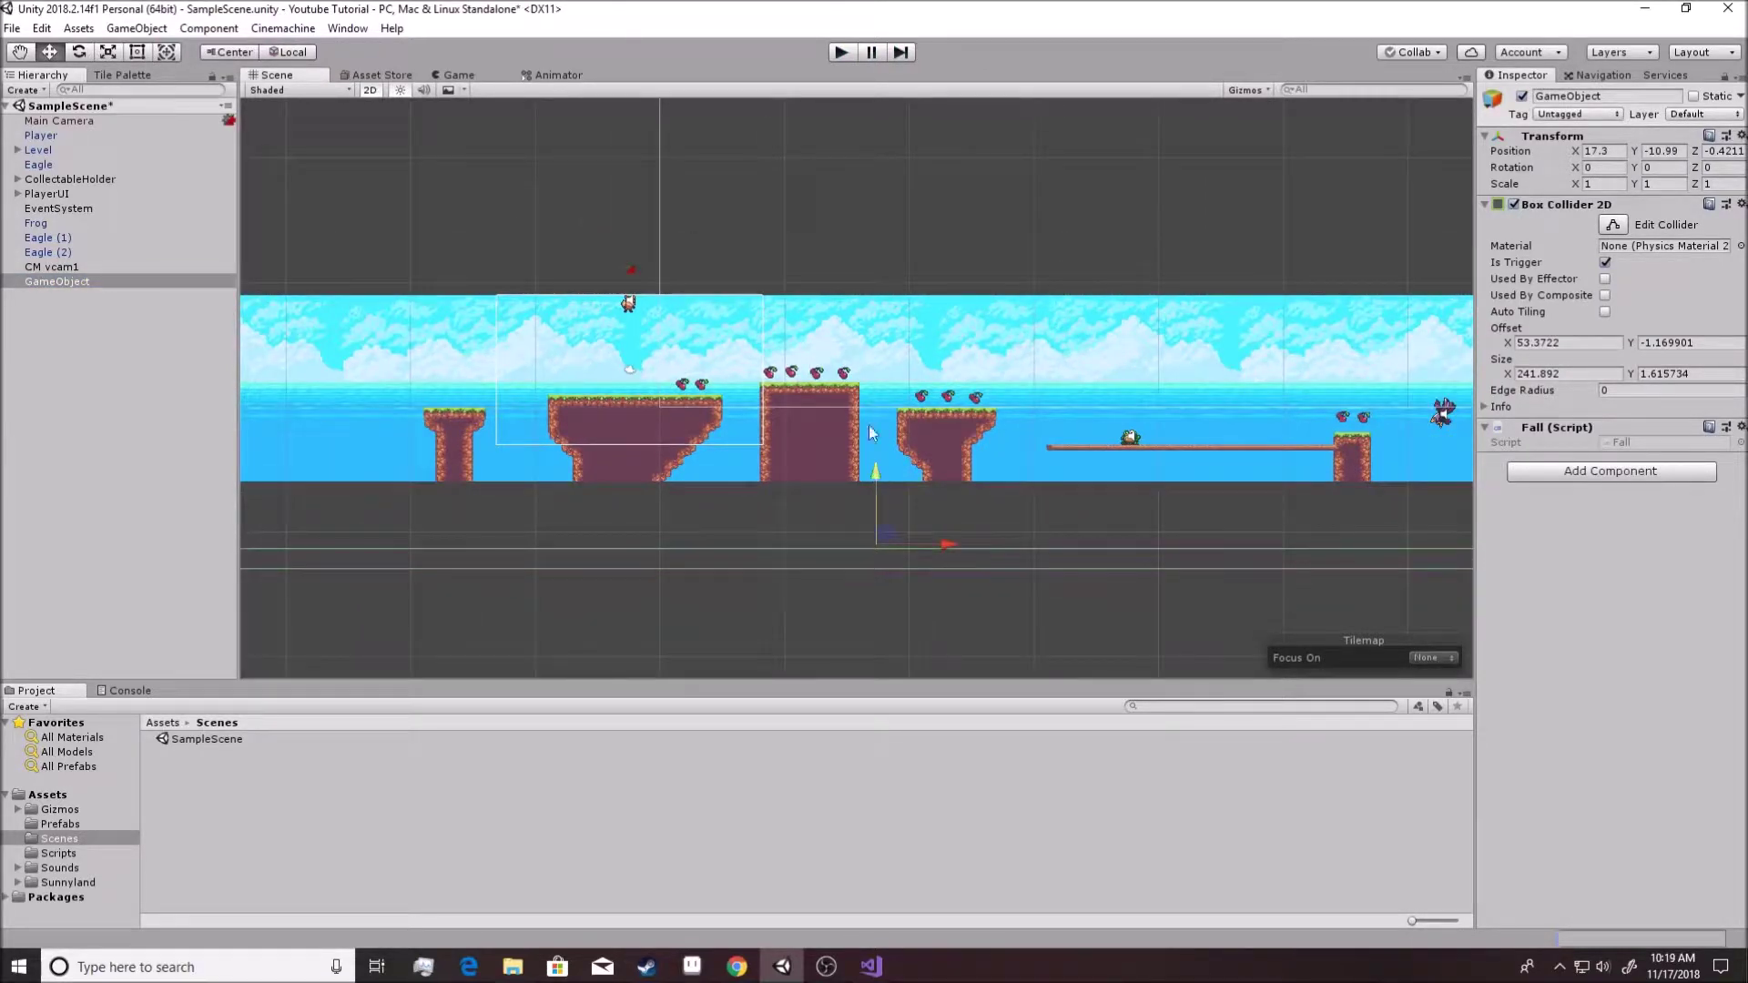
Play-test the level, running and jumping the fox to collect 9 cherries, then stop.
{"action": "left_click", "coordinate": [836, 55]}
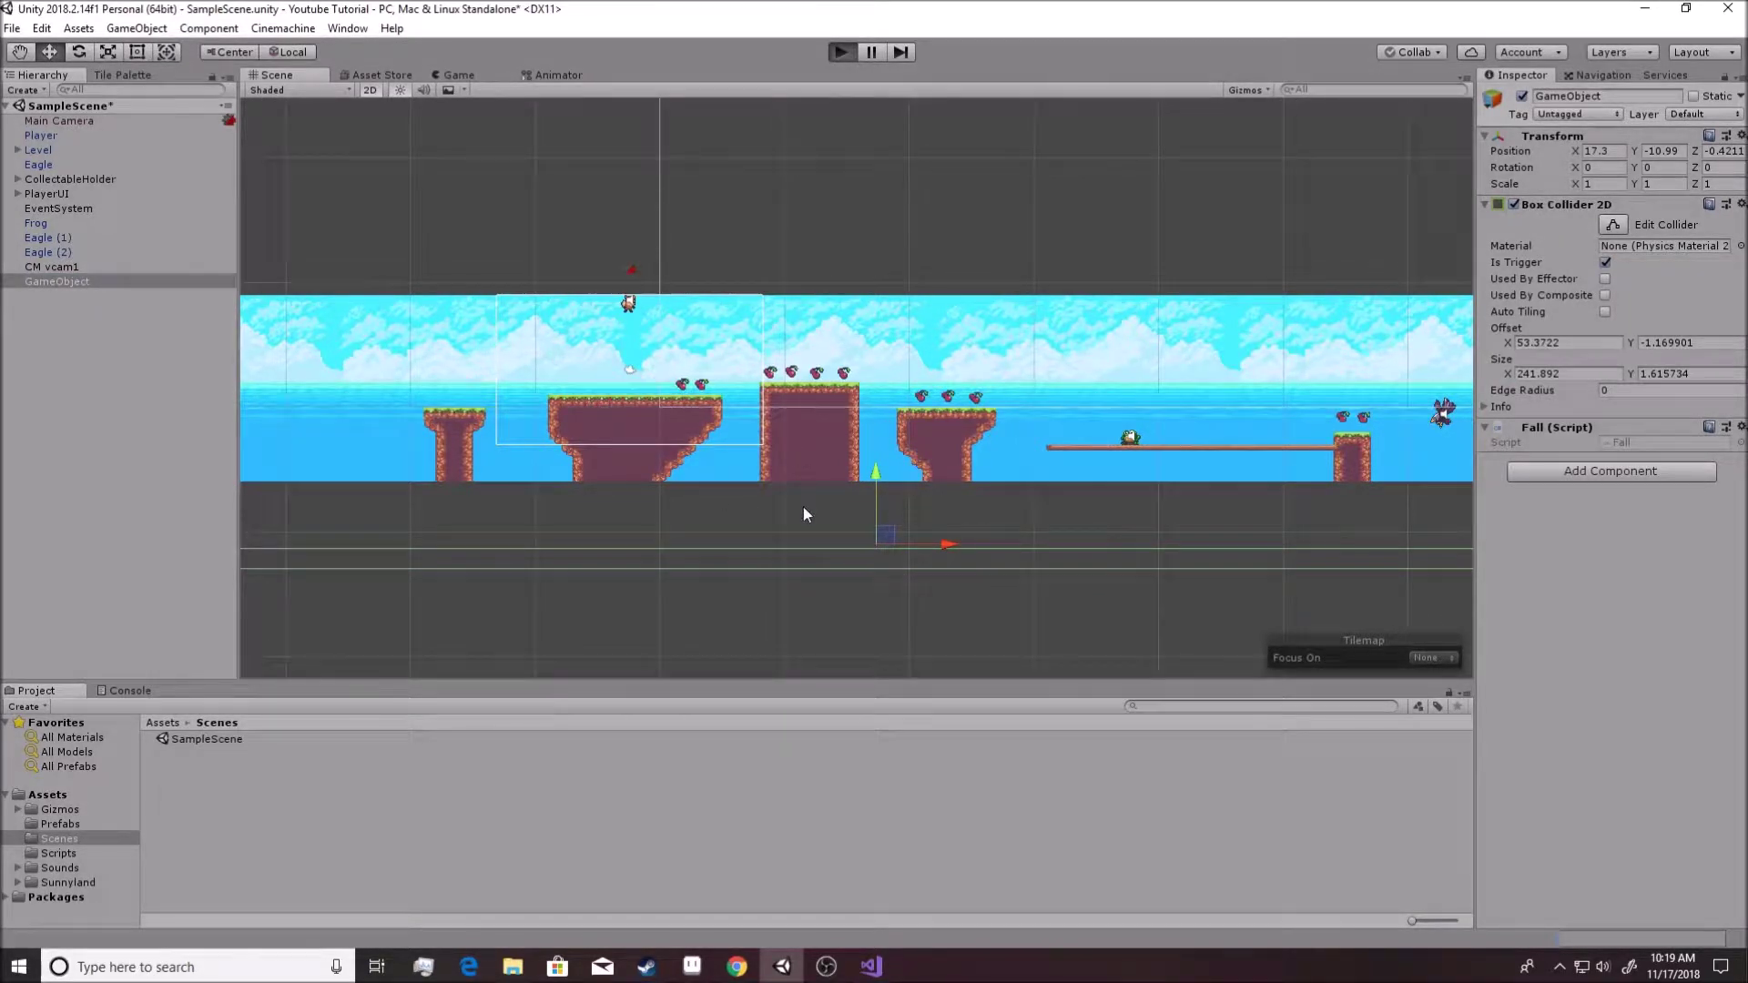
{"action": "key", "text": "Right"}
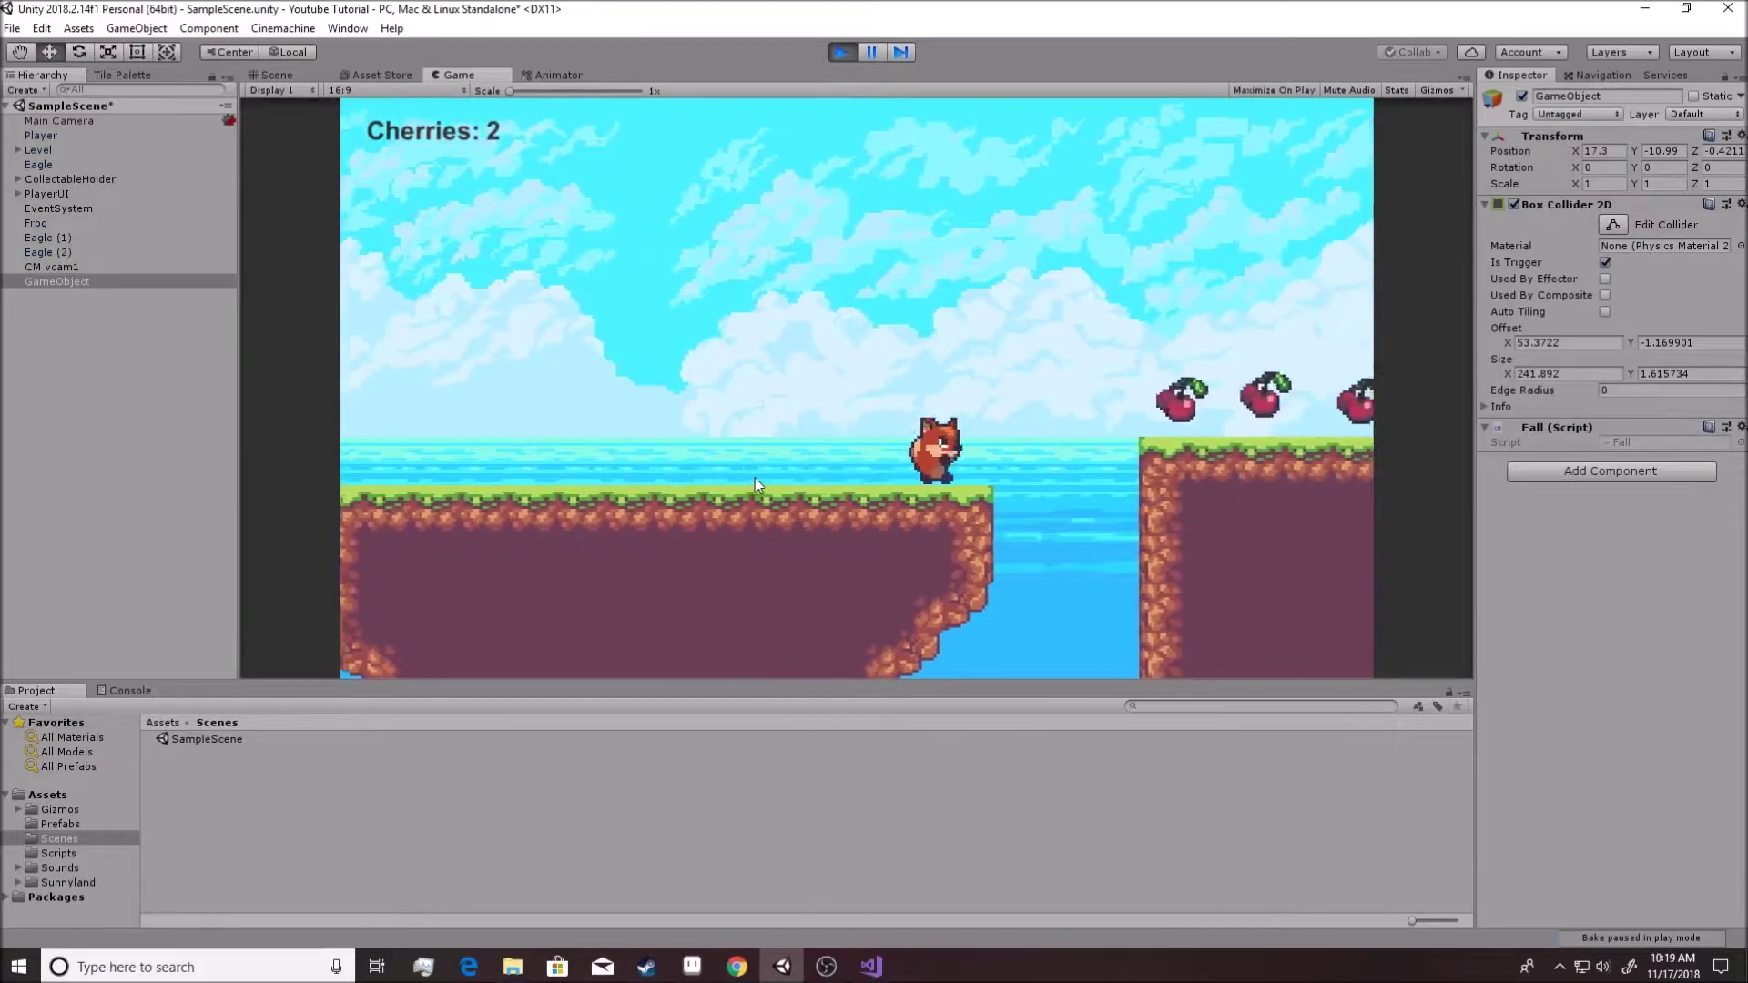
{"action": "key", "text": "space"}
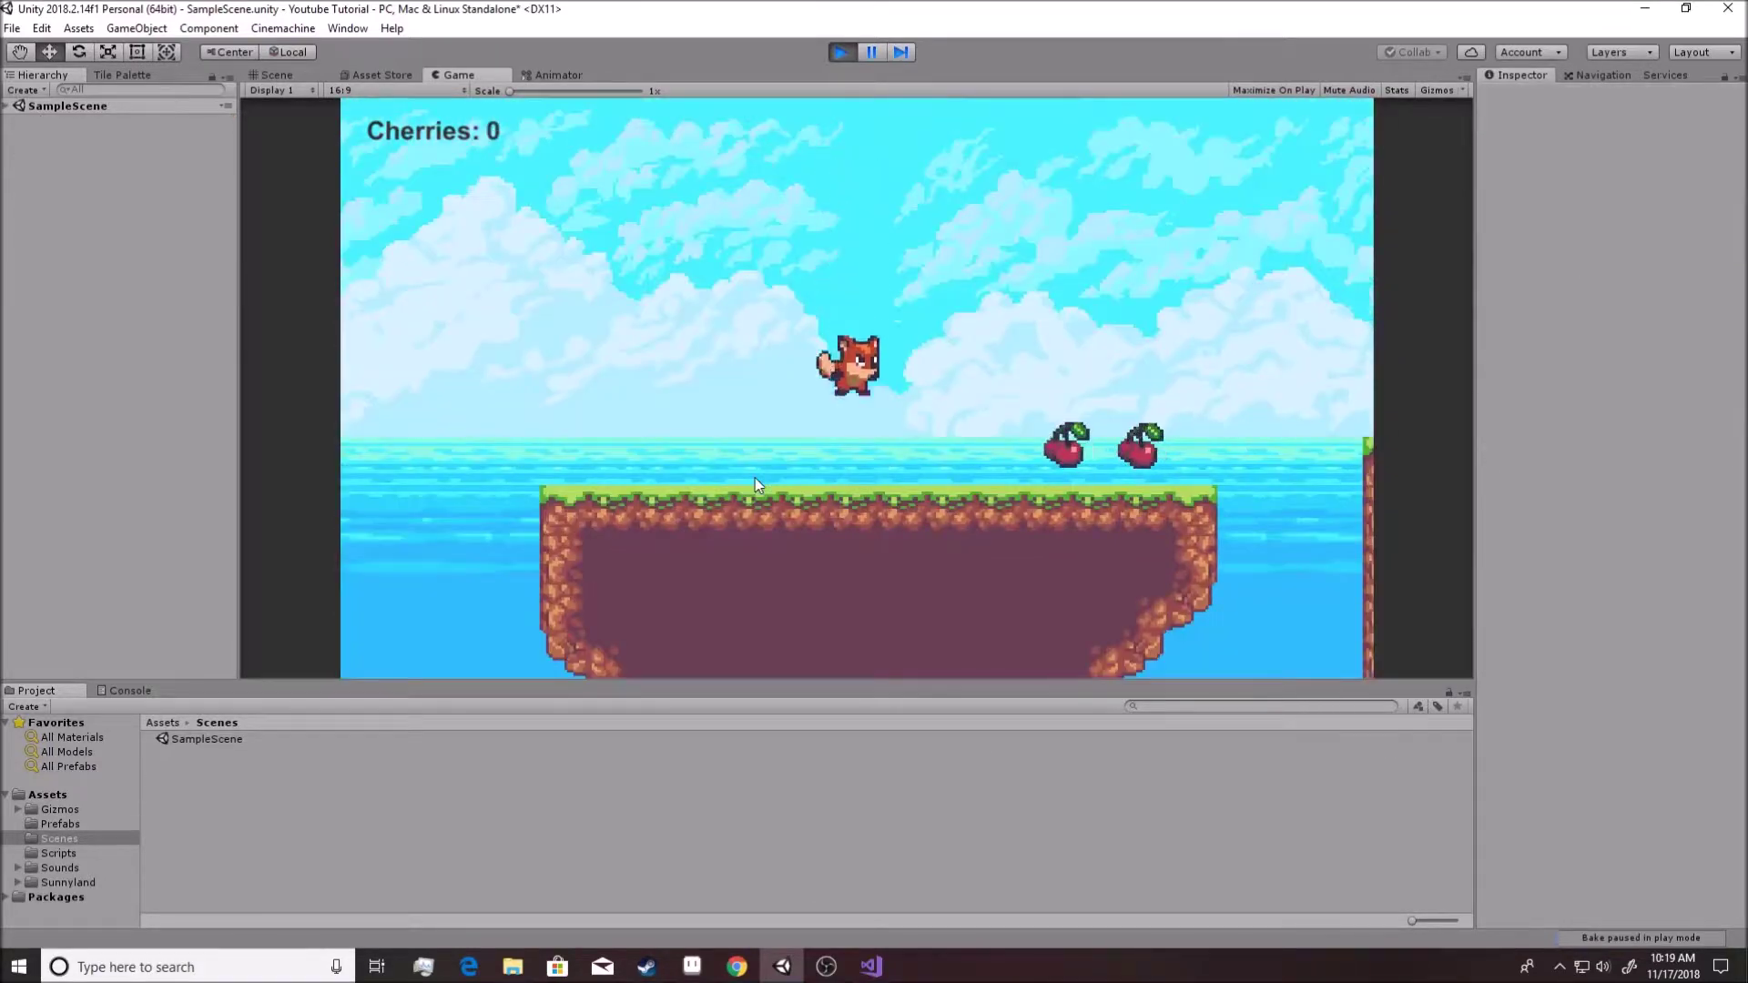
{"action": "key", "text": "Right"}
{"action": "key", "text": "space"}
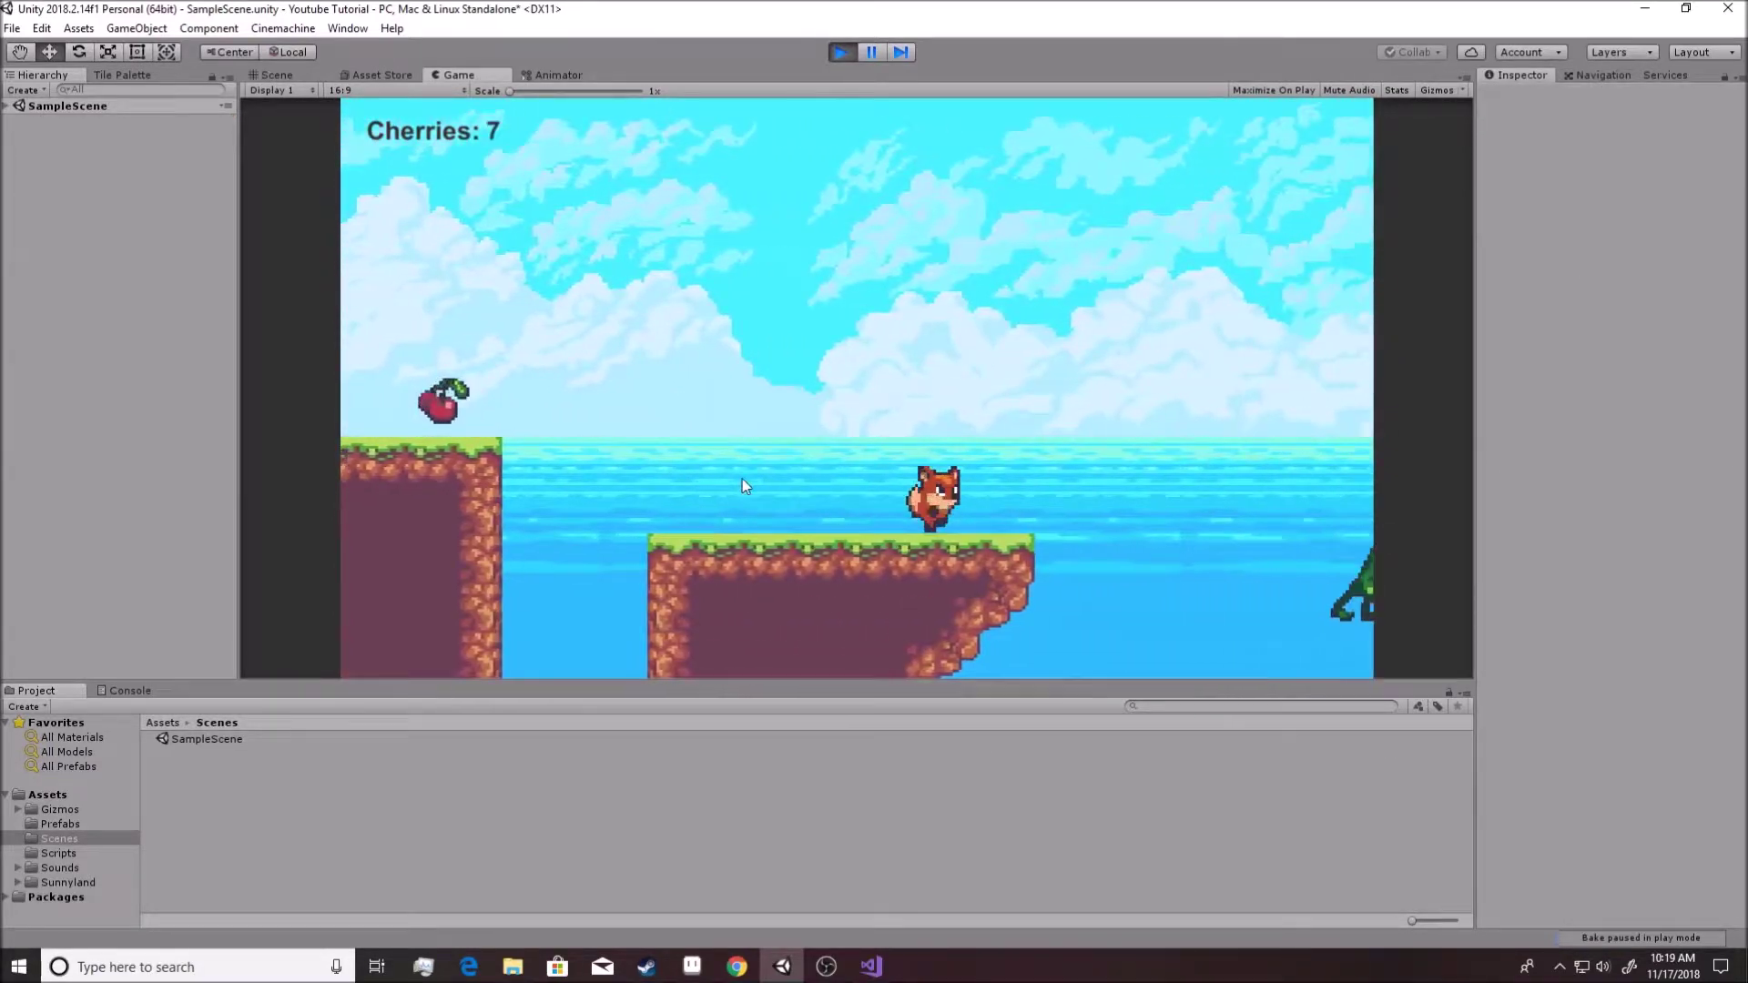
{"action": "key", "text": "space"}
{"action": "key", "text": "space"}
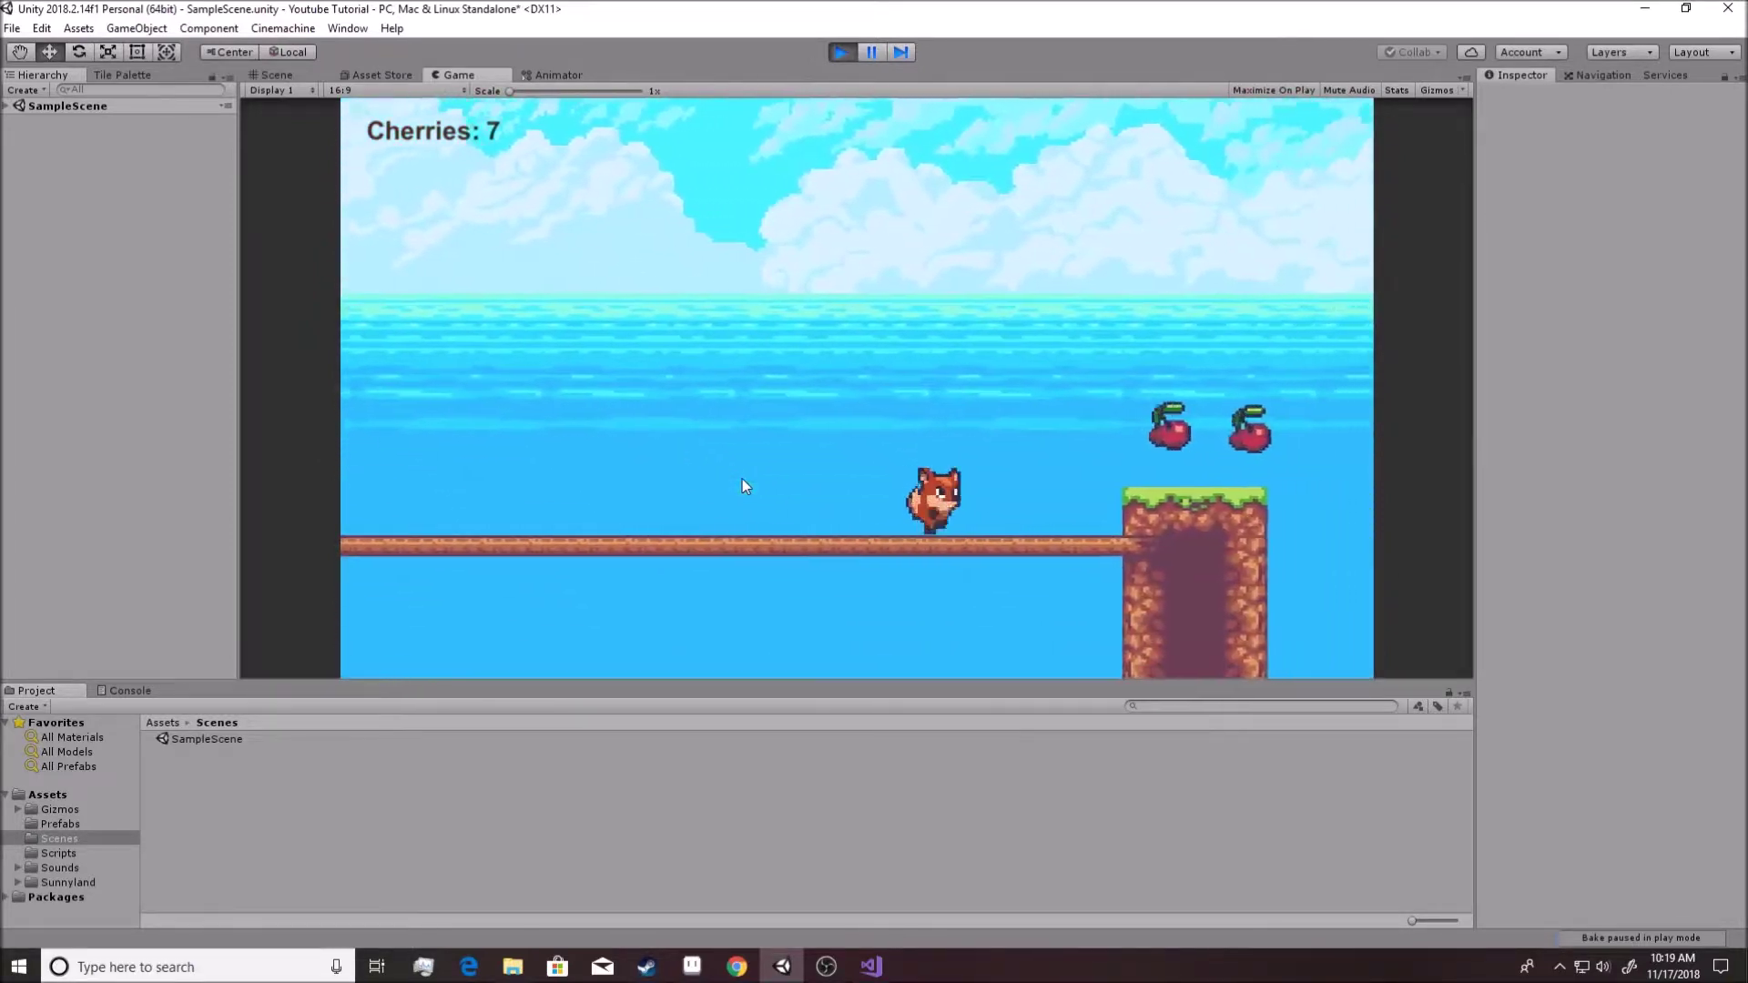
{"action": "key", "text": "space"}
{"action": "key", "text": "space"}
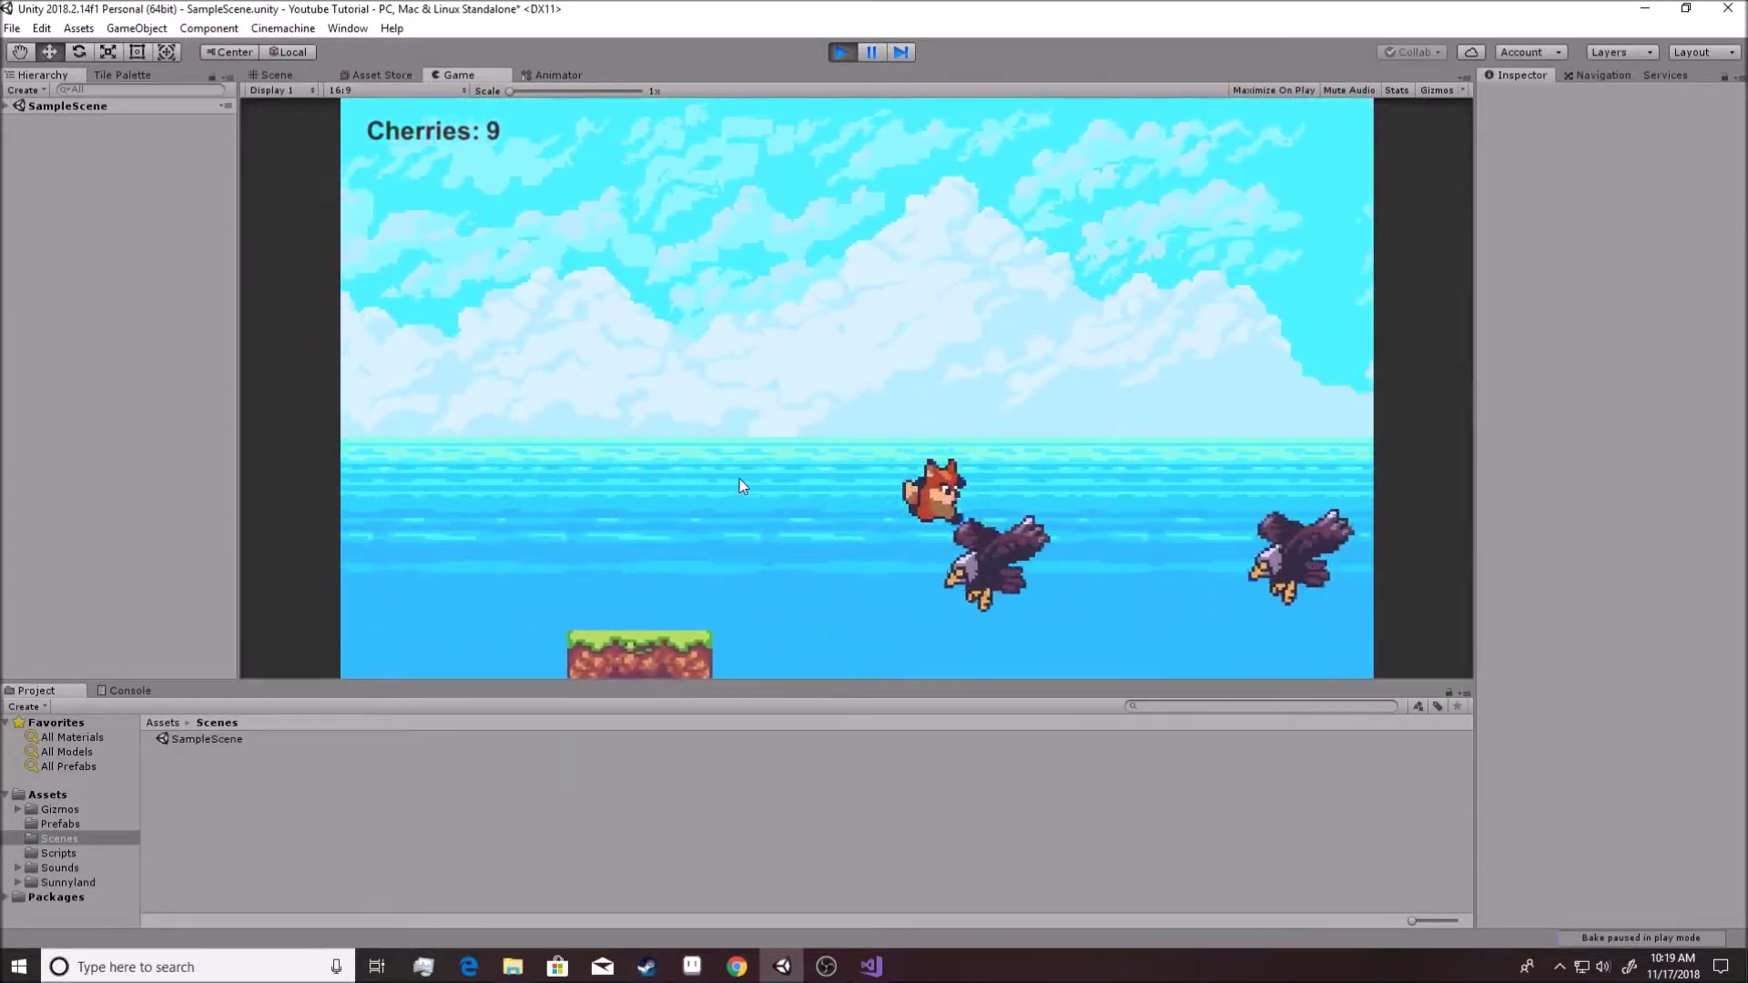
{"action": "key", "text": "Right"}
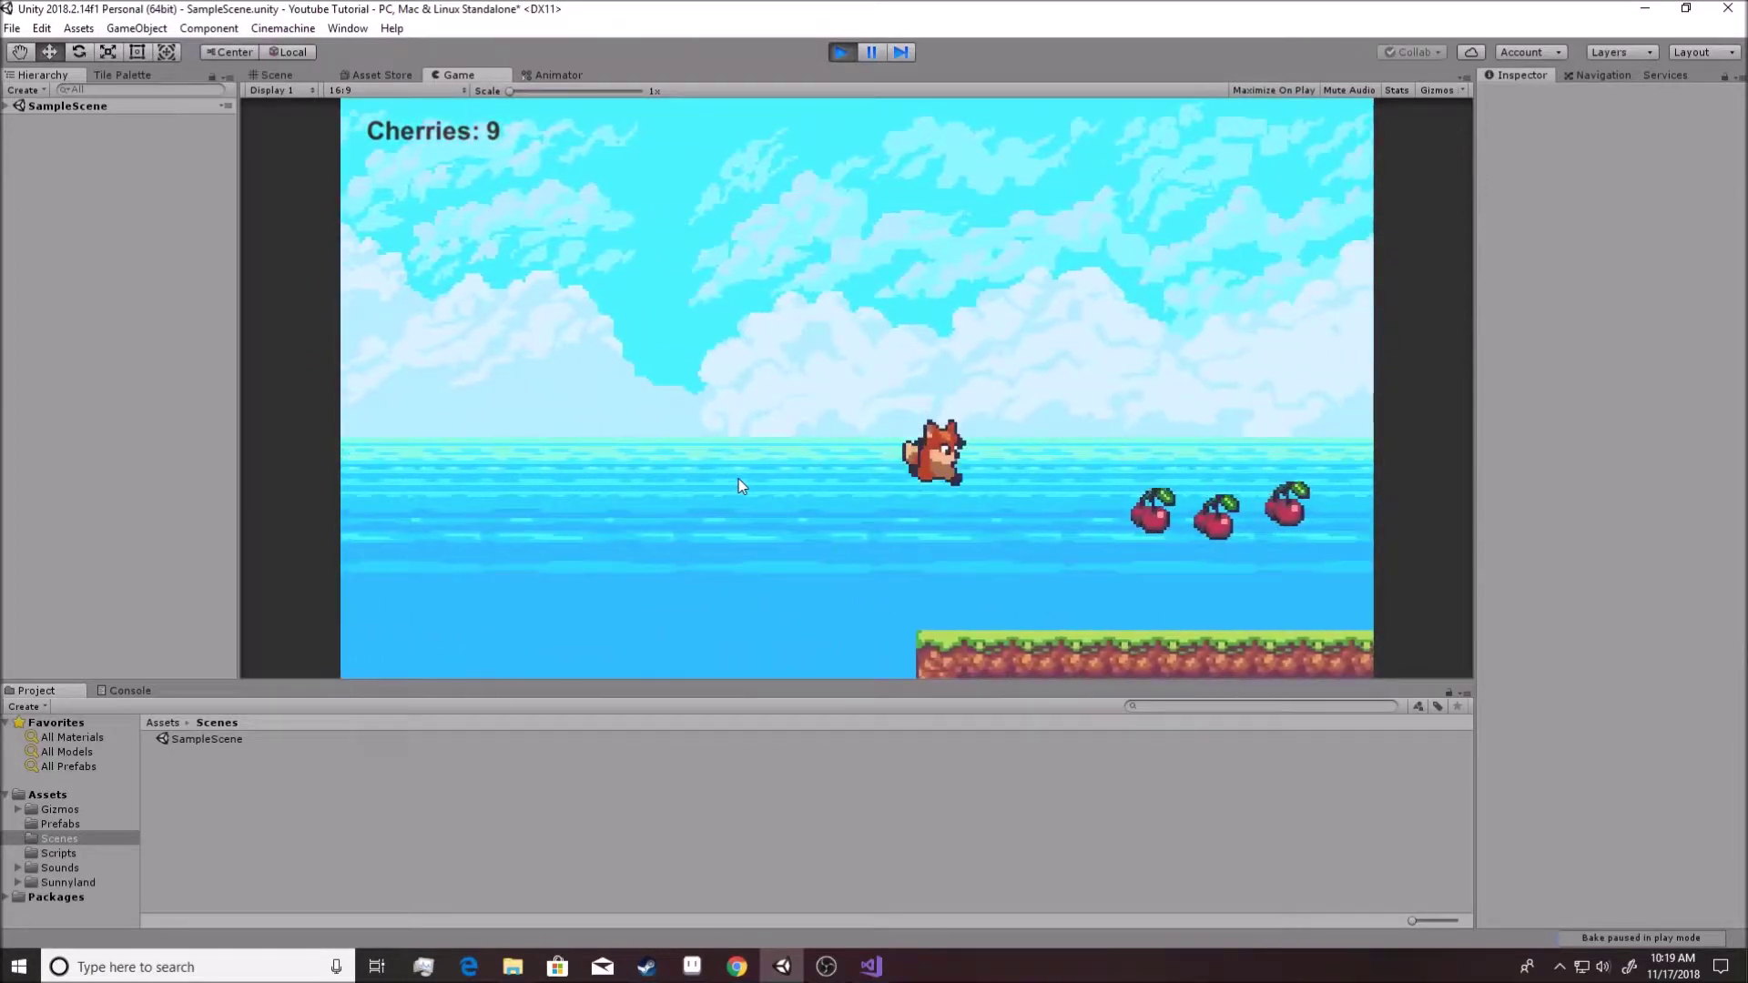
{"action": "left_click", "coordinate": [841, 52]}
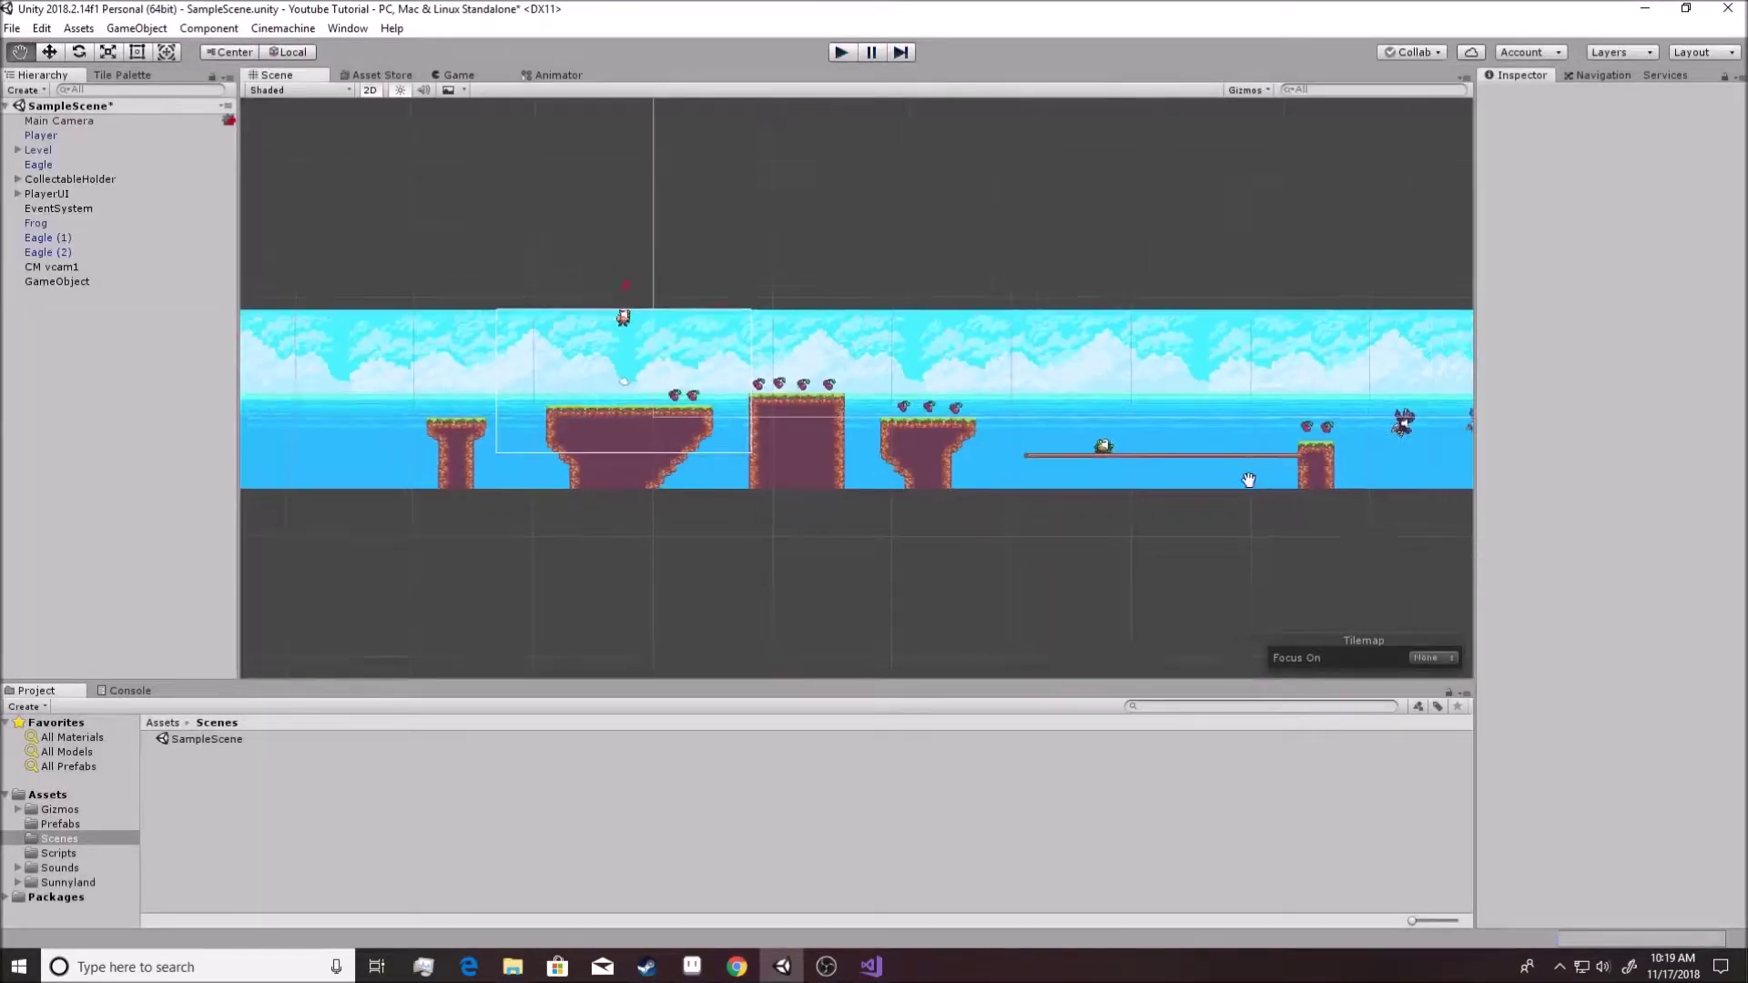
Find and select the house sprite in Sunnyland > artwork > Environment > props.
{"action": "middle_click_drag", "start_coordinate": [1219, 527], "coordinate": [630, 548]}
{"action": "scroll", "coordinate": [819, 546], "scroll_direction": "up", "scroll_amount": 4}
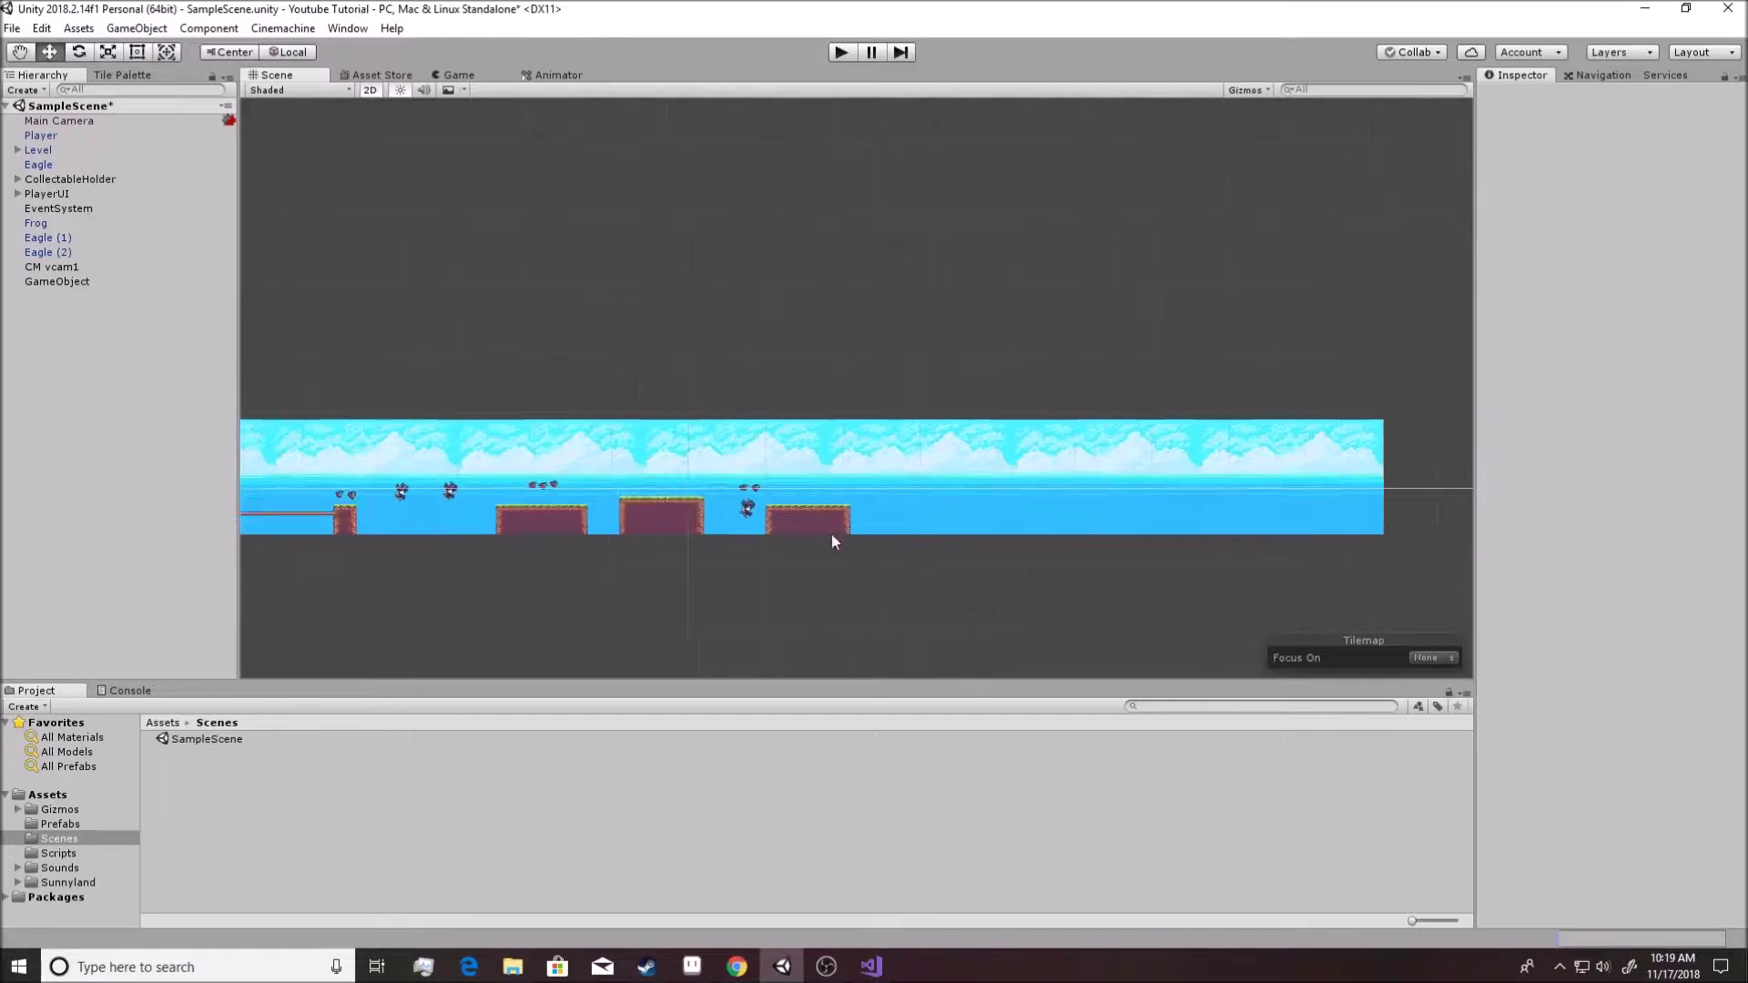
{"action": "left_click", "coordinate": [63, 809]}
{"action": "left_click", "coordinate": [68, 882]}
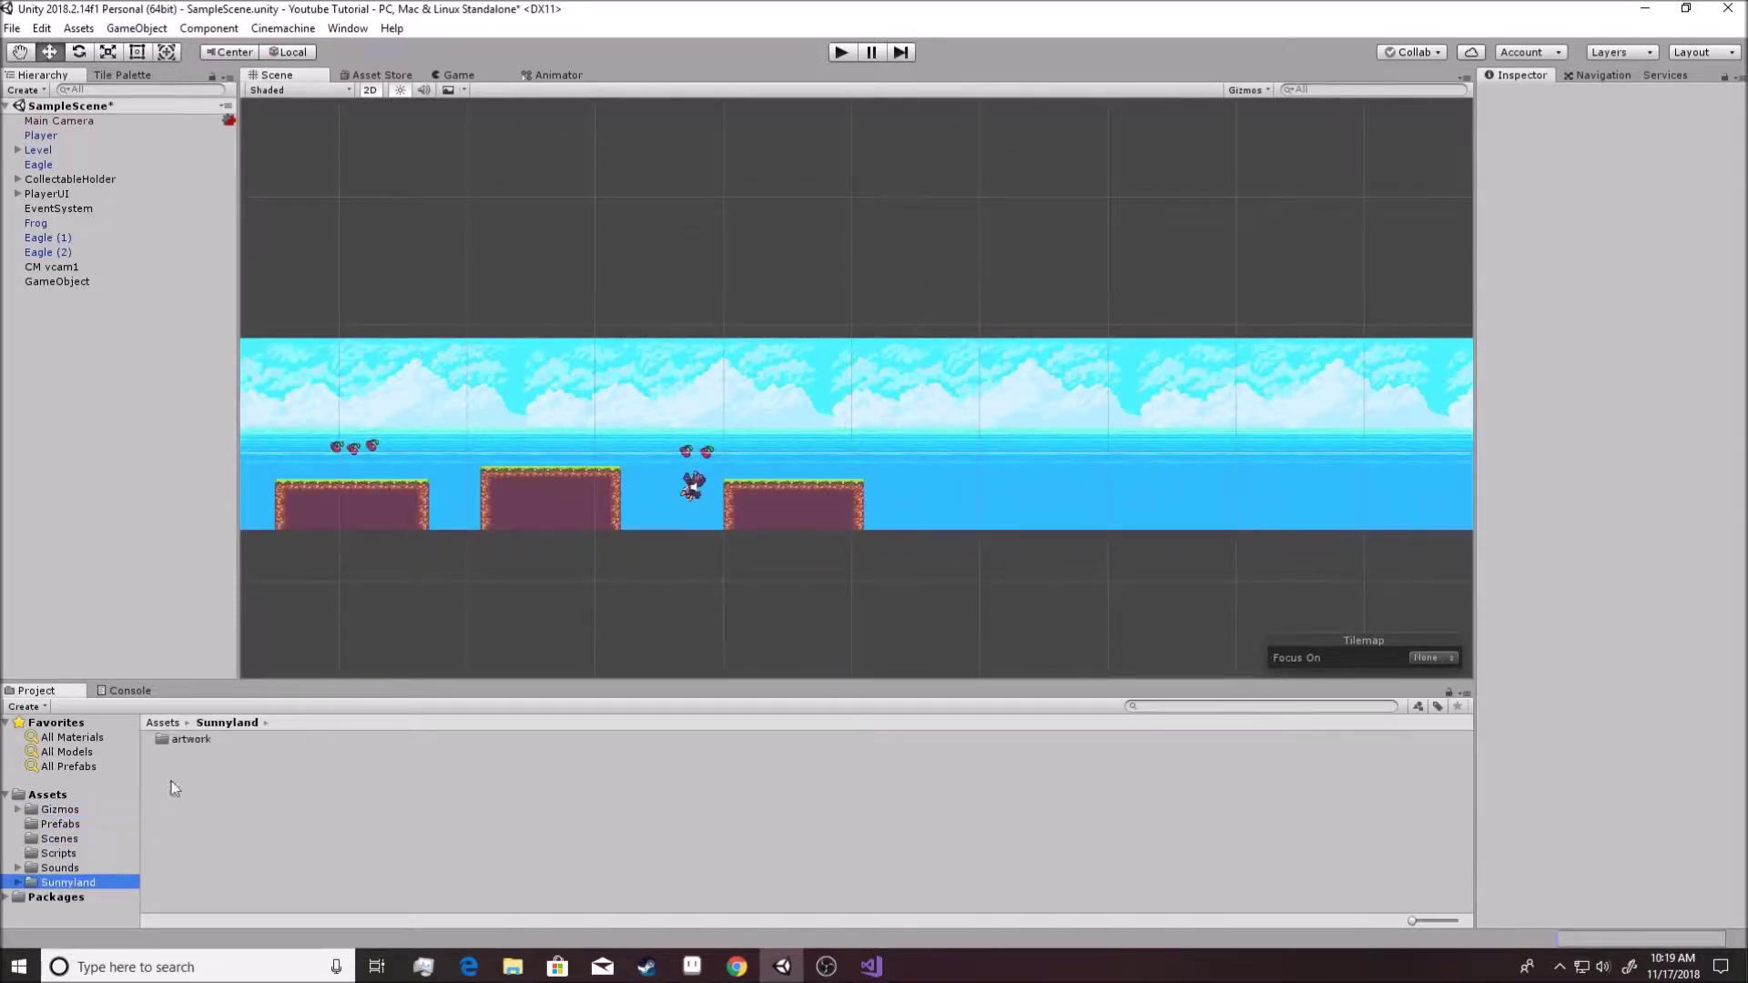
{"action": "left_click", "coordinate": [186, 740]}
{"action": "double_click", "coordinate": [187, 739]}
{"action": "double_click", "coordinate": [199, 741]}
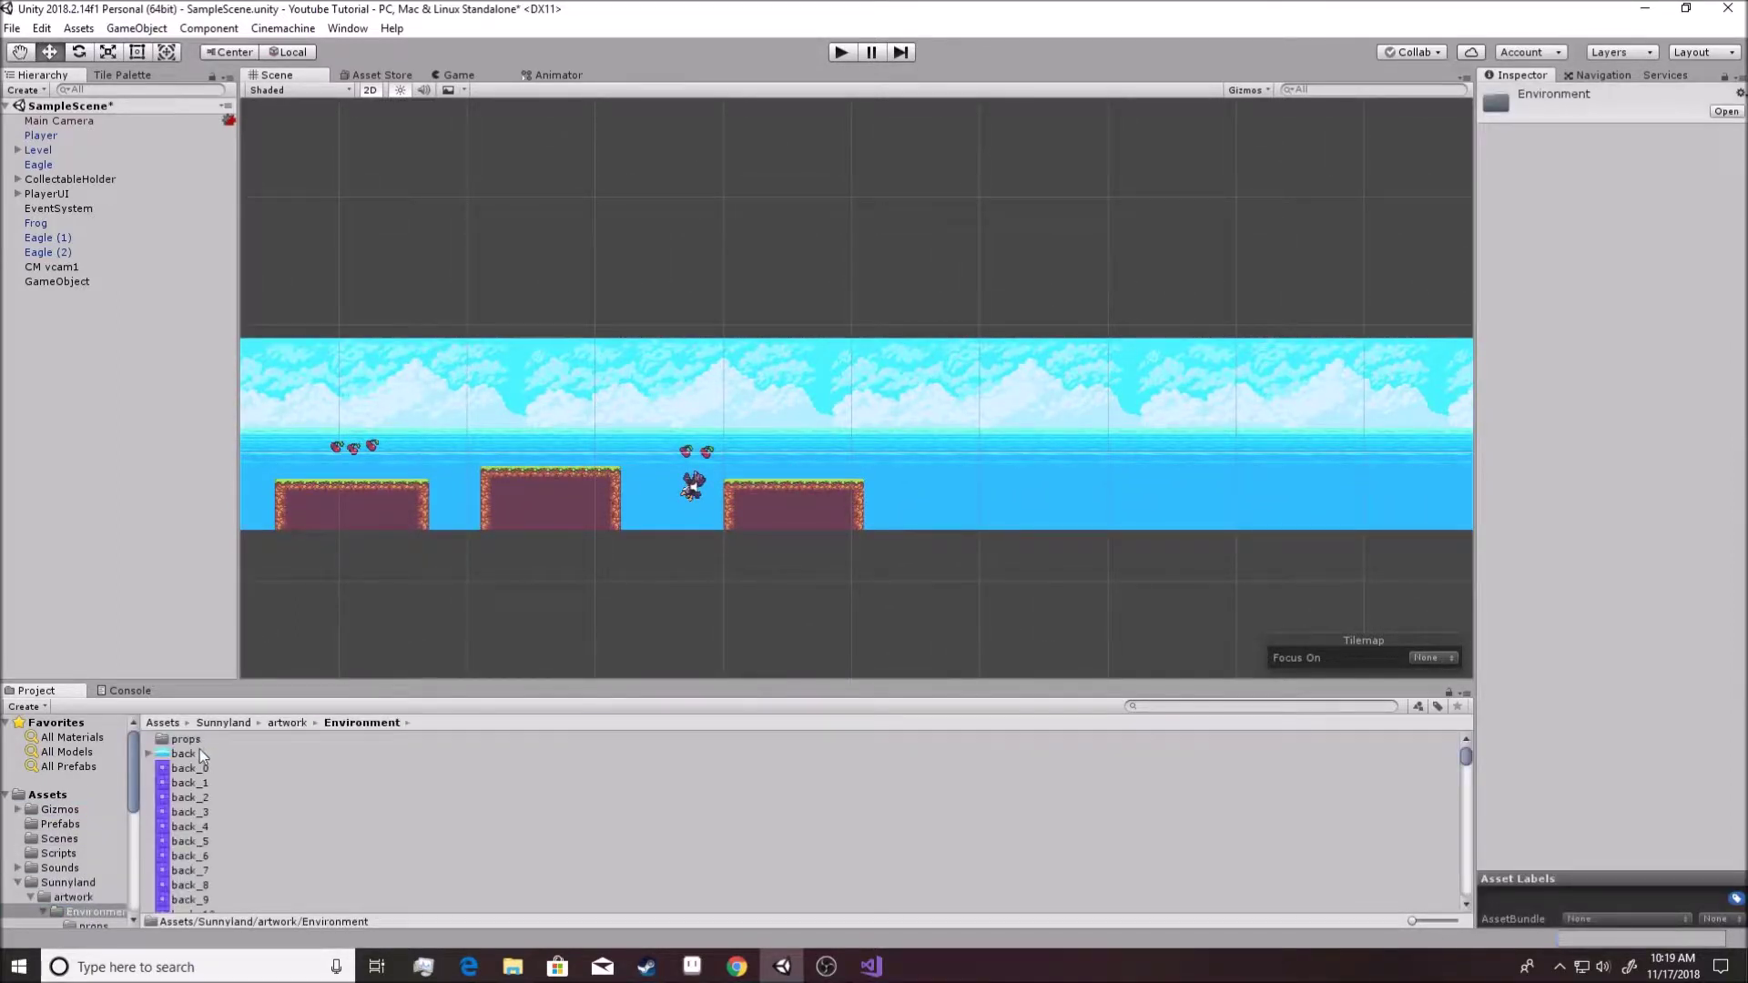
{"action": "double_click", "coordinate": [199, 745]}
{"action": "left_click", "coordinate": [204, 750]}
{"action": "scroll", "coordinate": [232, 817], "scroll_direction": "down", "scroll_amount": 3}
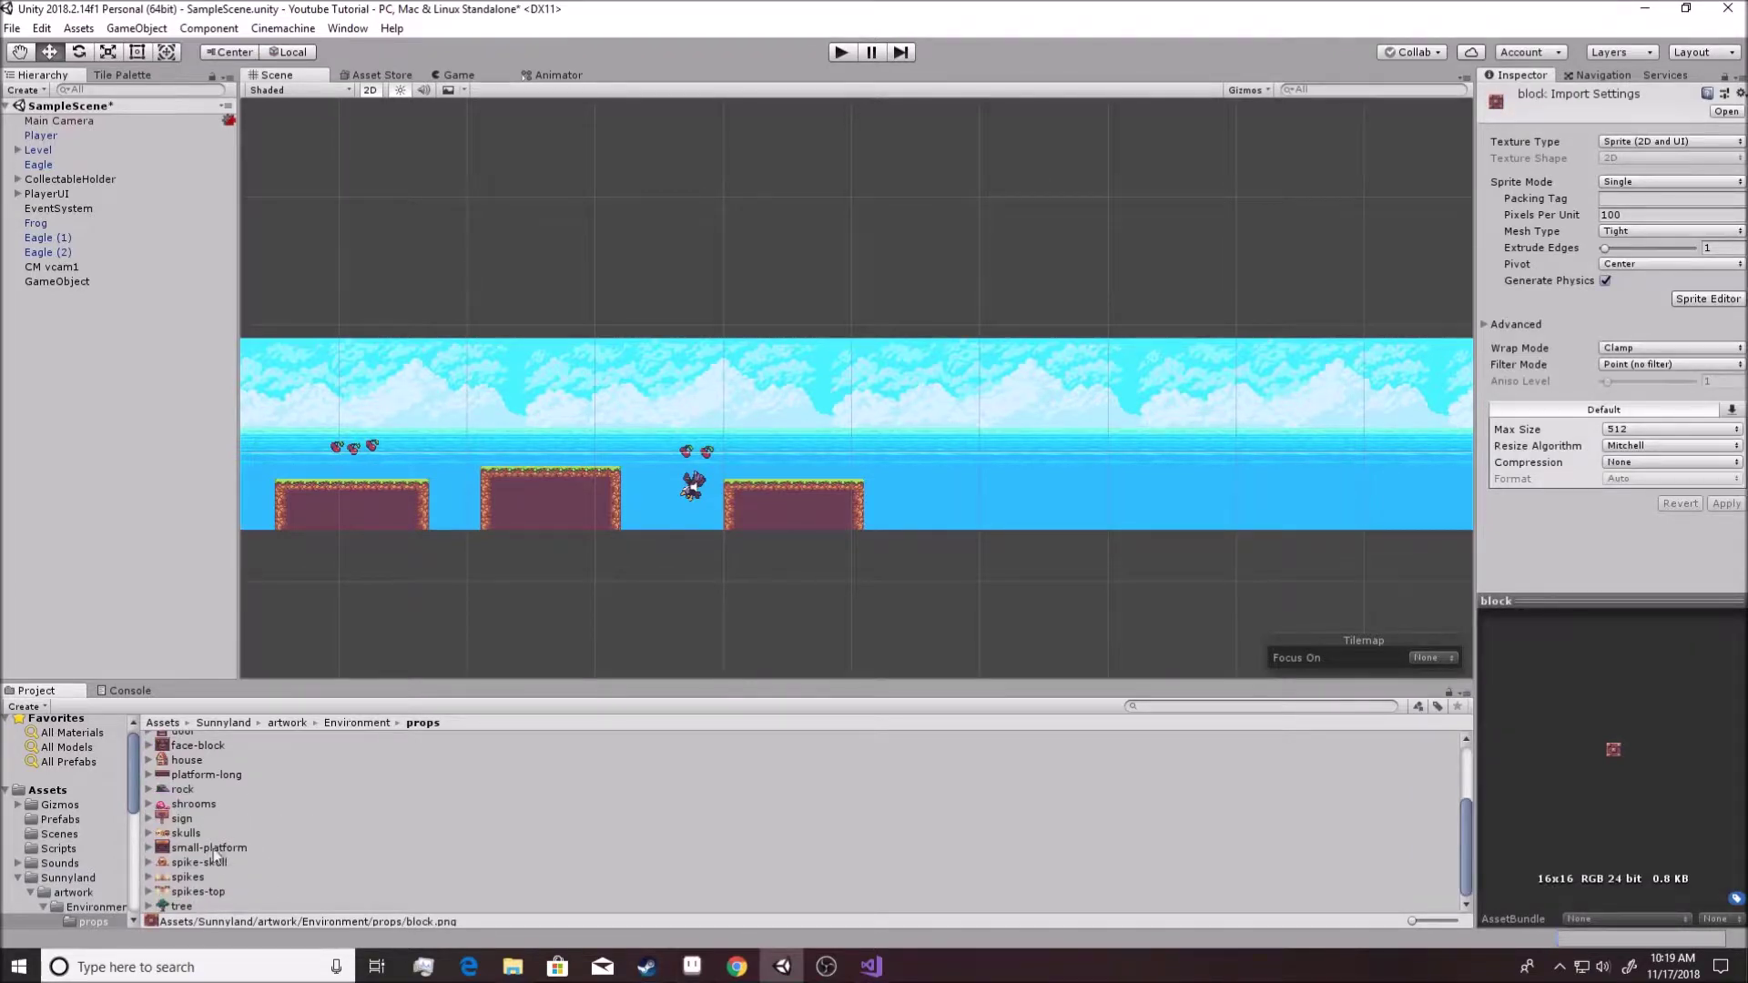
{"action": "scroll", "coordinate": [202, 823], "scroll_direction": "up", "scroll_amount": 3}
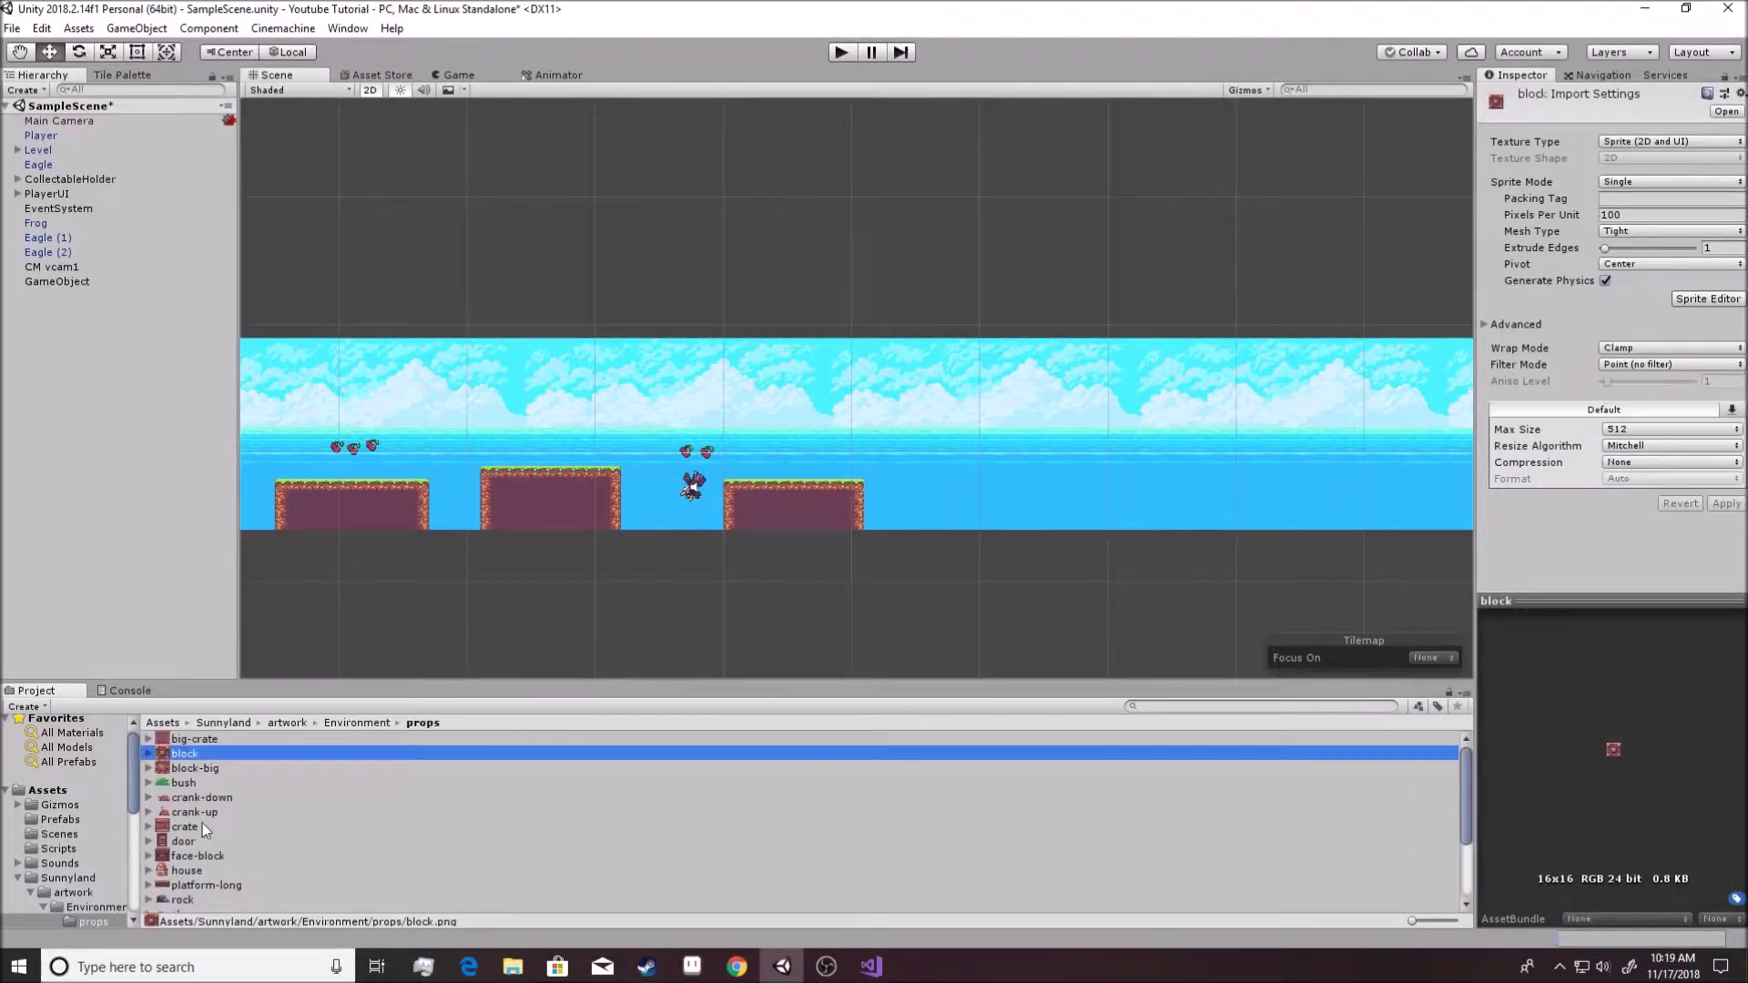
{"action": "scroll", "coordinate": [209, 857], "scroll_direction": "down", "scroll_amount": 2}
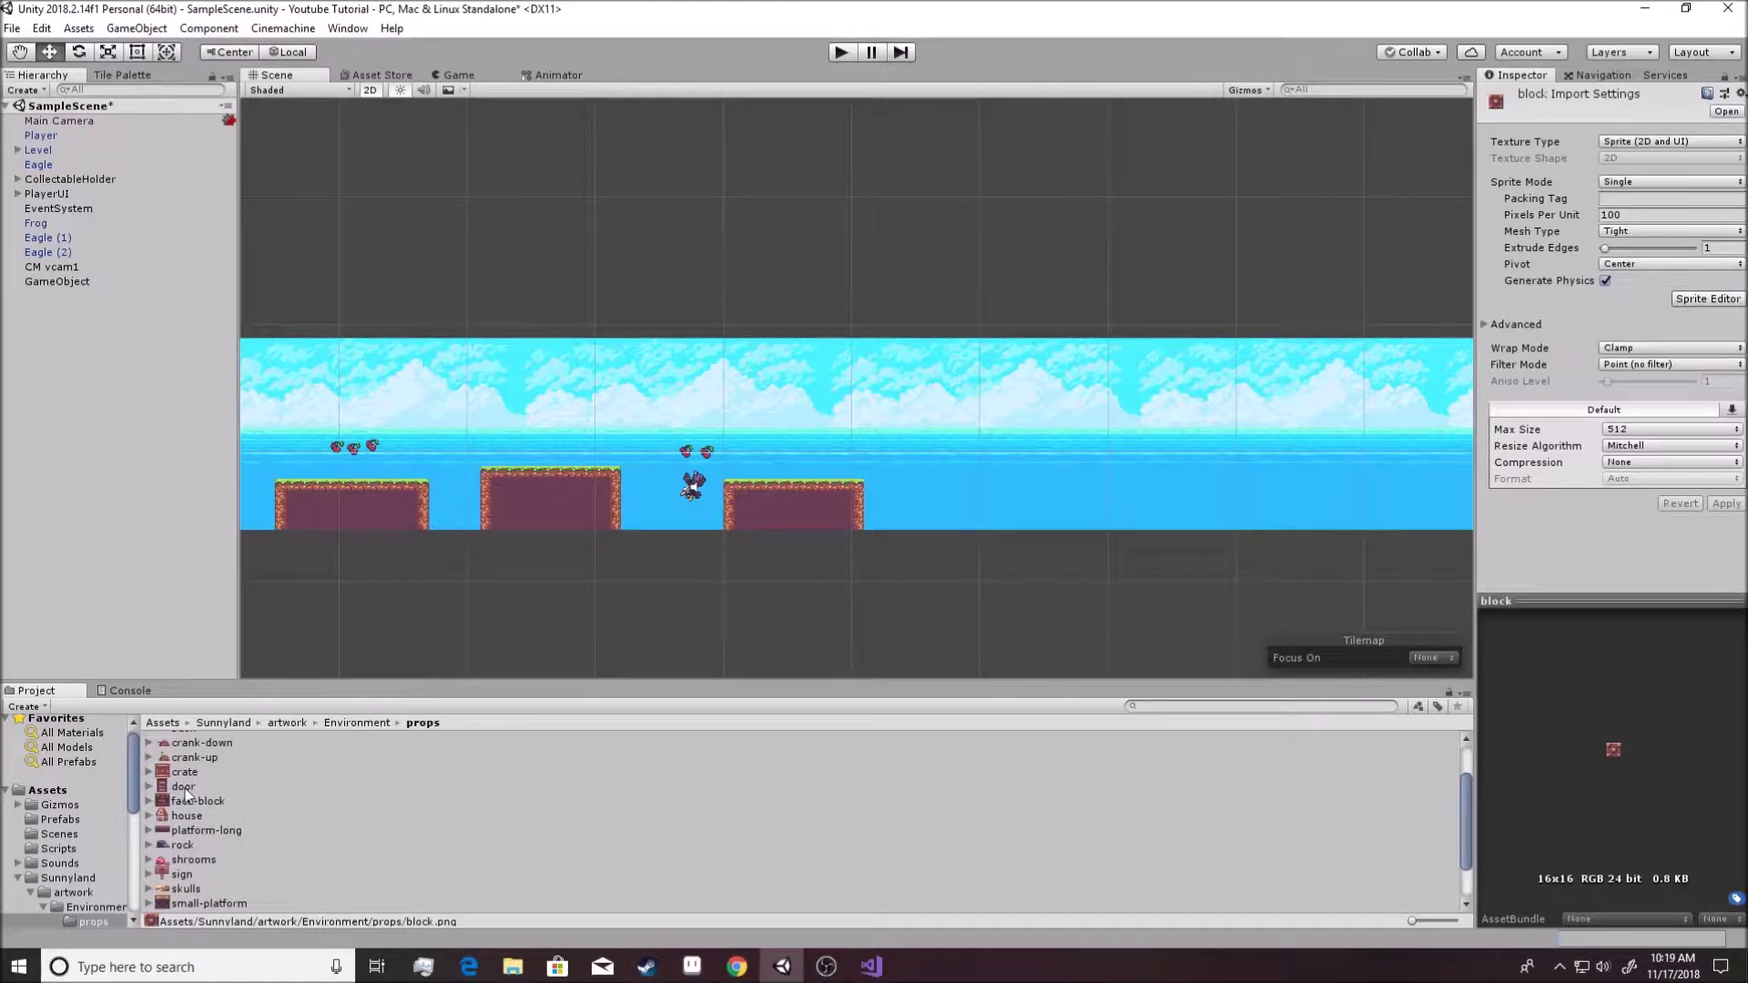
{"action": "left_click", "coordinate": [181, 817]}
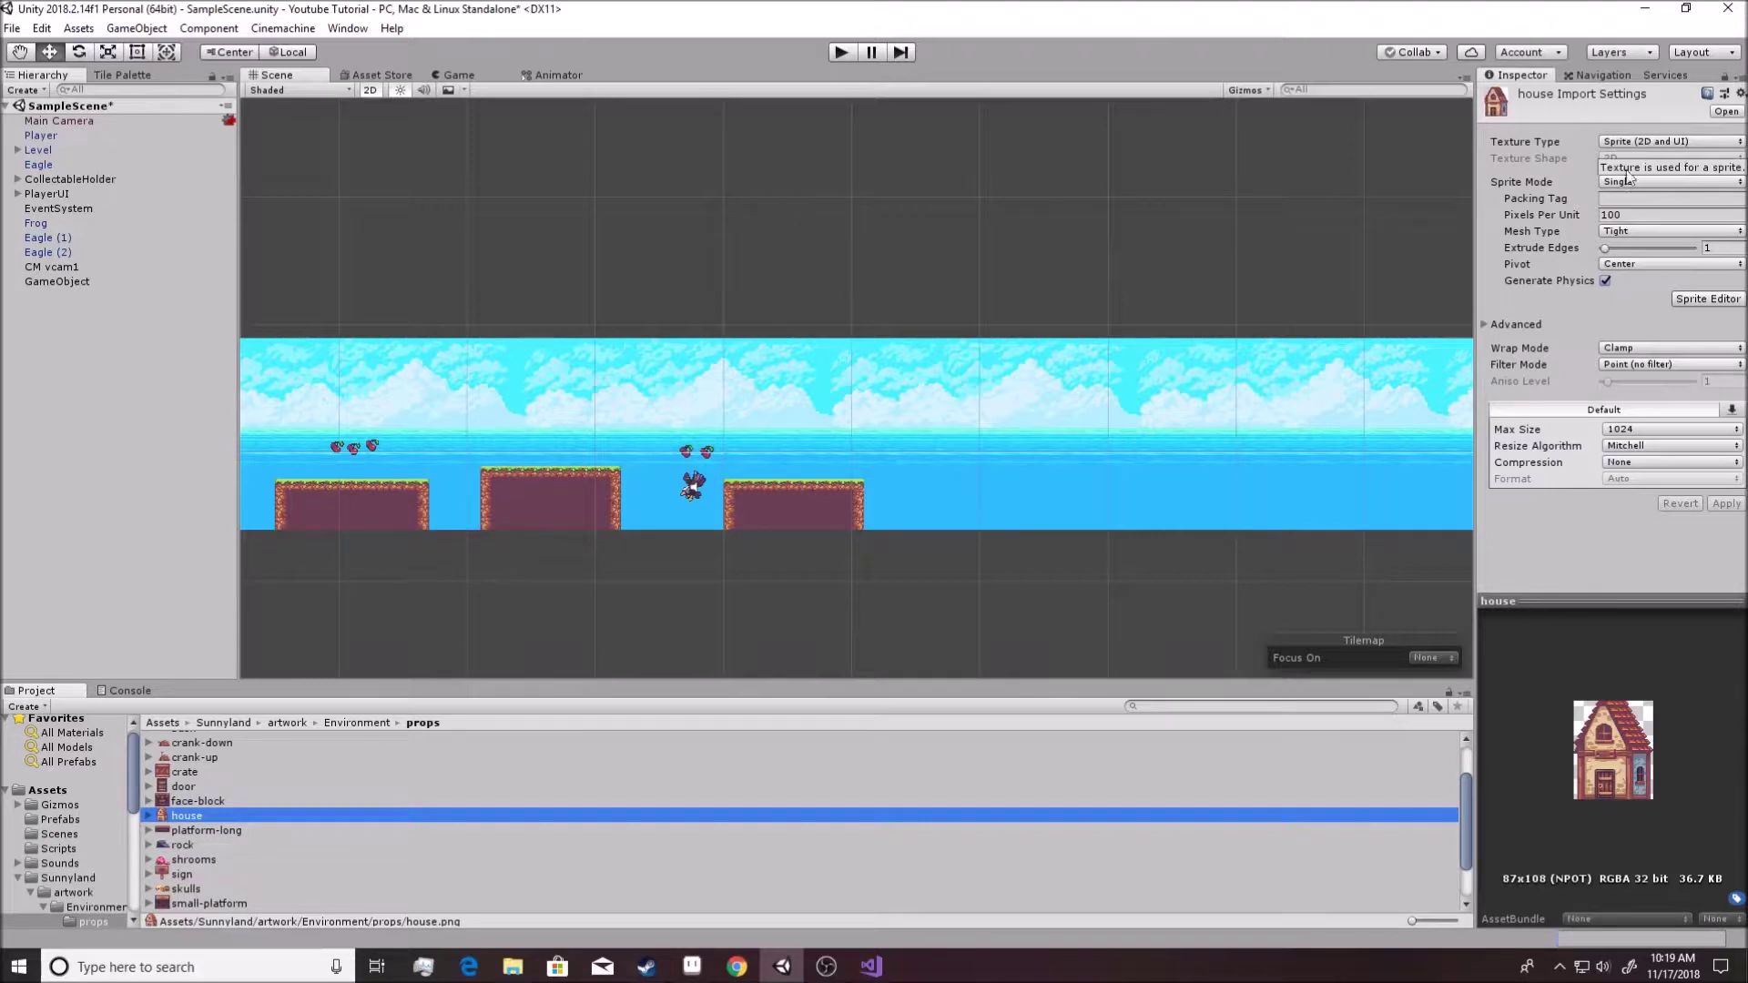
Set the house sprite to 16 Pixels Per Unit and place it into the scene.
{"action": "left_click", "coordinate": [1624, 214]}
{"action": "type", "text": "16"}
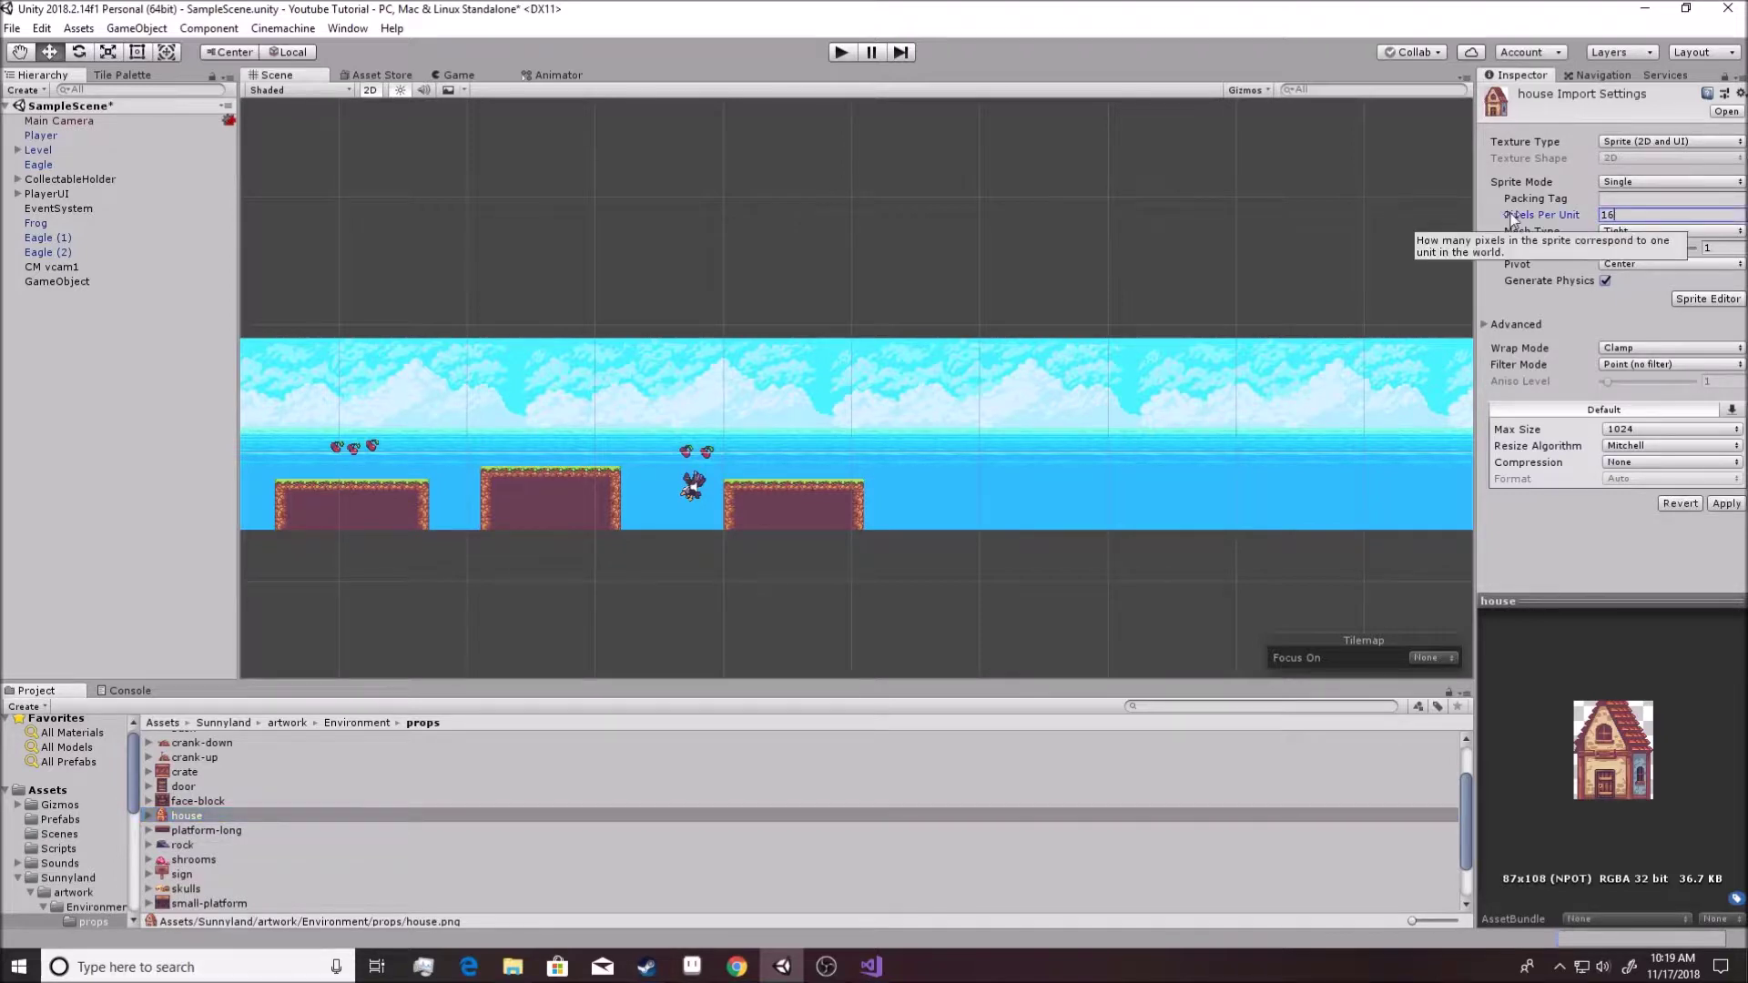
{"action": "left_click", "coordinate": [1726, 504]}
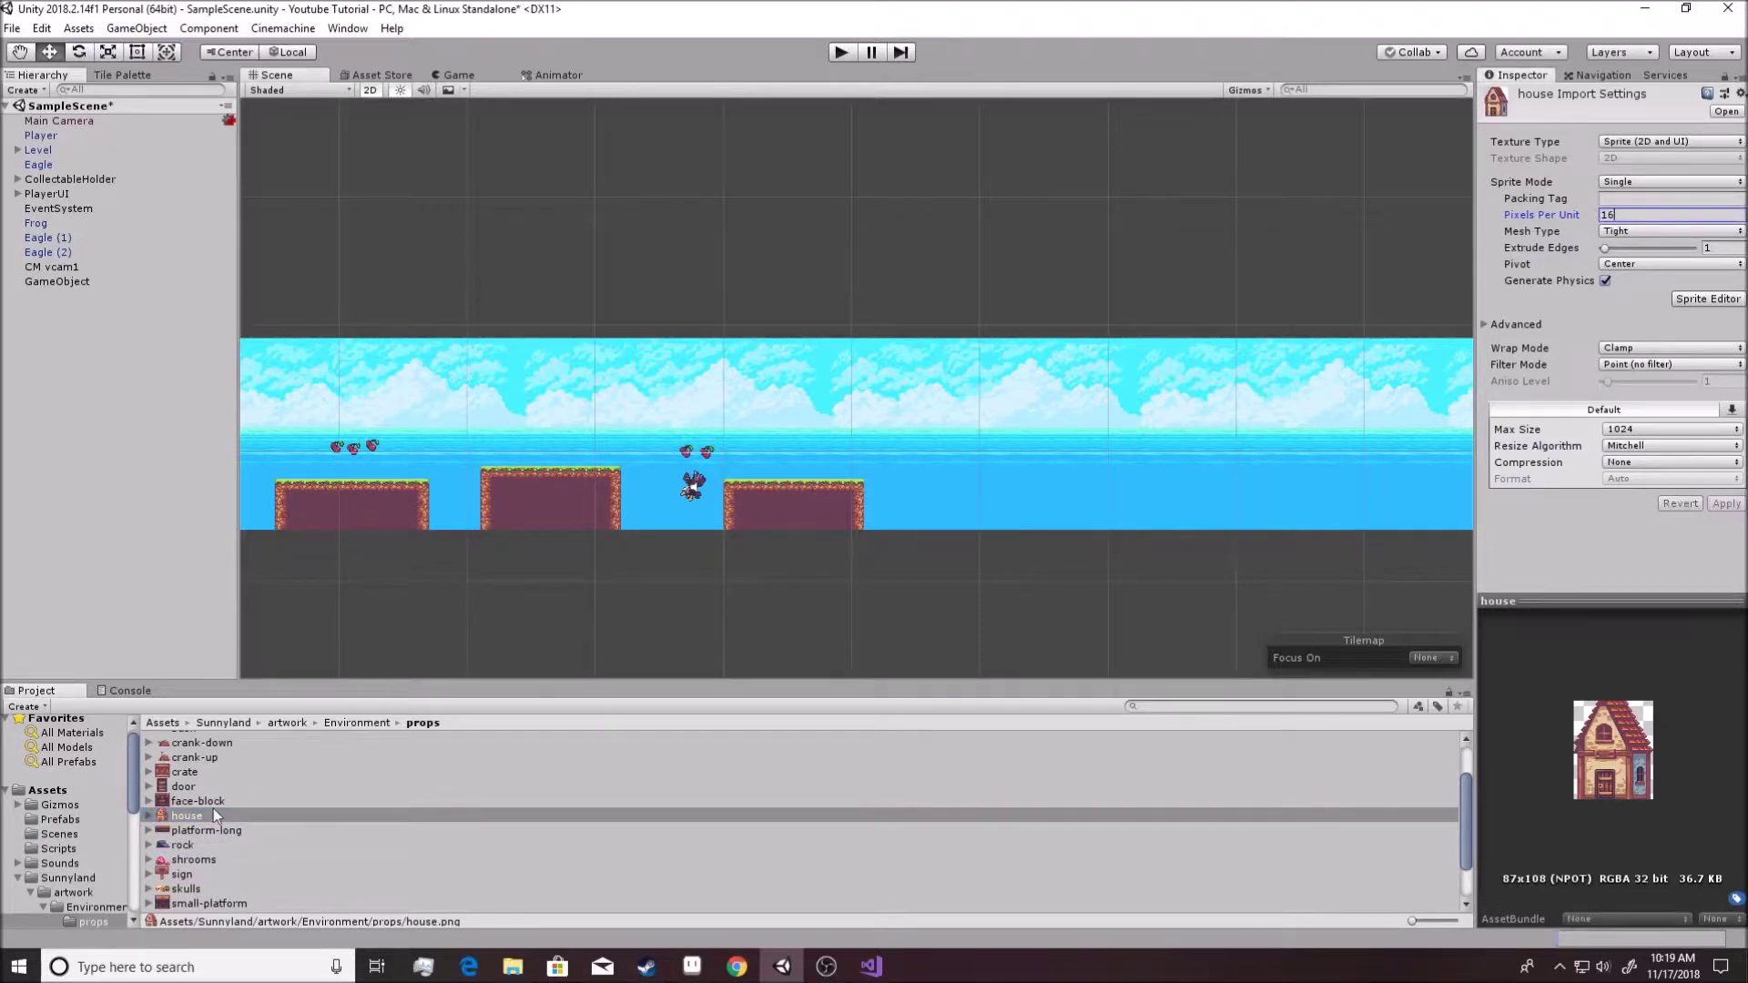
{"action": "left_click_drag", "start_coordinate": [201, 817], "coordinate": [845, 457]}
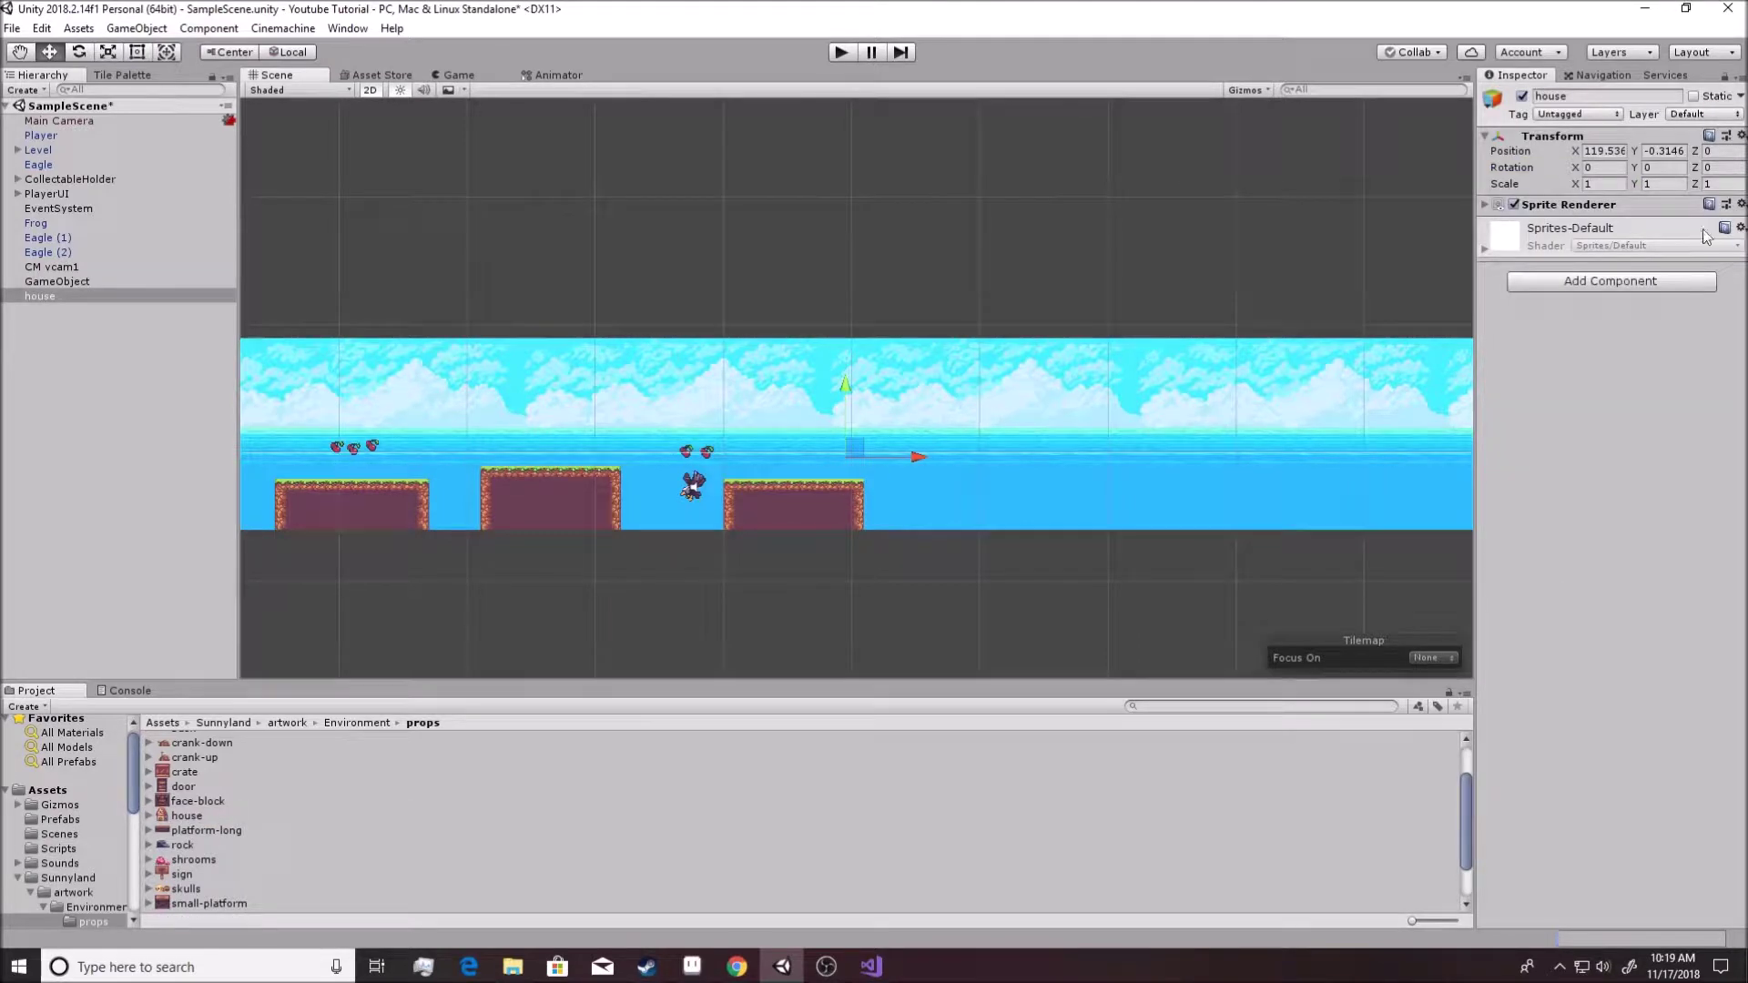
Put the house's Sprite Renderer on the Entity sorting layer.
{"action": "left_click", "coordinate": [1486, 205]}
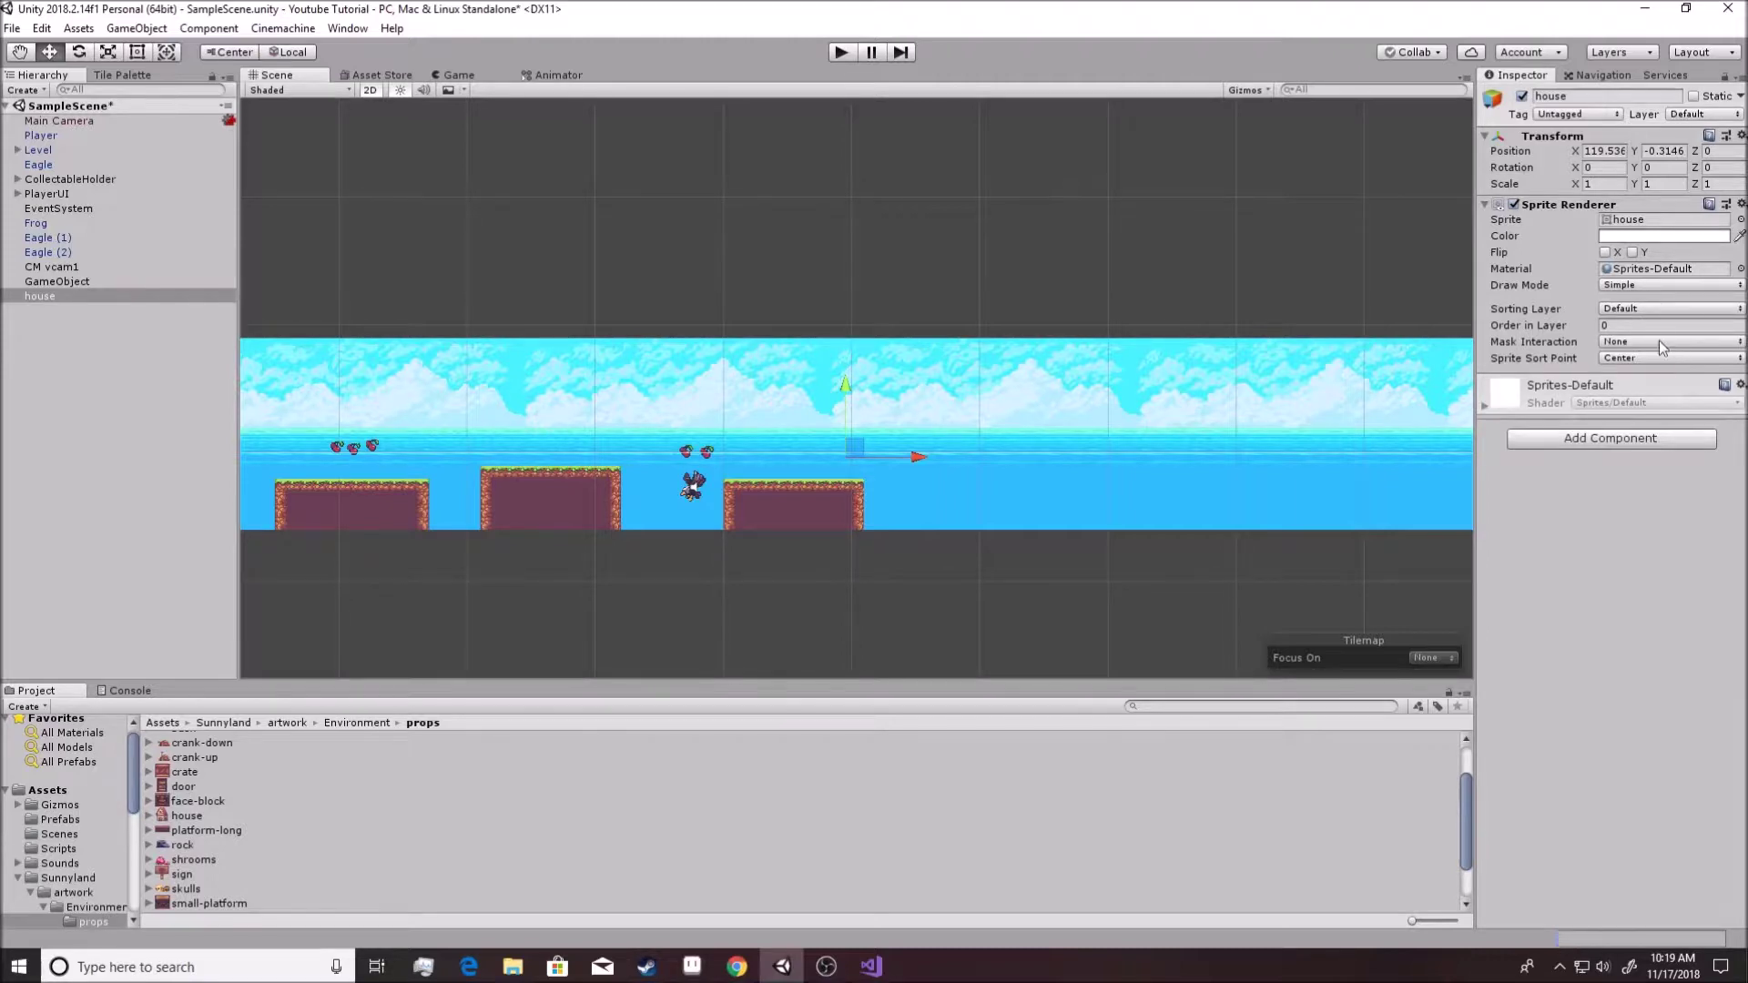
{"action": "left_click", "coordinate": [1662, 308]}
{"action": "left_click", "coordinate": [1634, 372]}
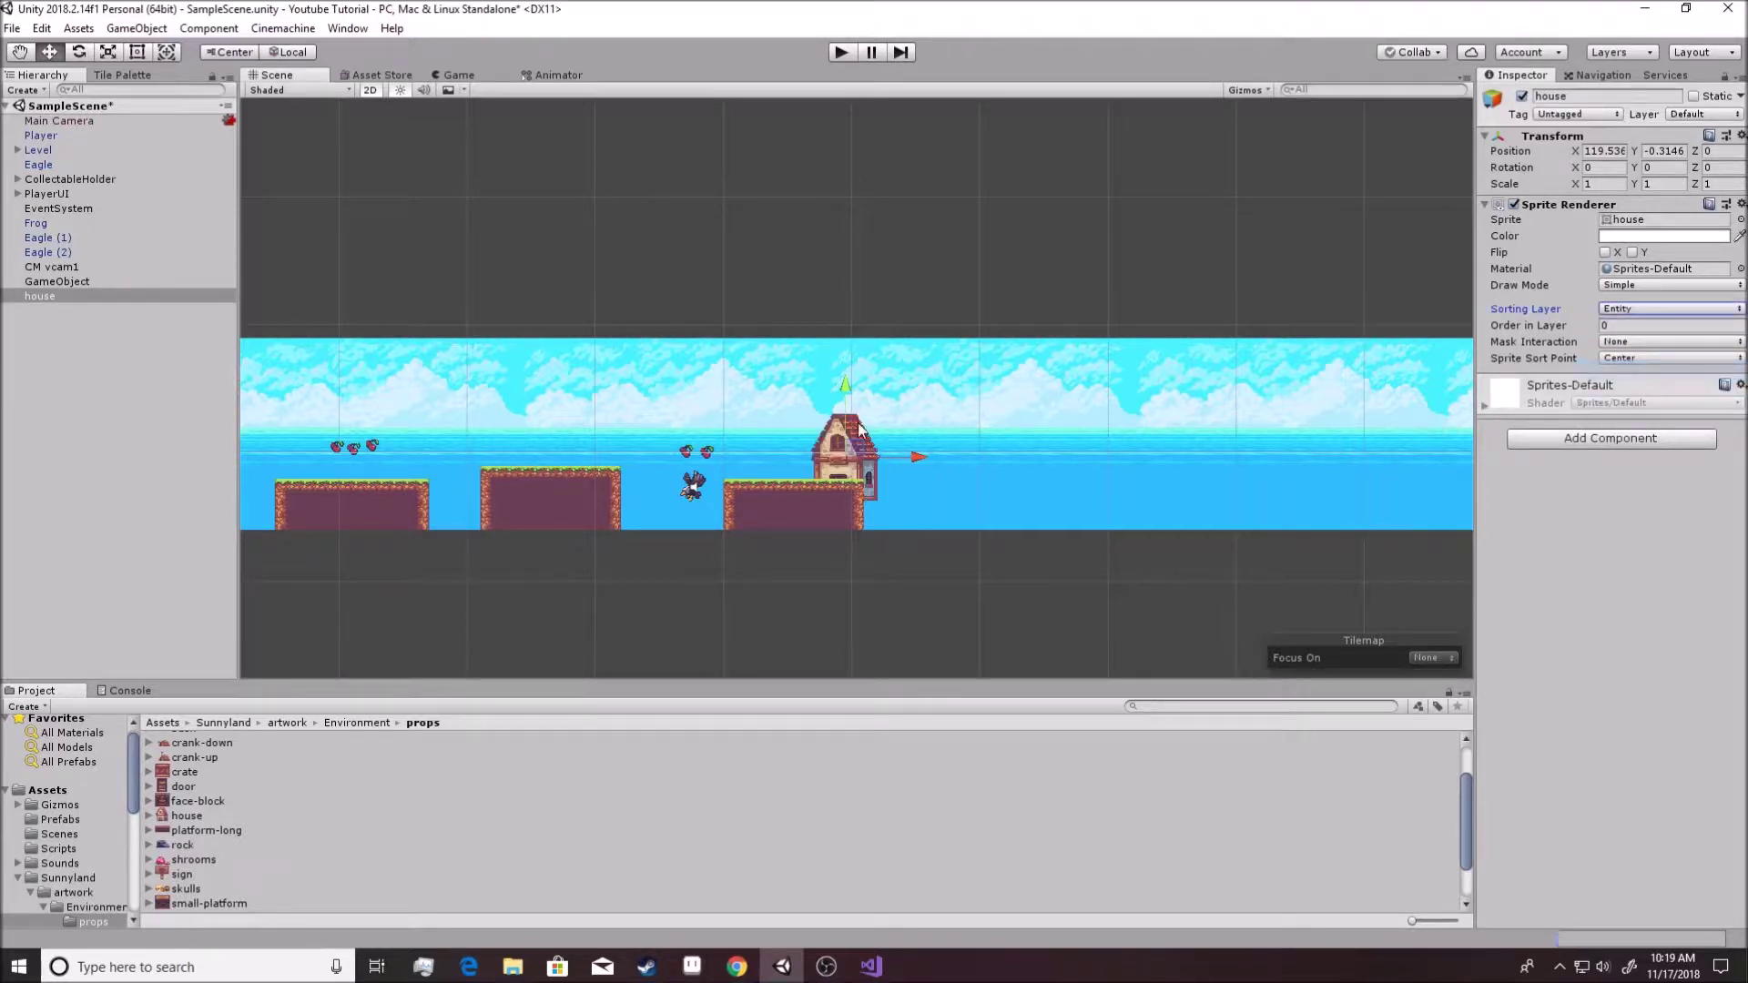
Stand the house on the rightmost platform's grass at X 118.397, Y 1.374.
{"action": "left_click_drag", "start_coordinate": [858, 441], "coordinate": [845, 429]}
{"action": "scroll", "coordinate": [844, 426], "scroll_direction": "up", "scroll_amount": 10}
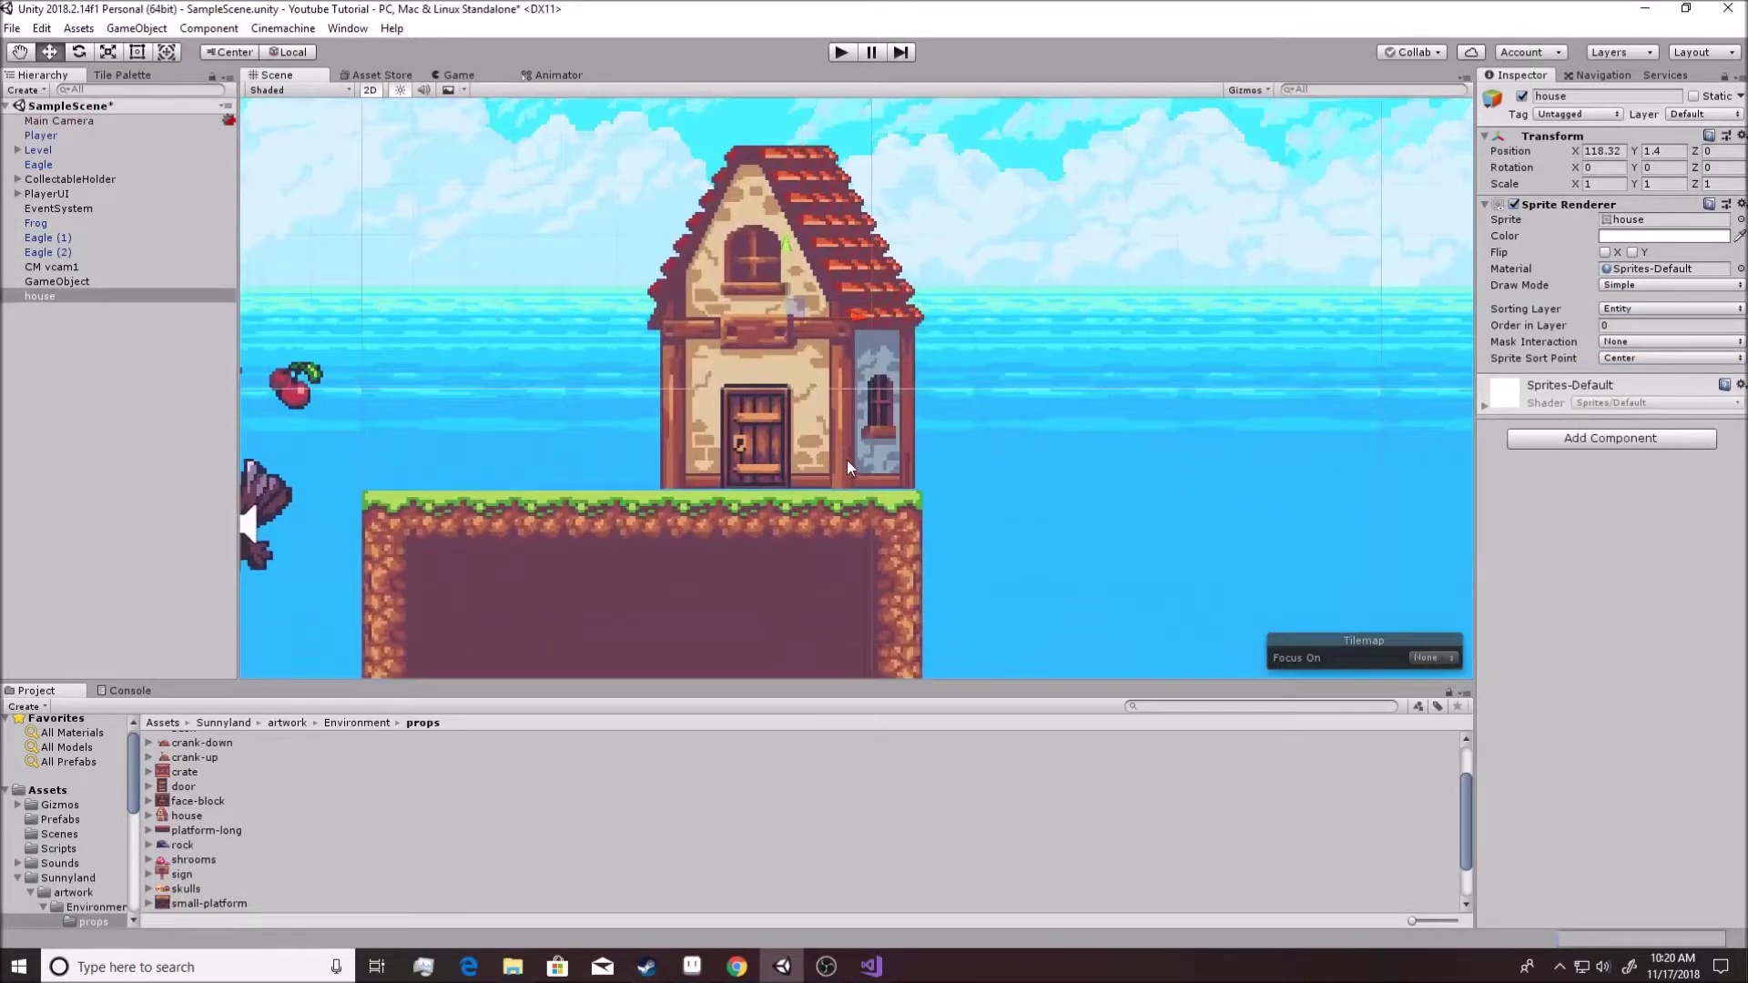
{"action": "scroll", "coordinate": [819, 330], "scroll_direction": "up", "scroll_amount": 5}
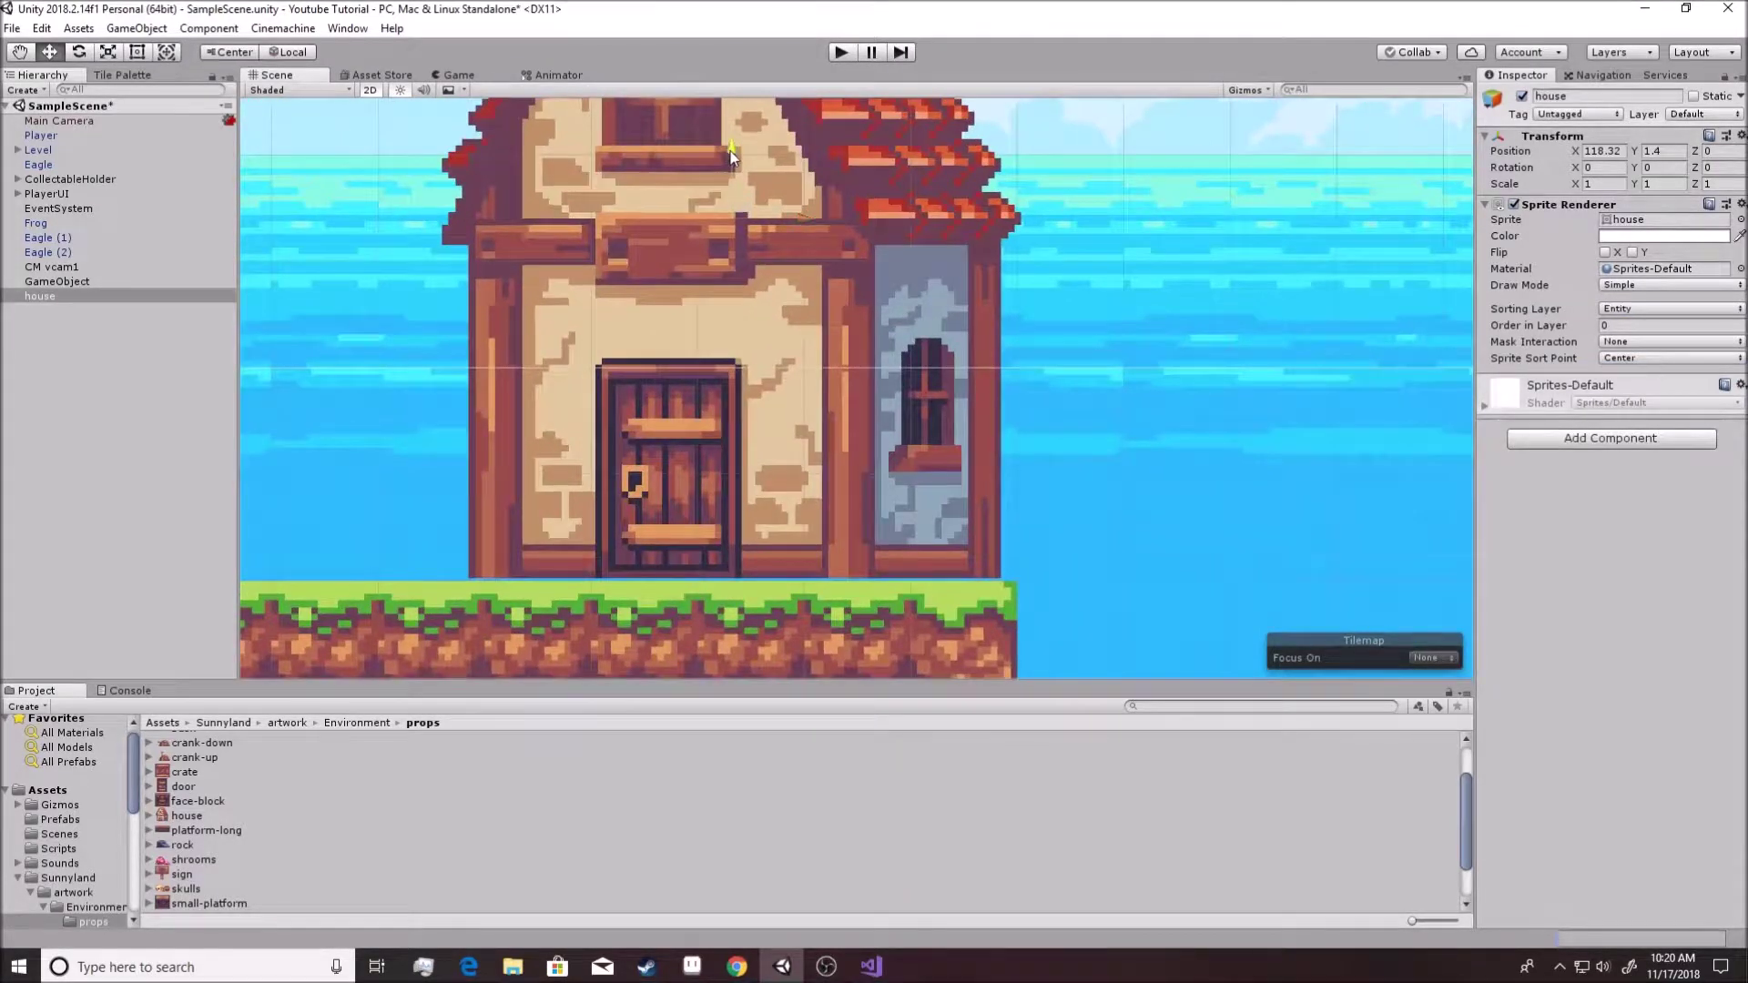
{"action": "left_click_drag", "start_coordinate": [729, 144], "coordinate": [730, 152]}
{"action": "scroll", "coordinate": [1008, 495], "scroll_direction": "down", "scroll_amount": 10}
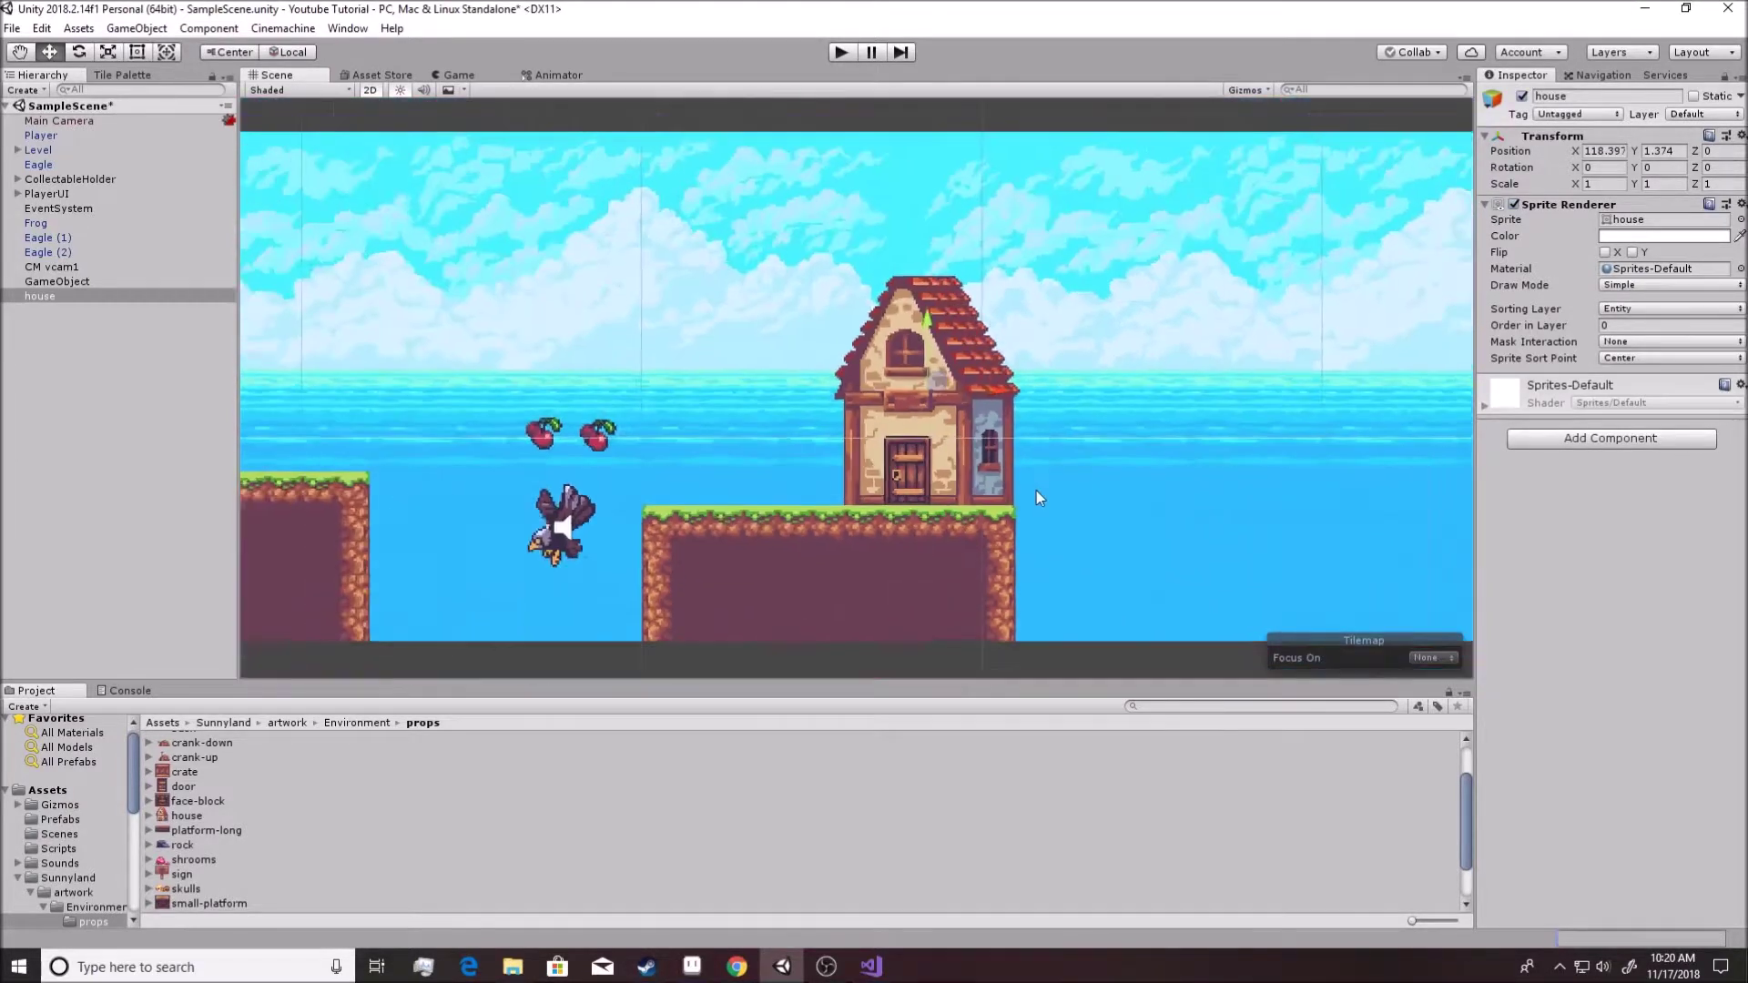
{"action": "left_click", "coordinate": [1619, 441]}
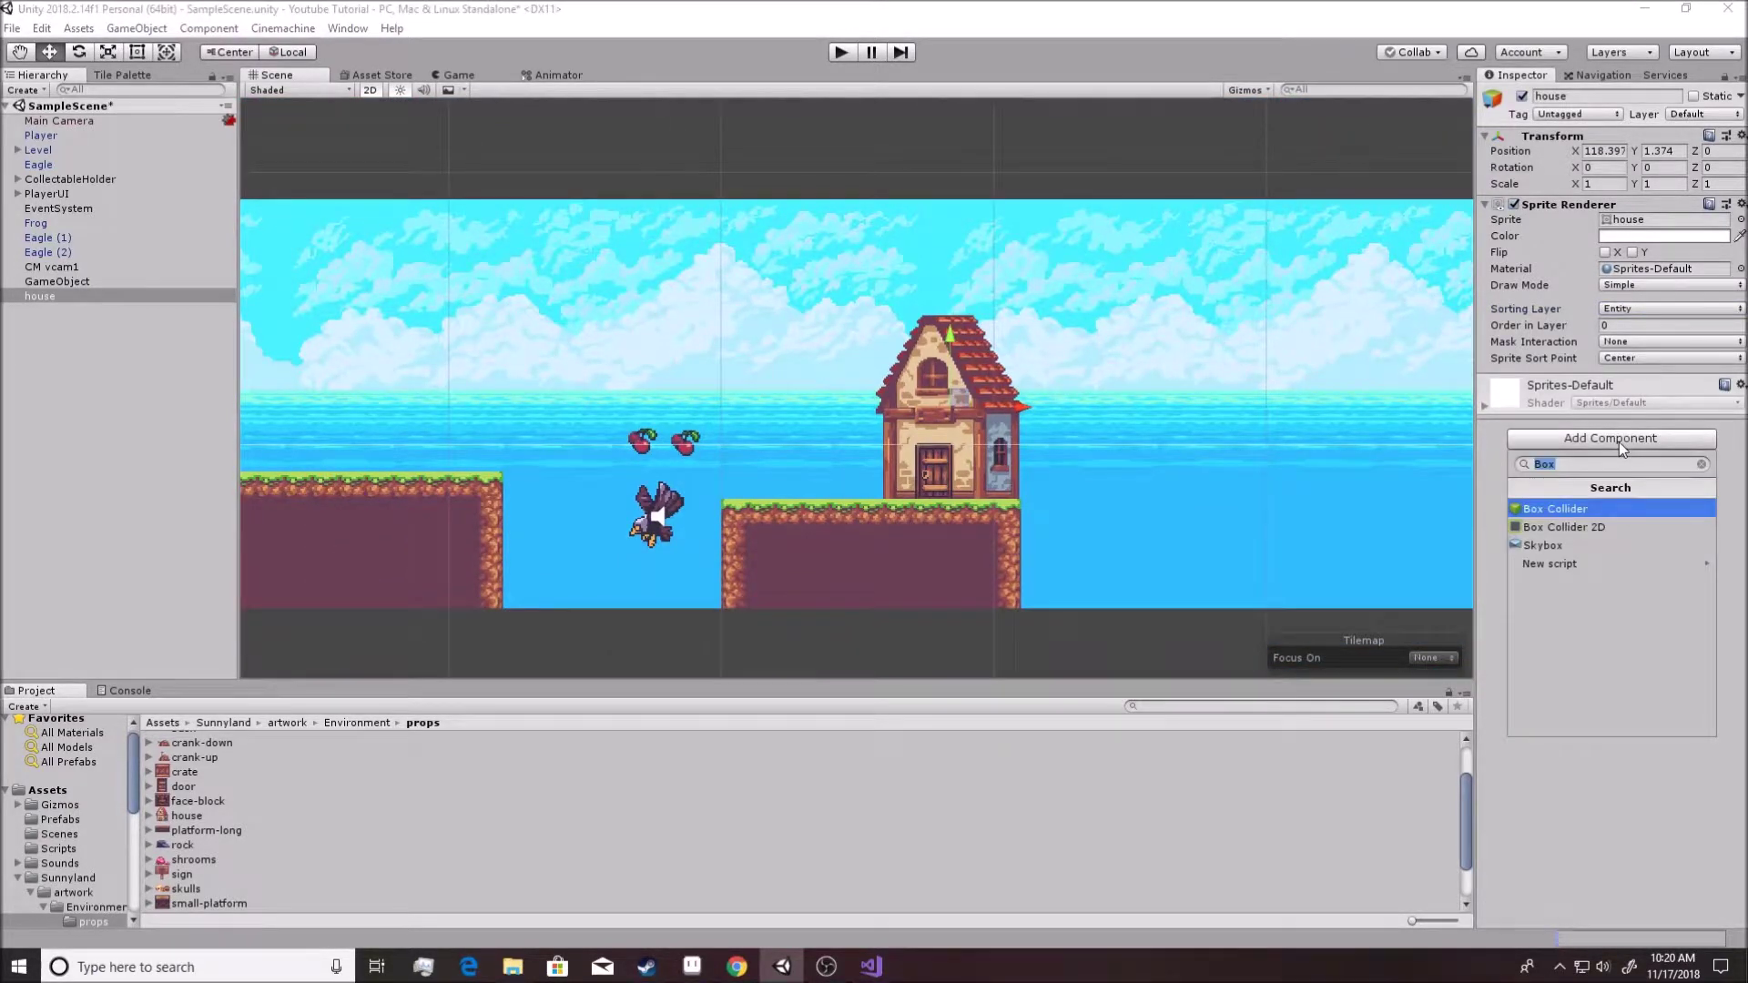
Add a Box Collider 2D to the house and make it a trigger.
{"action": "left_click", "coordinate": [1581, 527]}
{"action": "scroll", "coordinate": [947, 435], "scroll_direction": "up", "scroll_amount": 3}
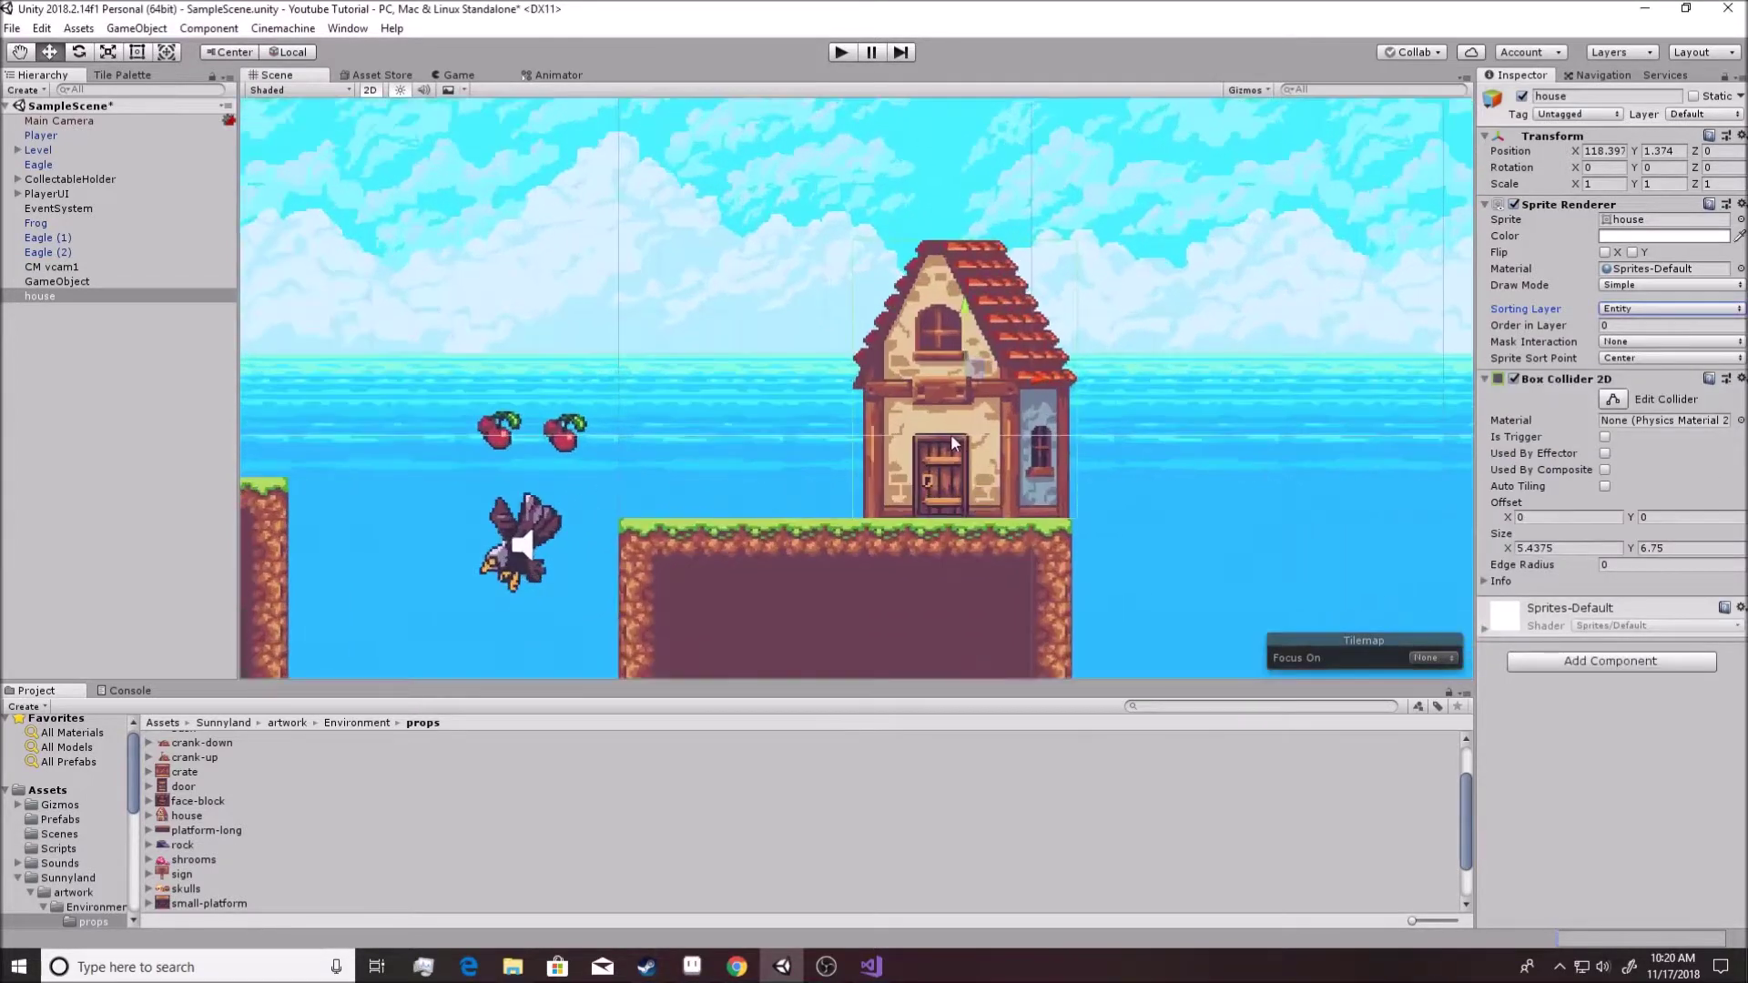
{"action": "scroll", "coordinate": [950, 434], "scroll_direction": "up", "scroll_amount": 2}
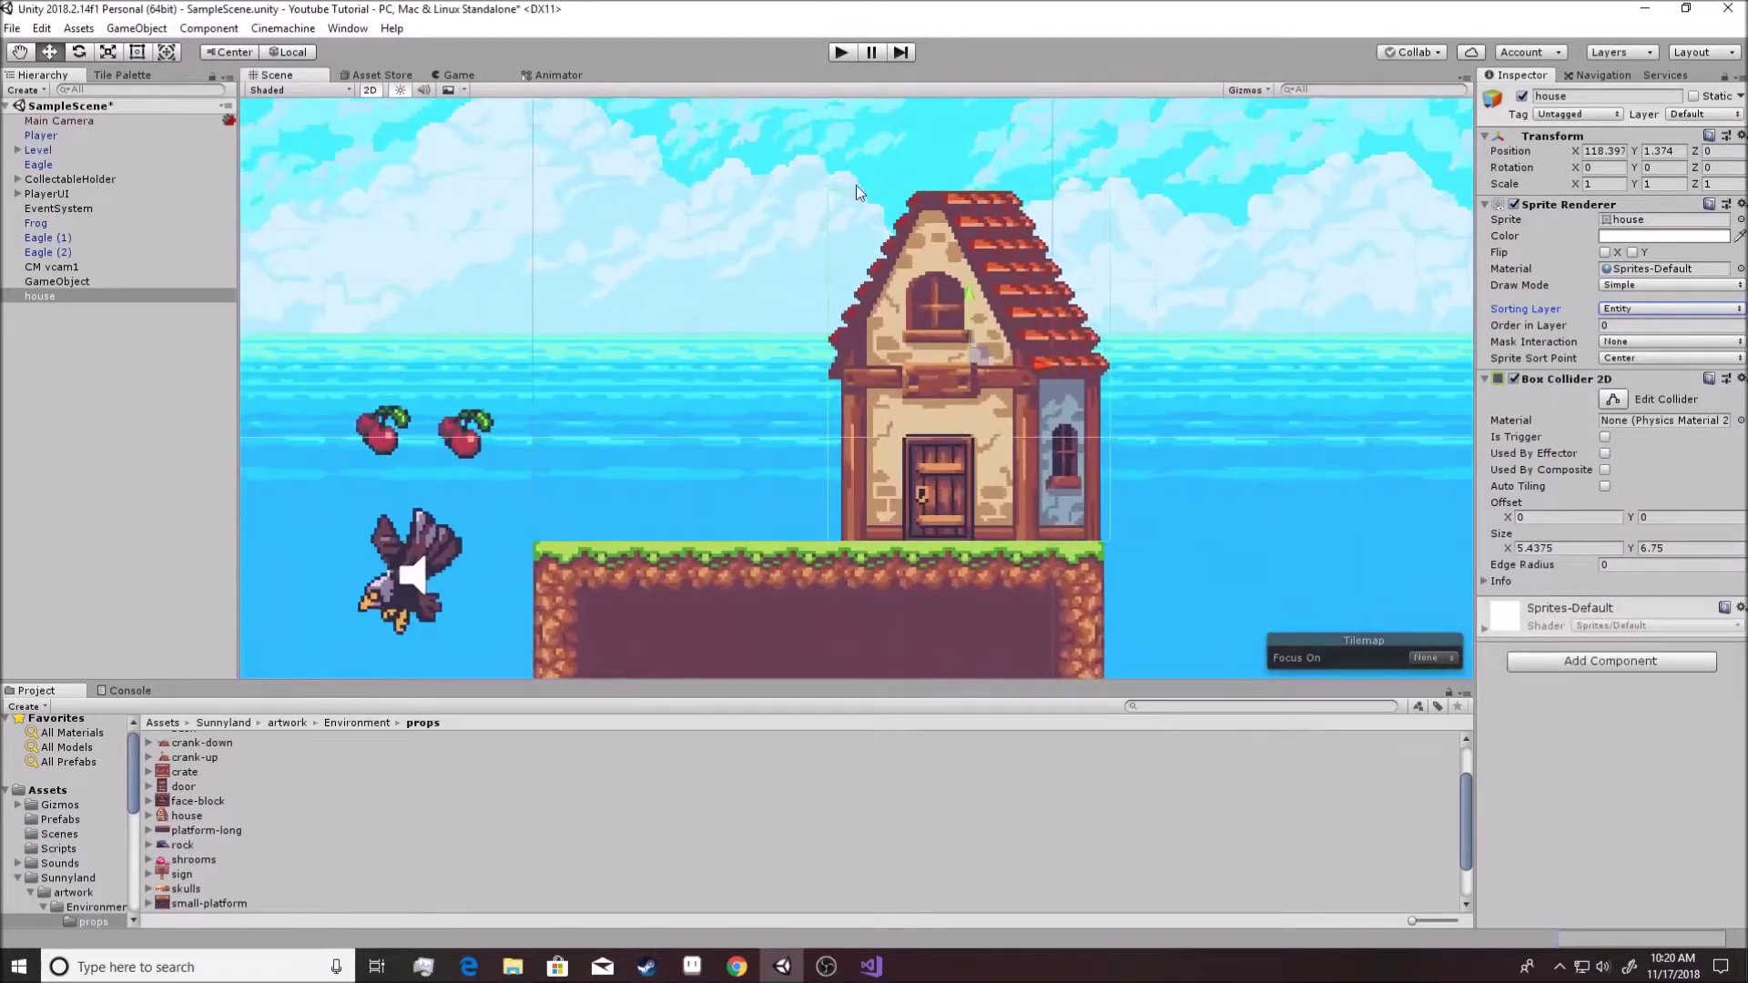
{"action": "left_click", "coordinate": [1607, 438]}
{"action": "left_click", "coordinate": [1614, 399]}
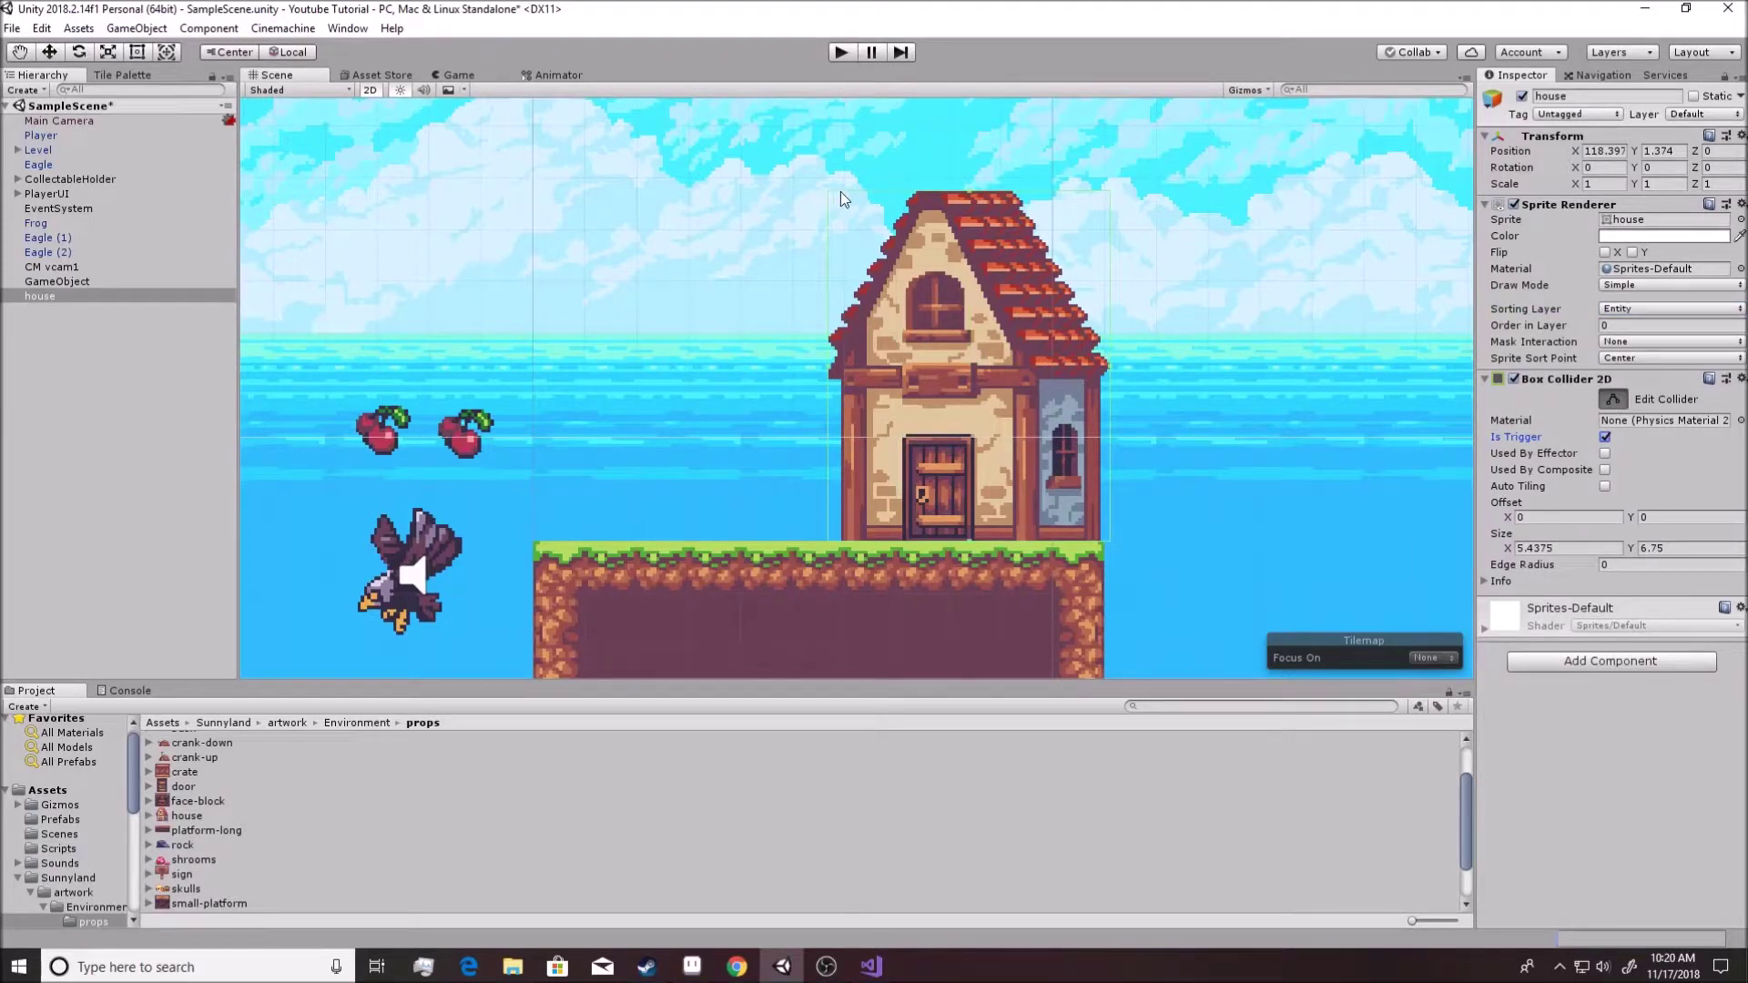
{"action": "scroll", "coordinate": [935, 292], "scroll_direction": "up", "scroll_amount": 2}
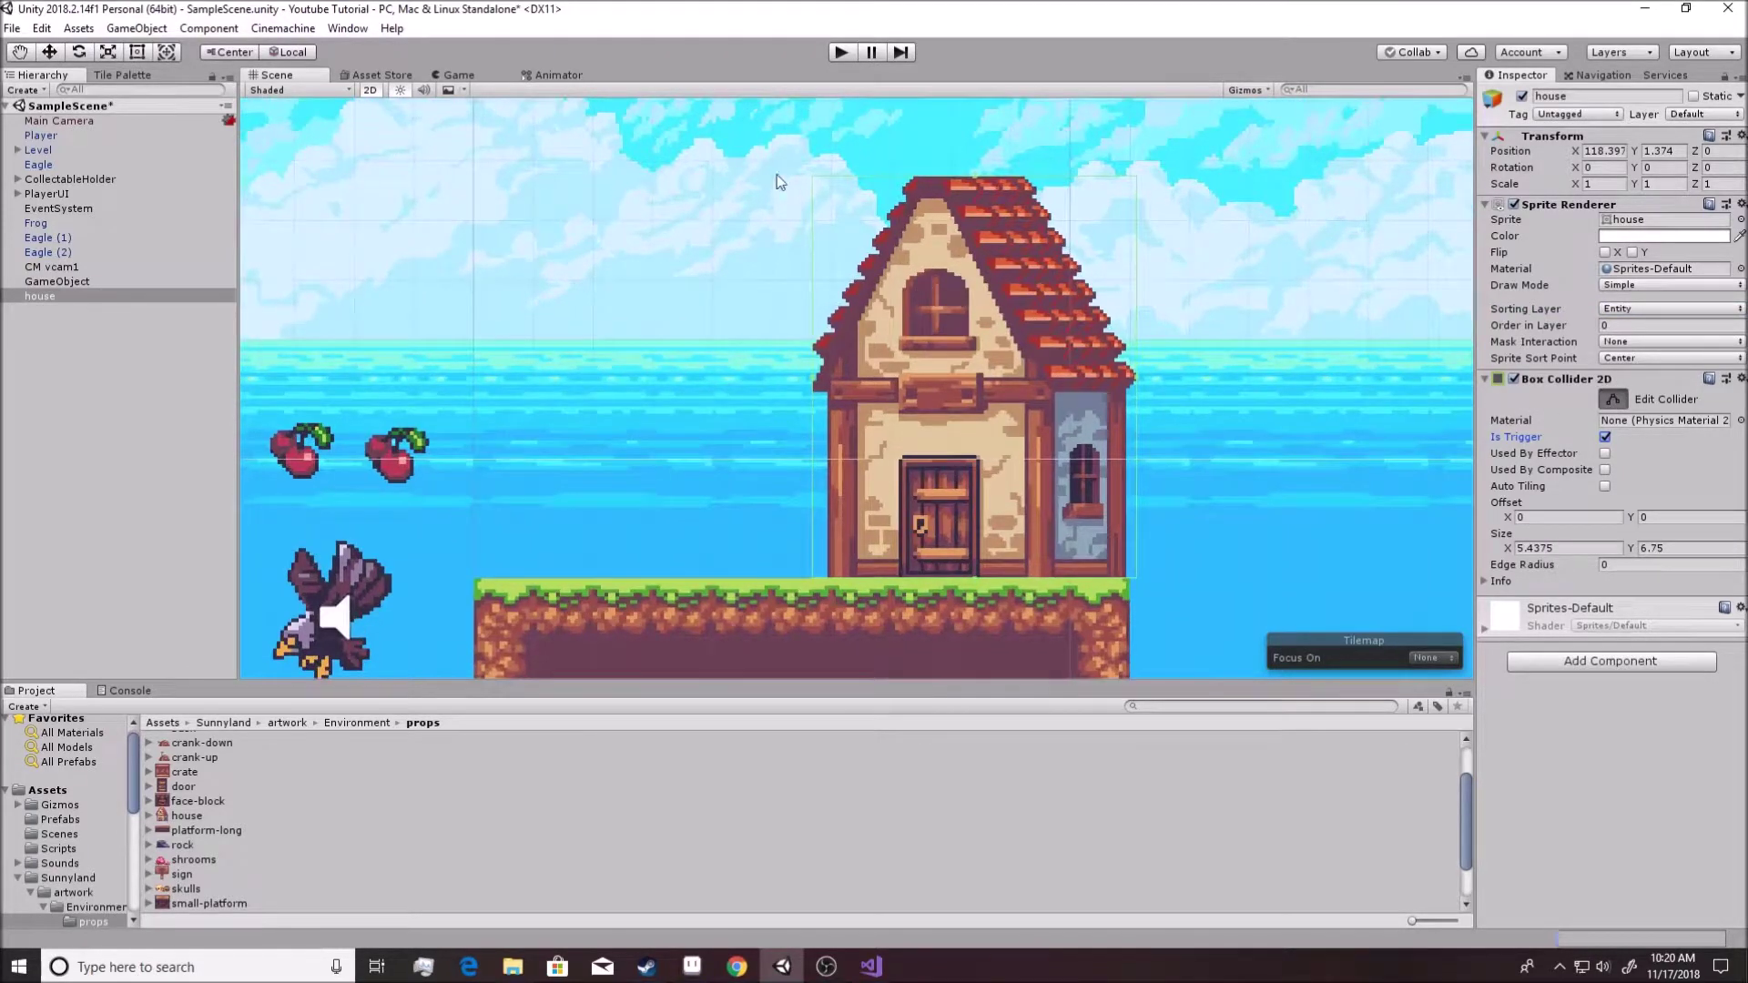
{"action": "left_click", "coordinate": [1613, 401]}
{"action": "left_click", "coordinate": [1614, 400]}
Shrink the collider to the house's lower walls and door (3.79 x 3.03), then save.
{"action": "left_click_drag", "start_coordinate": [972, 181], "coordinate": [977, 400]}
{"action": "left_click_drag", "start_coordinate": [813, 491], "coordinate": [829, 492]}
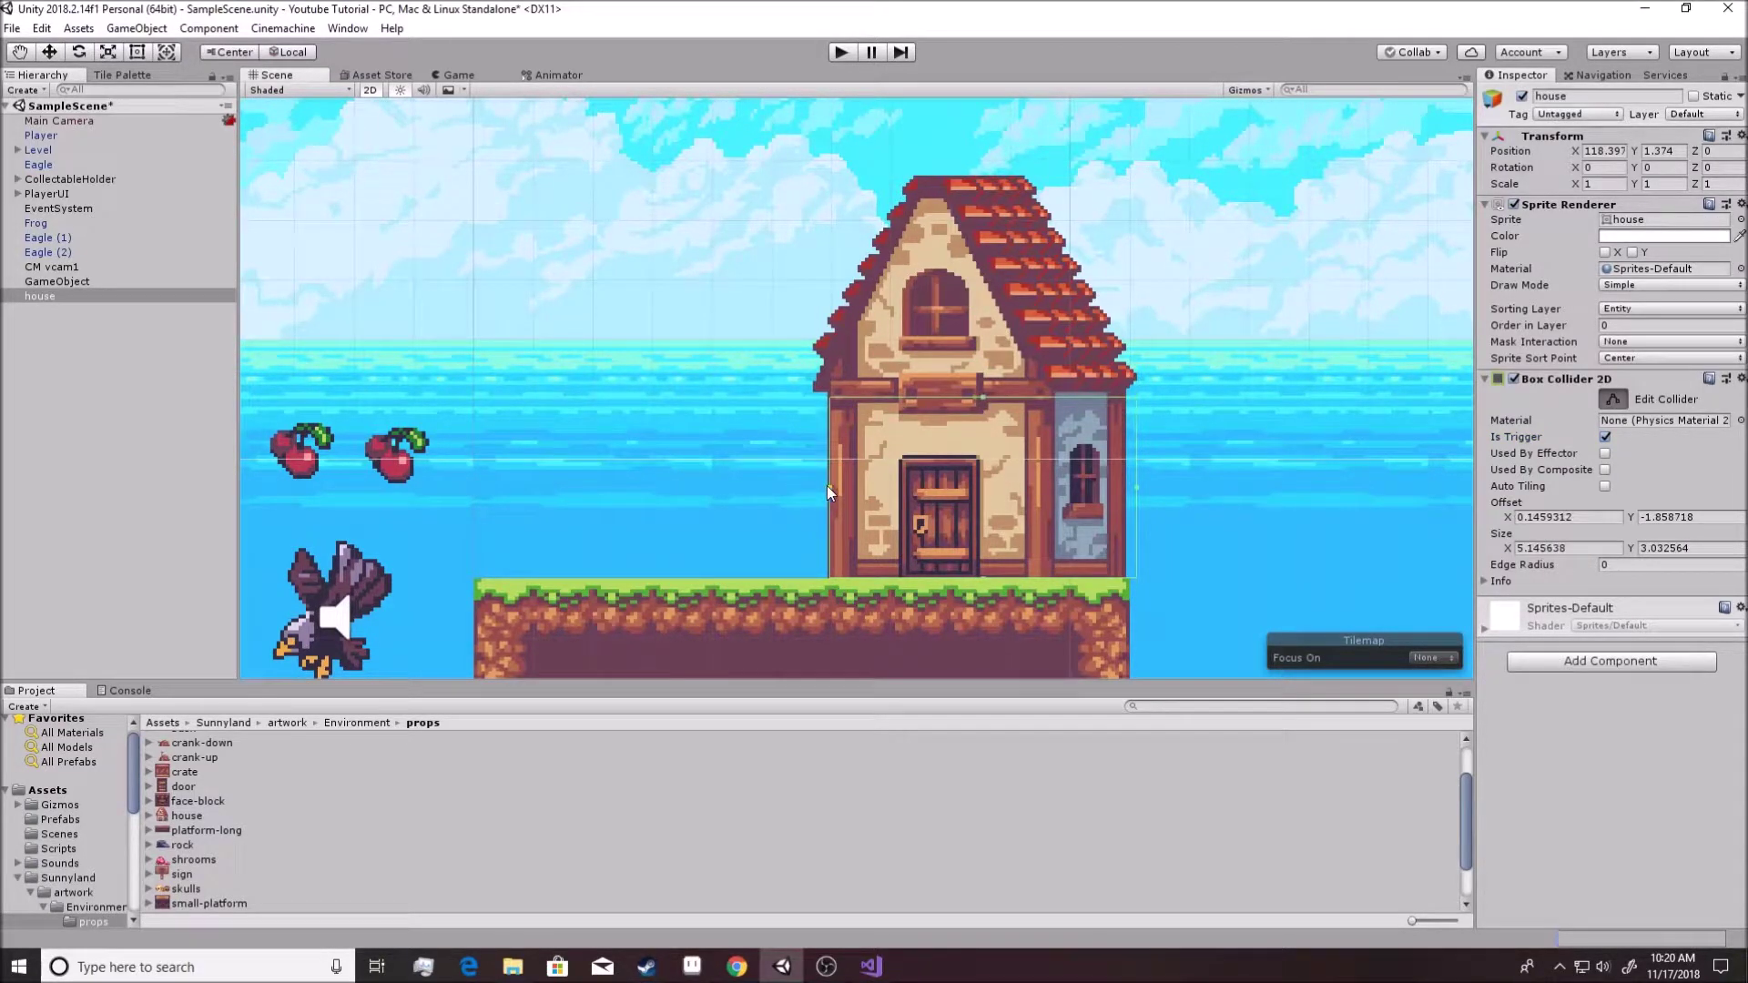
{"action": "left_click_drag", "start_coordinate": [1138, 490], "coordinate": [1056, 501]}
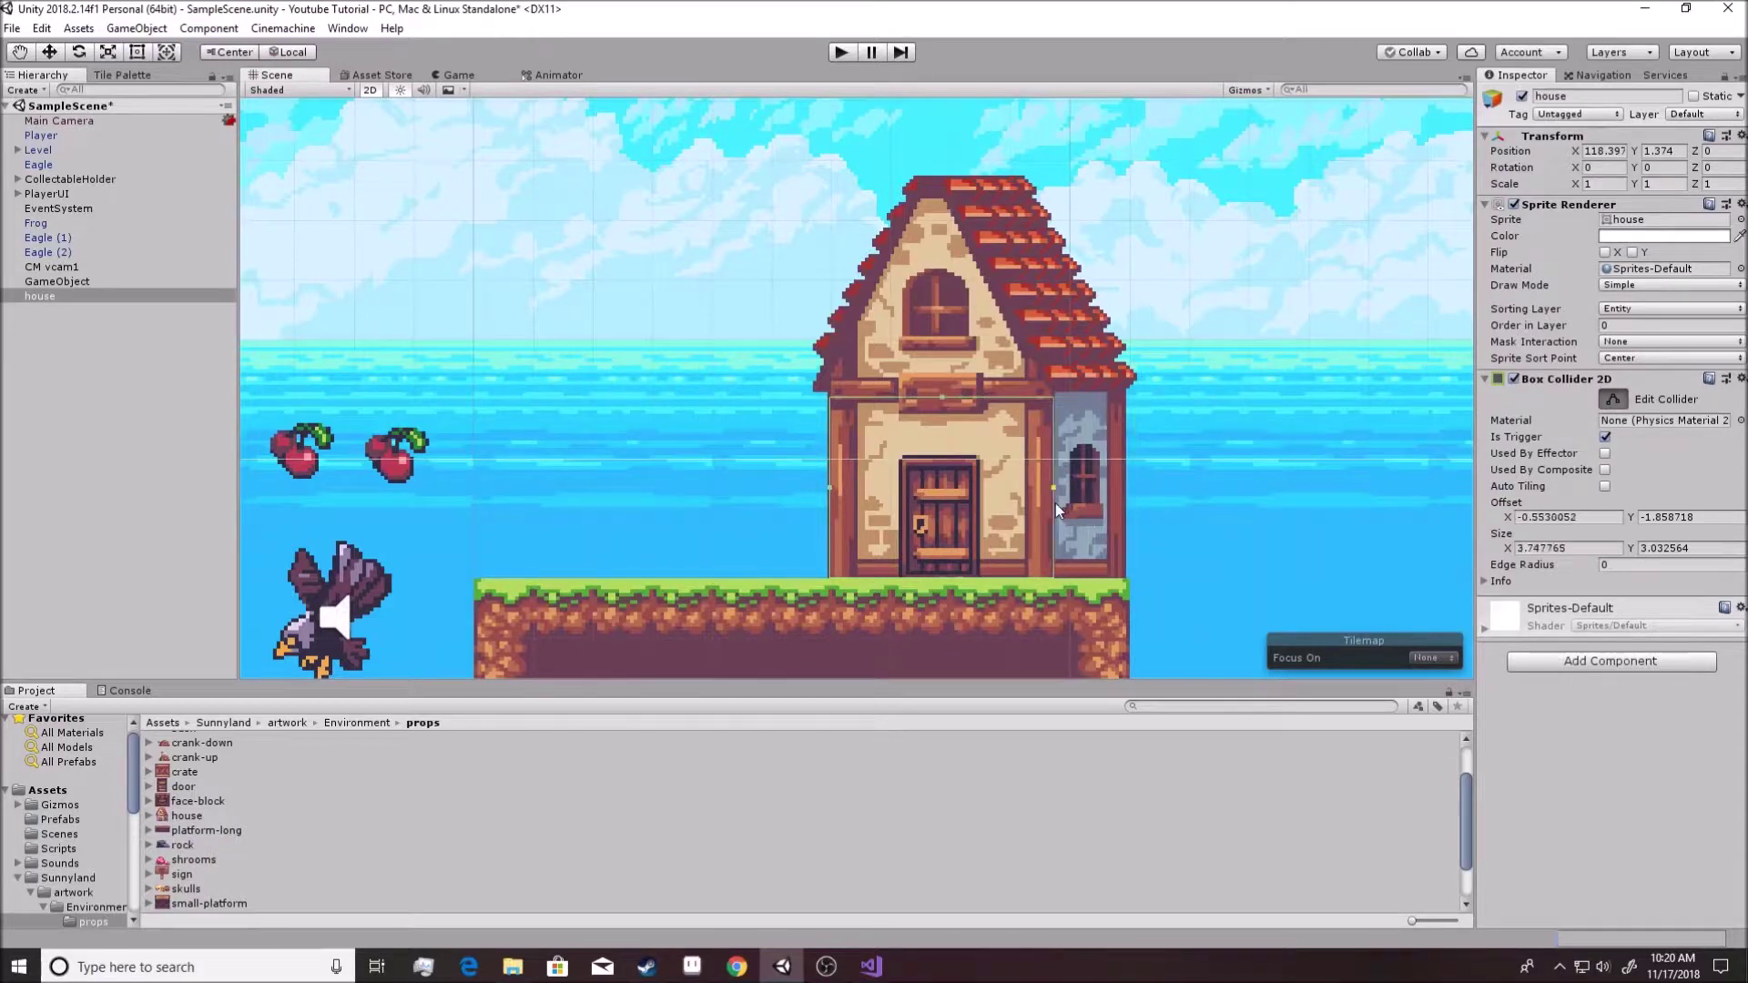
{"action": "left_click_drag", "start_coordinate": [828, 495], "coordinate": [898, 496]}
{"action": "left_click_drag", "start_coordinate": [1054, 494], "coordinate": [1126, 499]}
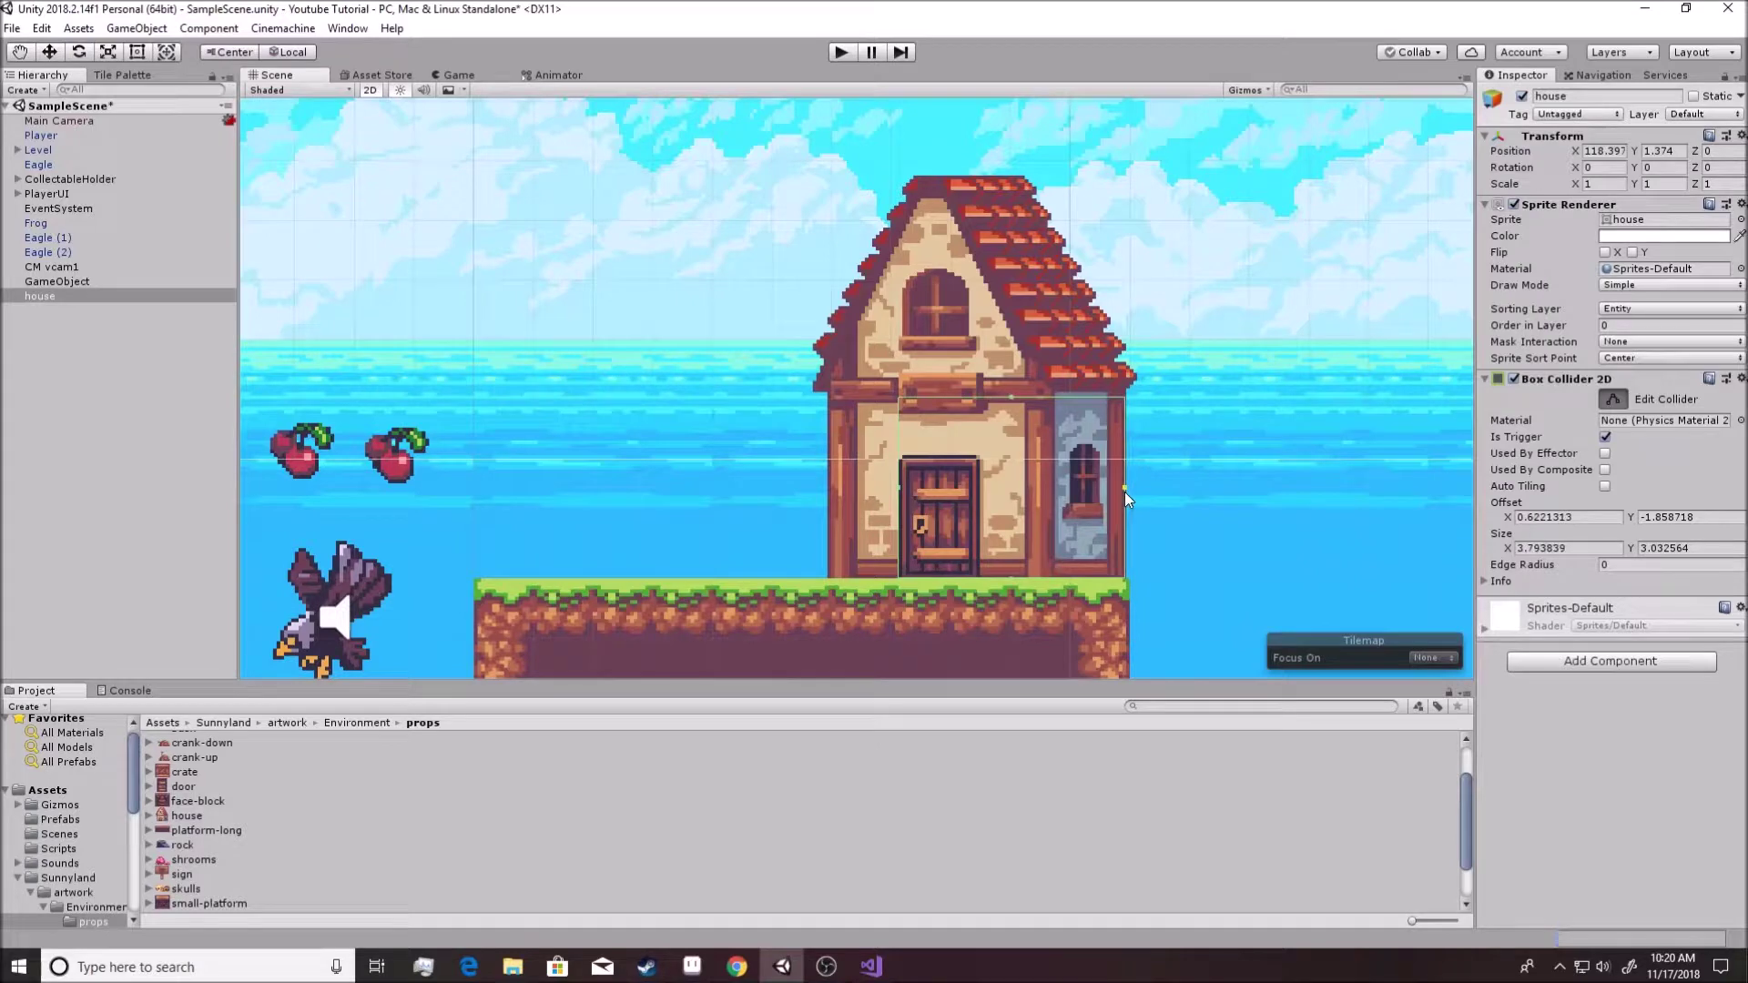
{"action": "left_click", "coordinate": [1604, 436]}
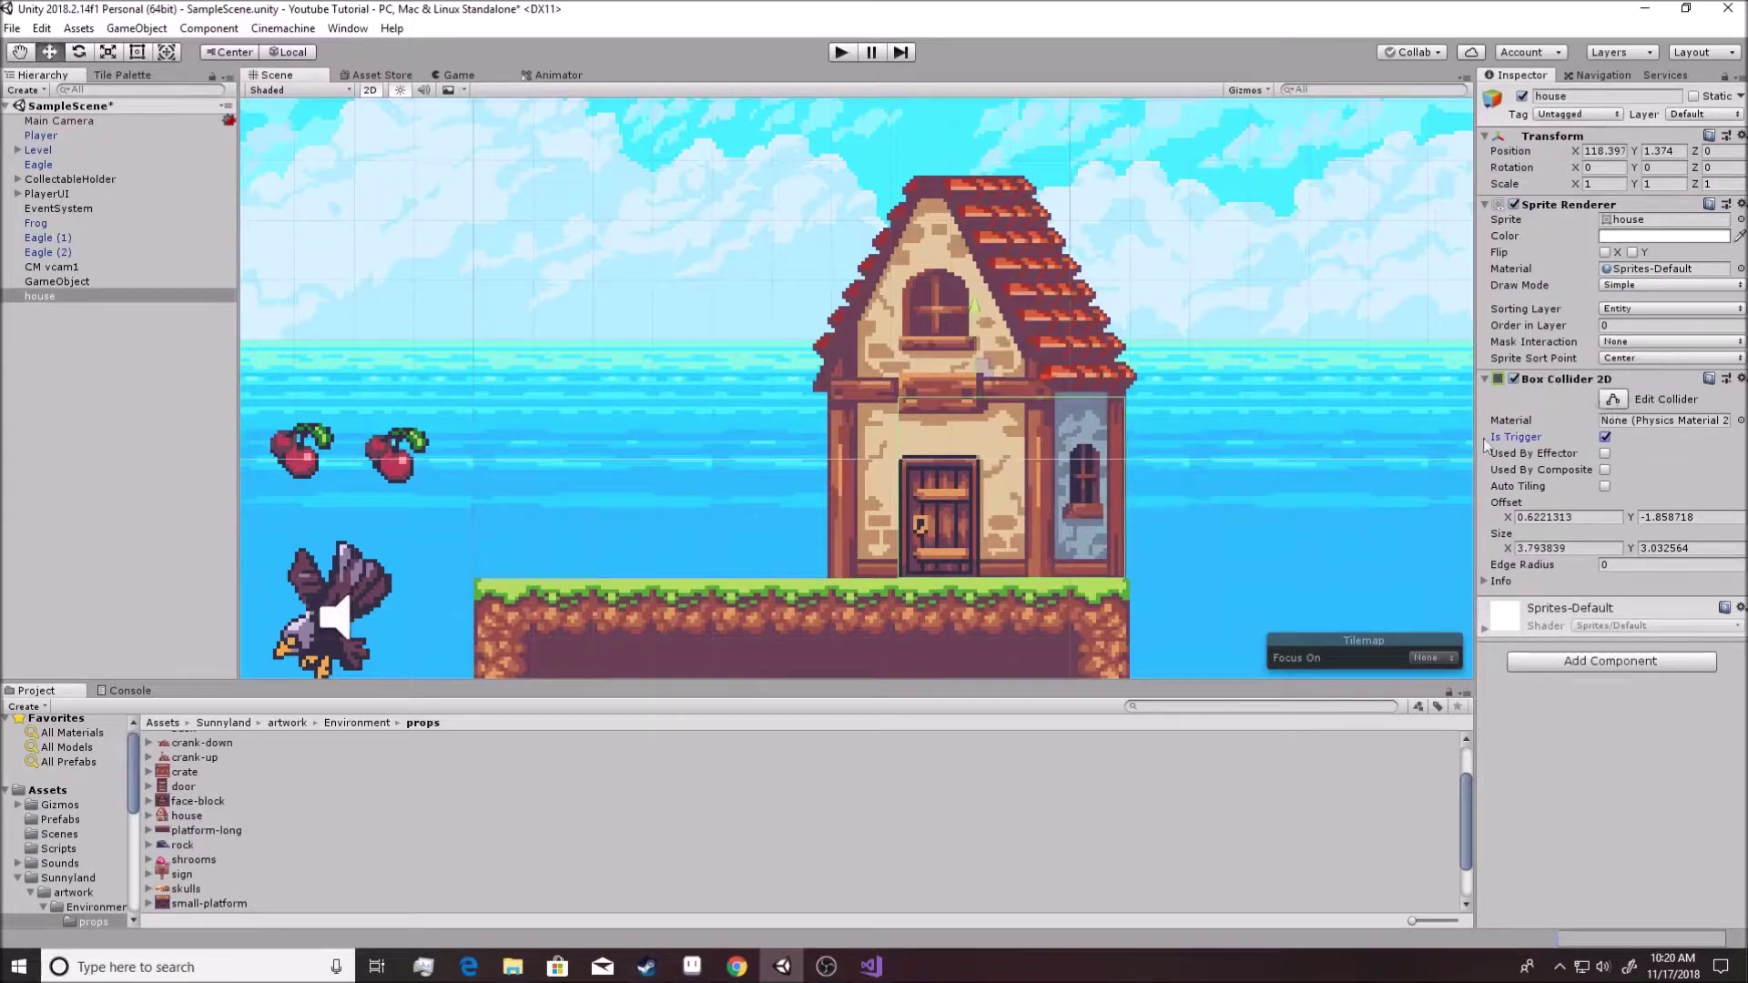
{"action": "key", "text": "ctrl+s"}
{"action": "left_click", "coordinate": [1610, 661]}
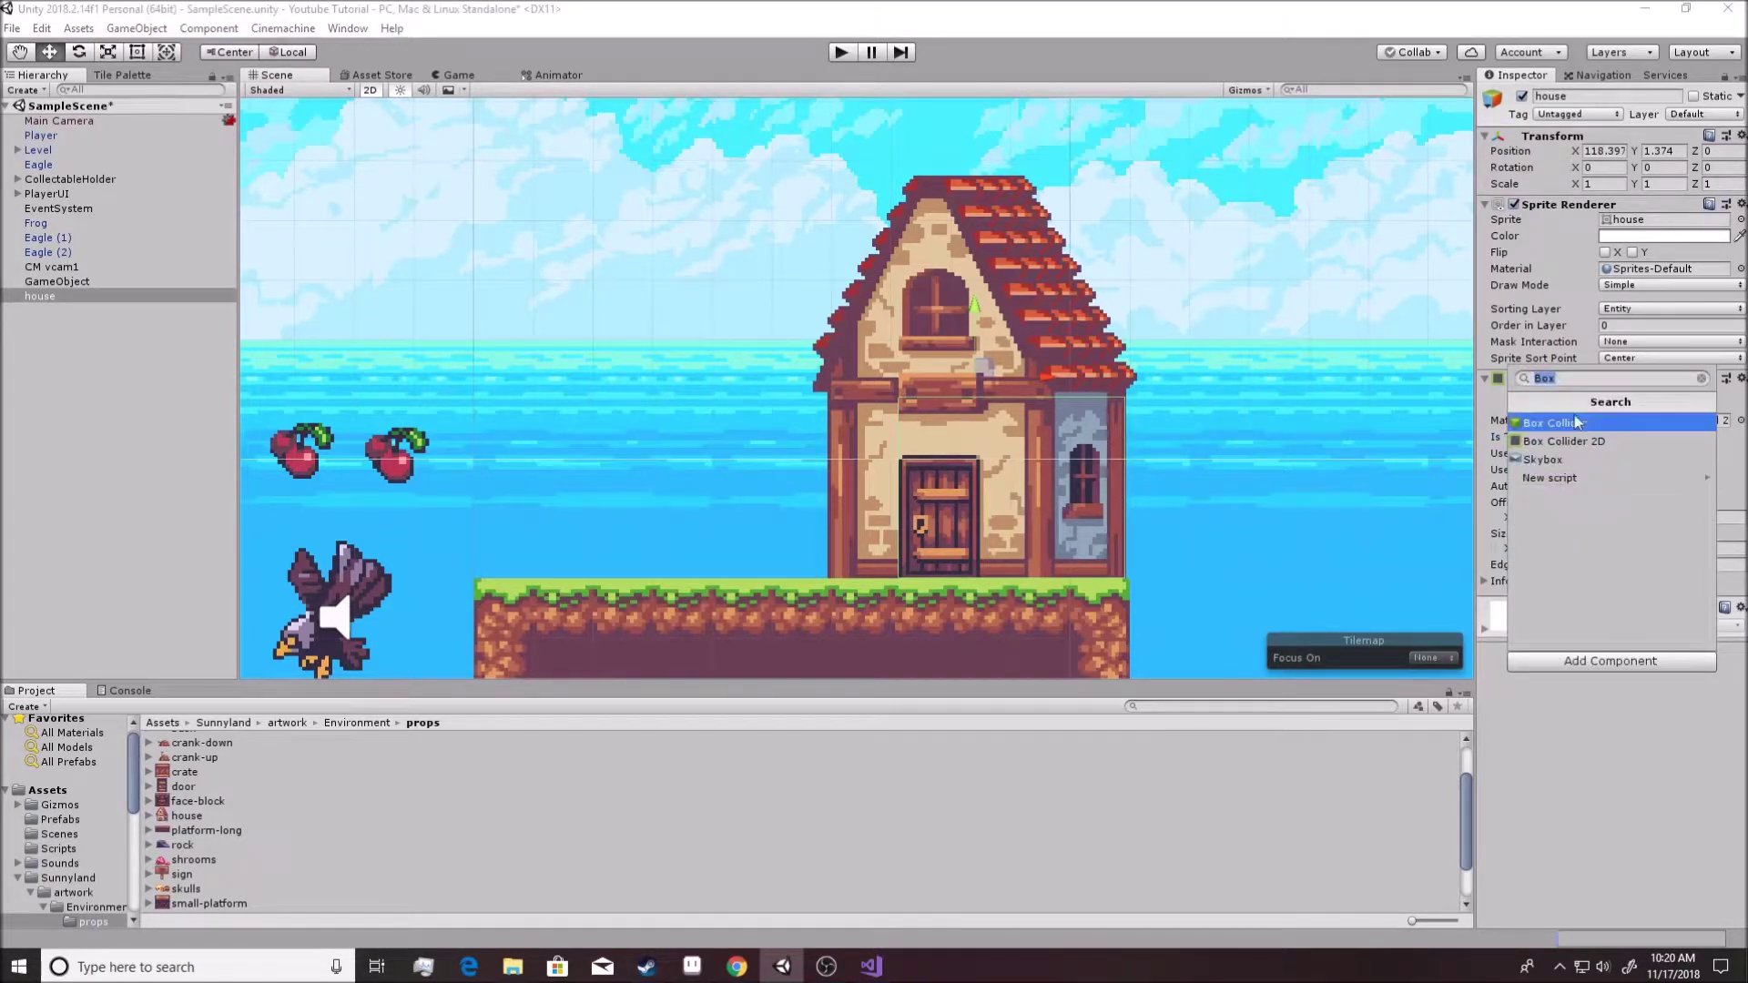
{"action": "scroll", "coordinate": [1266, 504], "scroll_direction": "down", "scroll_amount": 2}
{"action": "scroll", "coordinate": [1266, 504], "scroll_direction": "down", "scroll_amount": 10}
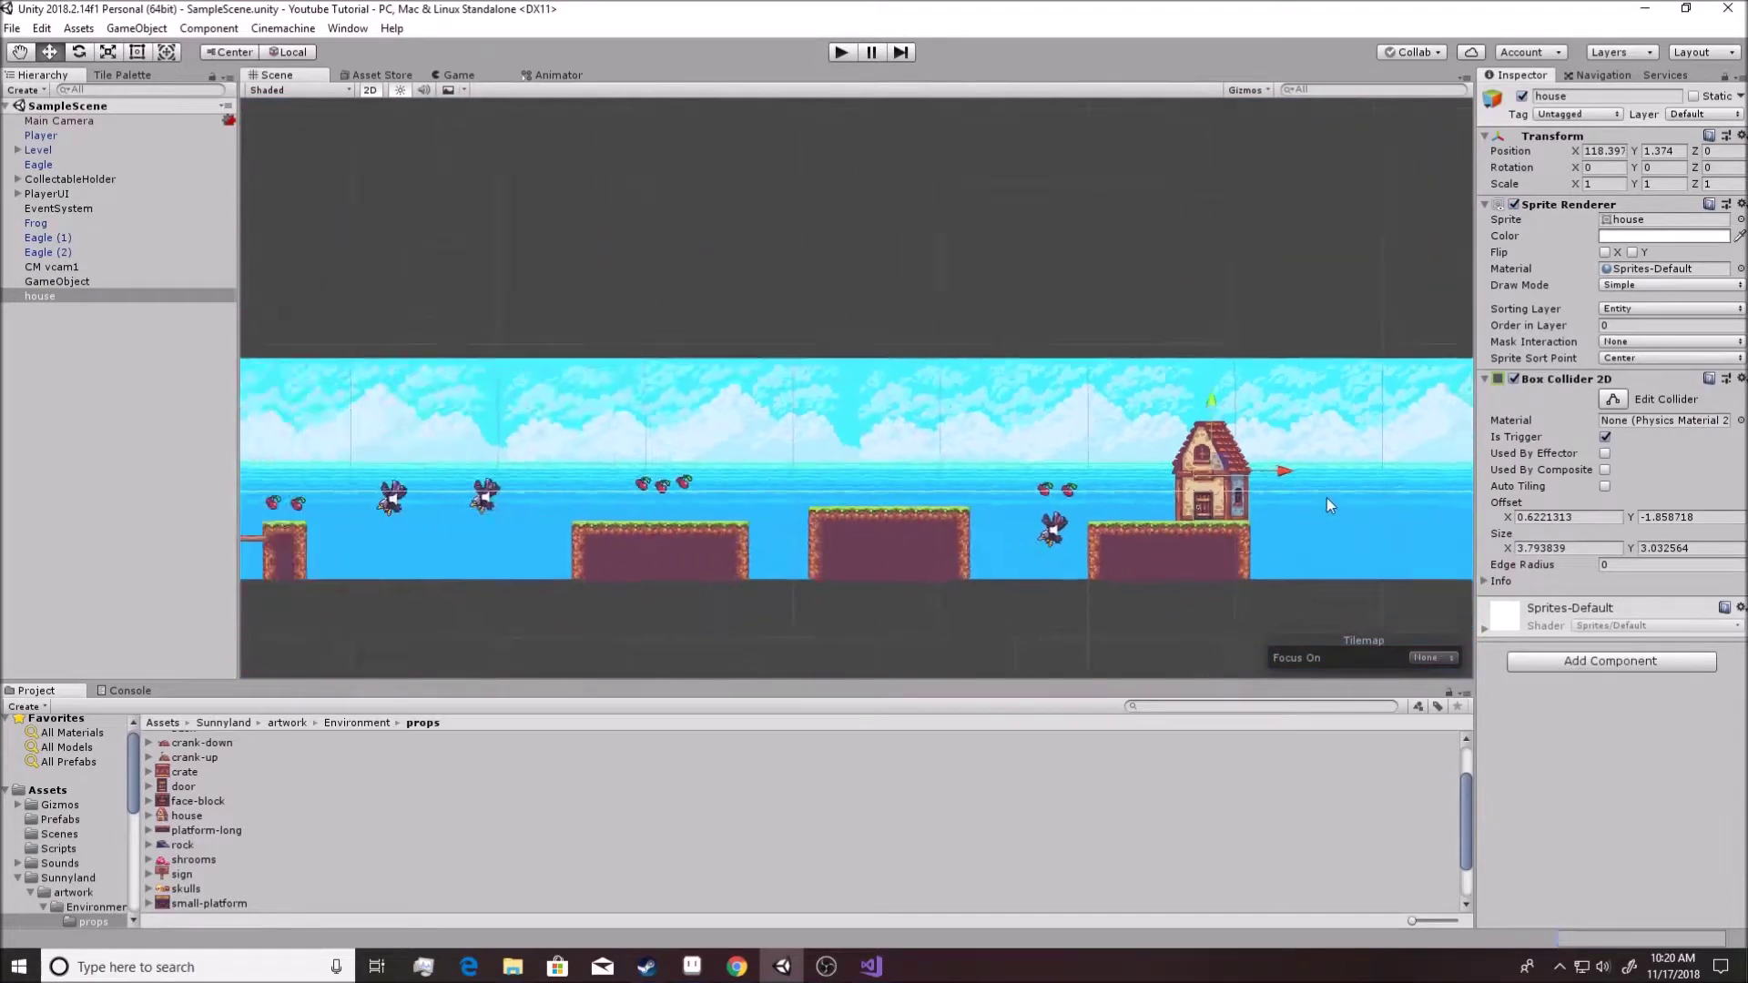
Play-test, running and jumping the fox through the level to the house platform, collecting 16 cherries.
{"action": "scroll", "coordinate": [1324, 505], "scroll_direction": "down", "scroll_amount": 2}
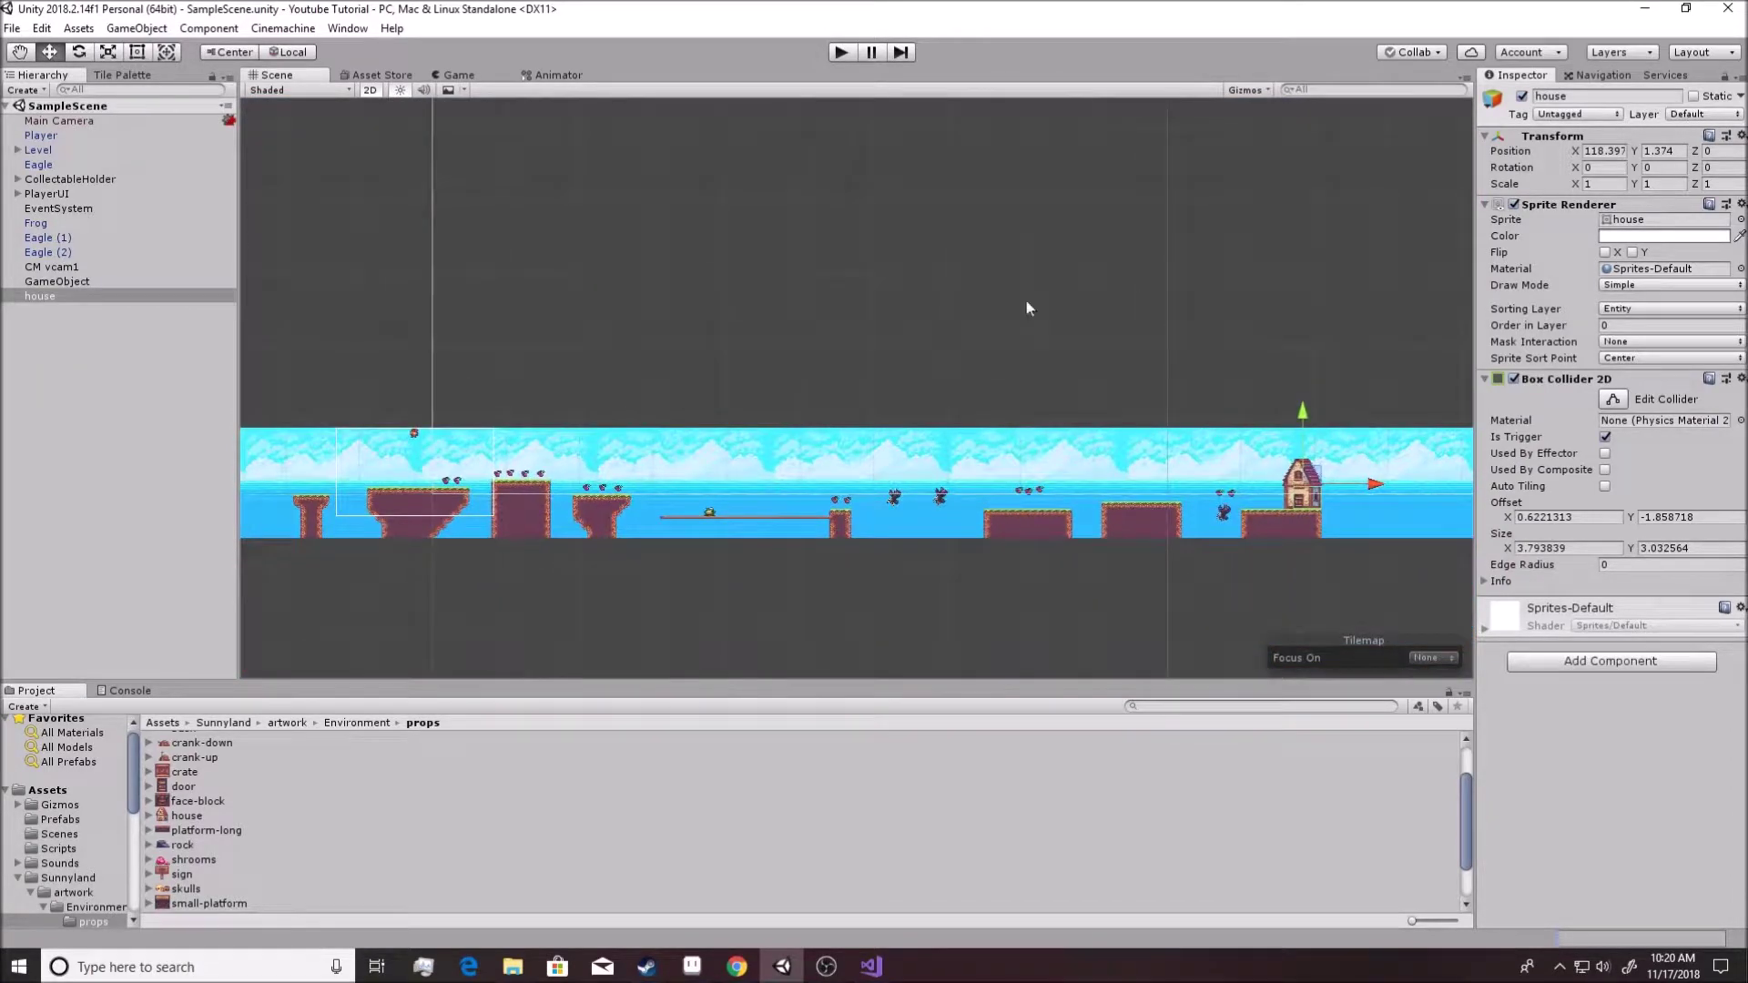
{"action": "left_click", "coordinate": [840, 53]}
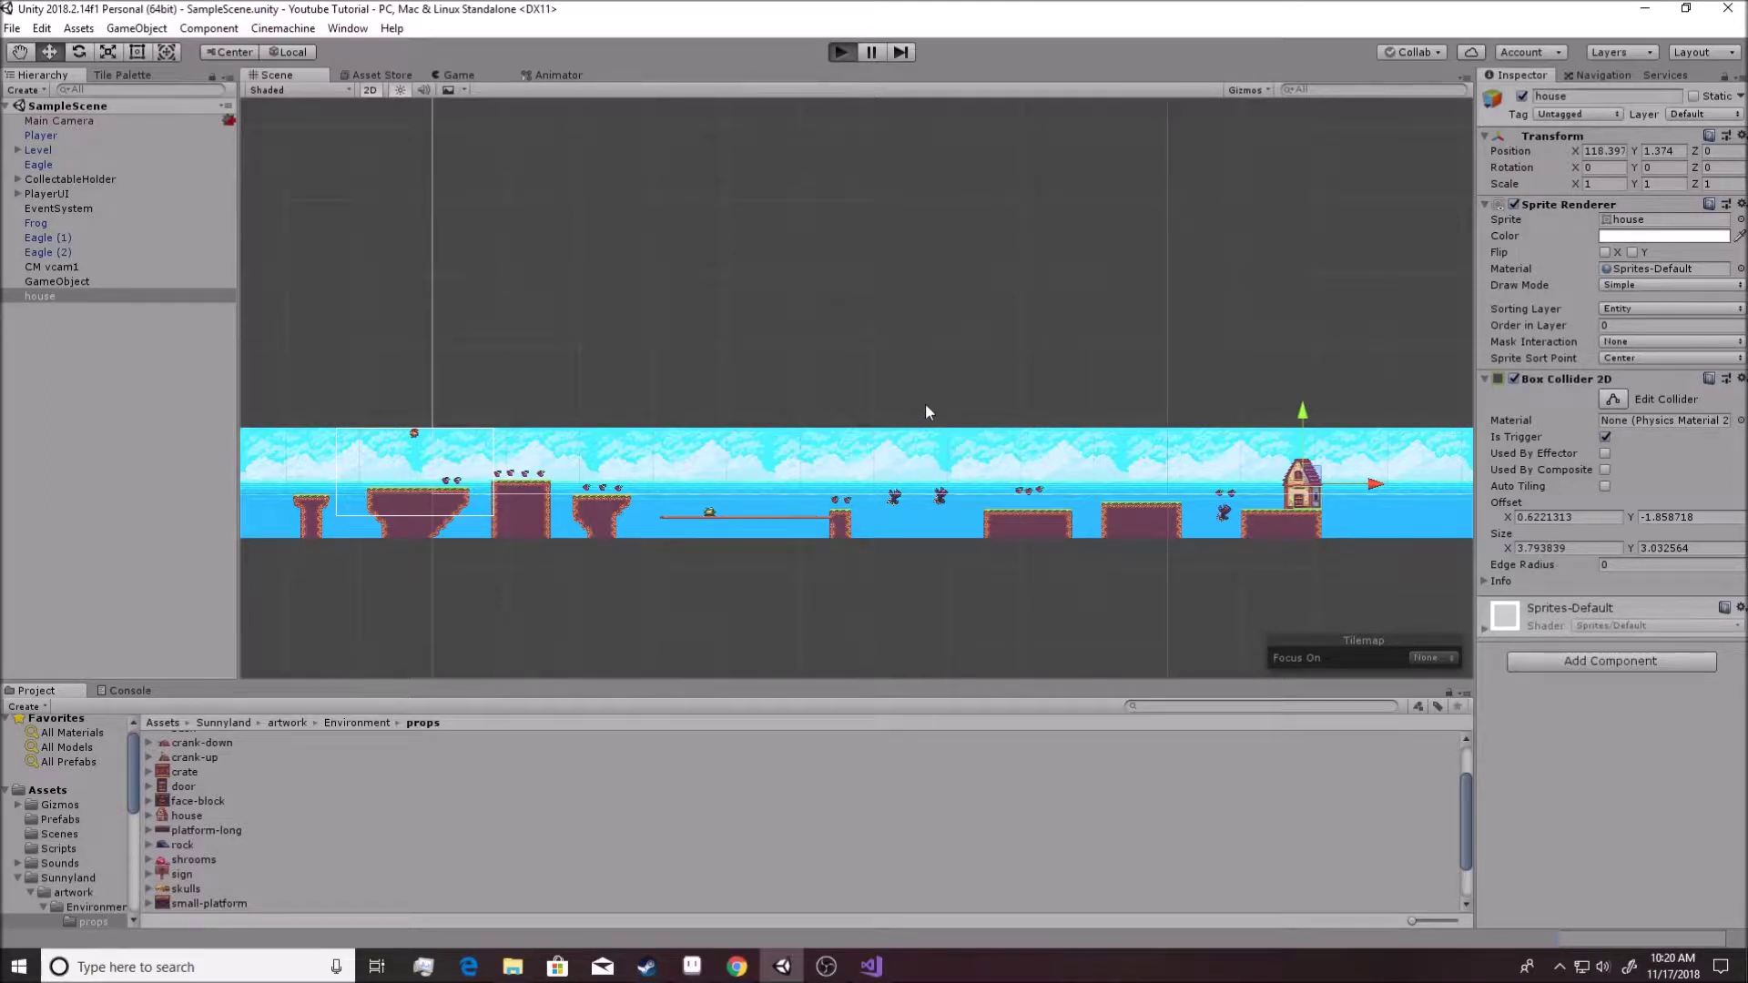
{"action": "key", "text": "Right"}
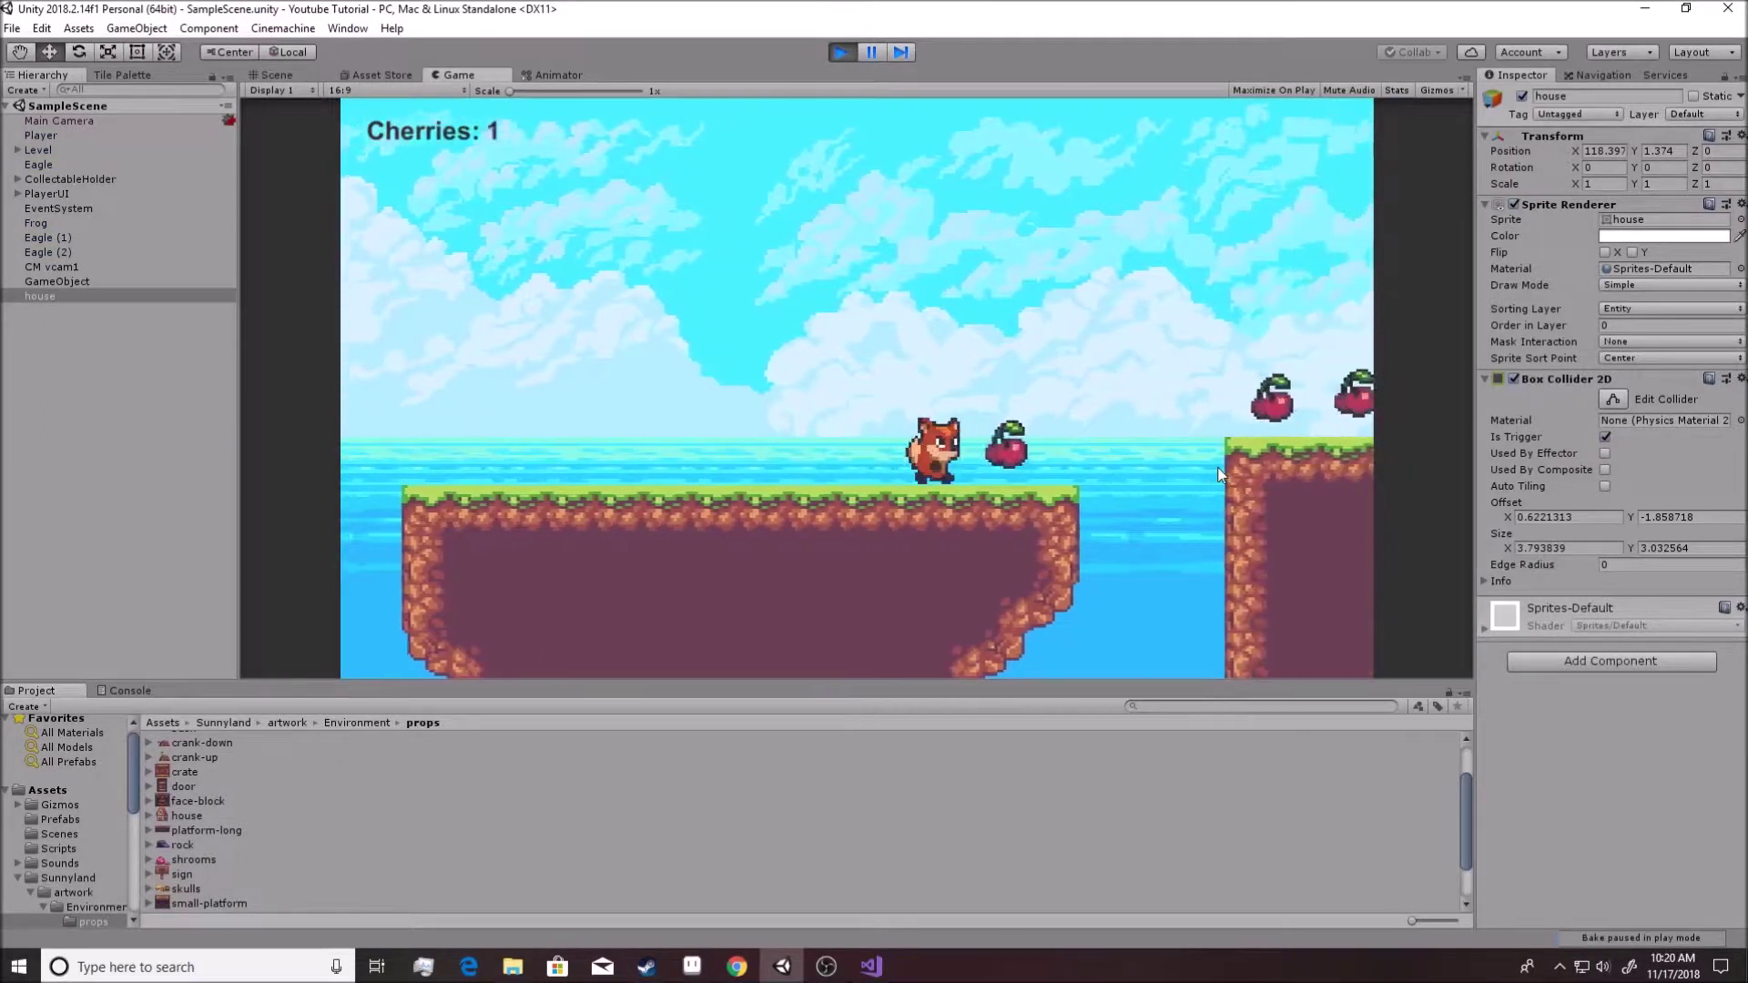
{"action": "key", "text": "space"}
{"action": "key", "text": "Right"}
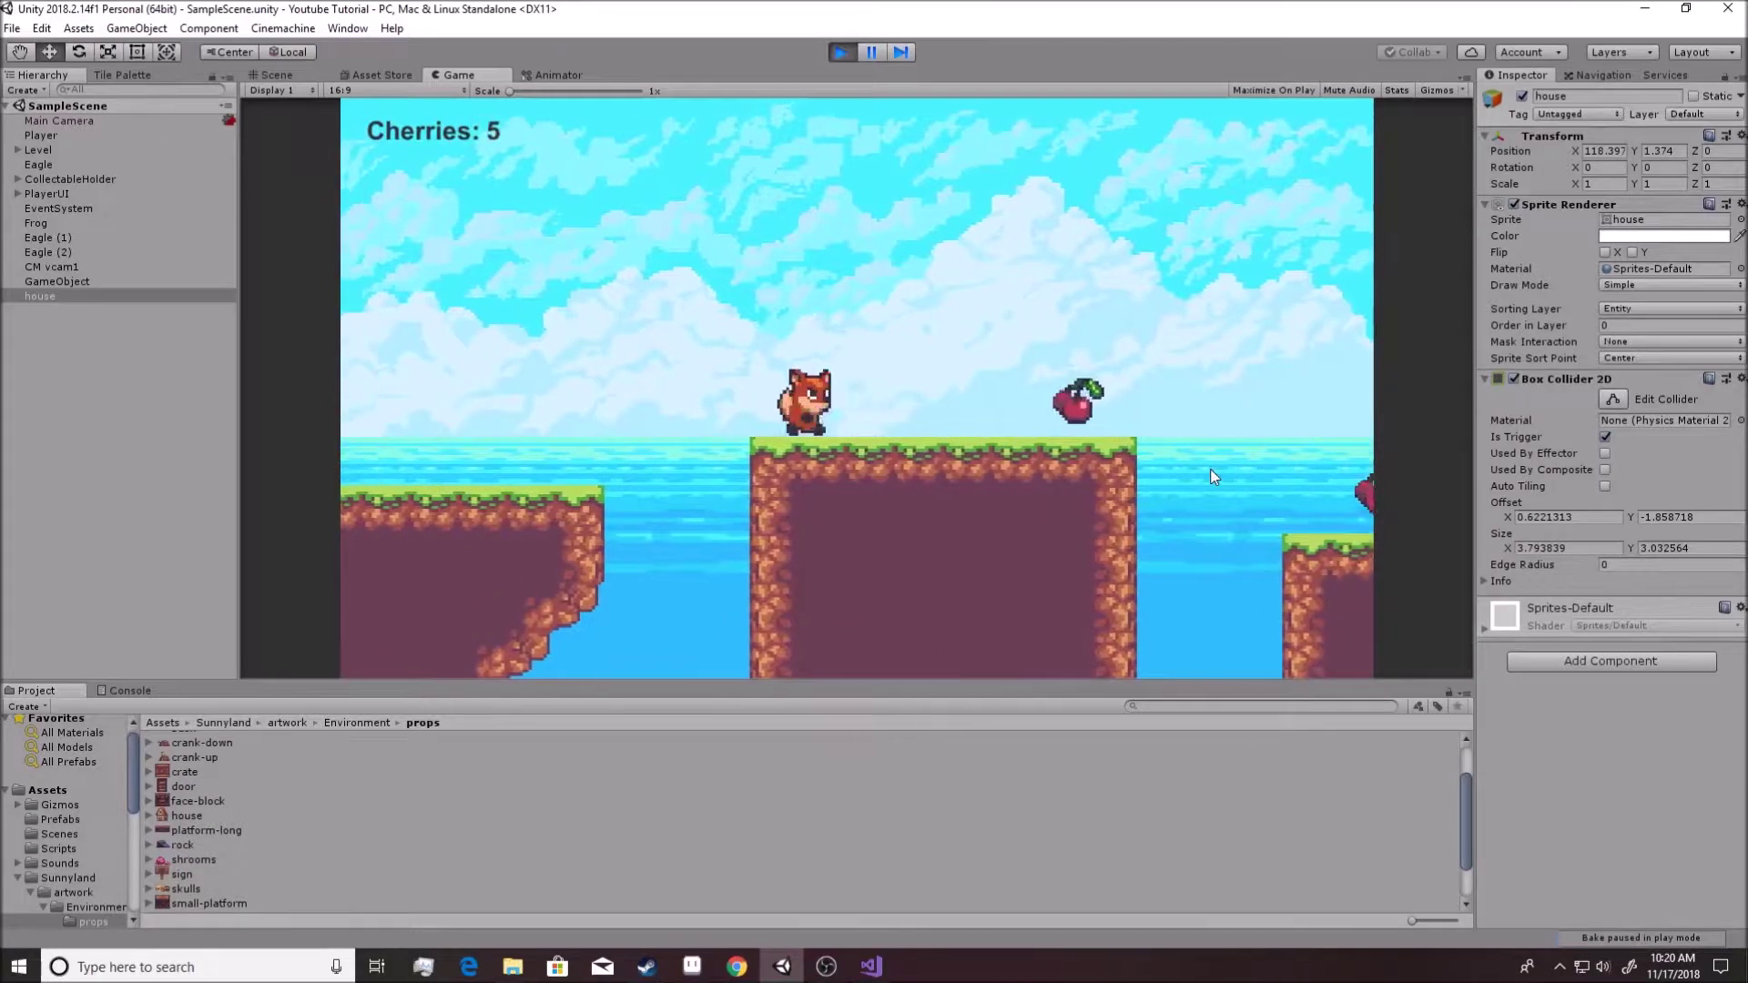
{"action": "key", "text": "space"}
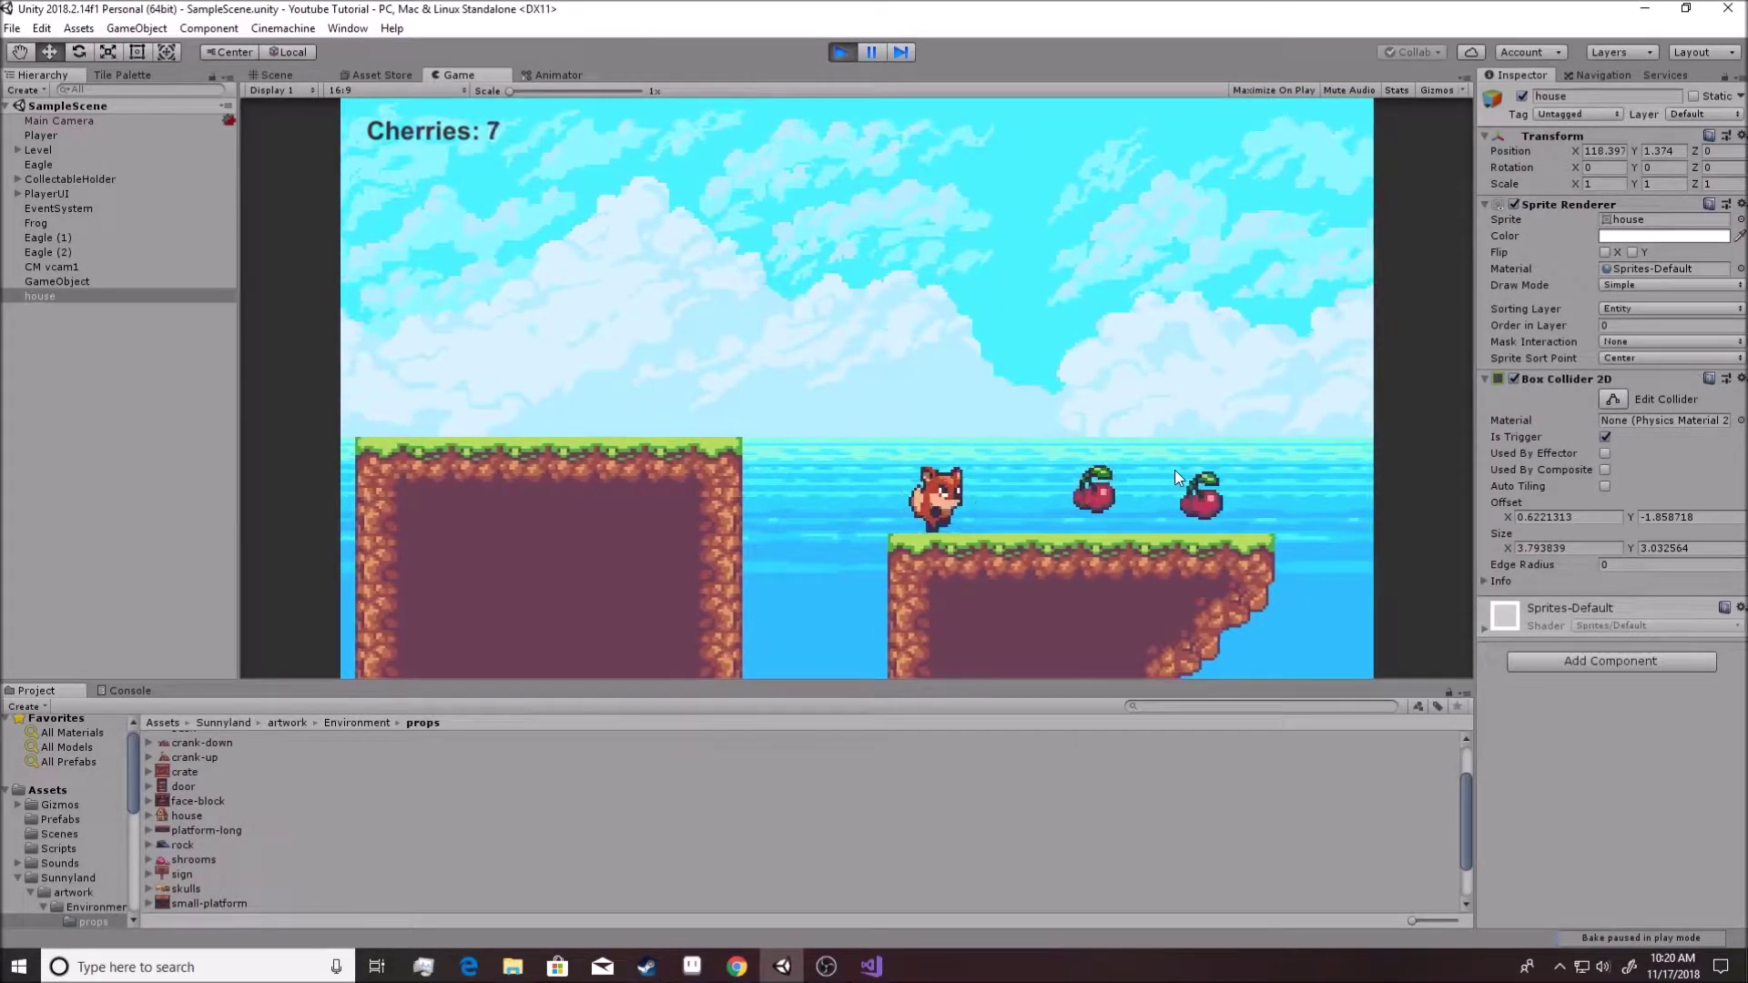
{"action": "key", "text": "space"}
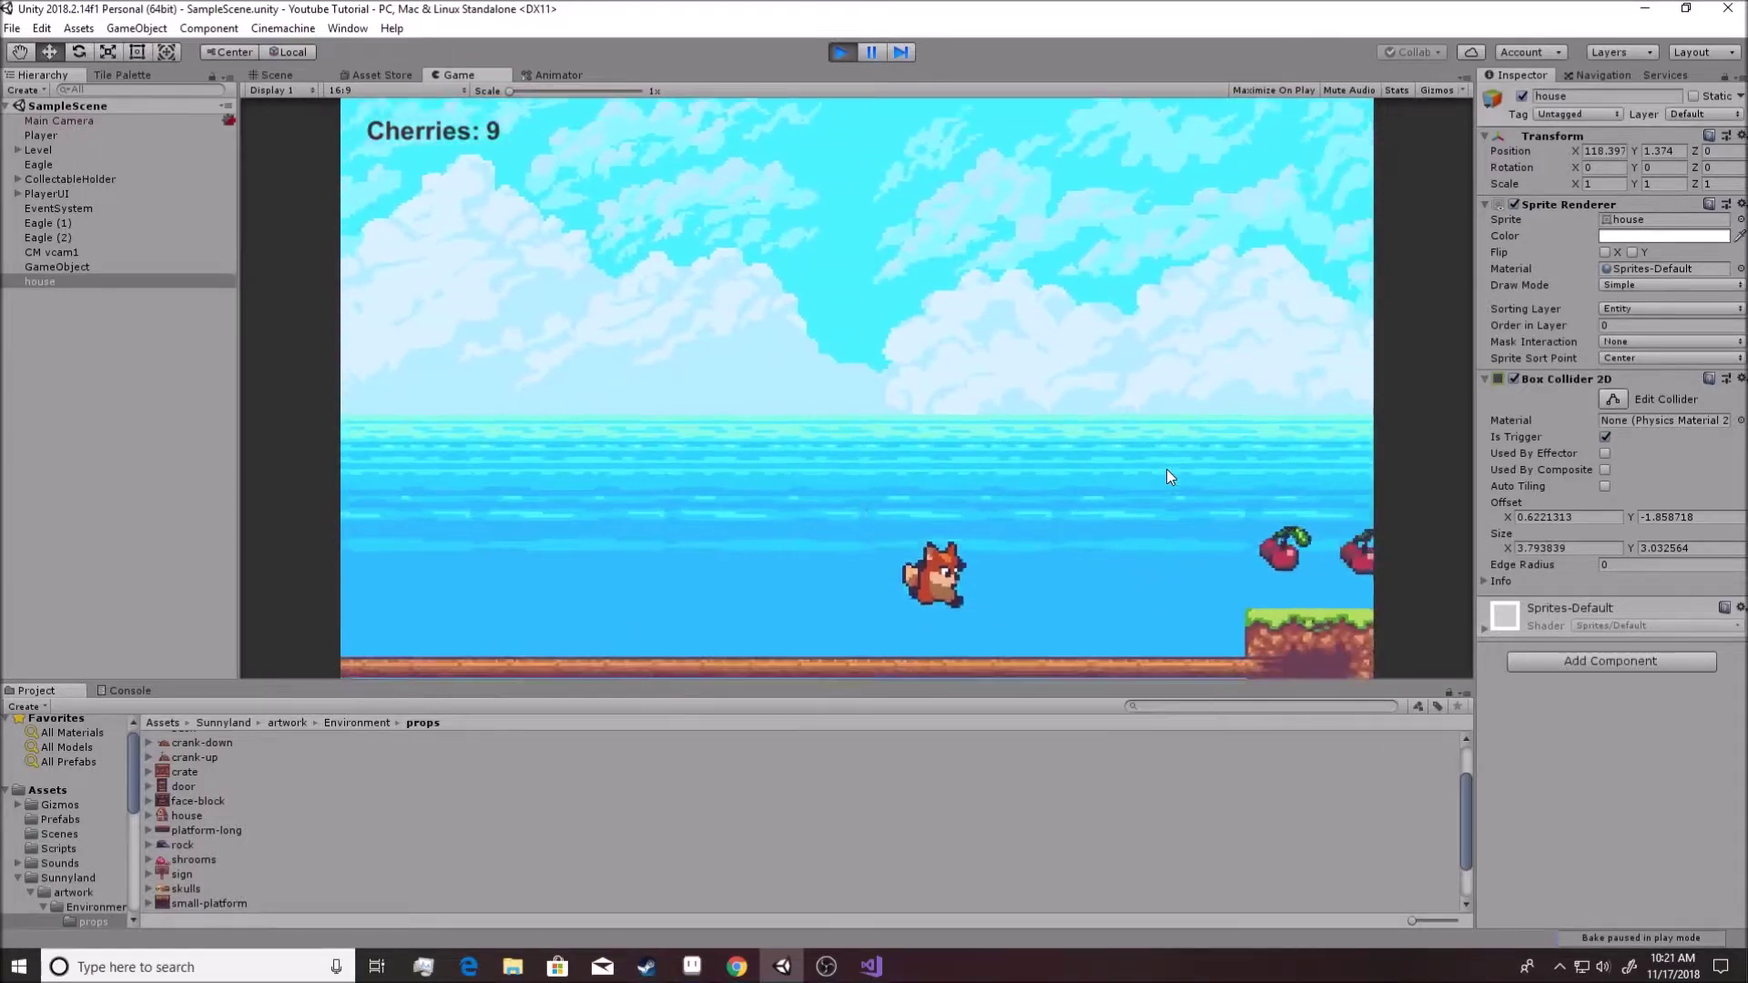
{"action": "key", "text": "space"}
{"action": "key", "text": "space"}
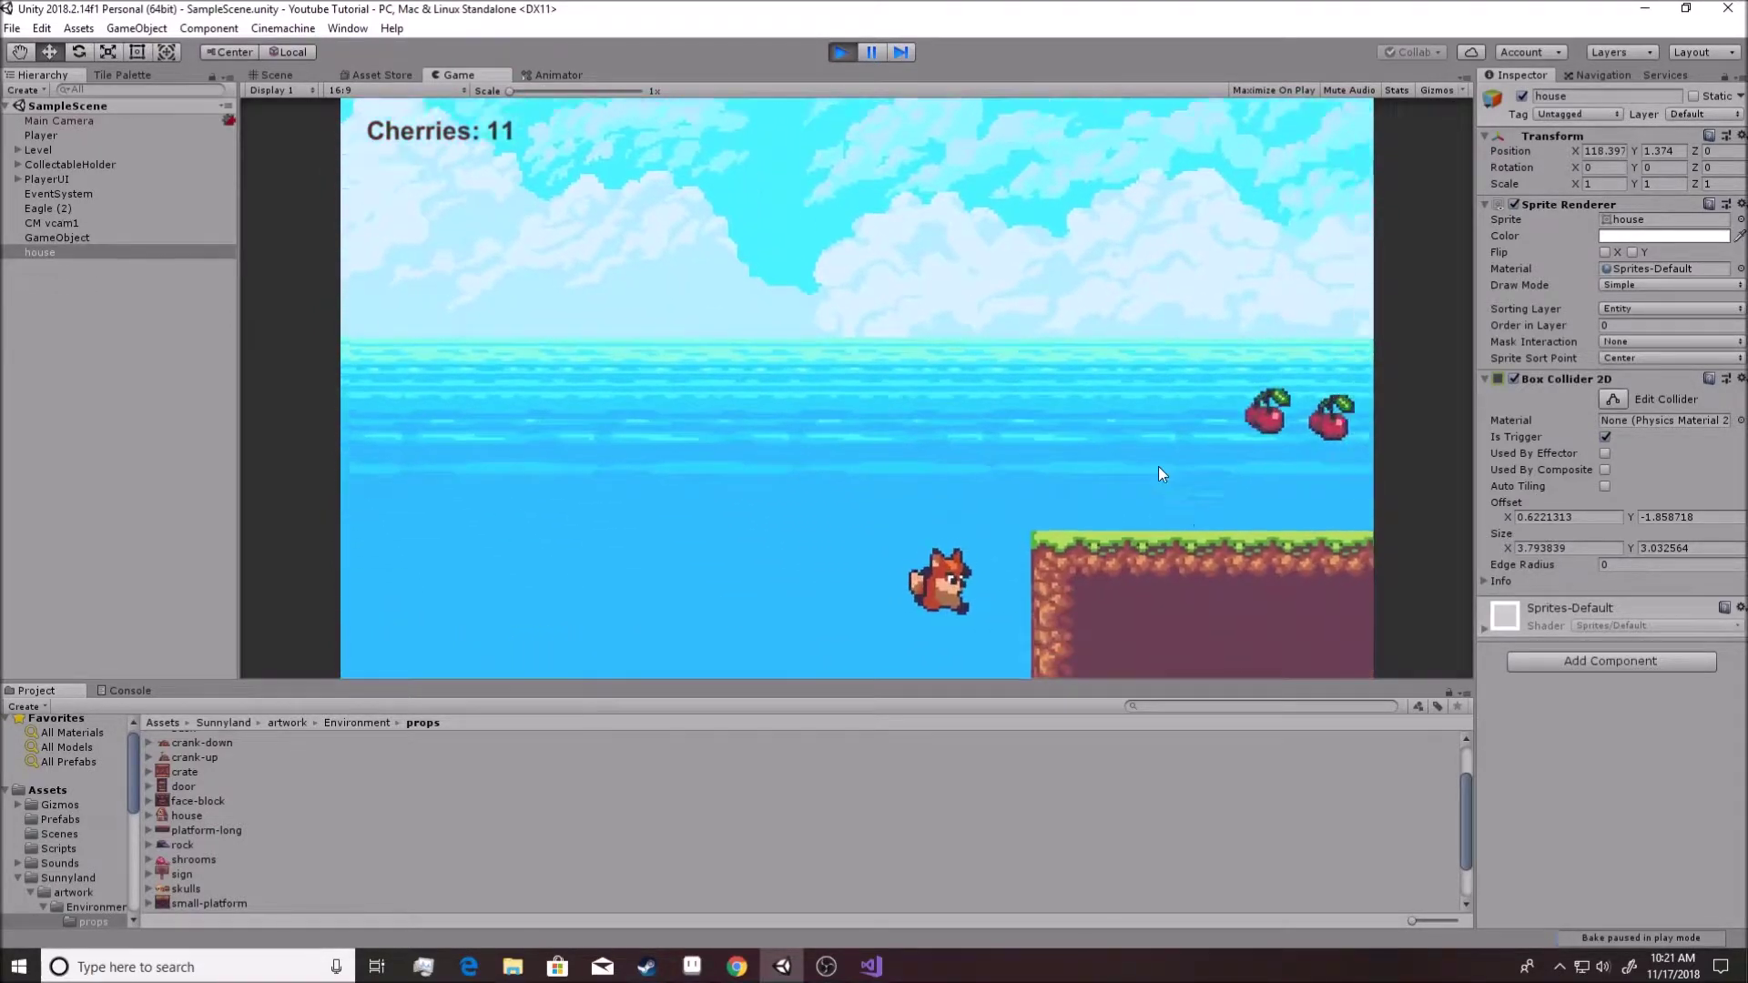
{"action": "key", "text": "space"}
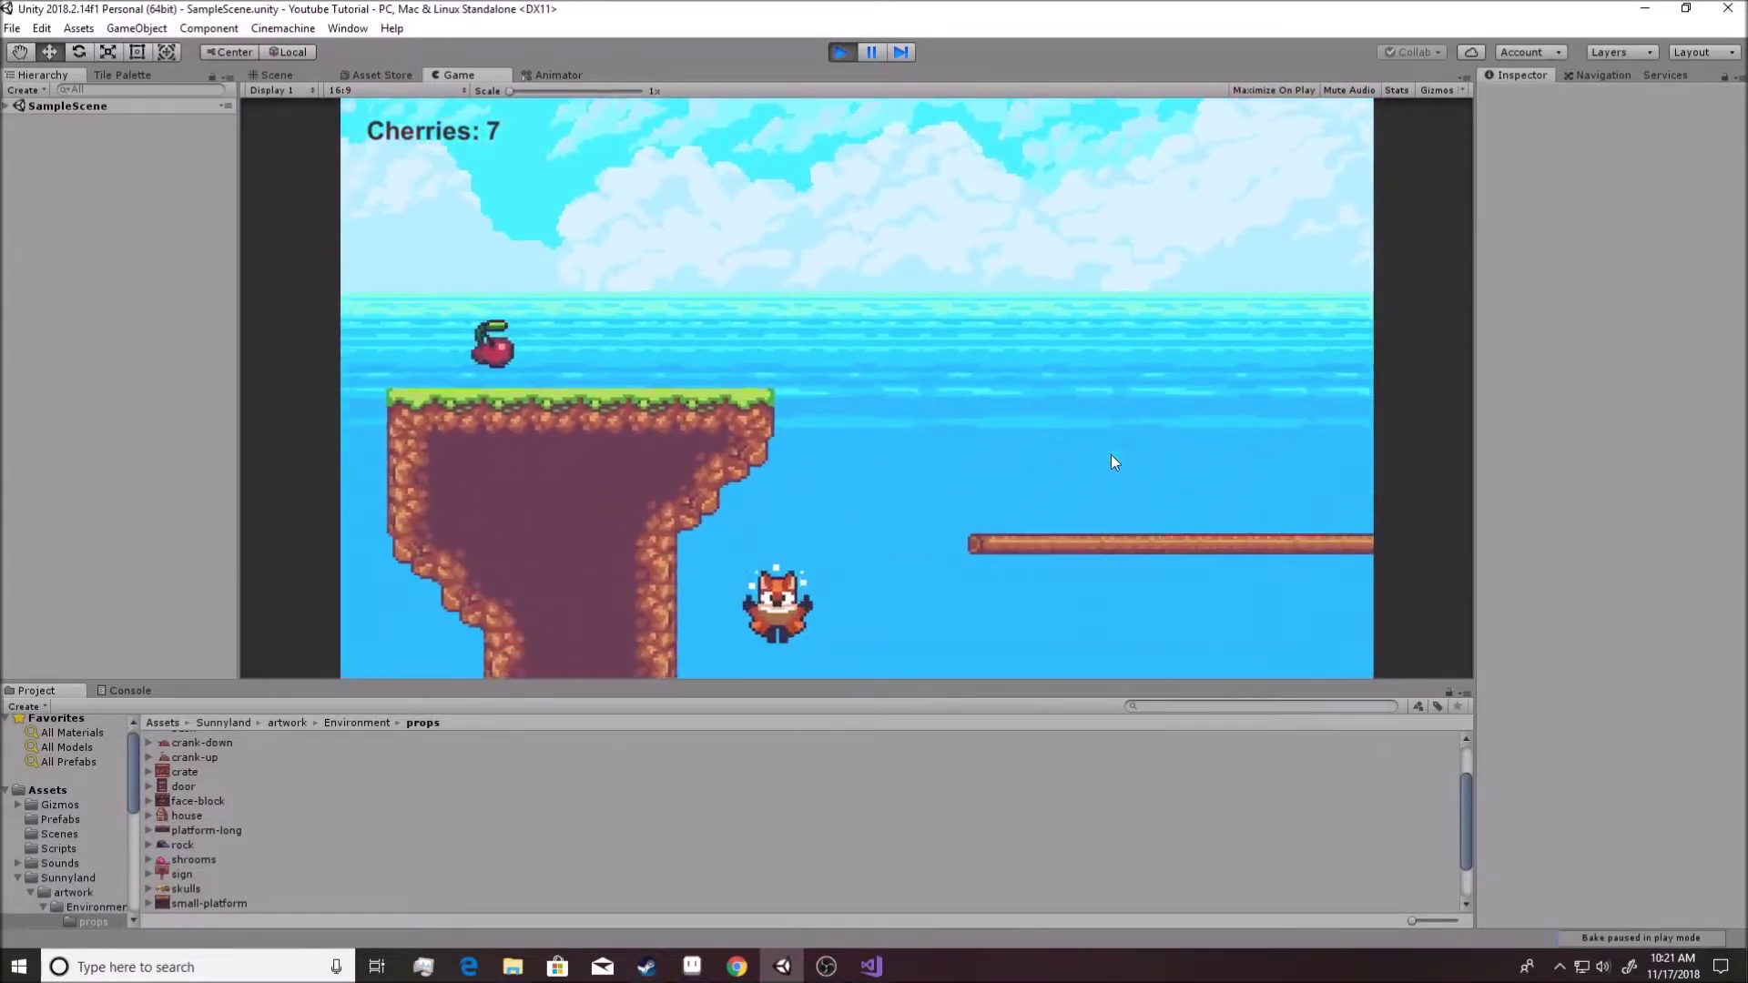
{"action": "key", "text": "Right"}
{"action": "key", "text": "space"}
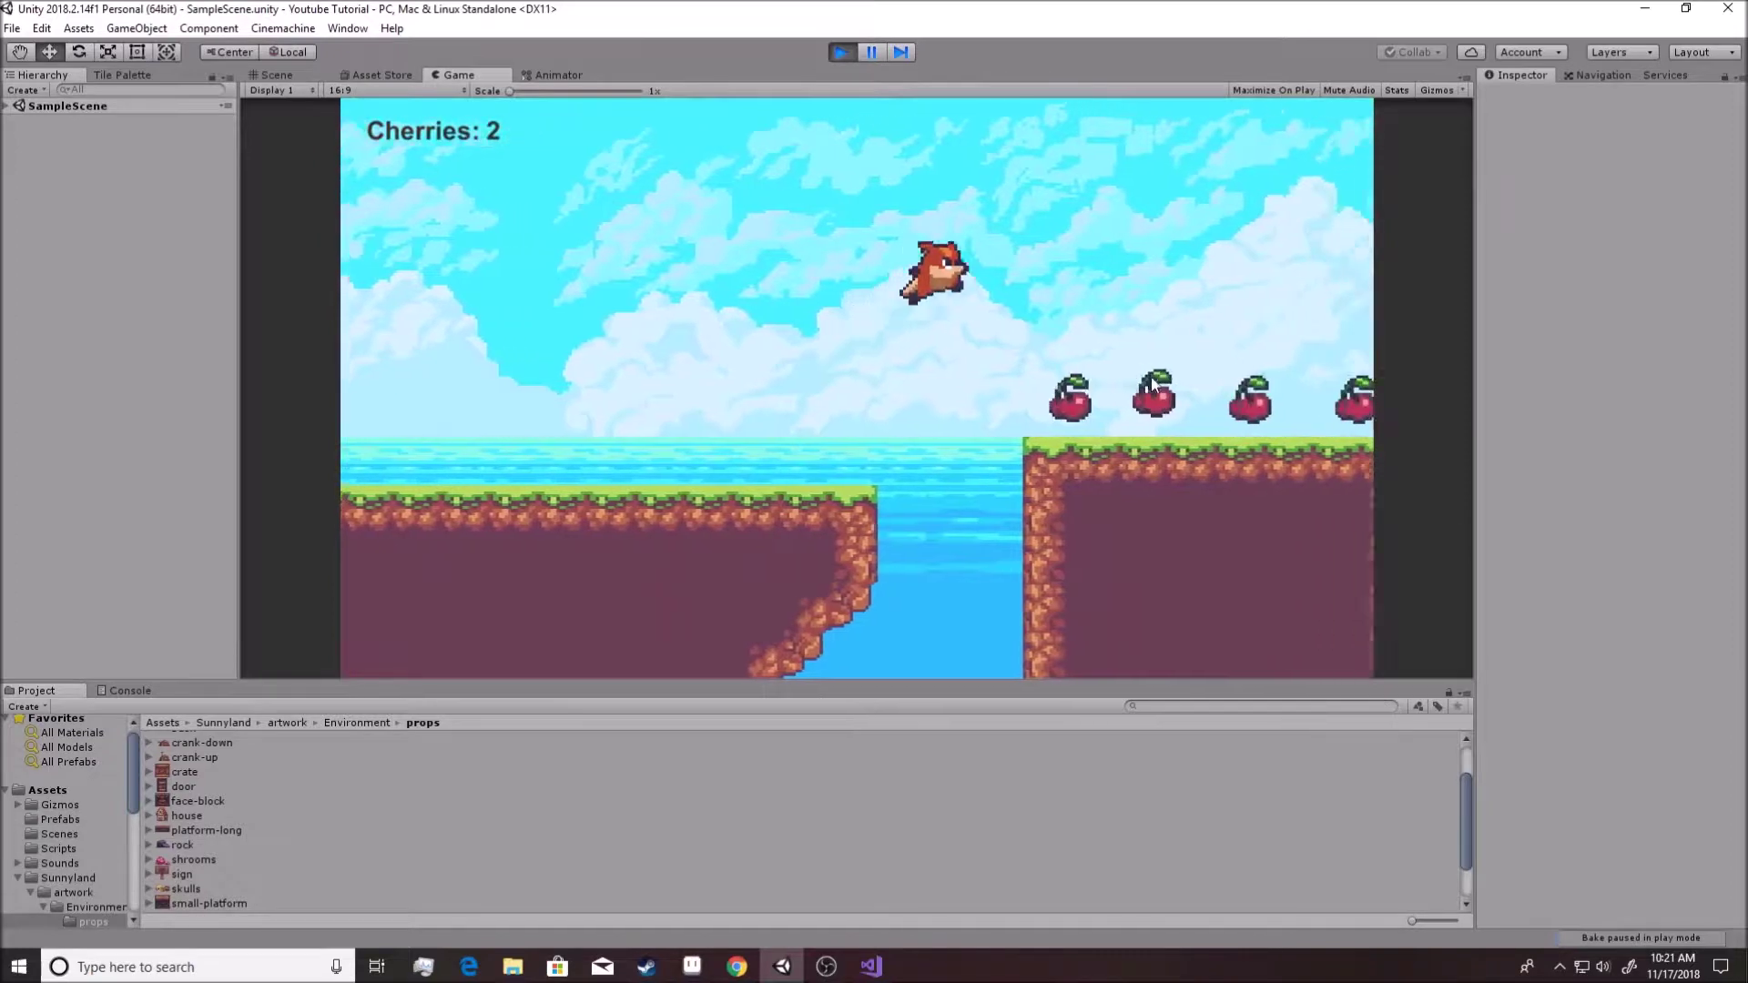
{"action": "key", "text": "space"}
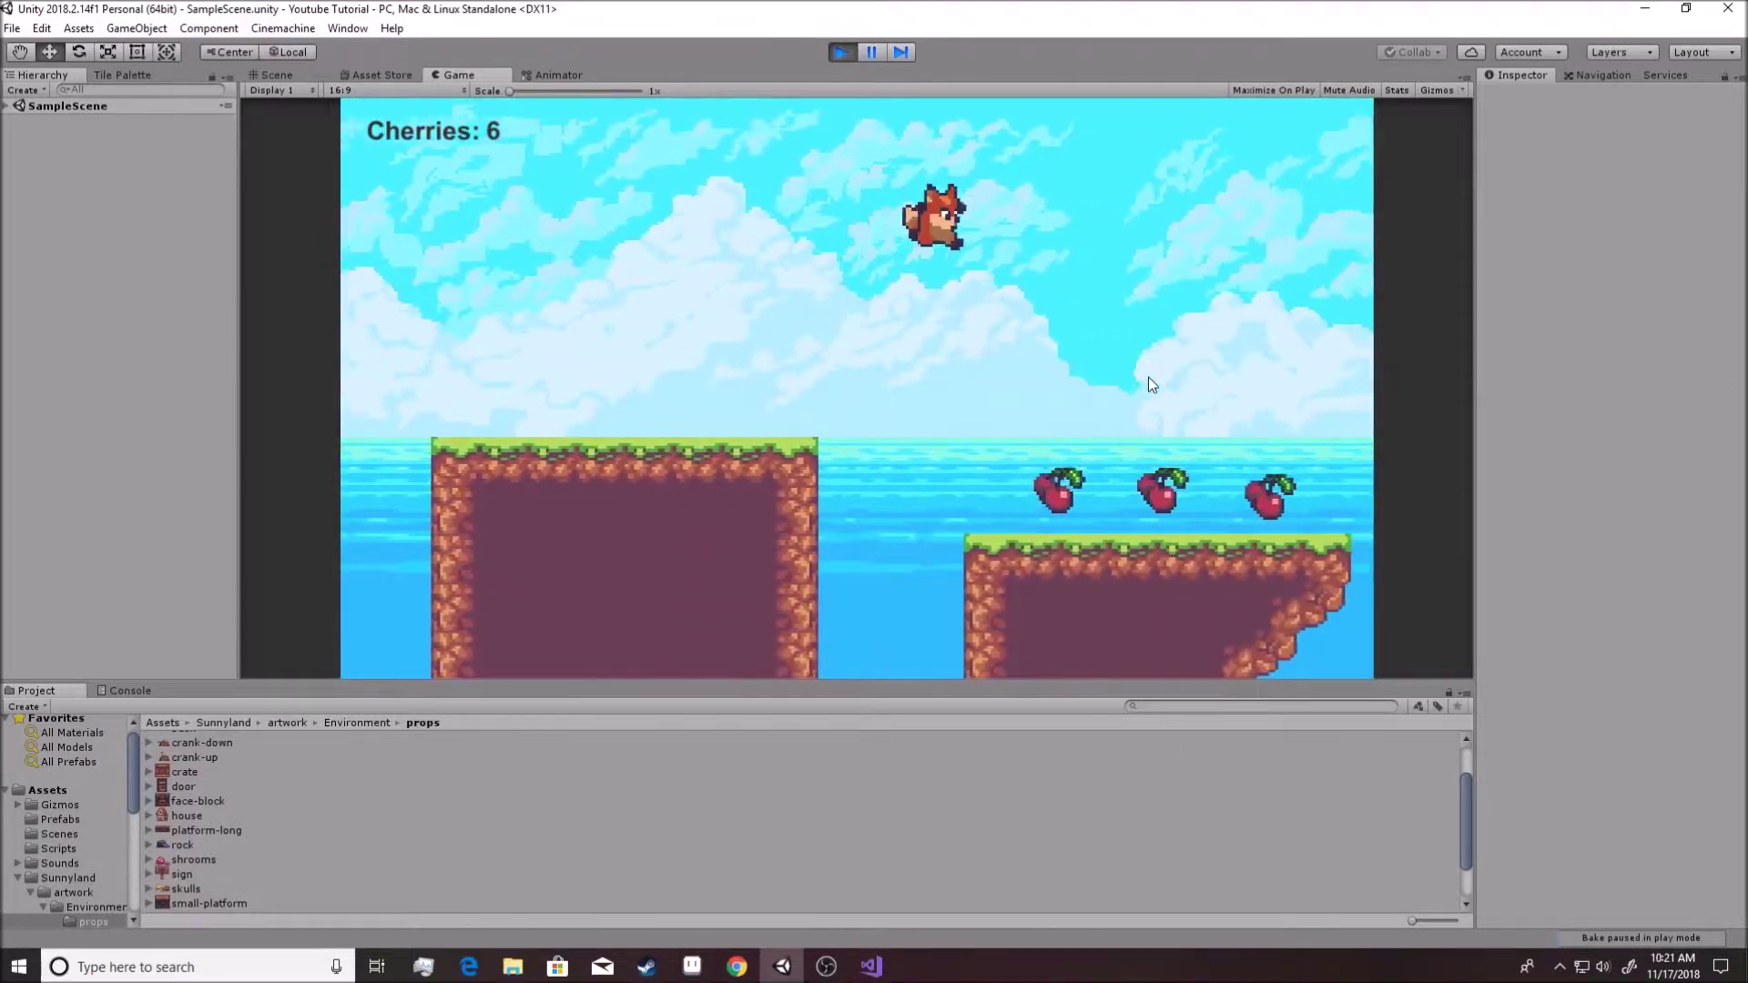
{"action": "key", "text": "space"}
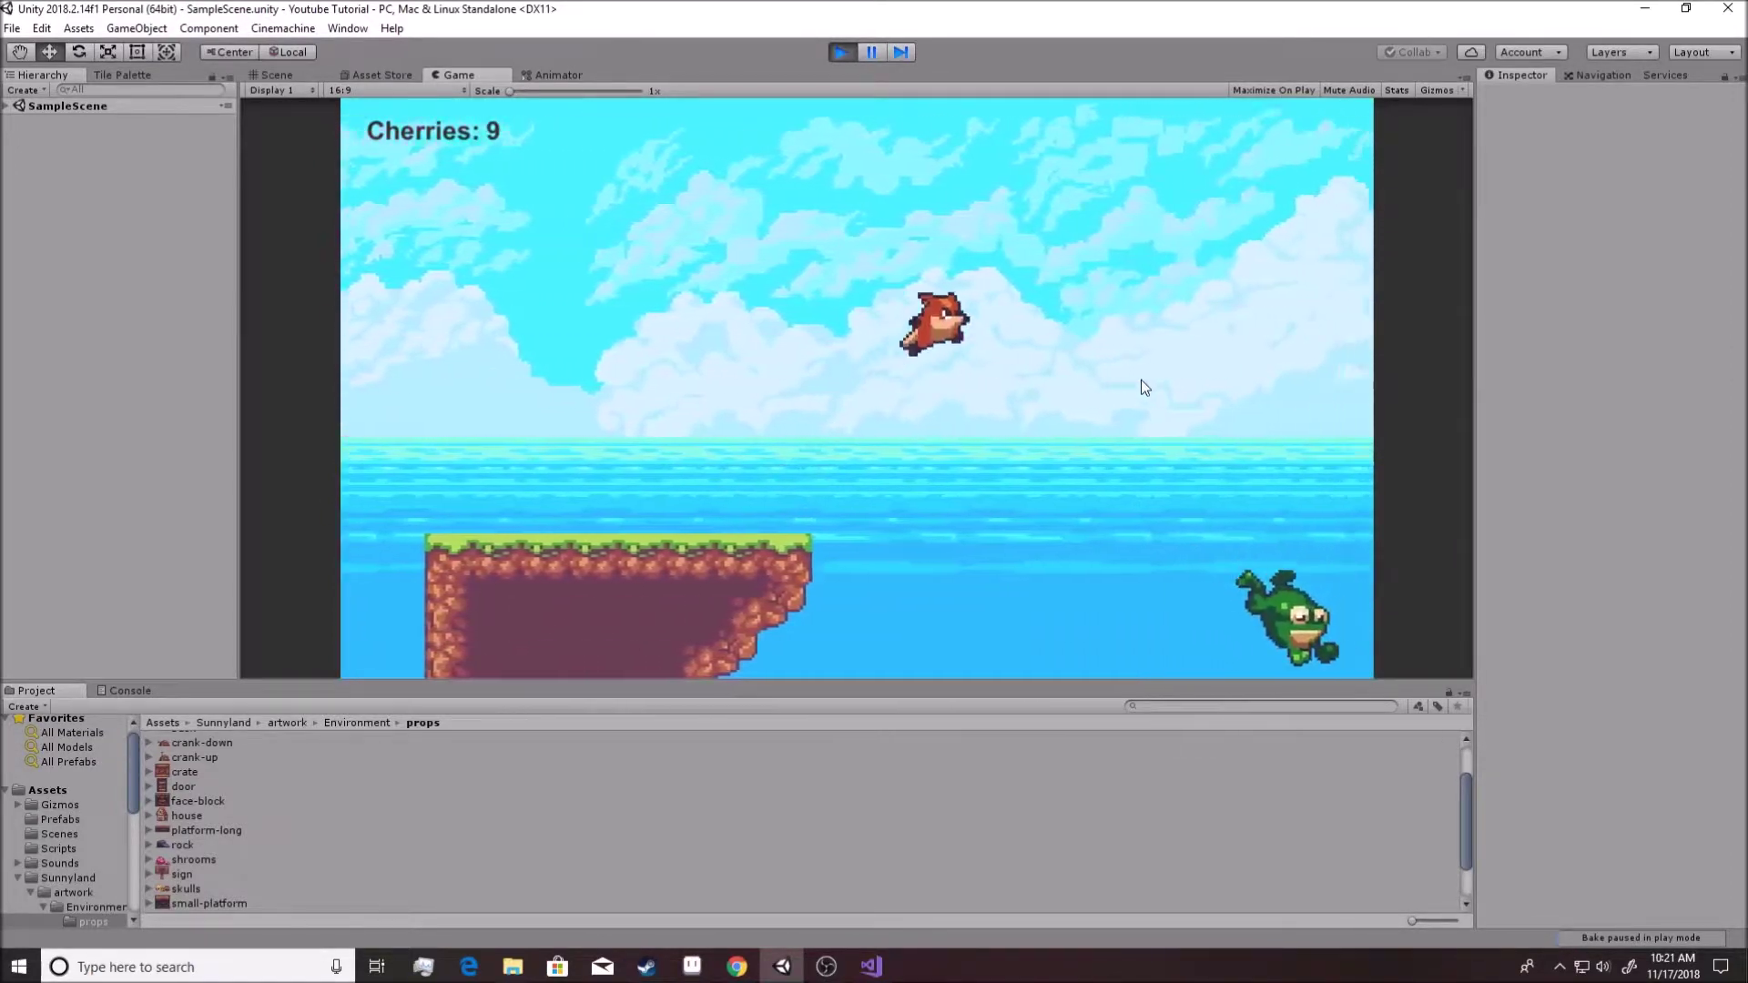
{"action": "key", "text": "space"}
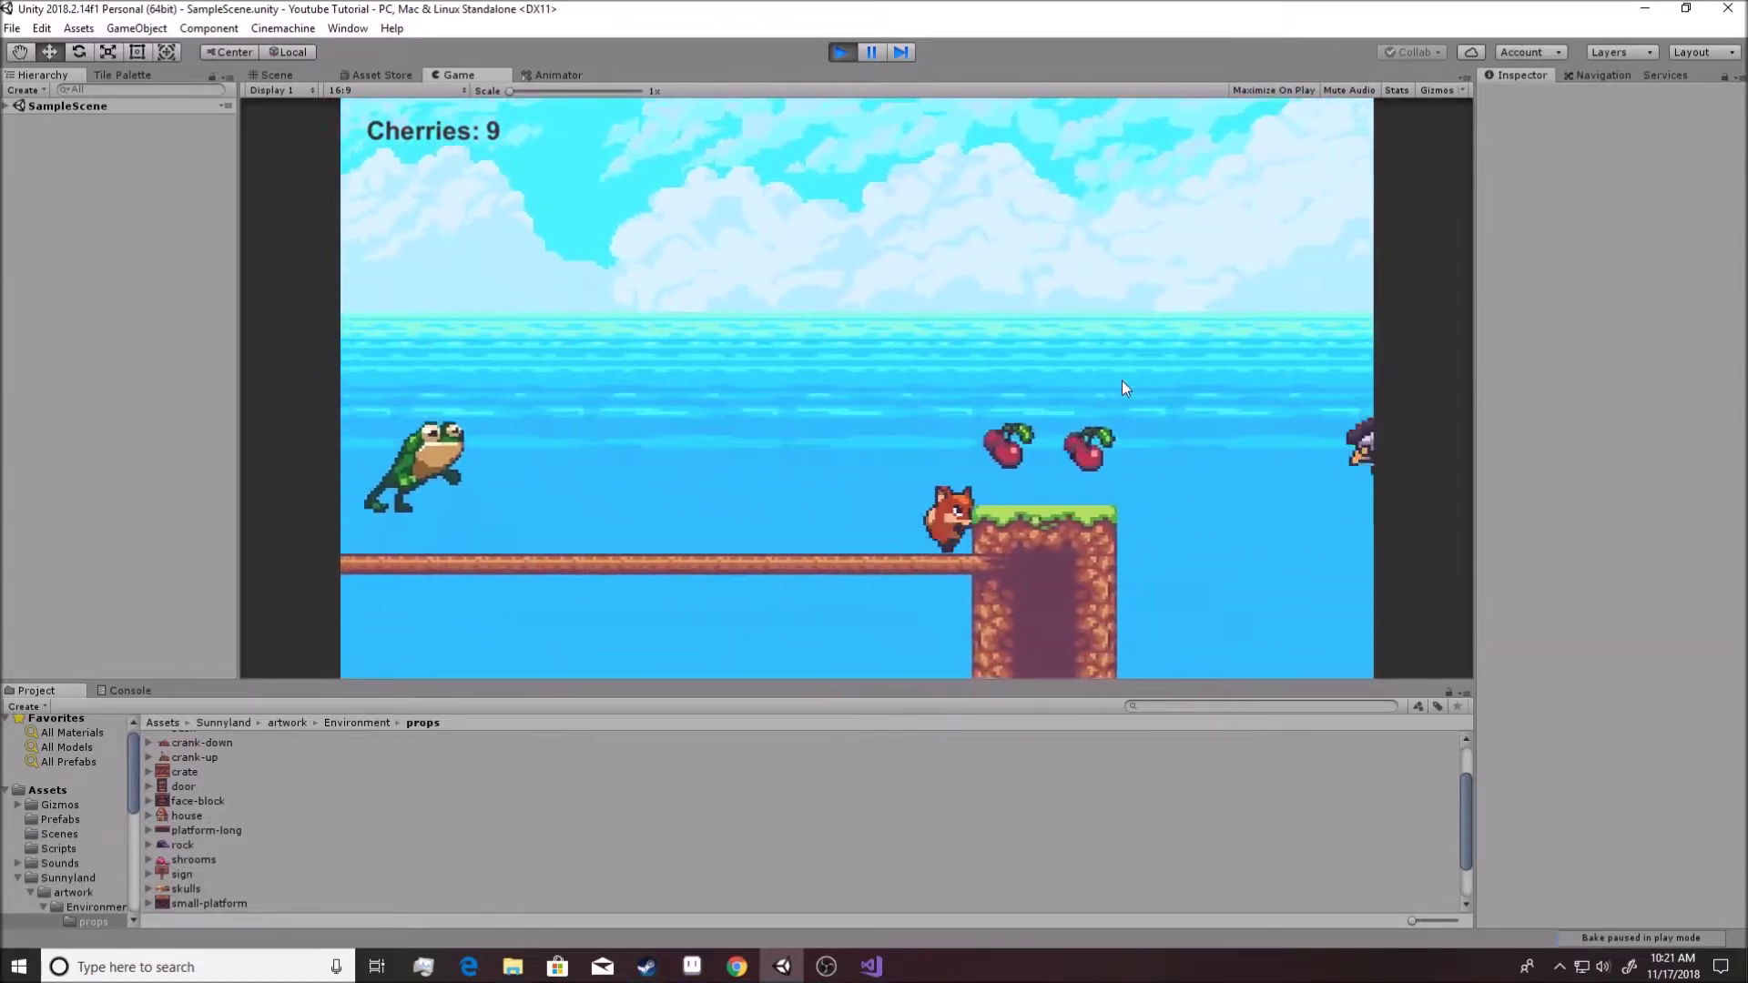
{"action": "key", "text": "space"}
{"action": "key", "text": "space"}
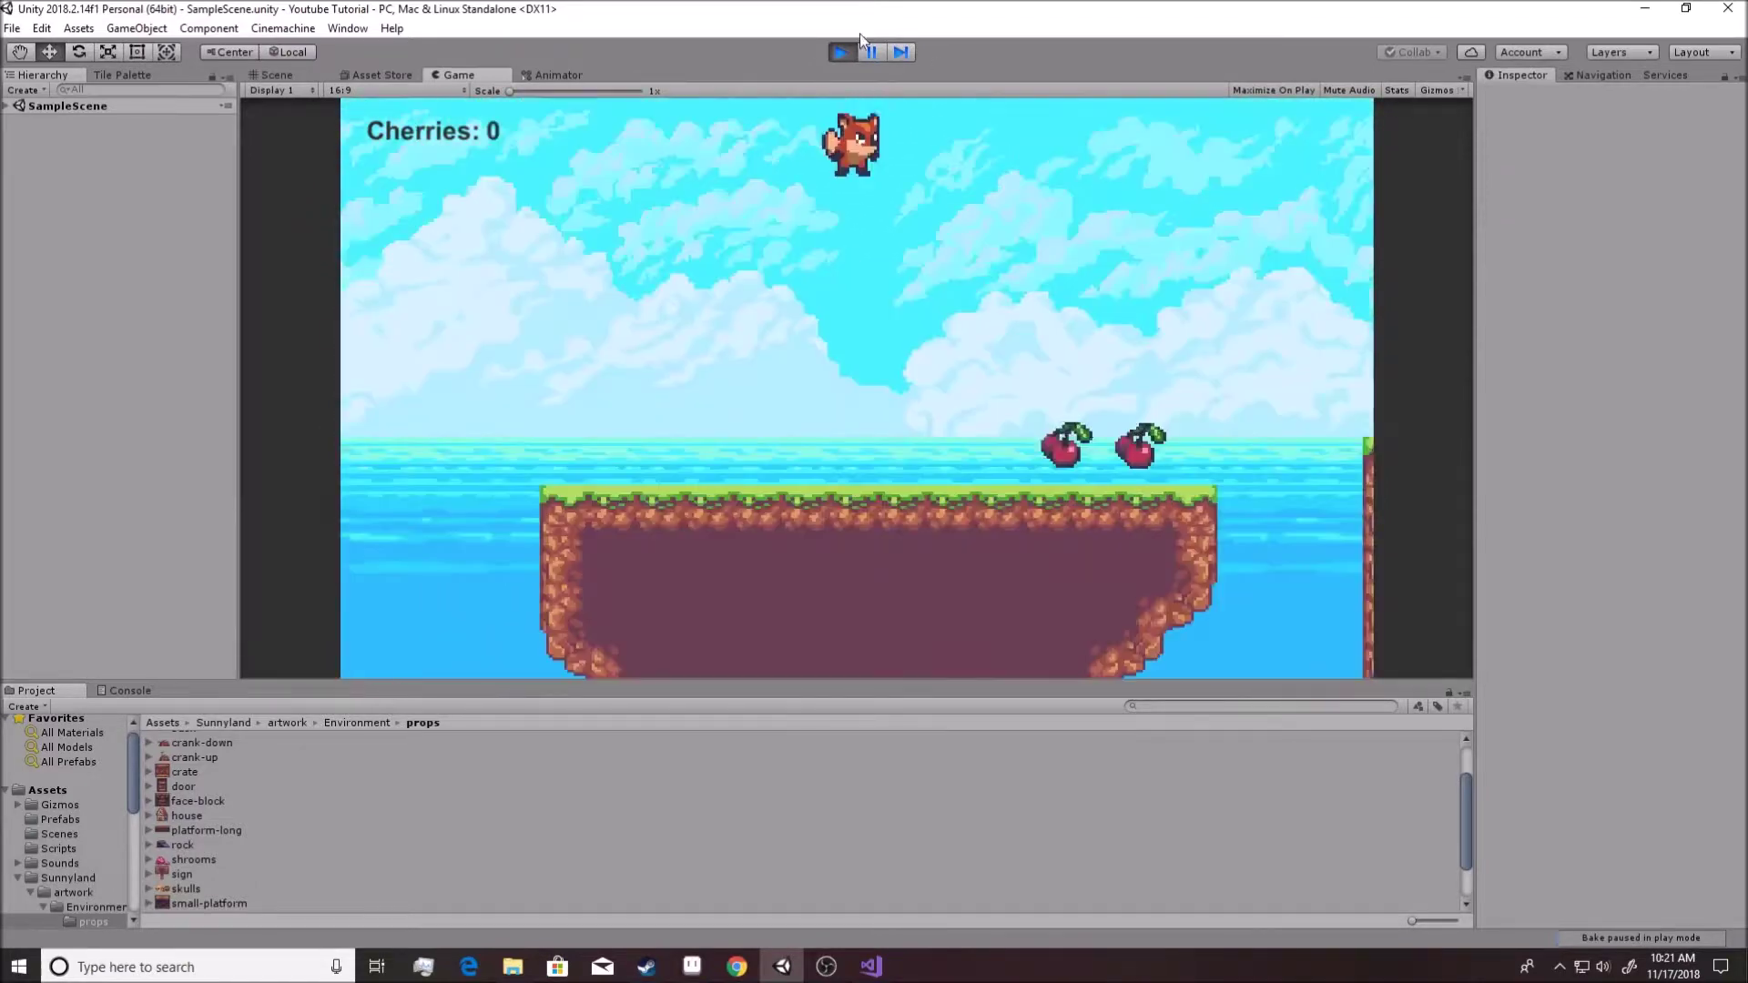
{"action": "key", "text": "space"}
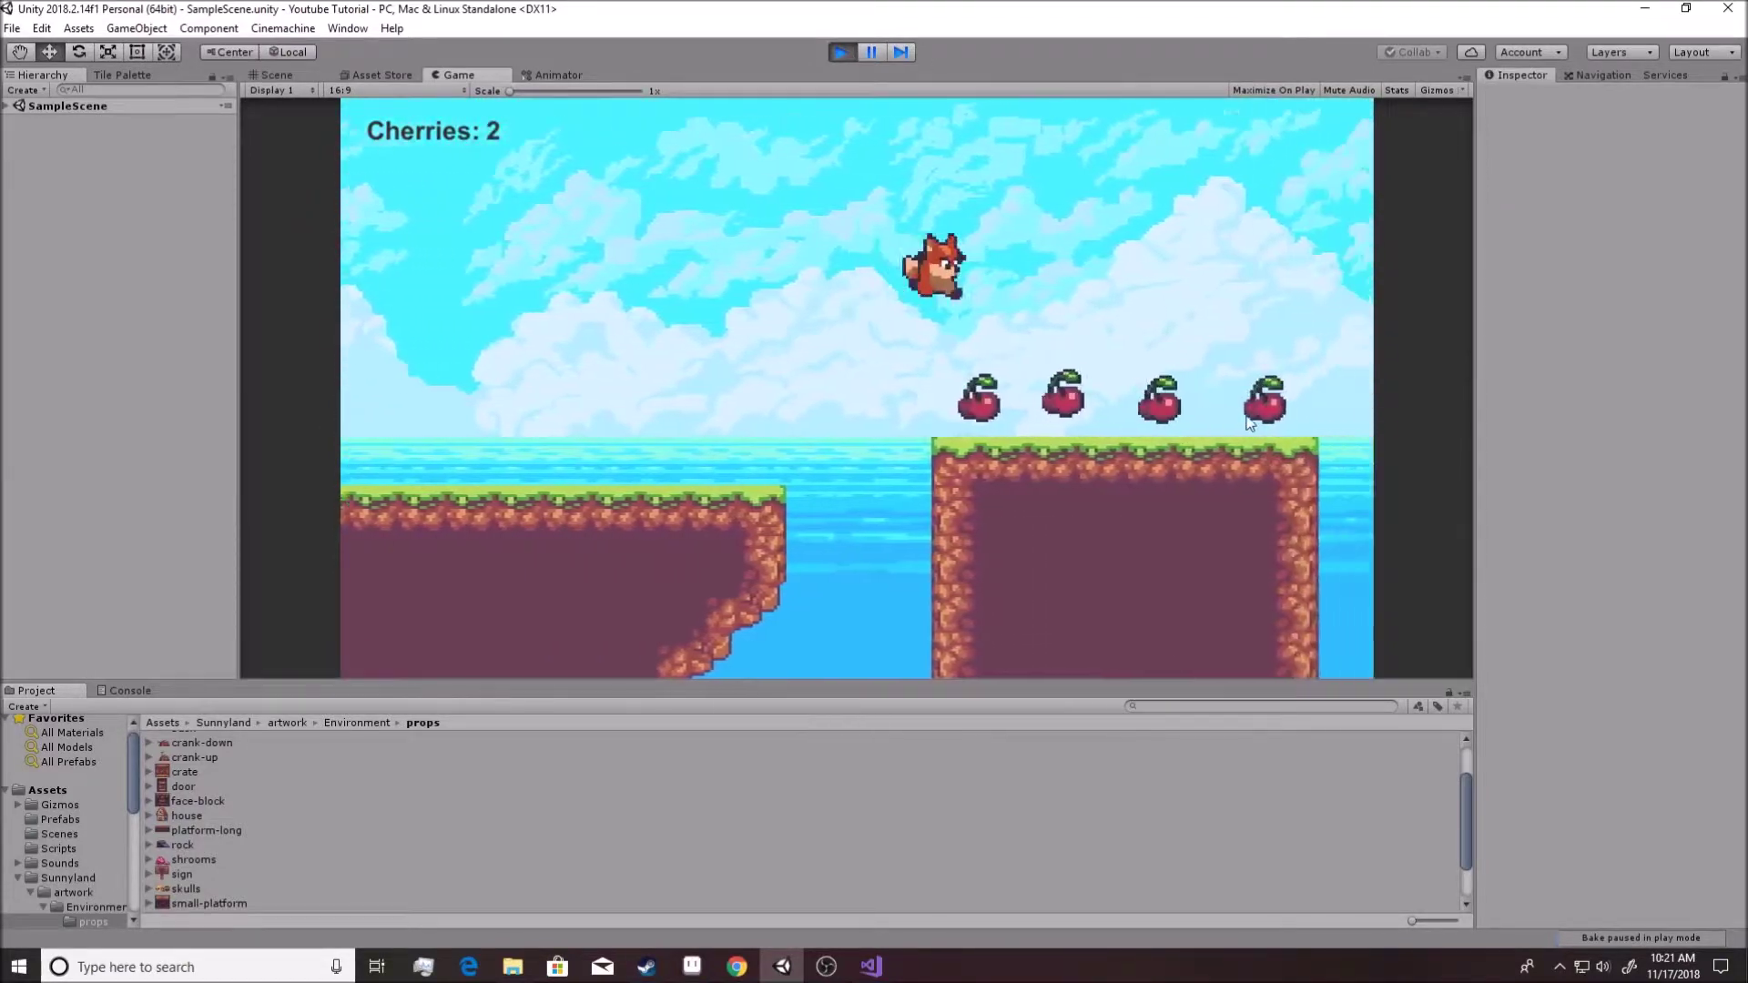
{"action": "key", "text": "space"}
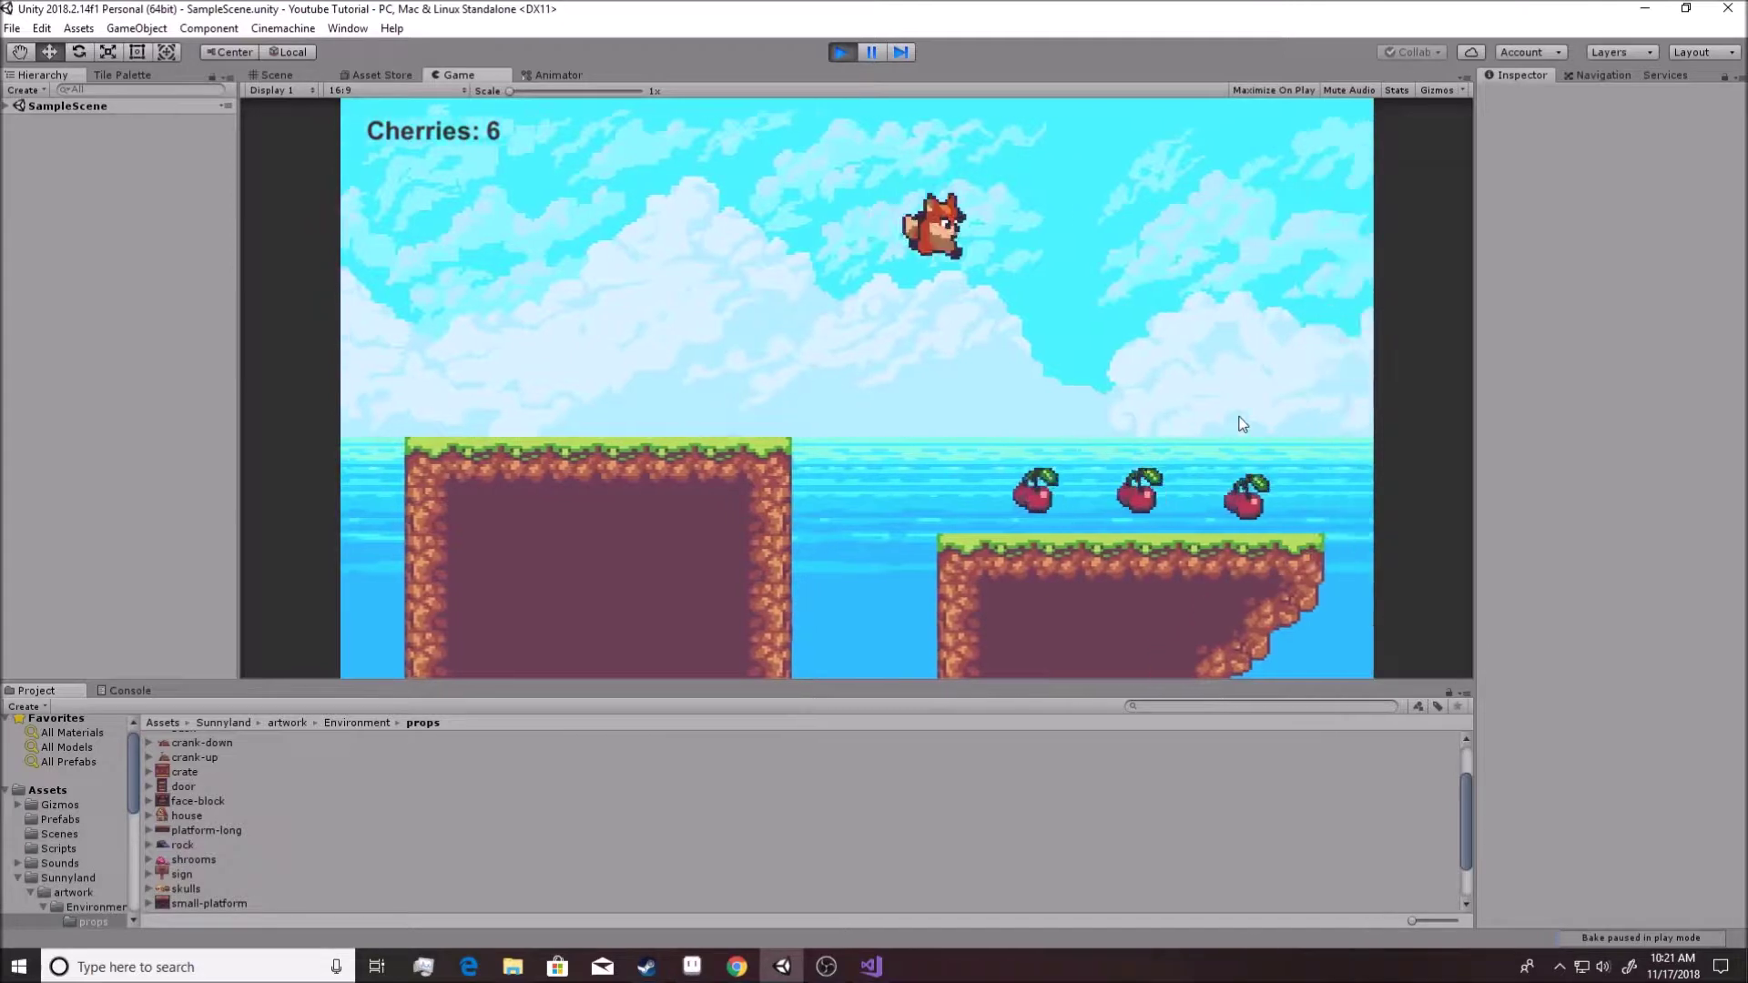
{"action": "key", "text": "space"}
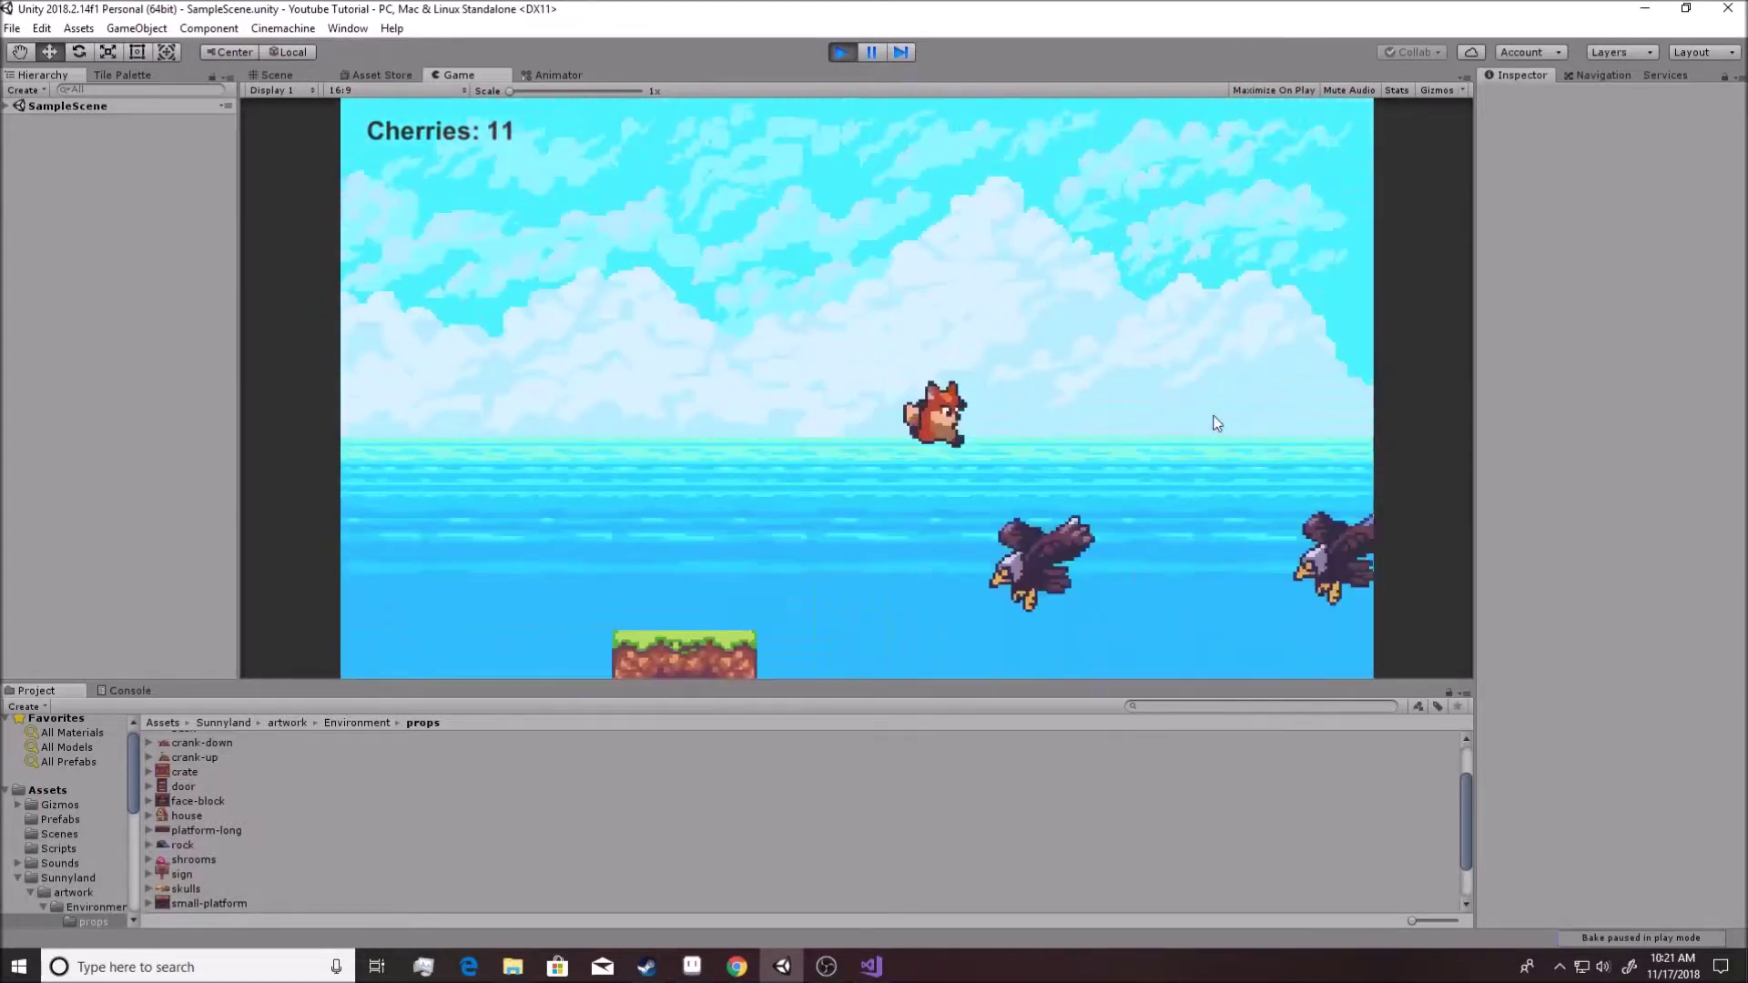
{"action": "key", "text": "space"}
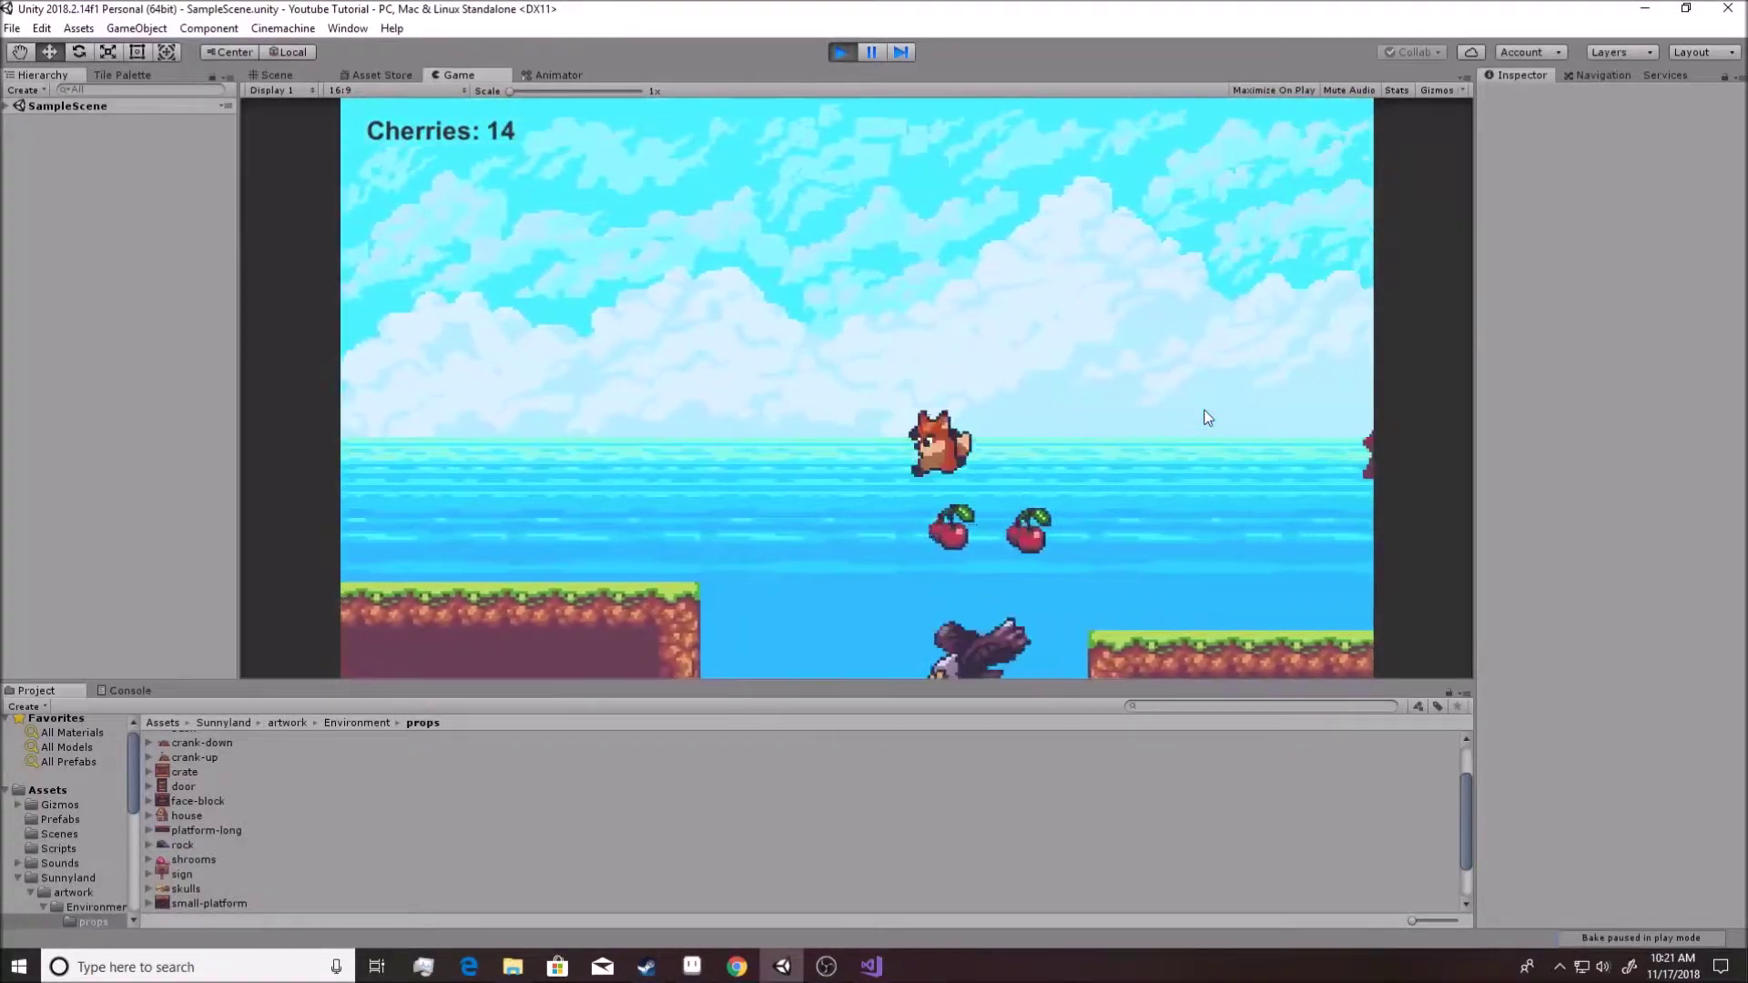
{"action": "key", "text": "Right"}
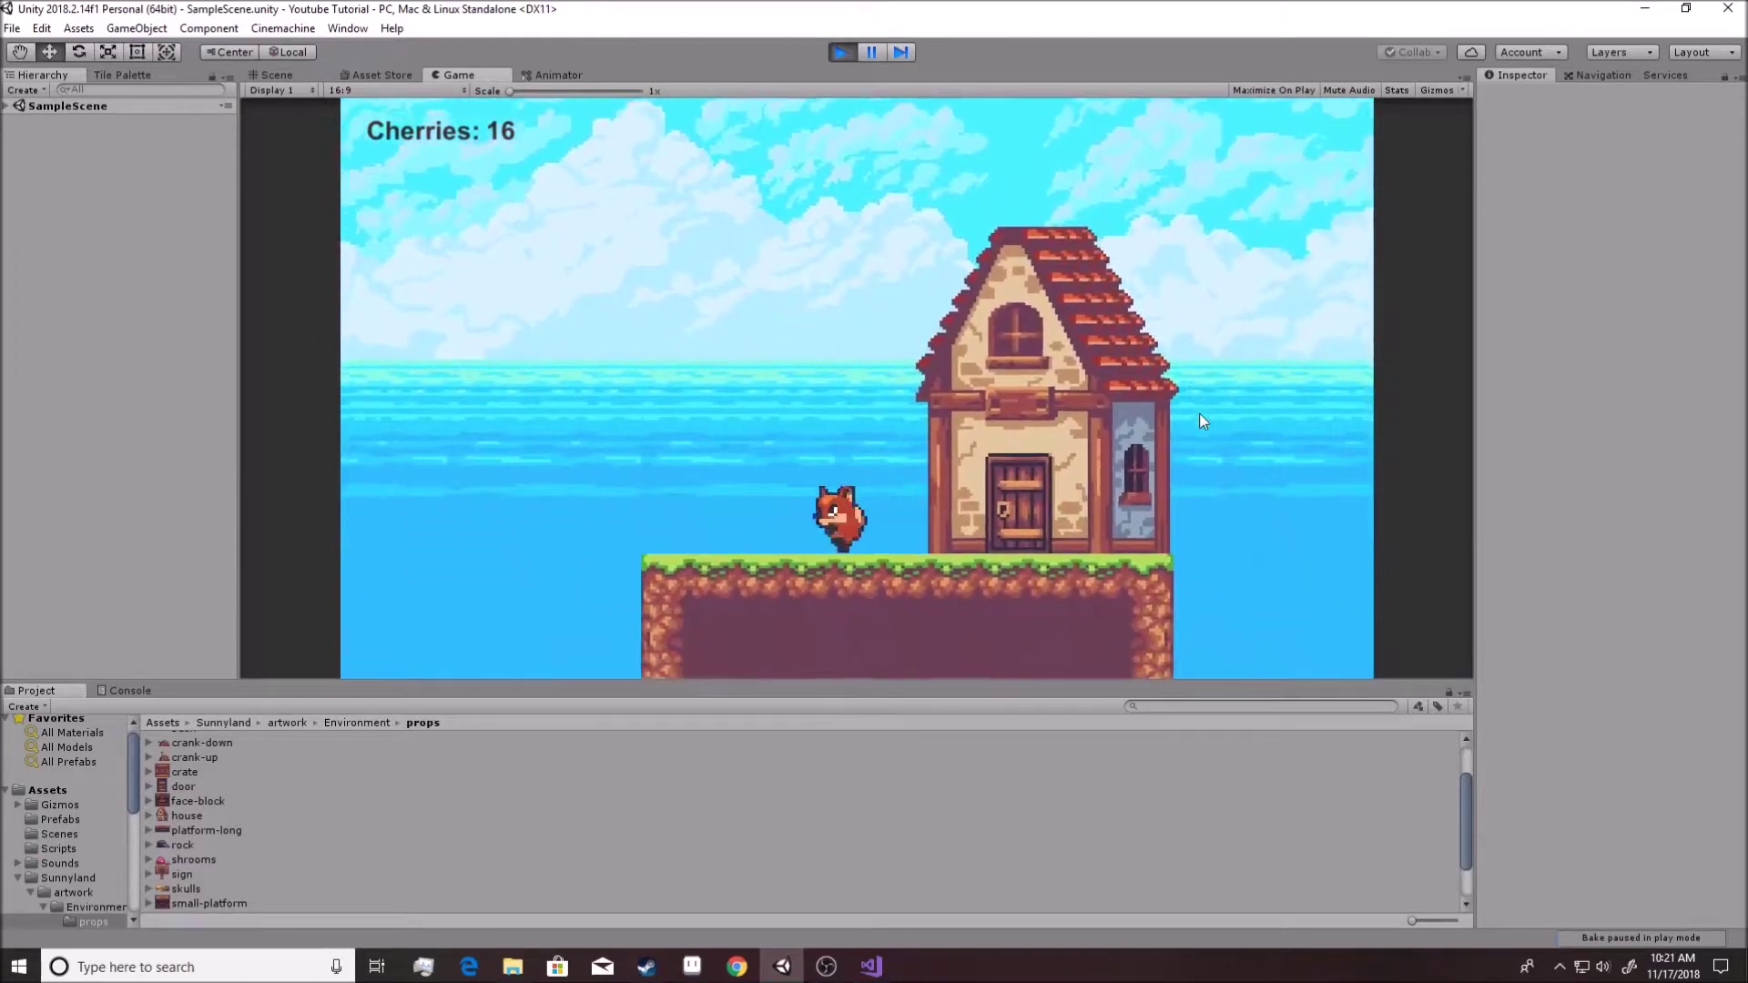
Walk the fox back and forth past the house, seeing it vanish behind, then stop.
{"action": "key", "text": "Right"}
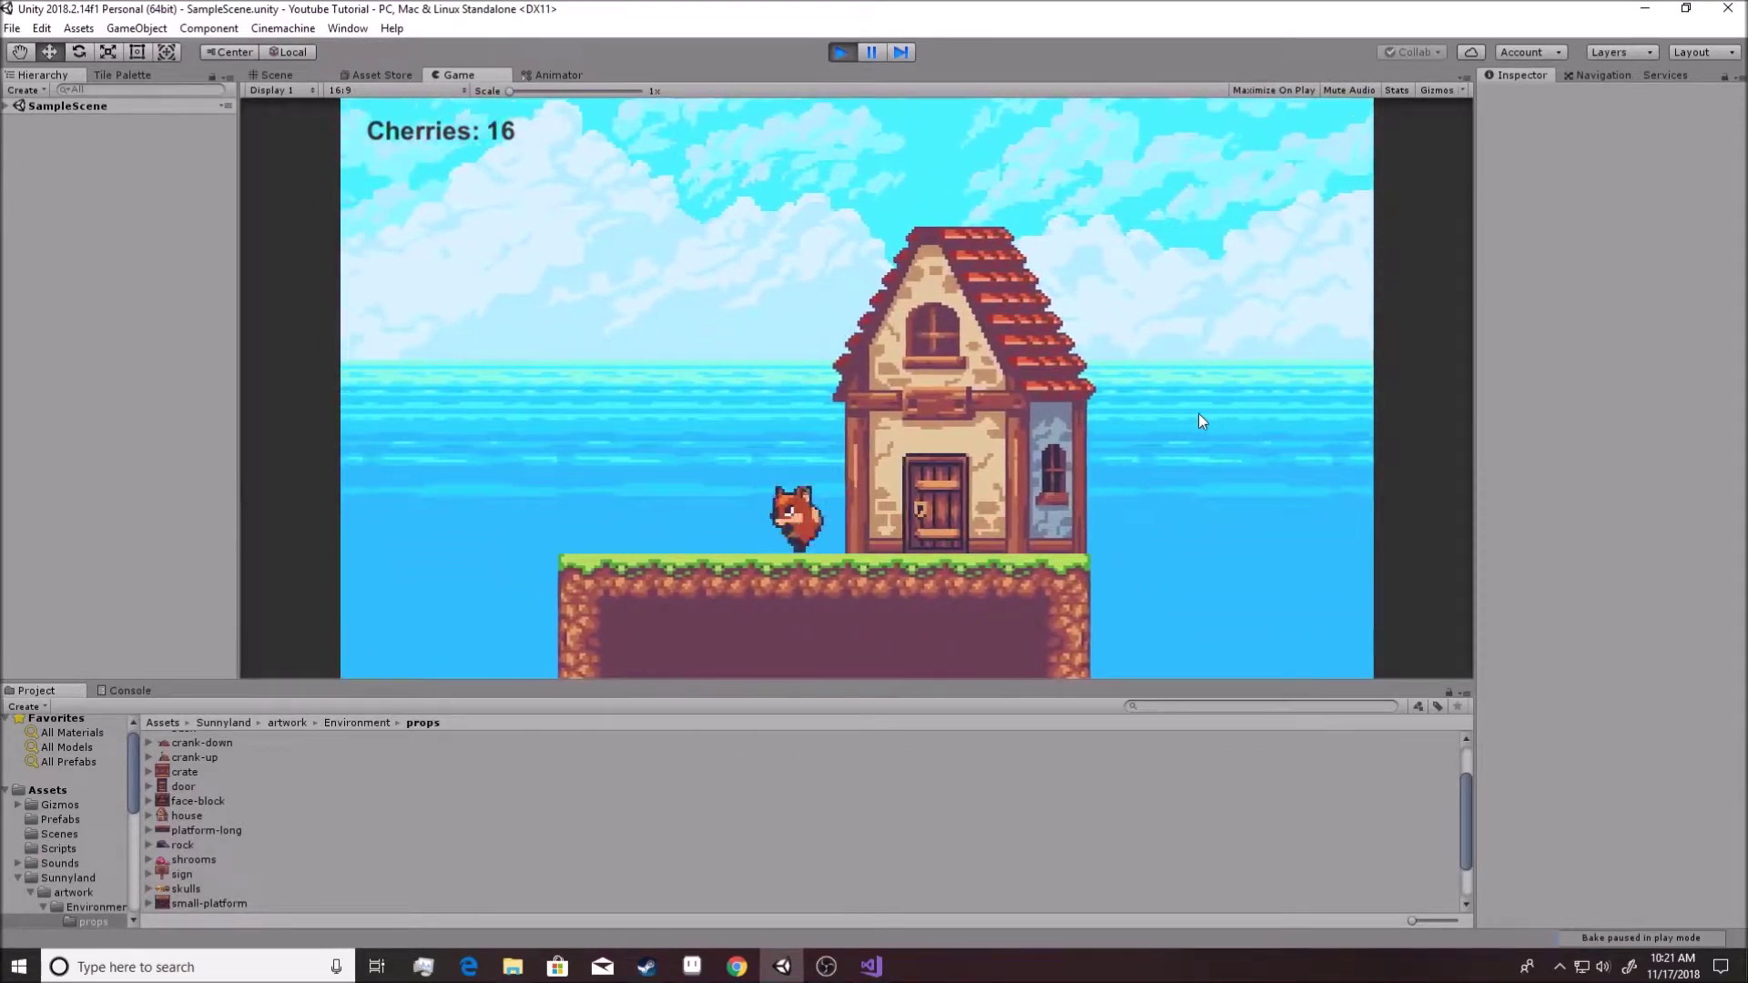
{"action": "key", "text": "Left"}
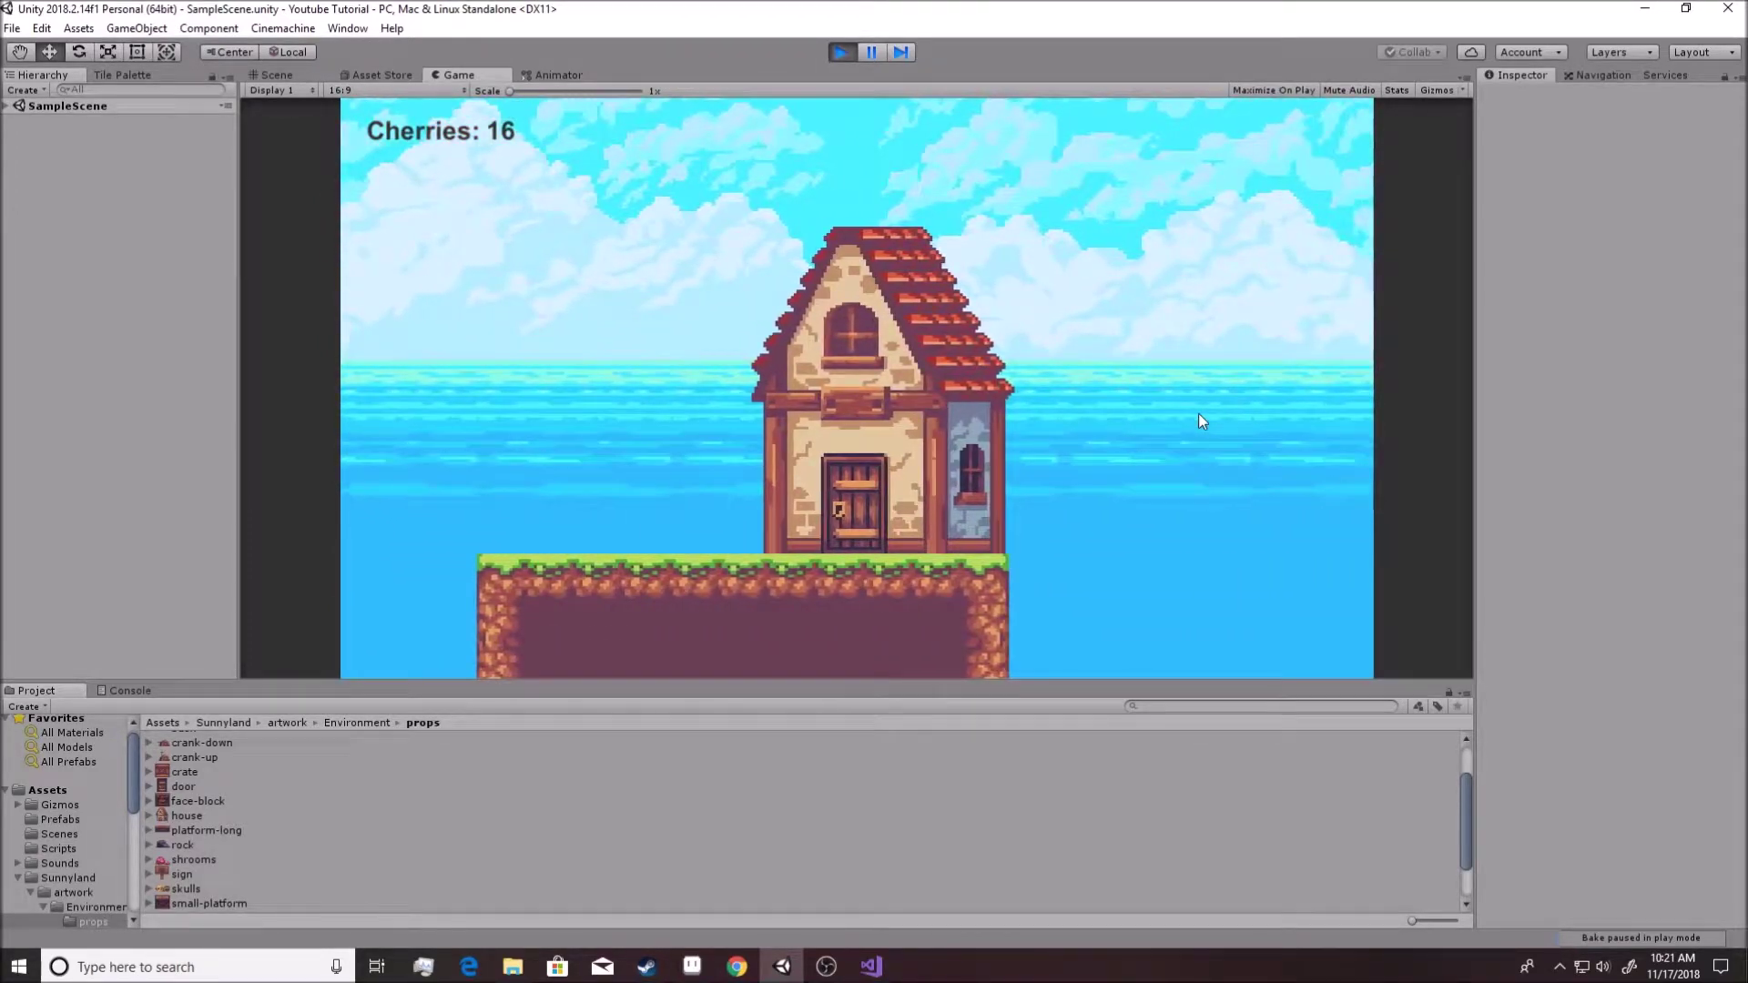
{"action": "key", "text": "Right"}
{"action": "key", "text": "Left"}
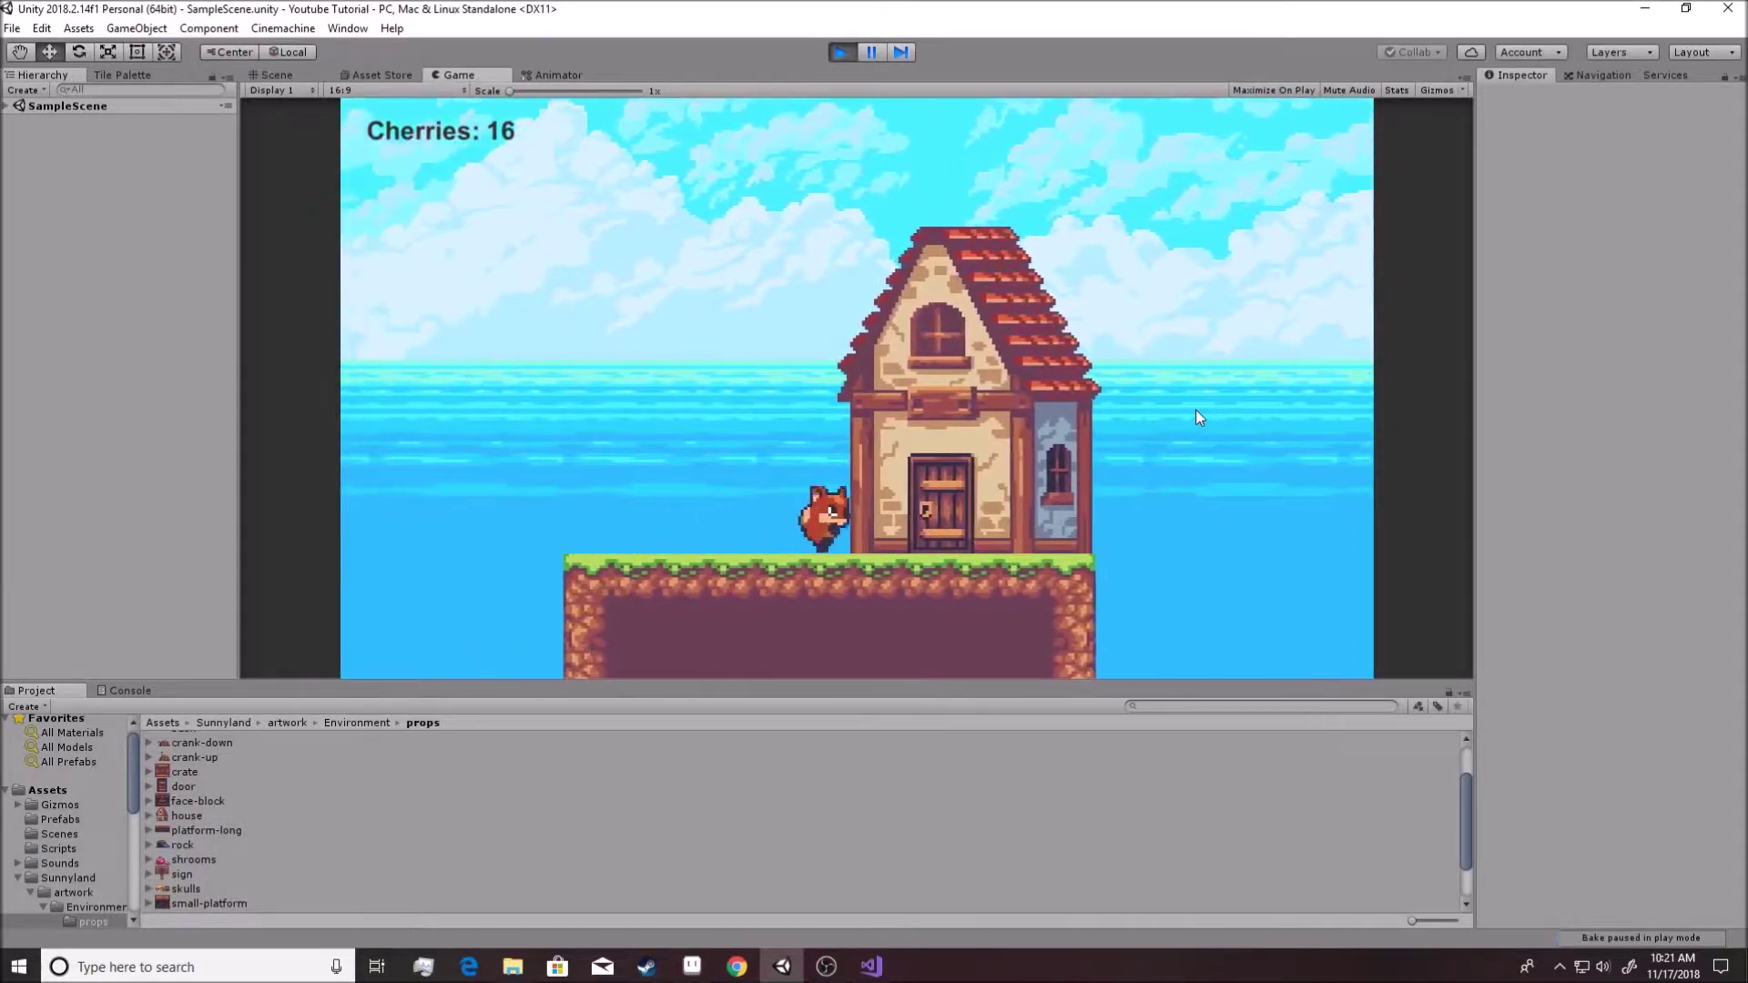
{"action": "key", "text": "Right"}
{"action": "key", "text": "Right"}
{"action": "key", "text": "Left"}
{"action": "key", "text": "Right"}
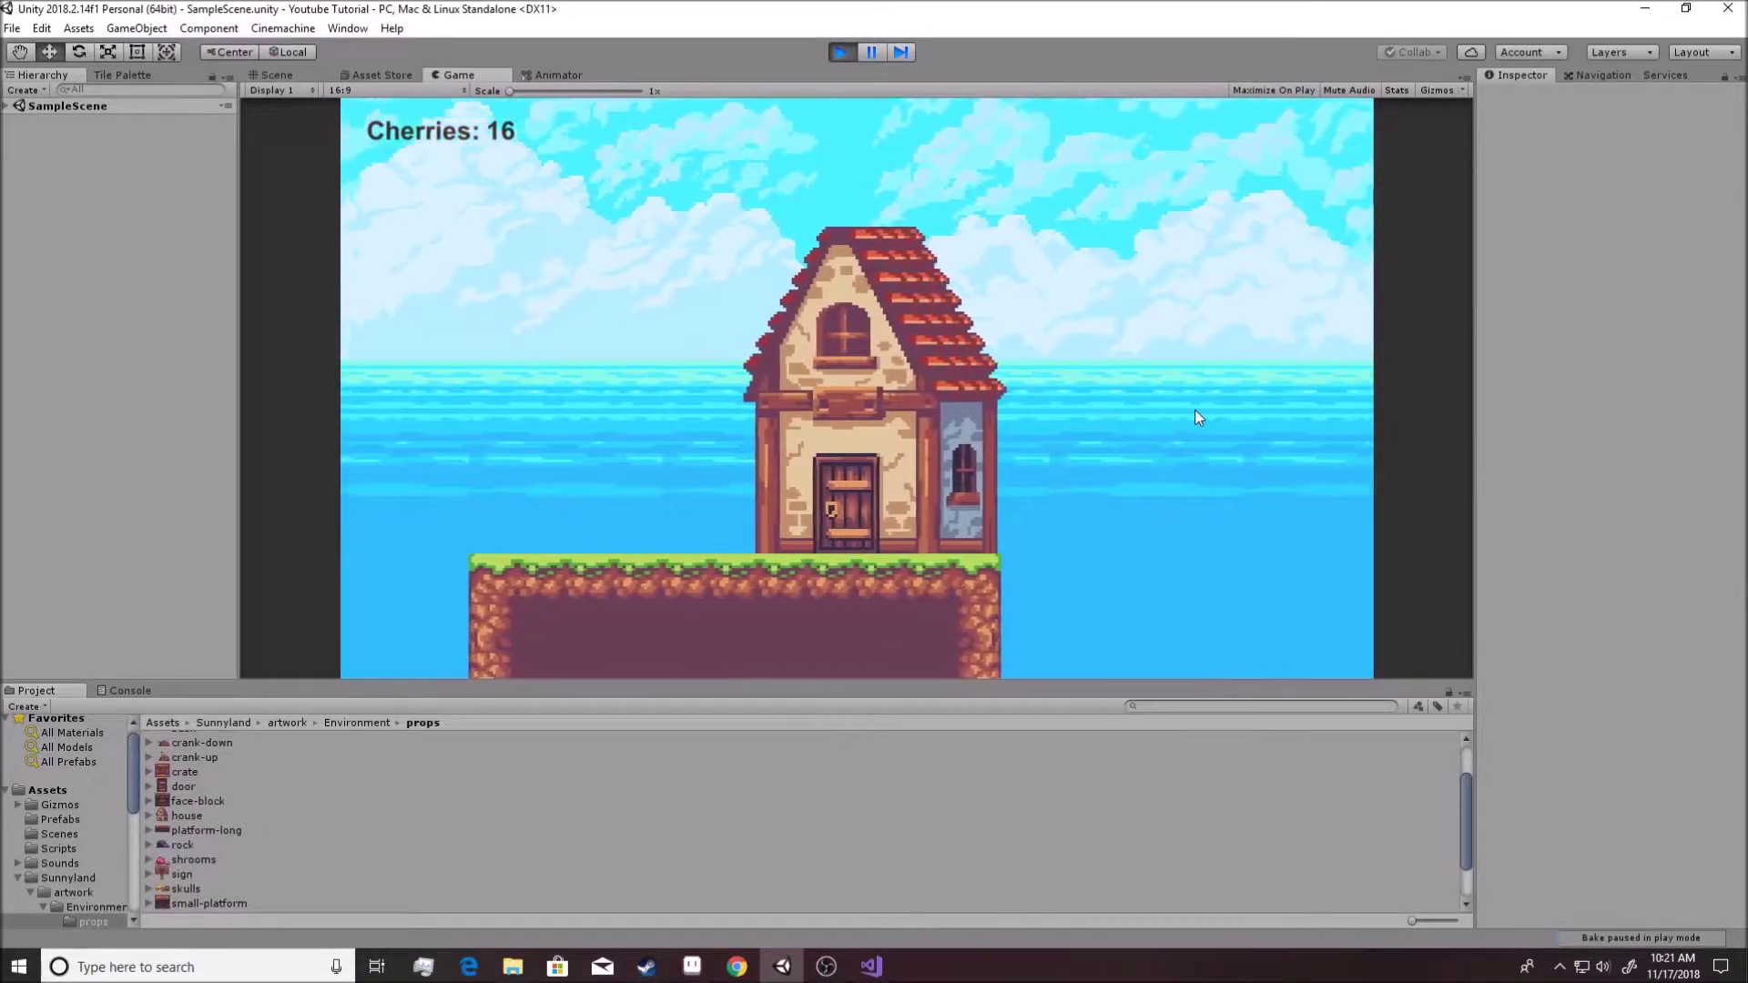
{"action": "key", "text": "Left"}
{"action": "key", "text": "Left"}
{"action": "key", "text": "Right"}
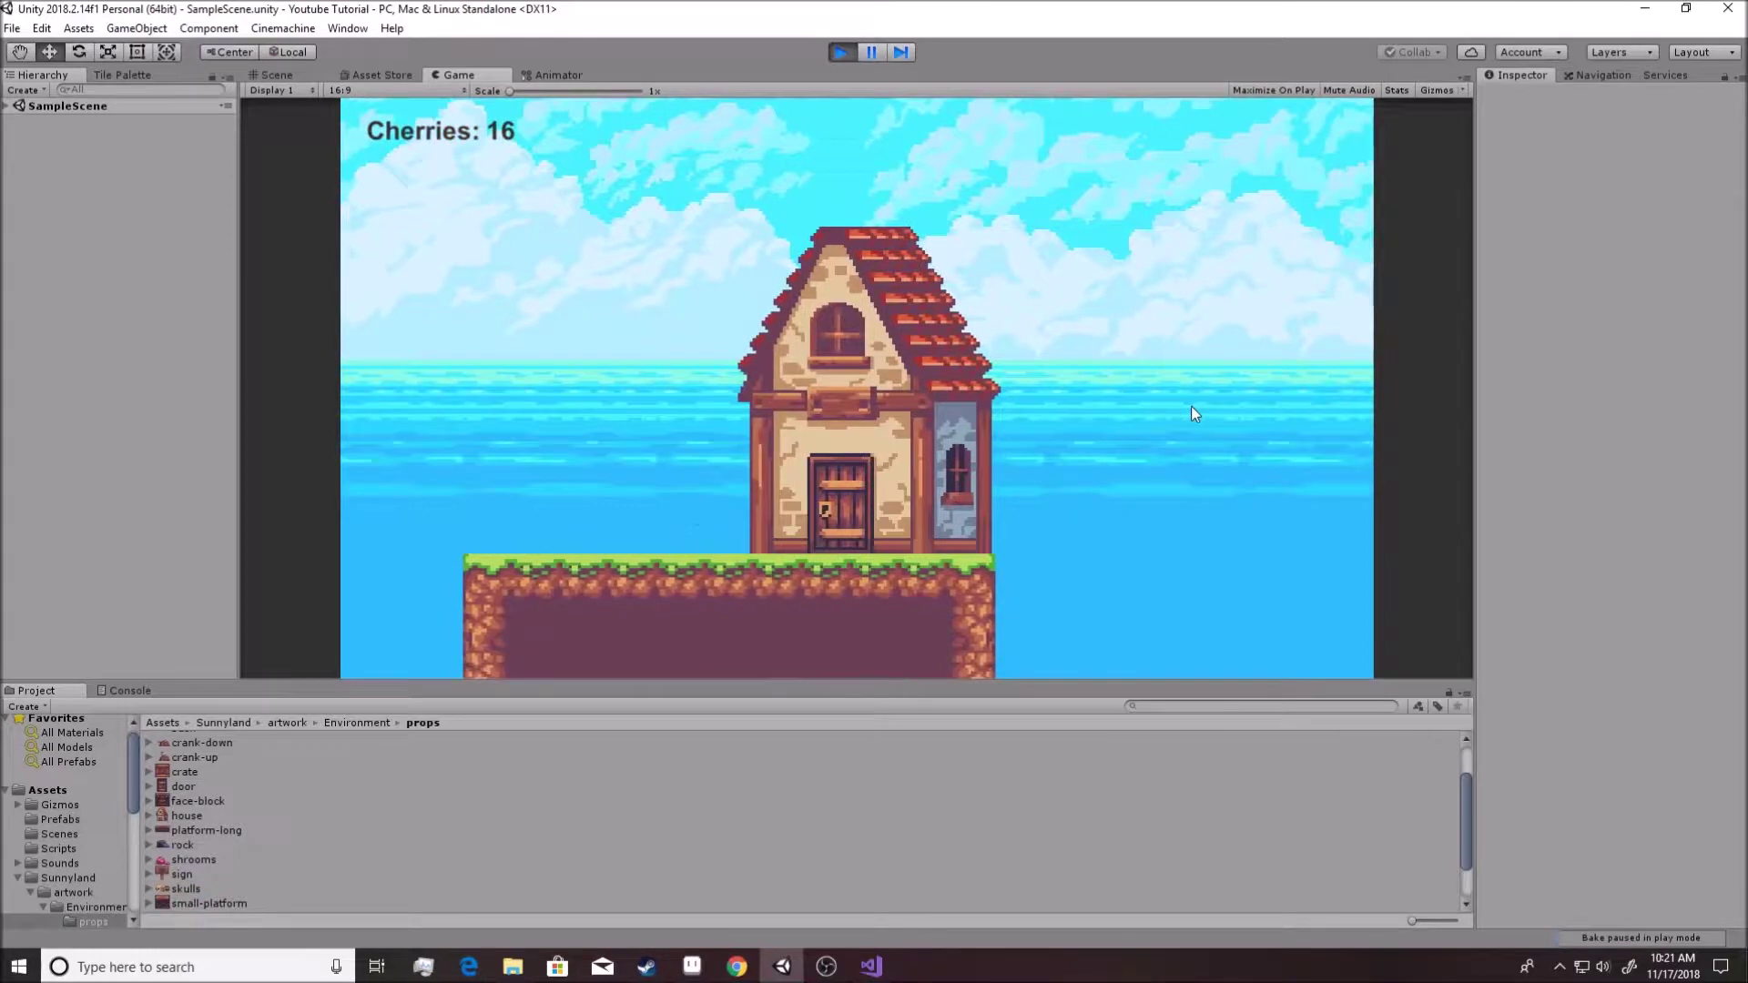
{"action": "key", "text": "Left"}
{"action": "key", "text": "Right"}
{"action": "key", "text": "Left"}
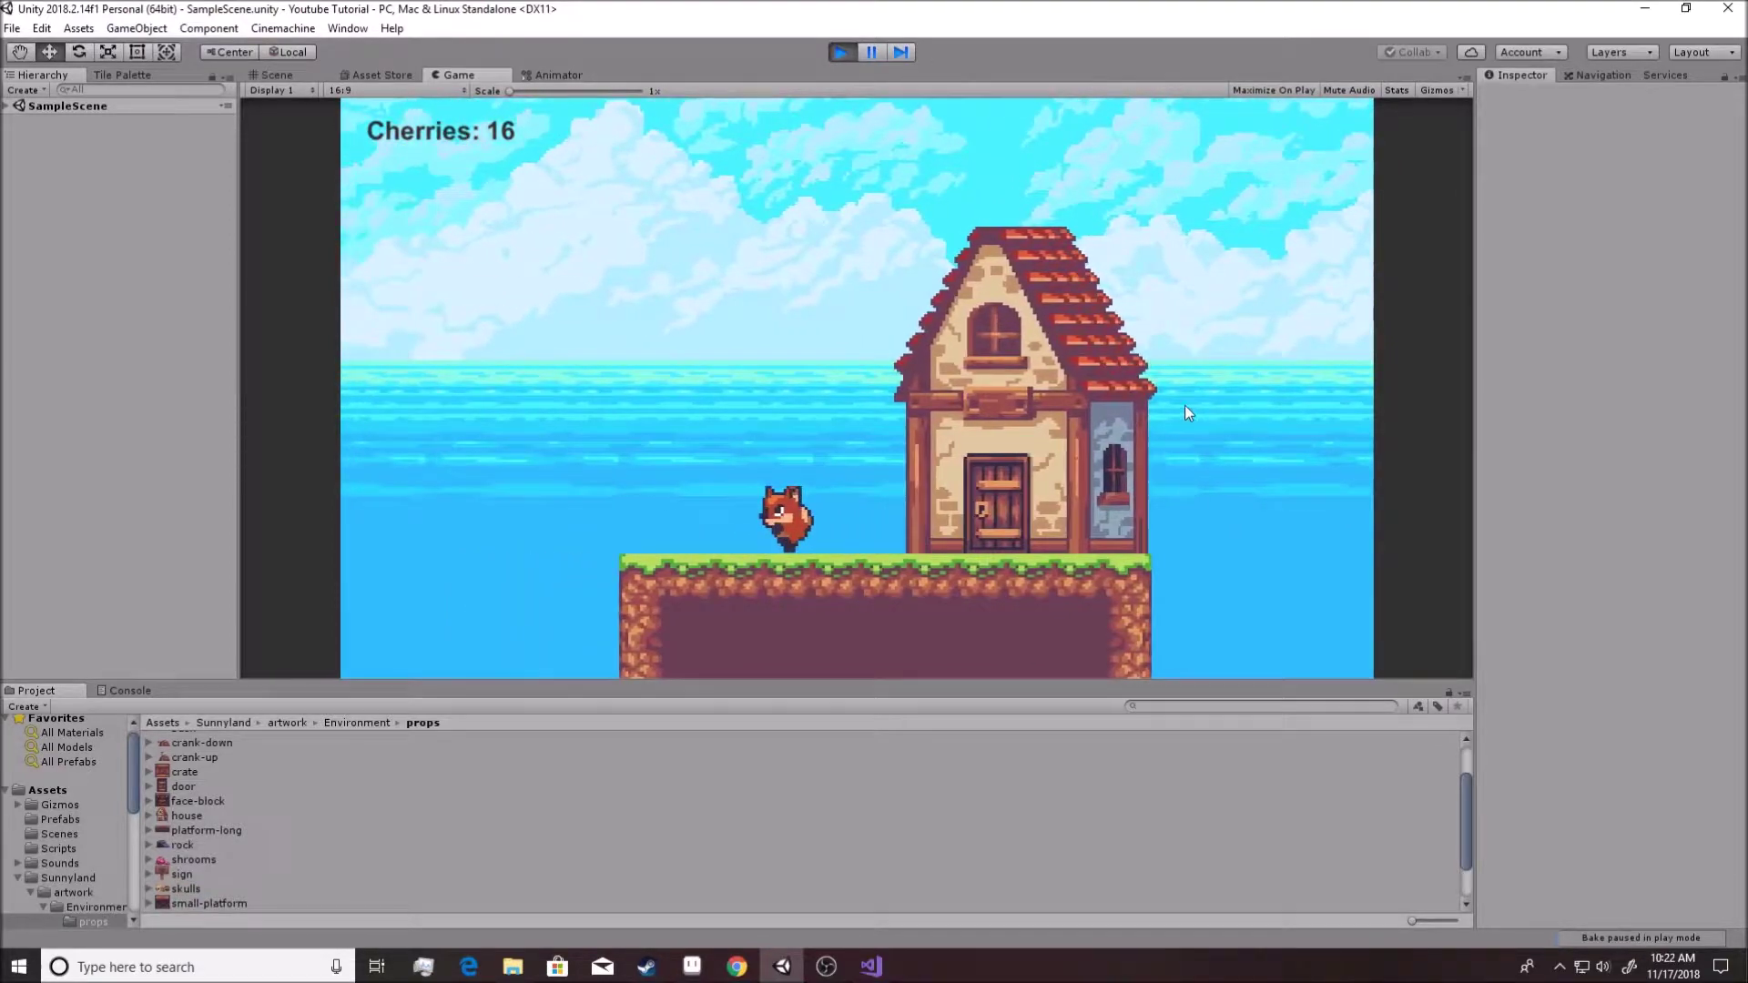
{"action": "left_click", "coordinate": [841, 52]}
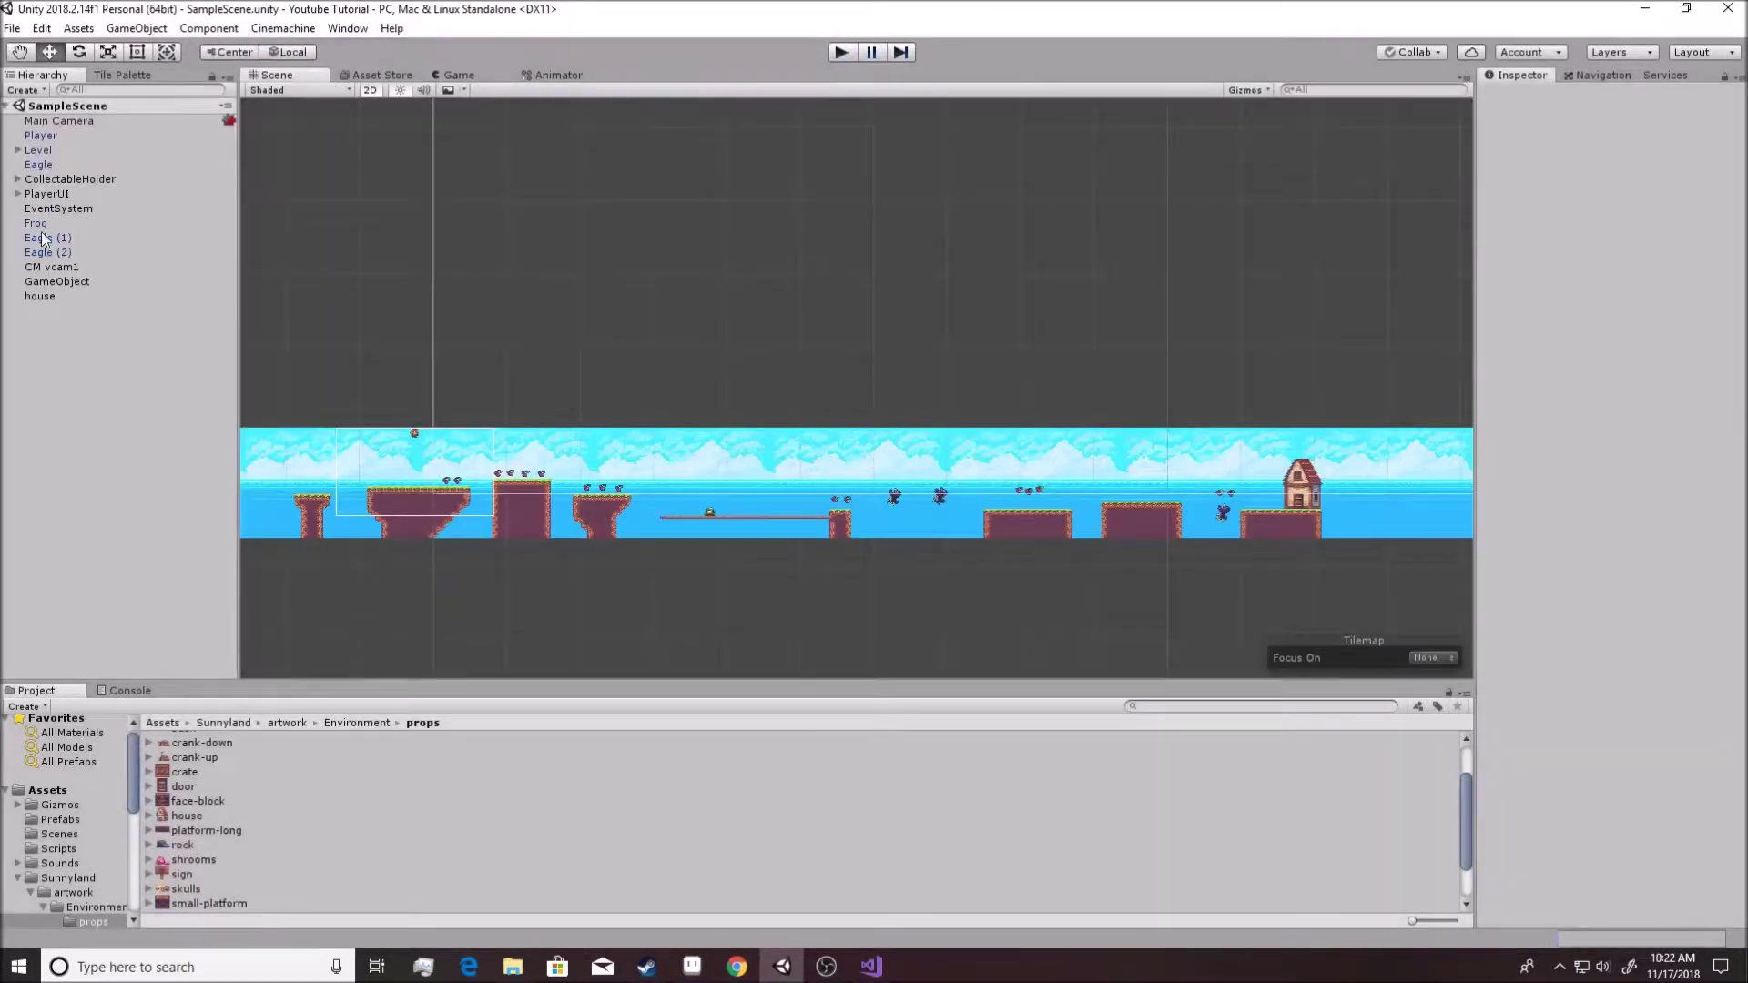
Set the house's Order in Layer to -1 and start a new play-test.
{"action": "left_click", "coordinate": [41, 295]}
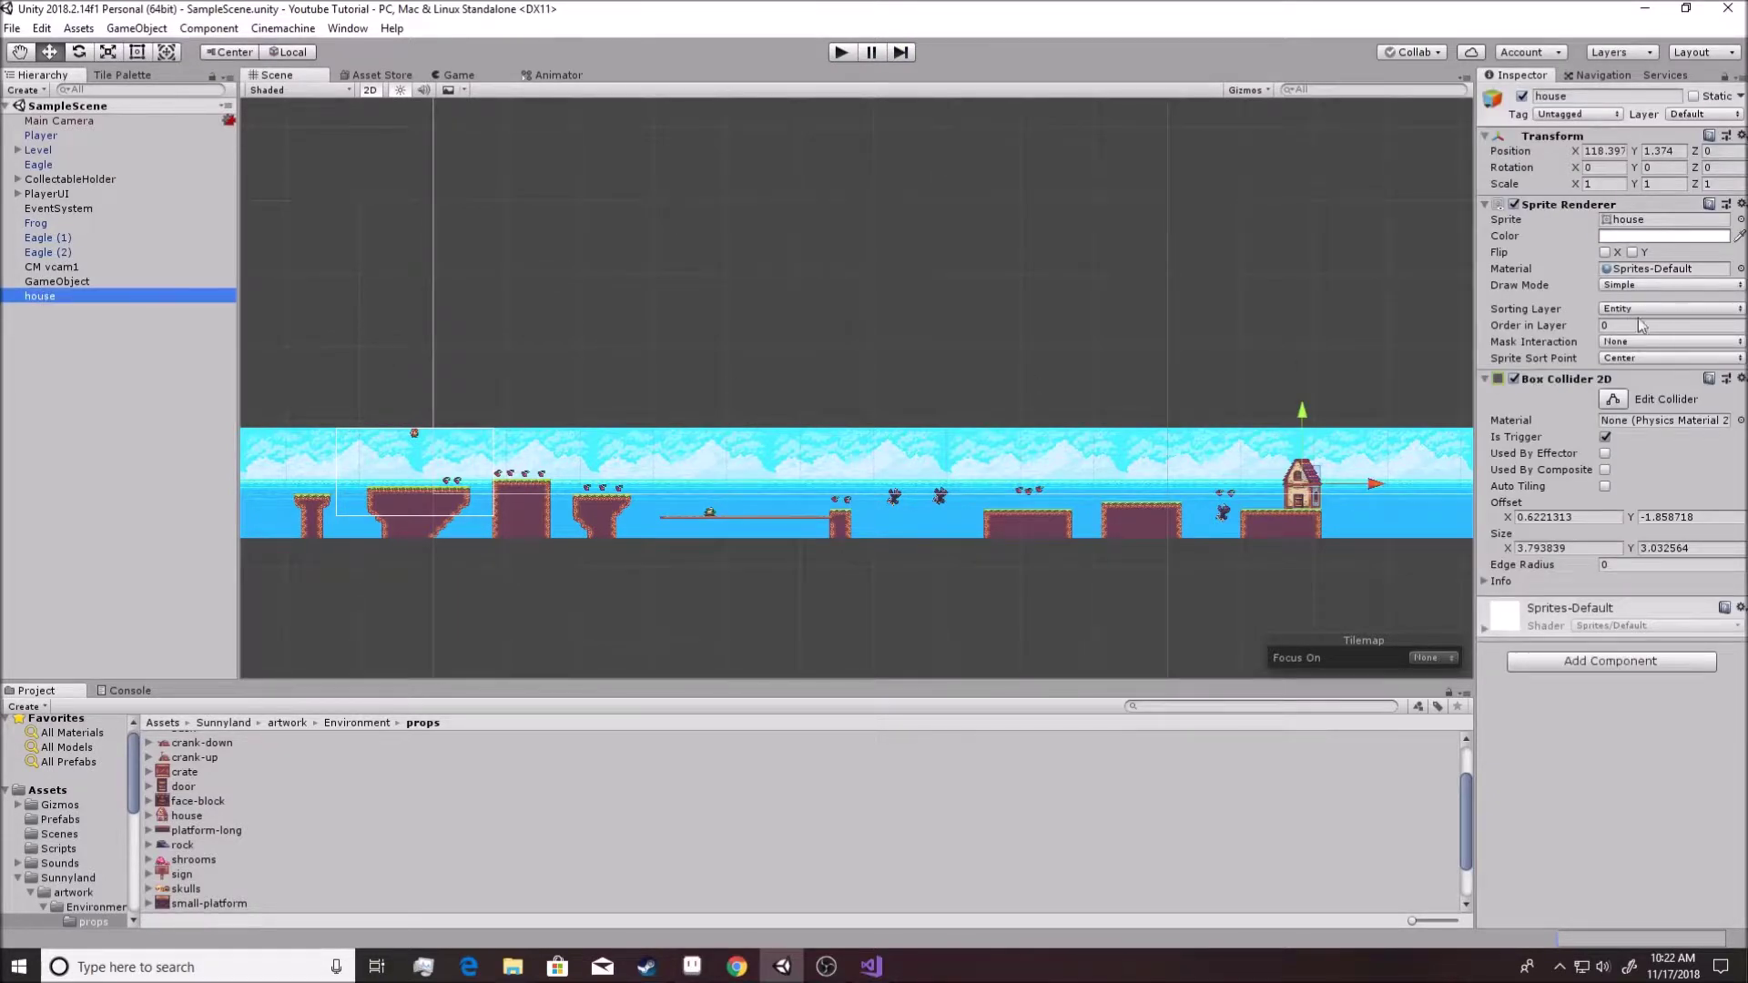
{"action": "left_click", "coordinate": [1622, 324]}
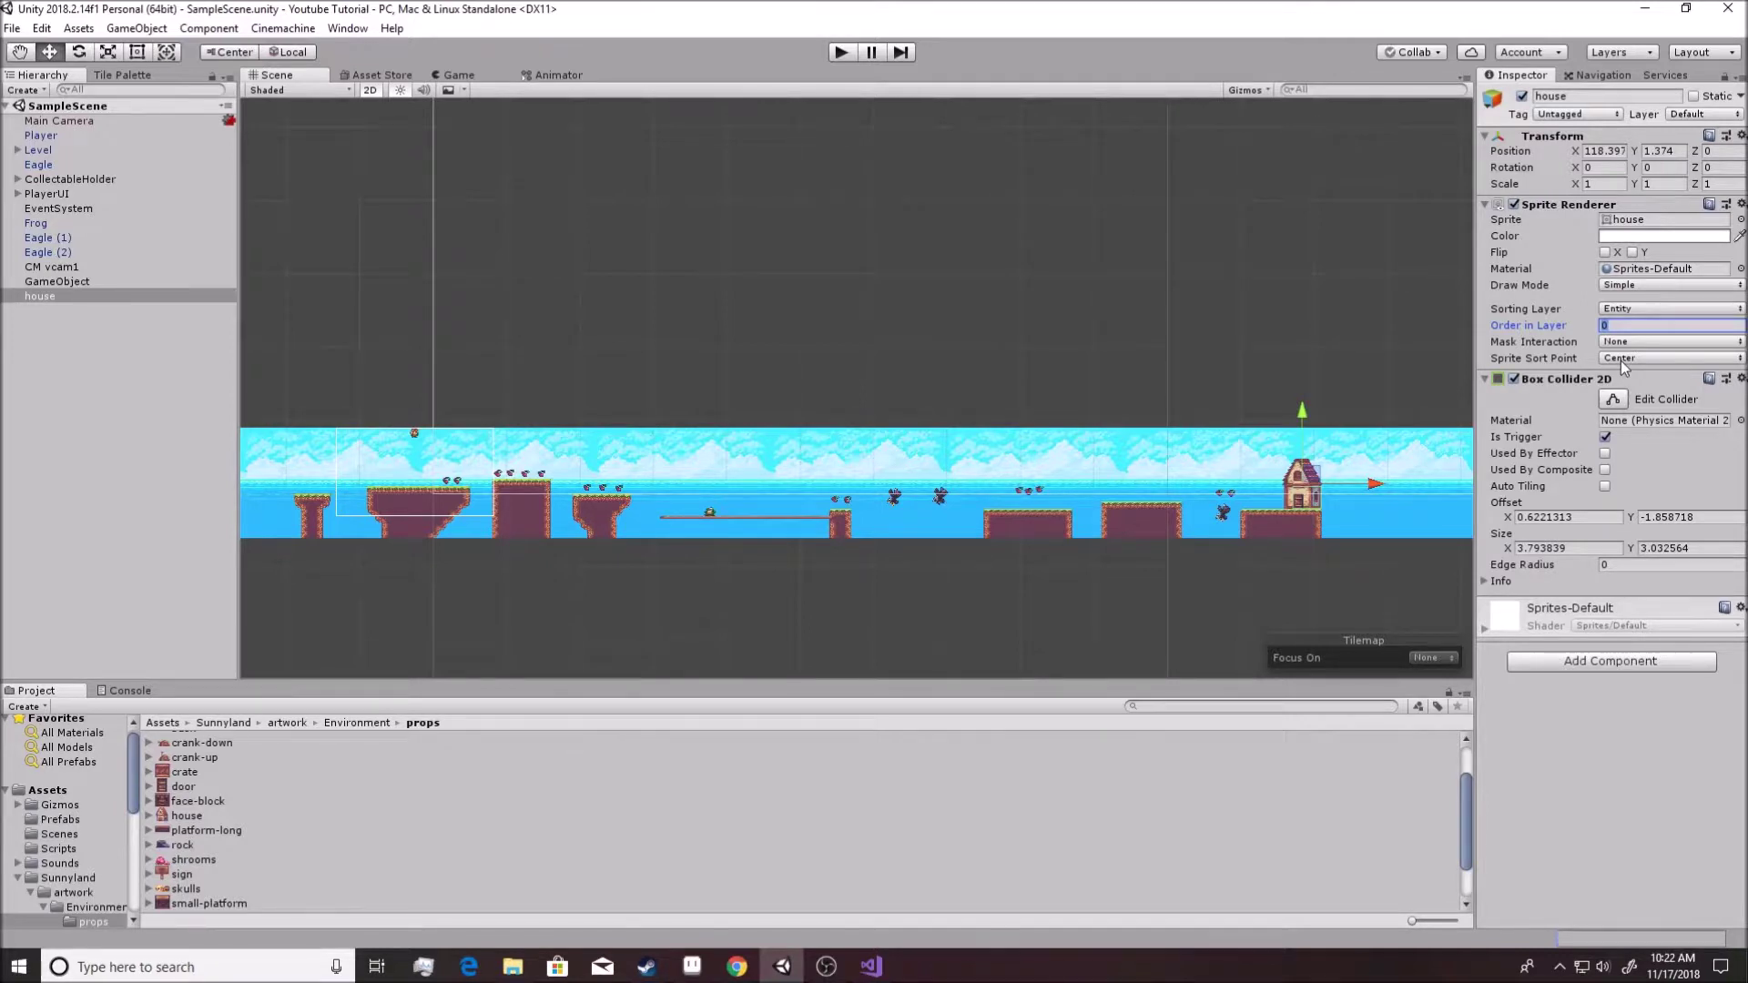
{"action": "type", "text": "-1"}
{"action": "left_click", "coordinate": [841, 52]}
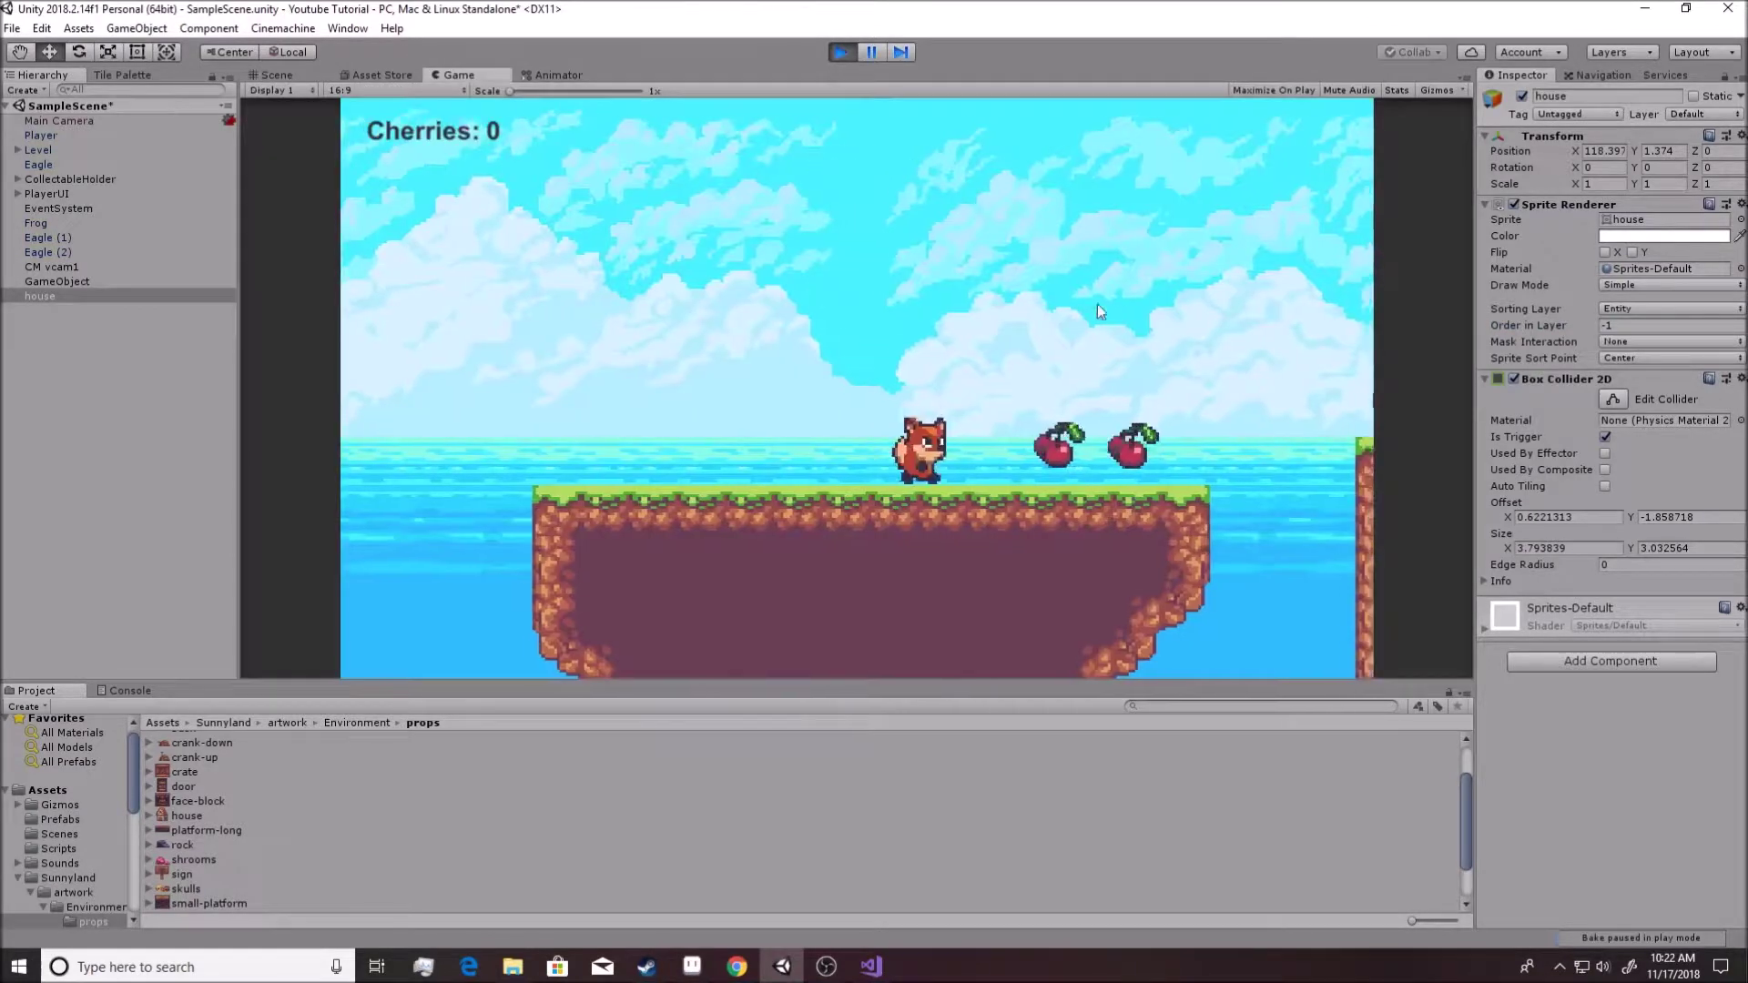
Walk the fox to the house door and back, checking it stays in front.
{"action": "key", "text": "Right"}
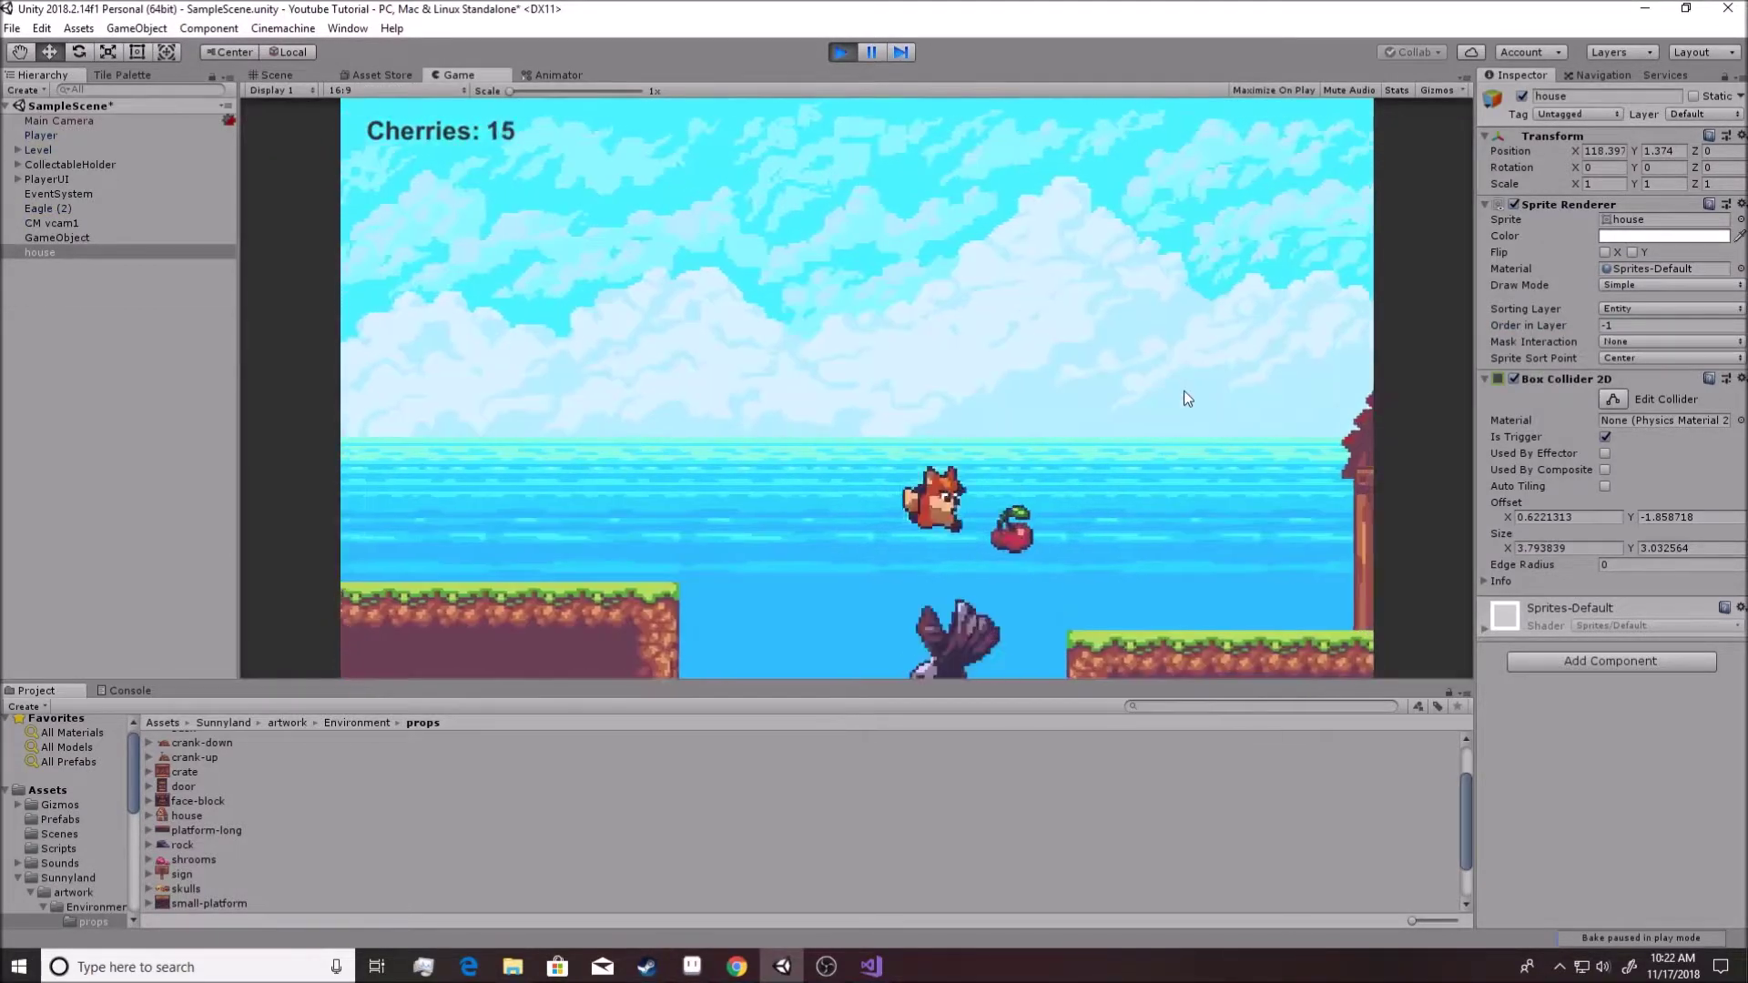
{"action": "key", "text": "Right"}
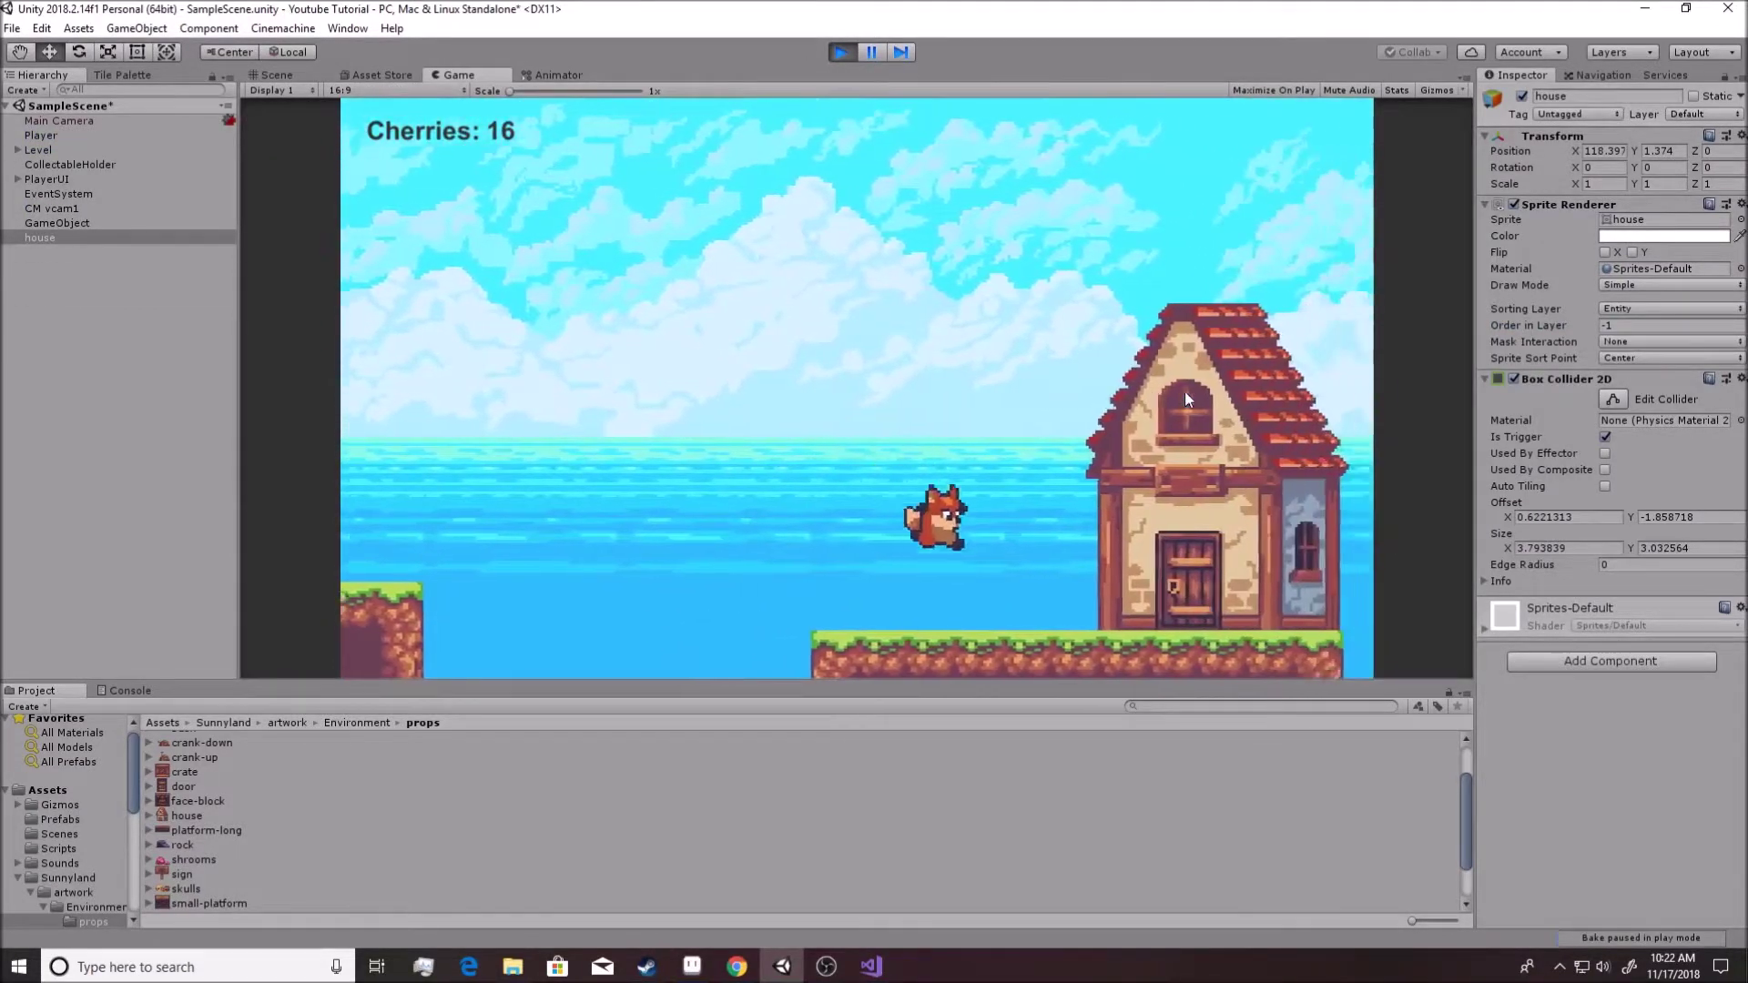
{"action": "key", "text": "Right"}
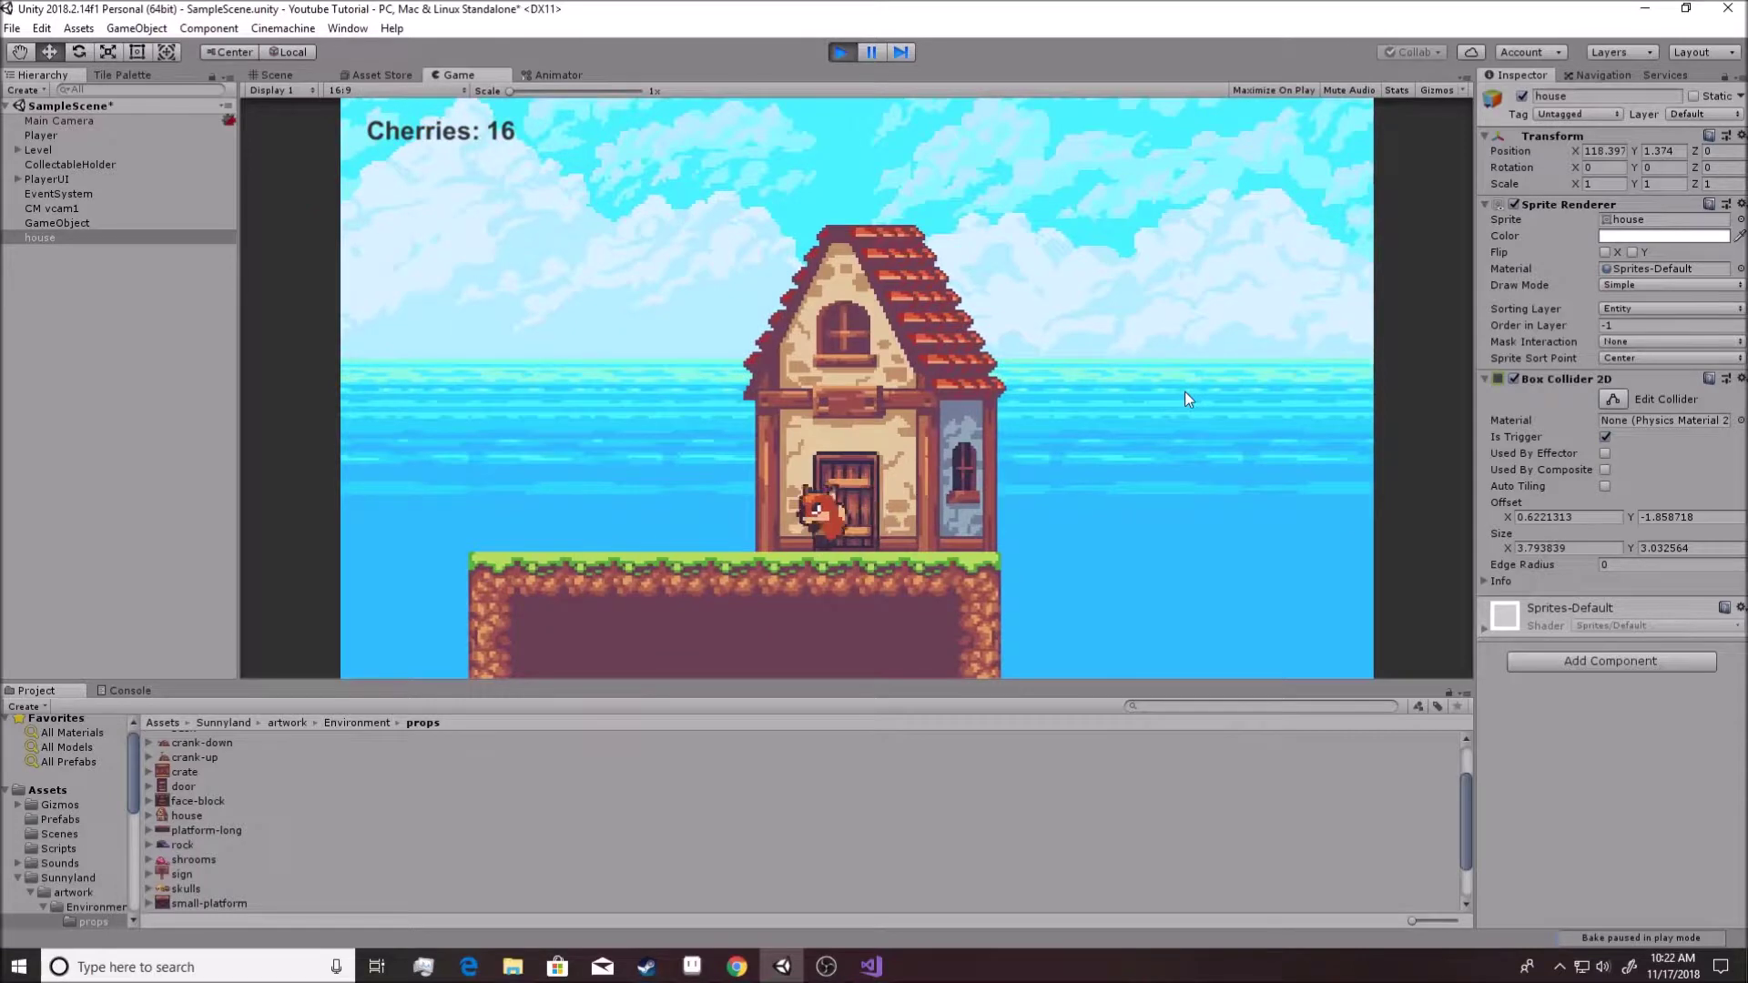
{"action": "key", "text": "space"}
{"action": "key", "text": "Left"}
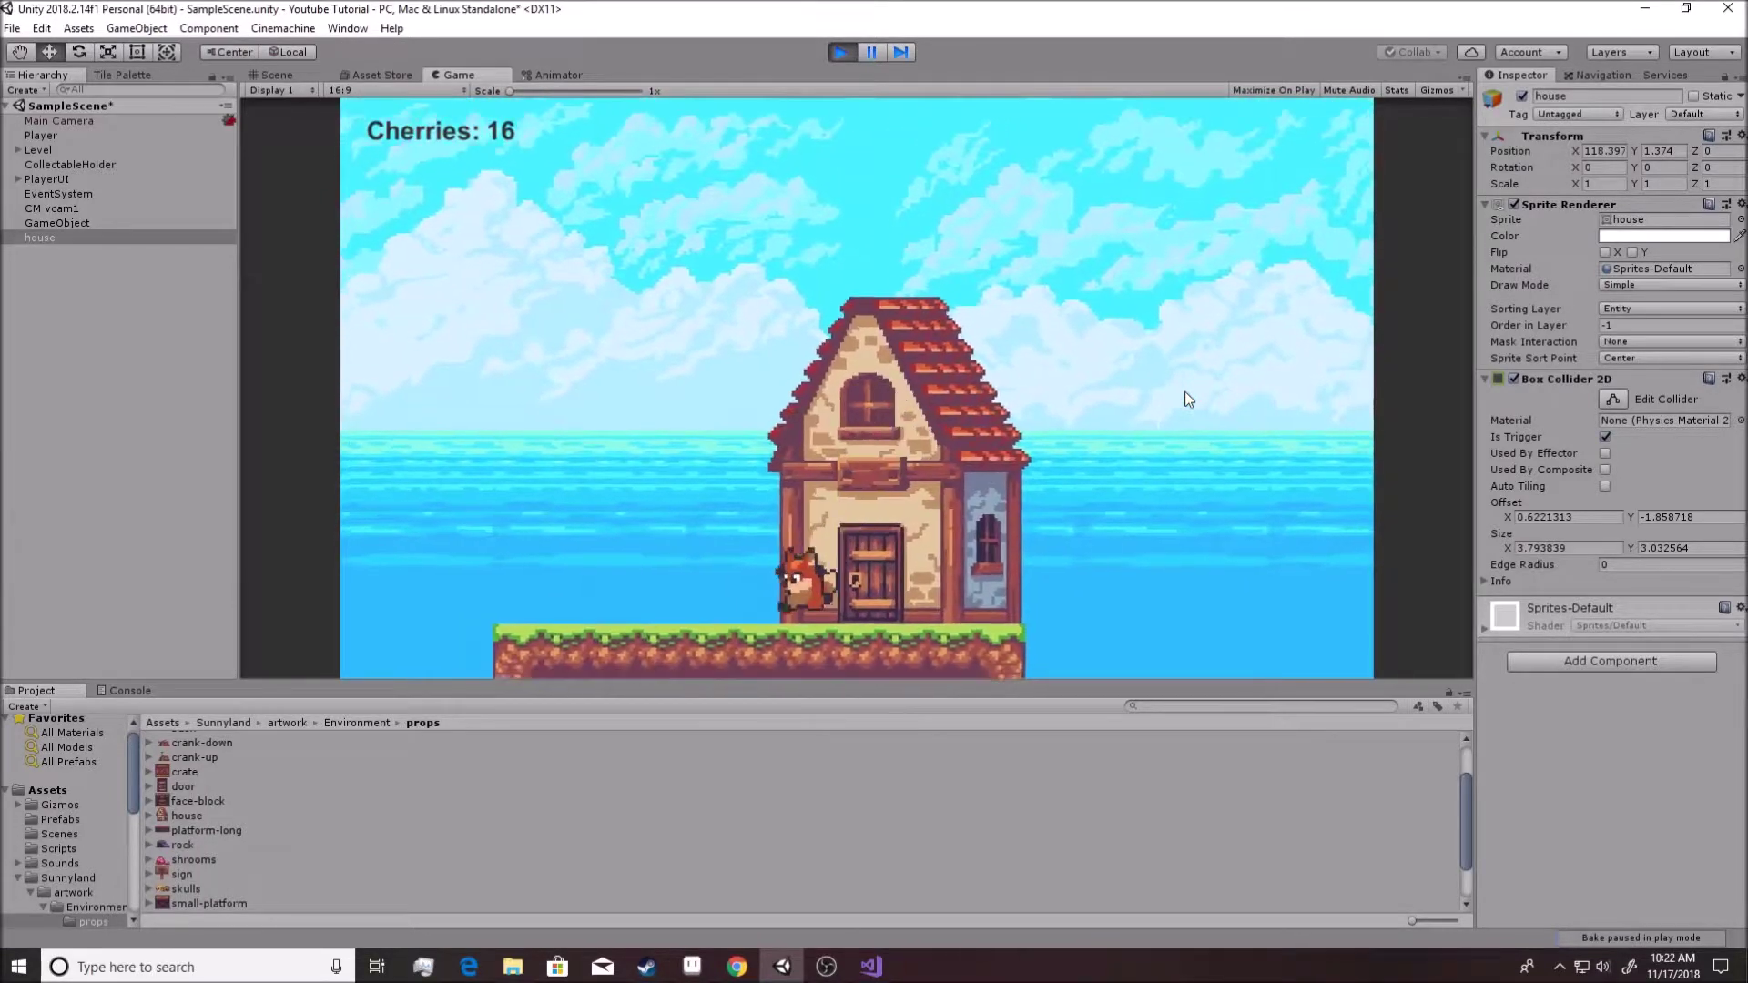
{"action": "key", "text": "Right"}
{"action": "key", "text": "Left"}
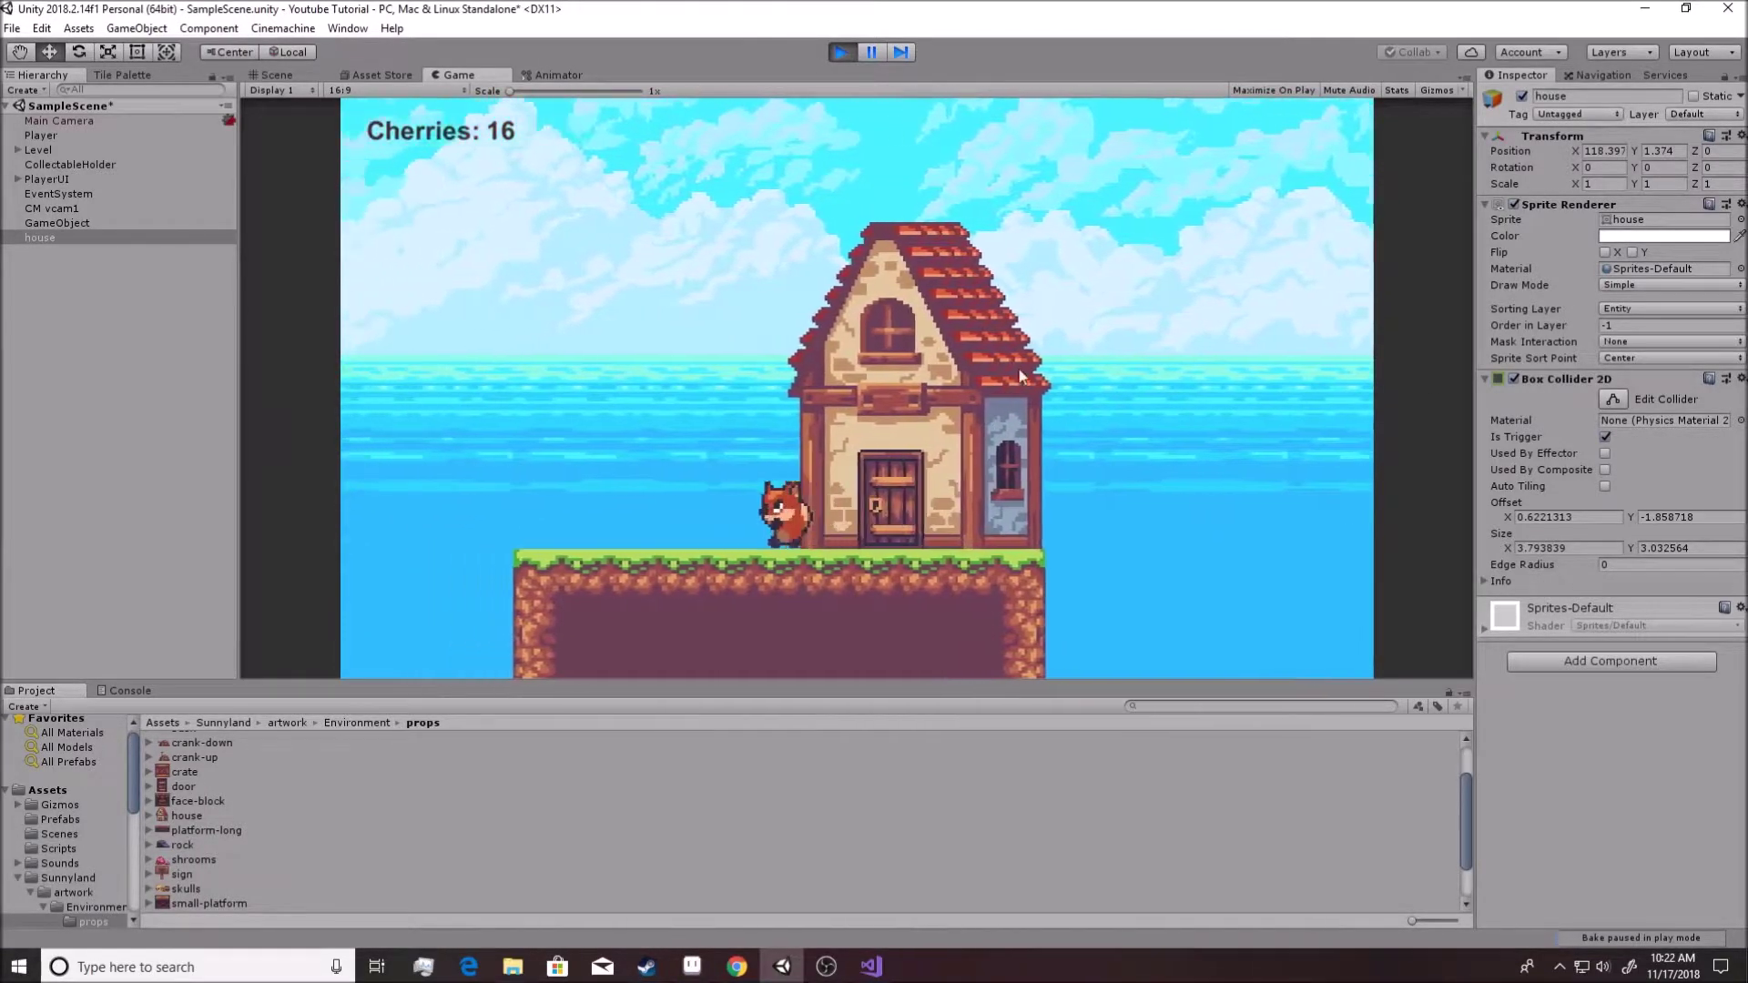
{"action": "key", "text": "Right"}
{"action": "key", "text": "Left"}
{"action": "key", "text": "Right"}
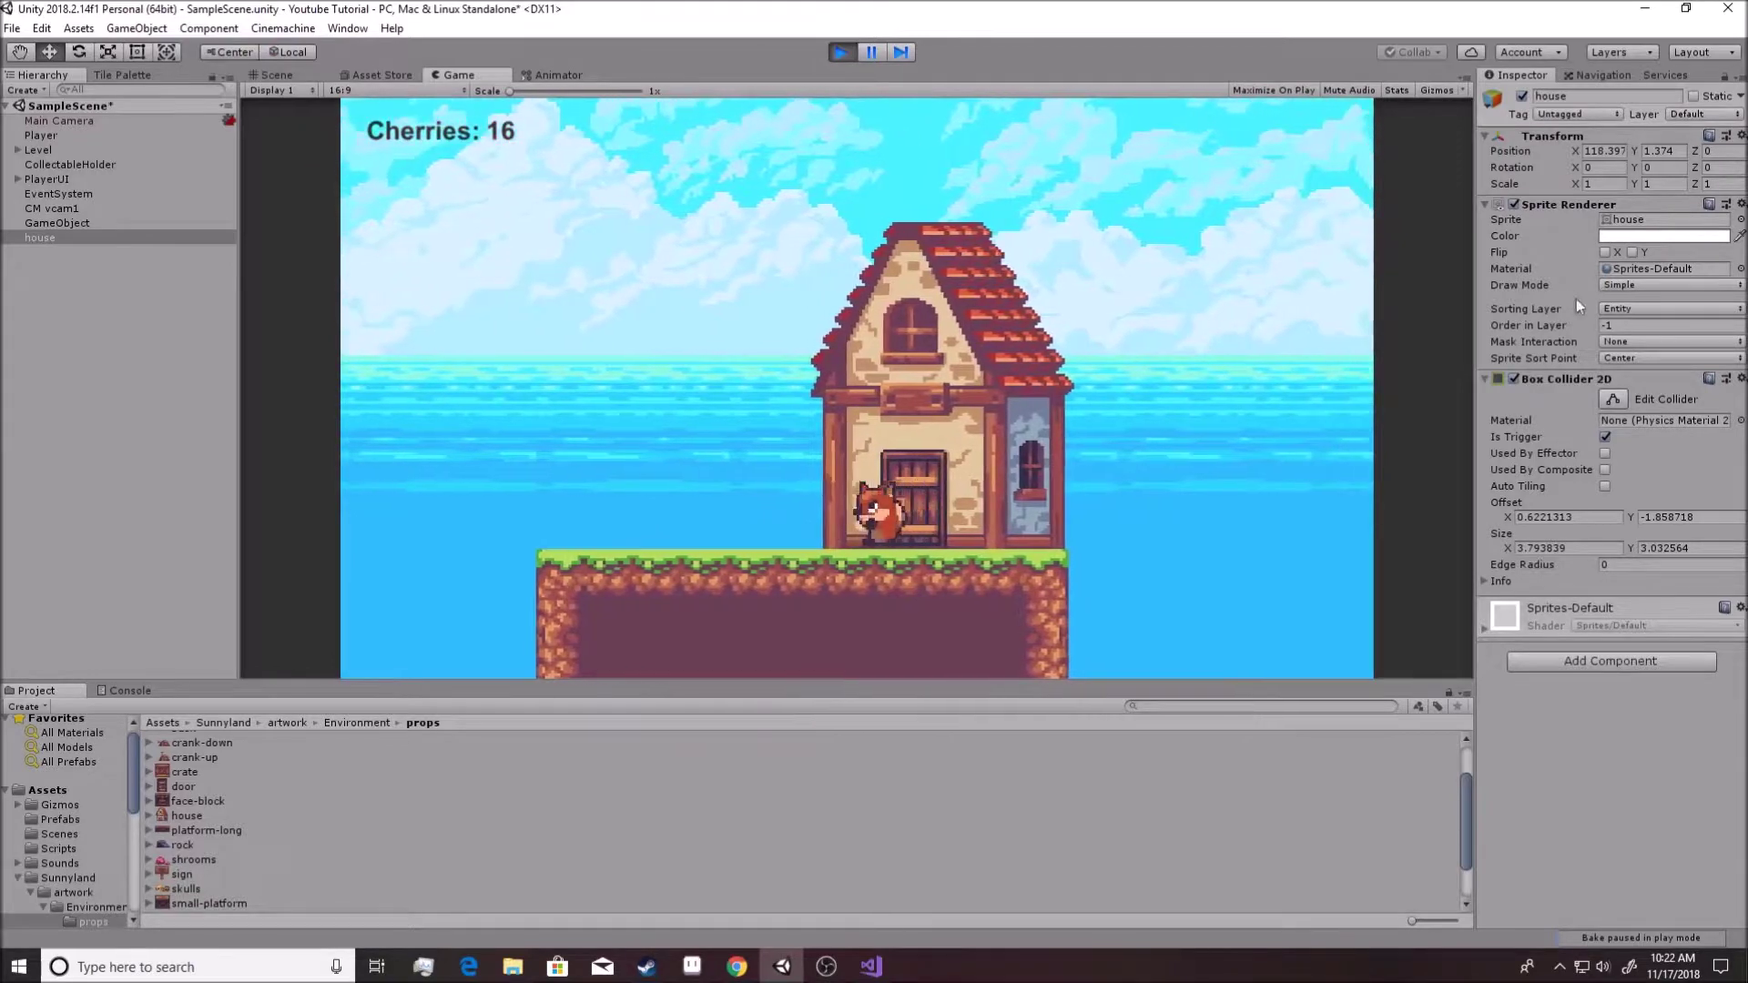
{"action": "key", "text": "Left"}
{"action": "key", "text": "Right"}
Confirm the house's Order in Layer is still -1, move the fox once more, and exit play mode.
{"action": "left_click", "coordinate": [1593, 325]}
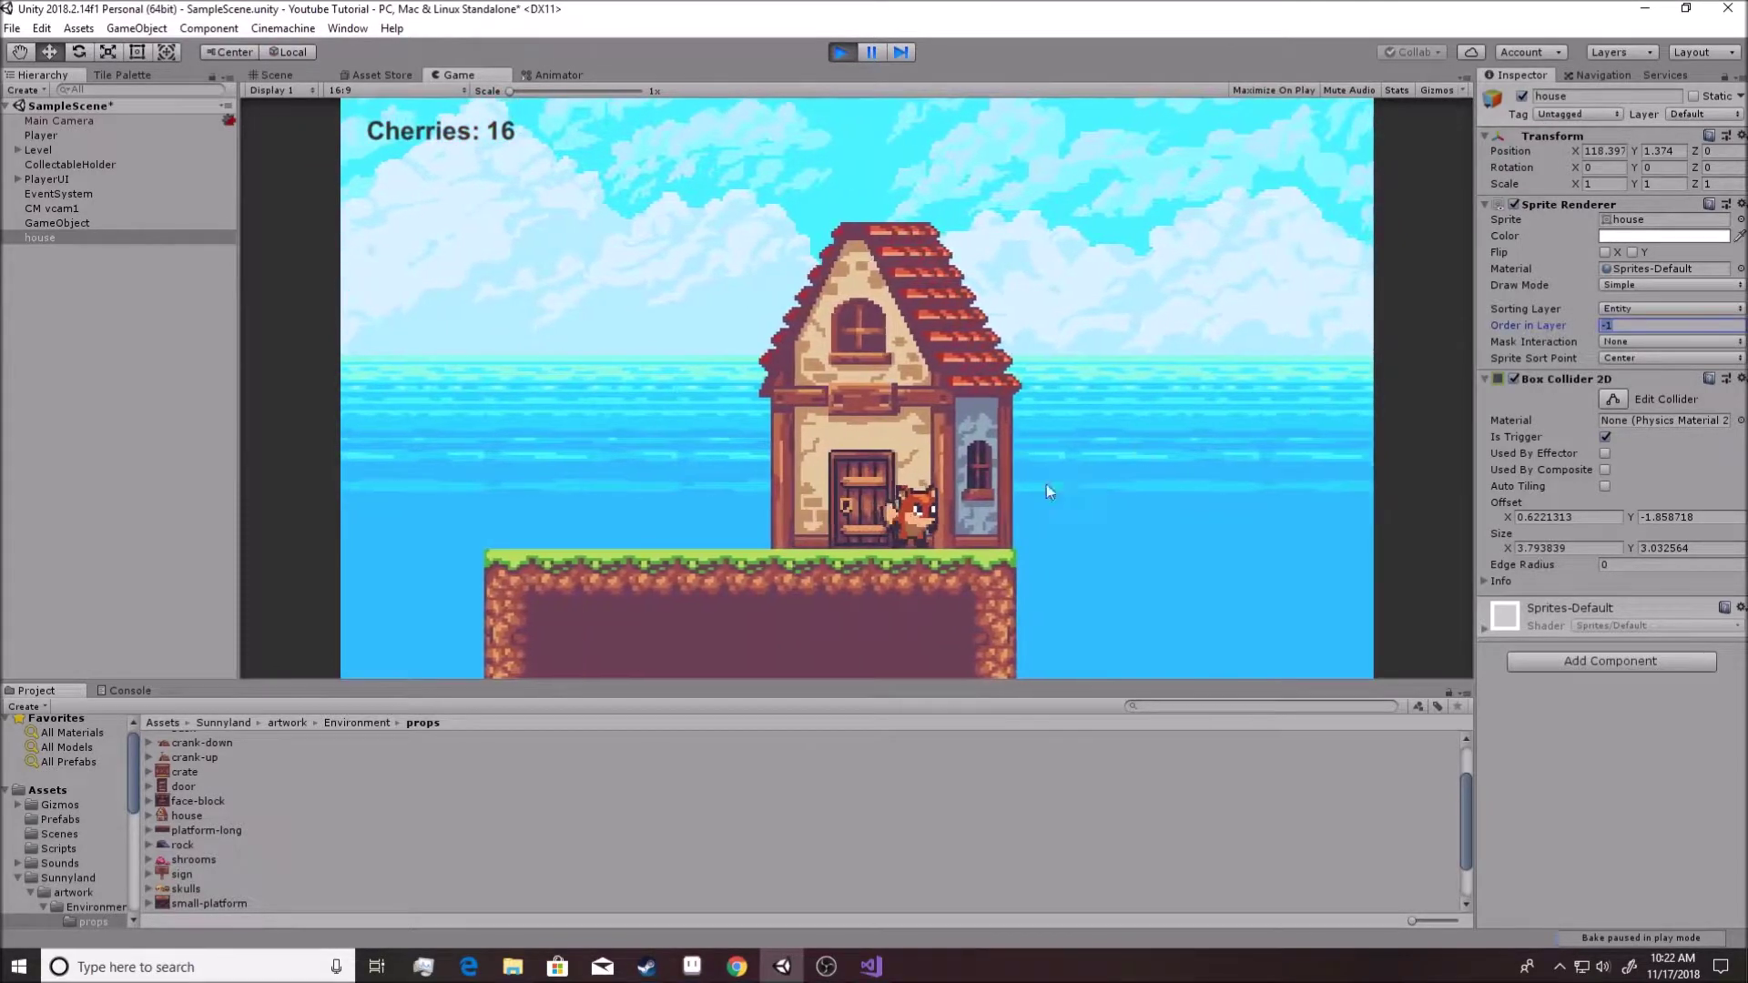
{"action": "left_click", "coordinate": [958, 527]}
{"action": "key", "text": "Left"}
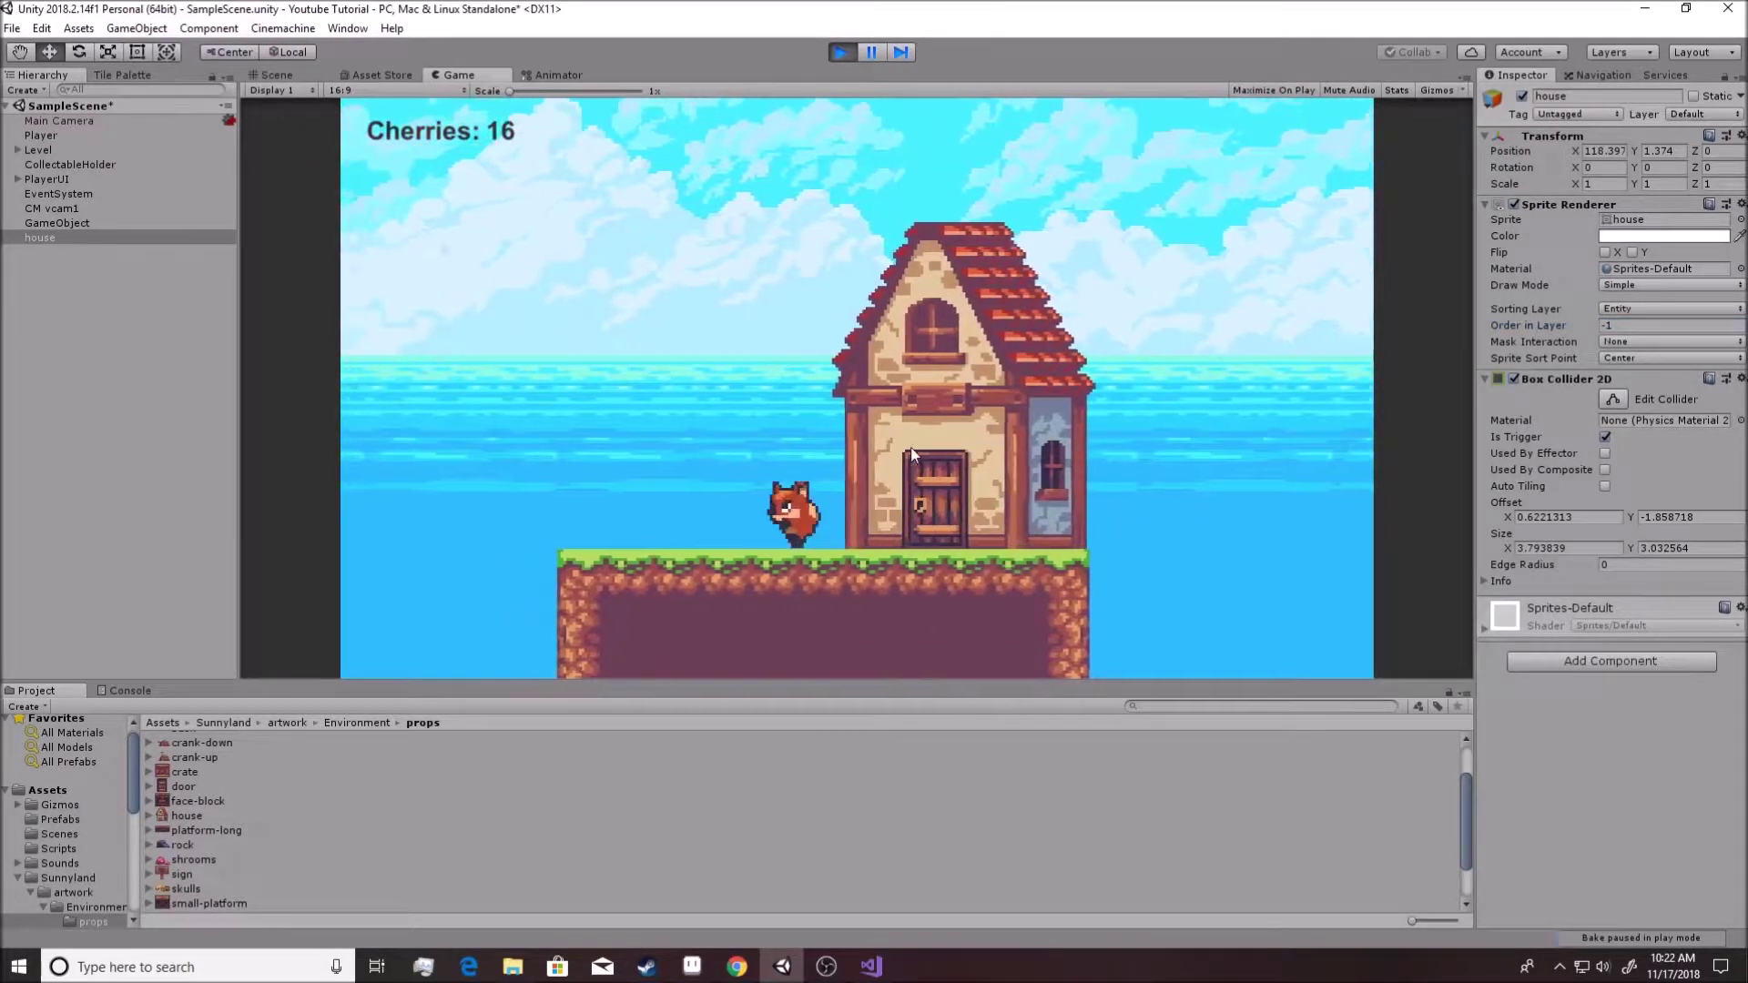
{"action": "key", "text": "space"}
{"action": "key", "text": "Right"}
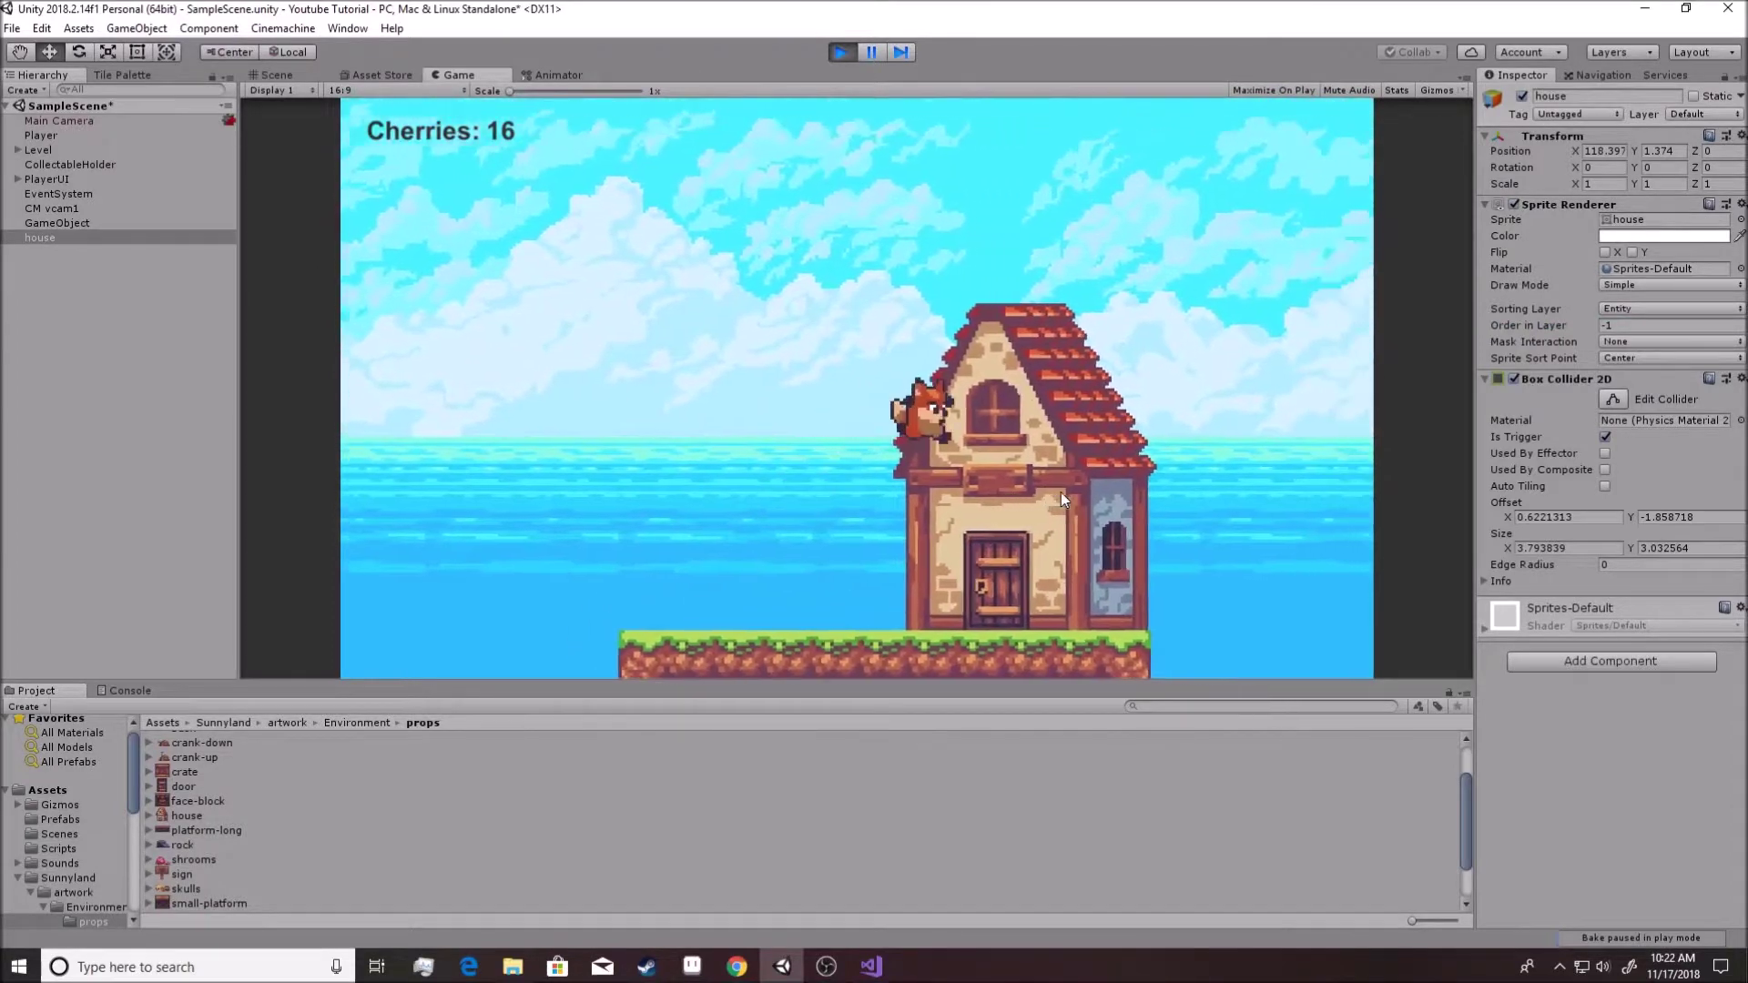
{"action": "key", "text": "ctrl+p"}
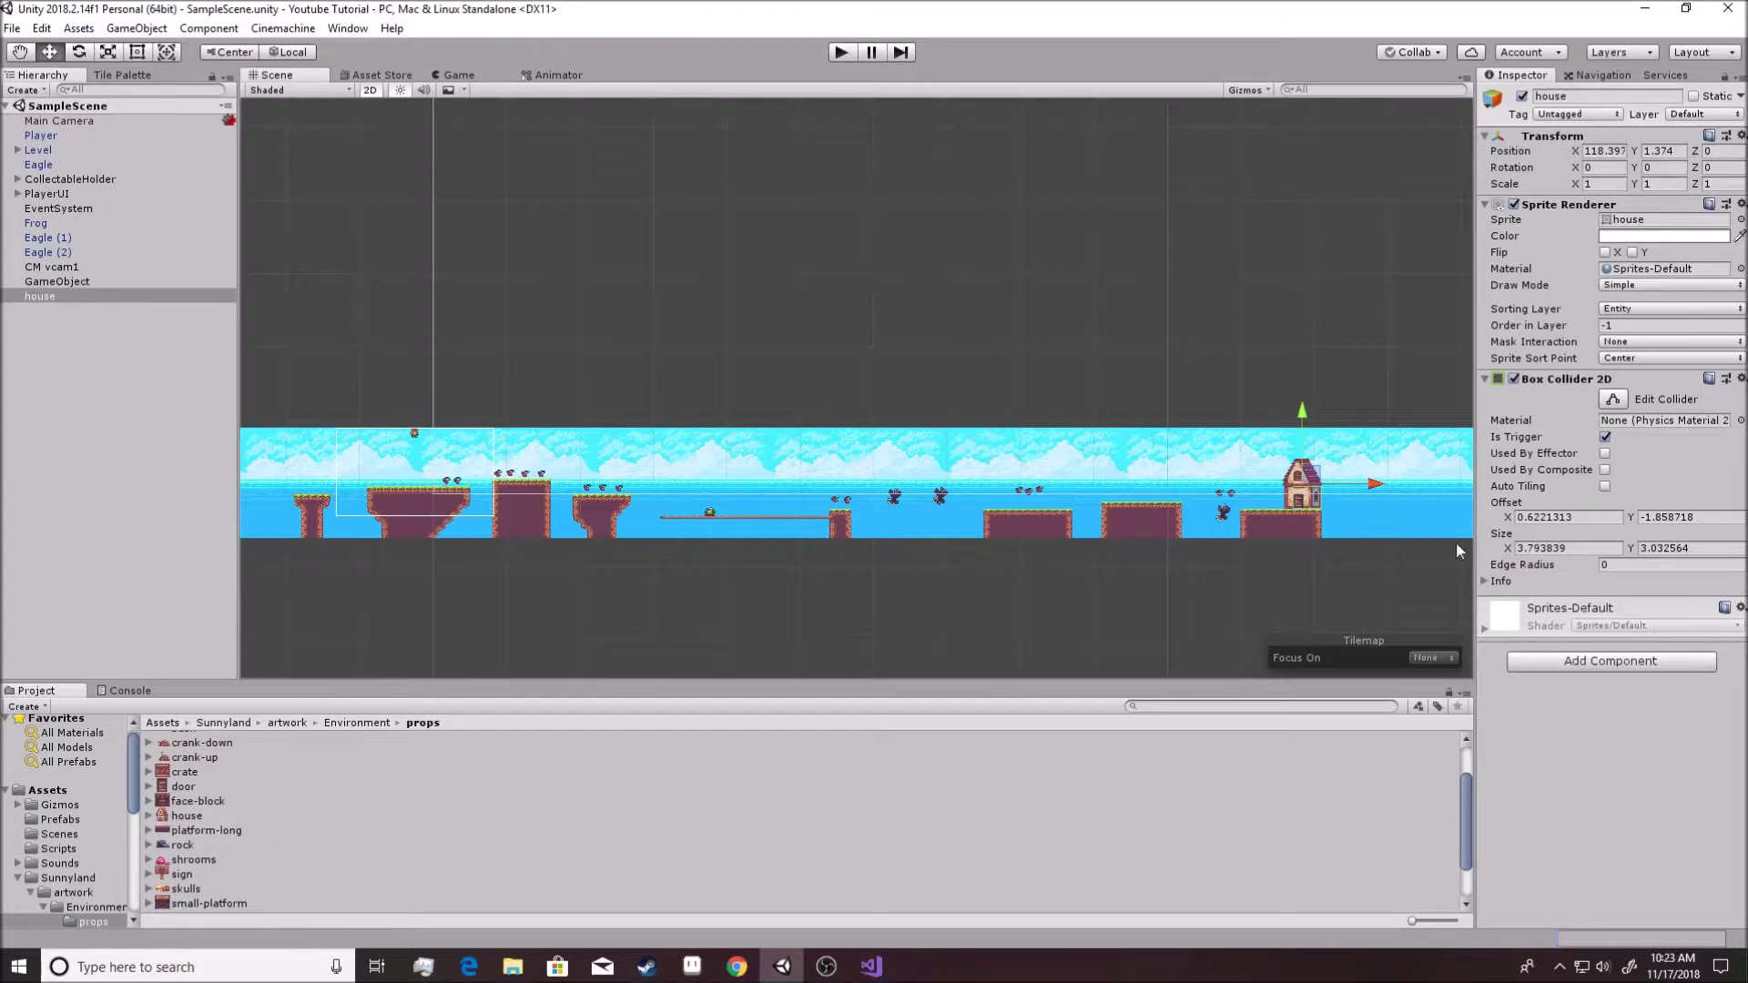
Create a new empty scene and centre the view on its Main Camera frame.
{"action": "left_click", "coordinate": [11, 28]}
{"action": "left_click", "coordinate": [41, 45]}
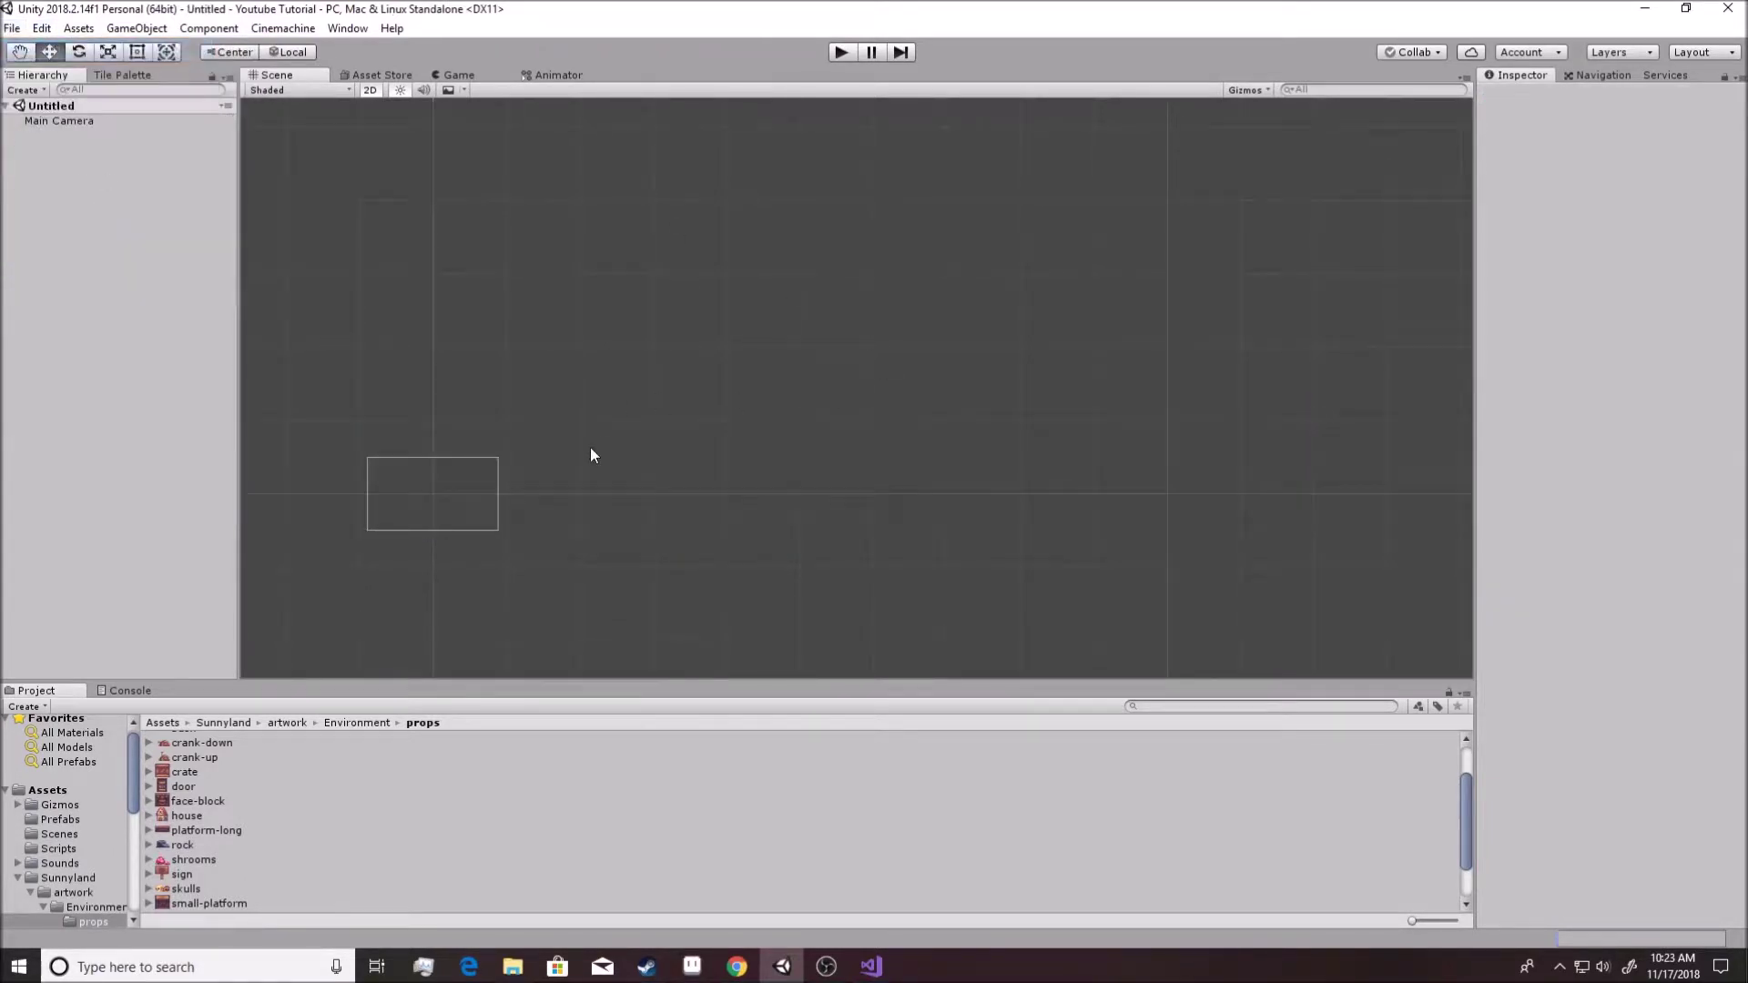
{"action": "scroll", "coordinate": [594, 469], "scroll_direction": "up", "scroll_amount": 1}
{"action": "middle_click_drag", "start_coordinate": [598, 488], "coordinate": [1173, 424]}
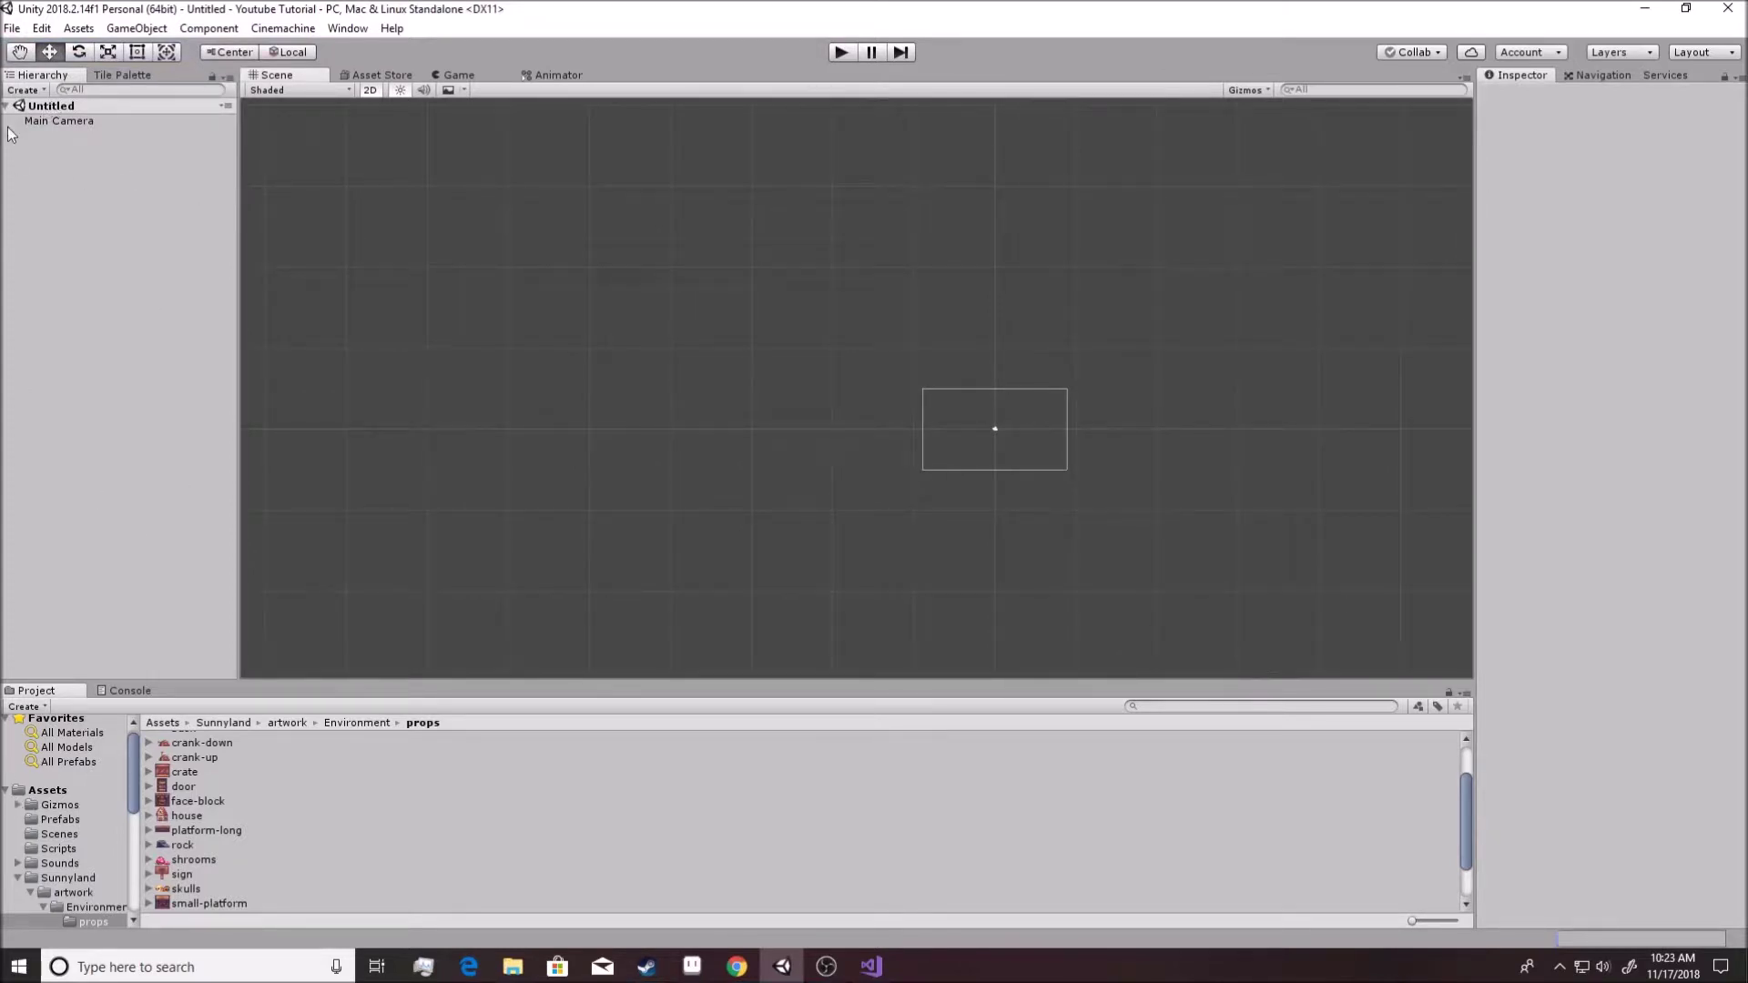
Save the new scene as TheEnd in Assets/Scenes.
{"action": "key", "text": "ctrl+s"}
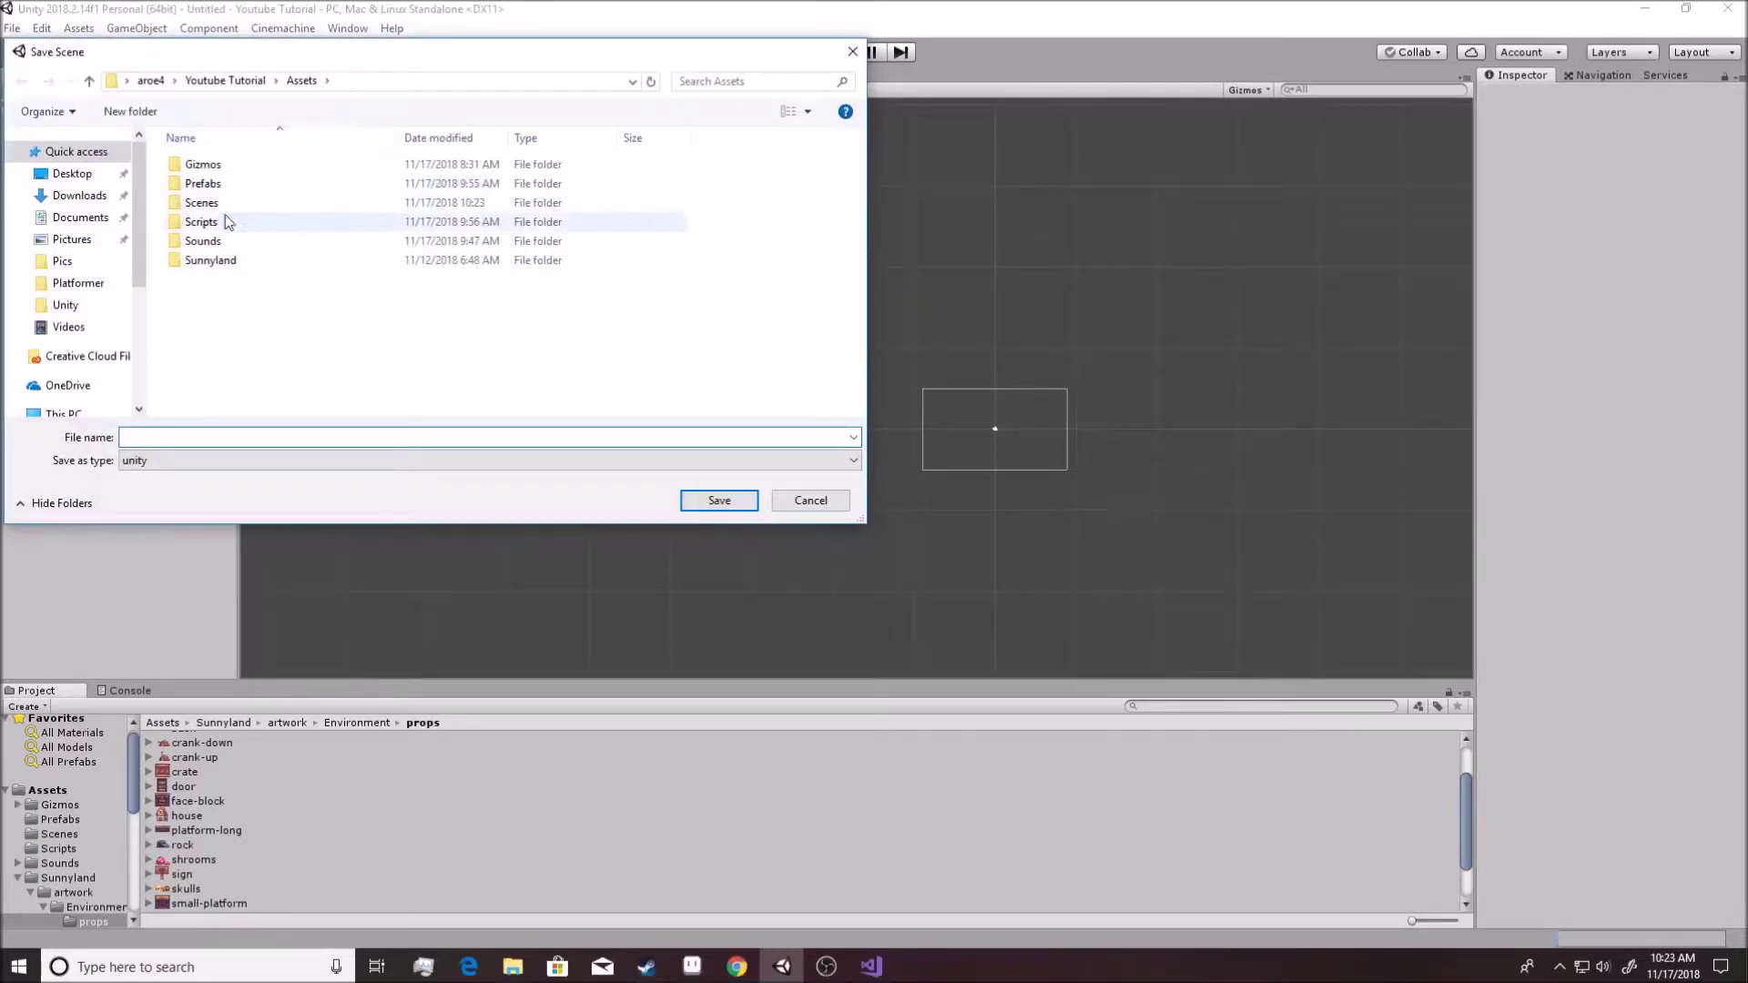
{"action": "left_click", "coordinate": [203, 203]}
{"action": "double_click", "coordinate": [217, 208]}
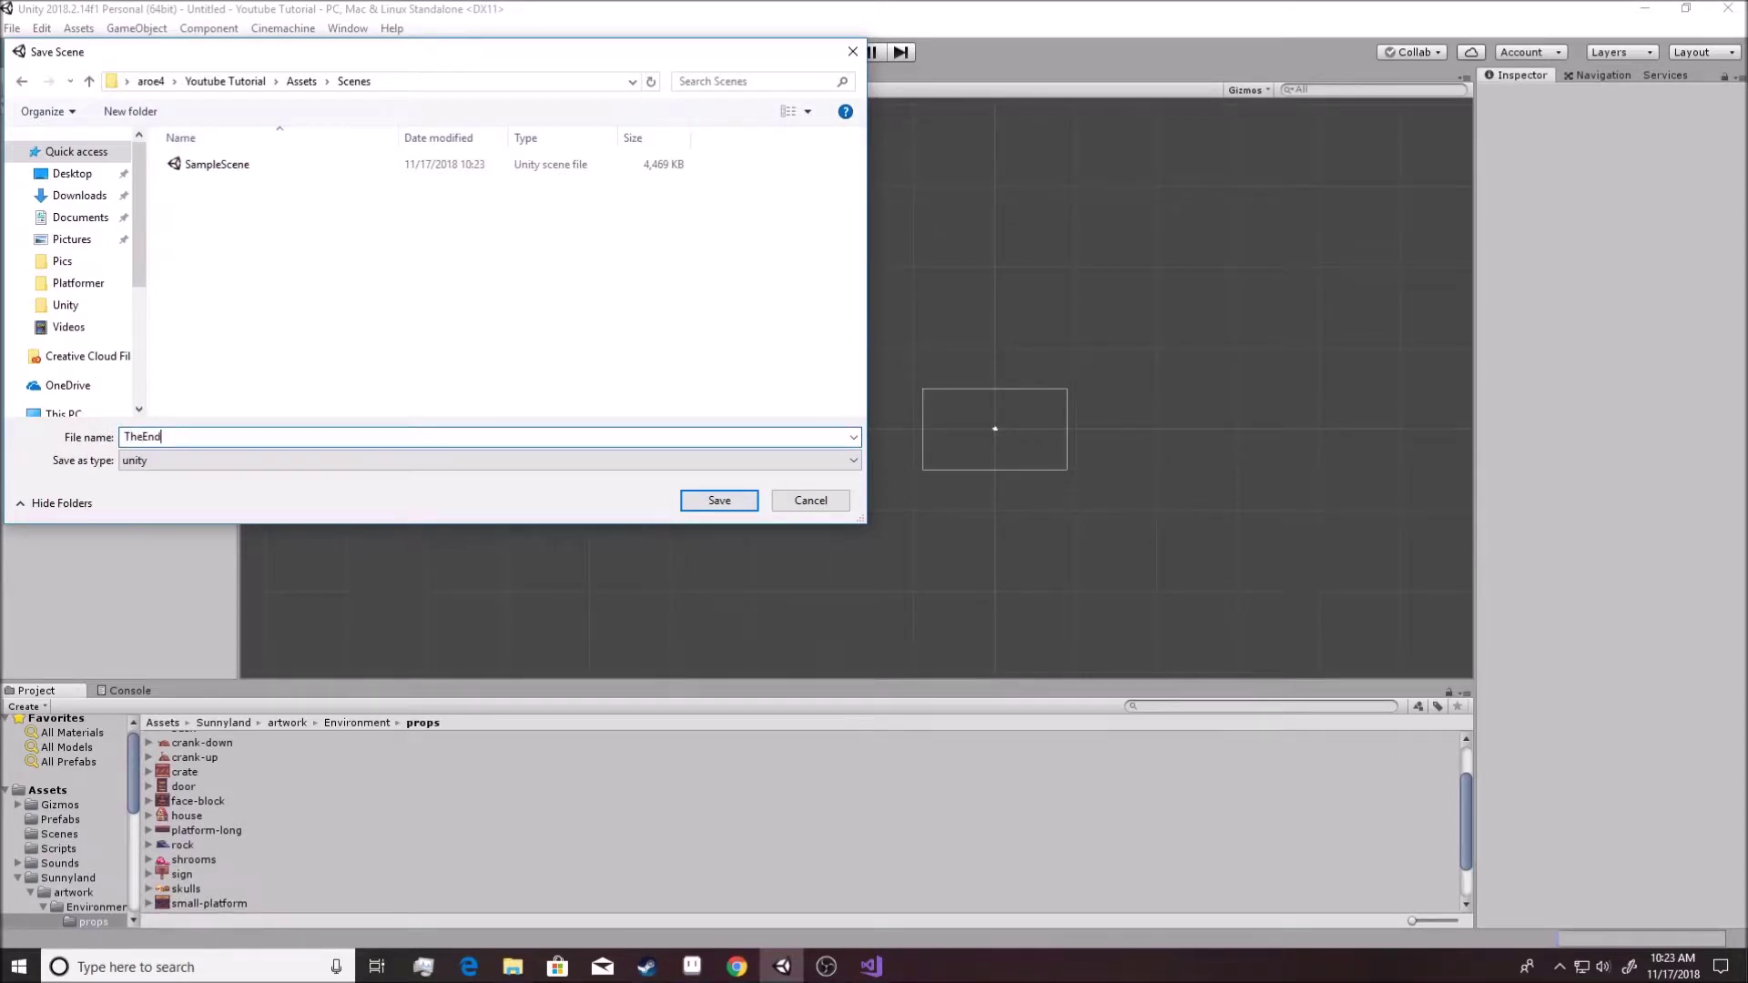
{"action": "left_click", "coordinate": [719, 500]}
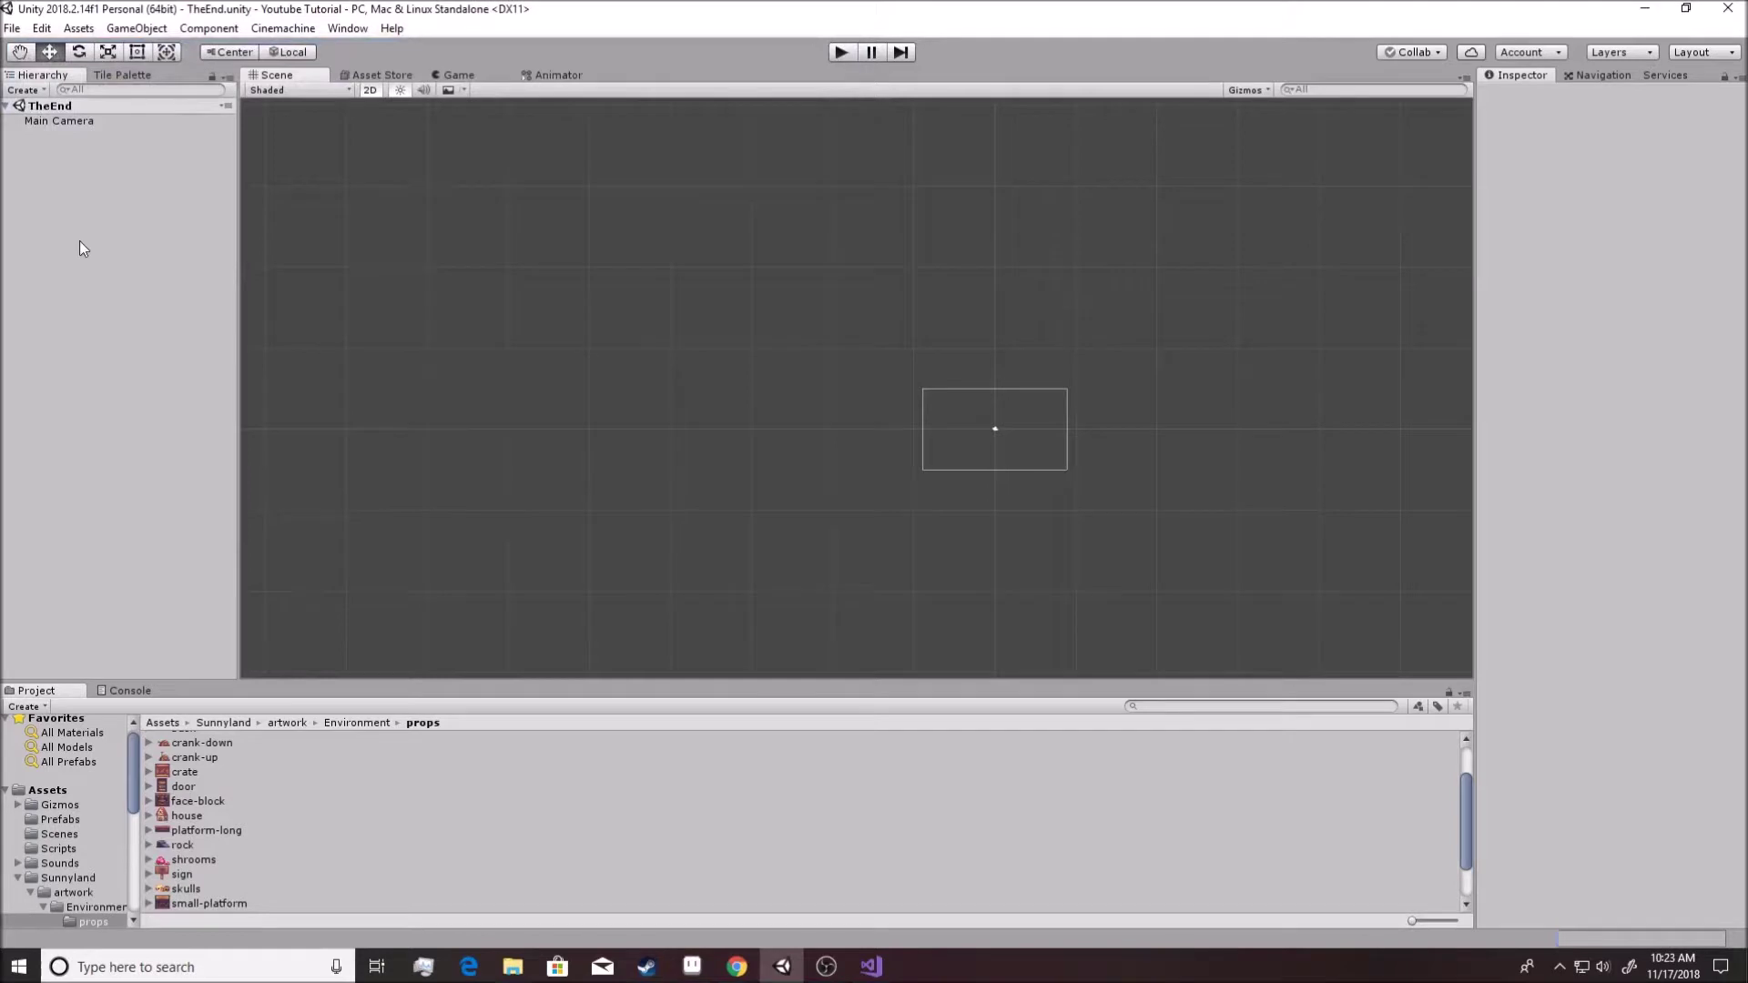
Dismiss the Hierarchy's add-object menu and fold up the Assets tree so Packages sits below it.
{"action": "right_click", "coordinate": [65, 160]}
{"action": "left_click", "coordinate": [576, 417]}
{"action": "left_click", "coordinate": [12, 792]}
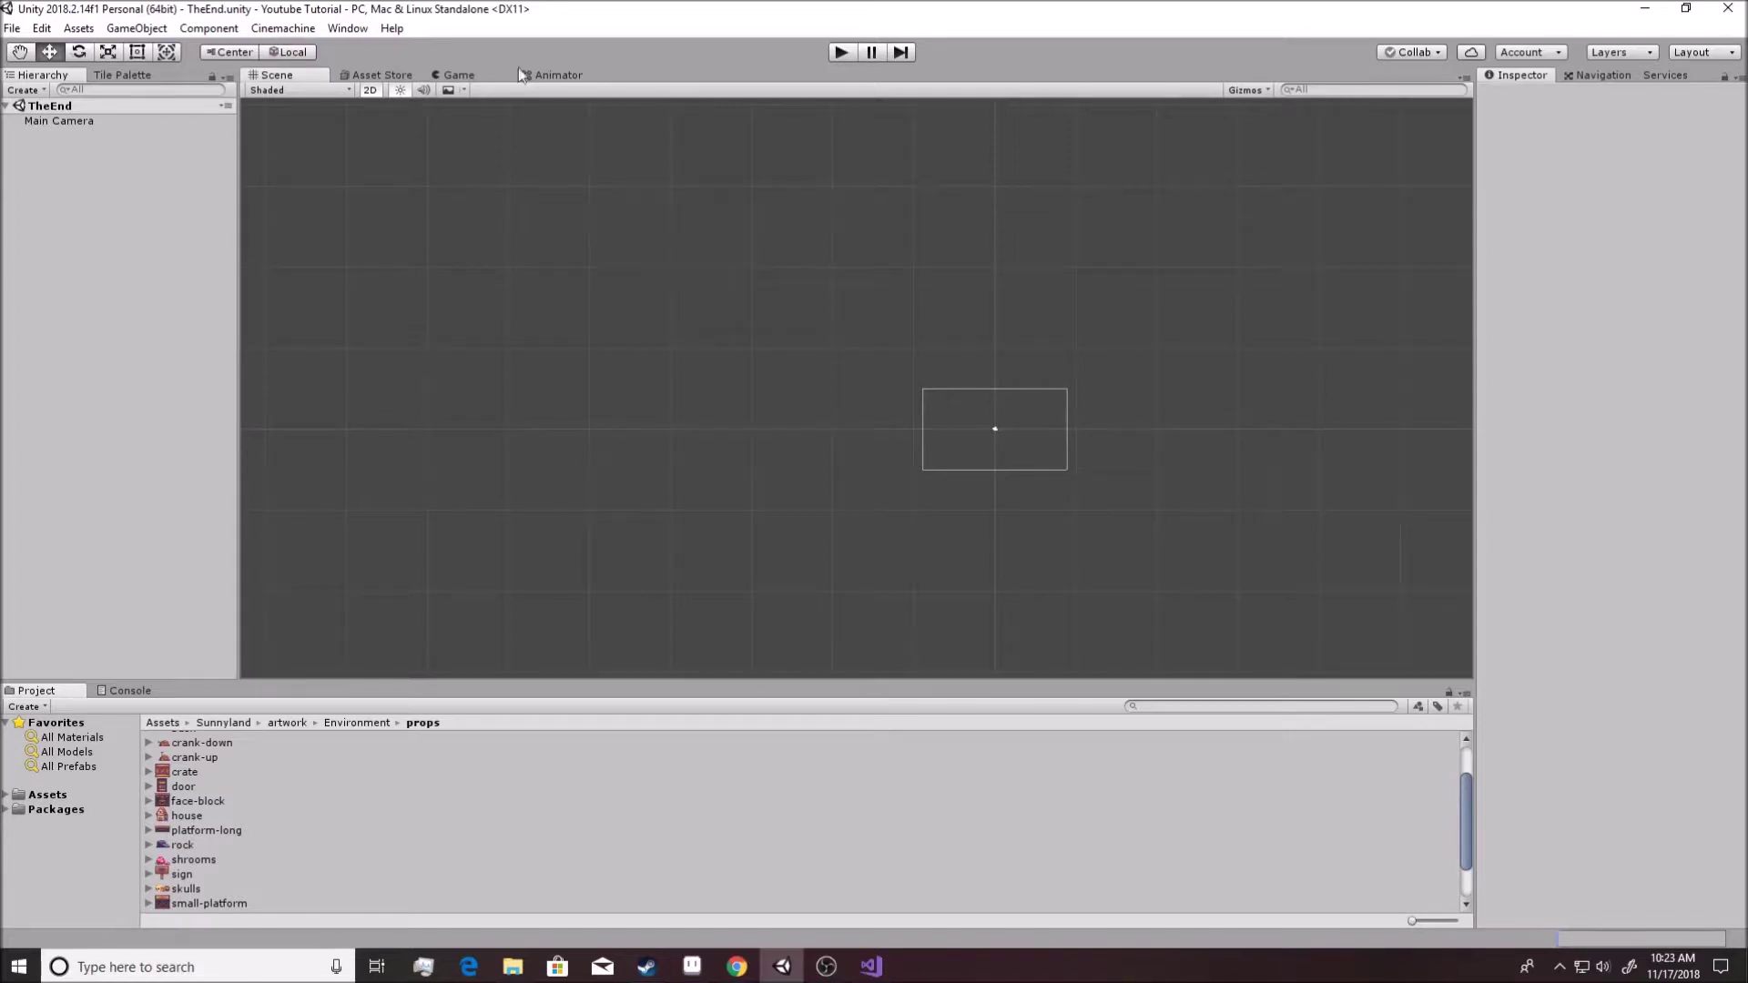
{"action": "right_click", "coordinate": [63, 167]}
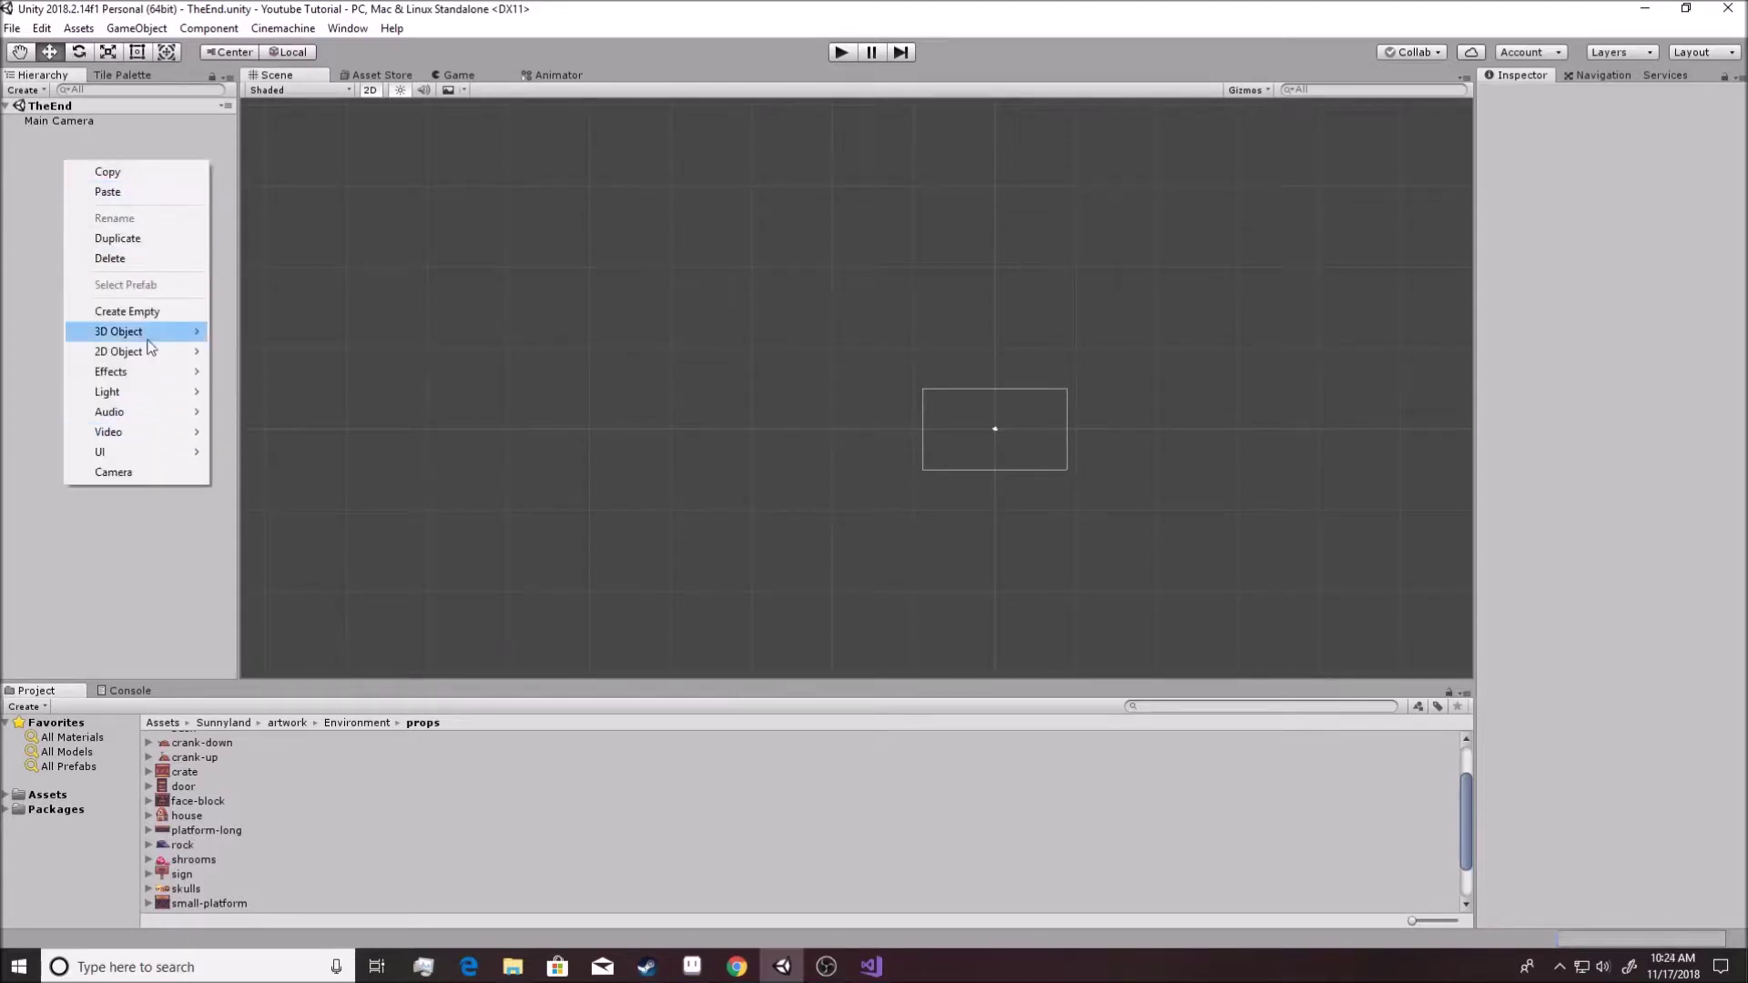
Add a UI canvas and EventSystem to the TheEnd scene and frame the canvas in view.
{"action": "mouse_move", "coordinate": [147, 354]}
{"action": "mouse_move", "coordinate": [180, 452]}
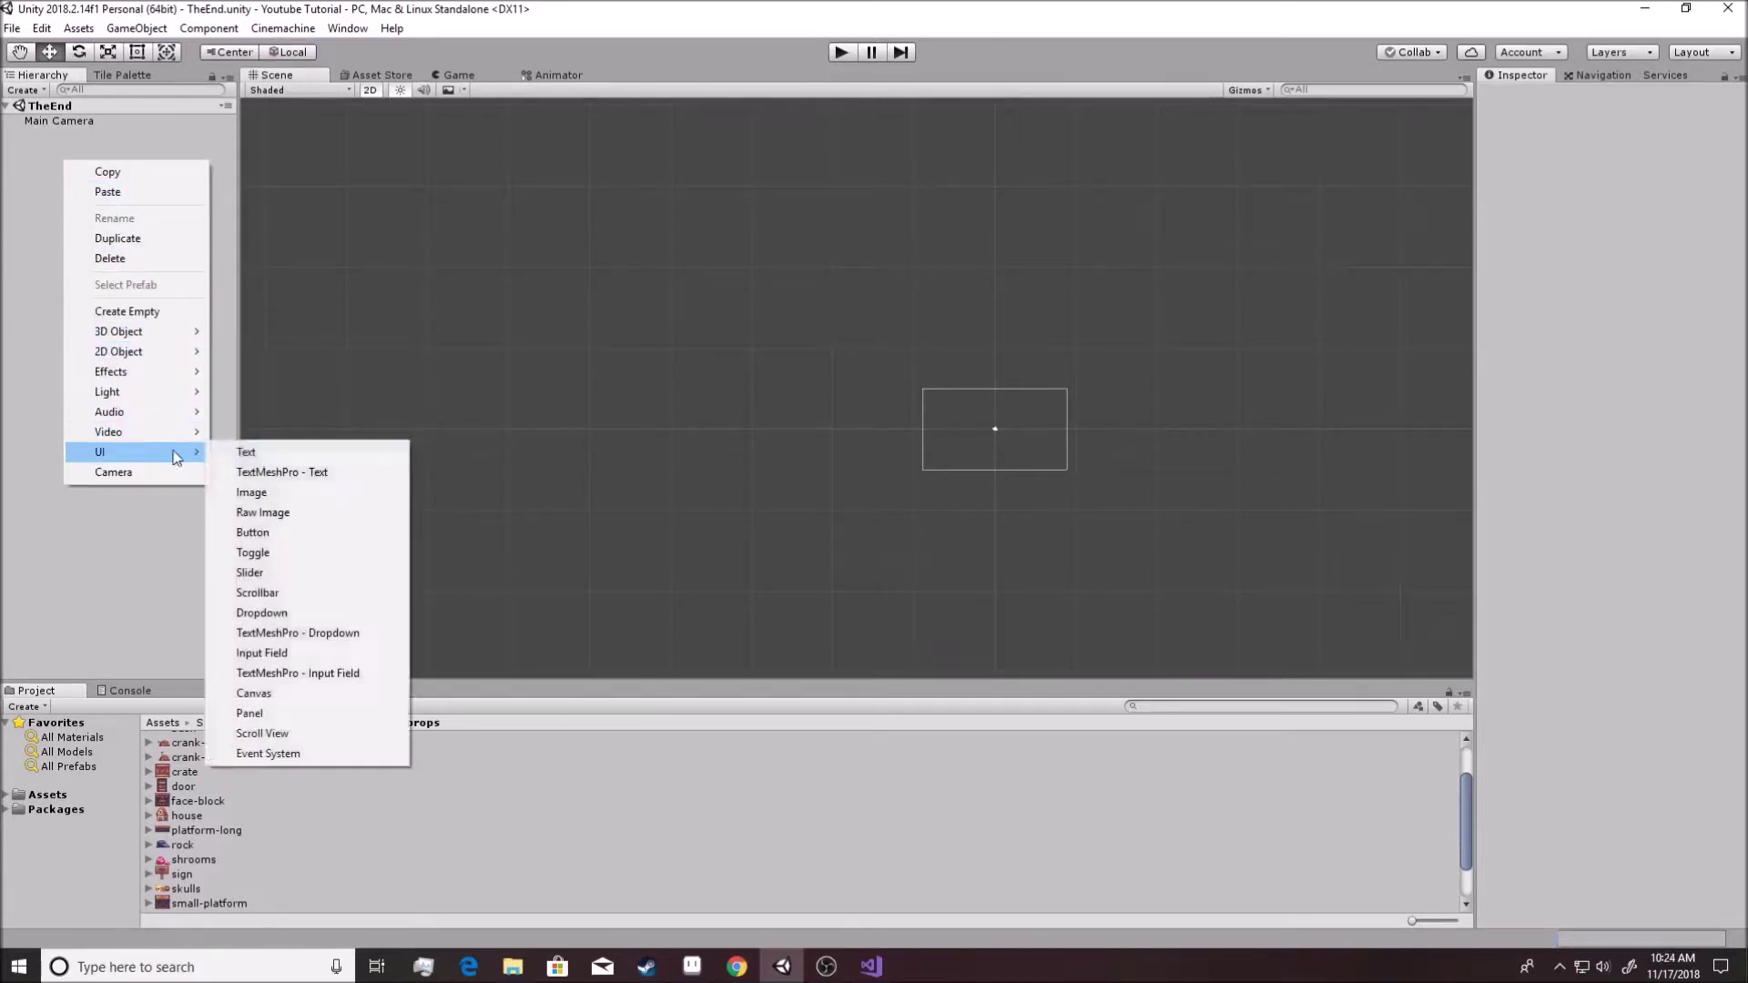
{"action": "left_click", "coordinate": [271, 694]}
{"action": "scroll", "coordinate": [1321, 401], "scroll_direction": "down", "scroll_amount": 3}
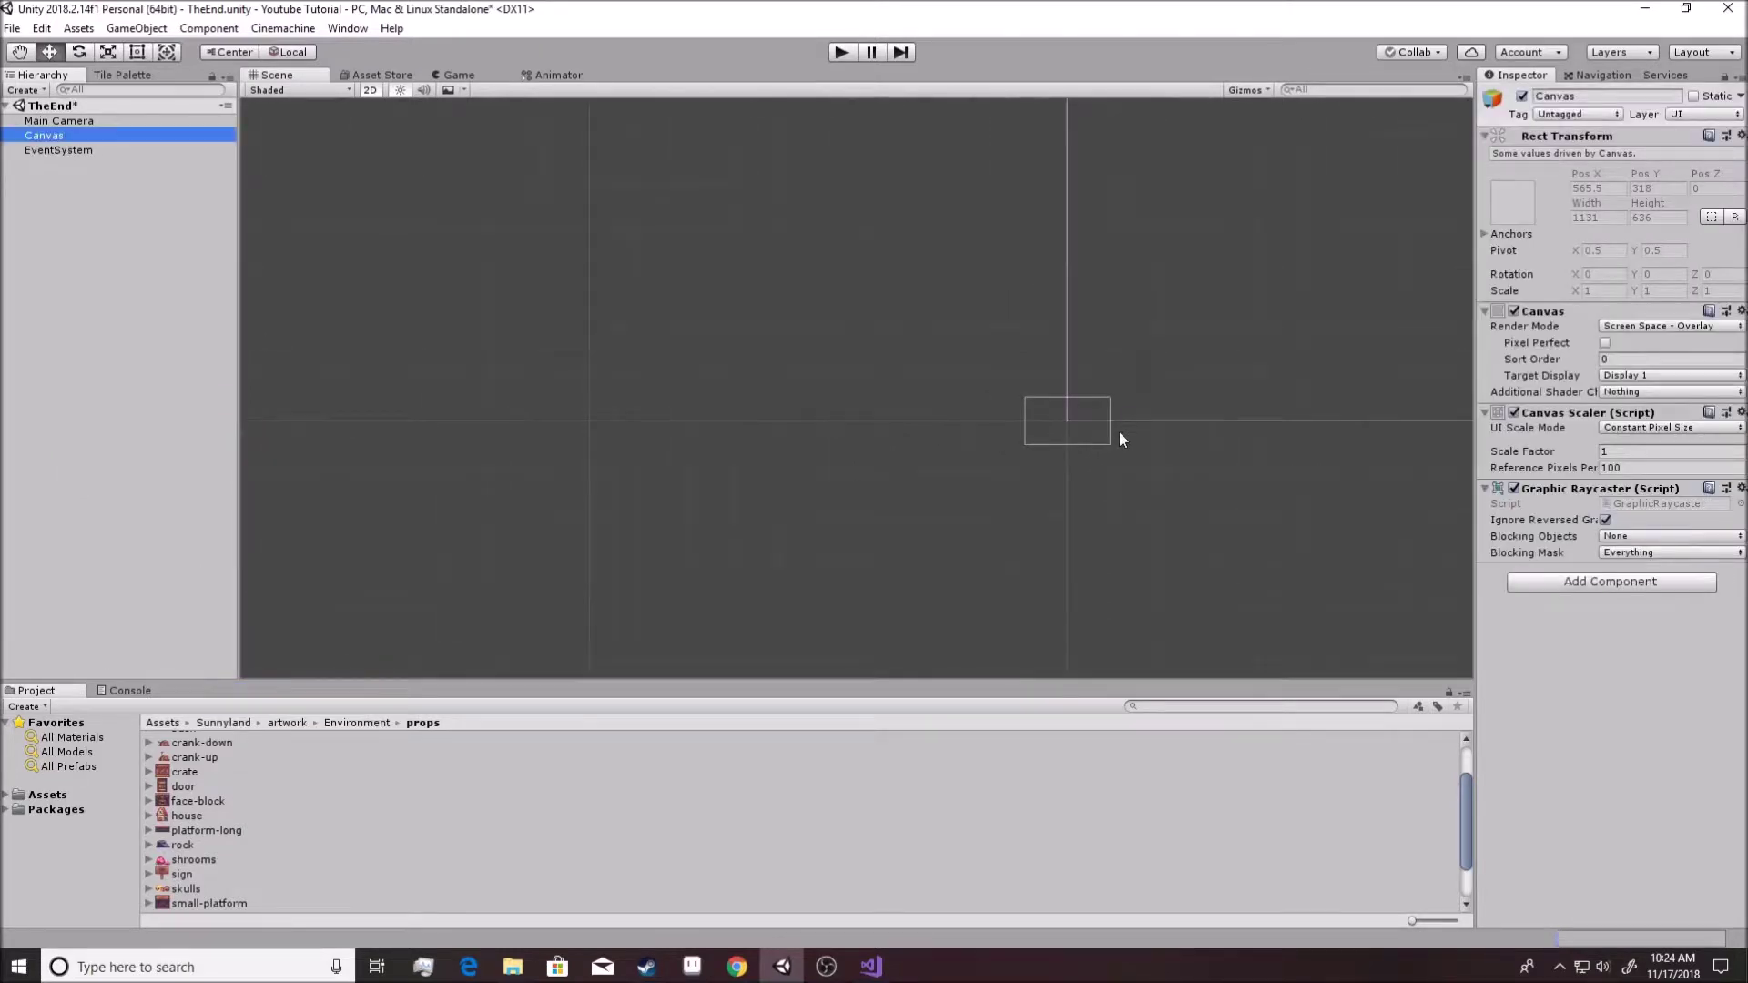
{"action": "key", "text": "f"}
{"action": "scroll", "coordinate": [921, 373], "scroll_direction": "up", "scroll_amount": 3}
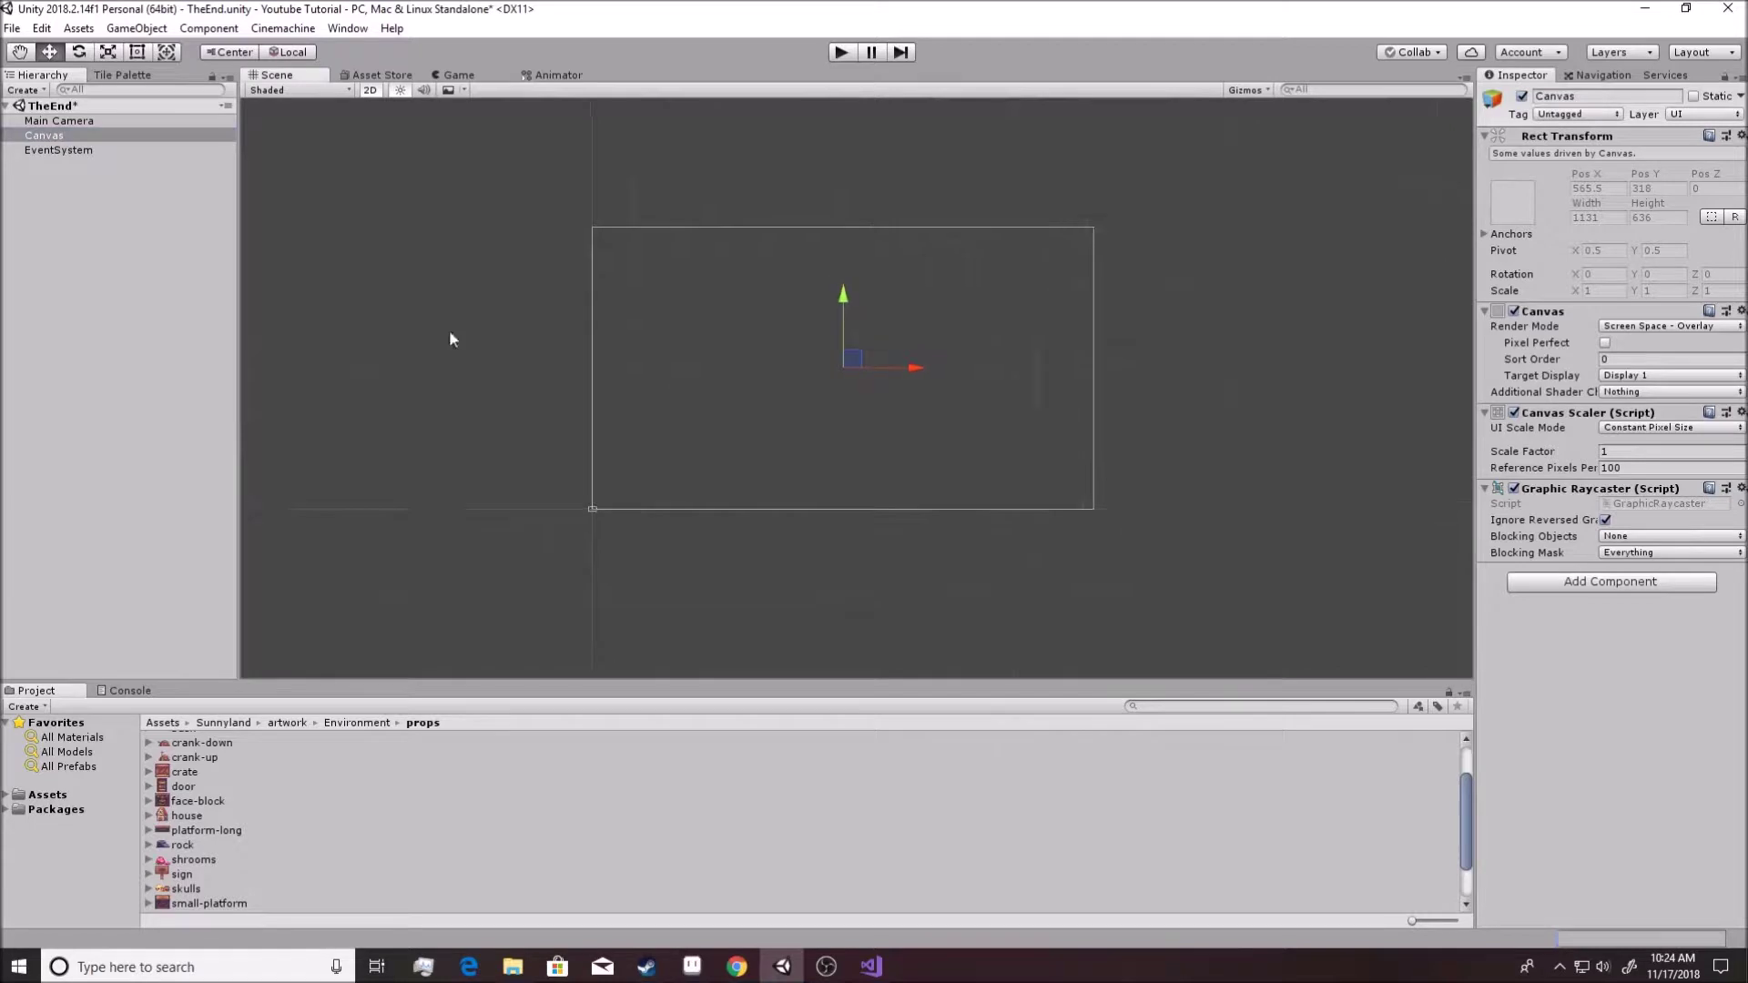
Rename the canvas WelcomeHomeCanvas and keep its render mode at Screen Space - Overlay.
{"action": "left_click", "coordinate": [58, 137]}
{"action": "type", "text": "WelcomeHome"}
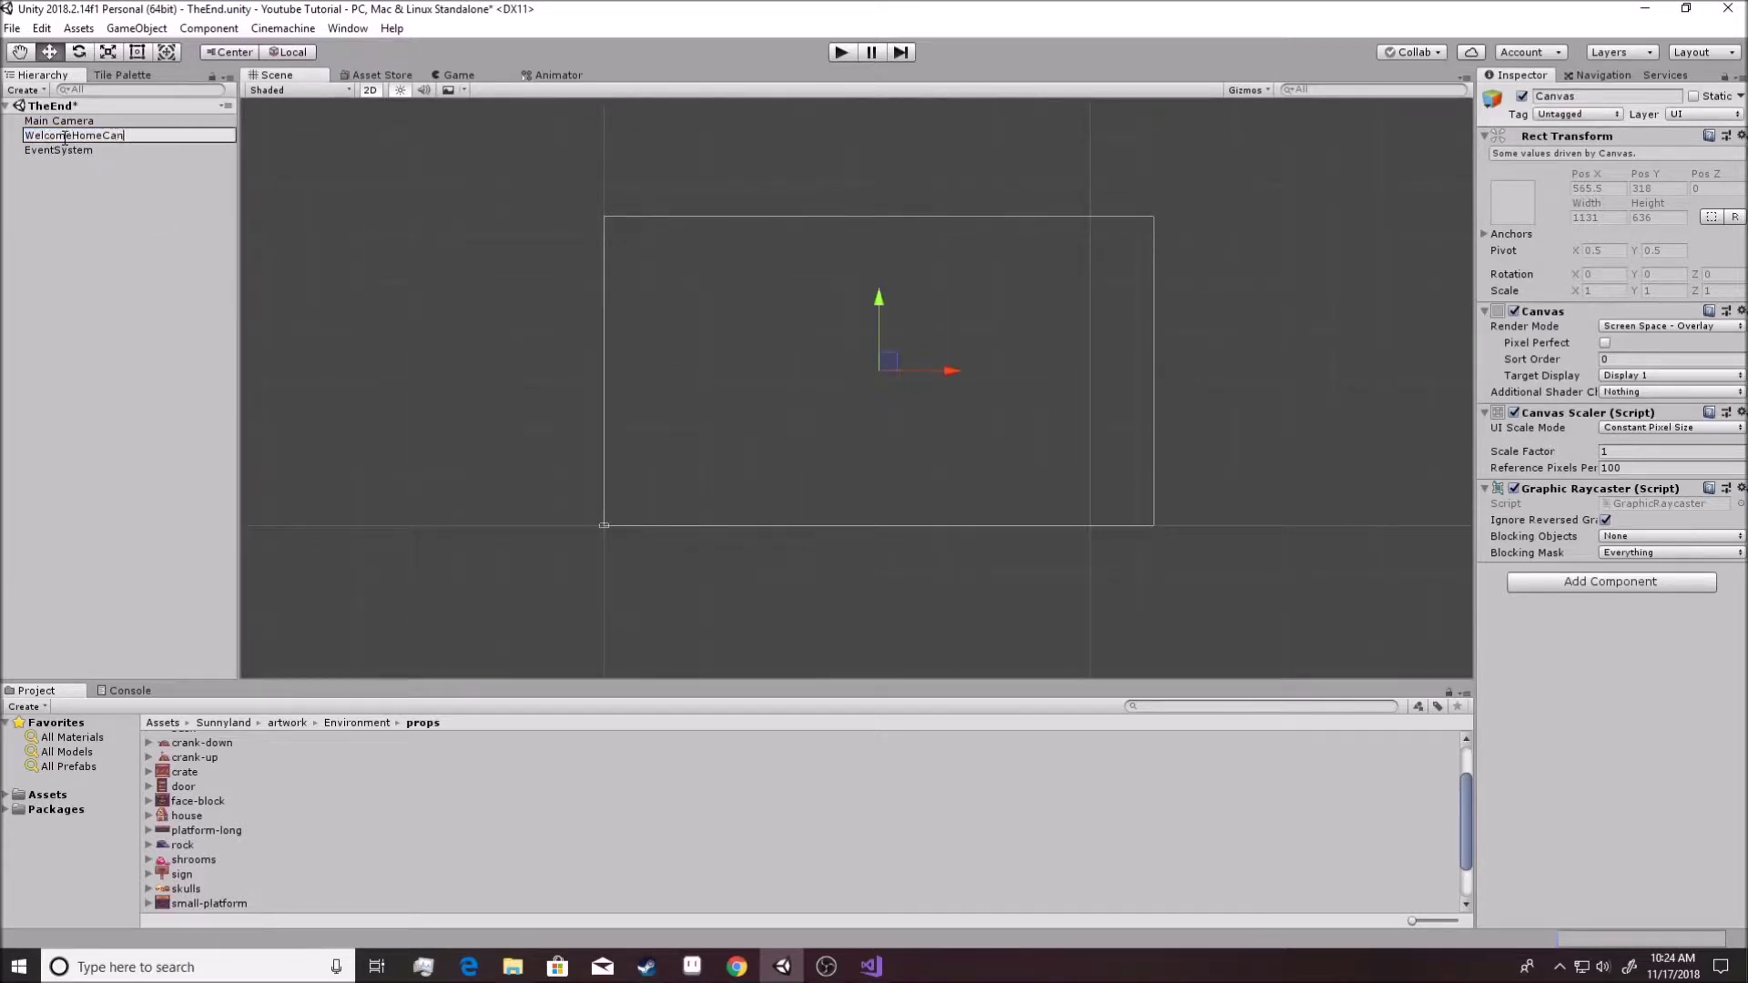
{"action": "type", "text": "Canvas"}
{"action": "key", "text": "Return"}
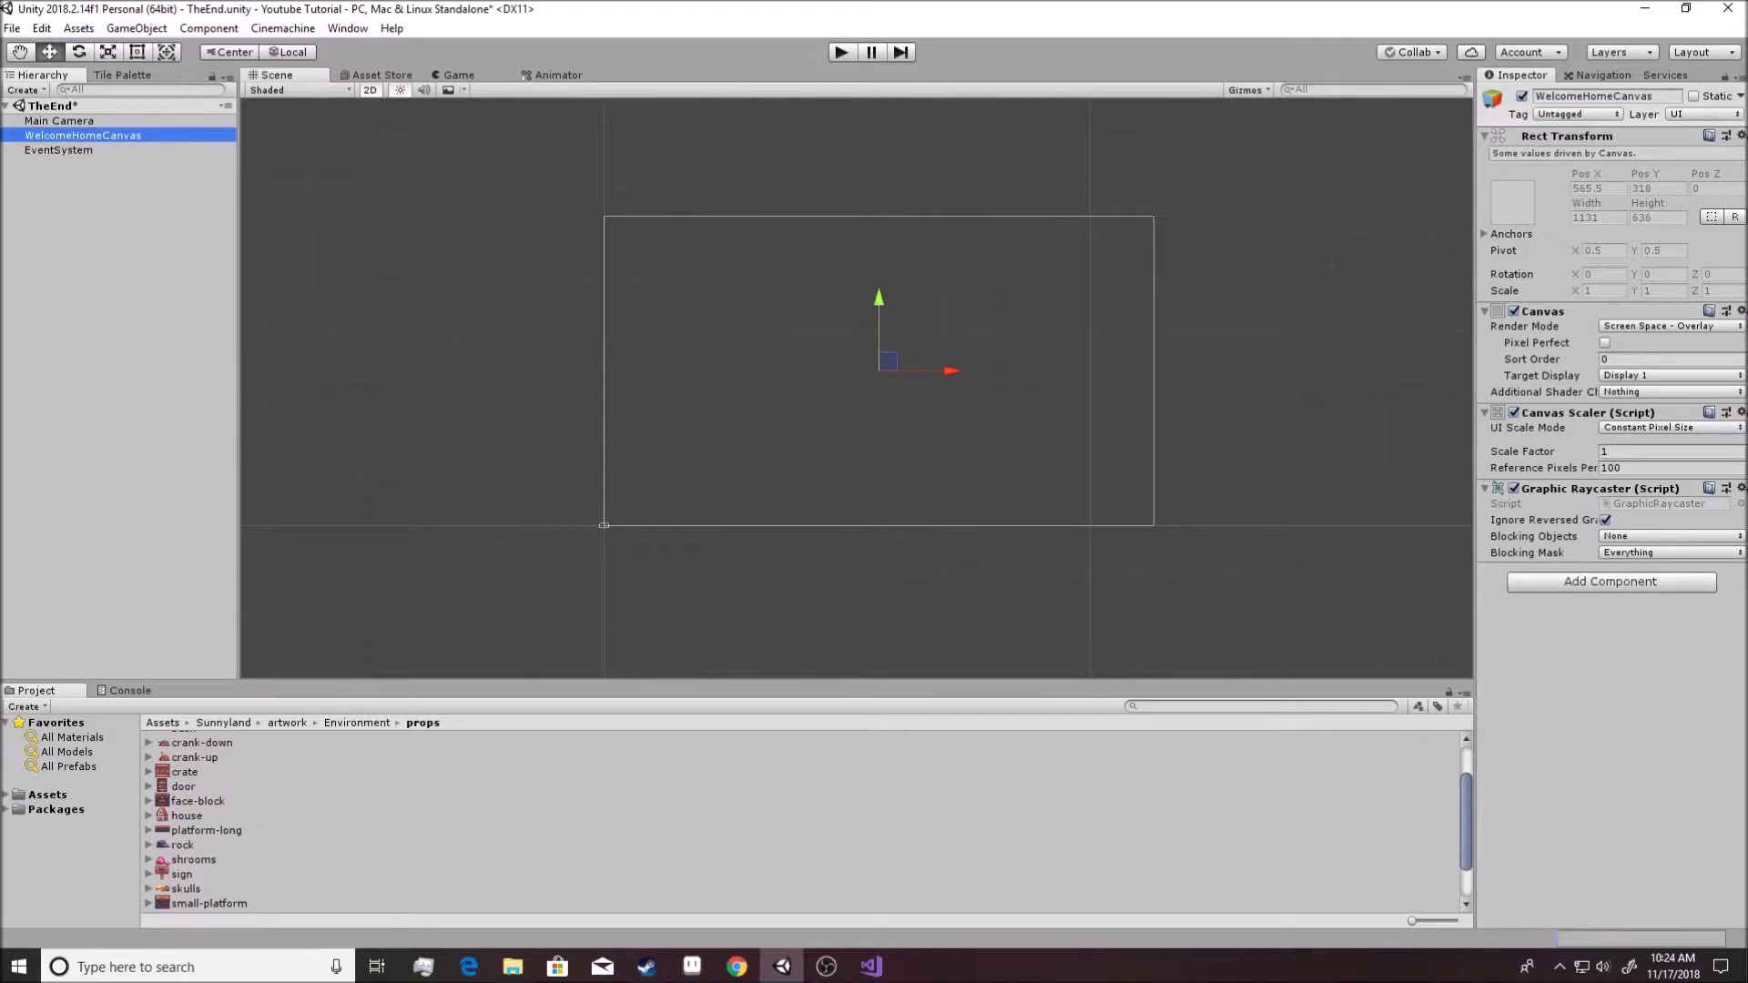
{"action": "scroll", "coordinate": [1175, 428], "scroll_direction": "up", "scroll_amount": 2}
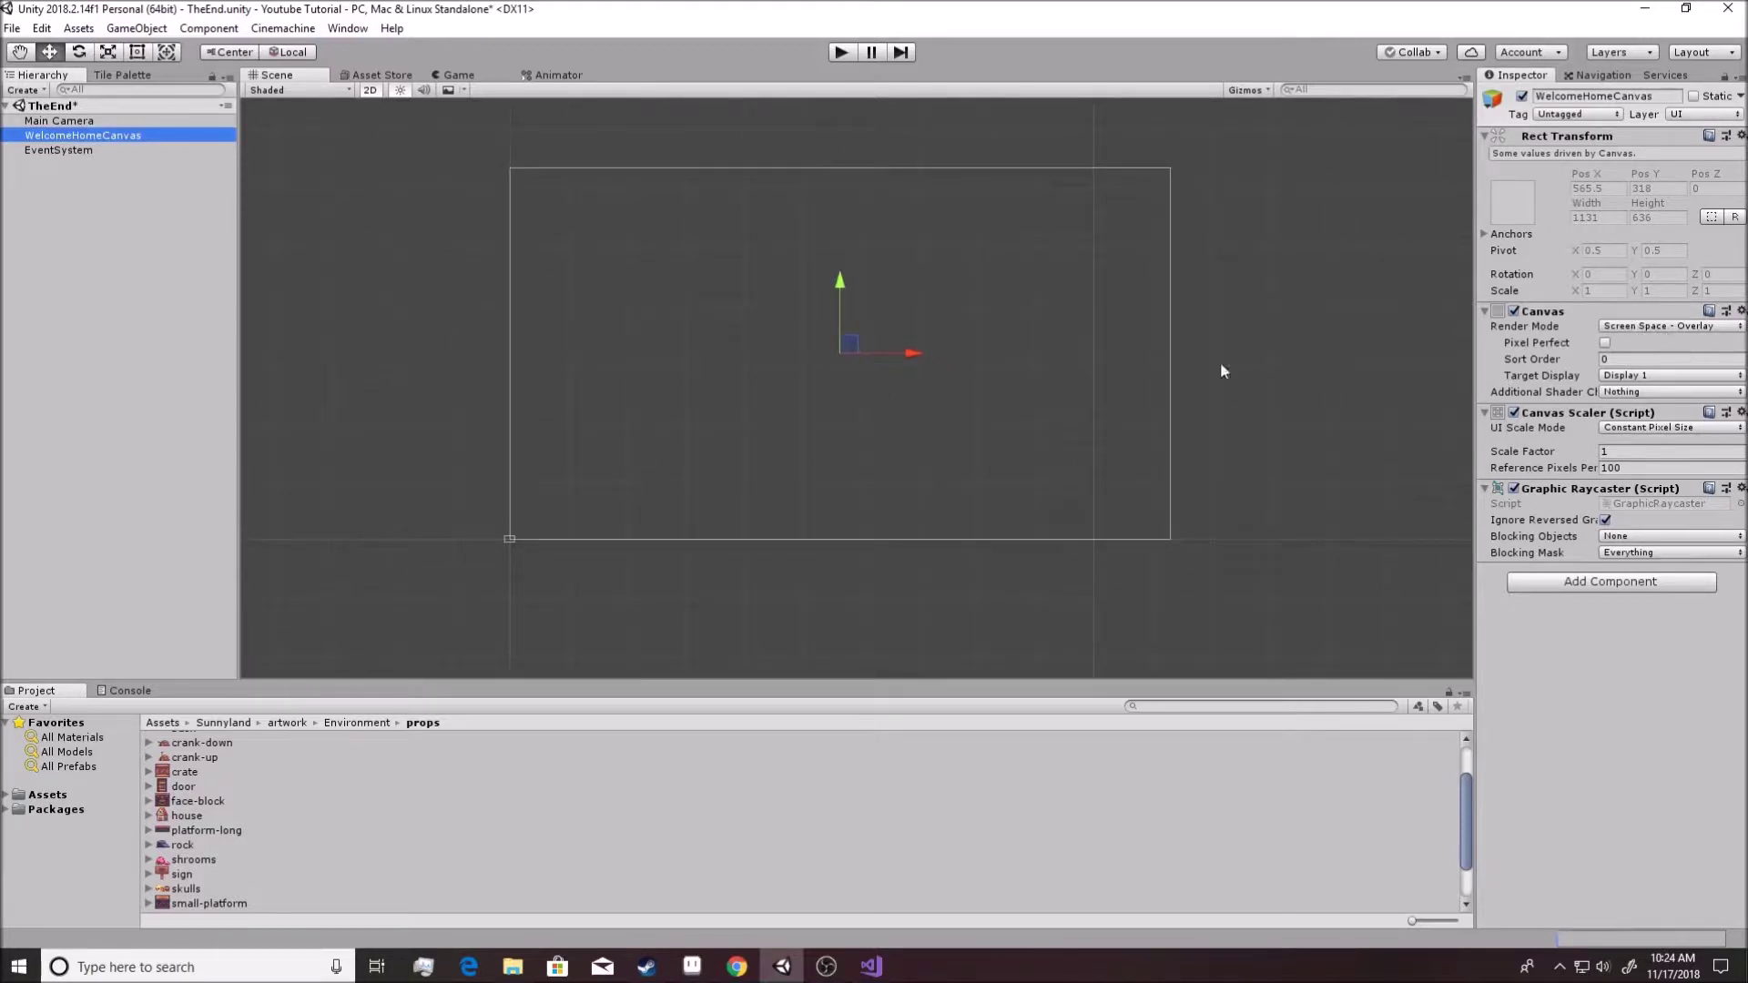
{"action": "scroll", "coordinate": [847, 338], "scroll_direction": "up", "scroll_amount": 2}
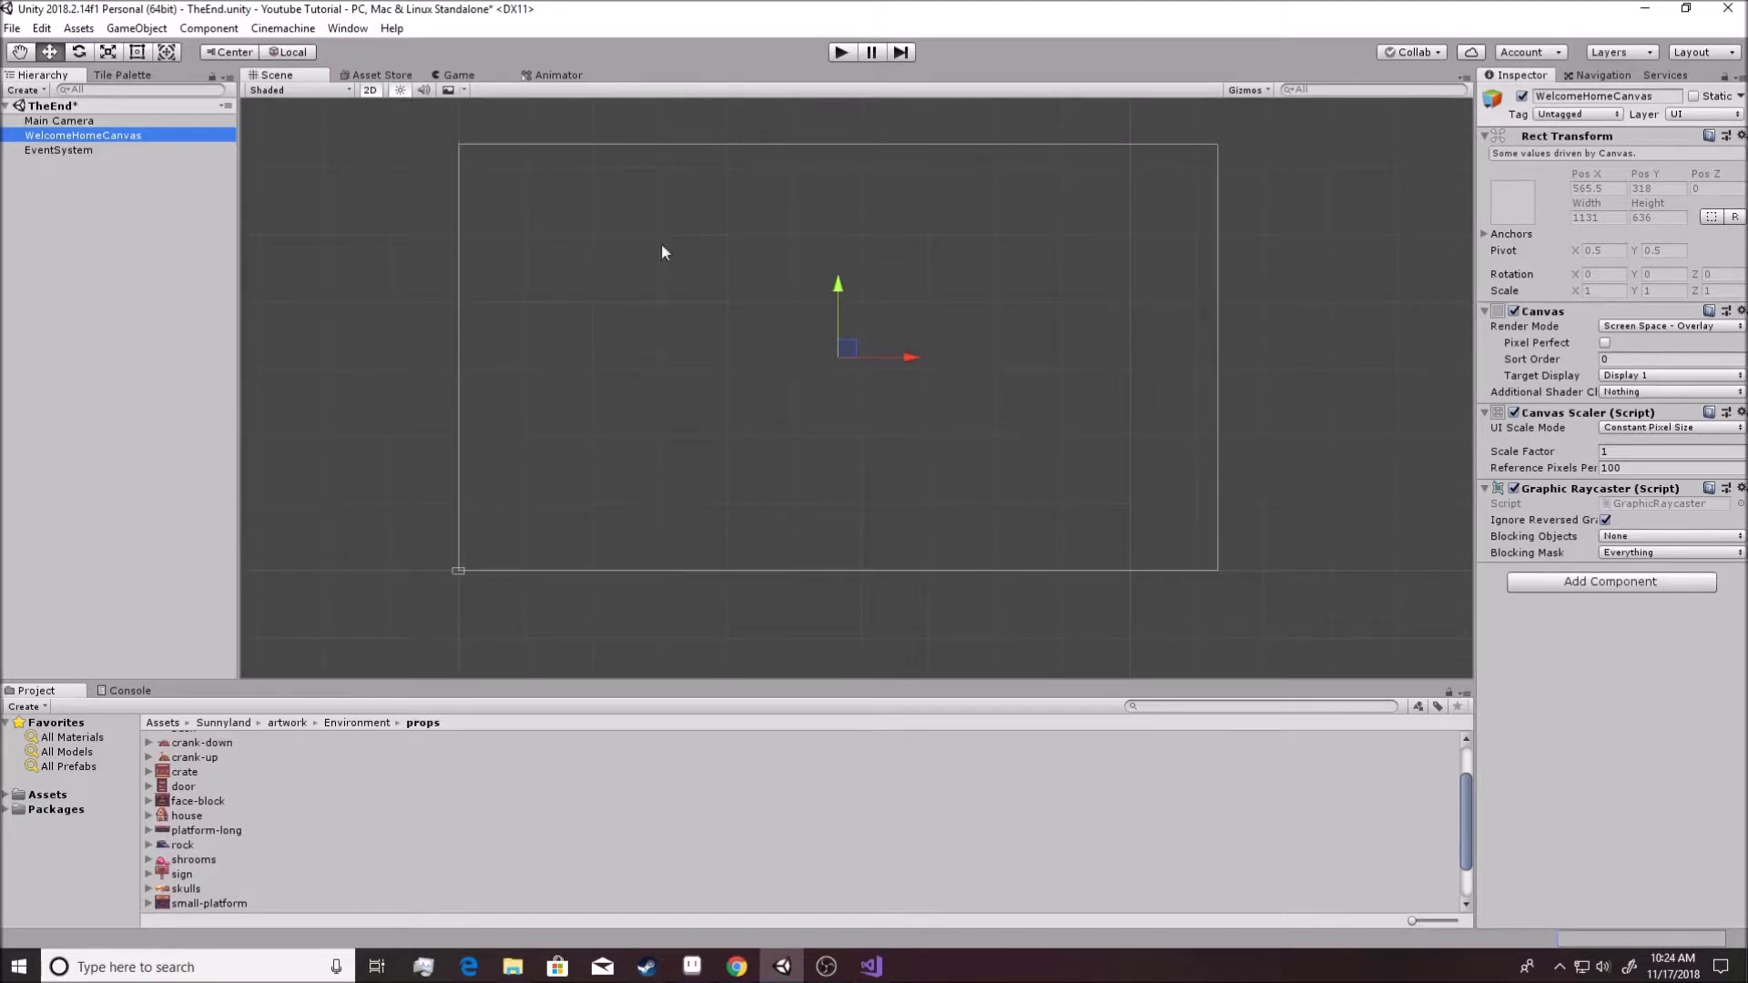
{"action": "left_click", "coordinate": [1605, 326]}
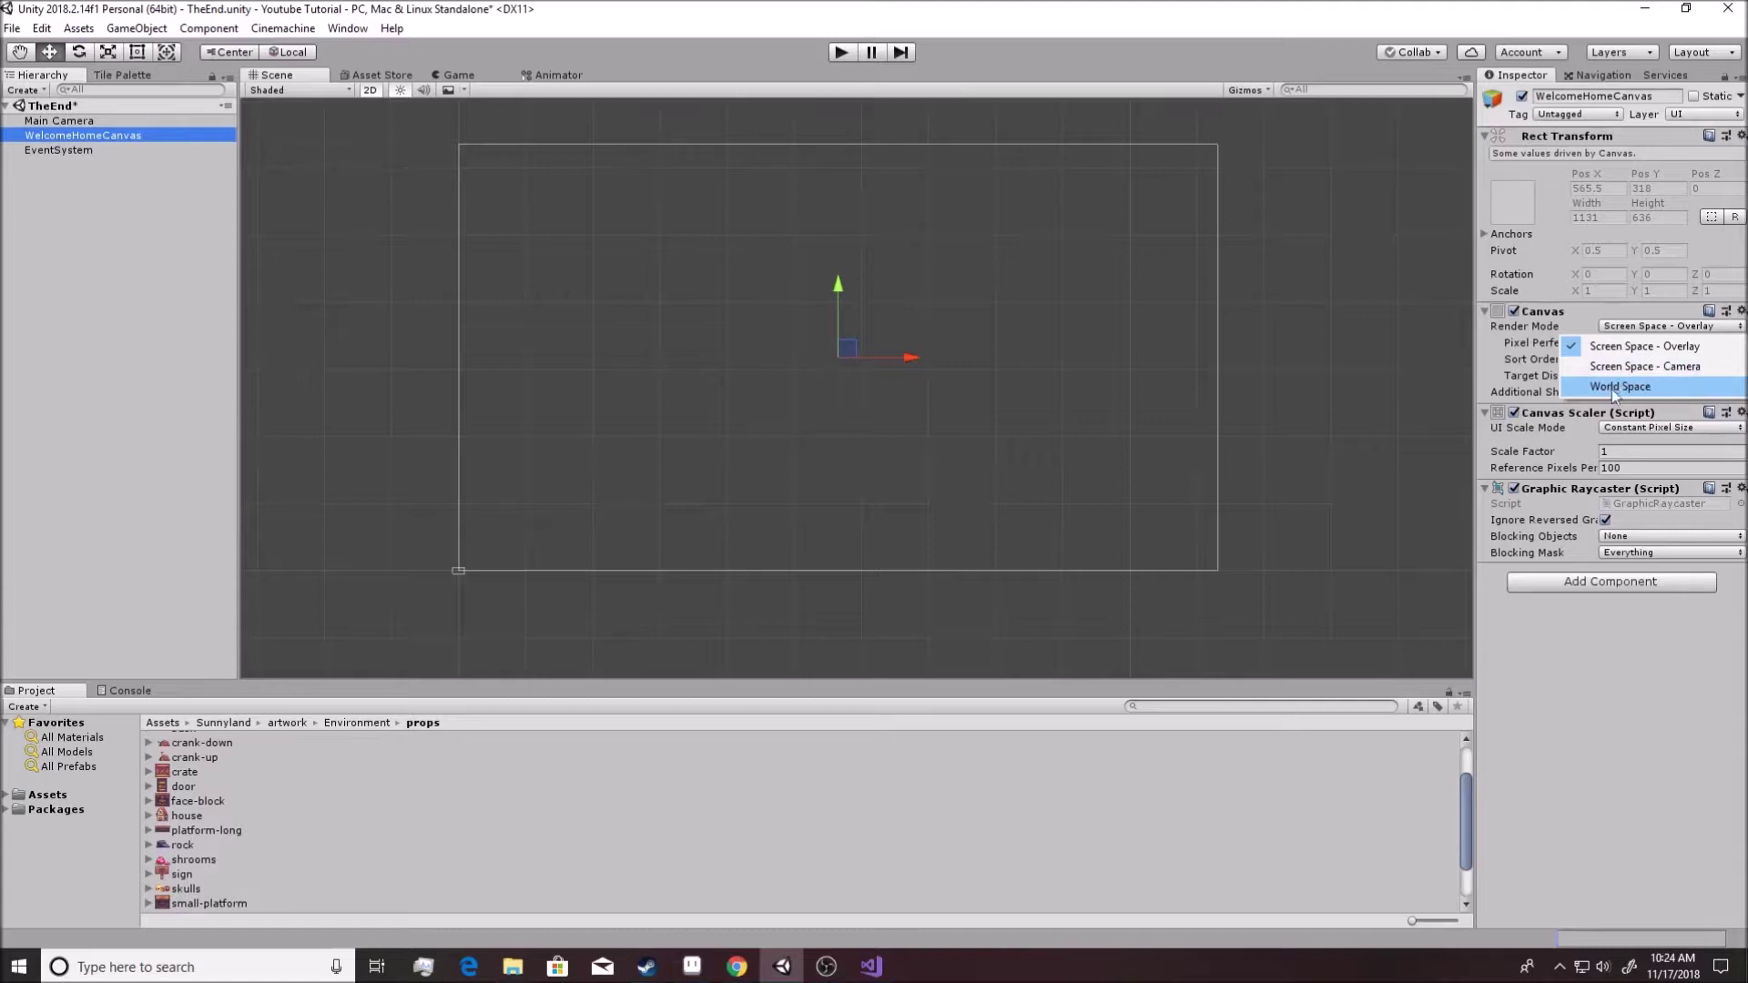
{"action": "left_click", "coordinate": [1615, 347]}
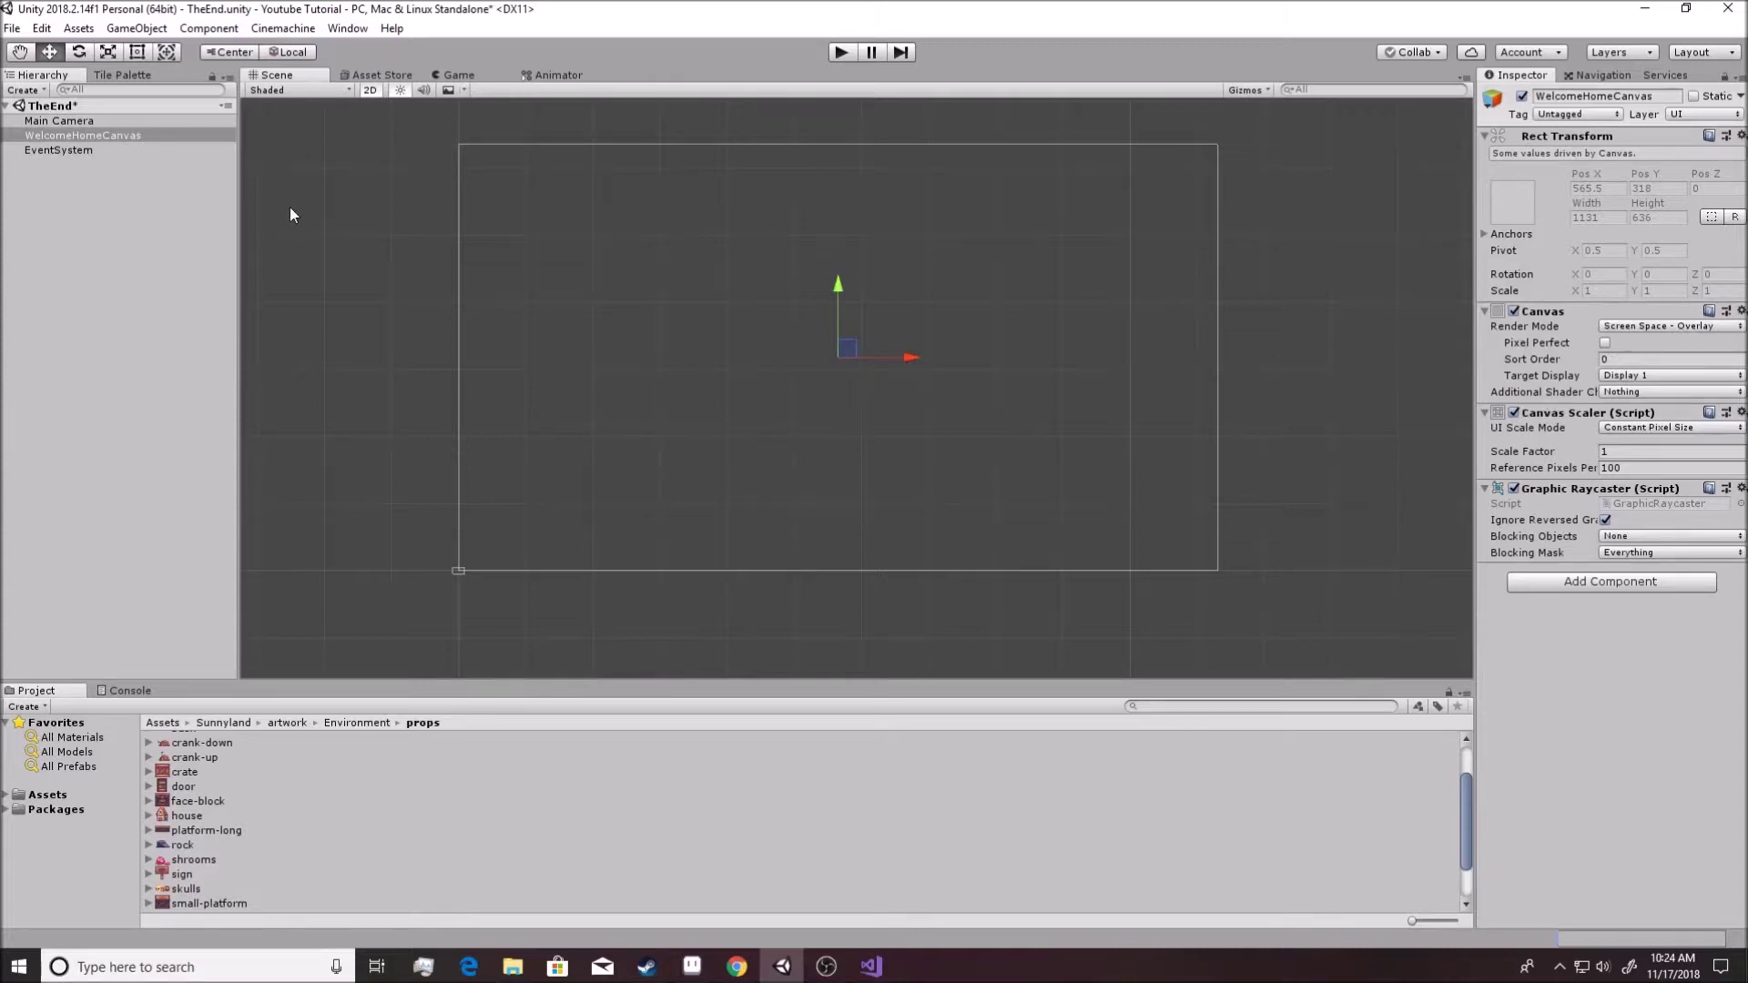
{"action": "left_click", "coordinate": [75, 140]}
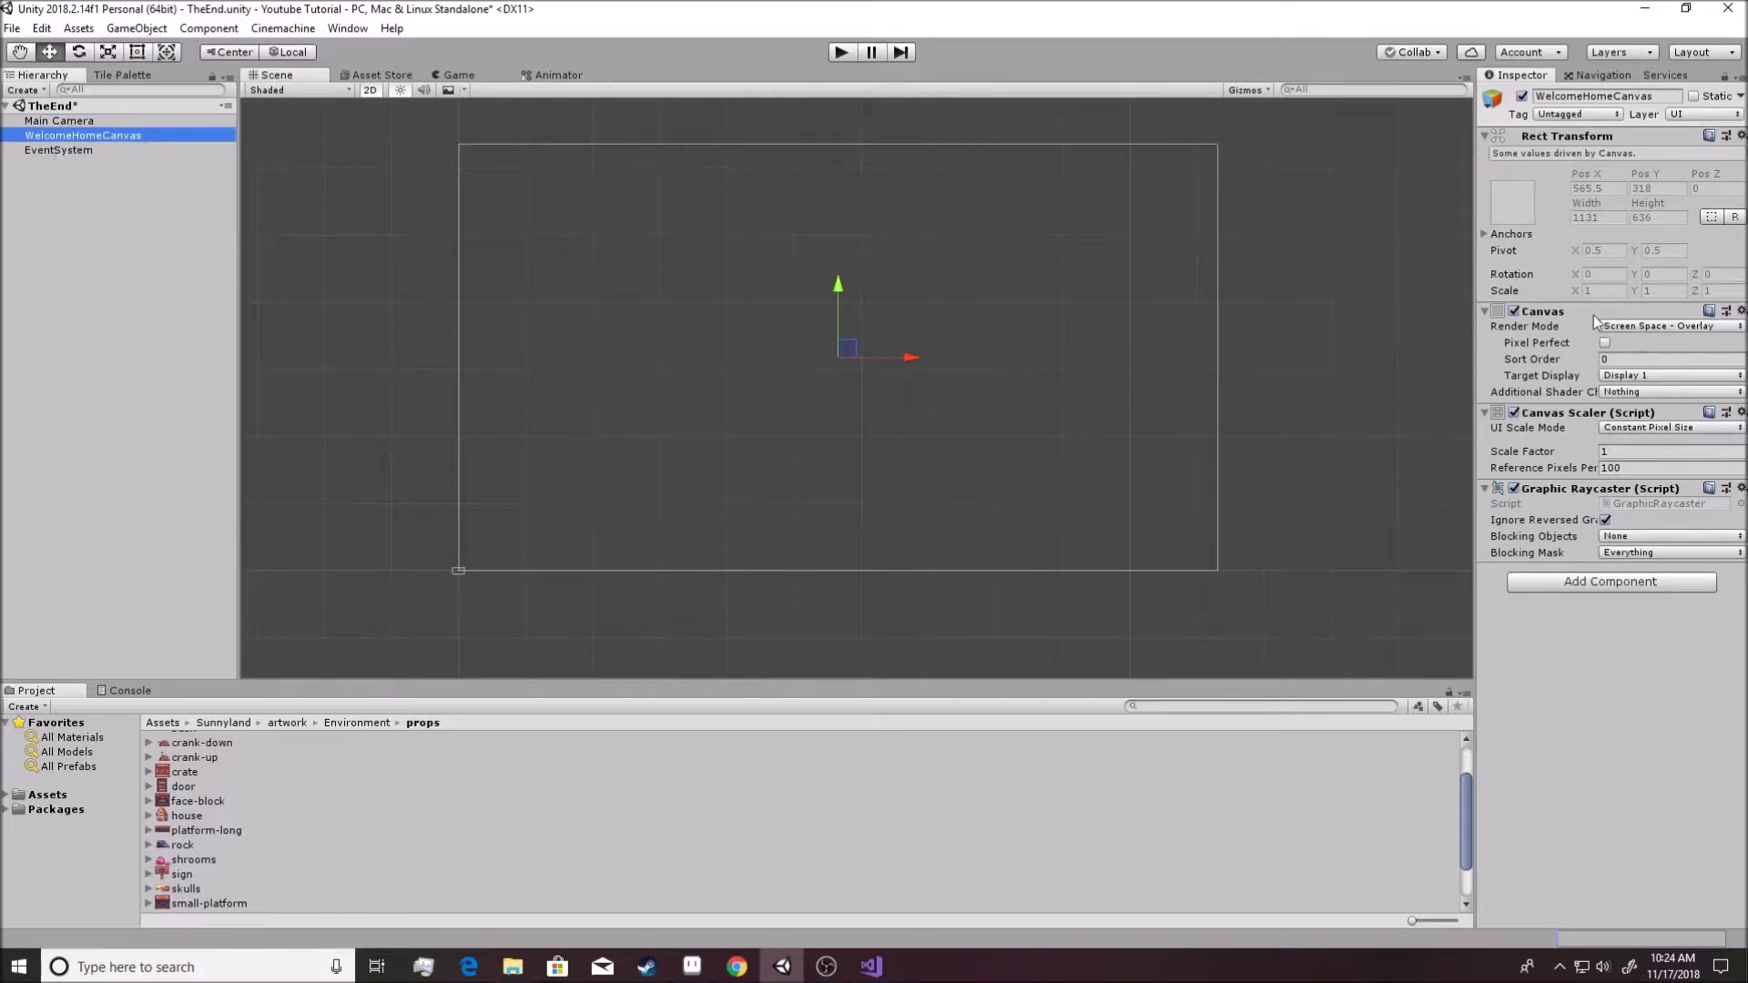
Add a UI Image inside WelcomeHomeCanvas and name it Background.
{"action": "right_click", "coordinate": [111, 138]}
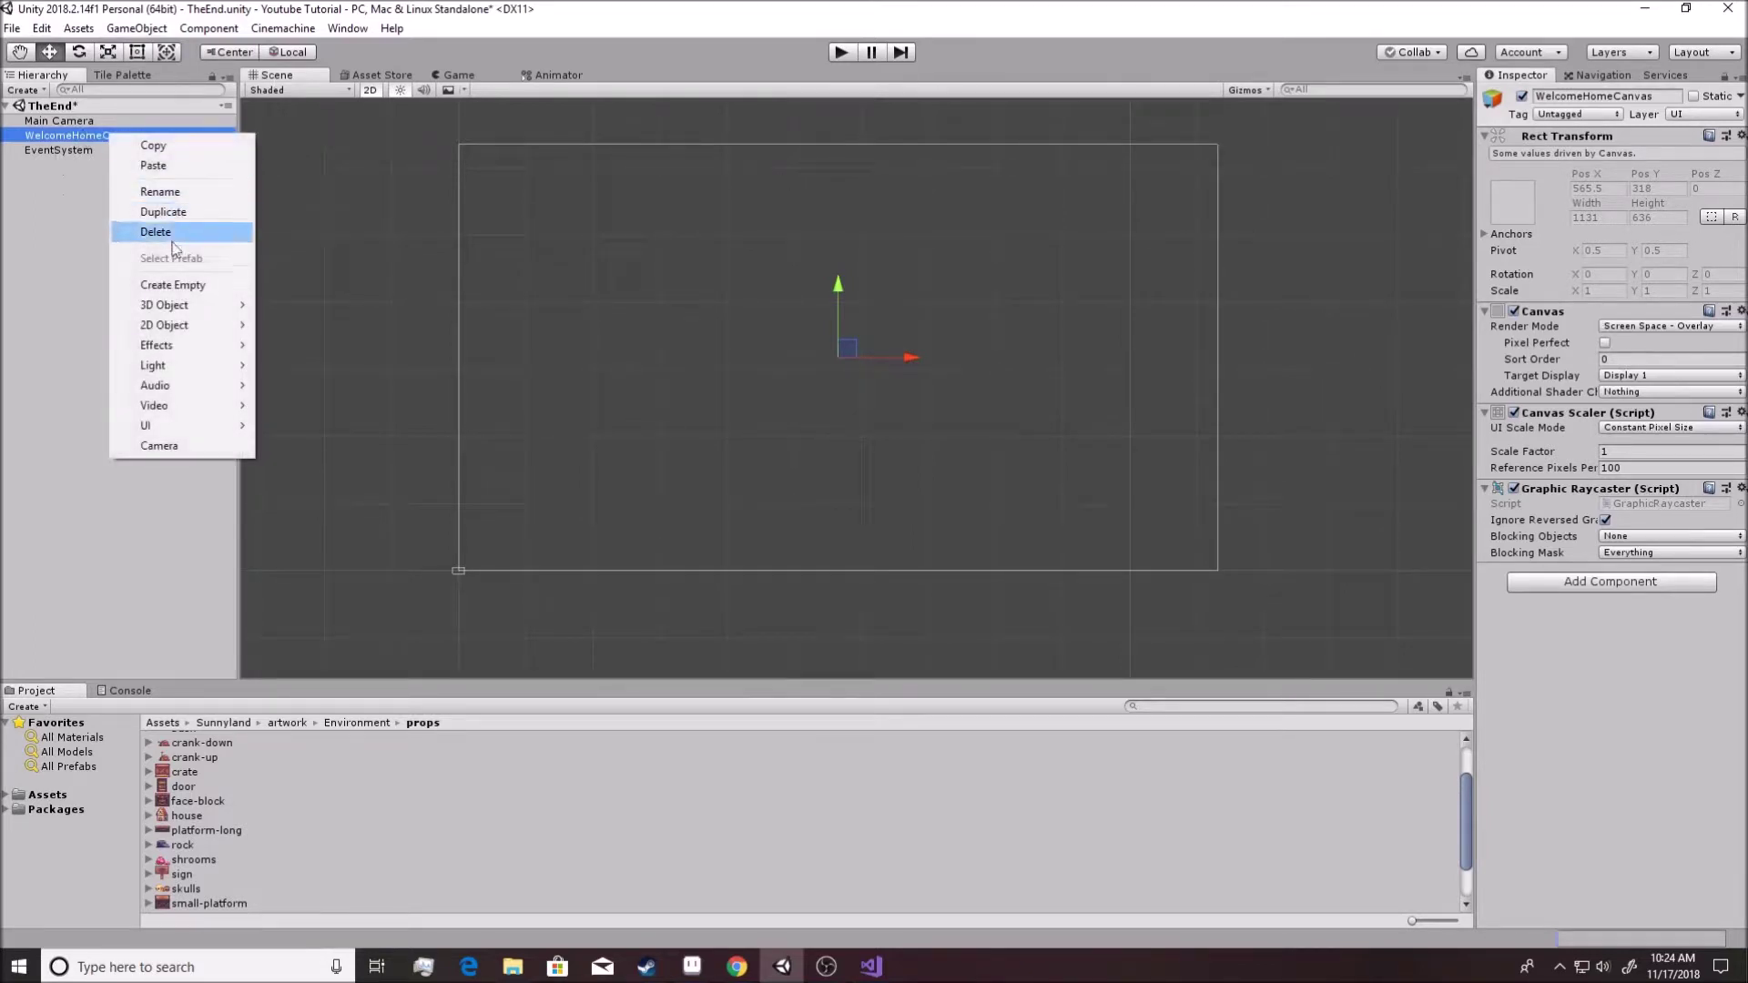
{"action": "mouse_move", "coordinate": [182, 425]}
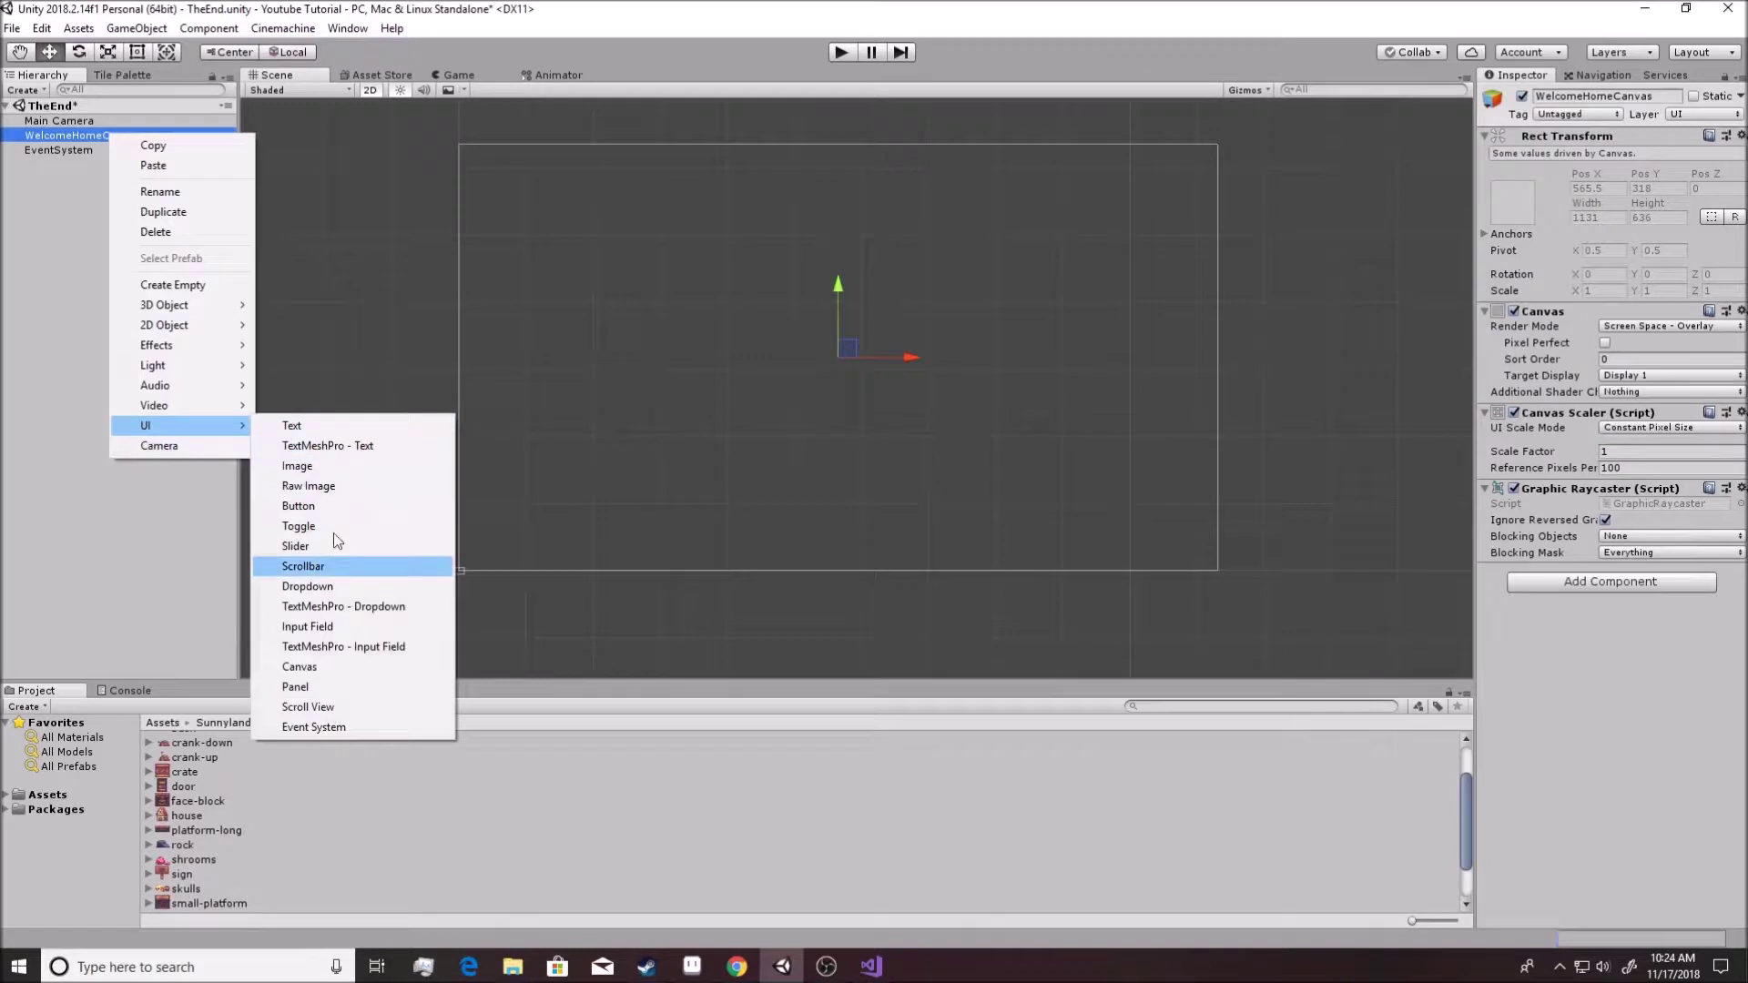
{"action": "left_click", "coordinate": [309, 467]}
{"action": "left_click", "coordinate": [810, 373]}
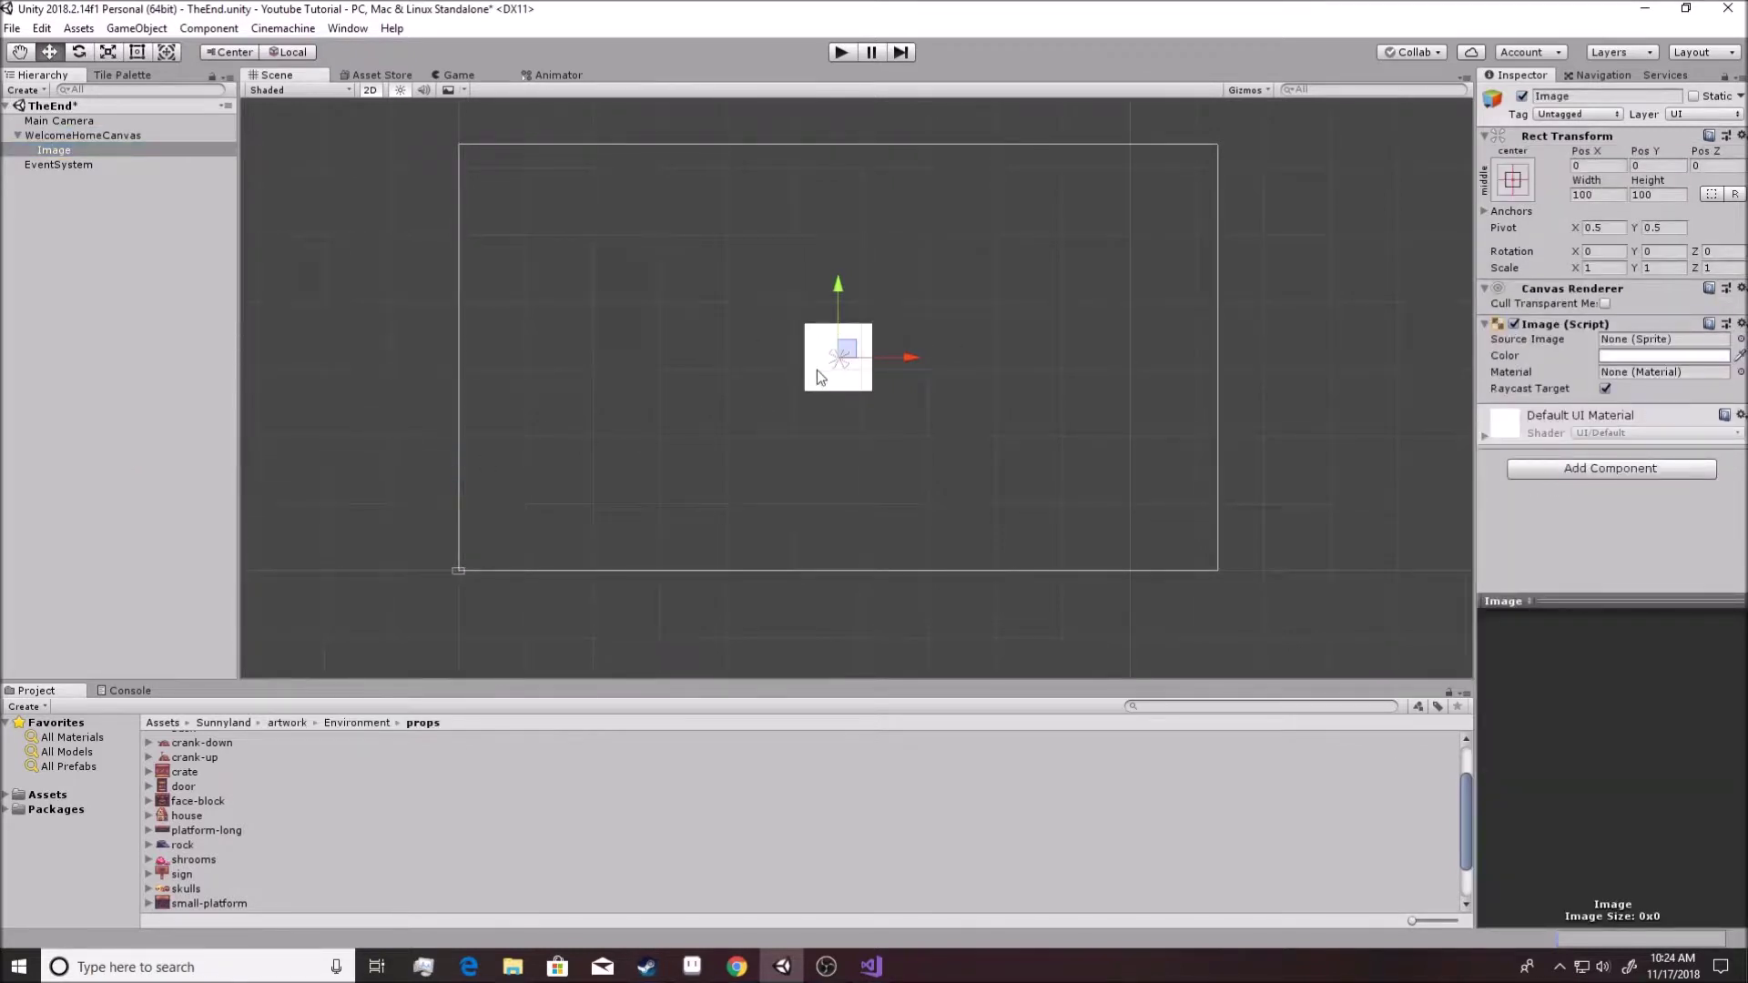
{"action": "left_click", "coordinate": [91, 150]}
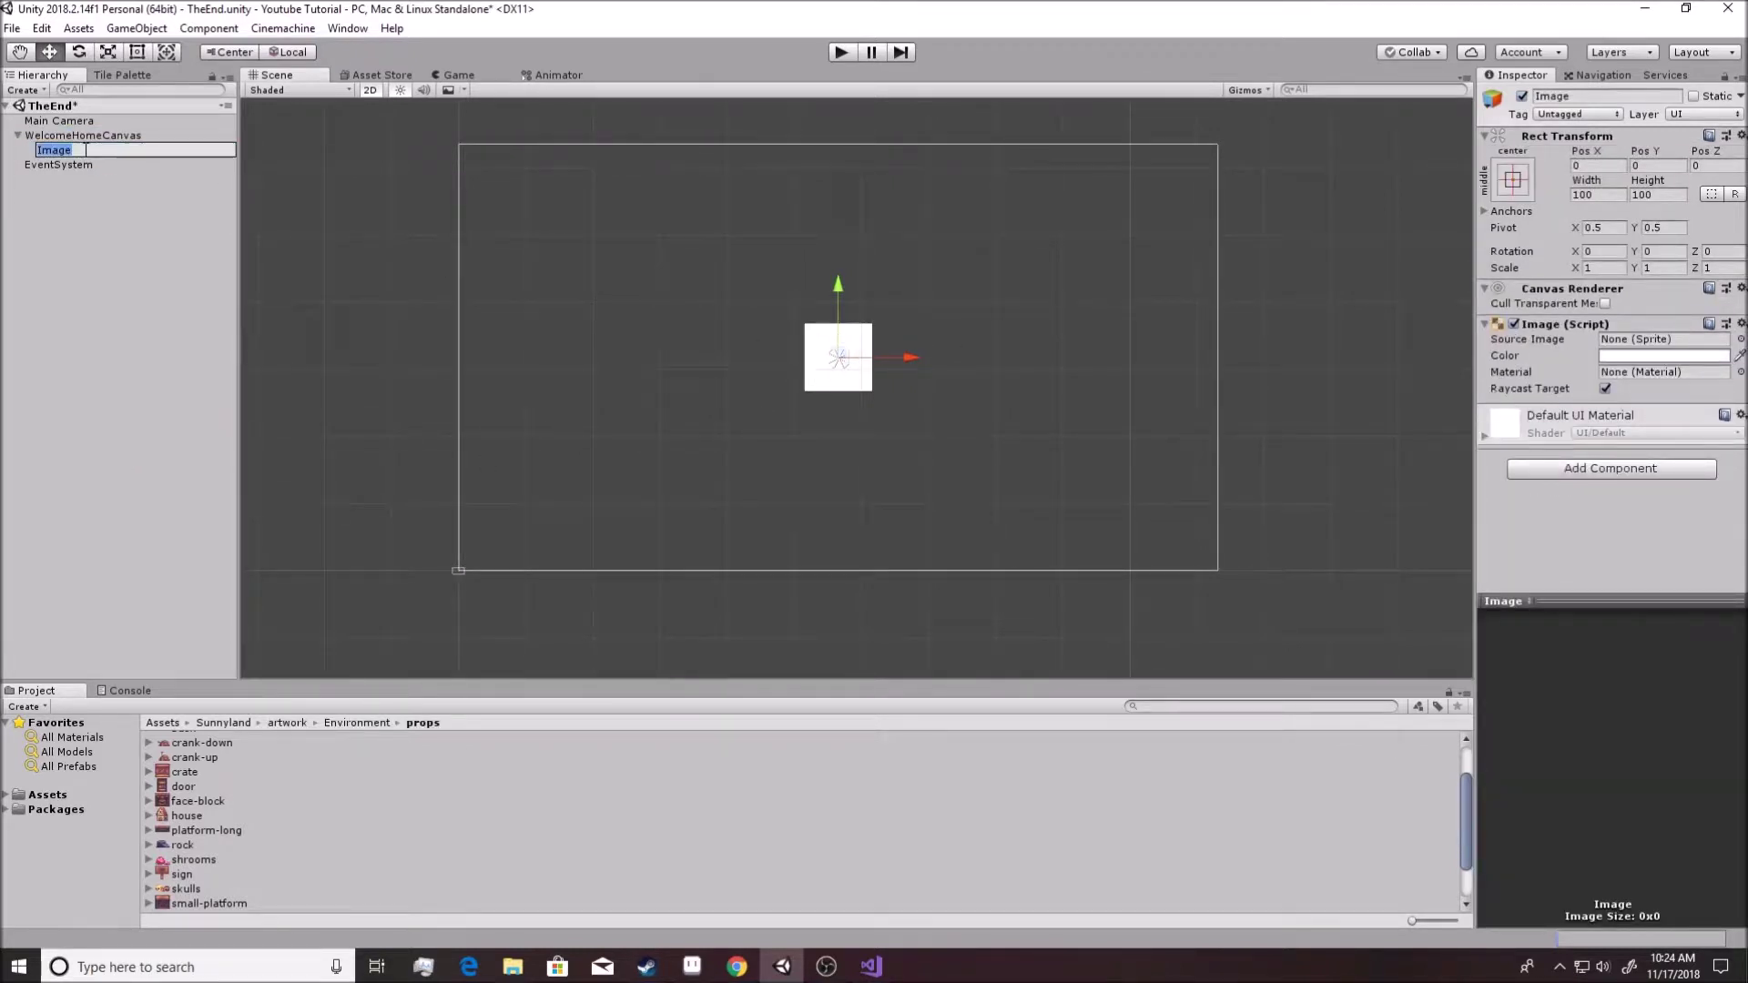
{"action": "type", "text": "Background"}
{"action": "key", "text": "Return"}
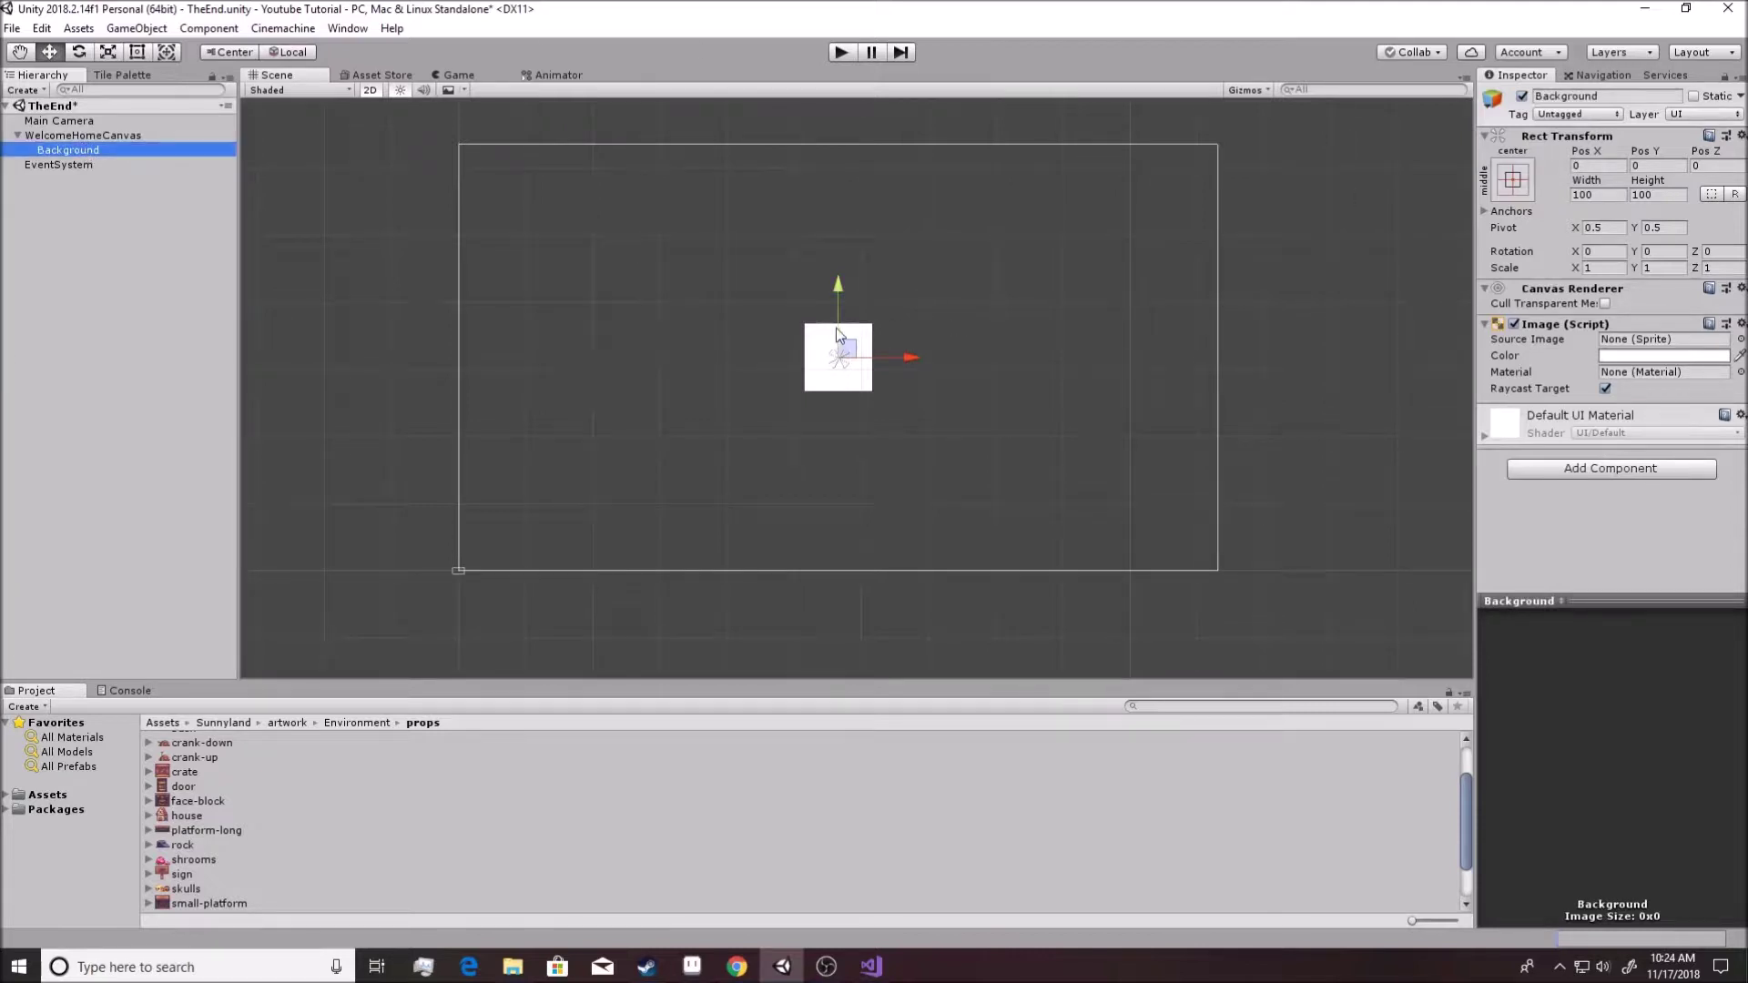
Stretch the white Background image with the Scale tool to fill the canvas (11.299 by 6.3747).
{"action": "scroll", "coordinate": [874, 400], "scroll_direction": "up", "scroll_amount": 3}
{"action": "left_click", "coordinate": [784, 323]}
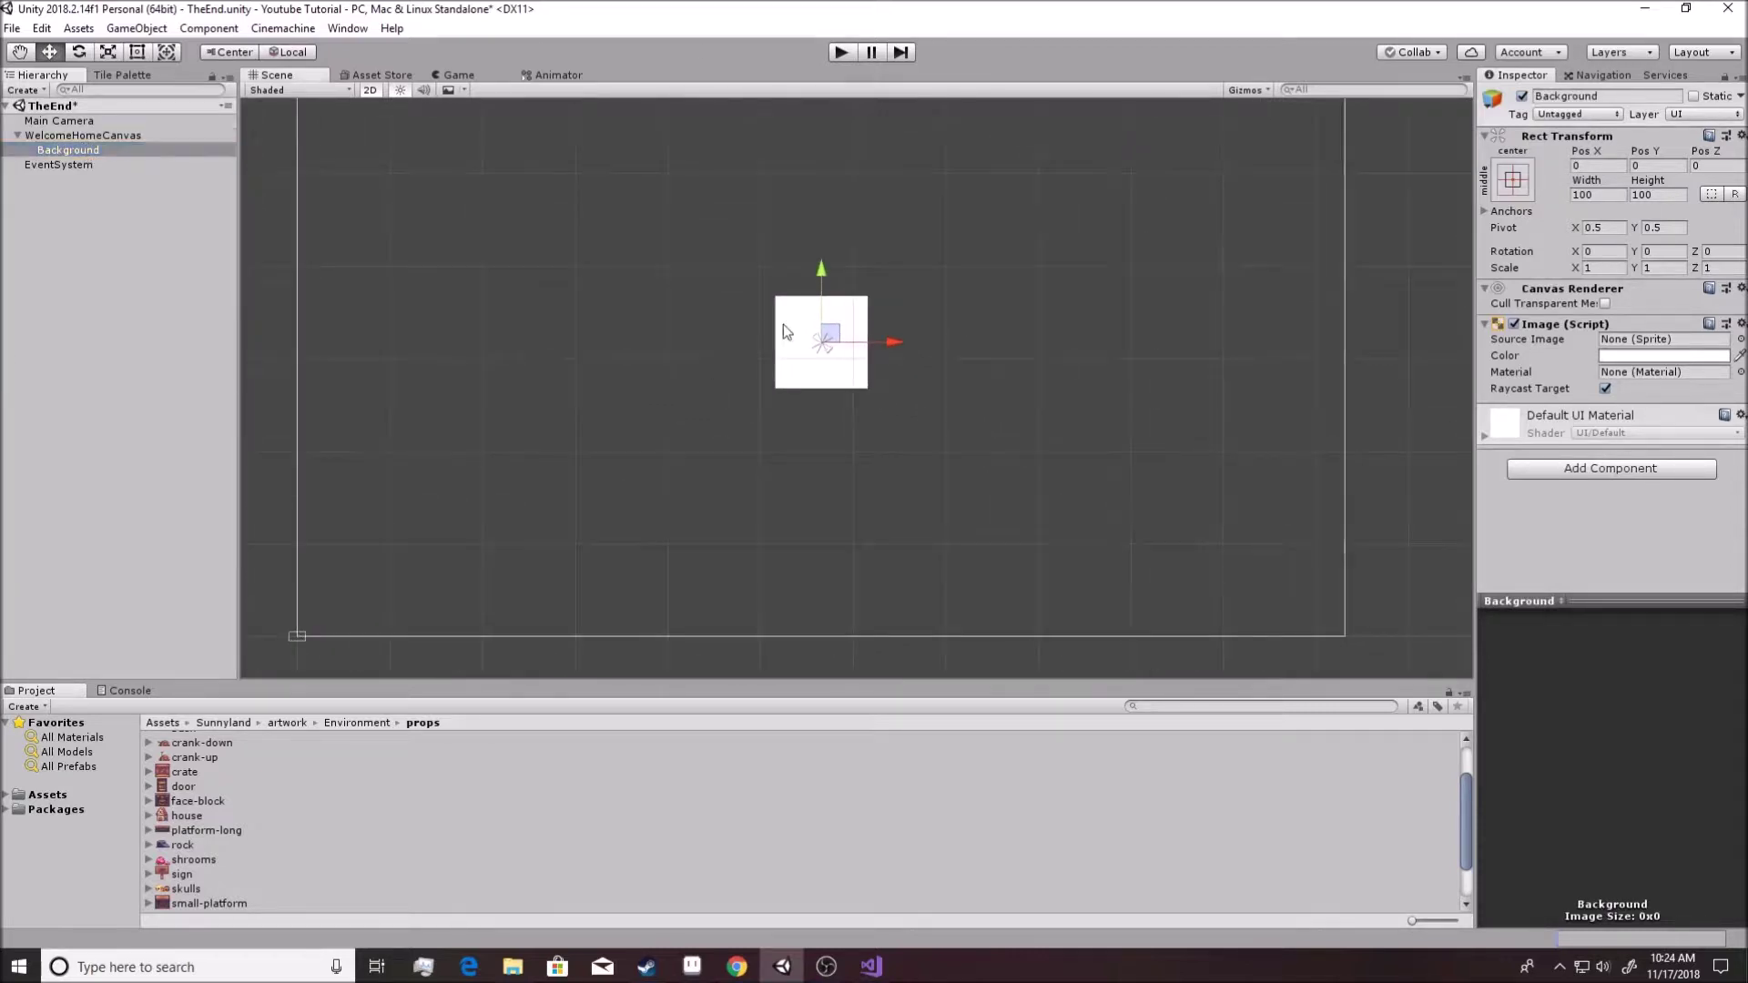
{"action": "left_click", "coordinate": [784, 323]}
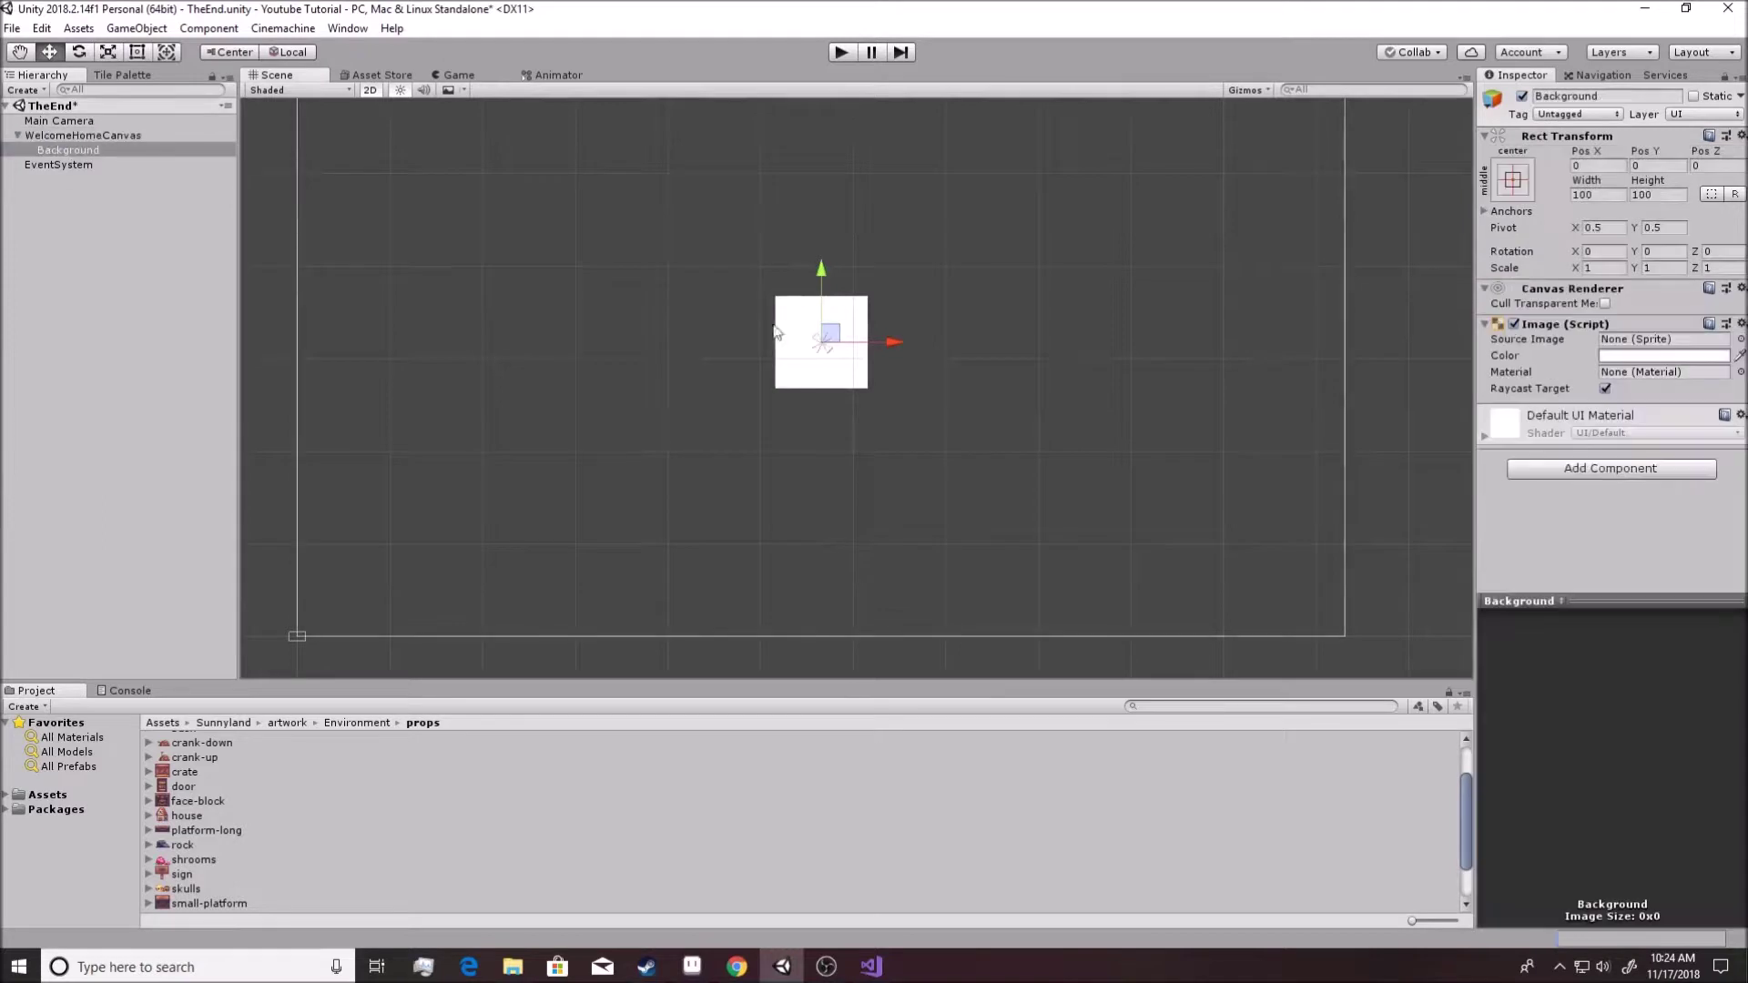
{"action": "left_click", "coordinate": [110, 53]}
{"action": "scroll", "coordinate": [825, 273], "scroll_direction": "down", "scroll_amount": 3}
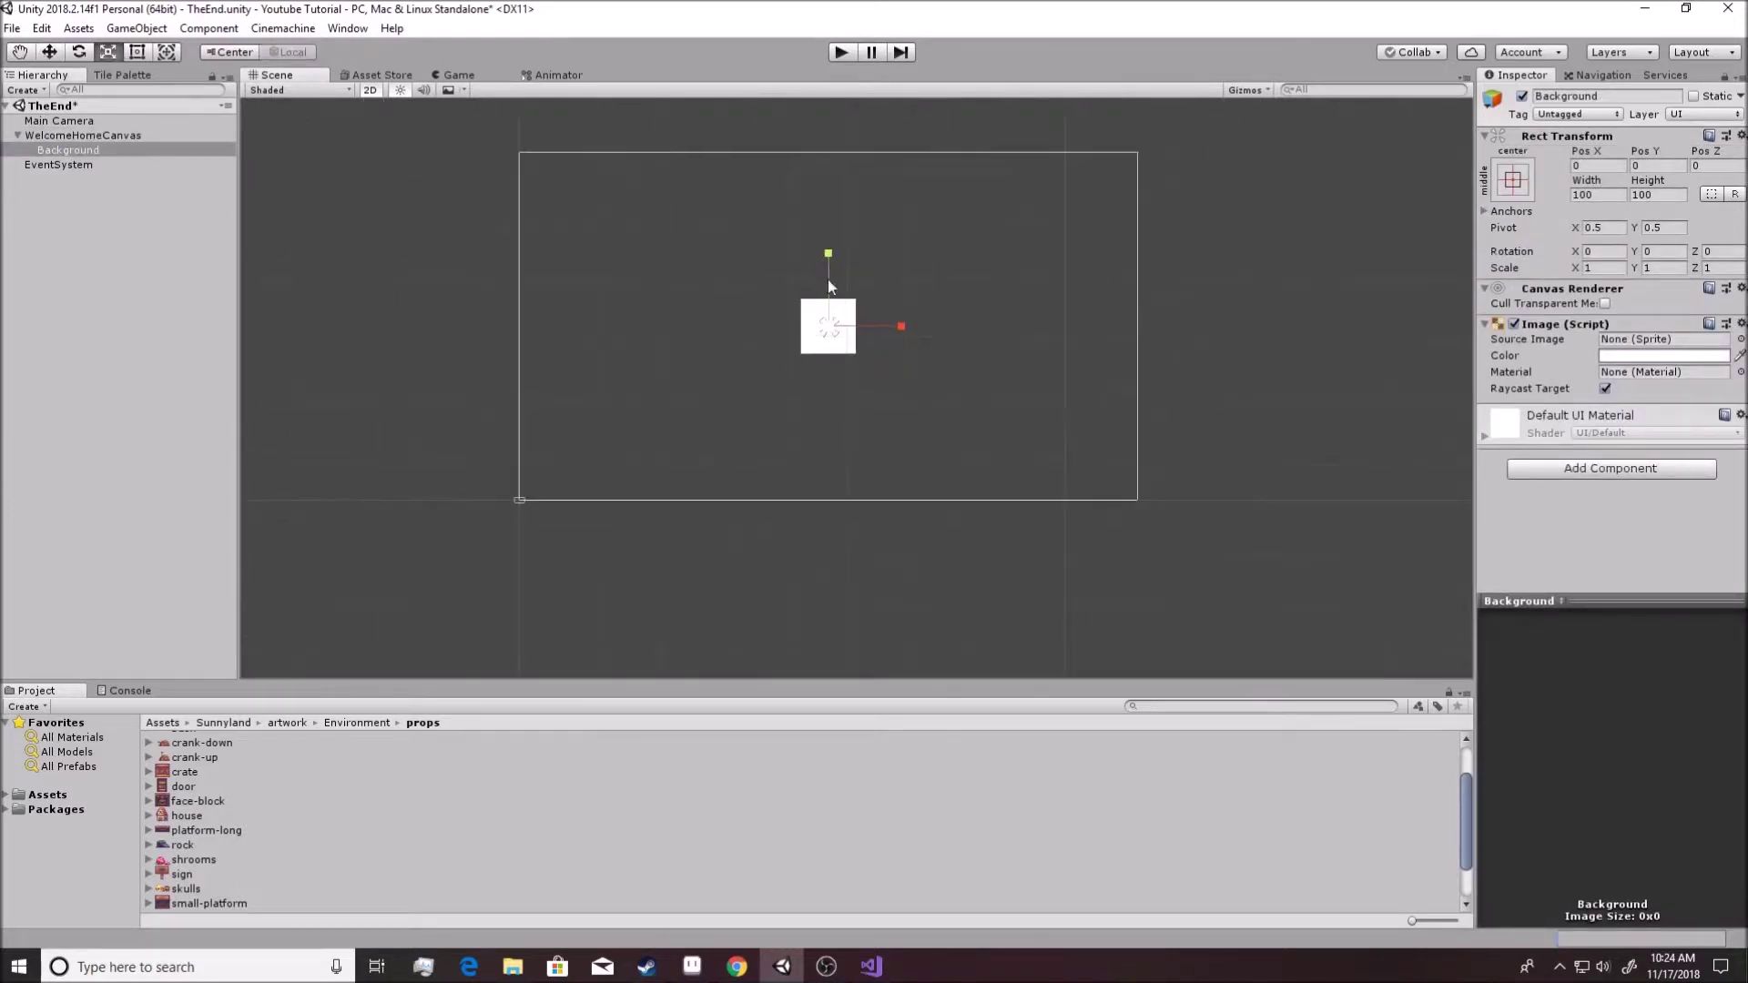
{"action": "left_click_drag", "start_coordinate": [827, 255], "coordinate": [856, 837]}
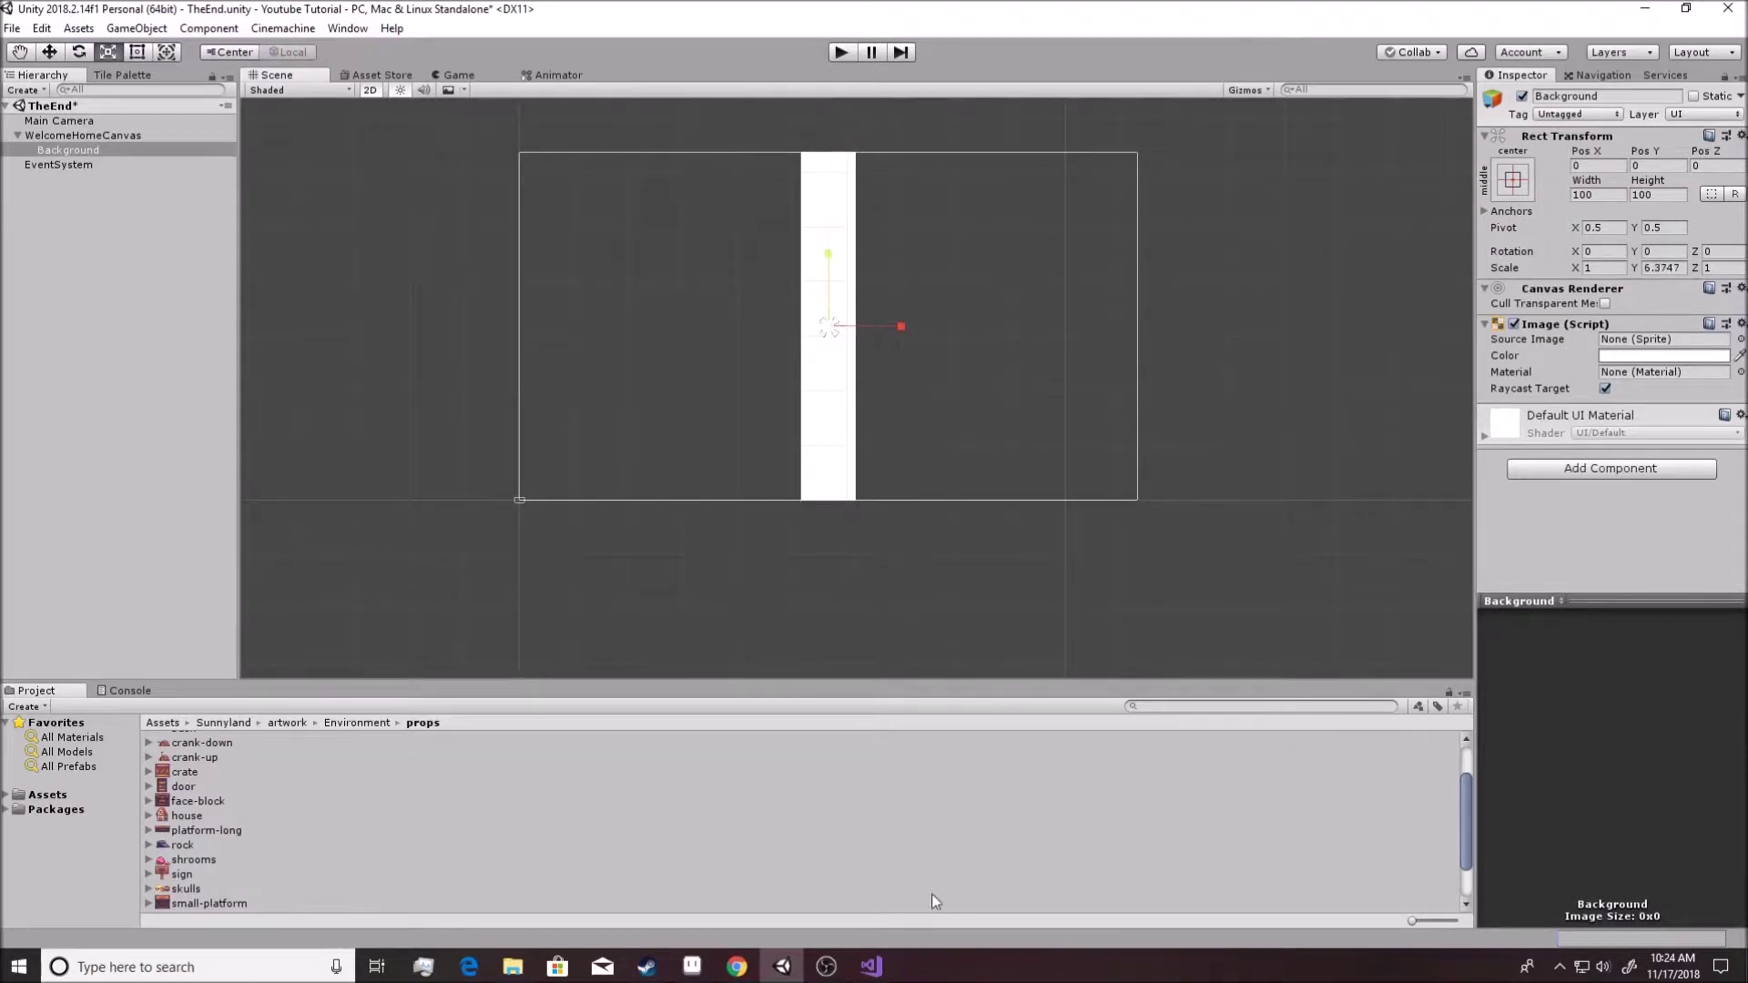
{"action": "left_click_drag", "start_coordinate": [908, 333], "coordinate": [1659, 326]}
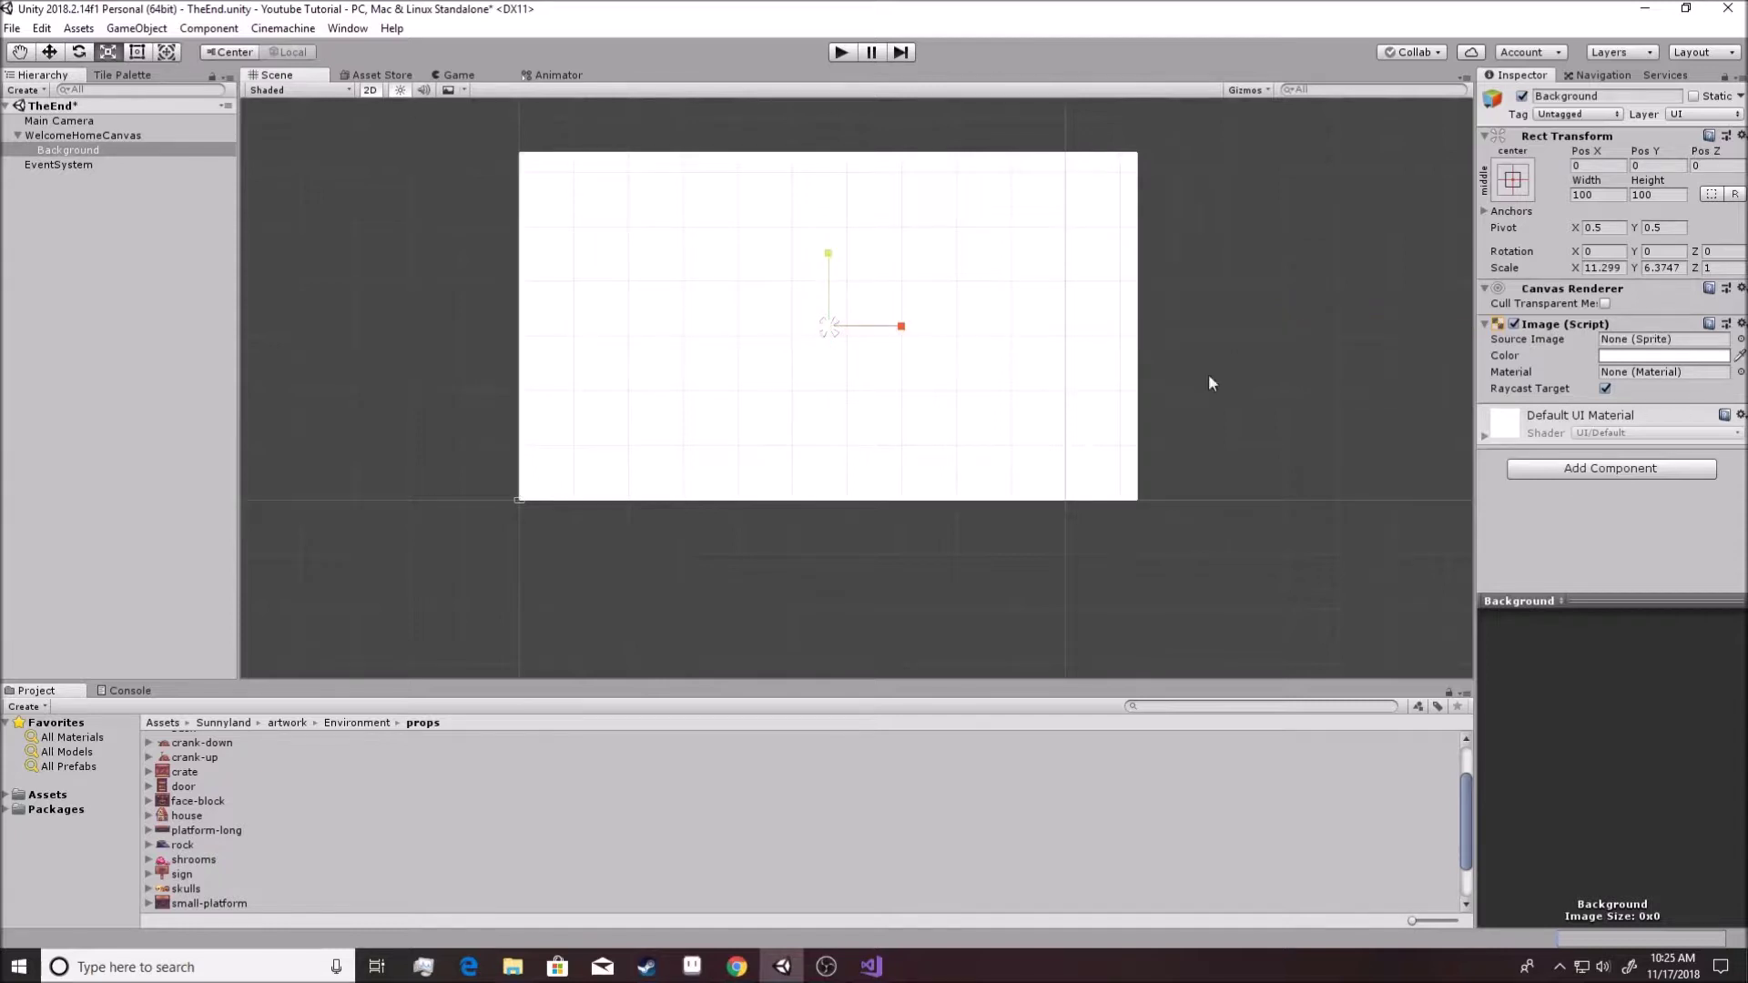
{"action": "scroll", "coordinate": [636, 565], "scroll_direction": "up", "scroll_amount": 5}
{"action": "key", "text": "f"}
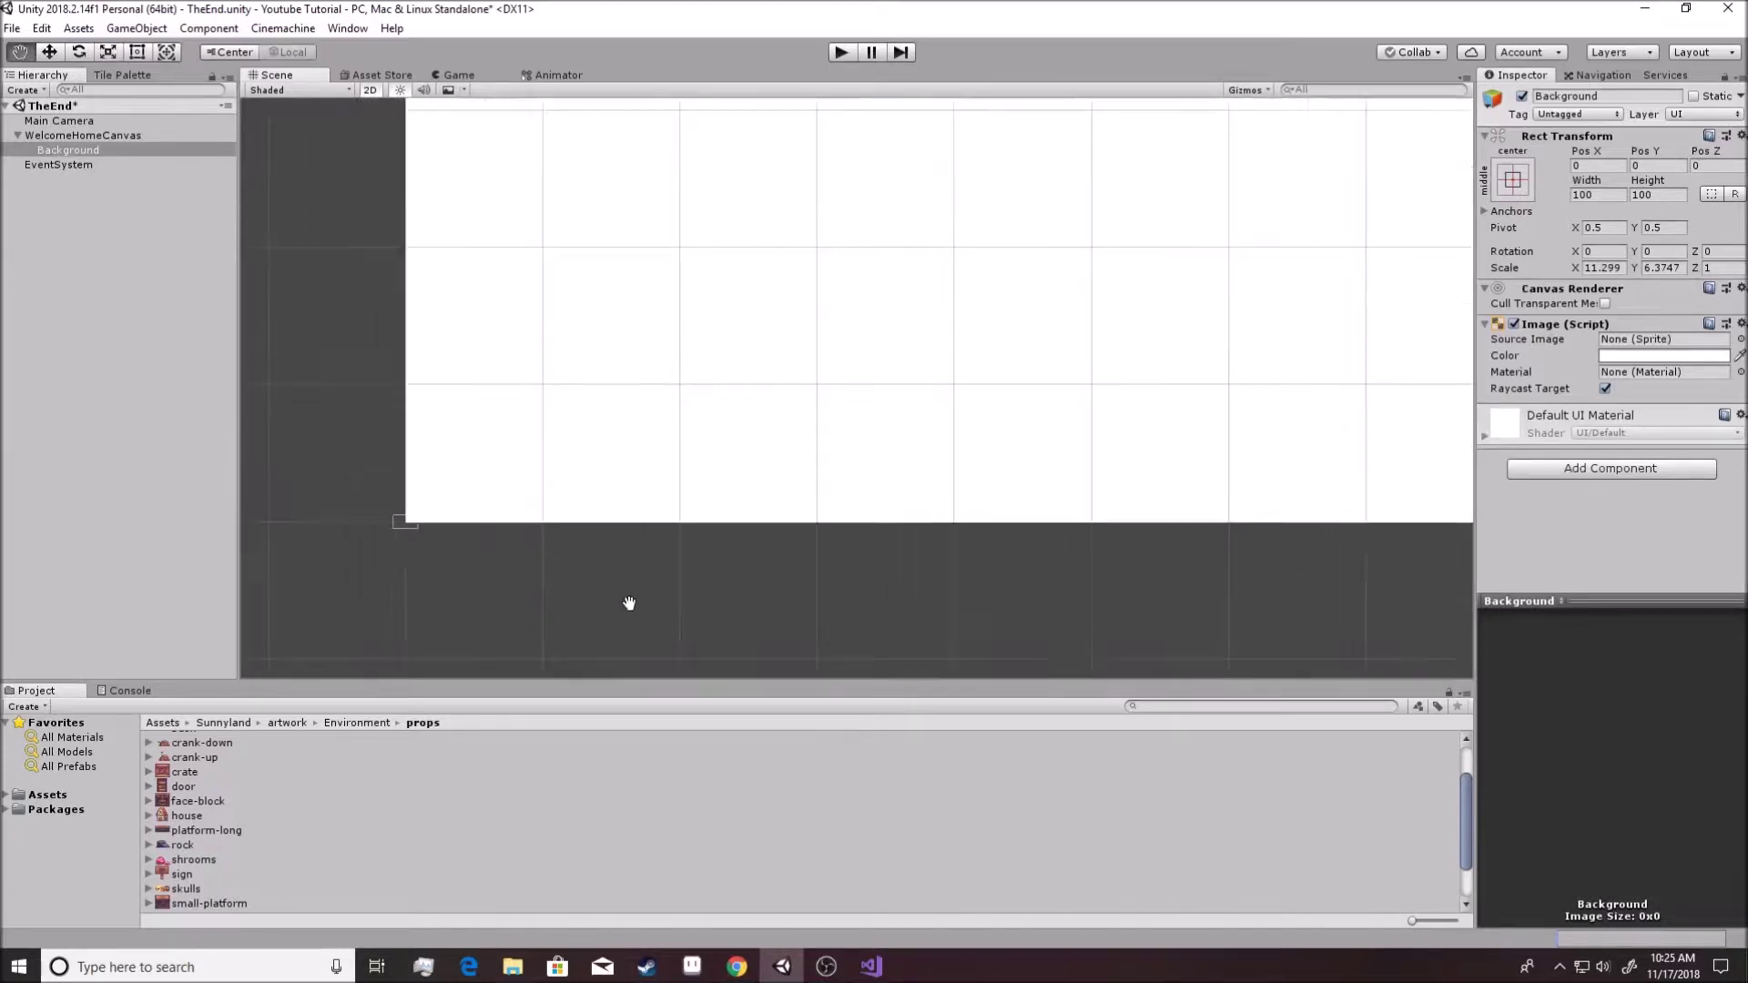
{"action": "scroll", "coordinate": [774, 610], "scroll_direction": "down", "scroll_amount": 2}
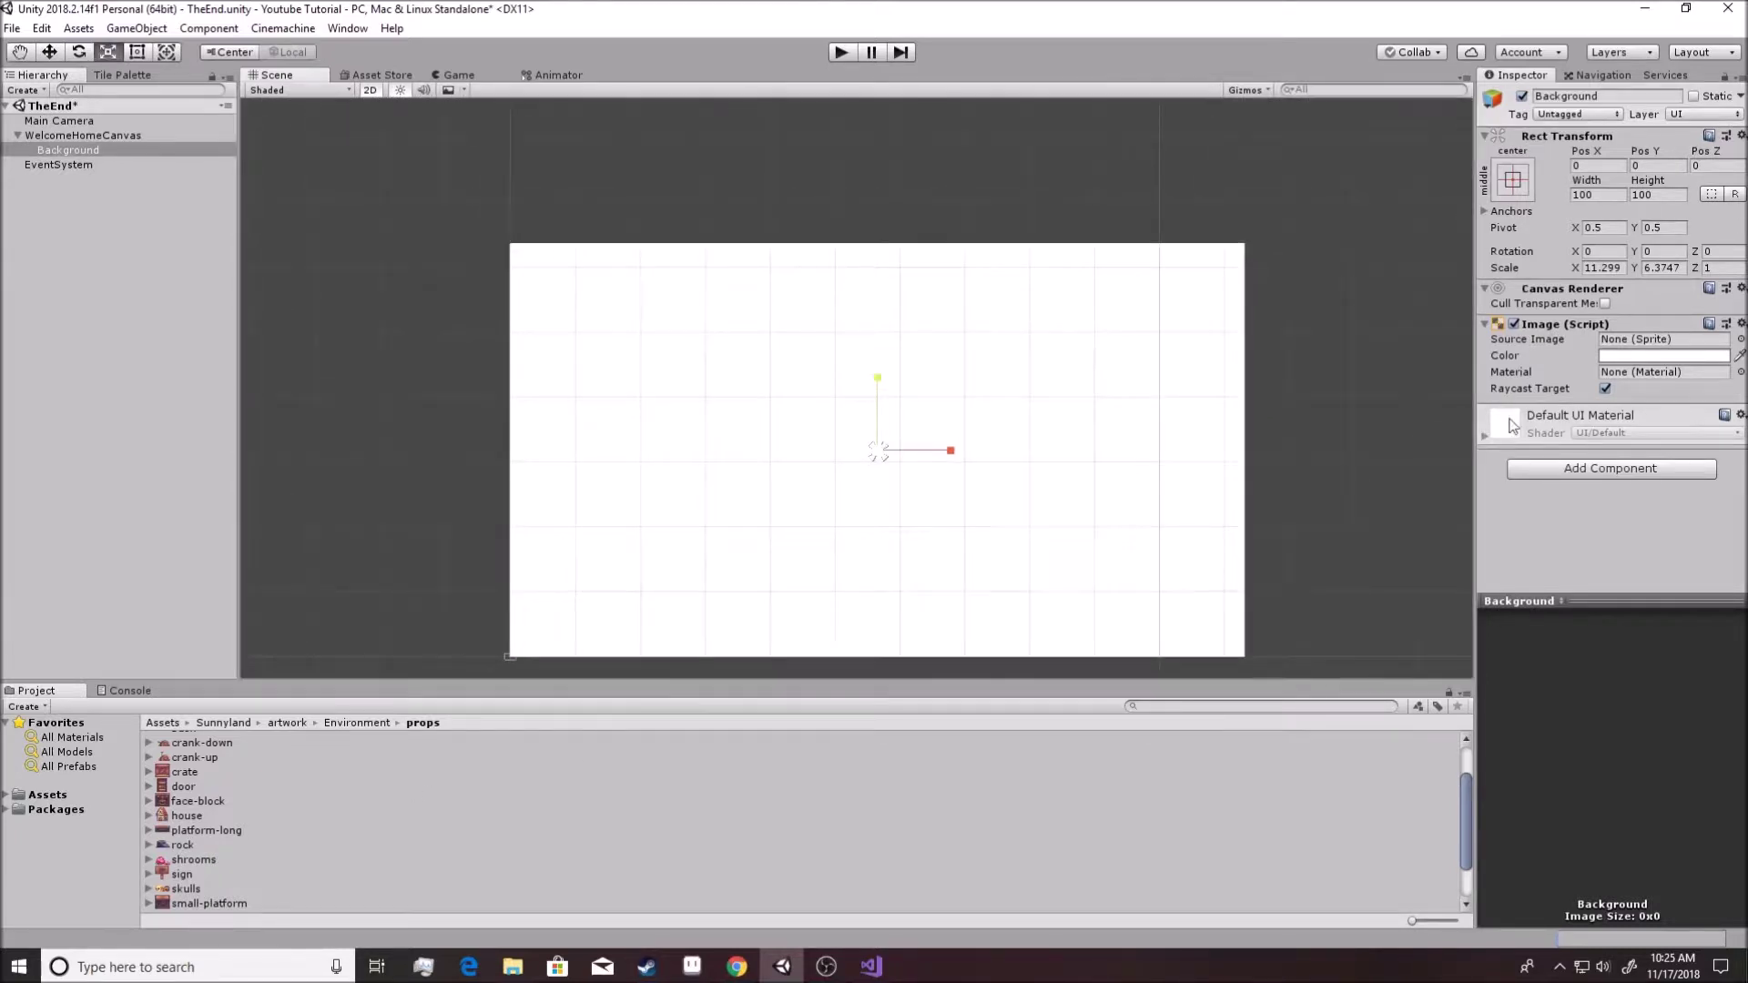
Tint the Background image dark navy blue, hex 002166, in the colour picker.
{"action": "left_click", "coordinate": [49, 52]}
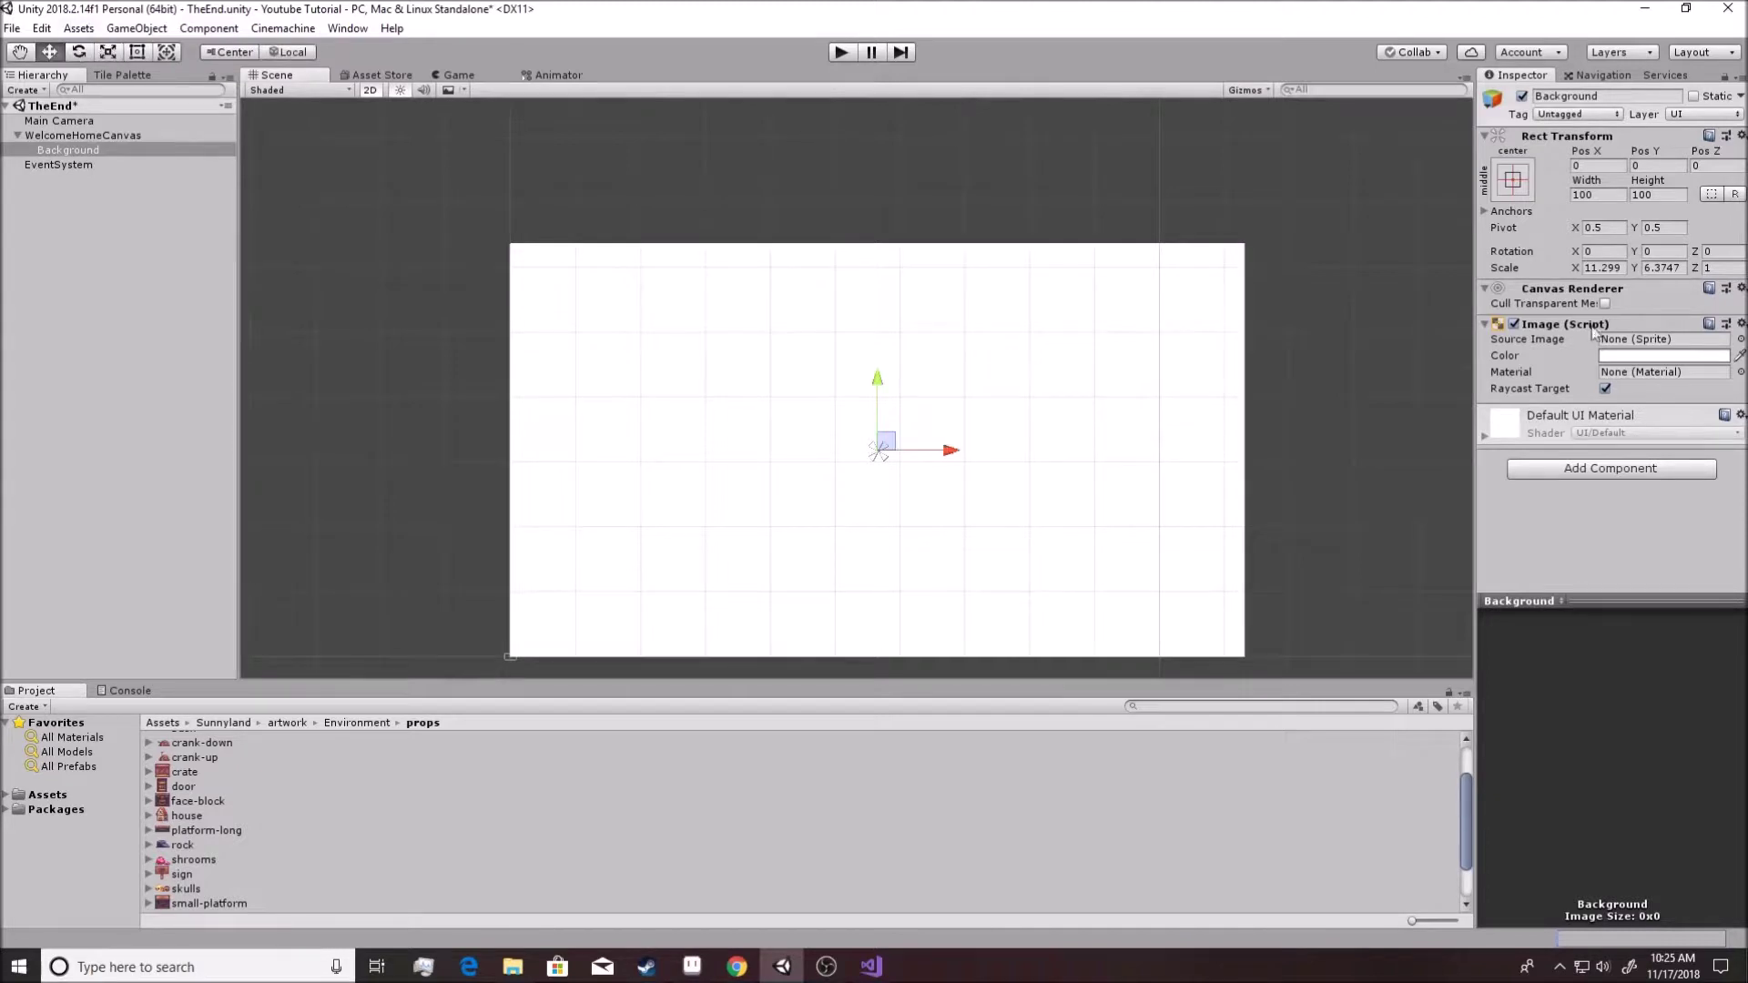
{"action": "left_click", "coordinate": [1634, 356]}
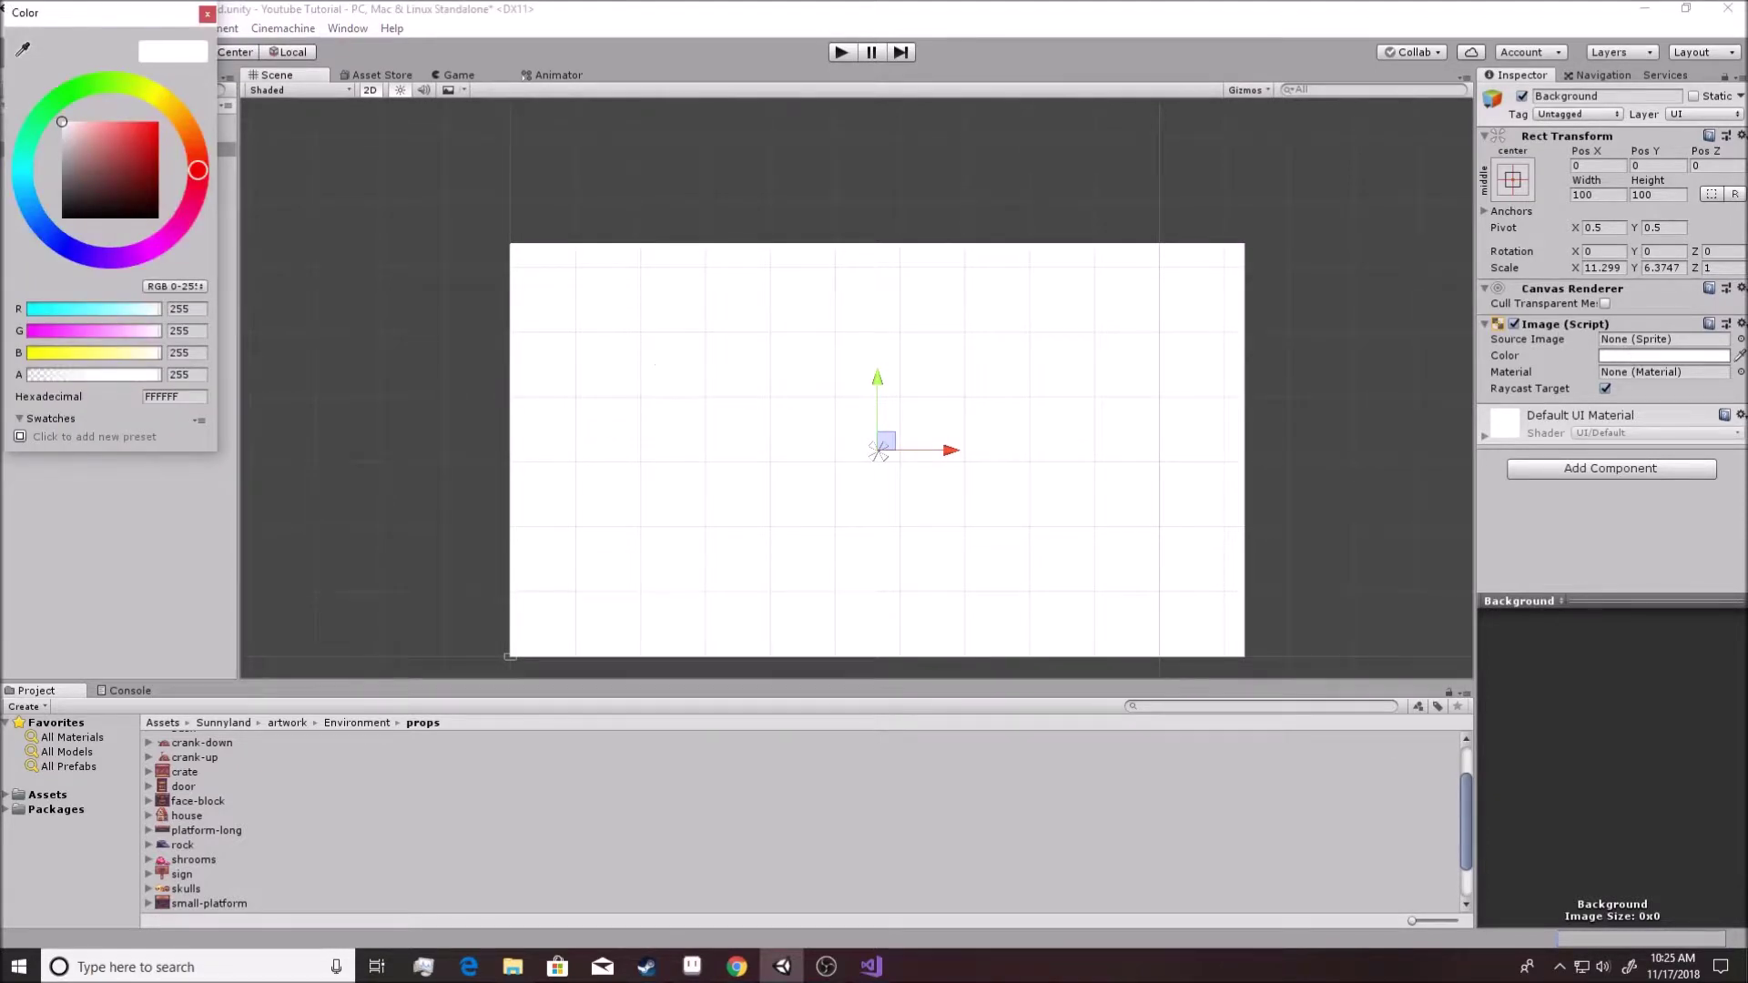
{"action": "left_click_drag", "start_coordinate": [80, 254], "coordinate": [136, 165]}
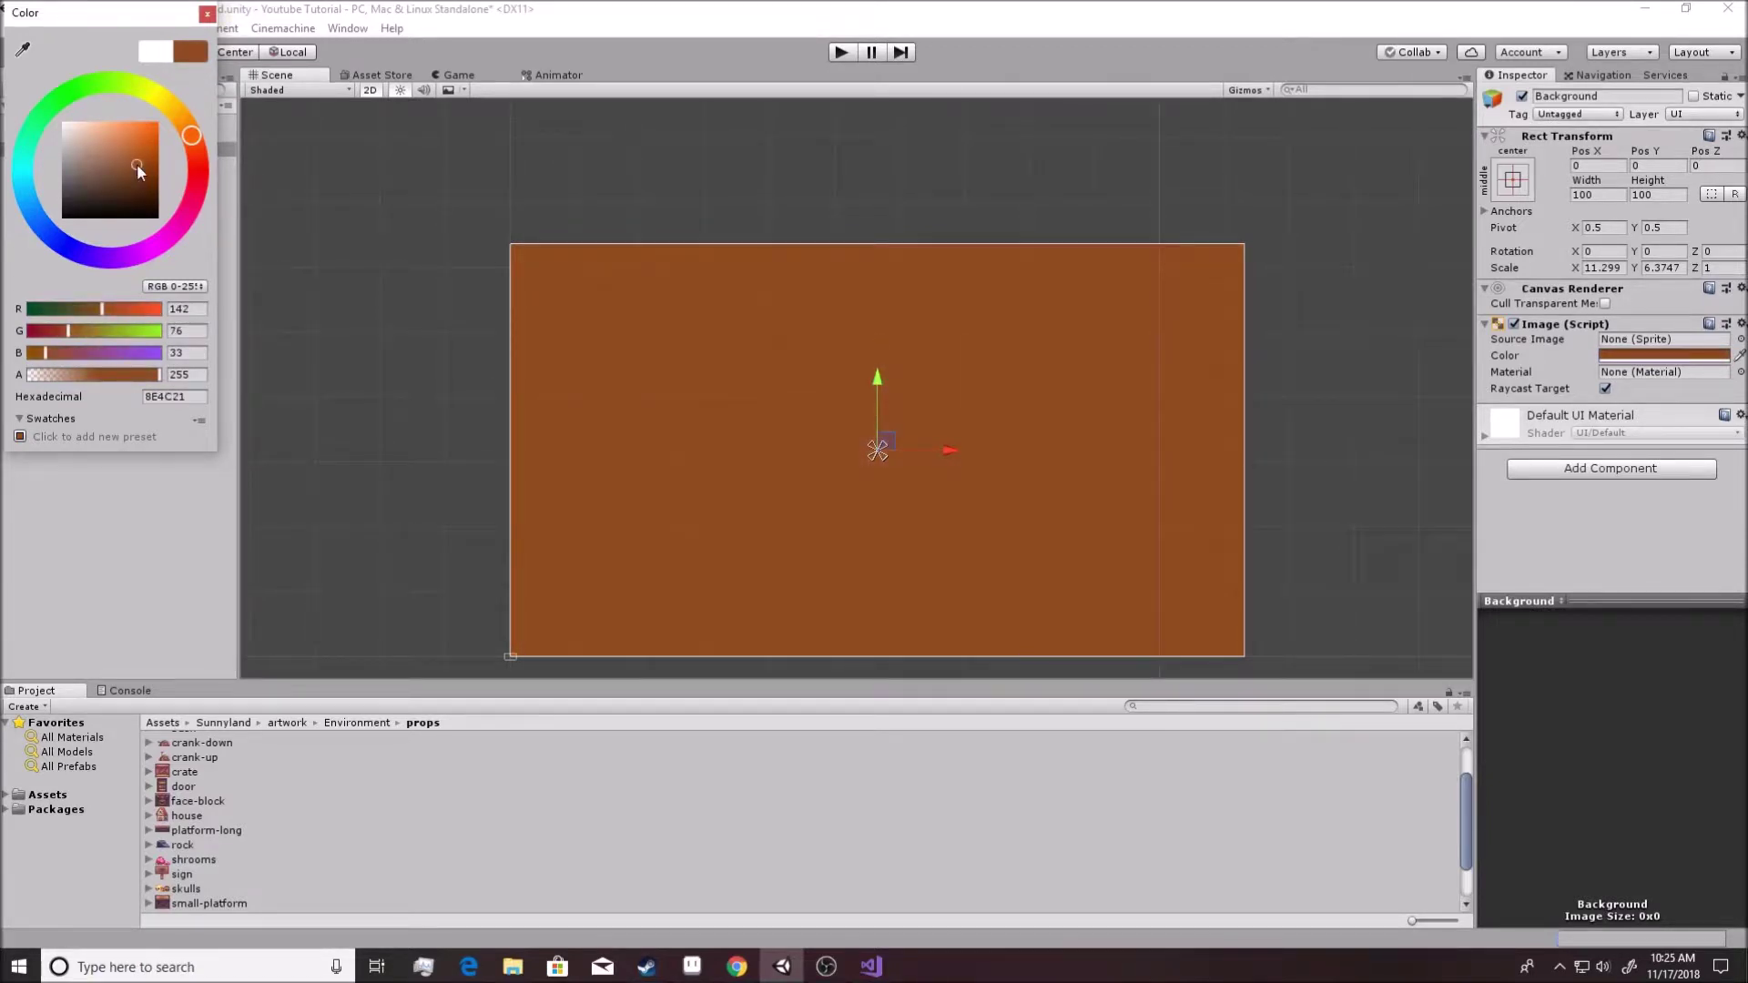
{"action": "mouse_move", "coordinate": [40, 225]}
{"action": "left_mouse_down"}
{"action": "mouse_move", "coordinate": [78, 255]}
{"action": "mouse_move", "coordinate": [36, 243]}
{"action": "left_mouse_up"}
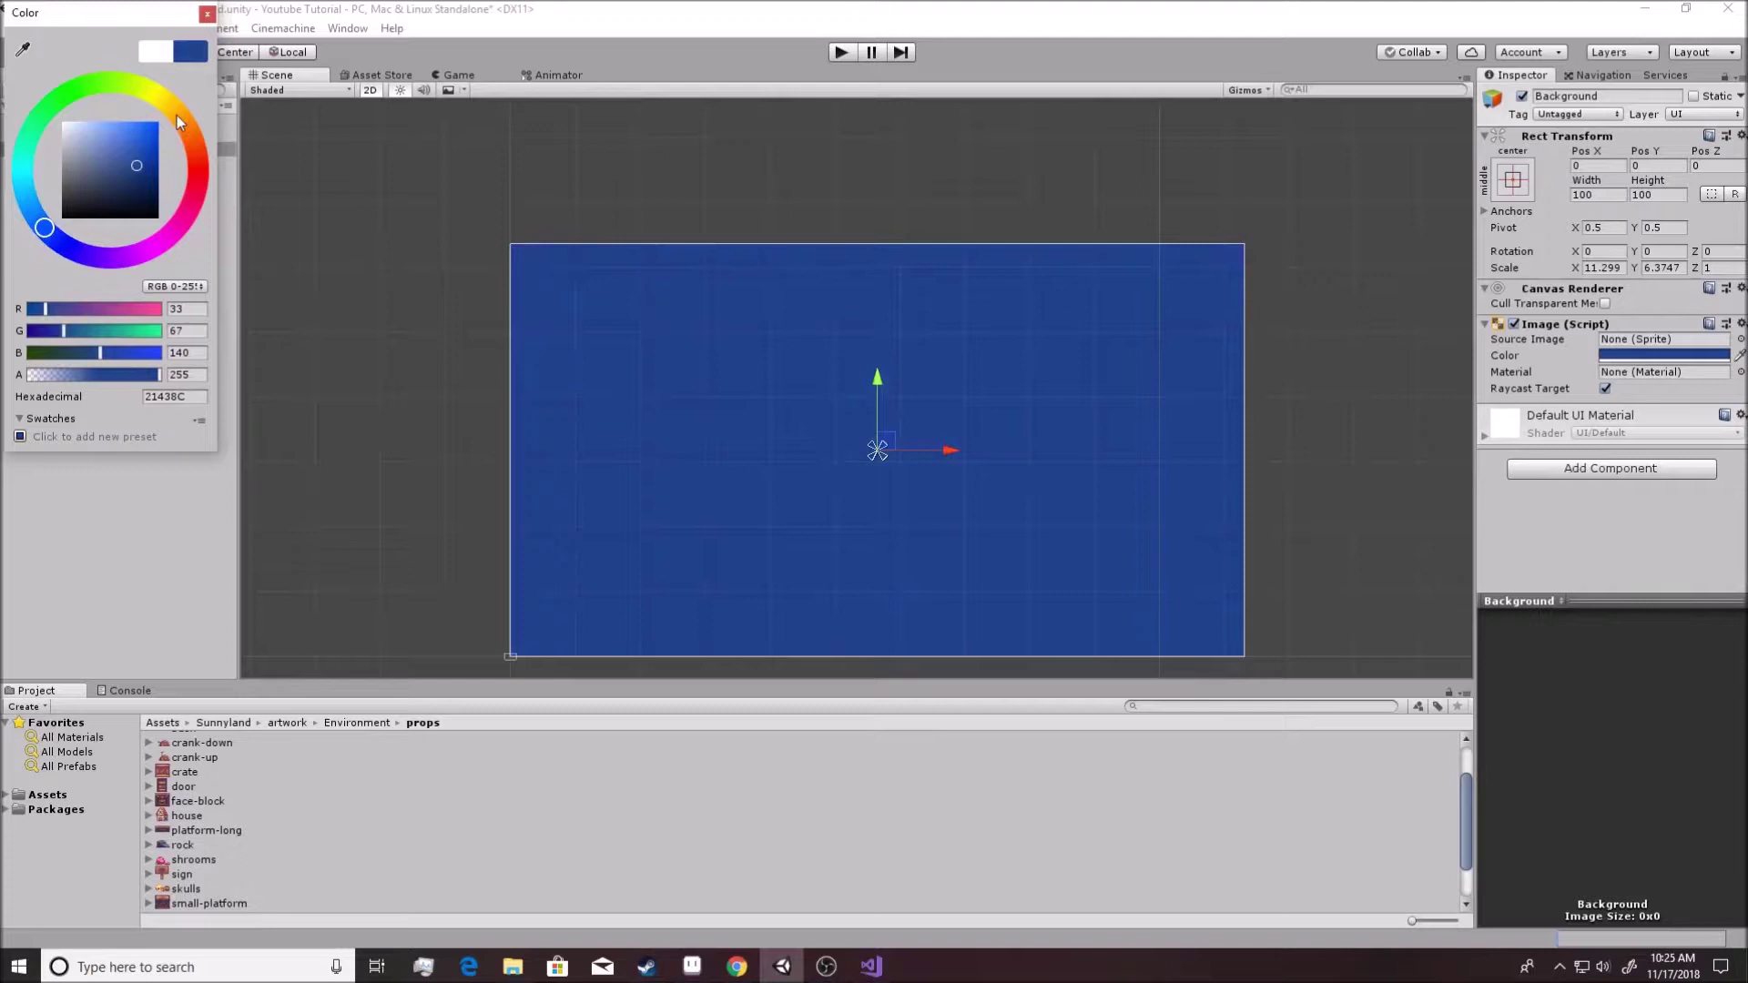
{"action": "left_click_drag", "start_coordinate": [141, 168], "coordinate": [163, 187]}
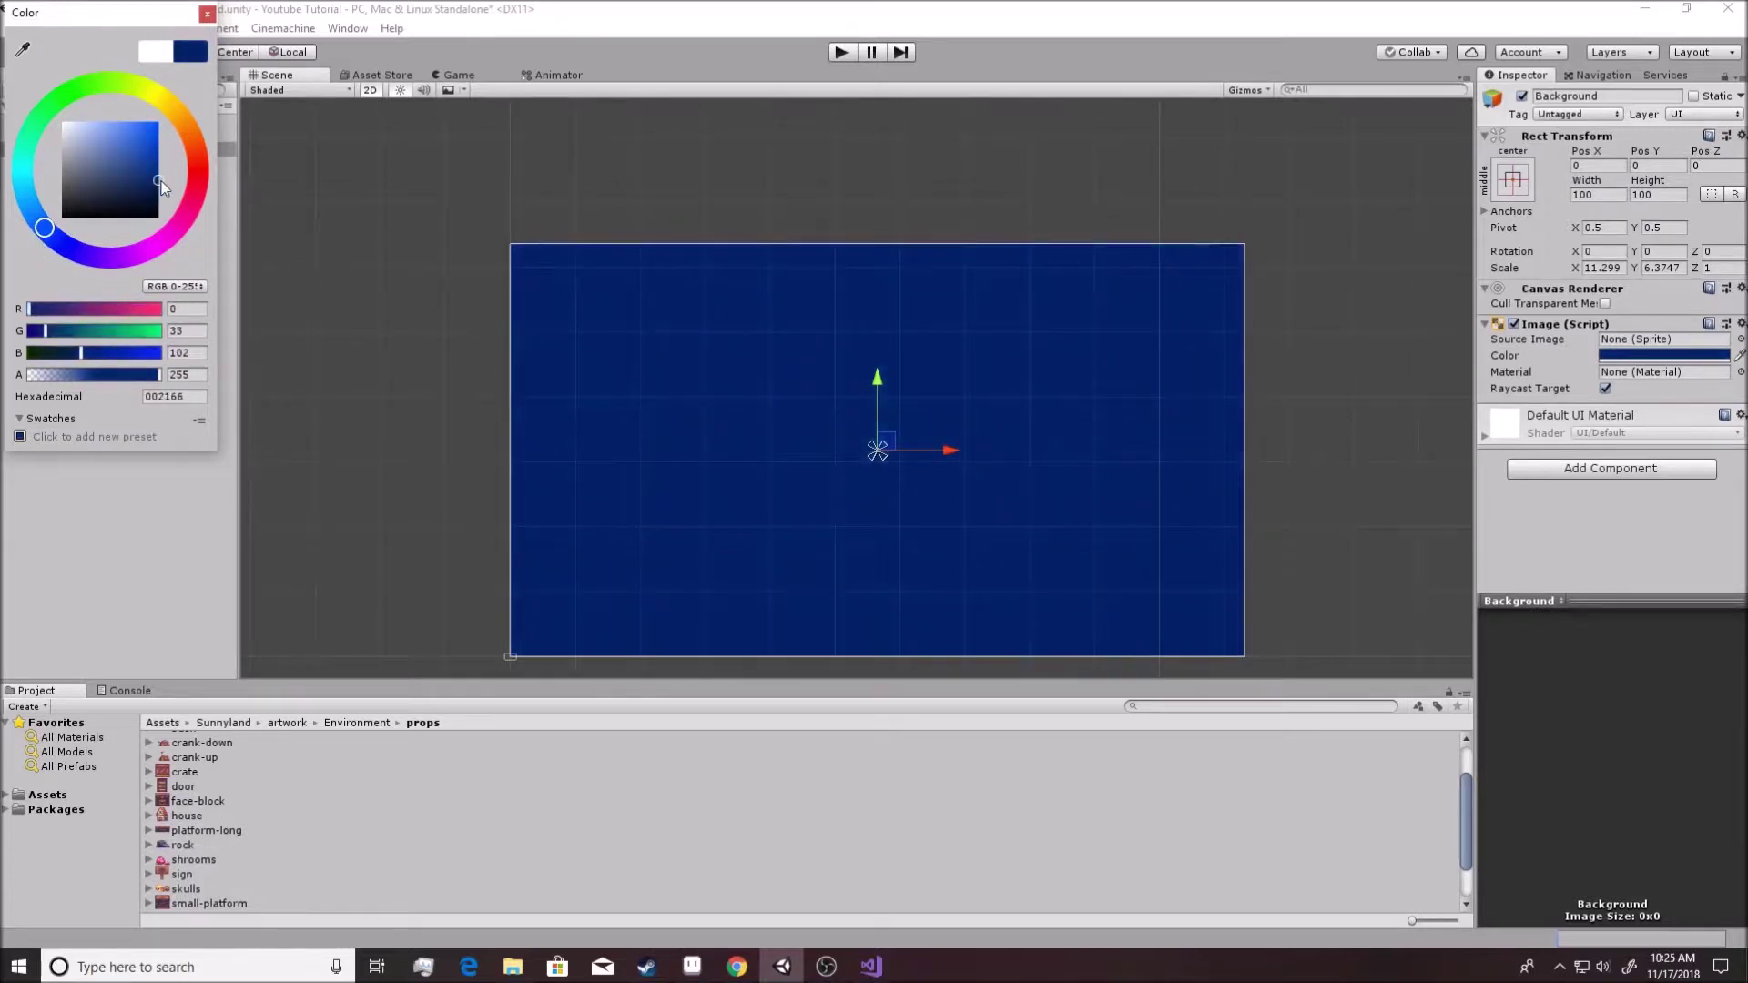
{"action": "left_click", "coordinate": [1593, 552]}
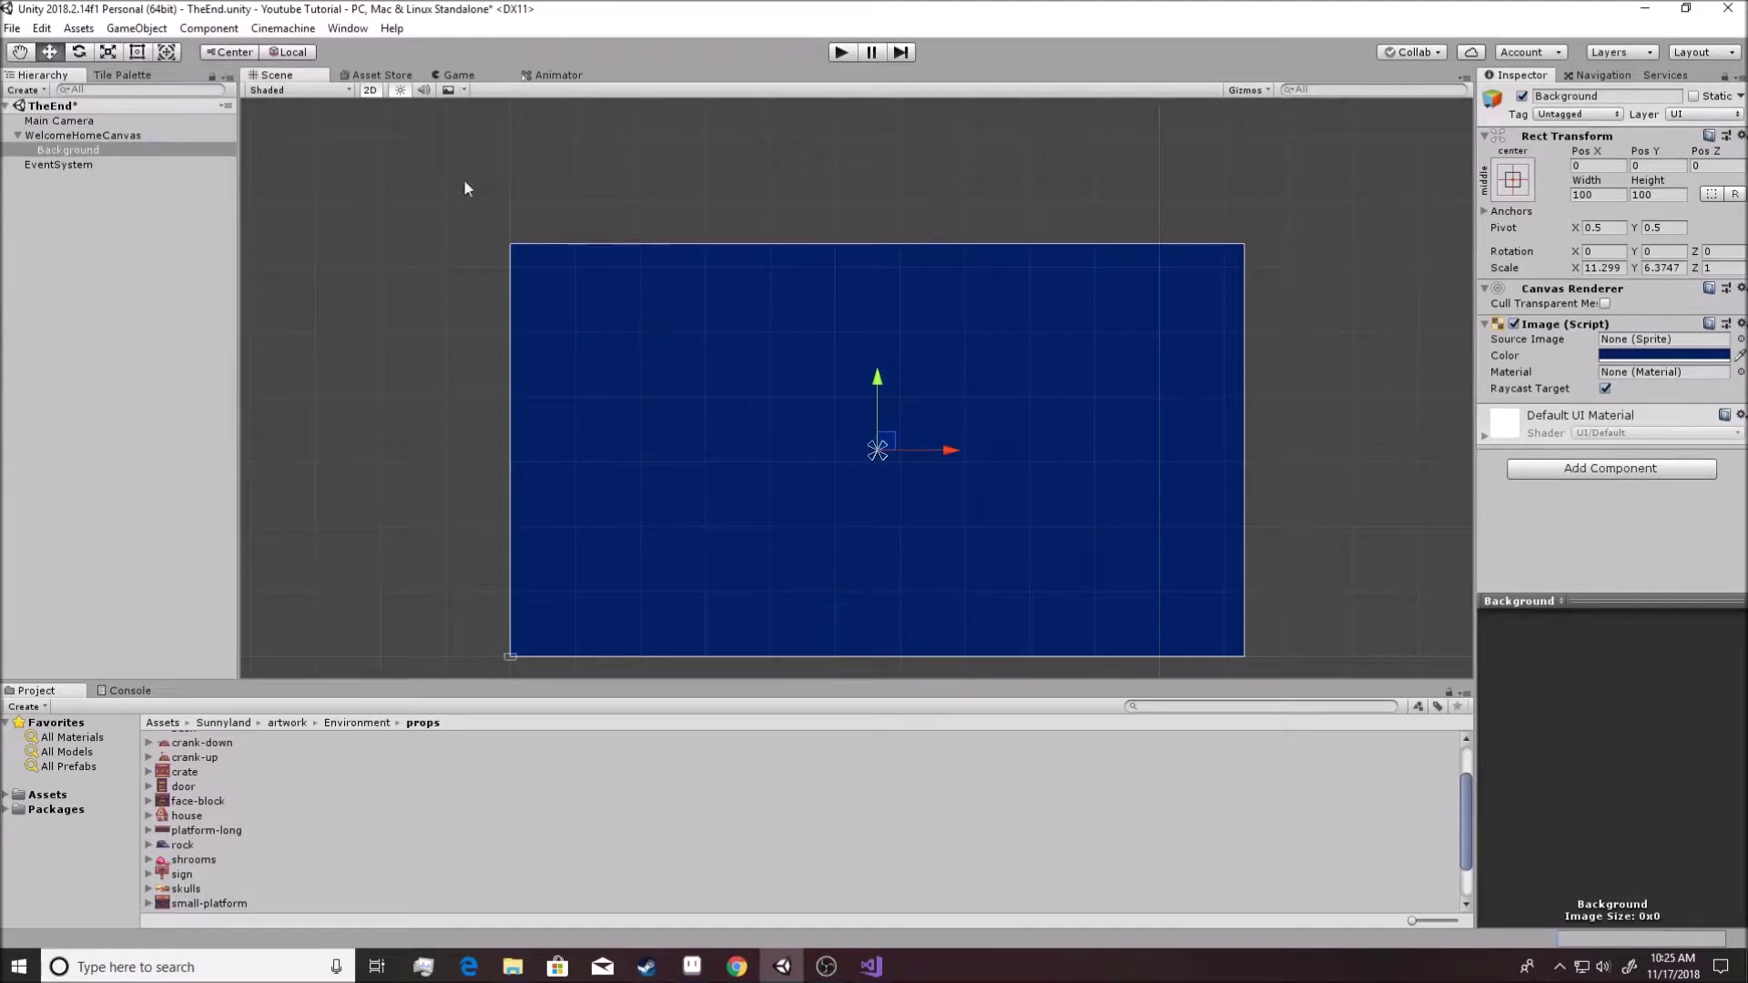
Add a UI Text element to WelcomeHomeCanvas and colour it orange.
{"action": "right_click", "coordinate": [76, 137]}
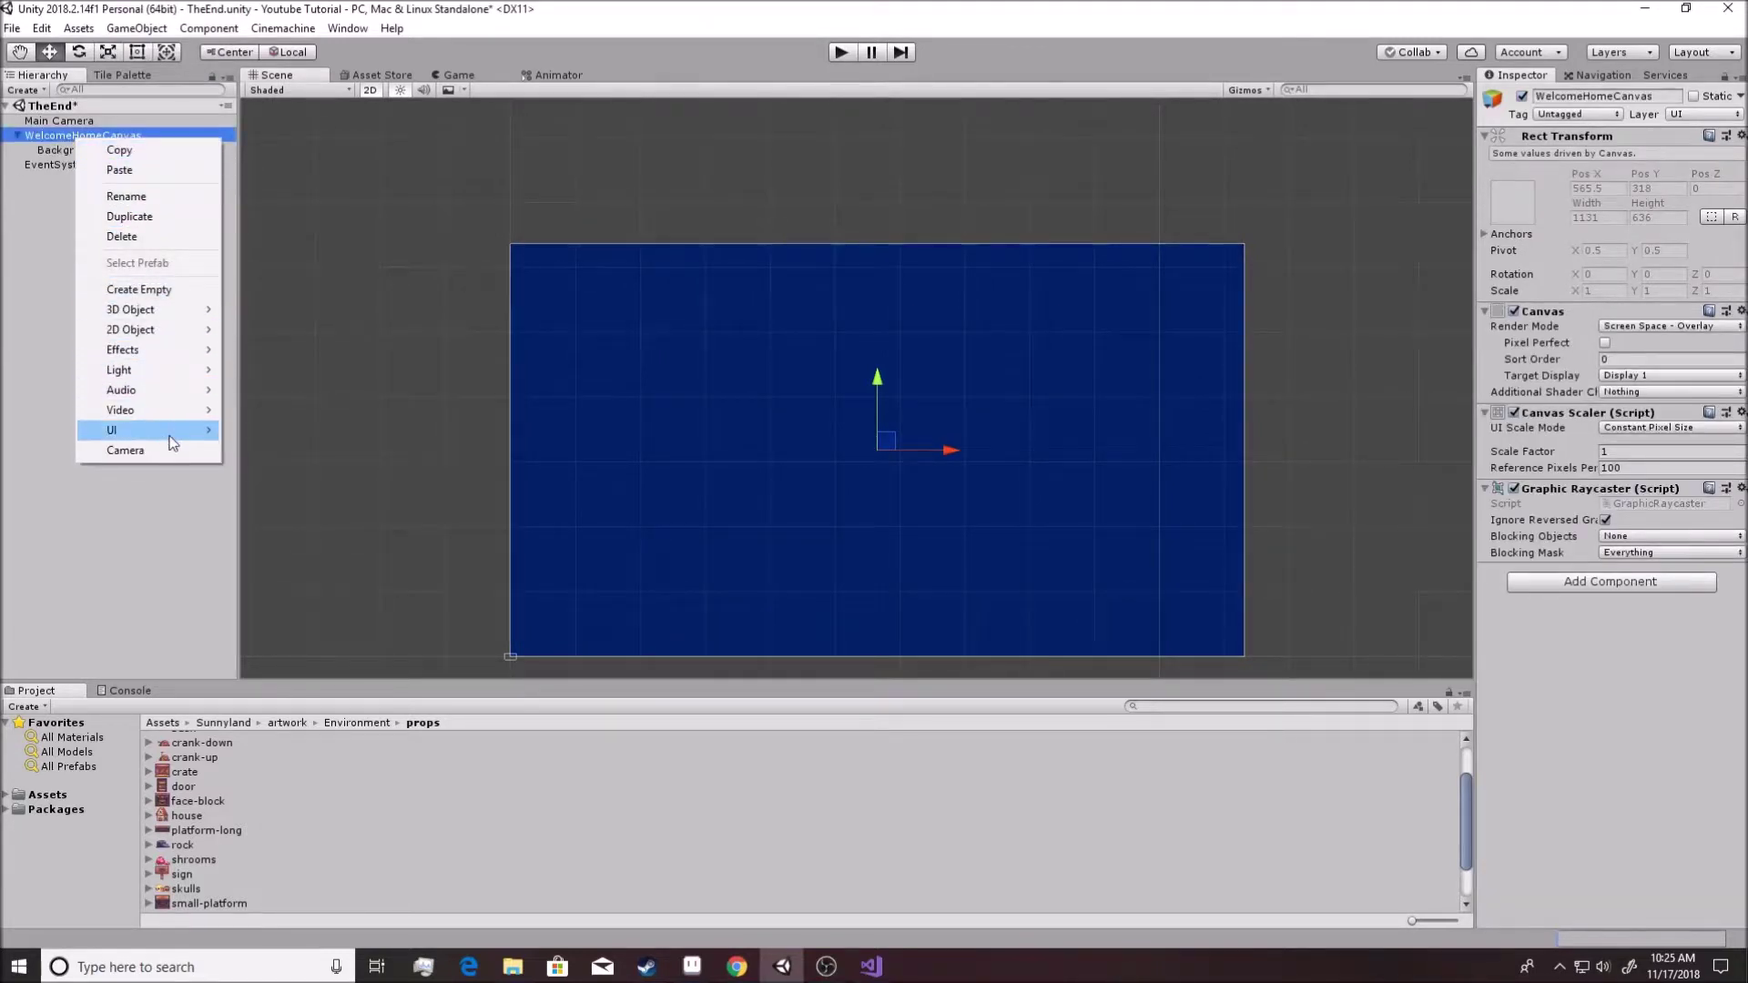
{"action": "mouse_move", "coordinate": [136, 429]}
{"action": "left_click", "coordinate": [259, 430]}
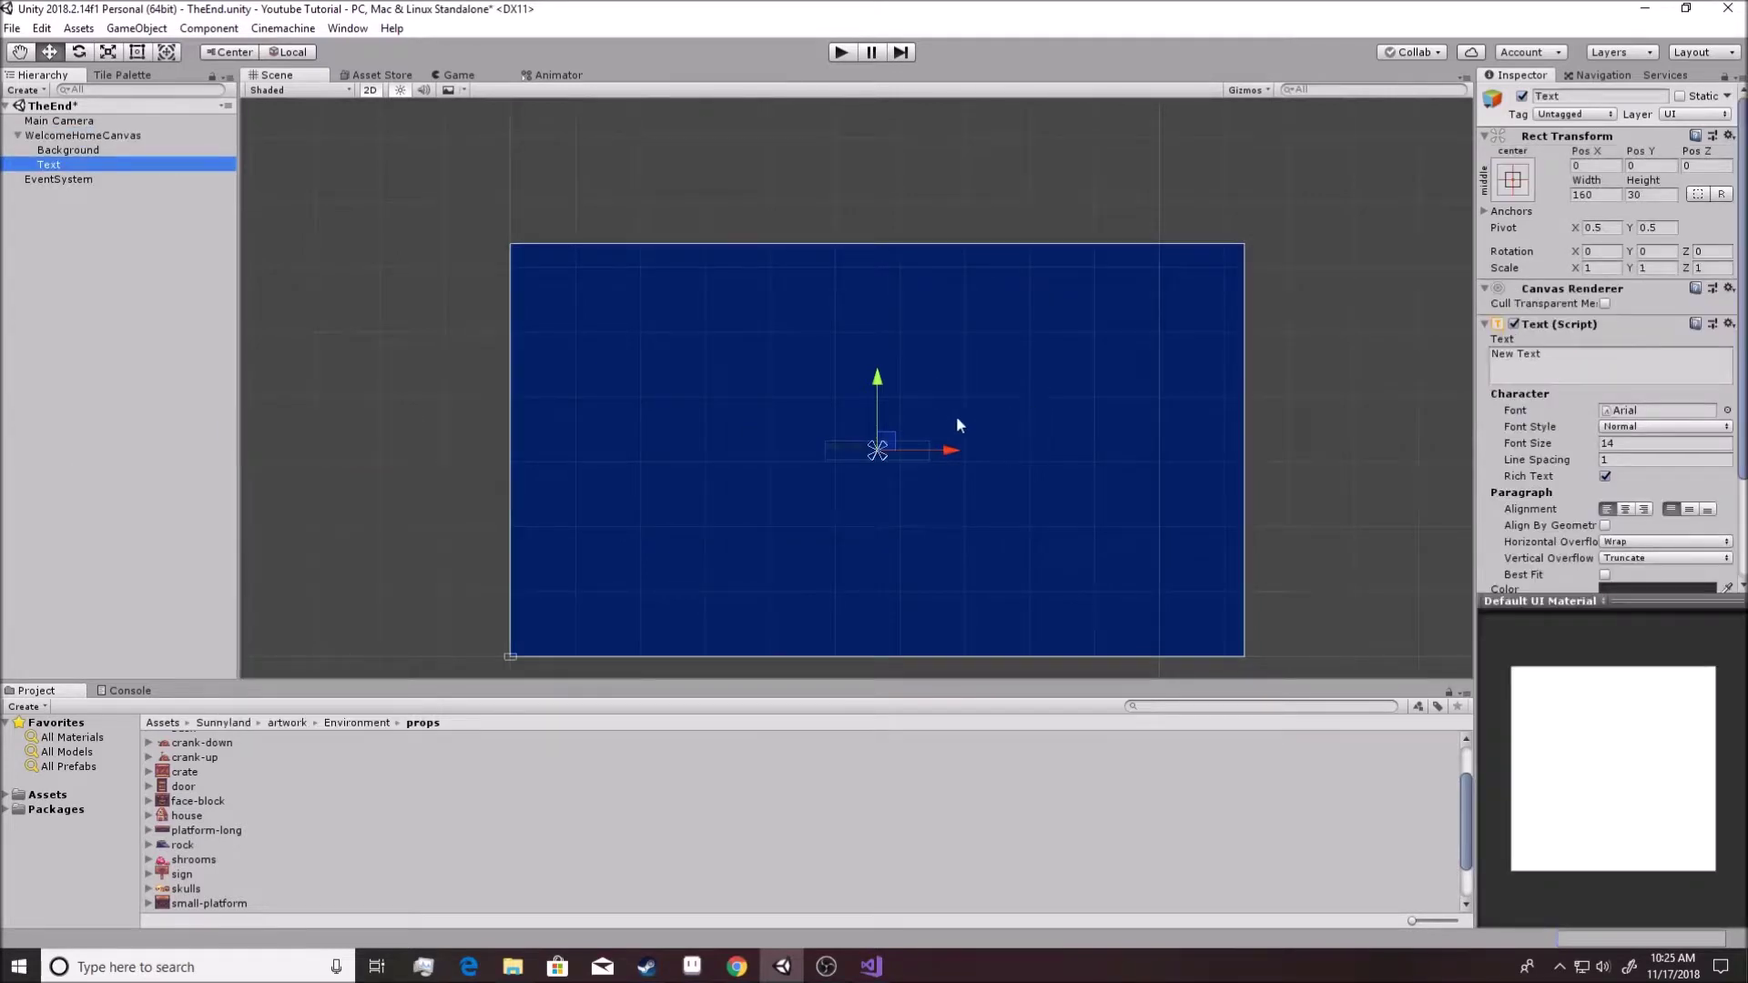
{"action": "scroll", "coordinate": [1634, 438], "scroll_direction": "down", "scroll_amount": 3}
{"action": "left_click", "coordinate": [1634, 460]}
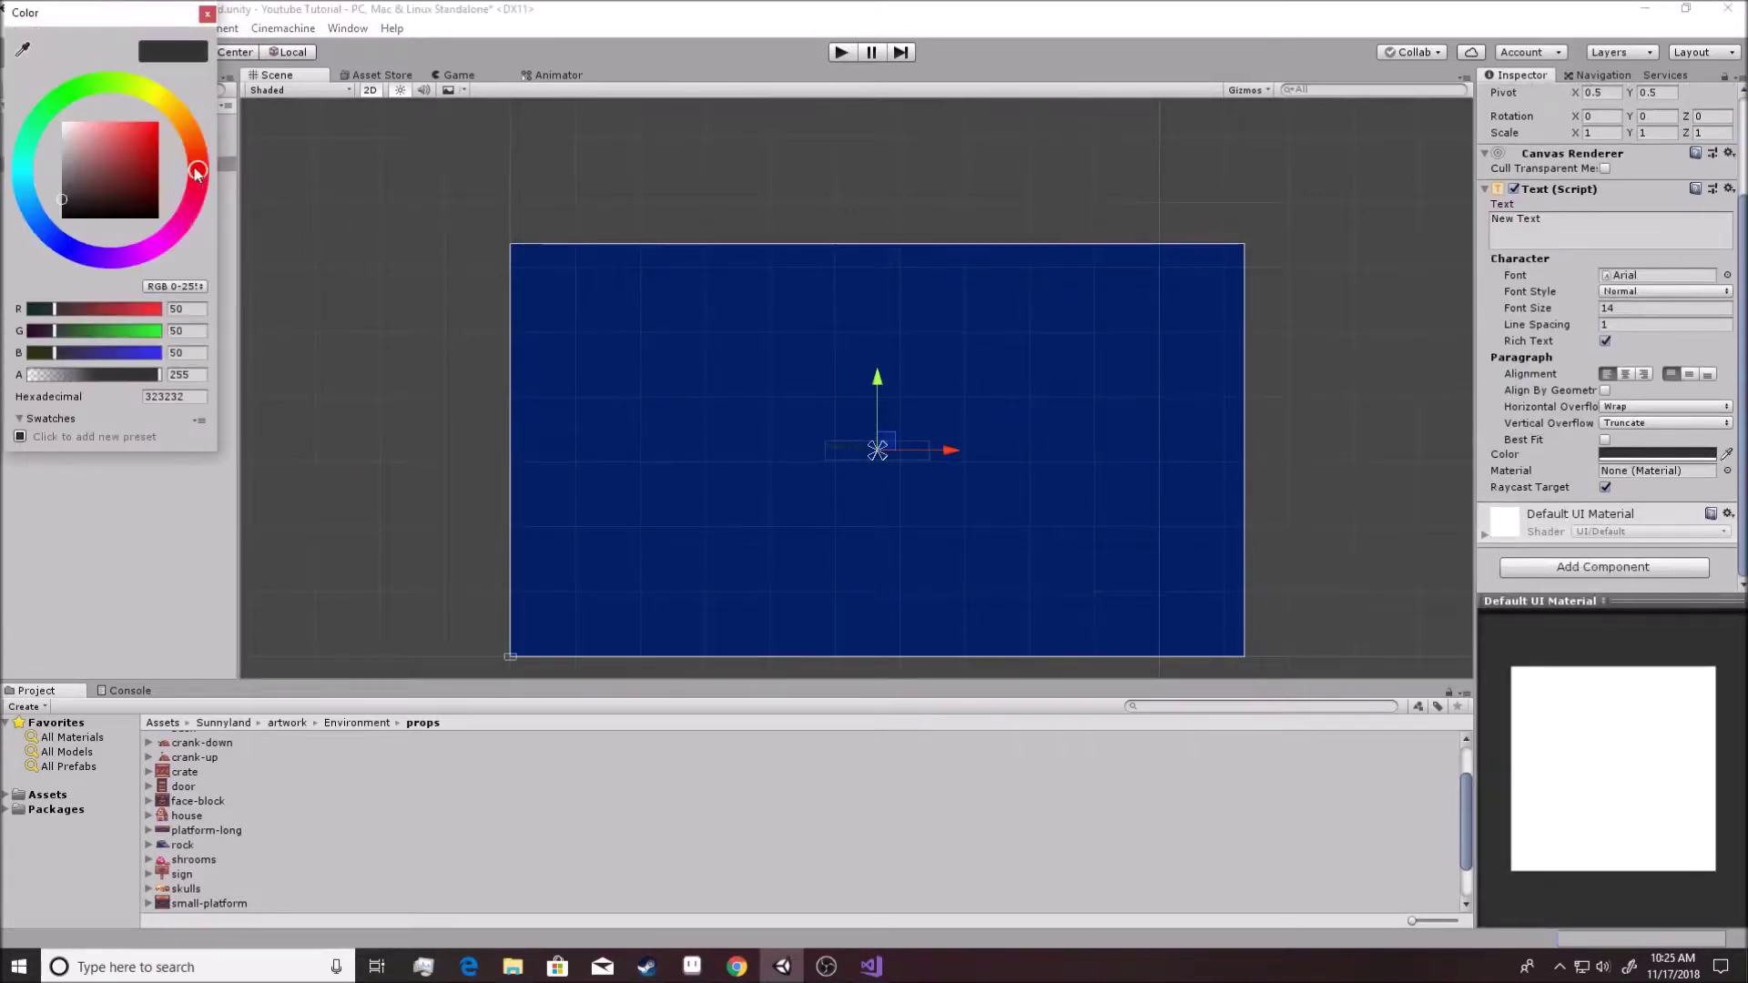
{"action": "left_click_drag", "start_coordinate": [211, 186], "coordinate": [169, 146]}
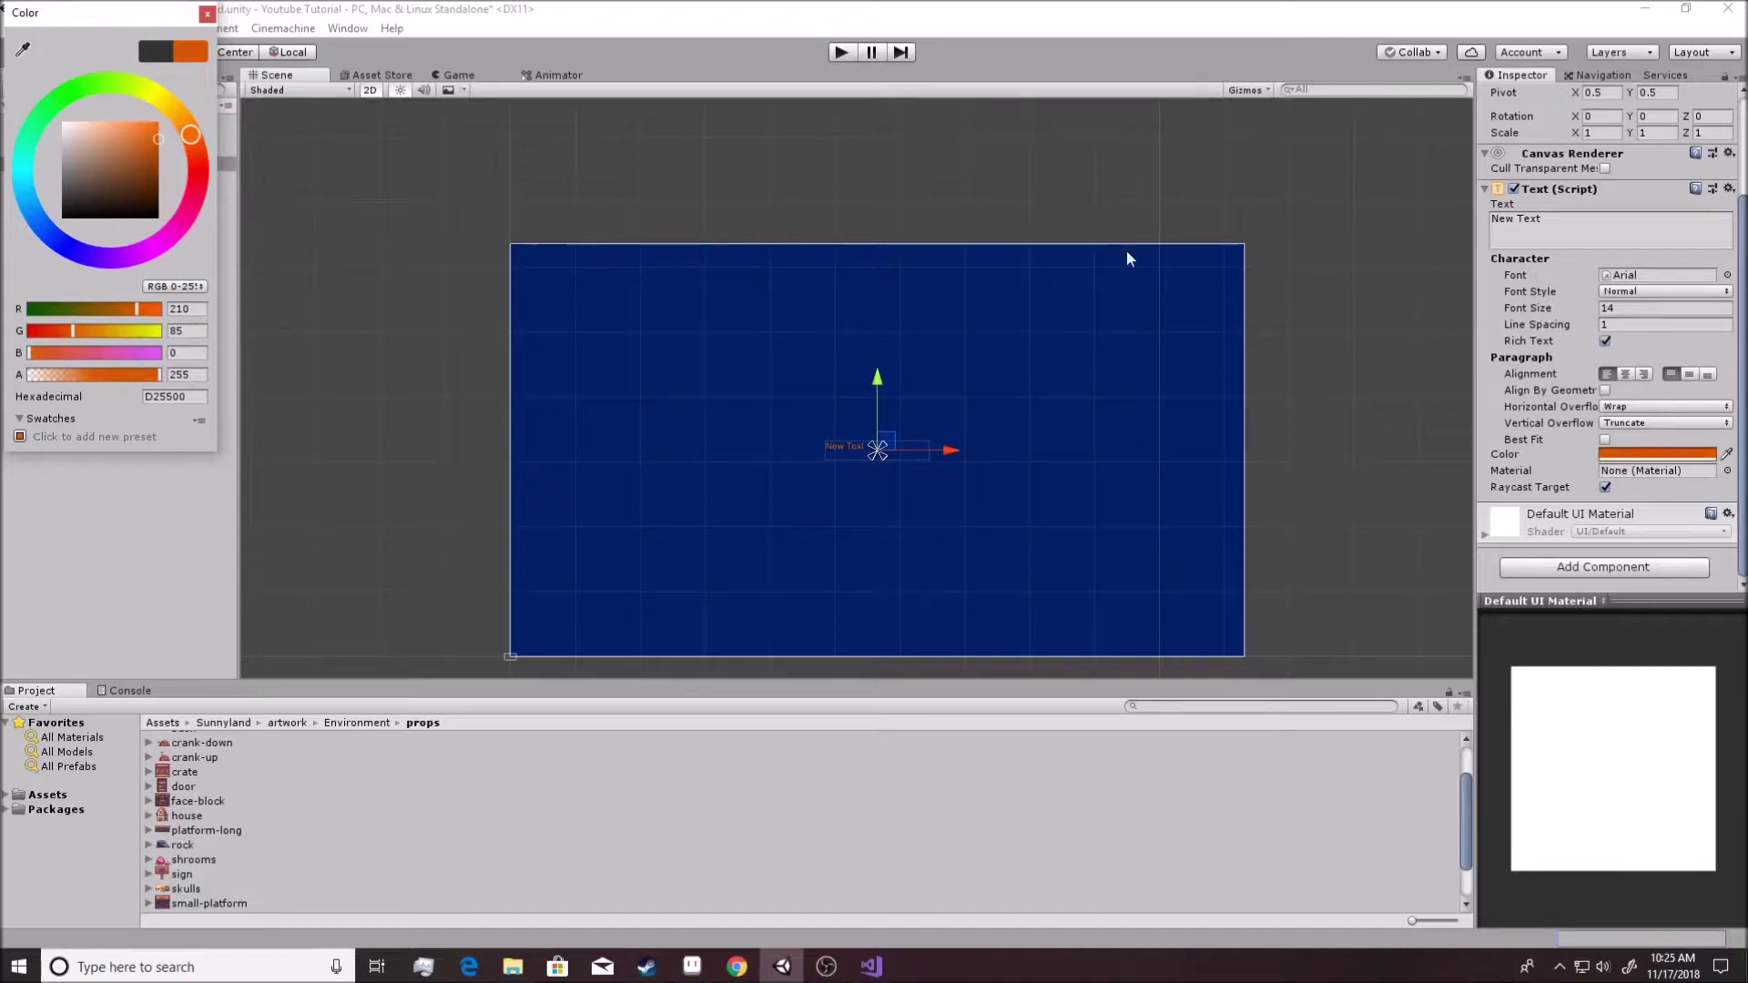
{"action": "scroll", "coordinate": [845, 441], "scroll_direction": "up", "scroll_amount": 5}
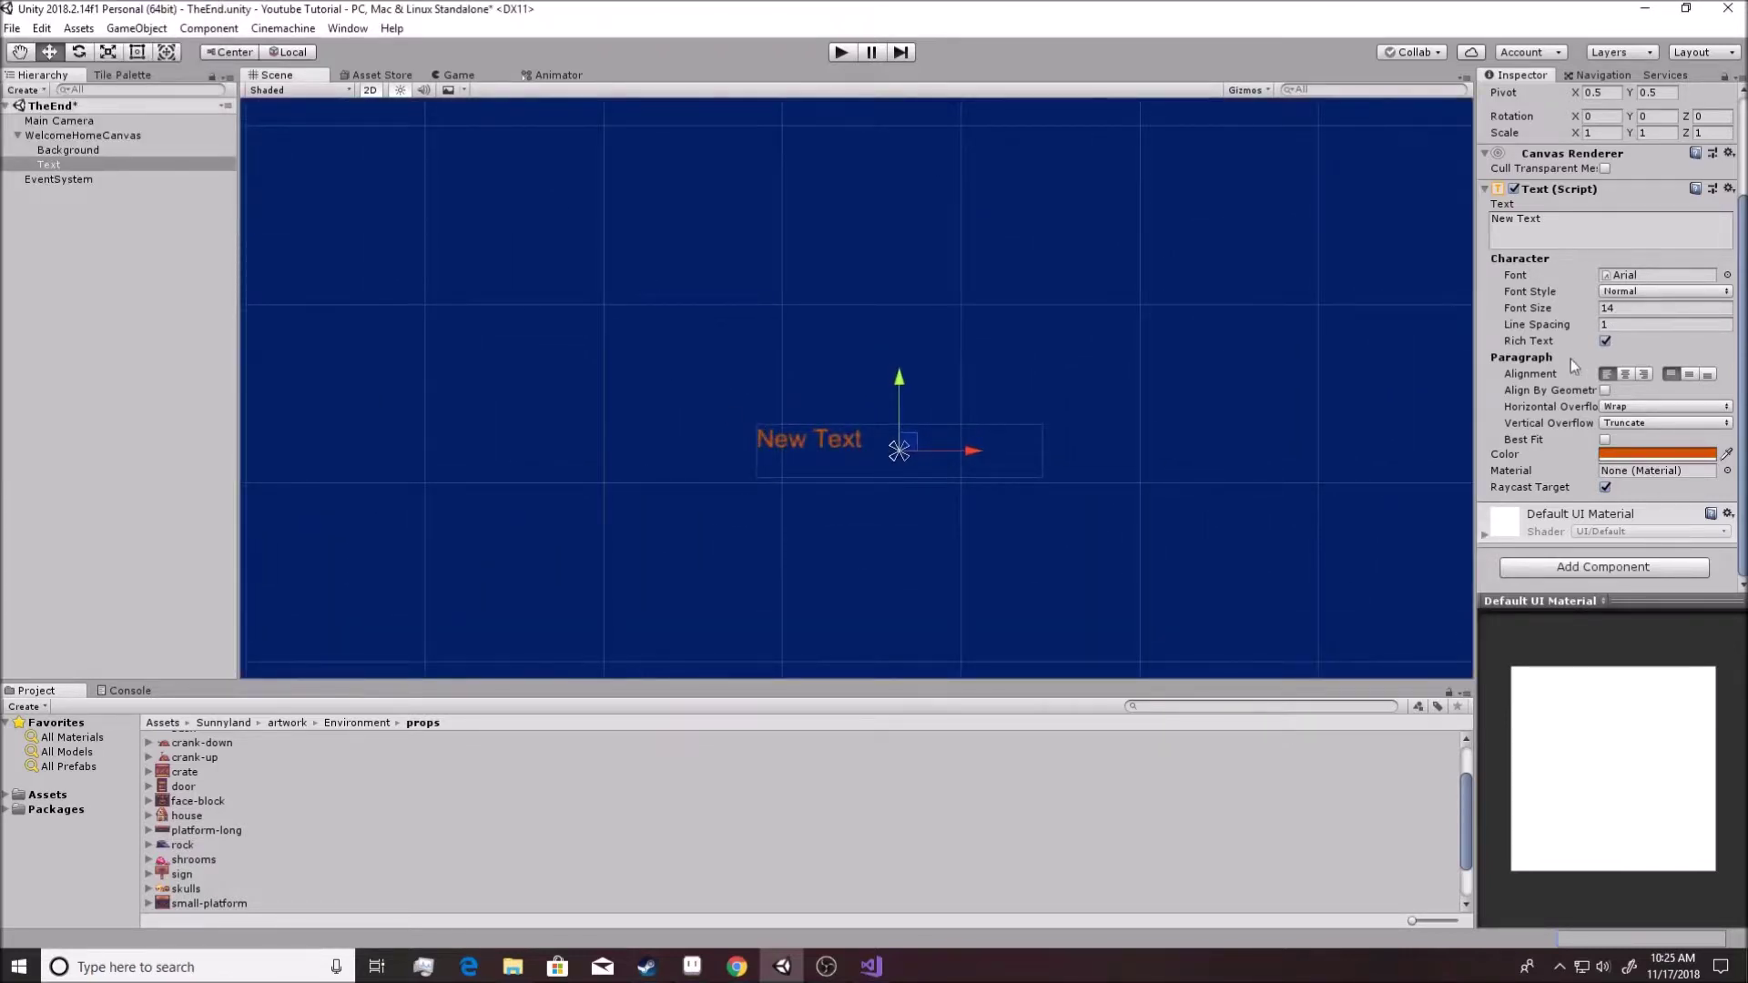
Enlarge the text's rectangle with the Rect tool and centre it on the canvas.
{"action": "left_click", "coordinate": [136, 51]}
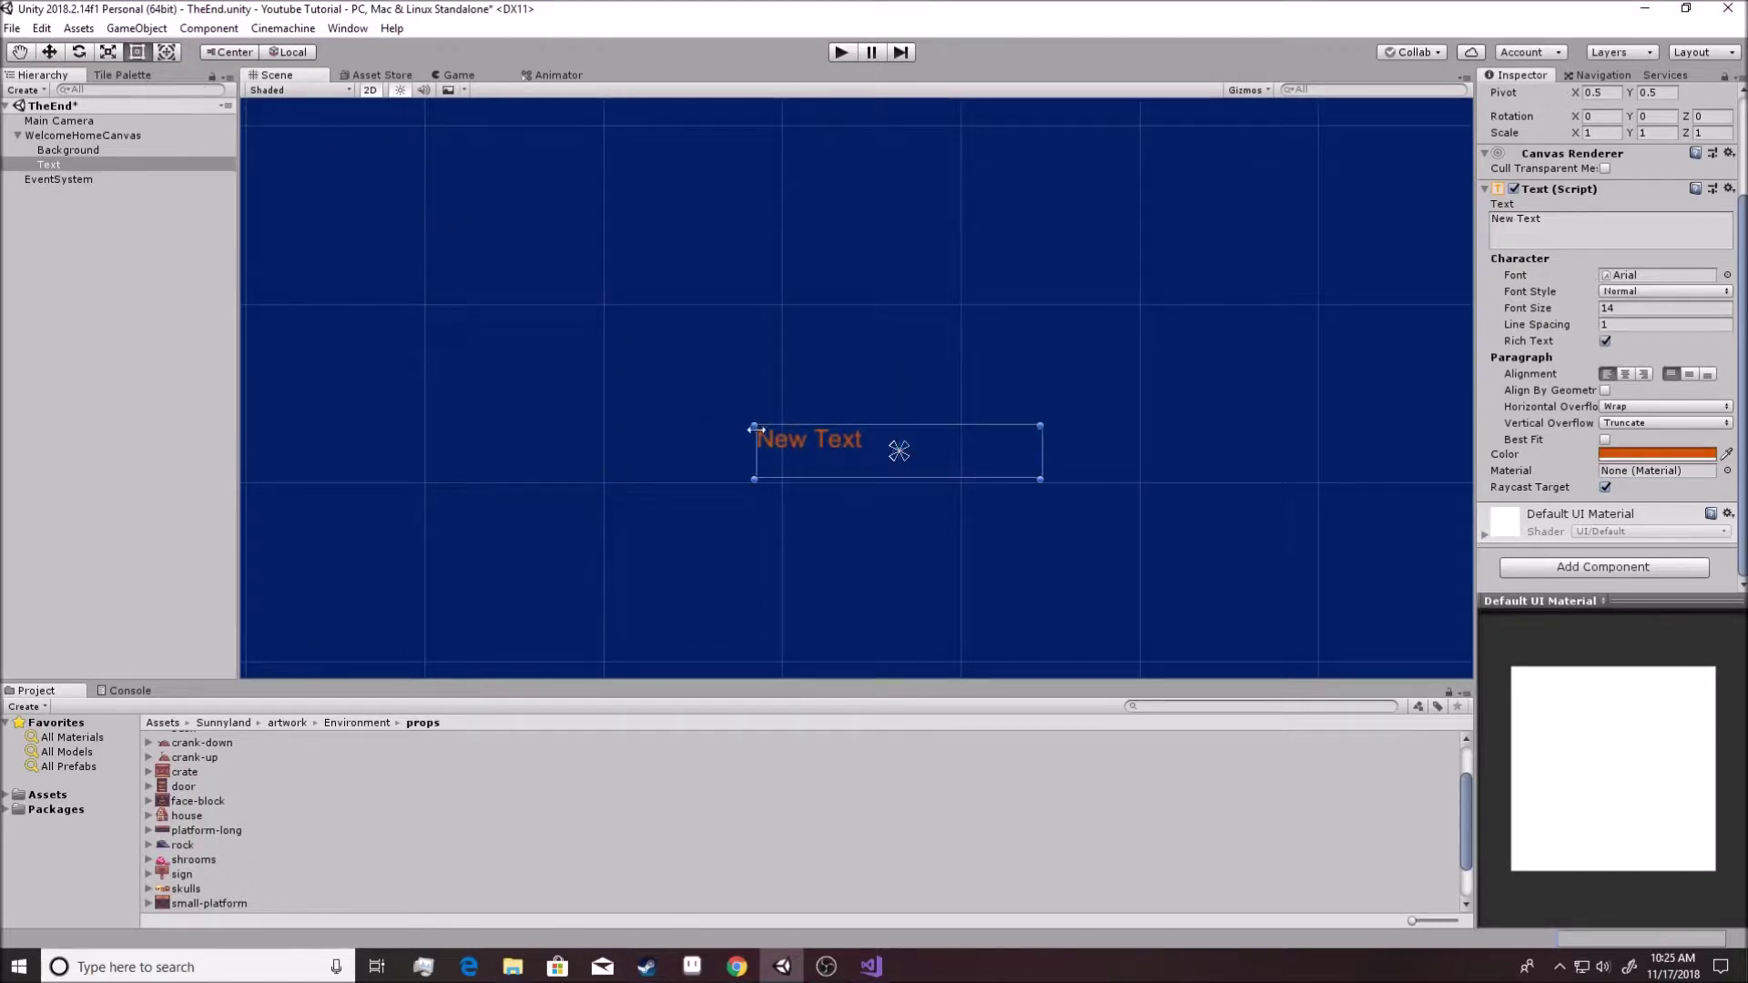
{"action": "left_click_drag", "start_coordinate": [755, 428], "coordinate": [343, 164]}
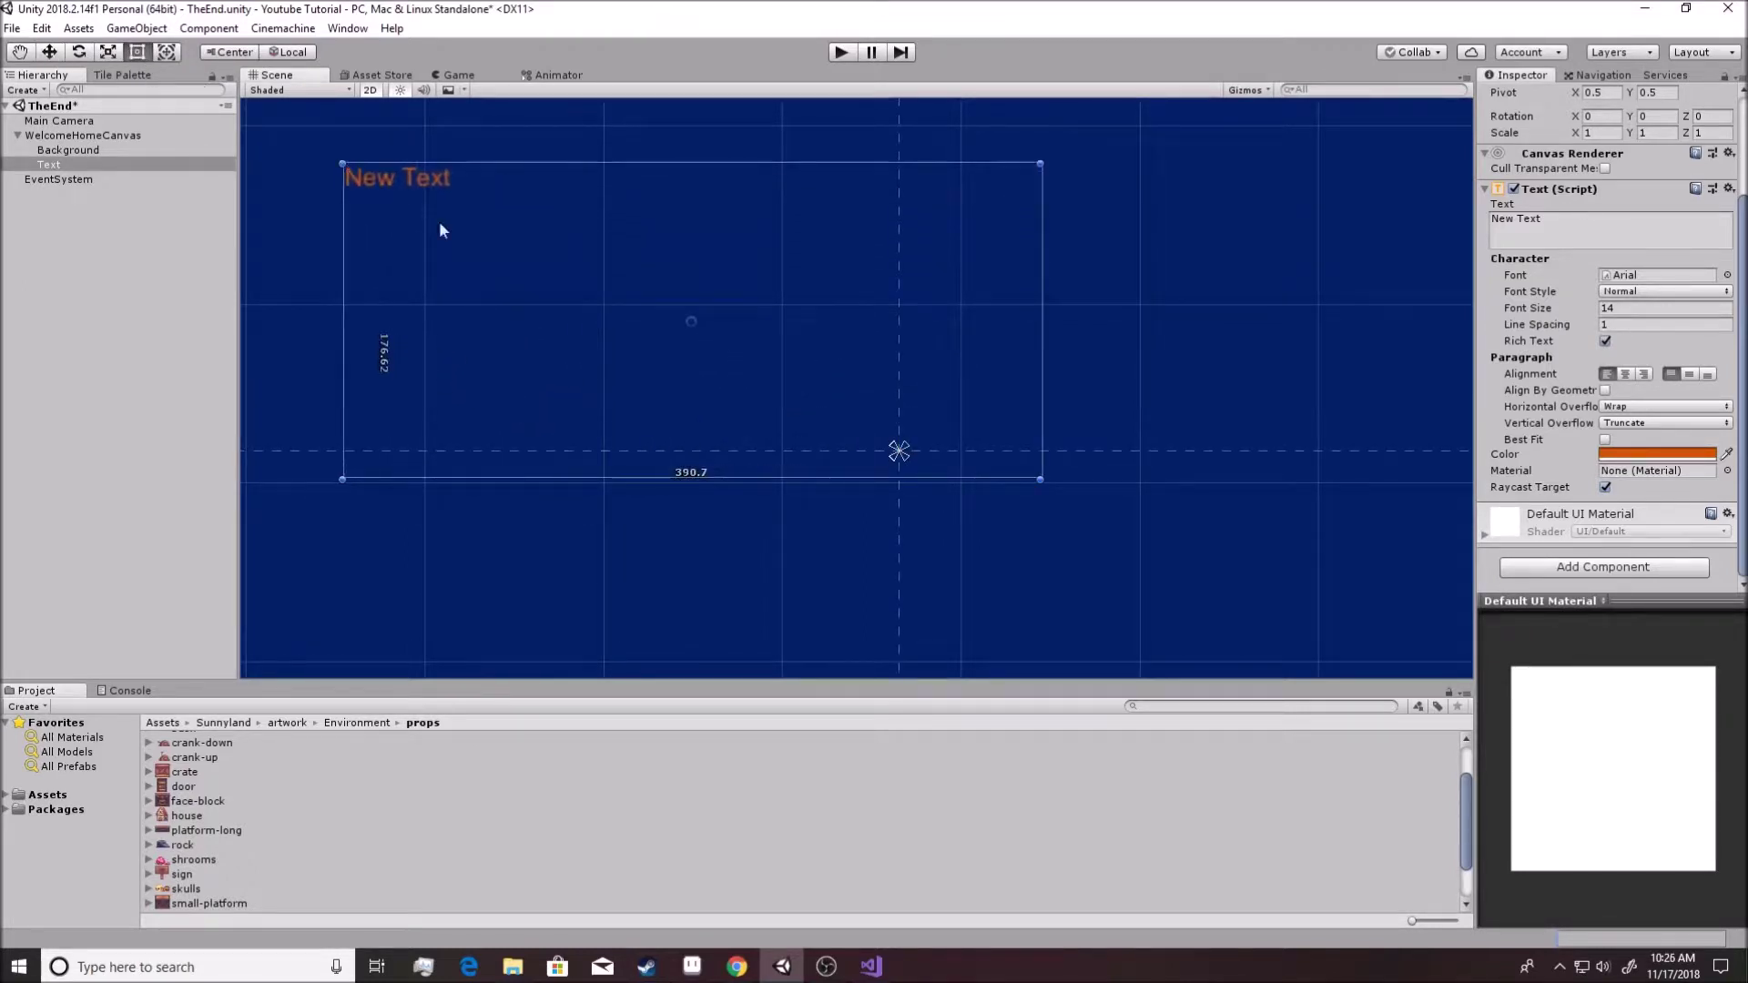
{"action": "scroll", "coordinate": [844, 455], "scroll_direction": "down", "scroll_amount": 6}
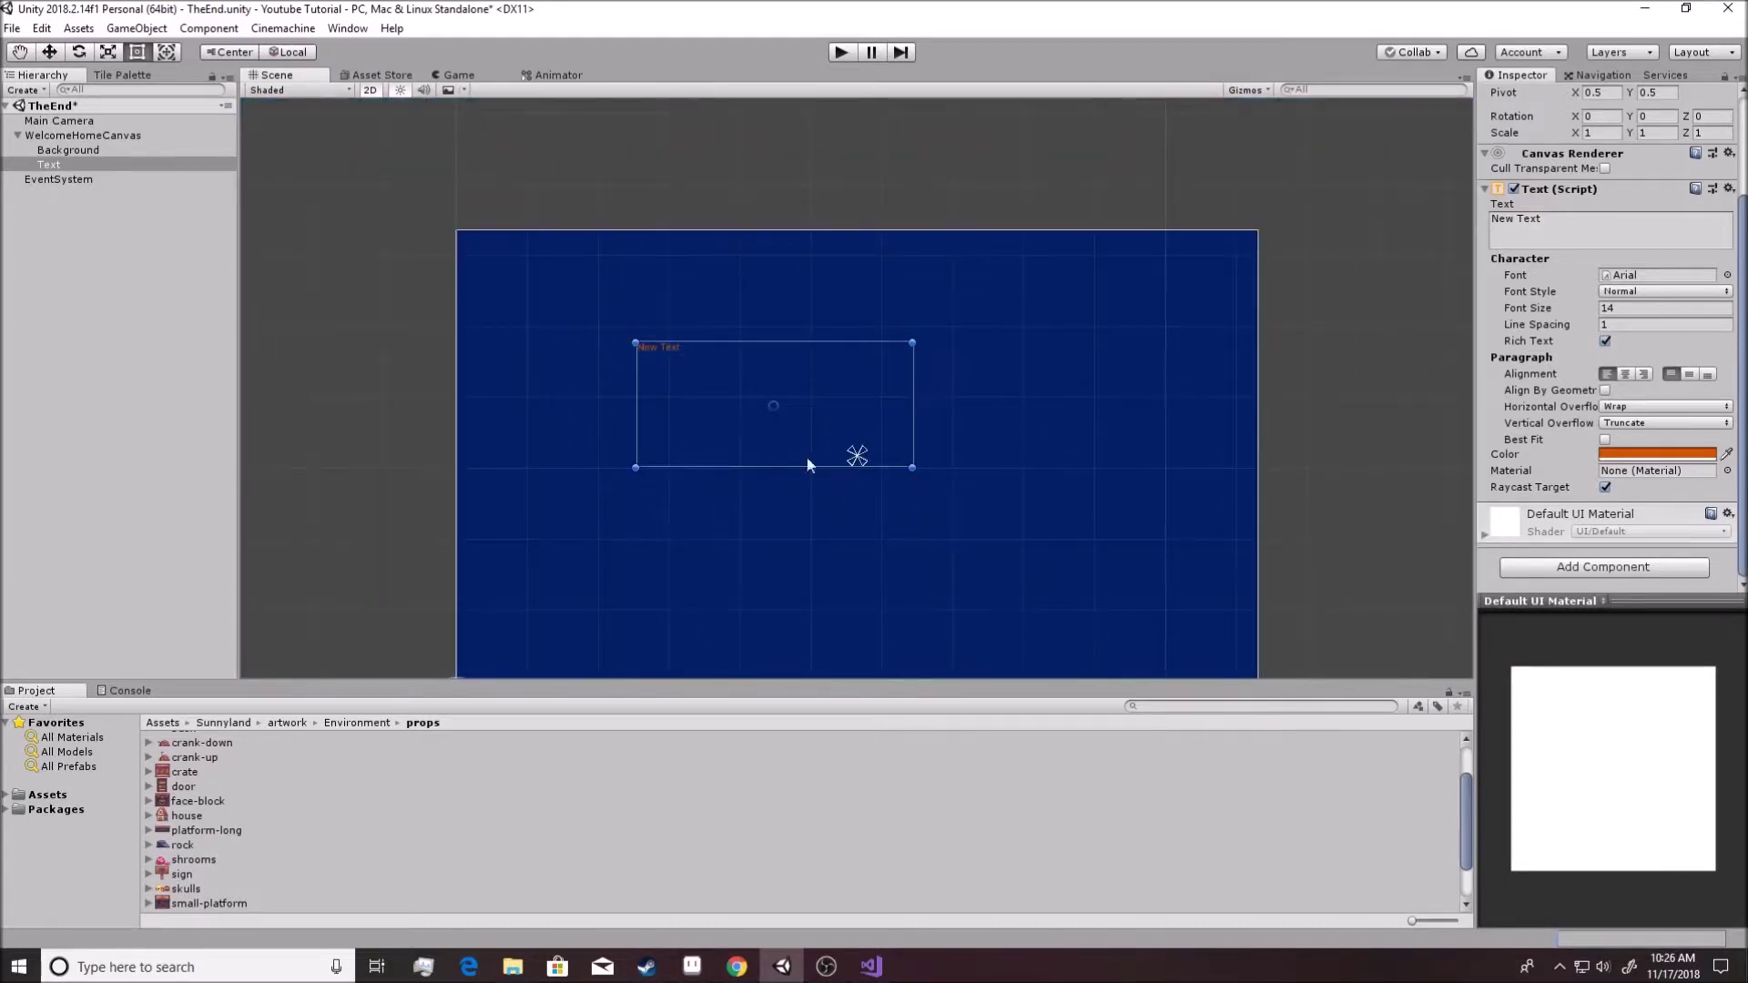
{"action": "left_click_drag", "start_coordinate": [914, 469], "coordinate": [985, 510]}
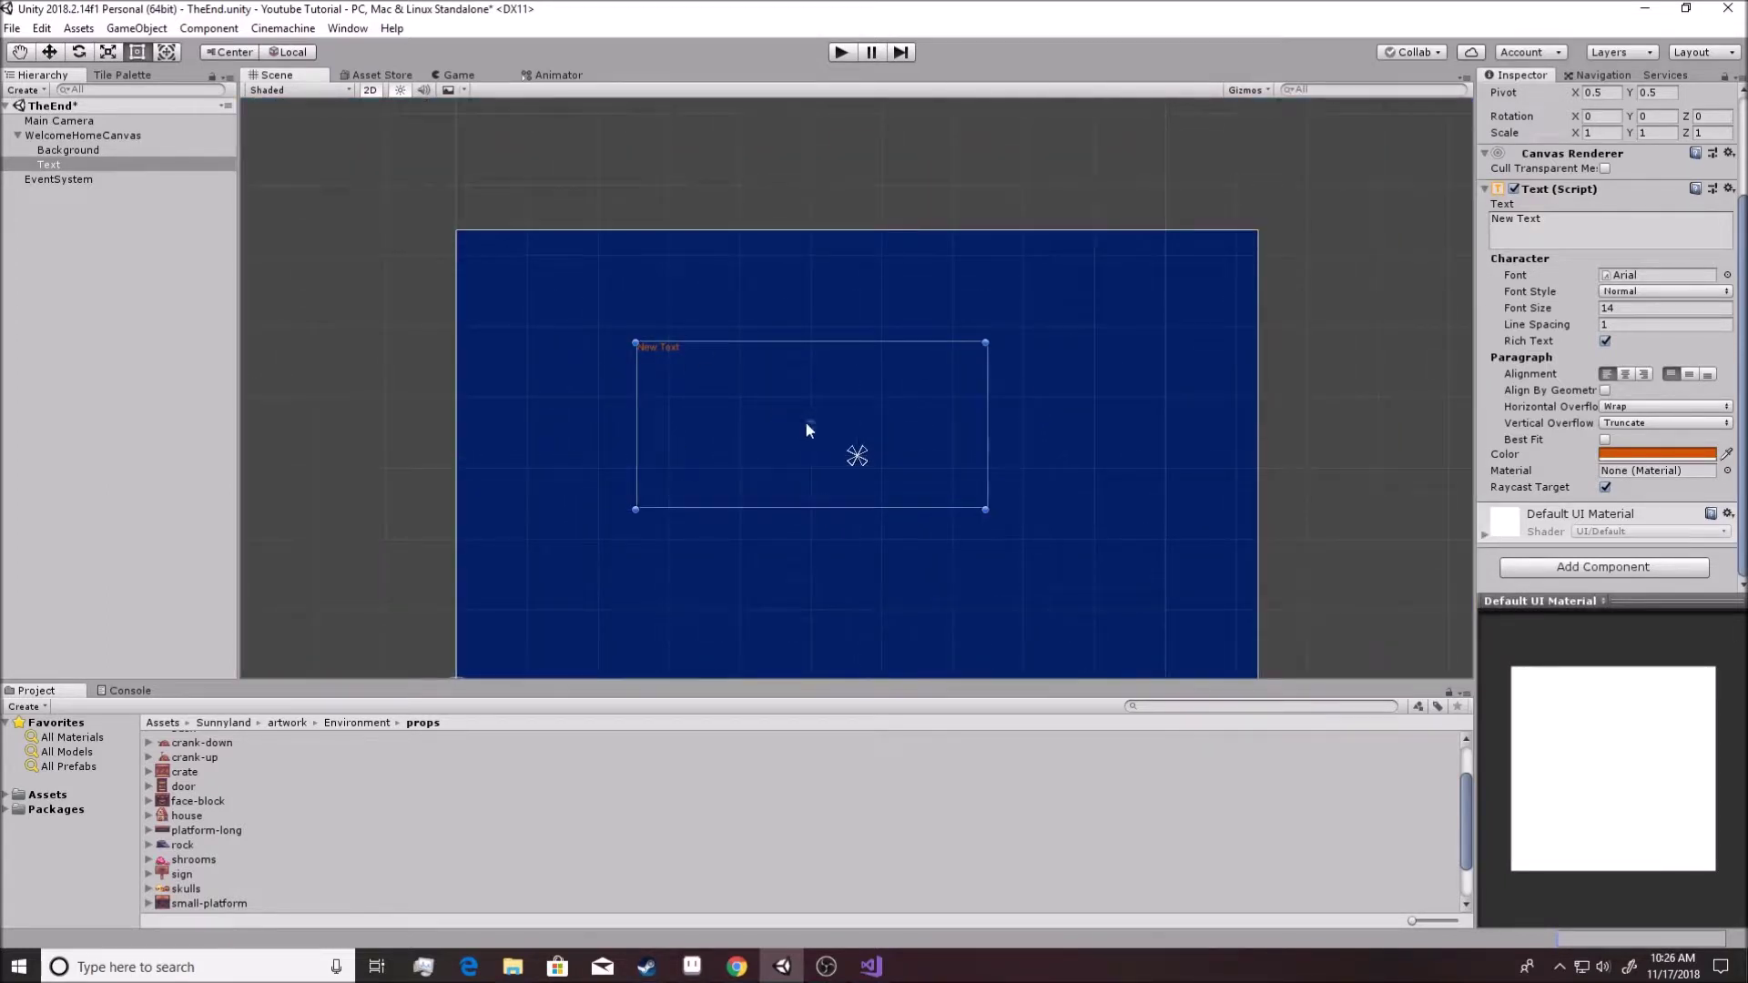
{"action": "left_click_drag", "start_coordinate": [806, 423], "coordinate": [867, 373]}
{"action": "scroll", "coordinate": [927, 521], "scroll_direction": "down", "scroll_amount": 3}
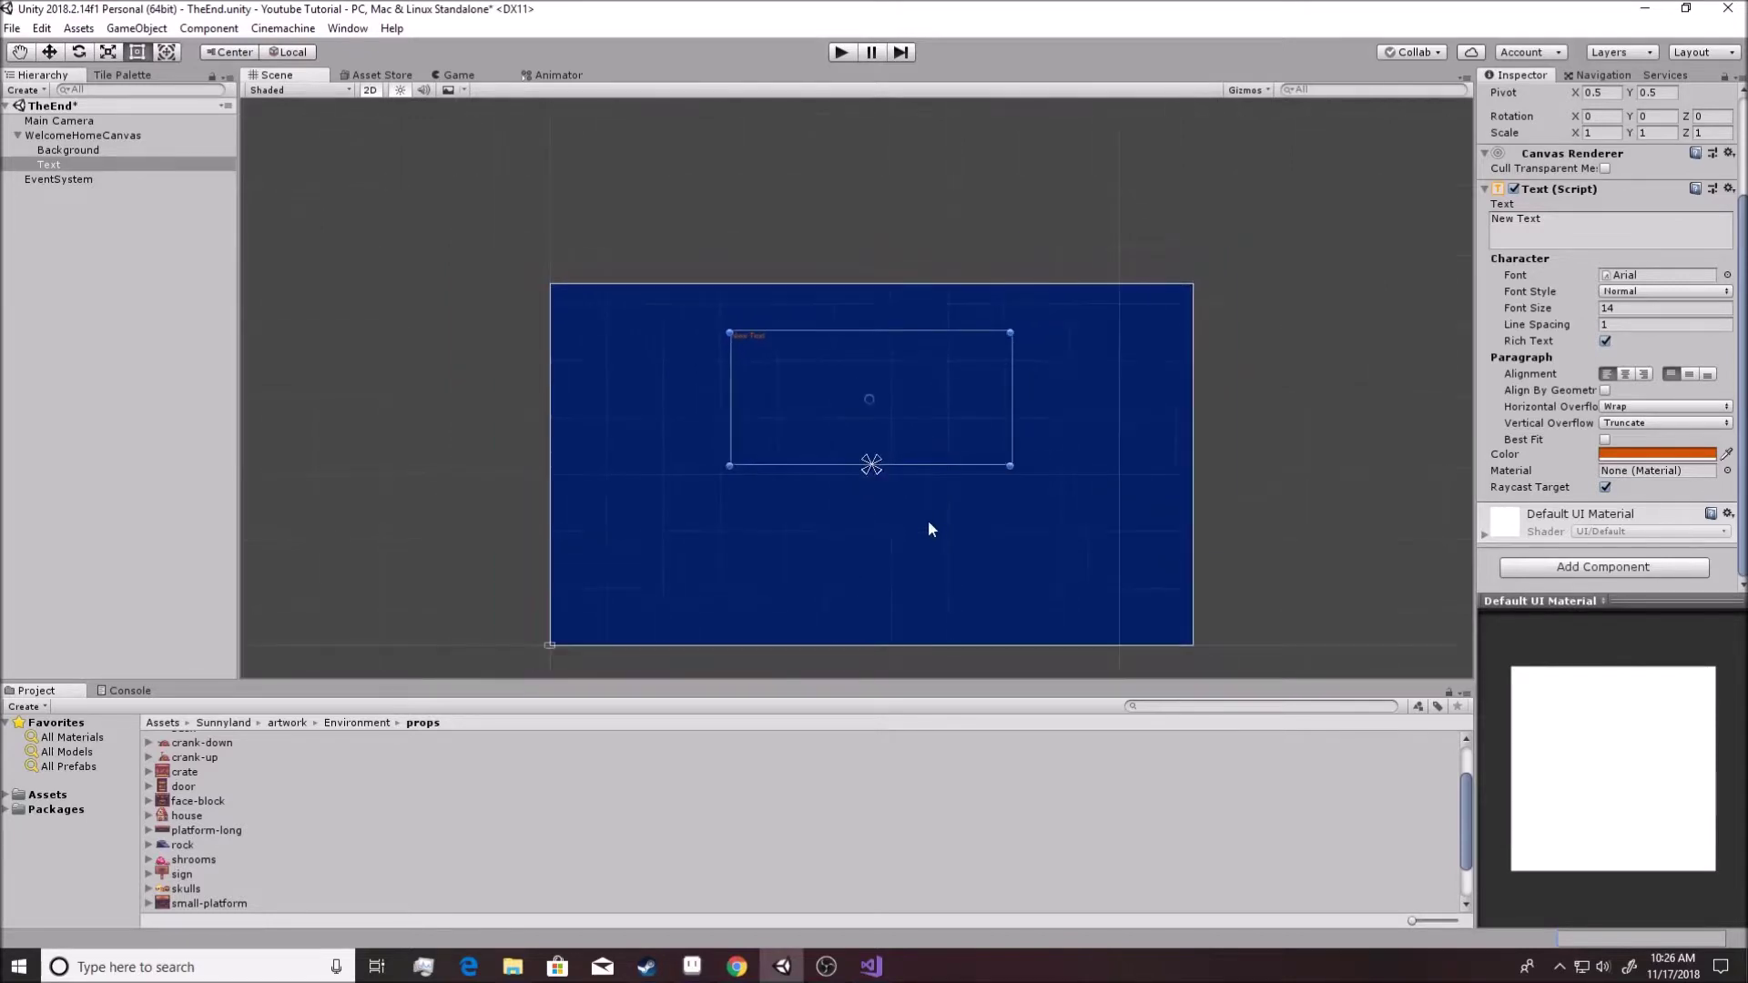
Centre-align the text, set font size 95, and change its content to 'Welcome'.
{"action": "left_click", "coordinate": [1626, 374]}
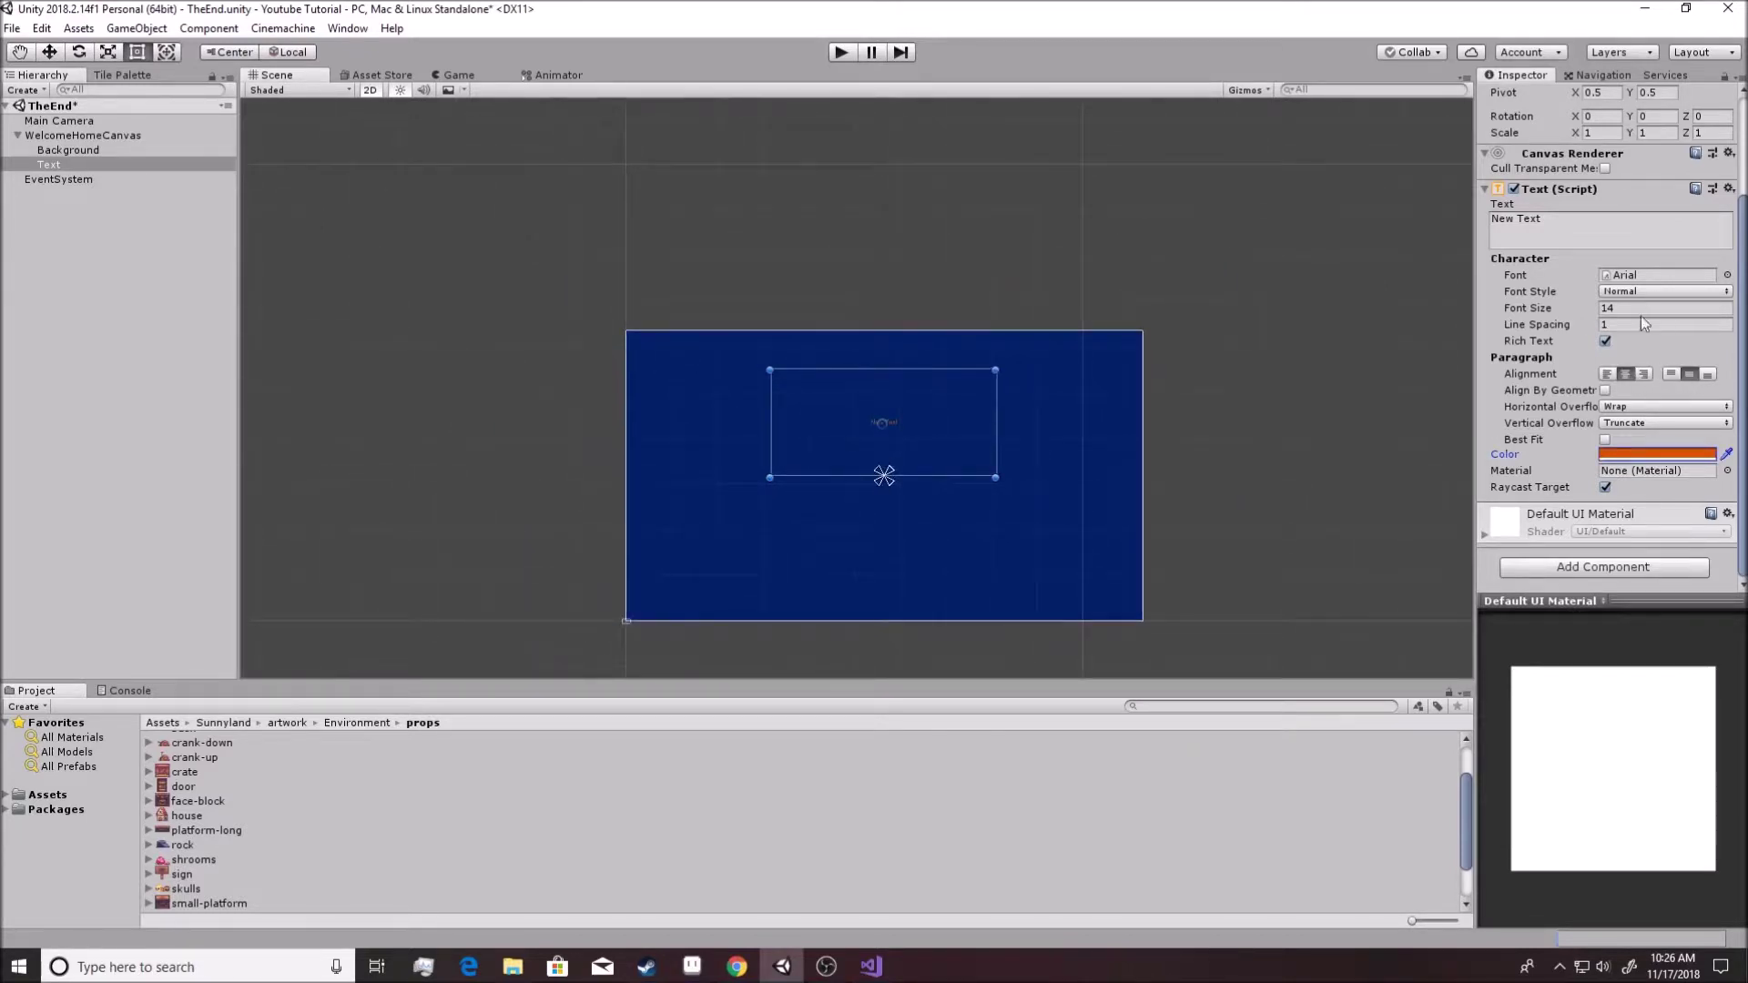
{"action": "left_click_drag", "start_coordinate": [1539, 315], "coordinate": [1615, 314]}
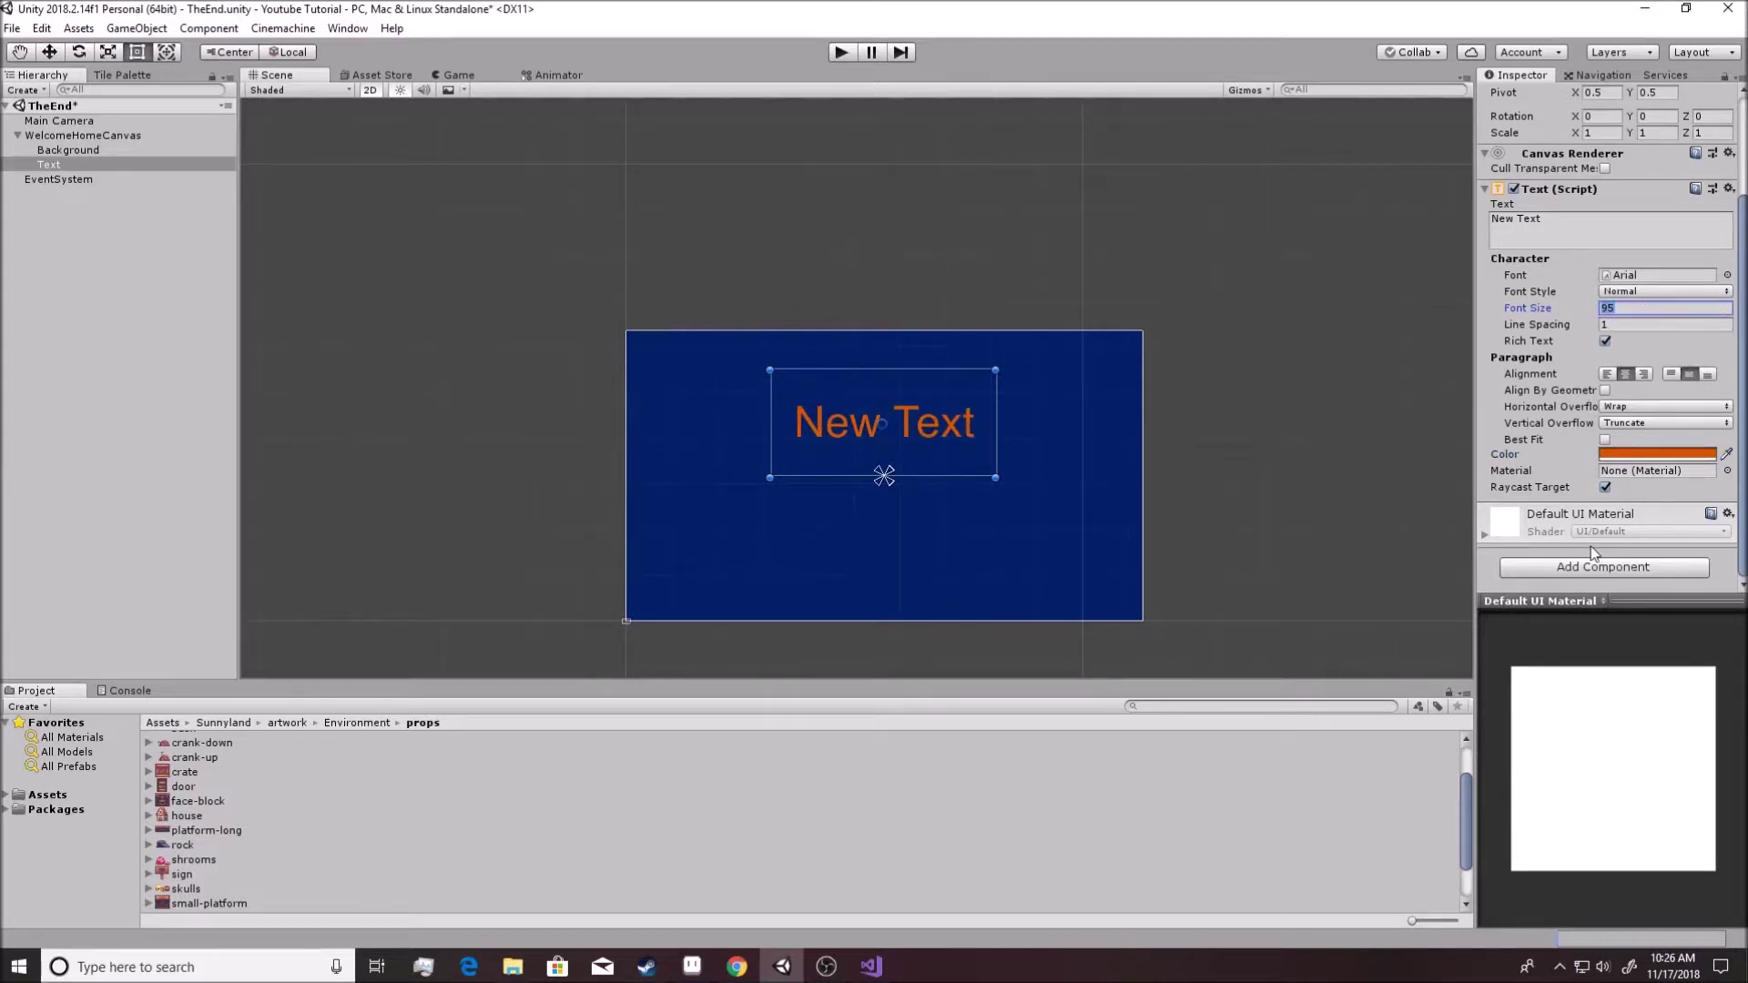
{"action": "left_click", "coordinate": [1581, 219]}
{"action": "type", "text": "W"}
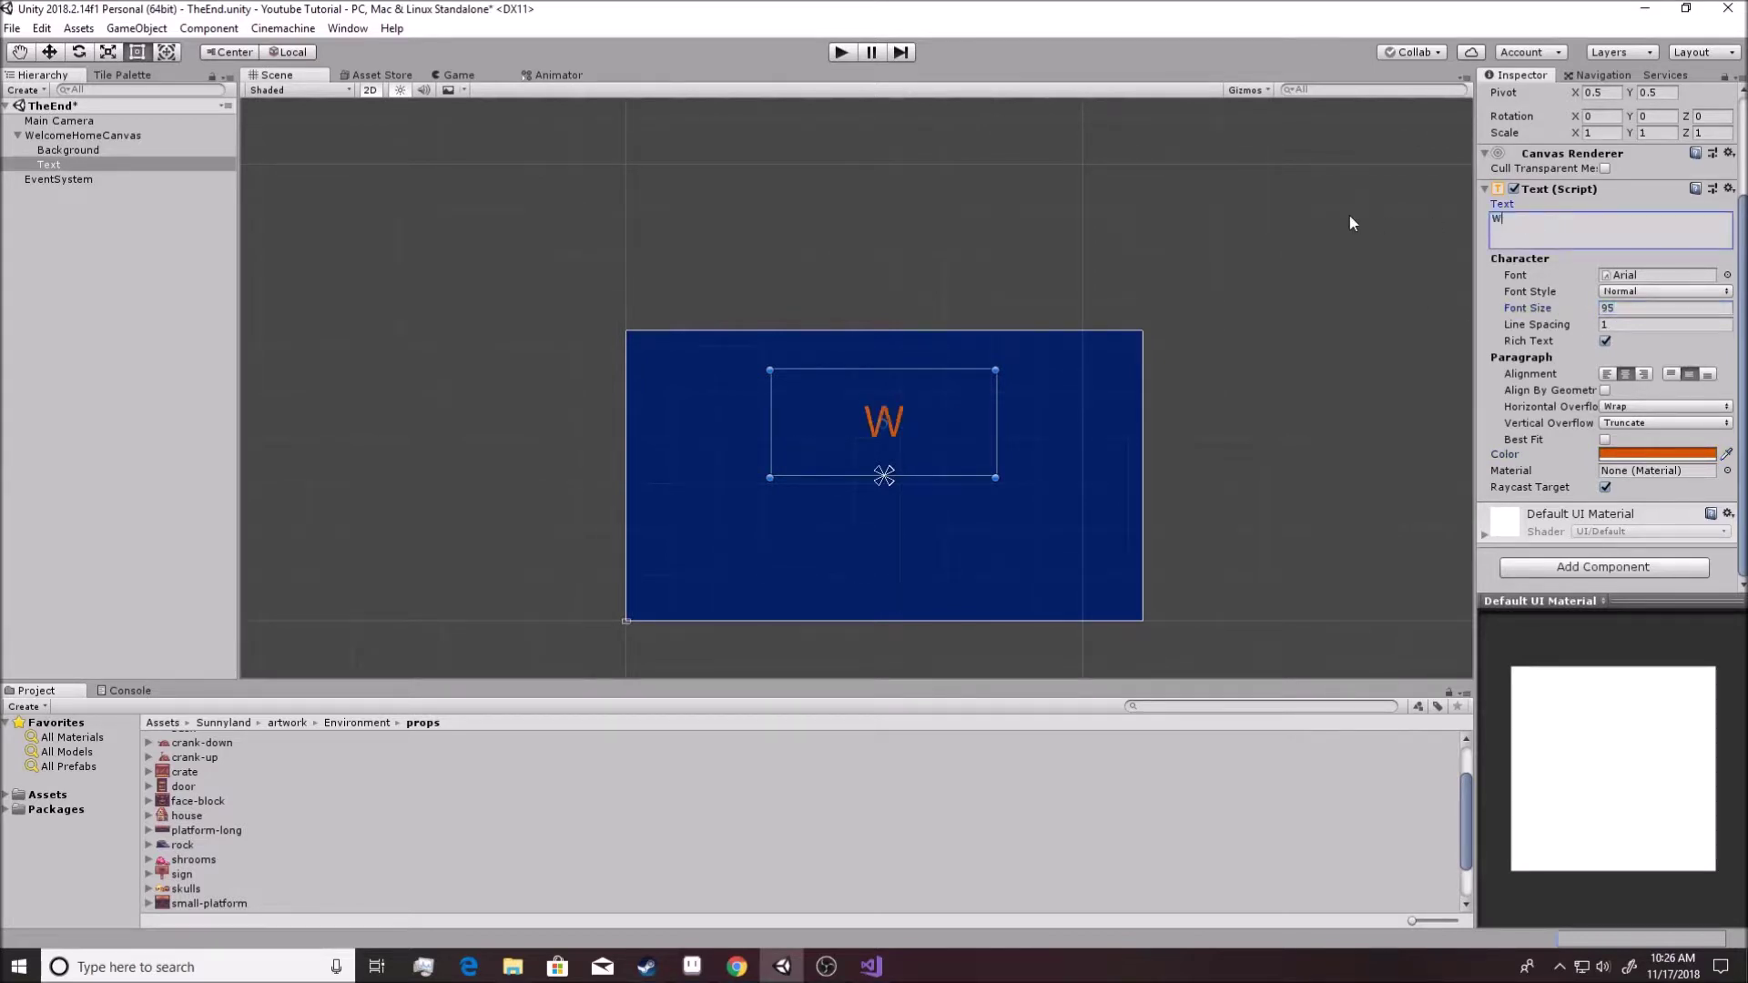
{"action": "type", "text": "elcom"}
{"action": "key", "text": "BackSpace"}
{"action": "key", "text": "BackSpace"}
{"action": "key", "text": "BackSpace"}
{"action": "type", "text": "lcome"}
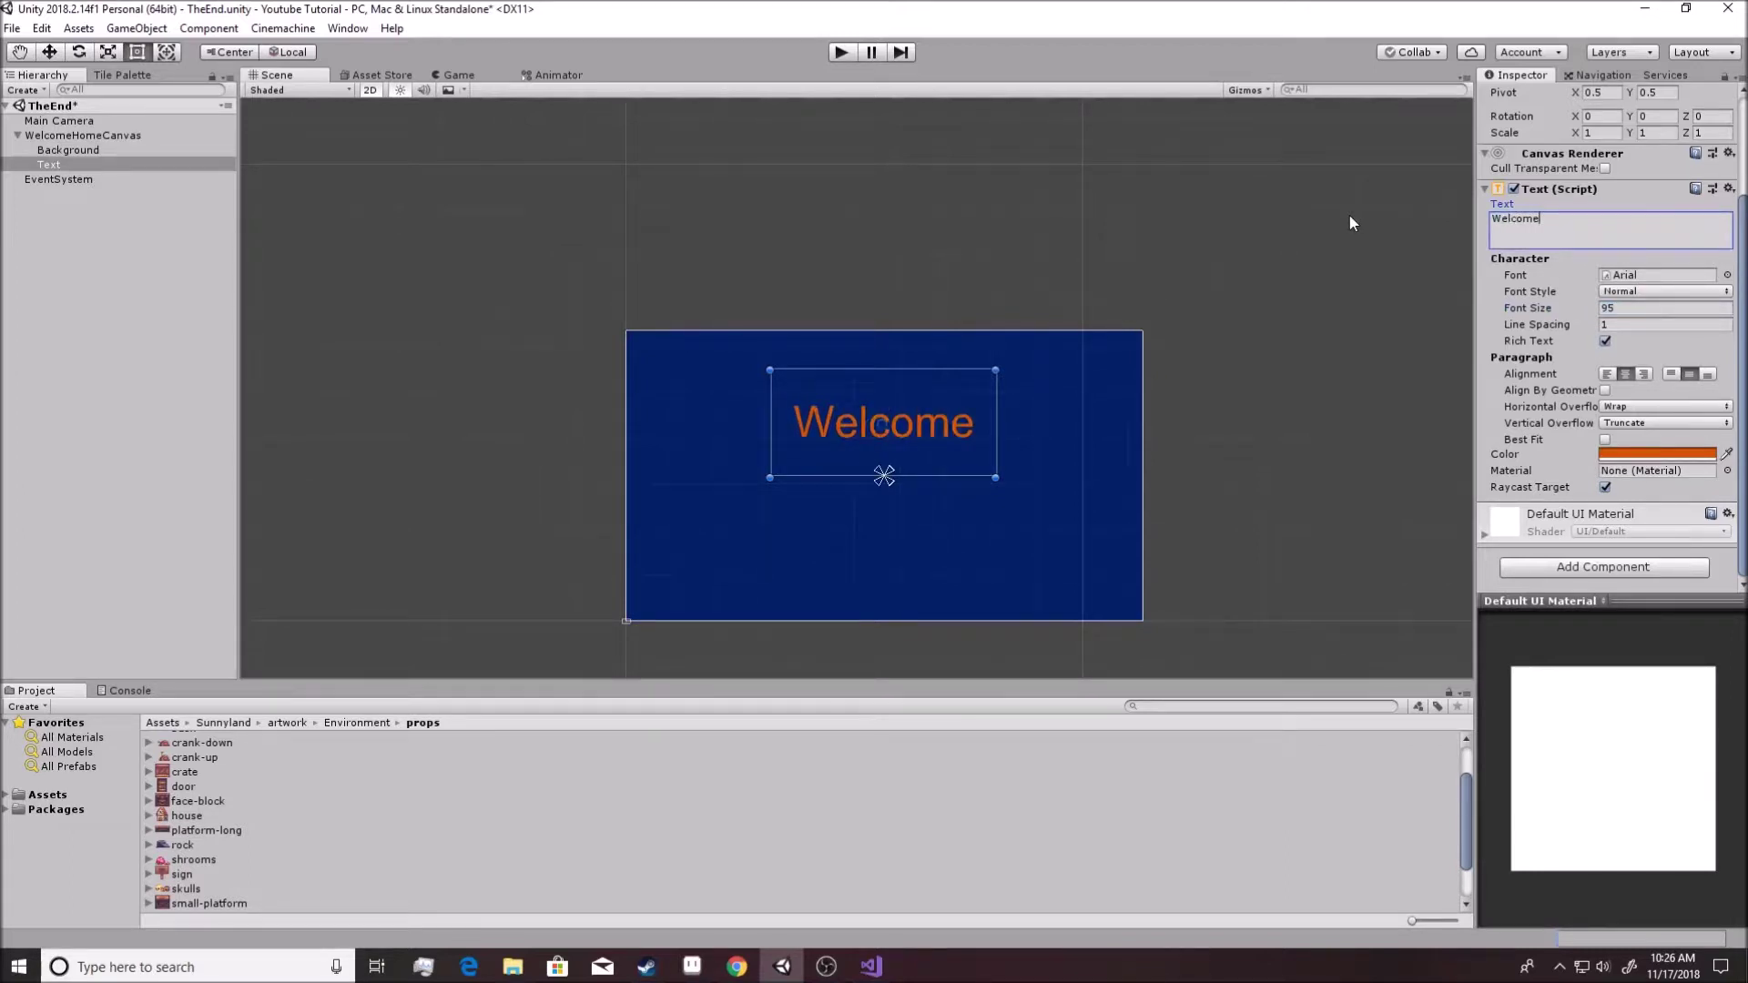
{"action": "left_click", "coordinate": [1266, 439]}
{"action": "left_click", "coordinate": [898, 435]}
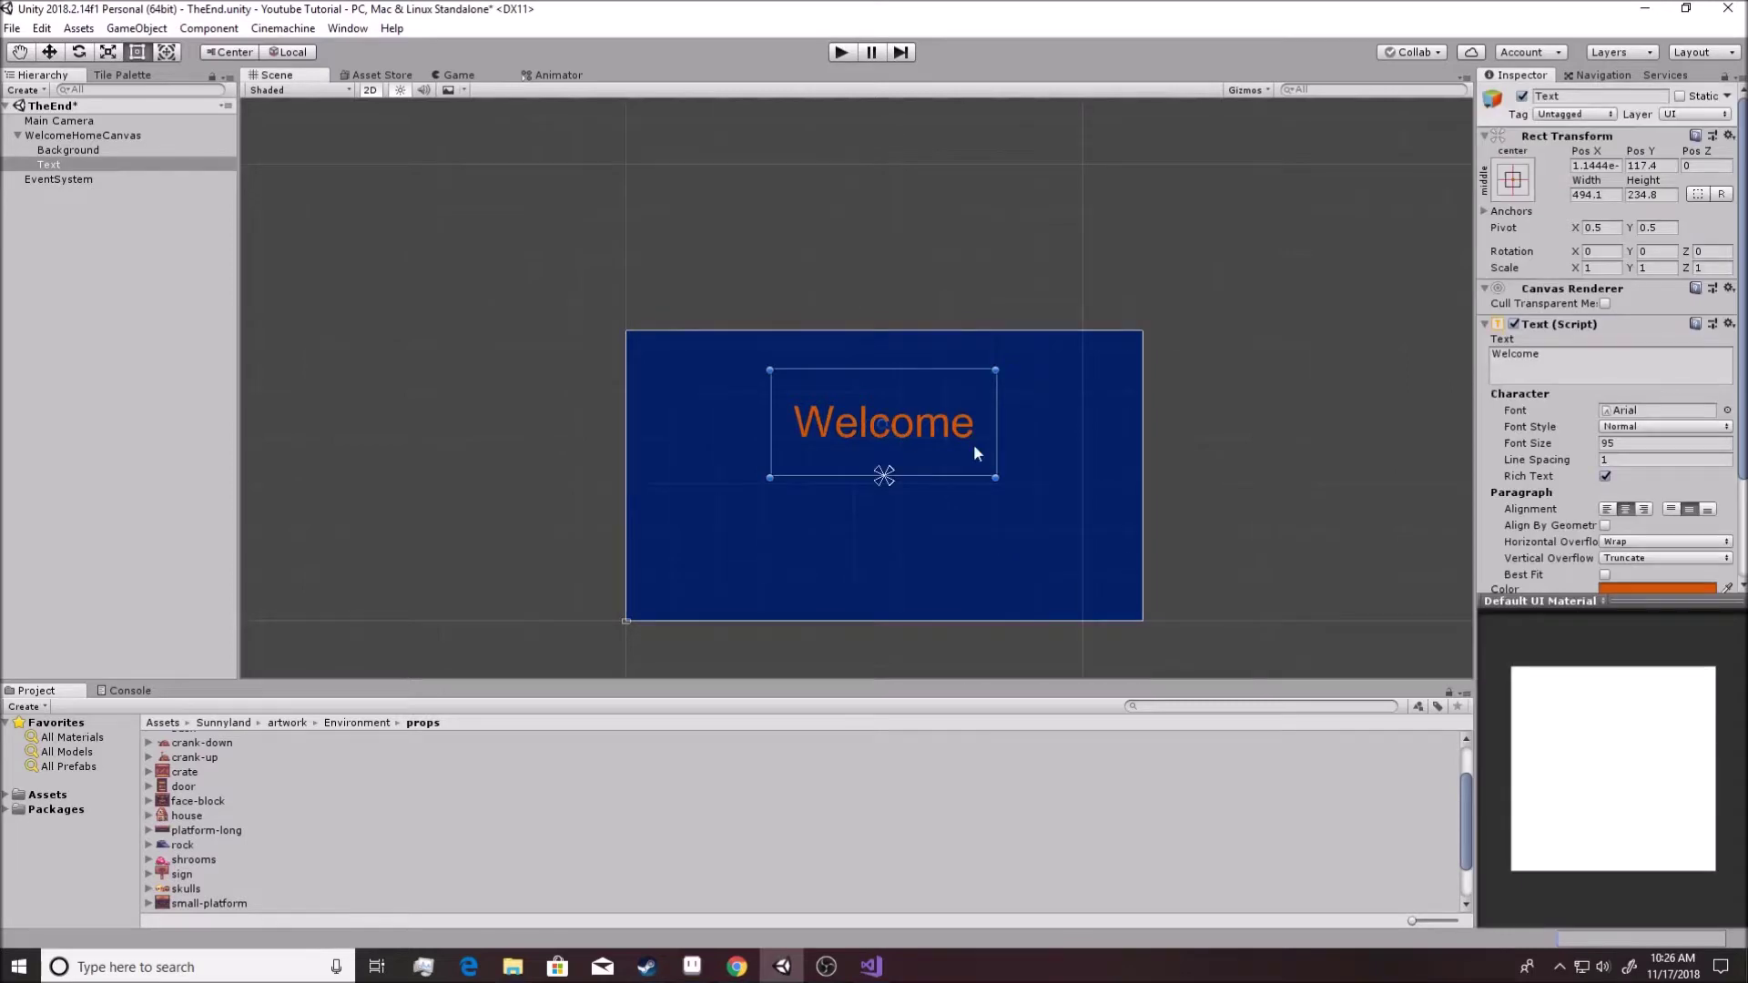
Duplicate the Welcome text, change the copy to 'Home', and place it directly beneath.
{"action": "key", "text": "ctrl+d"}
{"action": "left_click_drag", "start_coordinate": [920, 425], "coordinate": [926, 497]}
{"action": "left_click", "coordinate": [1548, 362]}
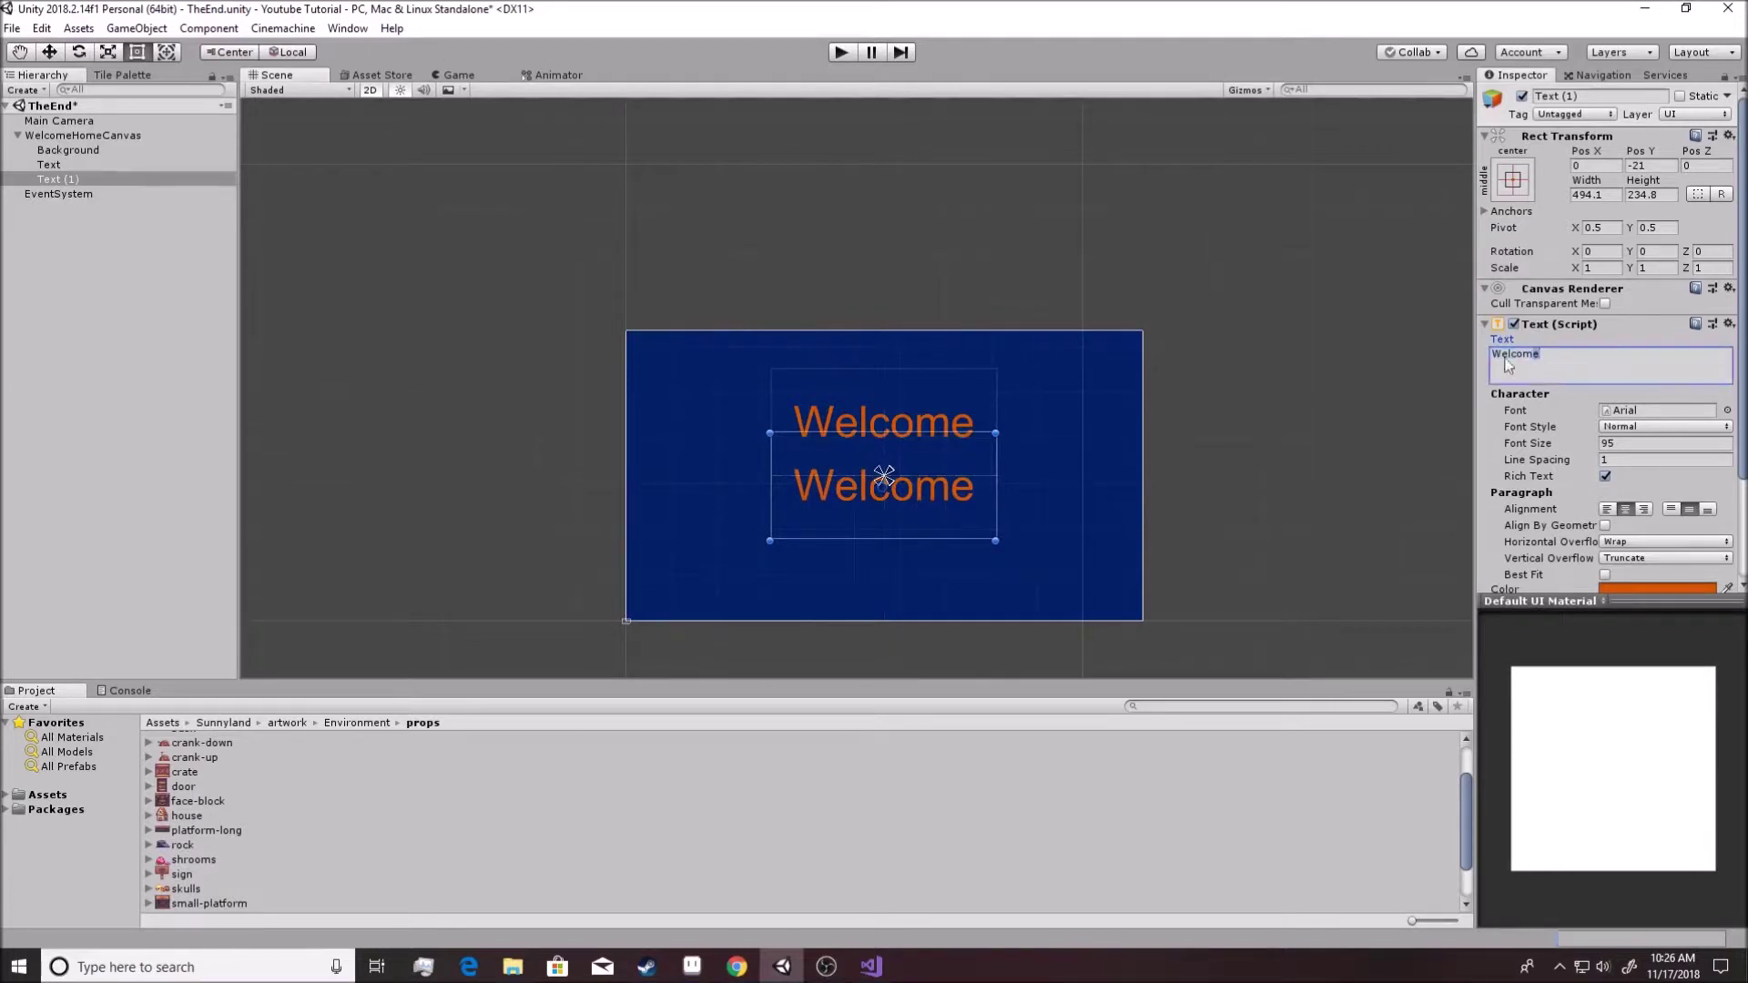
{"action": "double_click", "coordinate": [1548, 361]}
{"action": "type", "text": "Home"}
{"action": "left_click", "coordinate": [1261, 410]}
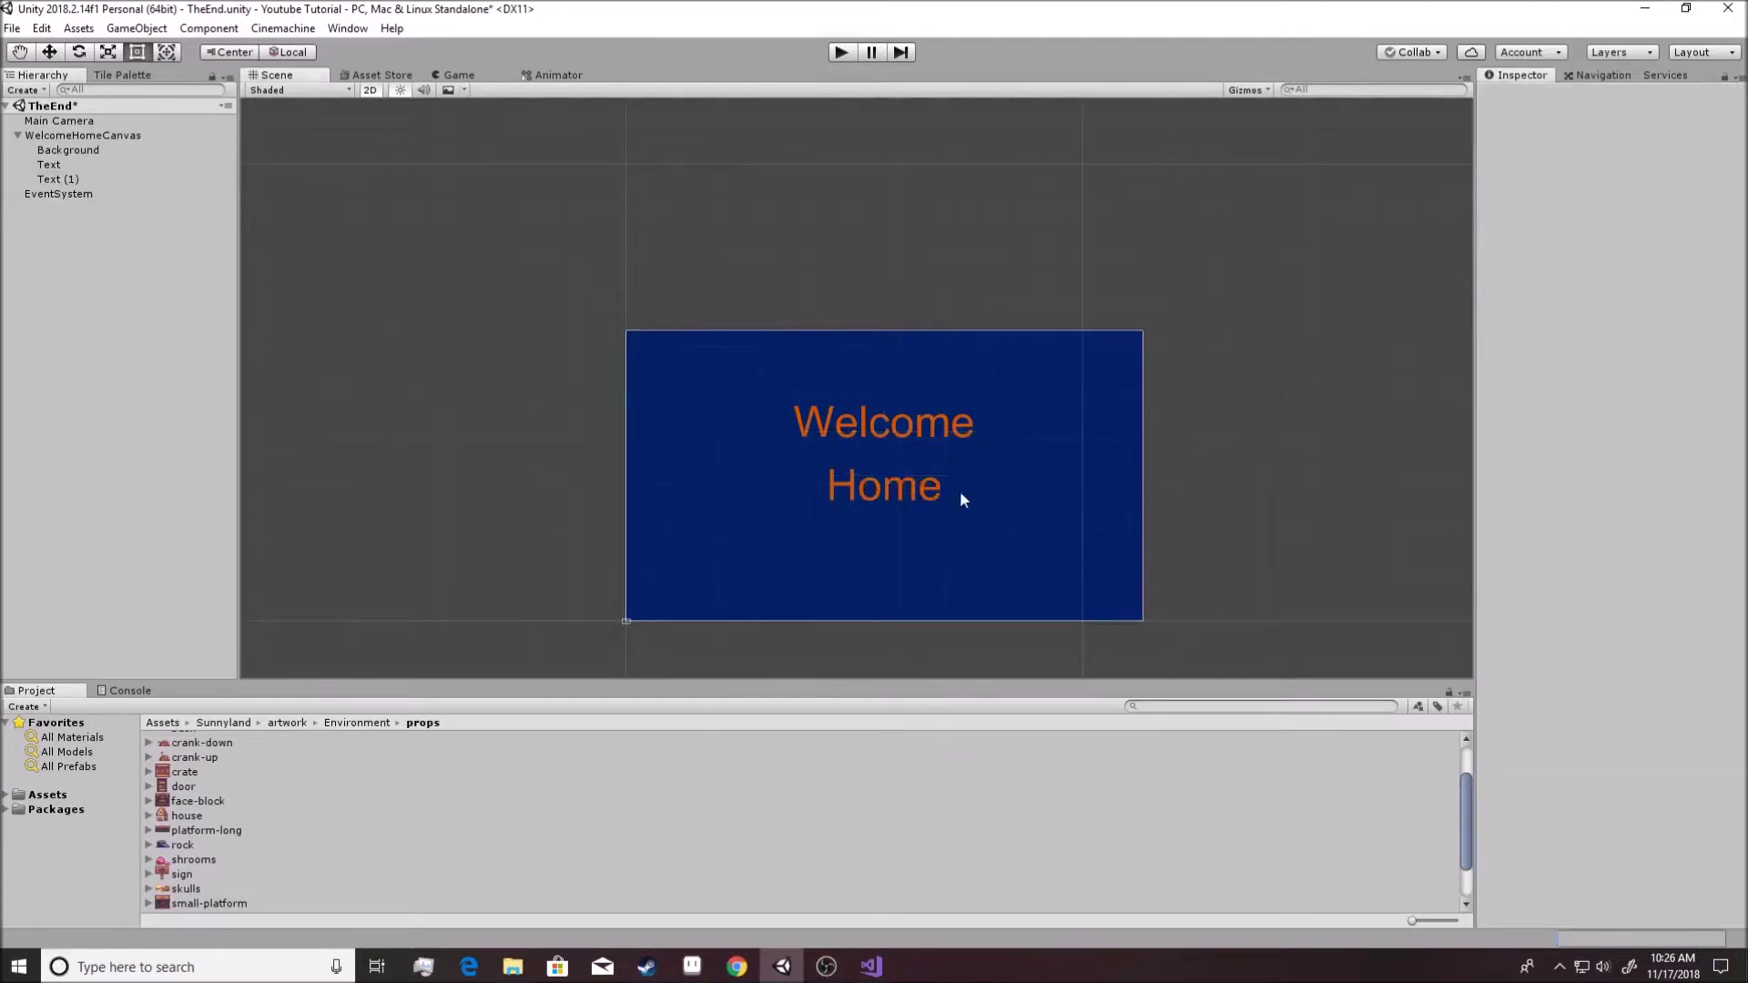
{"action": "left_click", "coordinate": [890, 484]}
{"action": "left_click_drag", "start_coordinate": [890, 484], "coordinate": [899, 461]}
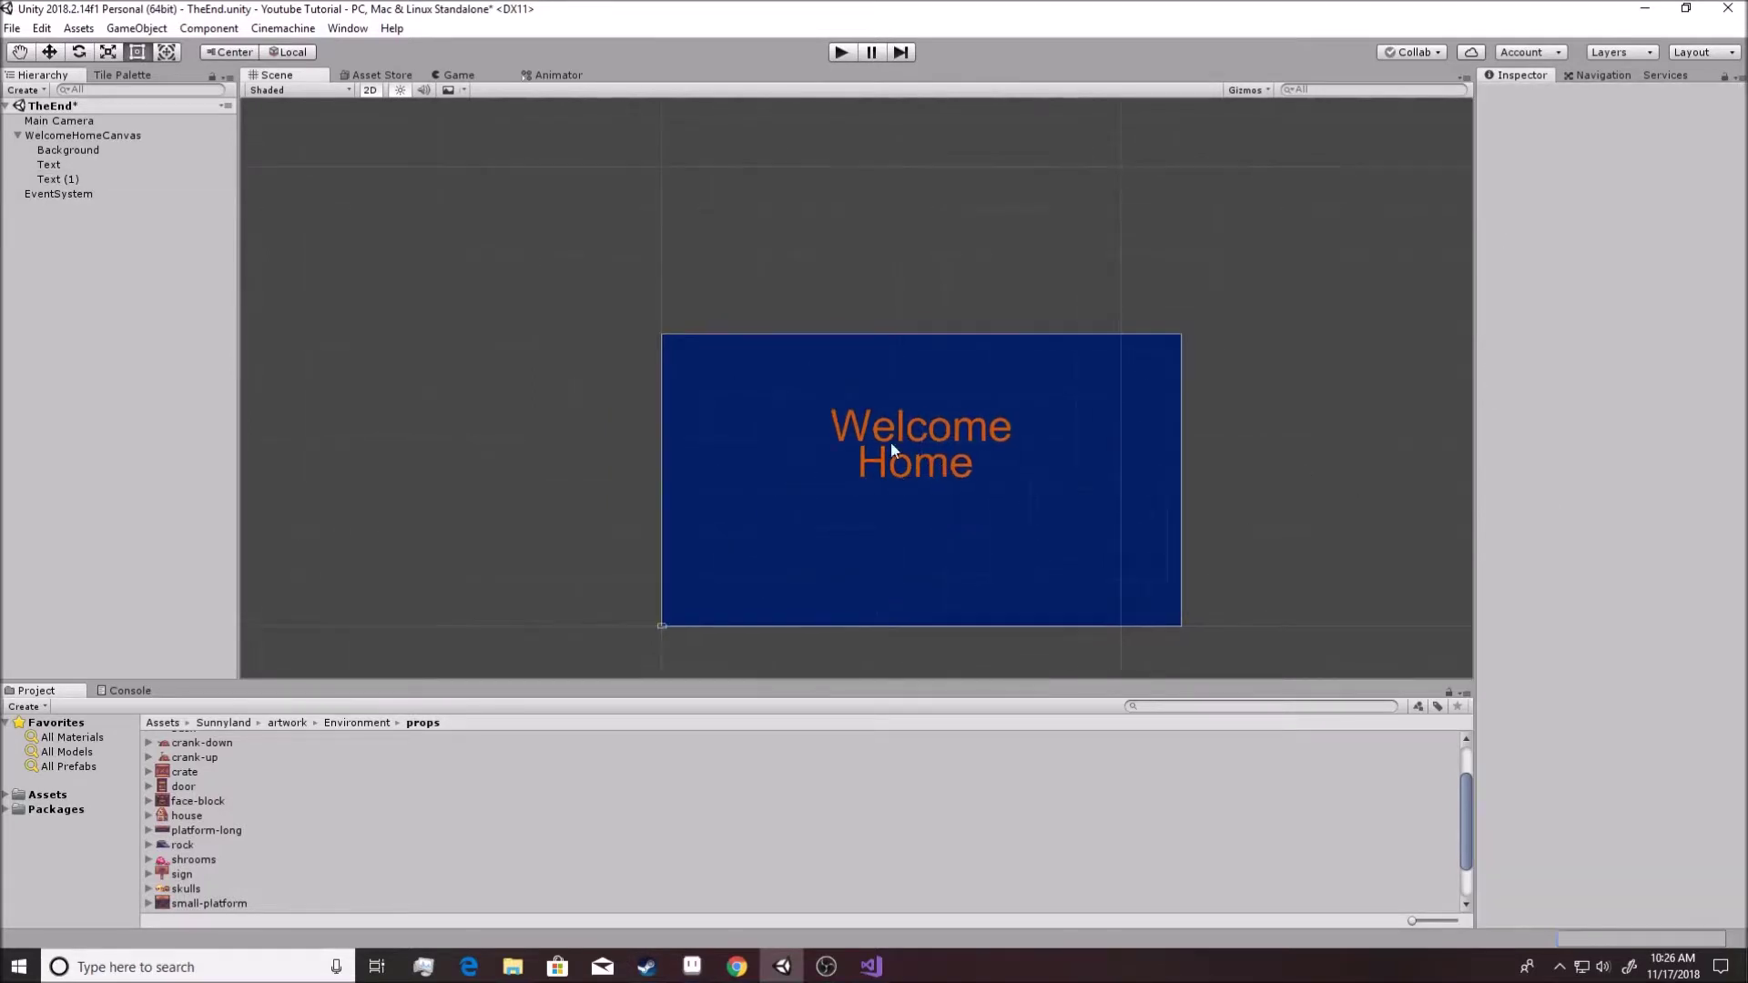
{"action": "left_click", "coordinate": [890, 446]}
Open the artwork folder in the Project panel's assets.
{"action": "left_click", "coordinate": [7, 796]}
{"action": "scroll", "coordinate": [61, 856], "scroll_direction": "down", "scroll_amount": 5}
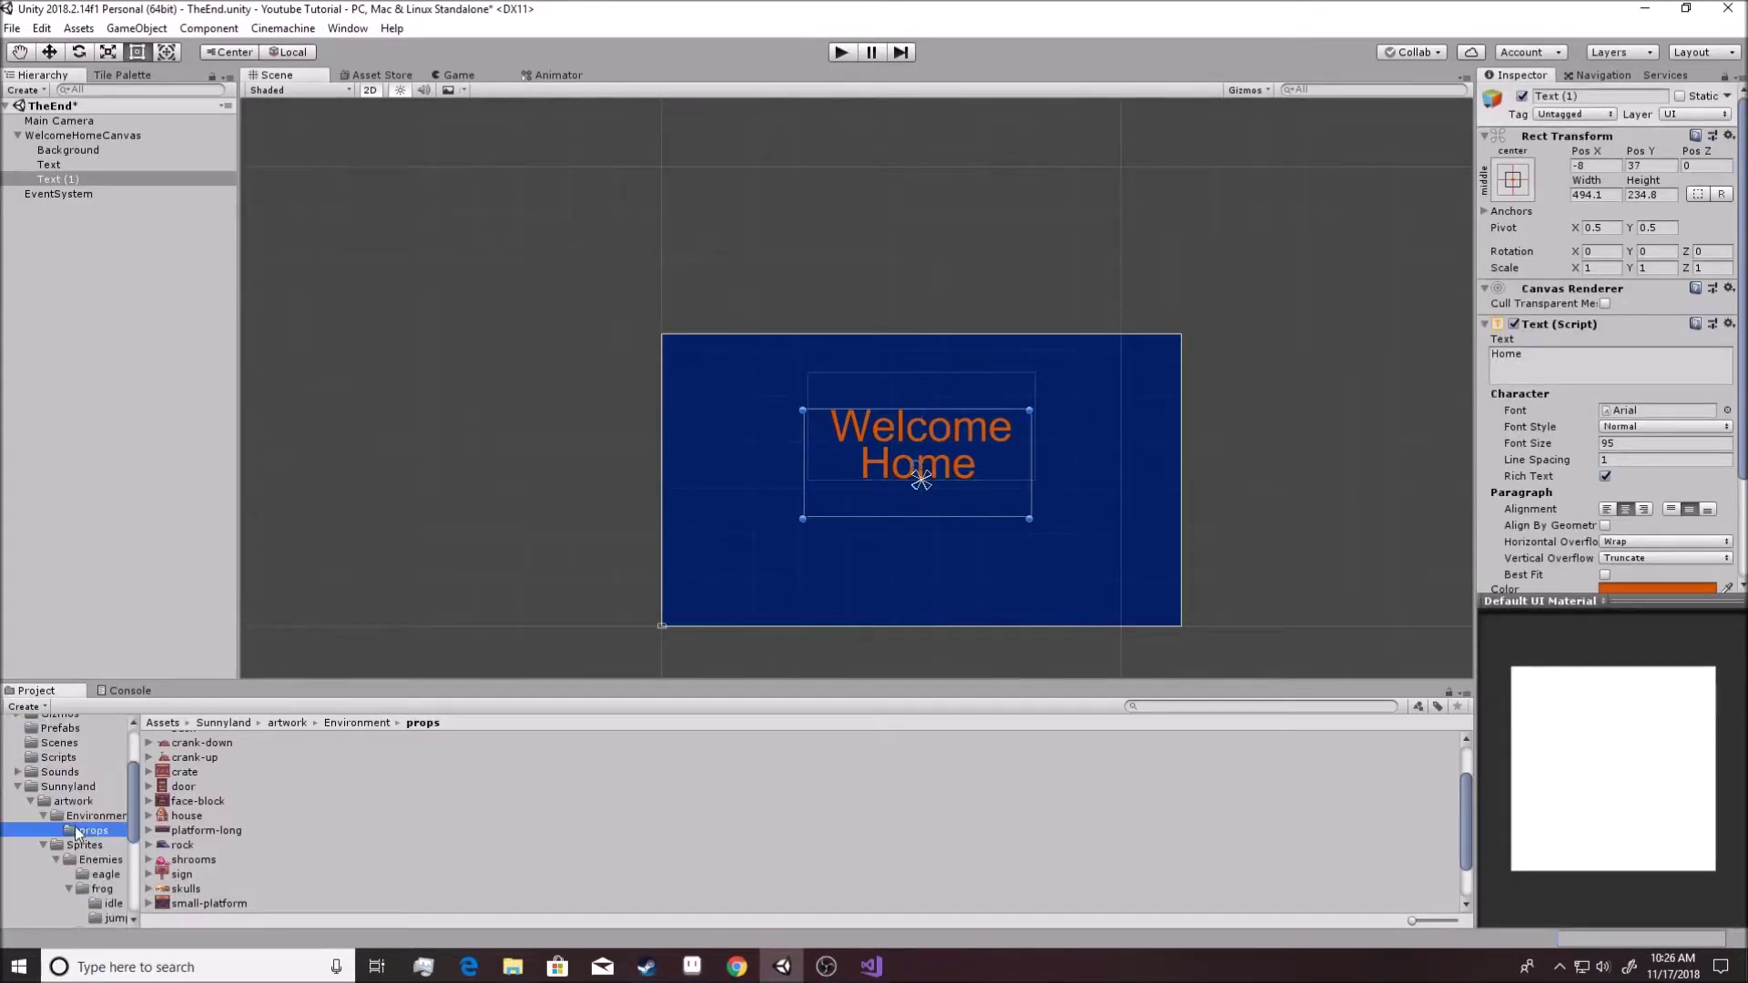
{"action": "scroll", "coordinate": [81, 836], "scroll_direction": "up", "scroll_amount": 5}
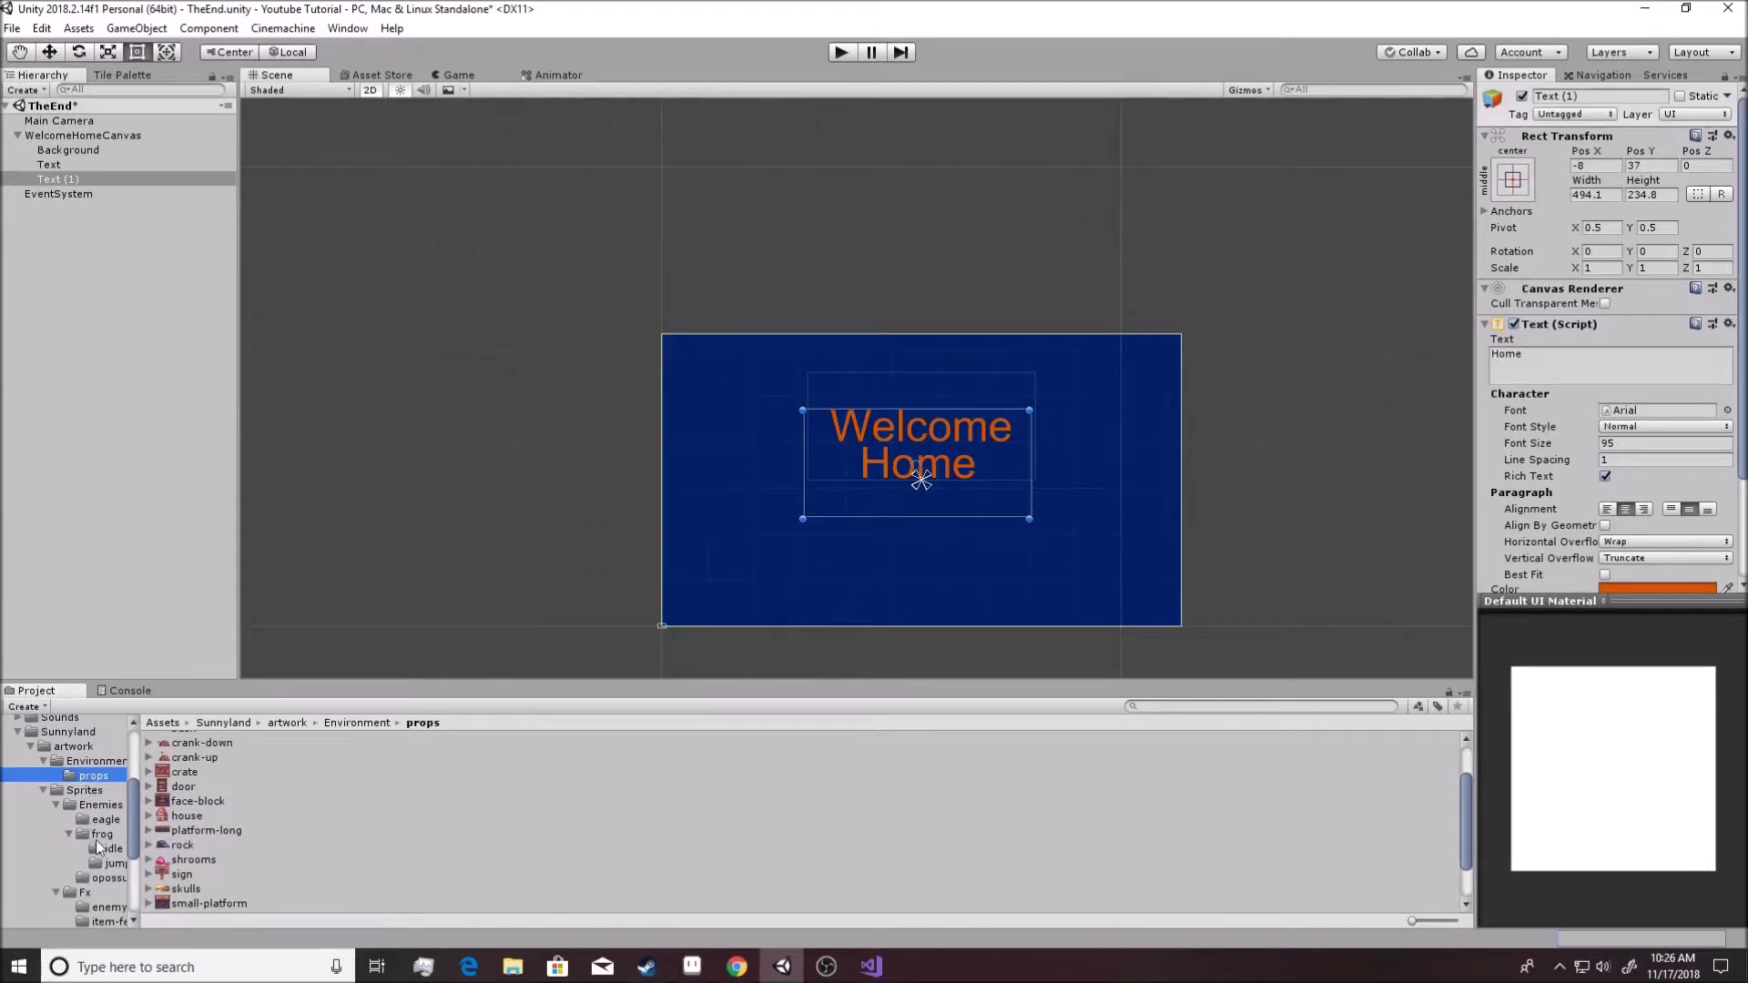
{"action": "left_click", "coordinate": [73, 745]}
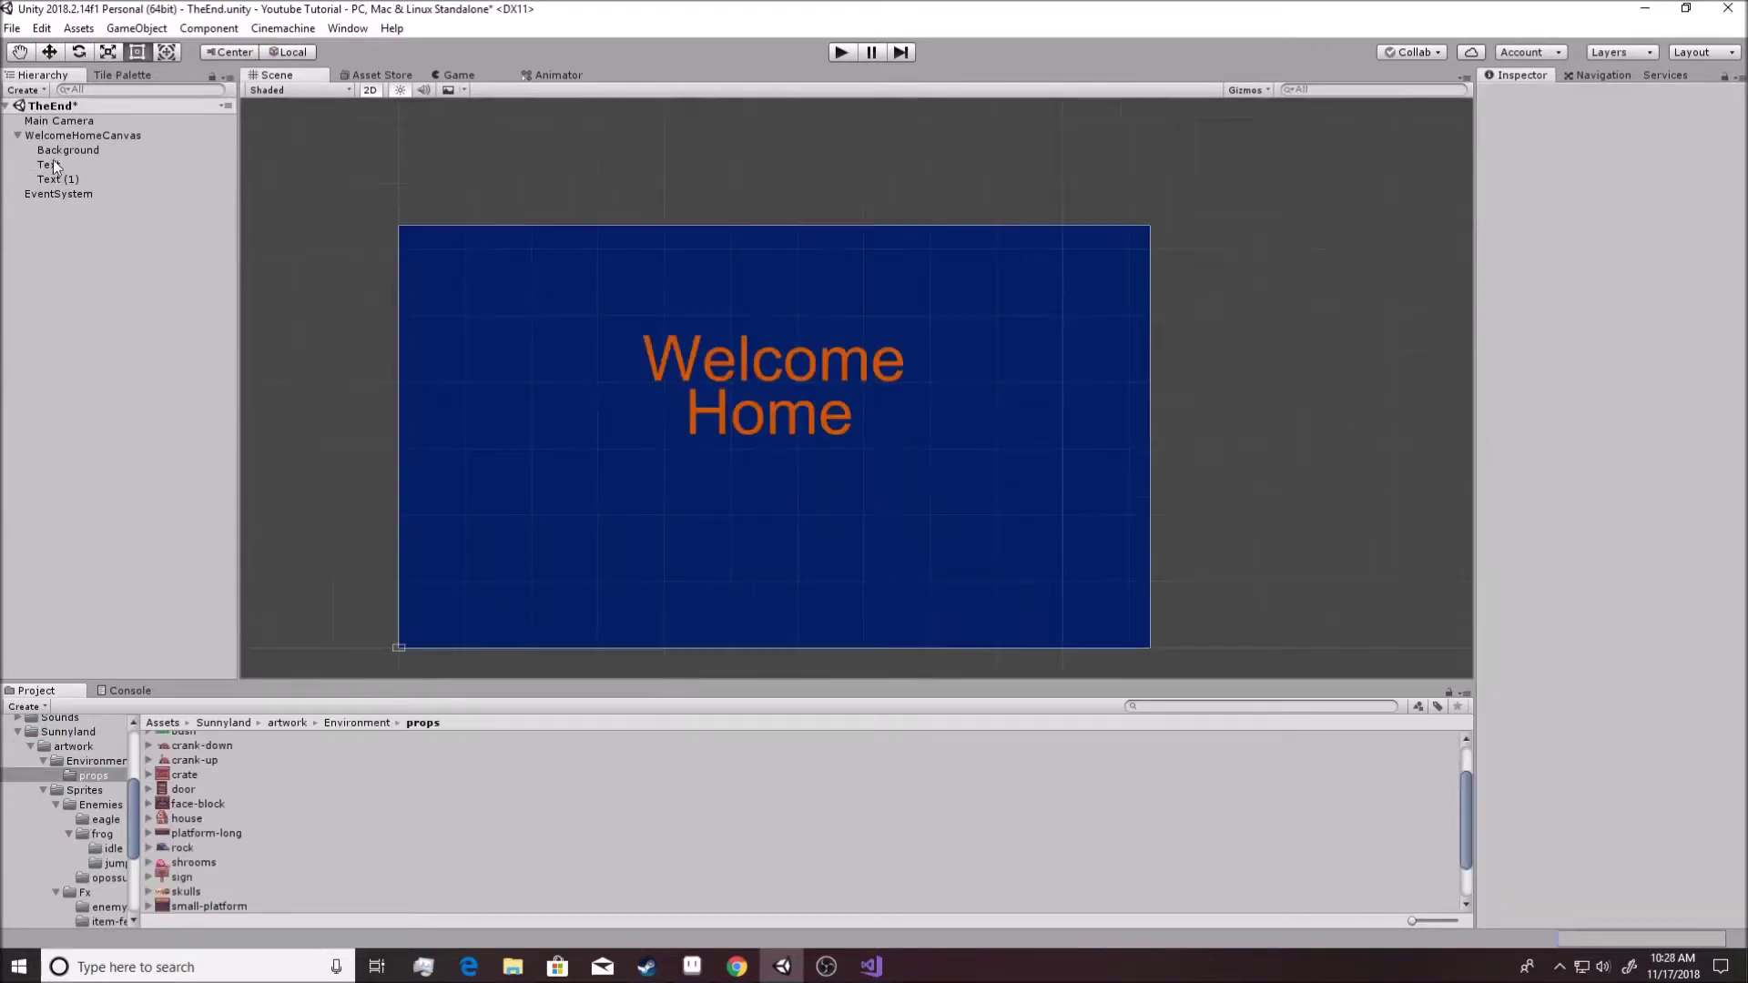
Add a house sprite image after Background, enlarged to about 630 wide, on the canvas's right side.
{"action": "right_click", "coordinate": [65, 135]}
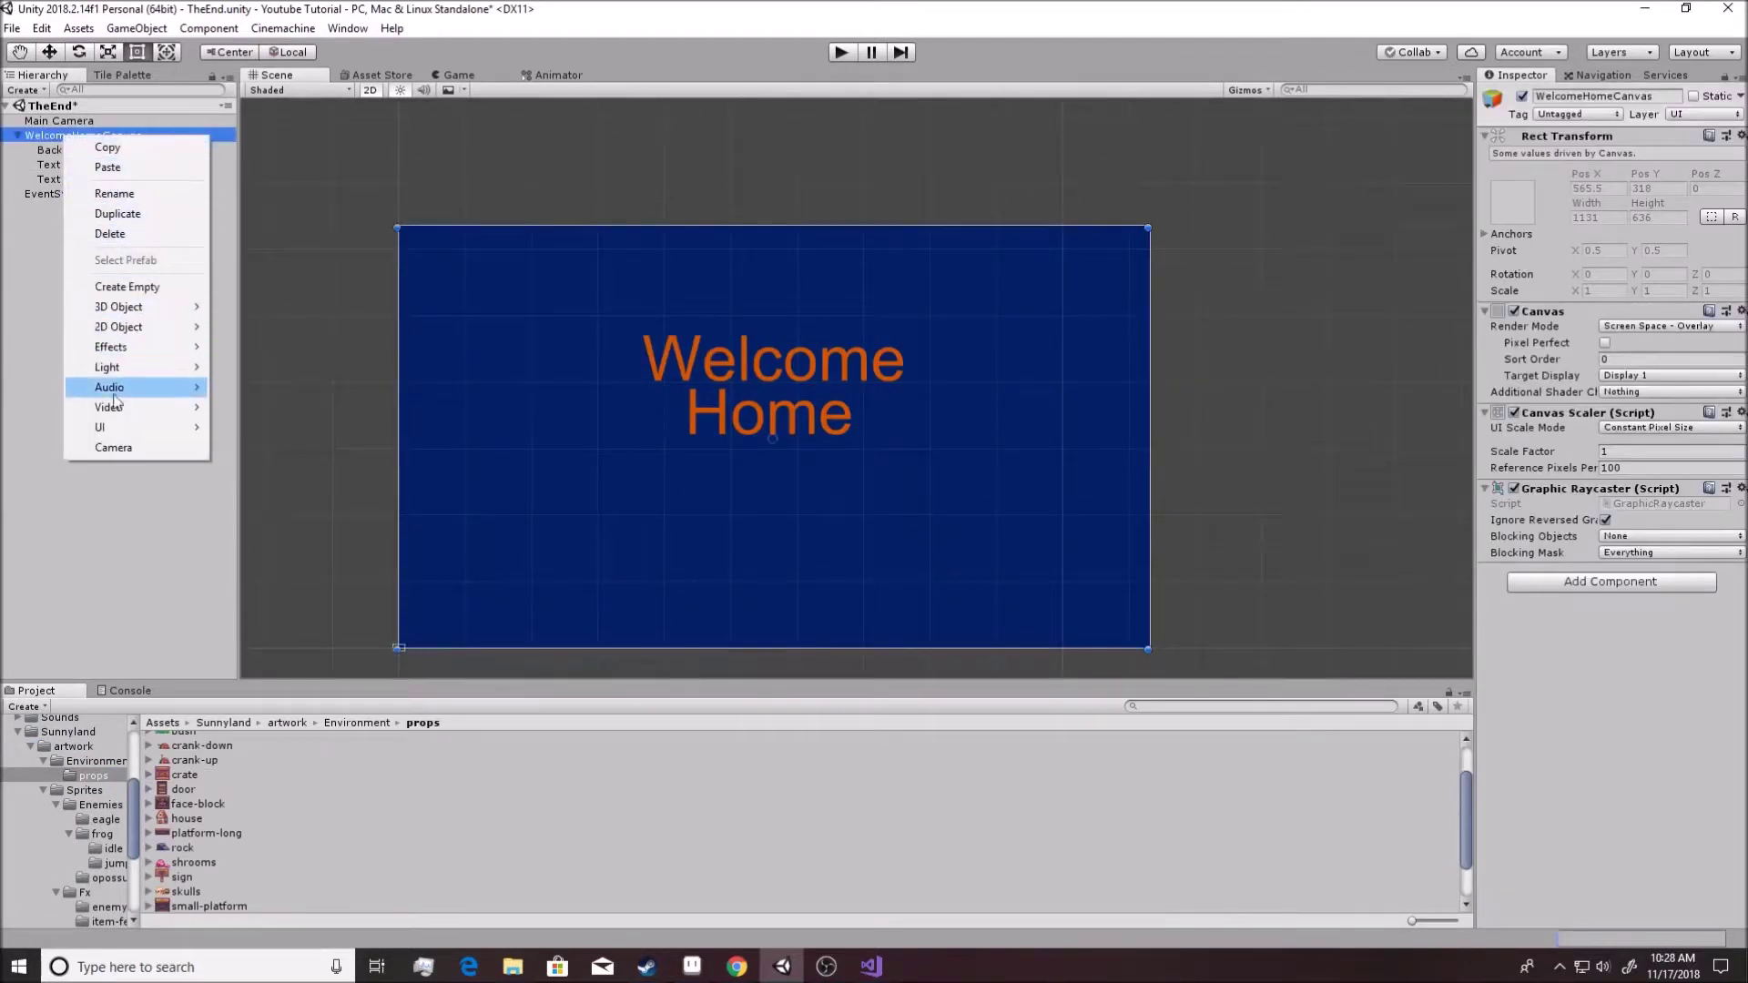
{"action": "mouse_move", "coordinate": [124, 428]}
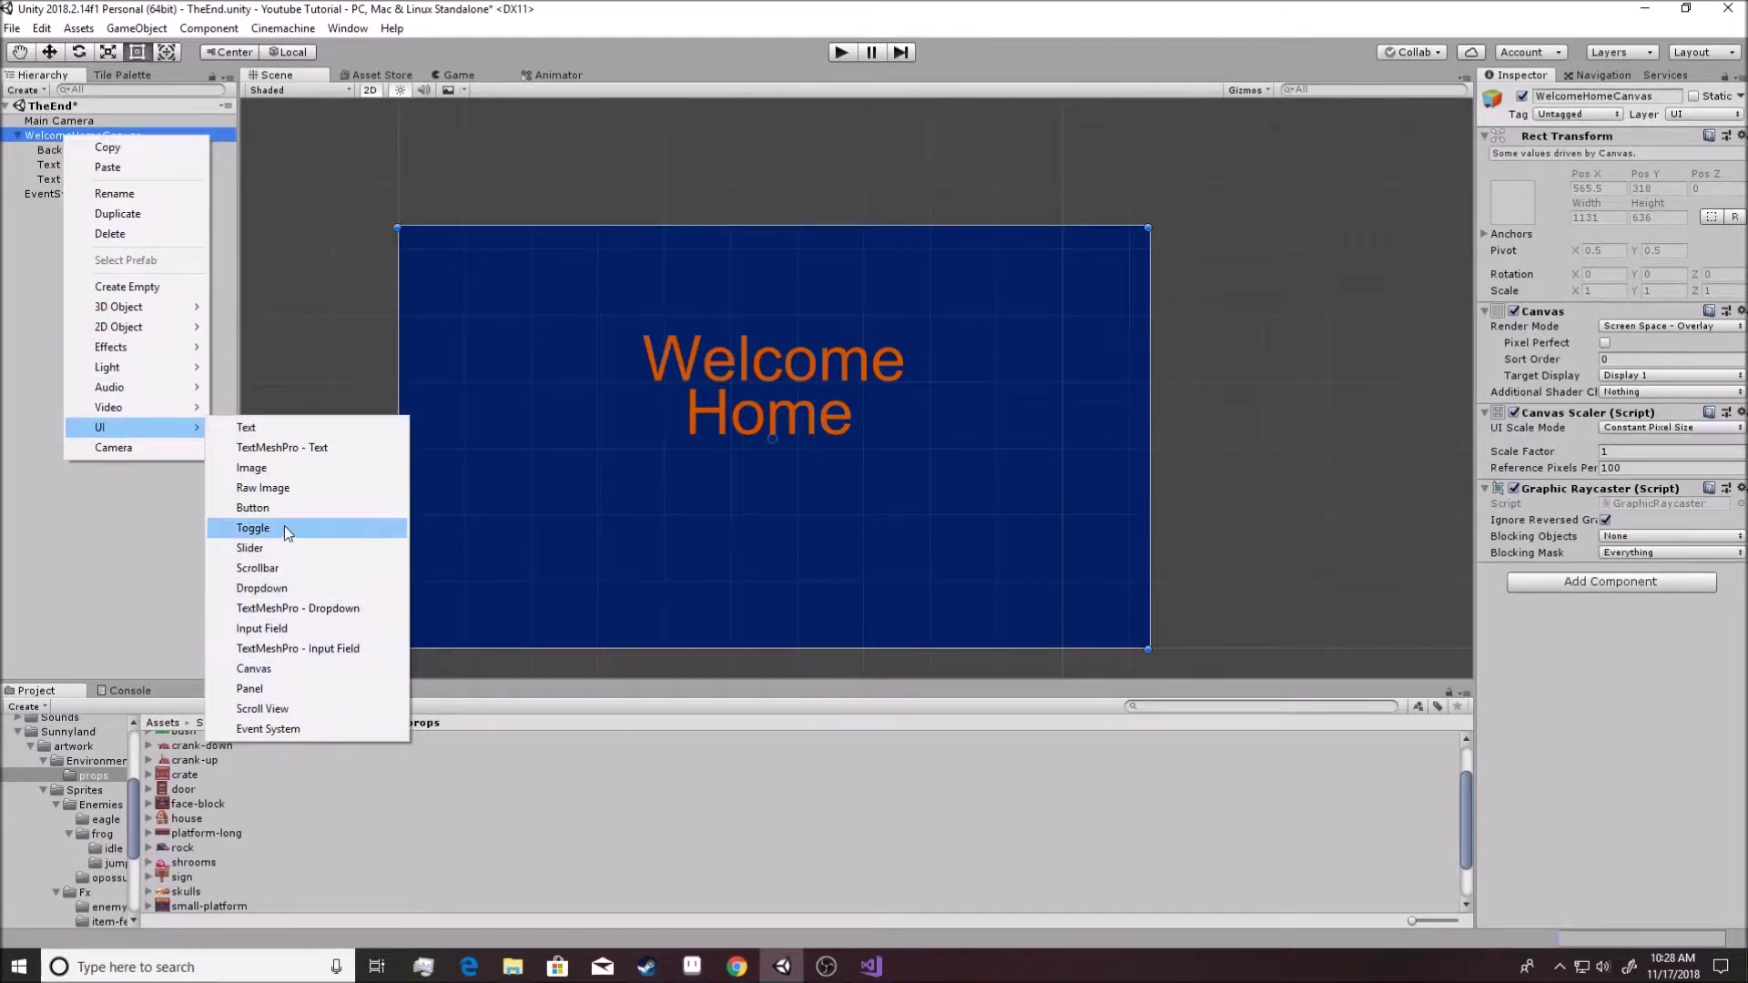
{"action": "left_click", "coordinate": [259, 467]}
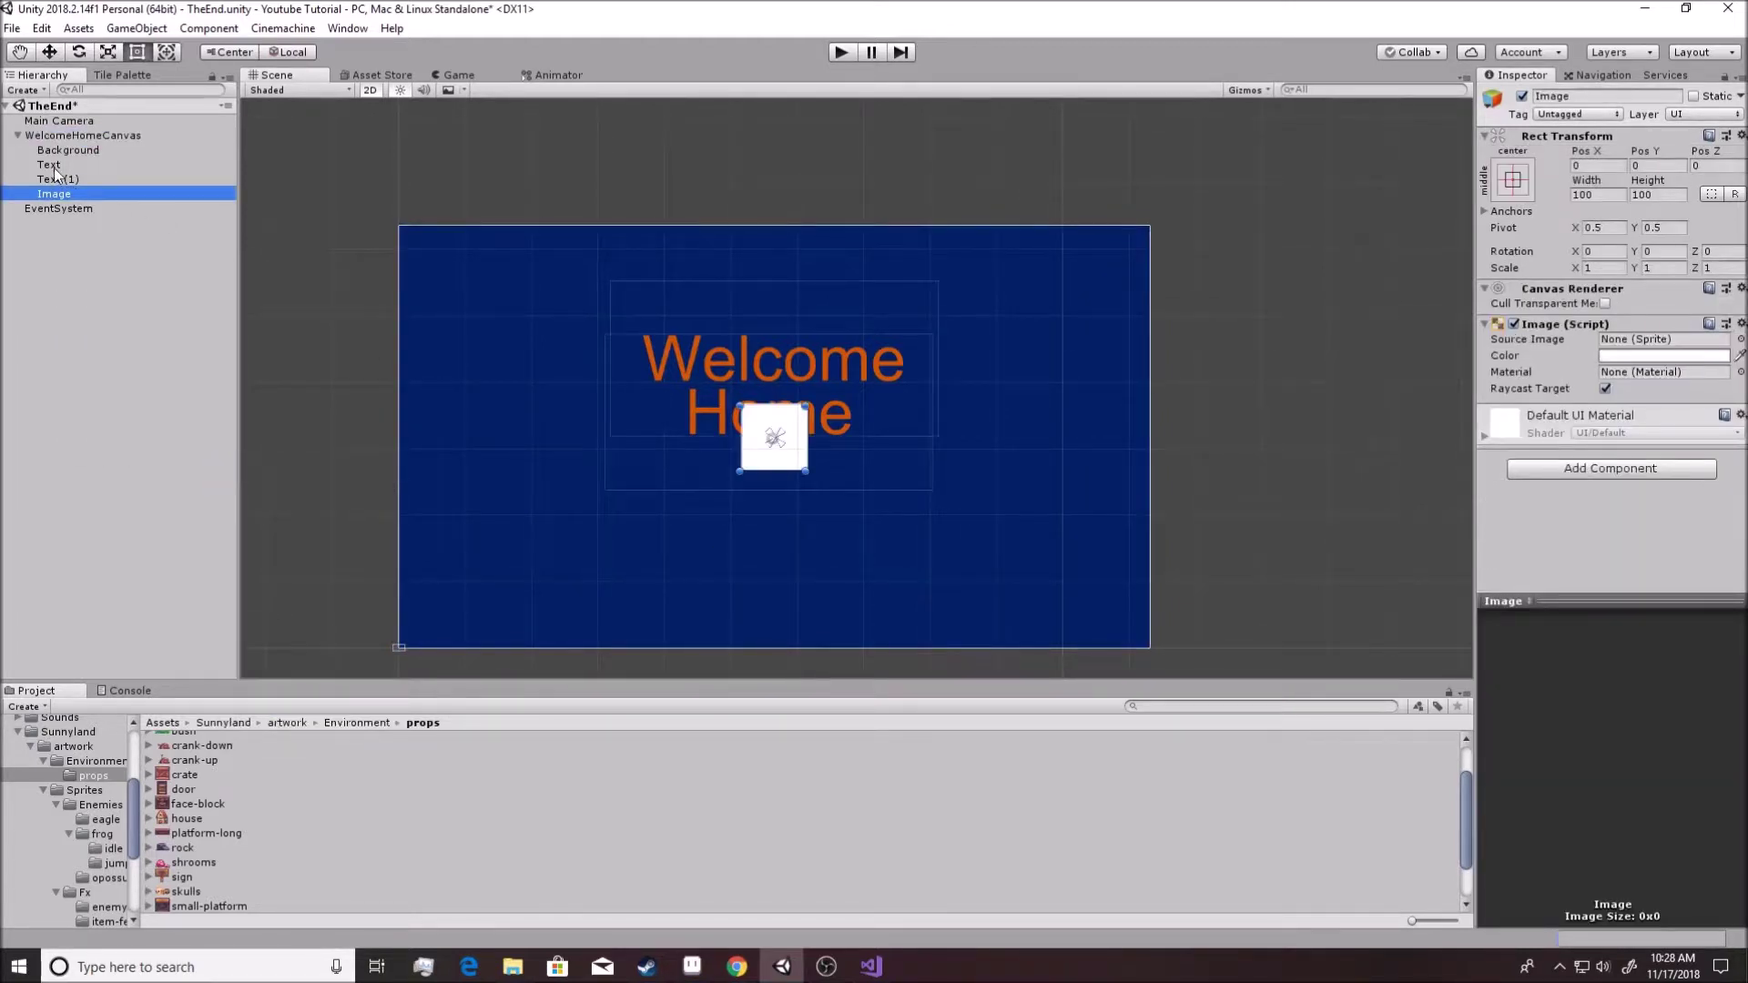
{"action": "left_click_drag", "start_coordinate": [185, 831], "coordinate": [1659, 342]}
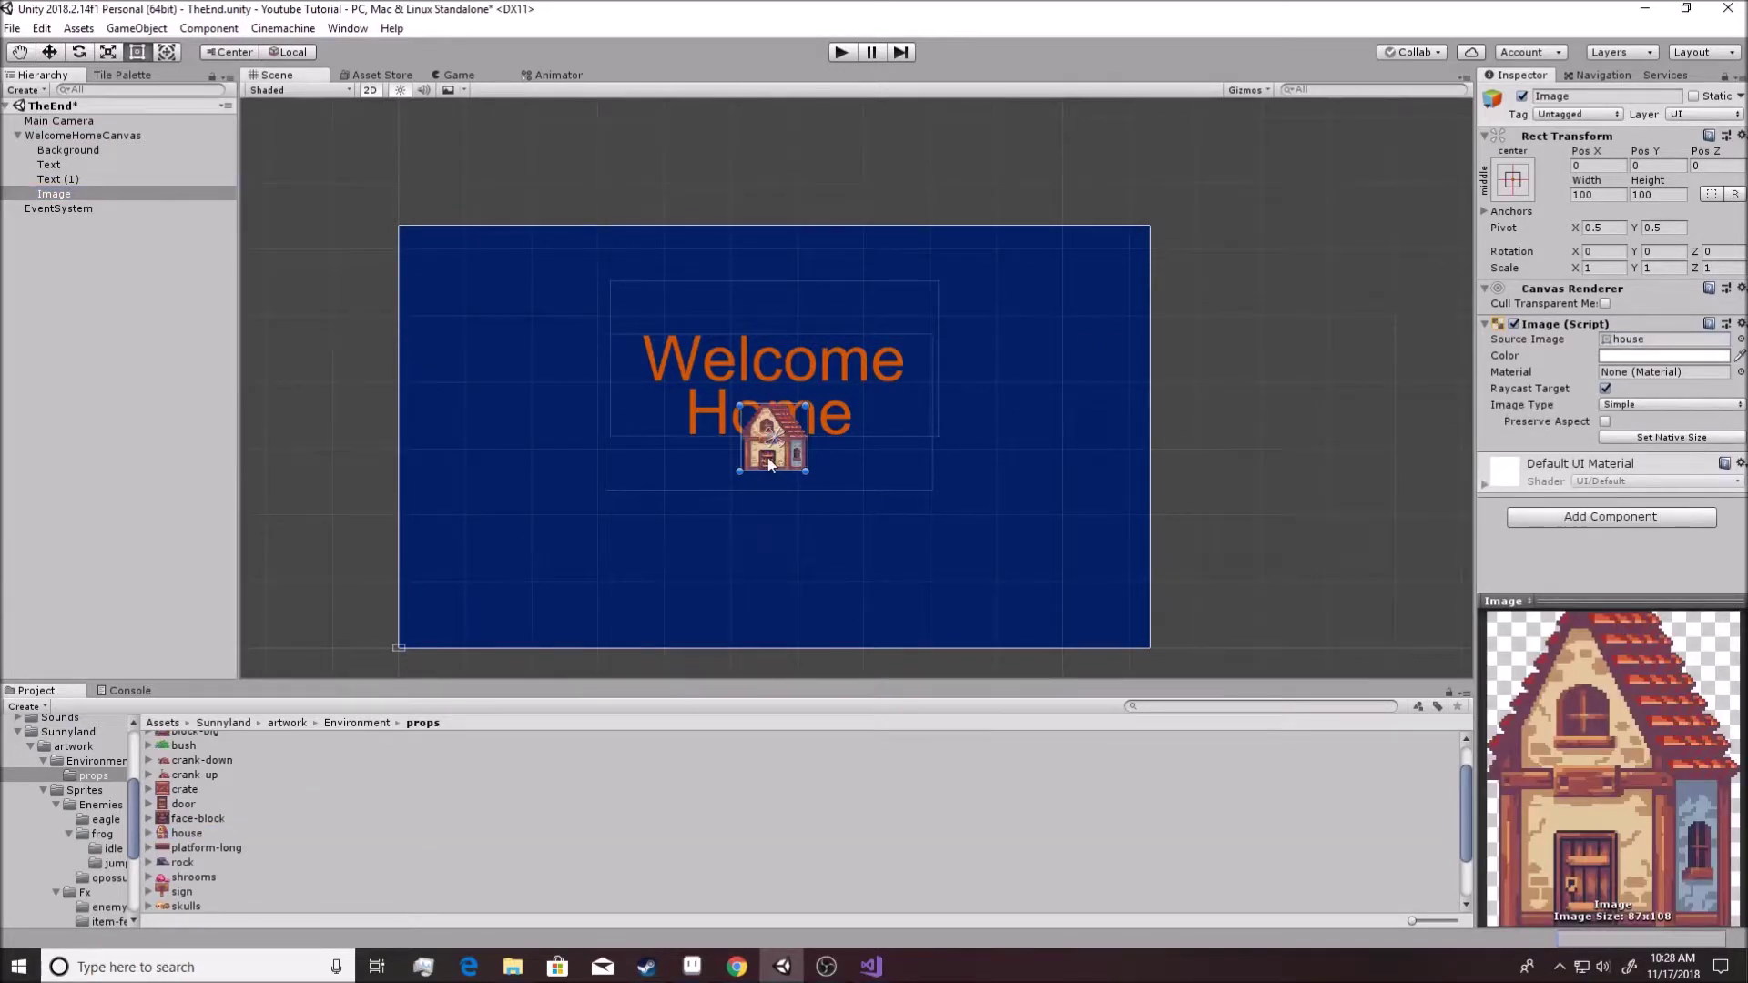
{"action": "left_click_drag", "start_coordinate": [770, 465], "coordinate": [643, 454]}
{"action": "left_click_drag", "start_coordinate": [57, 189], "coordinate": [70, 155]}
{"action": "left_click_drag", "start_coordinate": [585, 448], "coordinate": [746, 419]}
{"action": "left_click_drag", "start_coordinate": [895, 477], "coordinate": [1068, 645]}
{"action": "left_click_drag", "start_coordinate": [962, 576], "coordinate": [1040, 576]}
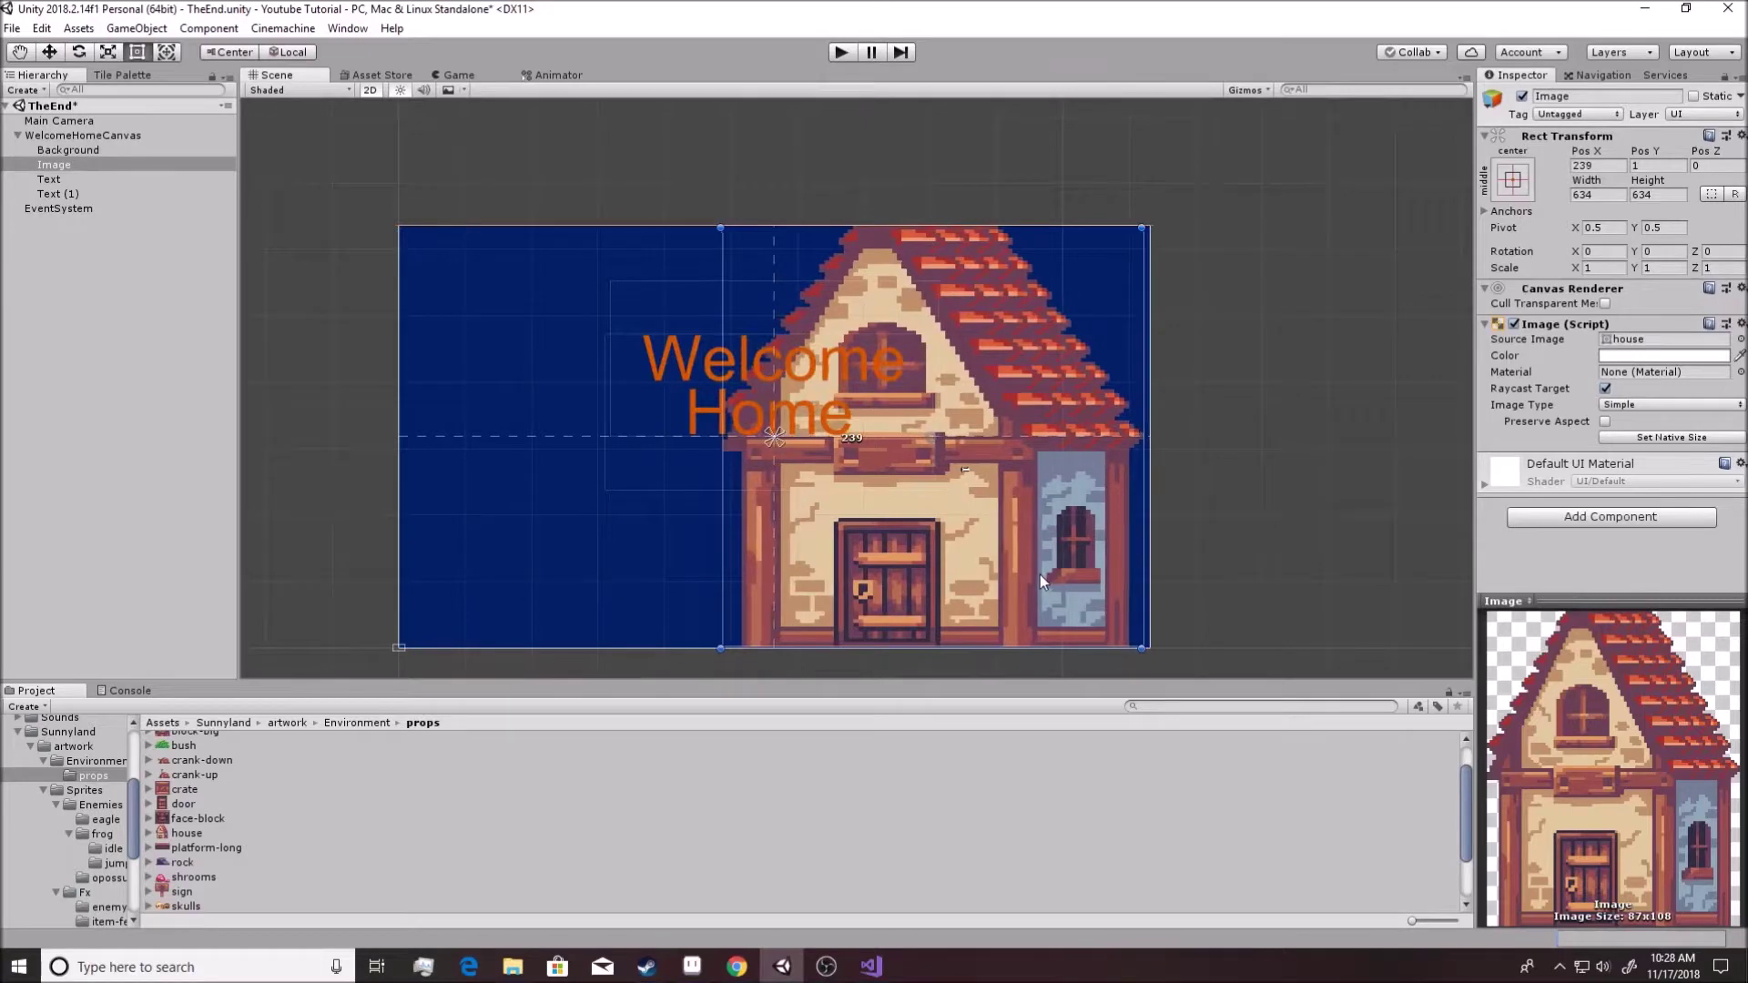
Move the Home and Welcome text up to the canvas's upper left.
{"action": "left_click", "coordinate": [697, 373]}
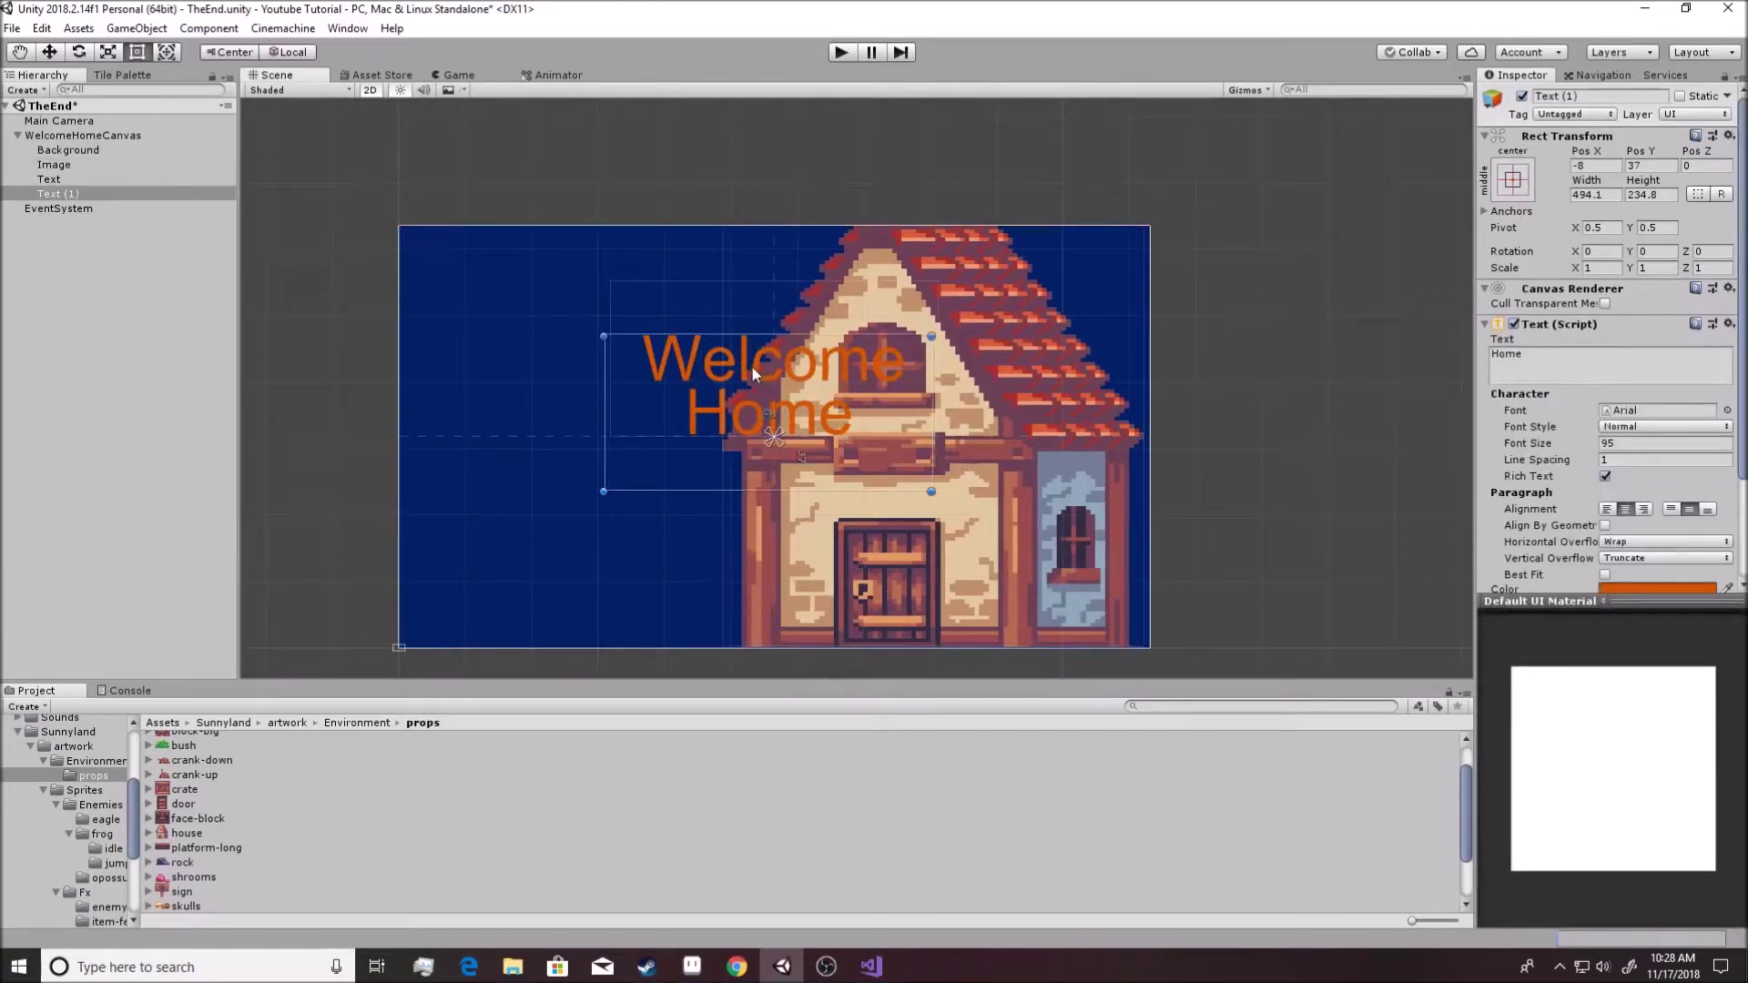
{"action": "left_click_drag", "start_coordinate": [754, 374], "coordinate": [566, 368]}
{"action": "left_click_drag", "start_coordinate": [789, 358], "coordinate": [532, 294]}
{"action": "left_click_drag", "start_coordinate": [553, 421], "coordinate": [581, 346]}
{"action": "left_click", "coordinate": [1300, 450]}
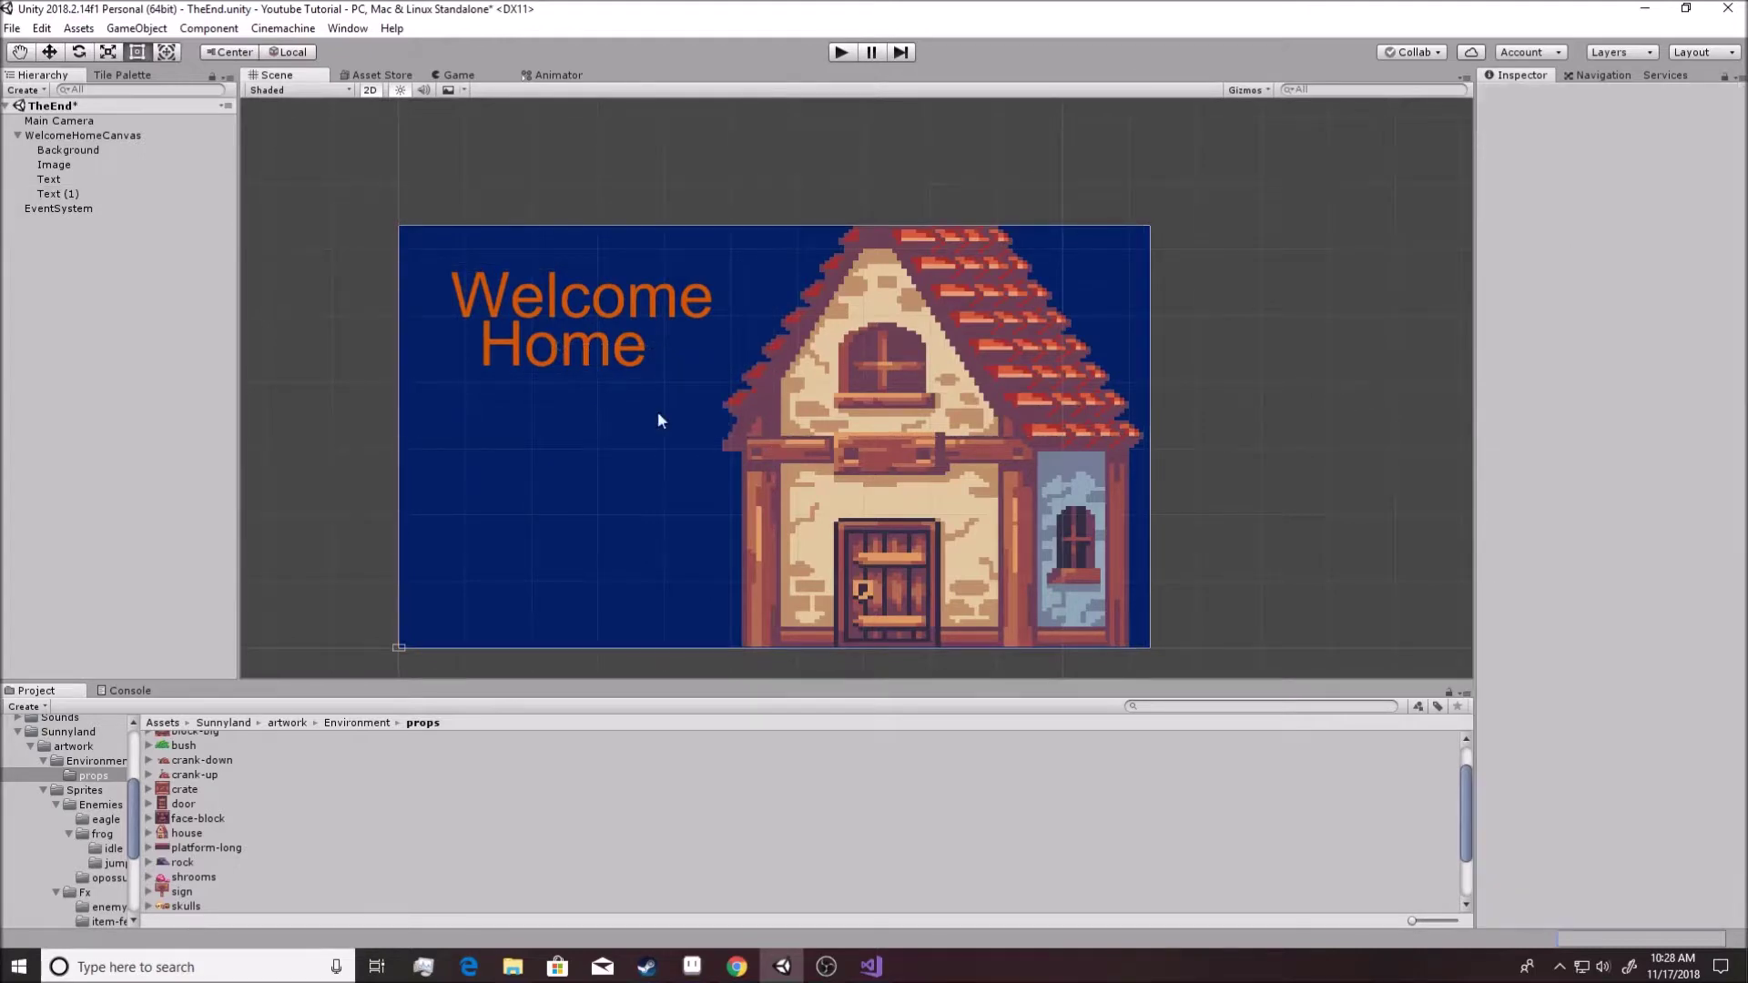
{"action": "left_click", "coordinate": [59, 135]}
Add a new UI Image at the canvas's lower left and browse to the player idle sprites.
{"action": "right_click", "coordinate": [64, 135]}
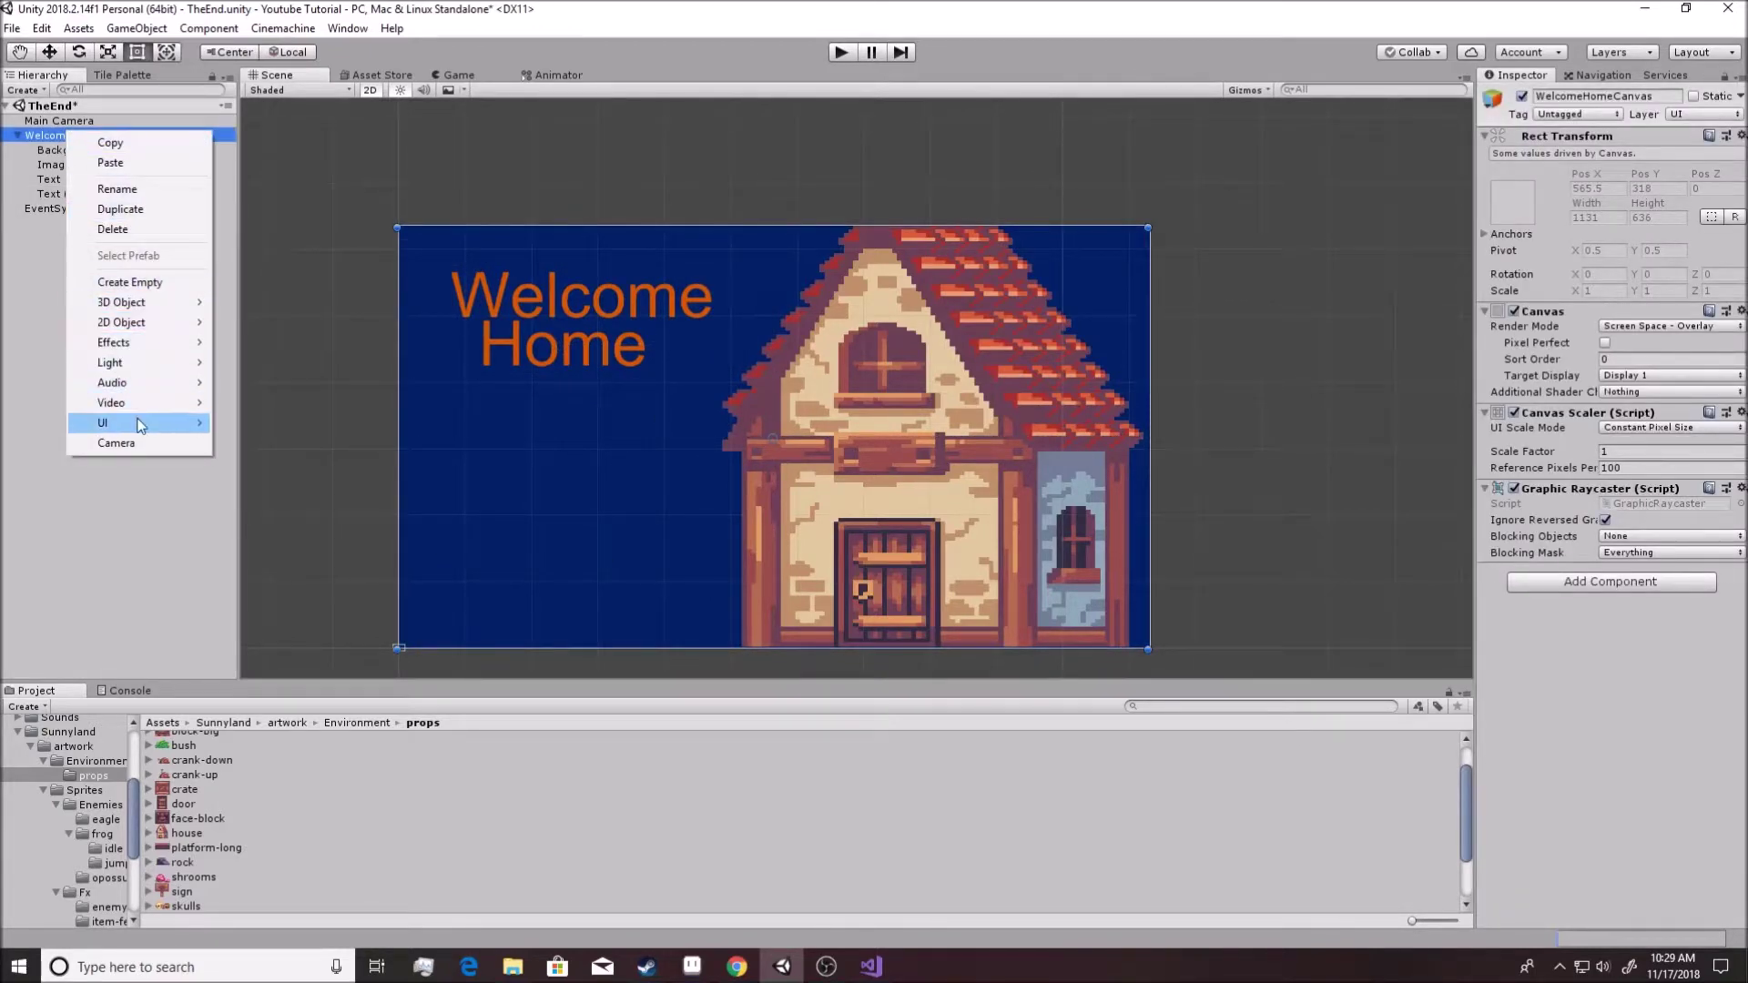
{"action": "mouse_move", "coordinate": [141, 422]}
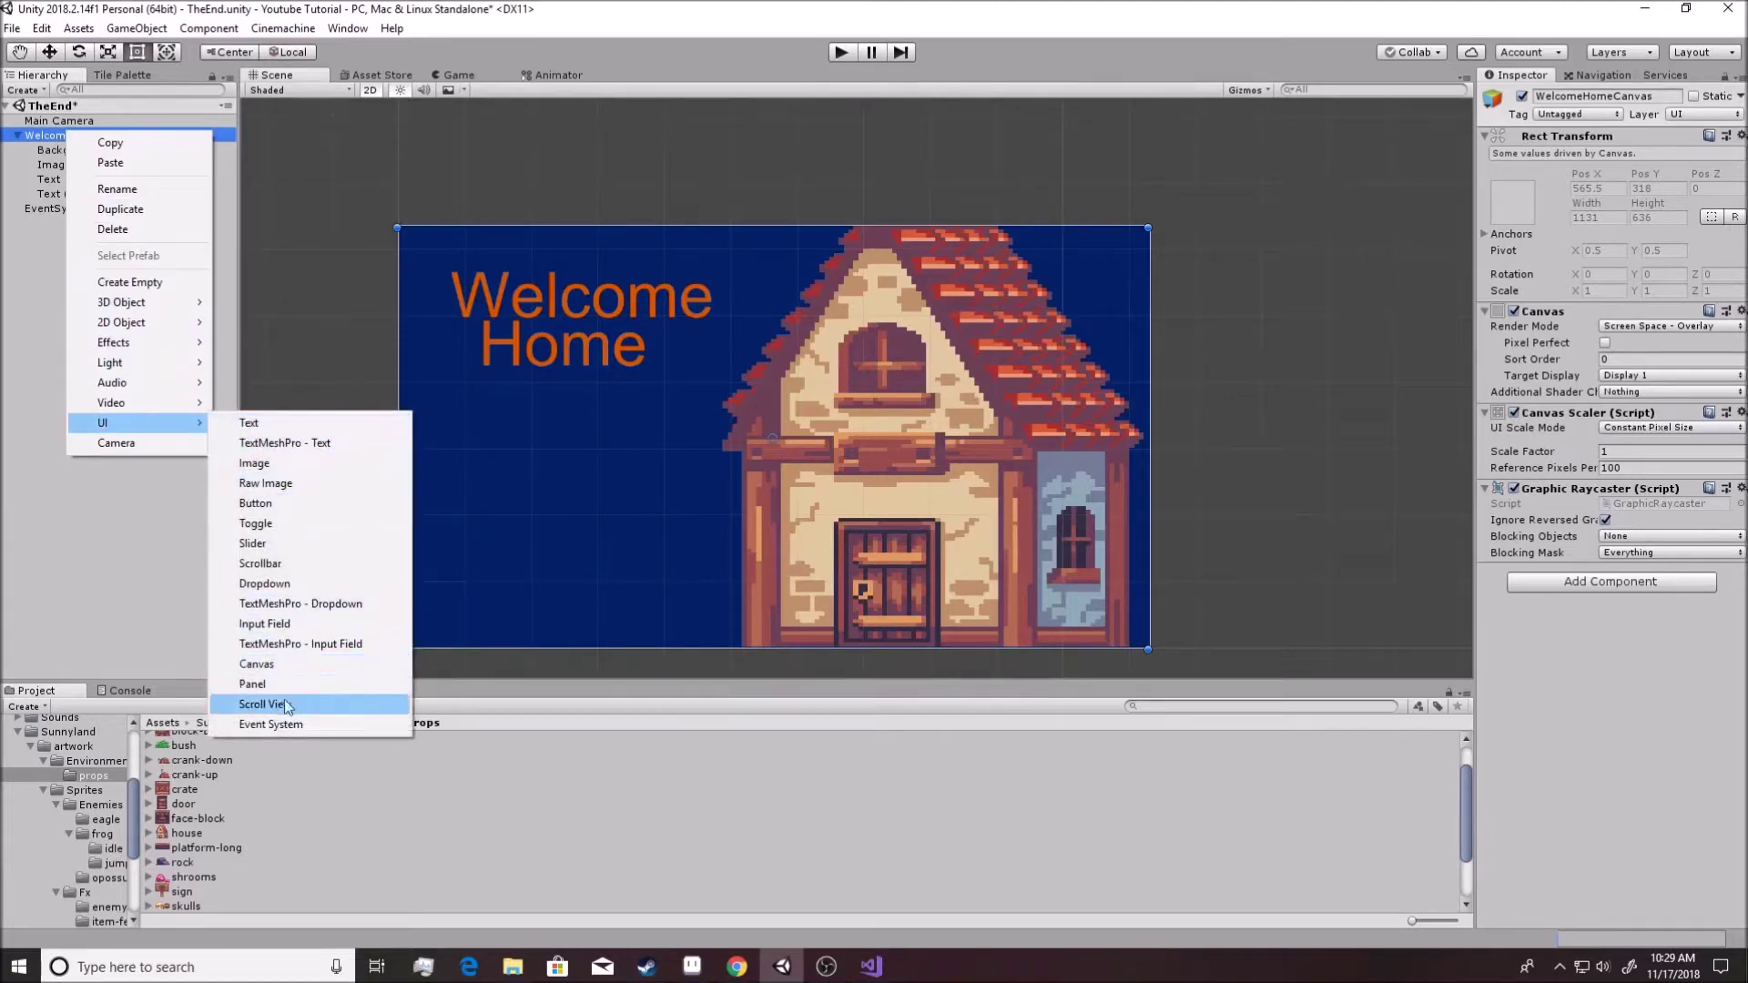
{"action": "left_click", "coordinate": [273, 463]}
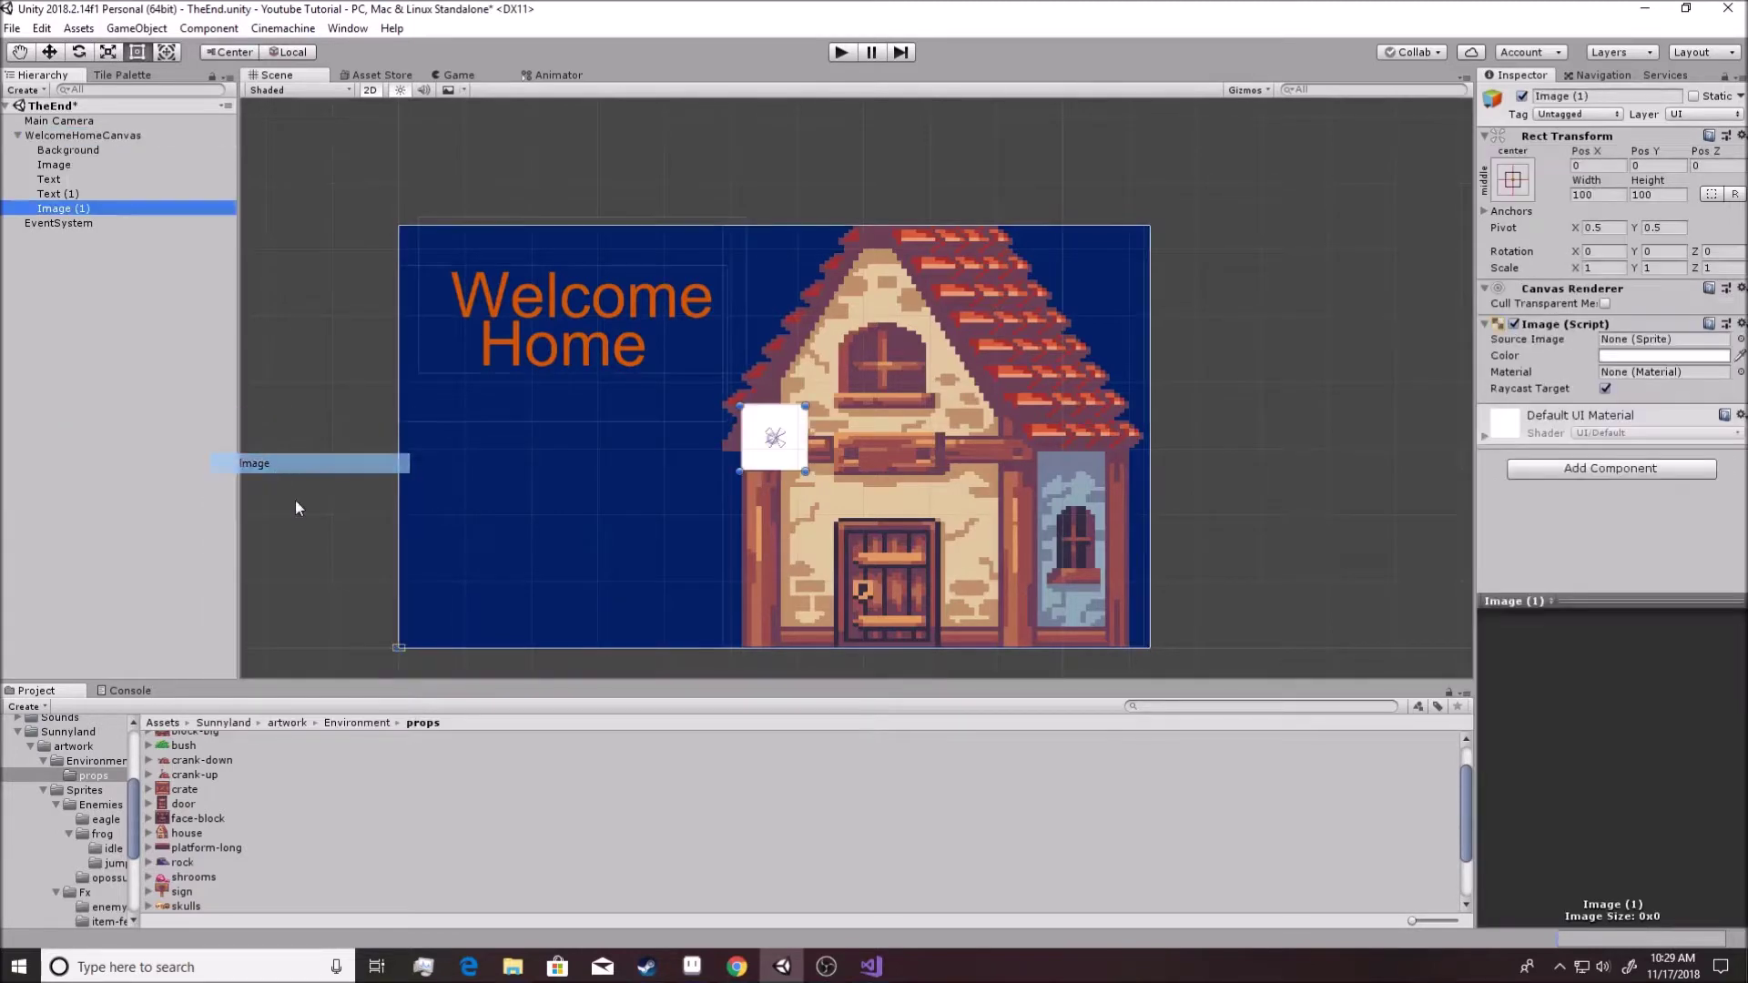
{"action": "left_click_drag", "start_coordinate": [726, 446], "coordinate": [567, 604]}
{"action": "left_click", "coordinate": [56, 746]}
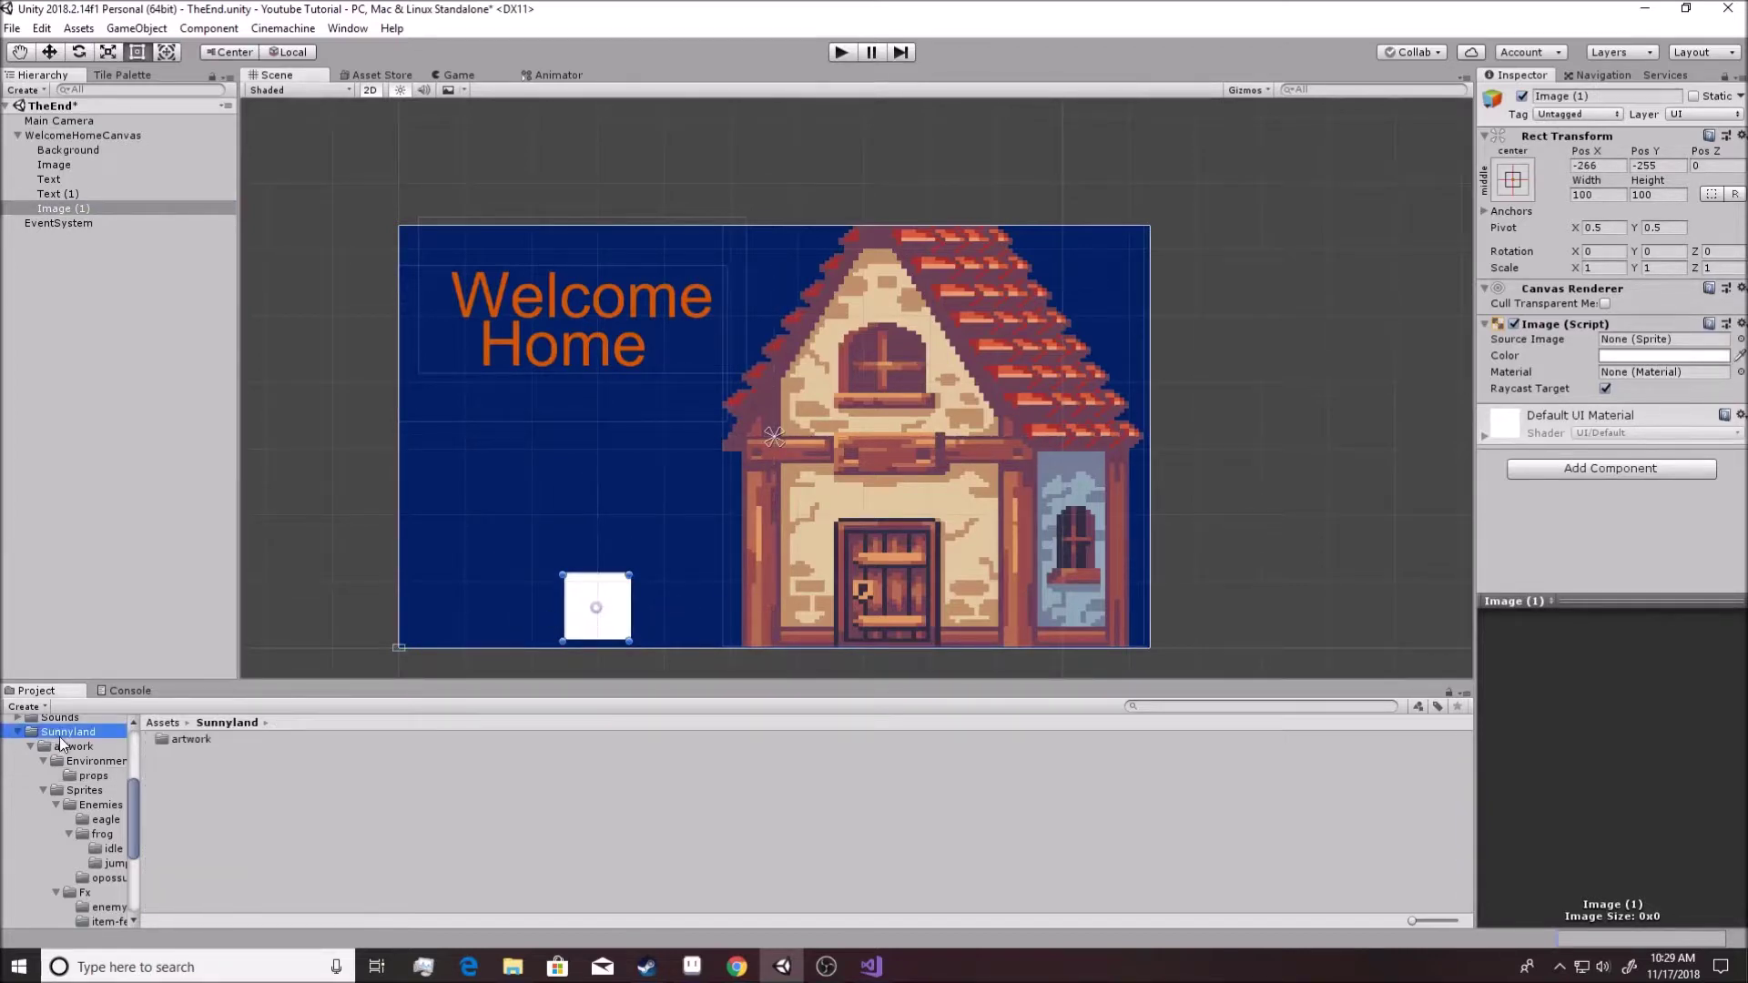
{"action": "left_click", "coordinate": [184, 740]}
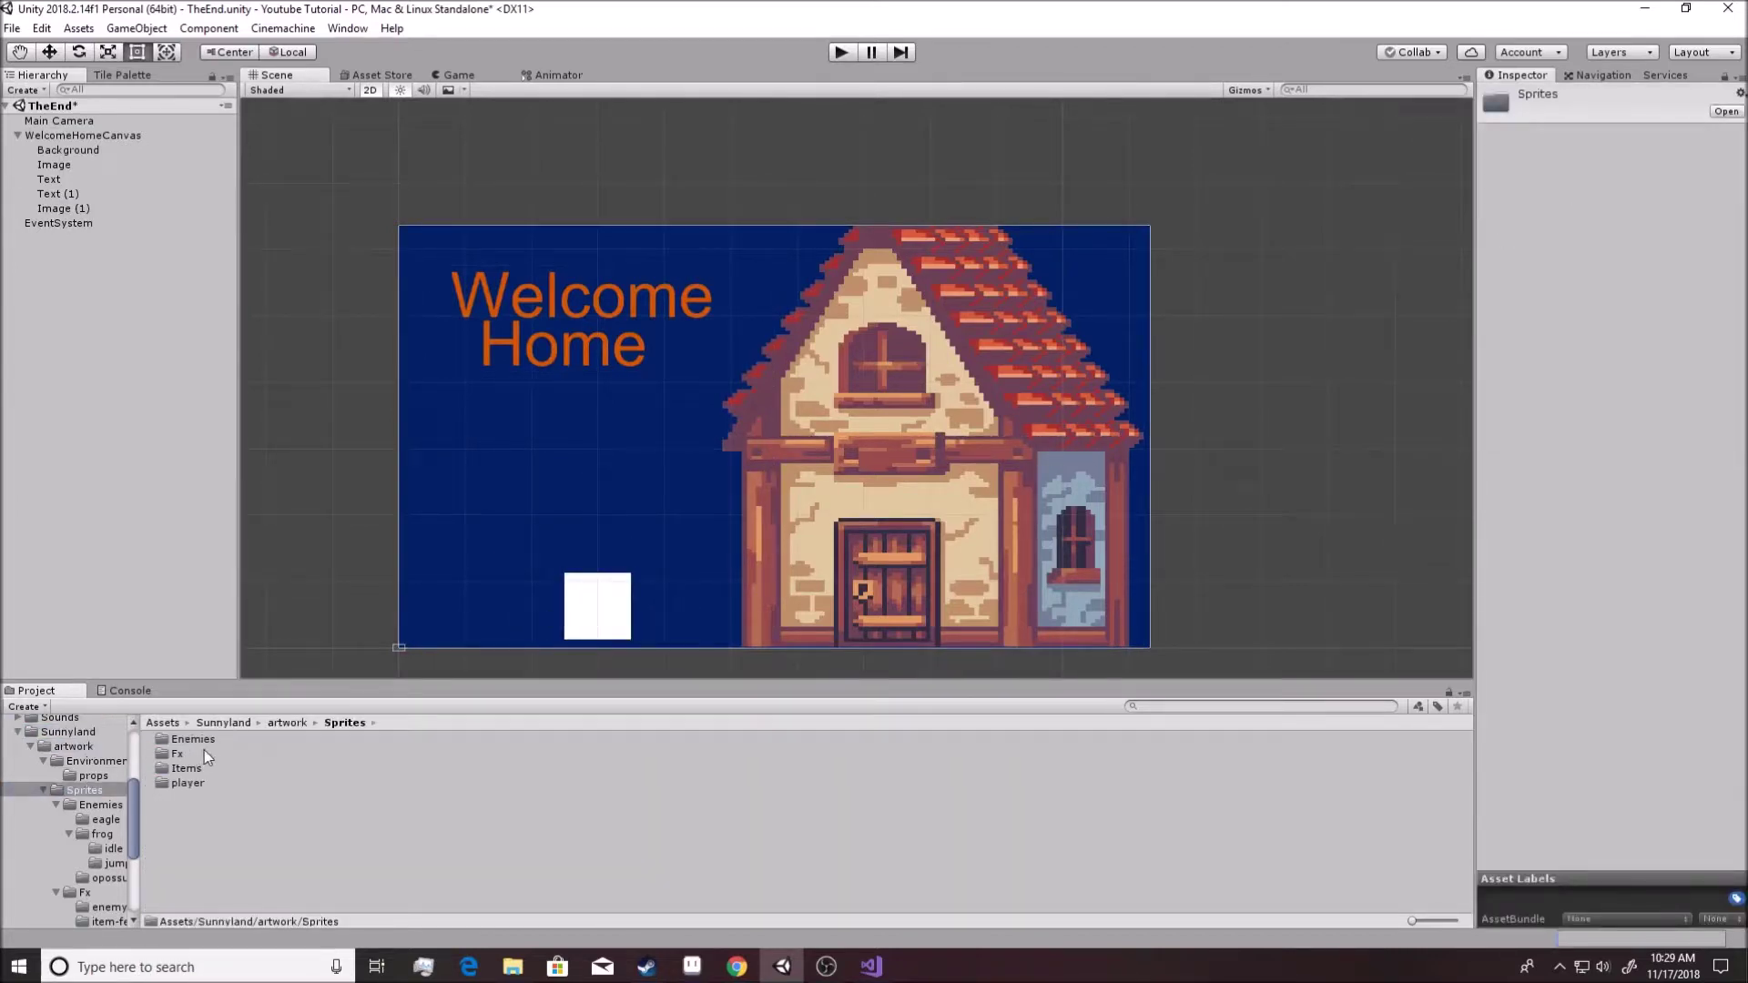
{"action": "double_click", "coordinate": [188, 784]}
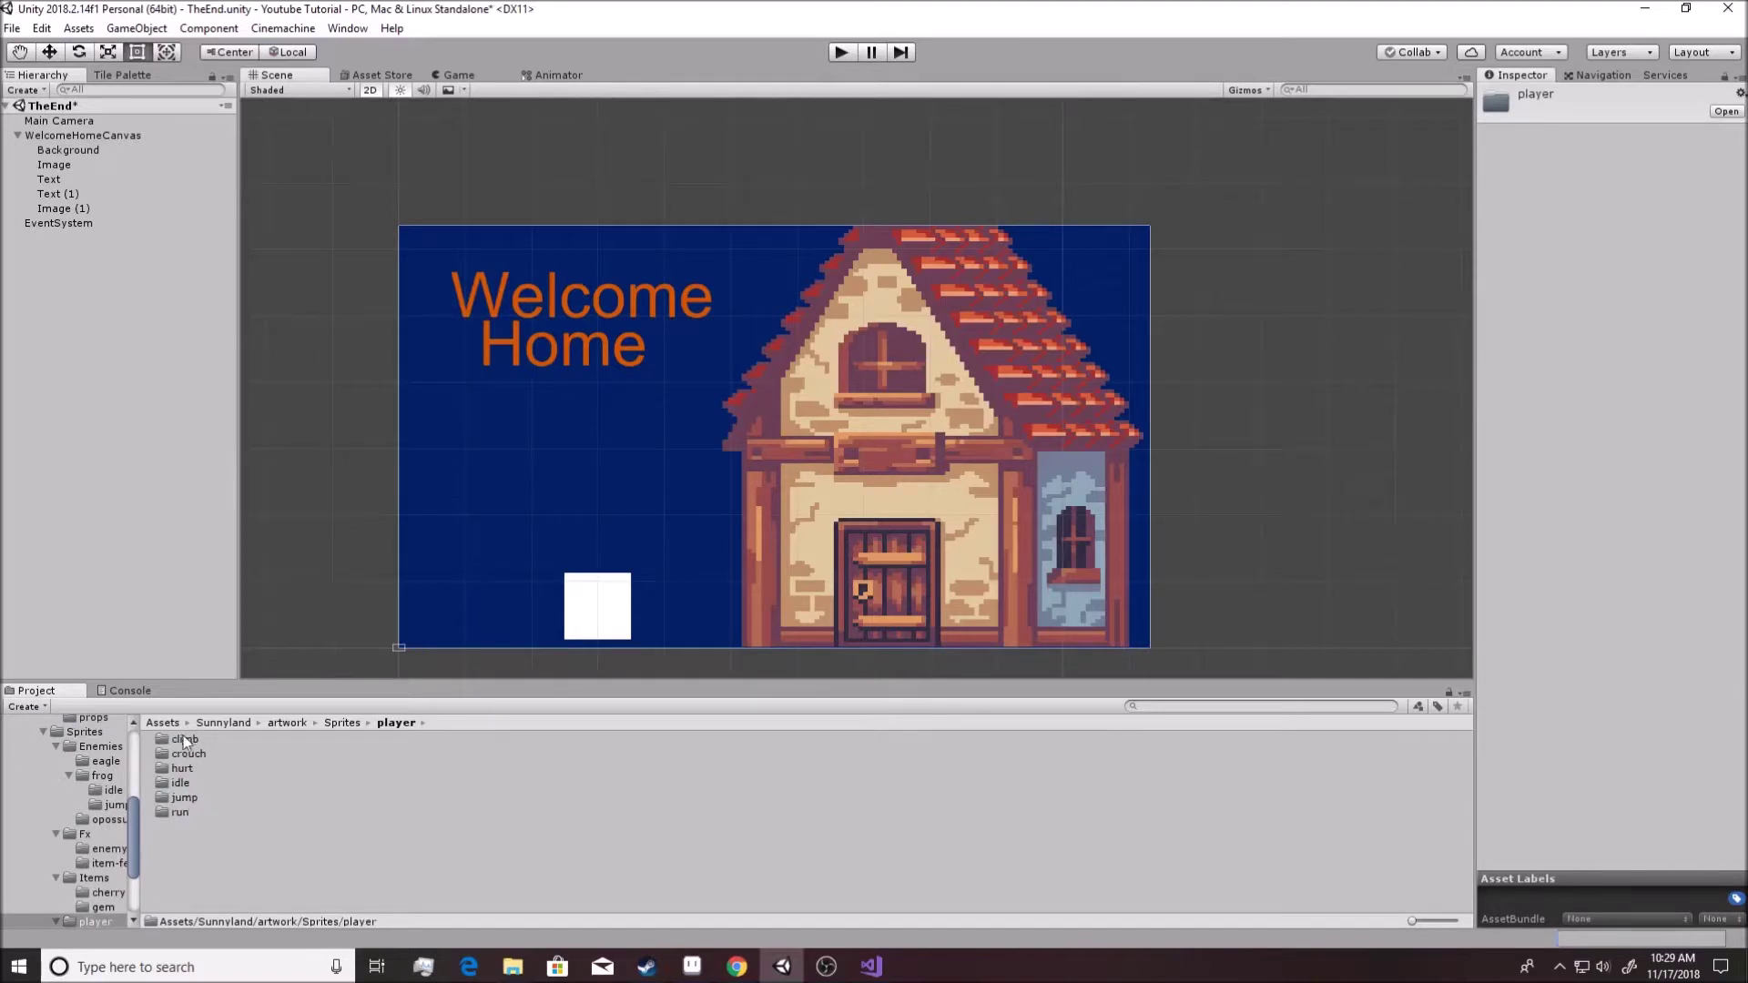
{"action": "double_click", "coordinate": [180, 783]}
Set the image to an enlarged player-idle-1 fox and place a duplicate at the house door.
{"action": "left_click_drag", "start_coordinate": [203, 770], "coordinate": [64, 215]}
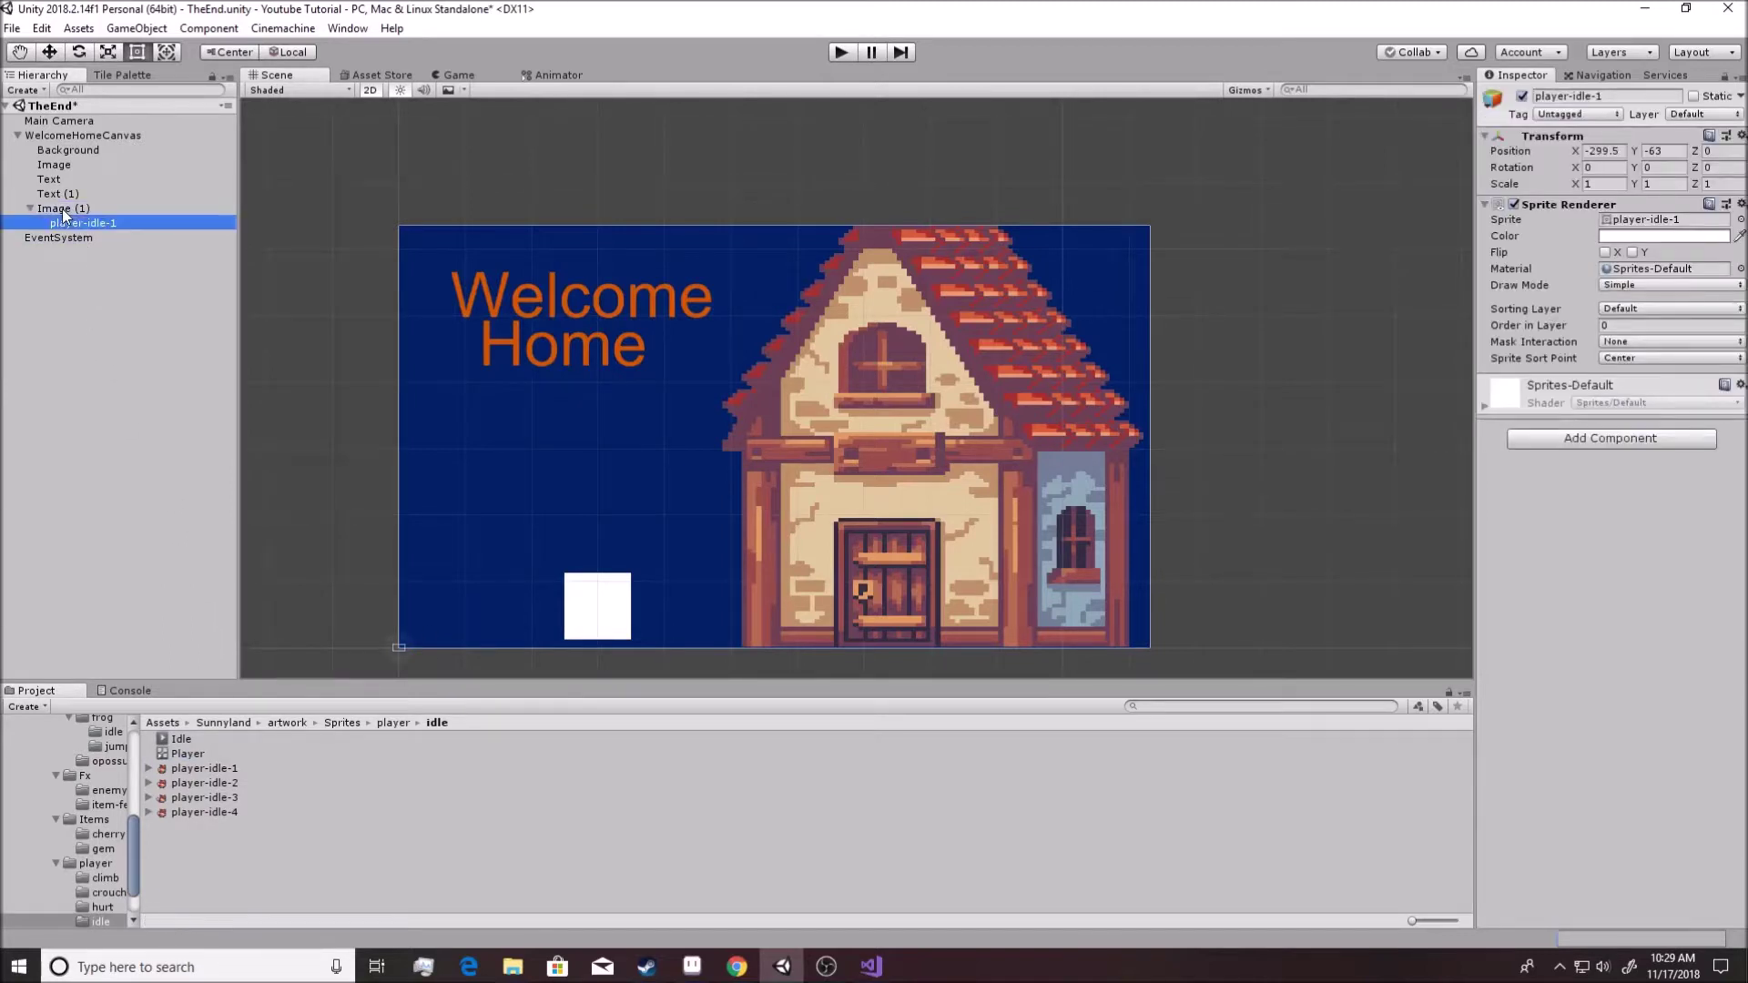
{"action": "key", "text": "Delete"}
{"action": "left_click", "coordinate": [107, 207]}
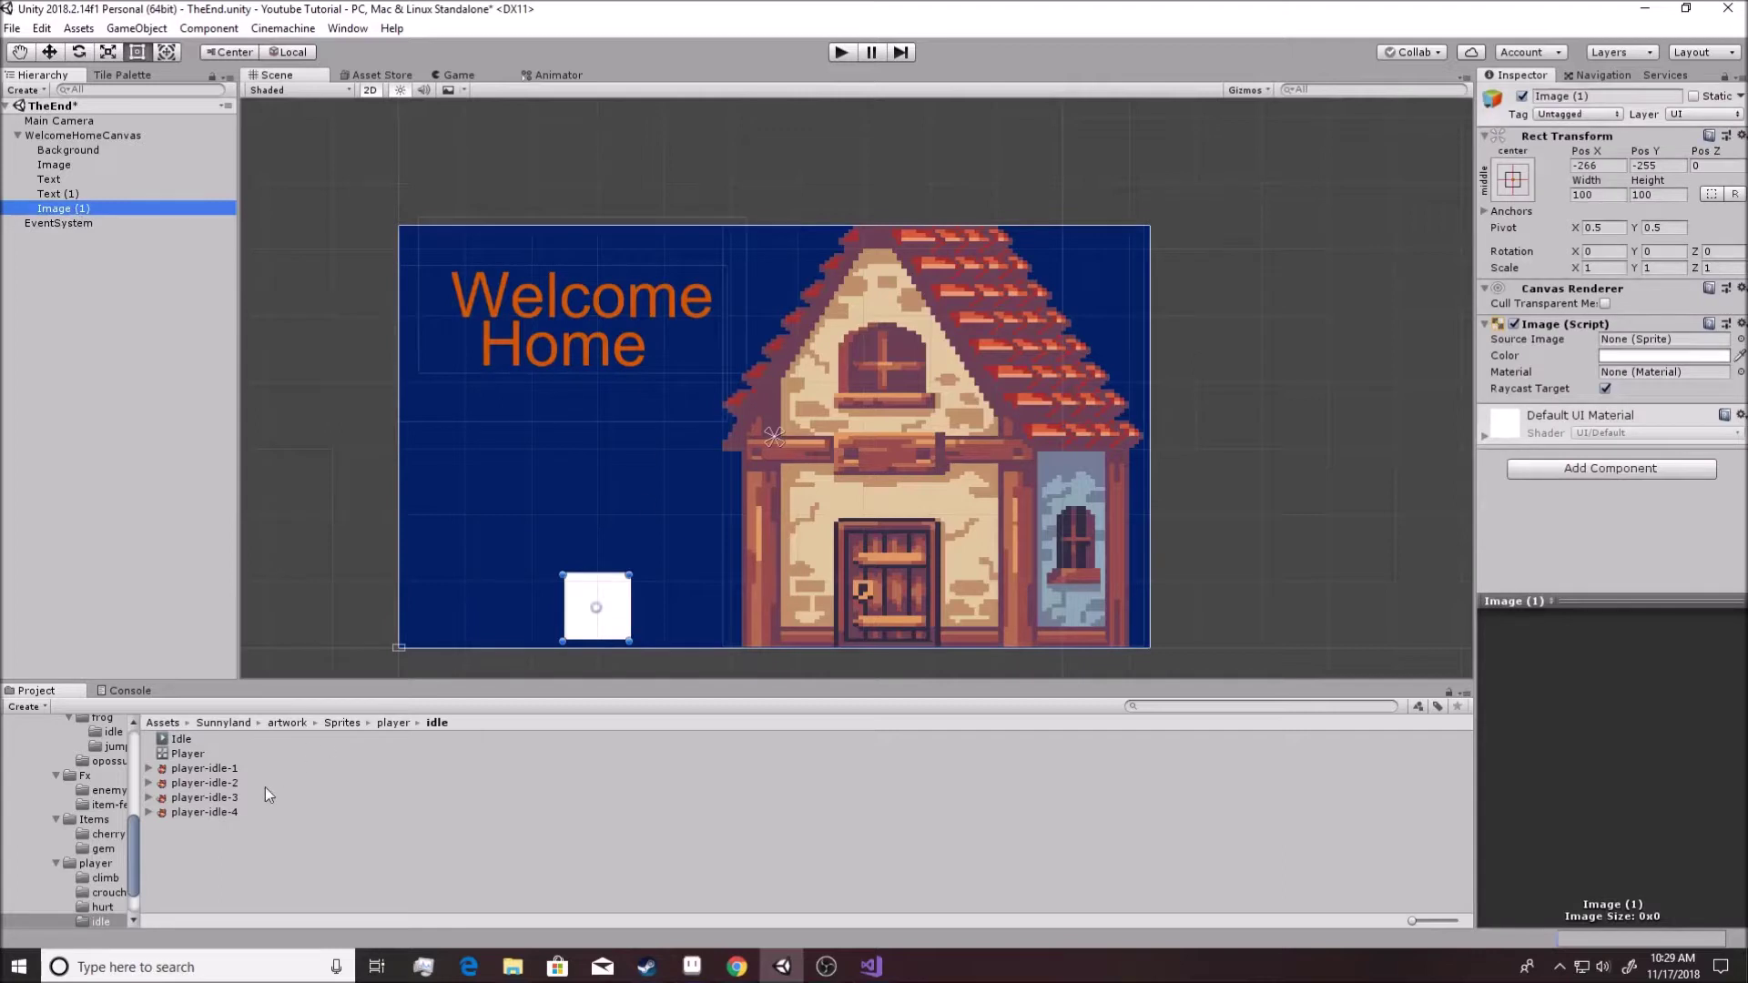
{"action": "left_click_drag", "start_coordinate": [200, 767], "coordinate": [1639, 342]}
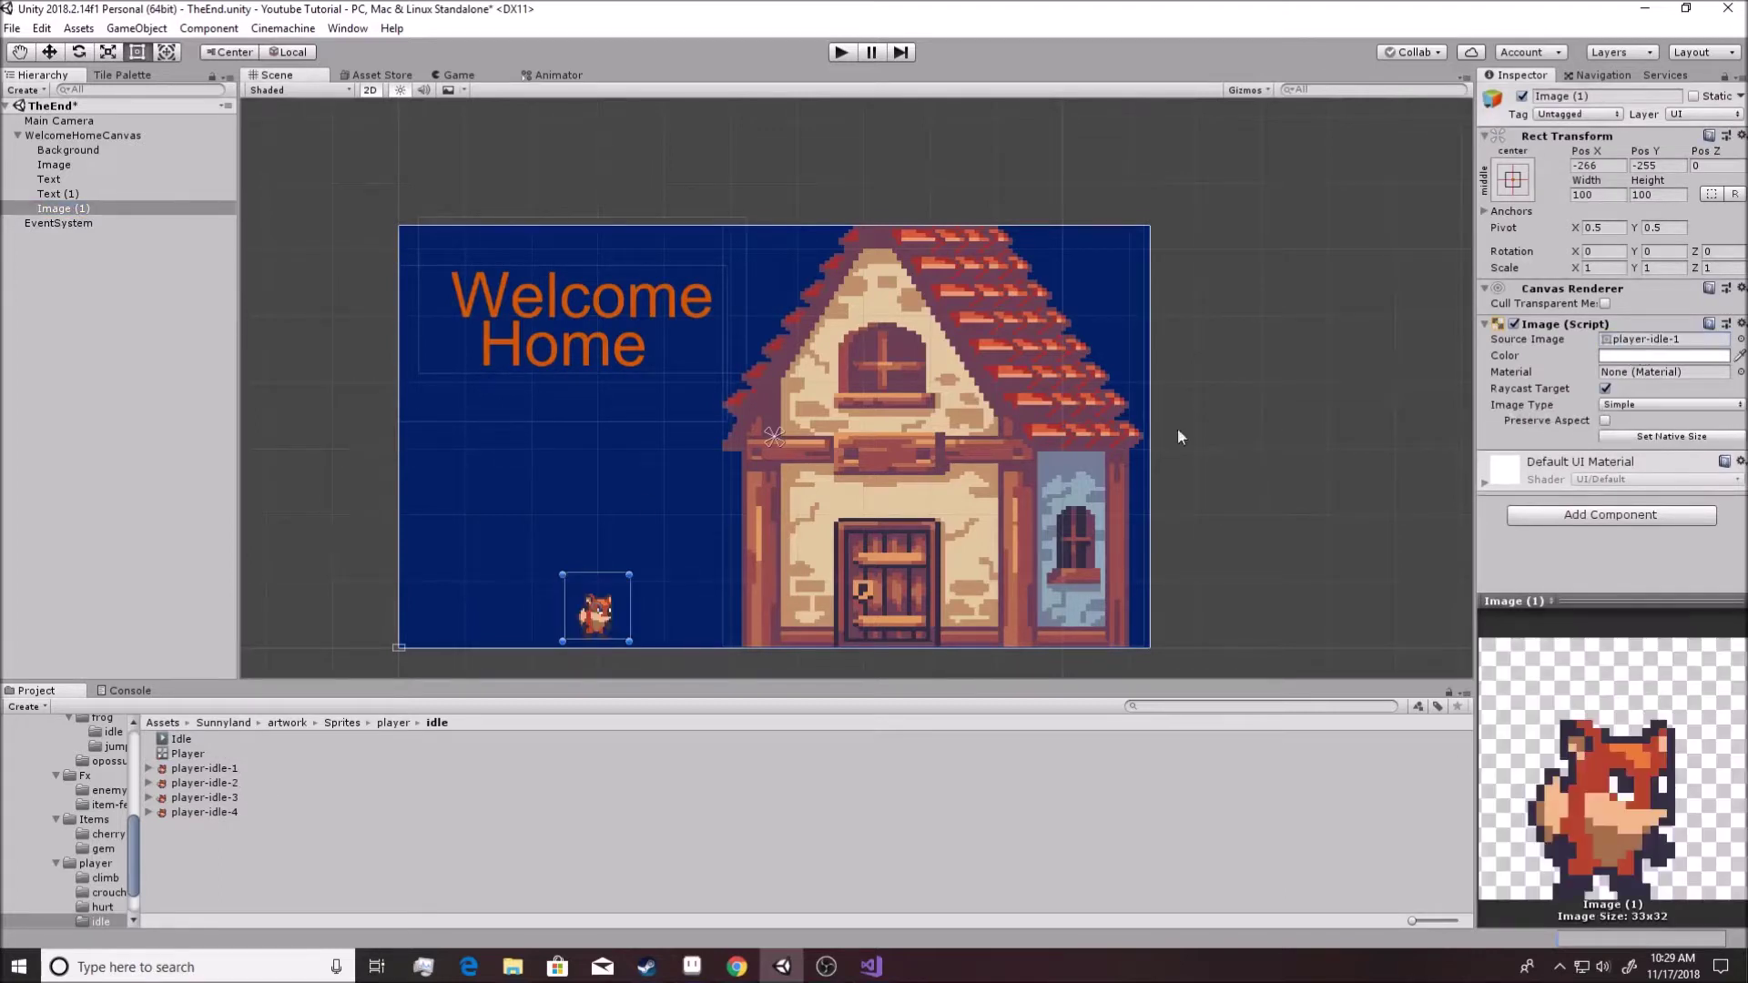
{"action": "left_click_drag", "start_coordinate": [630, 576], "coordinate": [719, 500]}
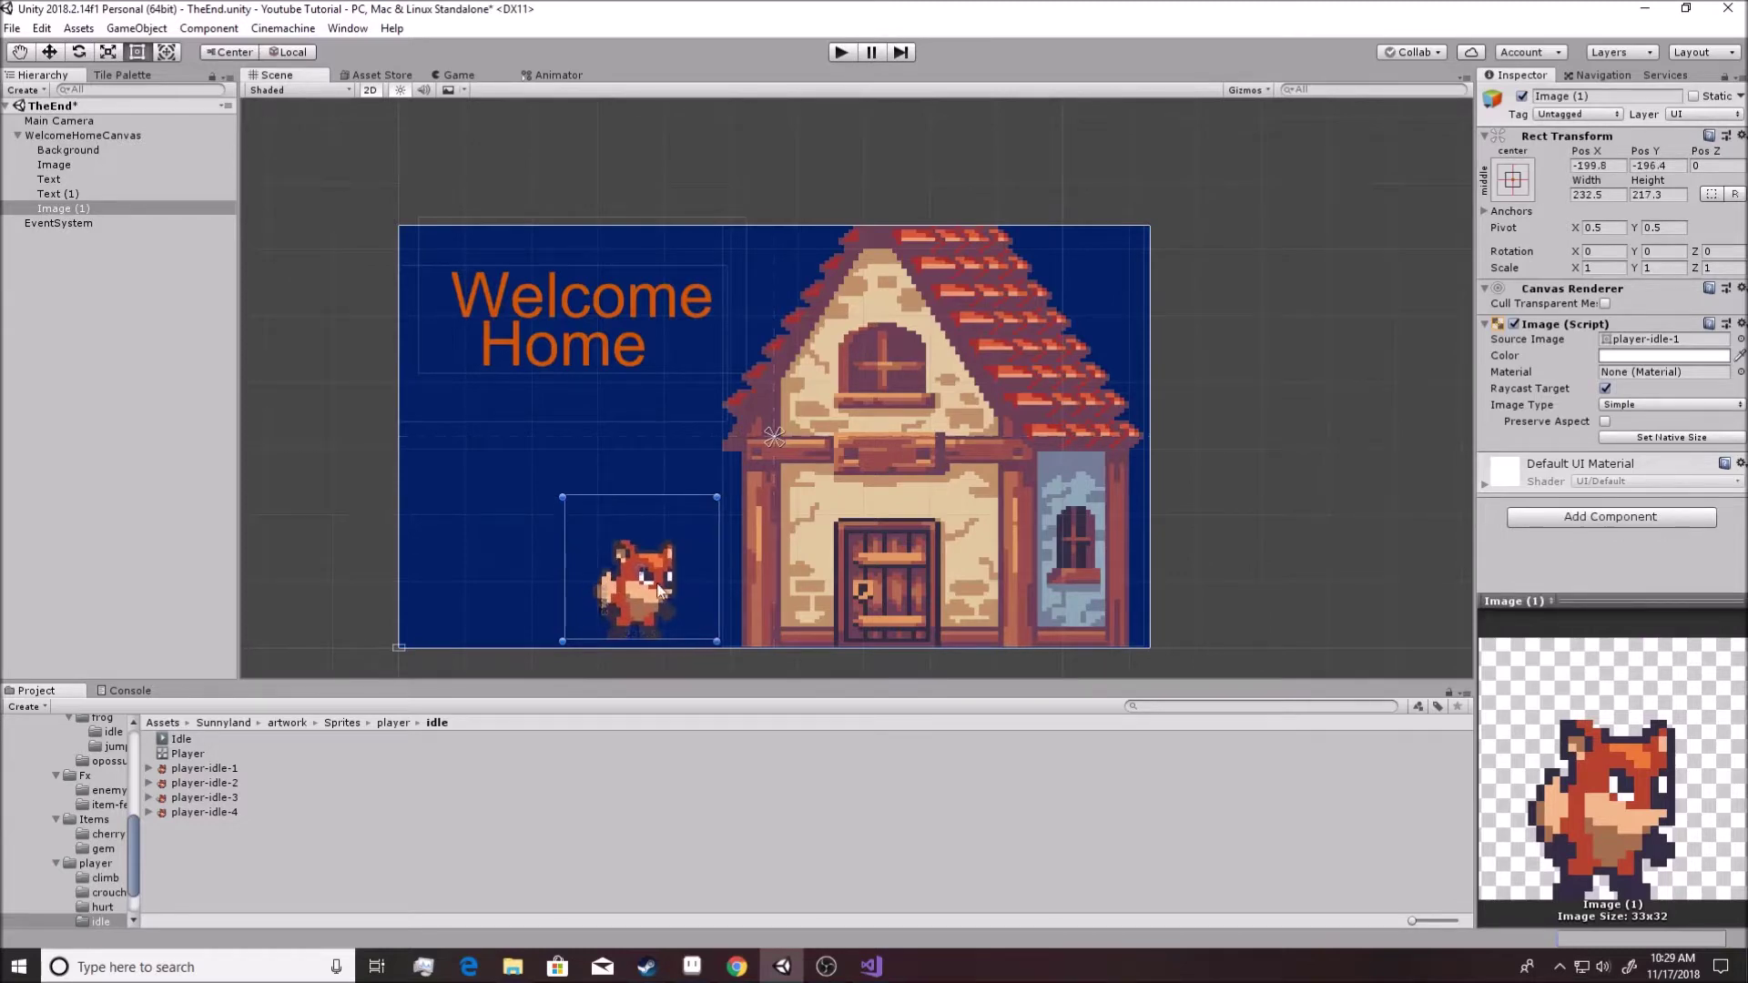
{"action": "left_click_drag", "start_coordinate": [650, 602], "coordinate": [554, 597]}
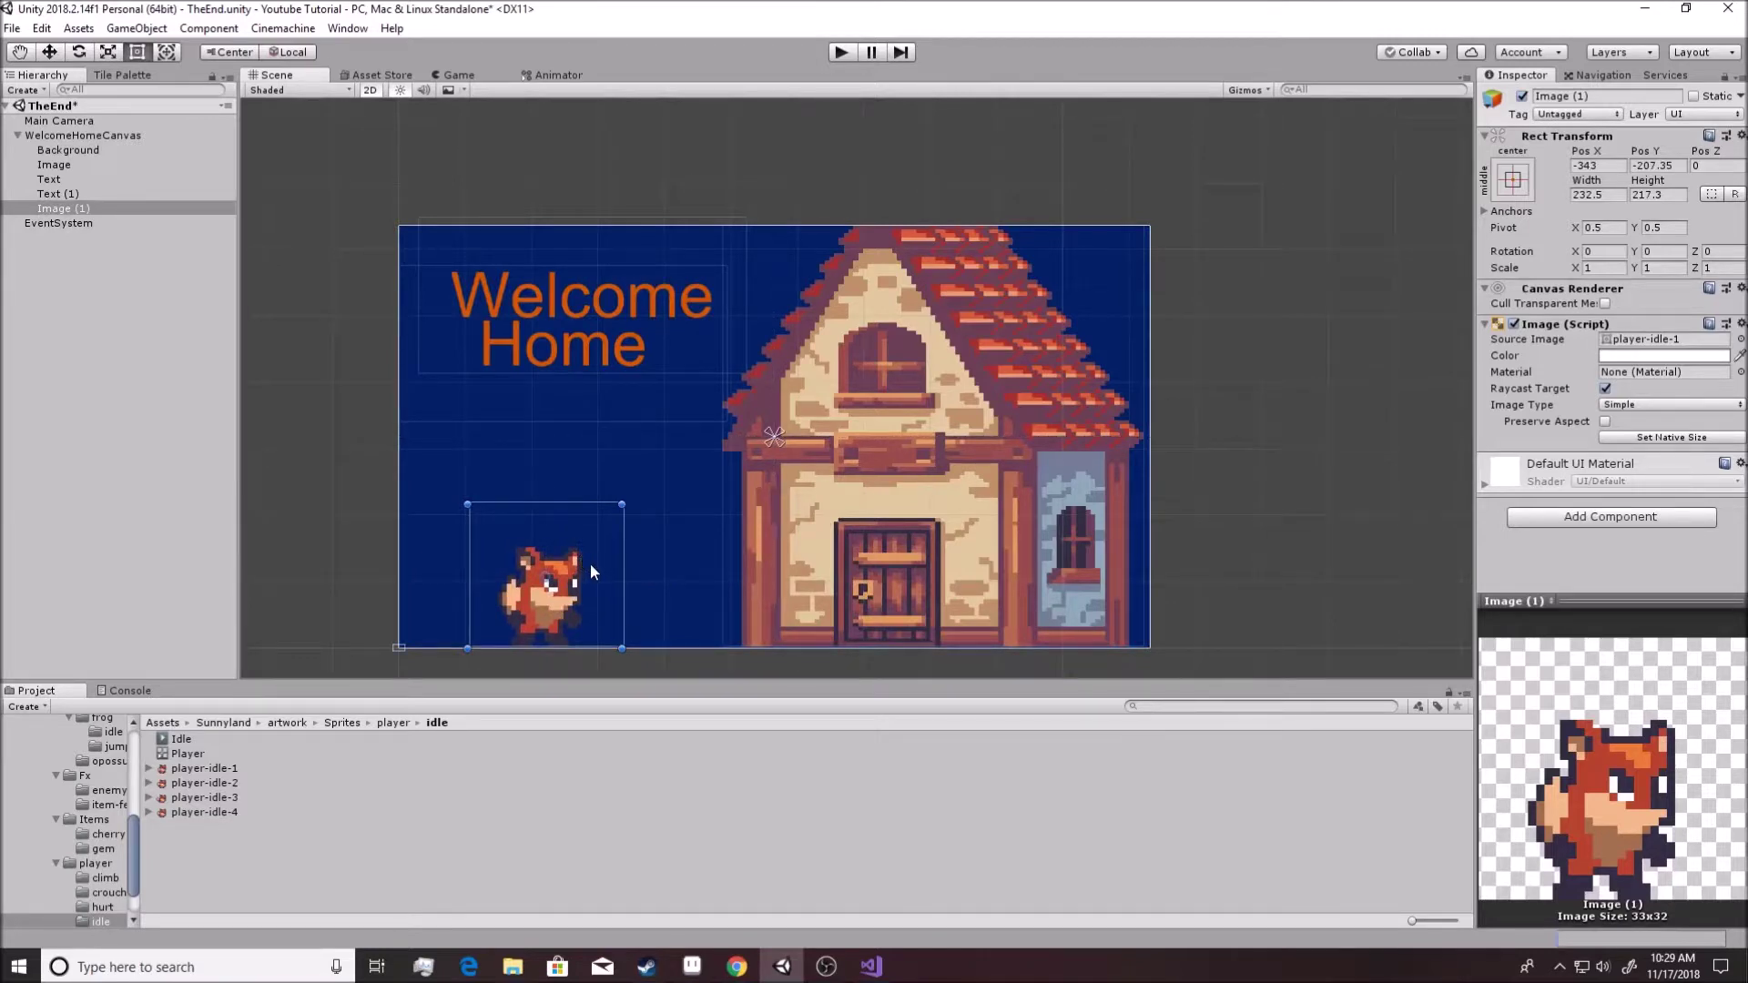
{"action": "key", "text": "ctrl+d"}
{"action": "left_click_drag", "start_coordinate": [553, 601], "coordinate": [865, 600]}
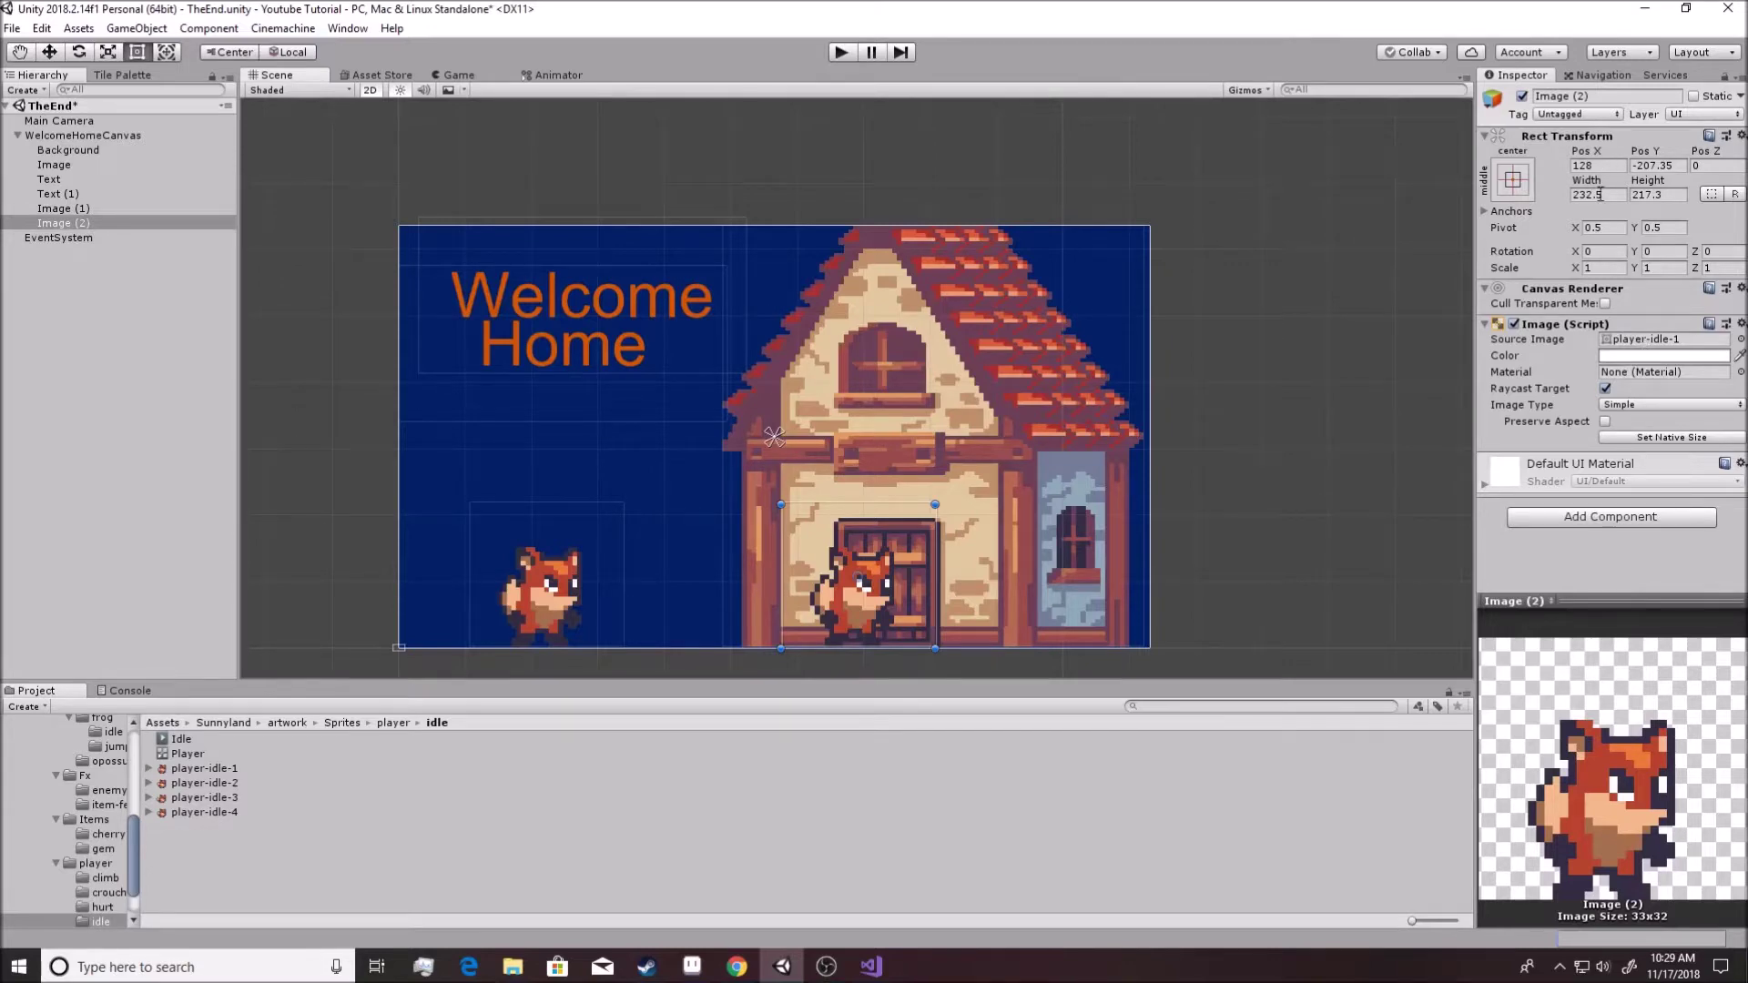
Flip the door fox with Scale X -1 and tint it light pink.
{"action": "left_click", "coordinate": [1603, 268]}
{"action": "type", "text": "-"}
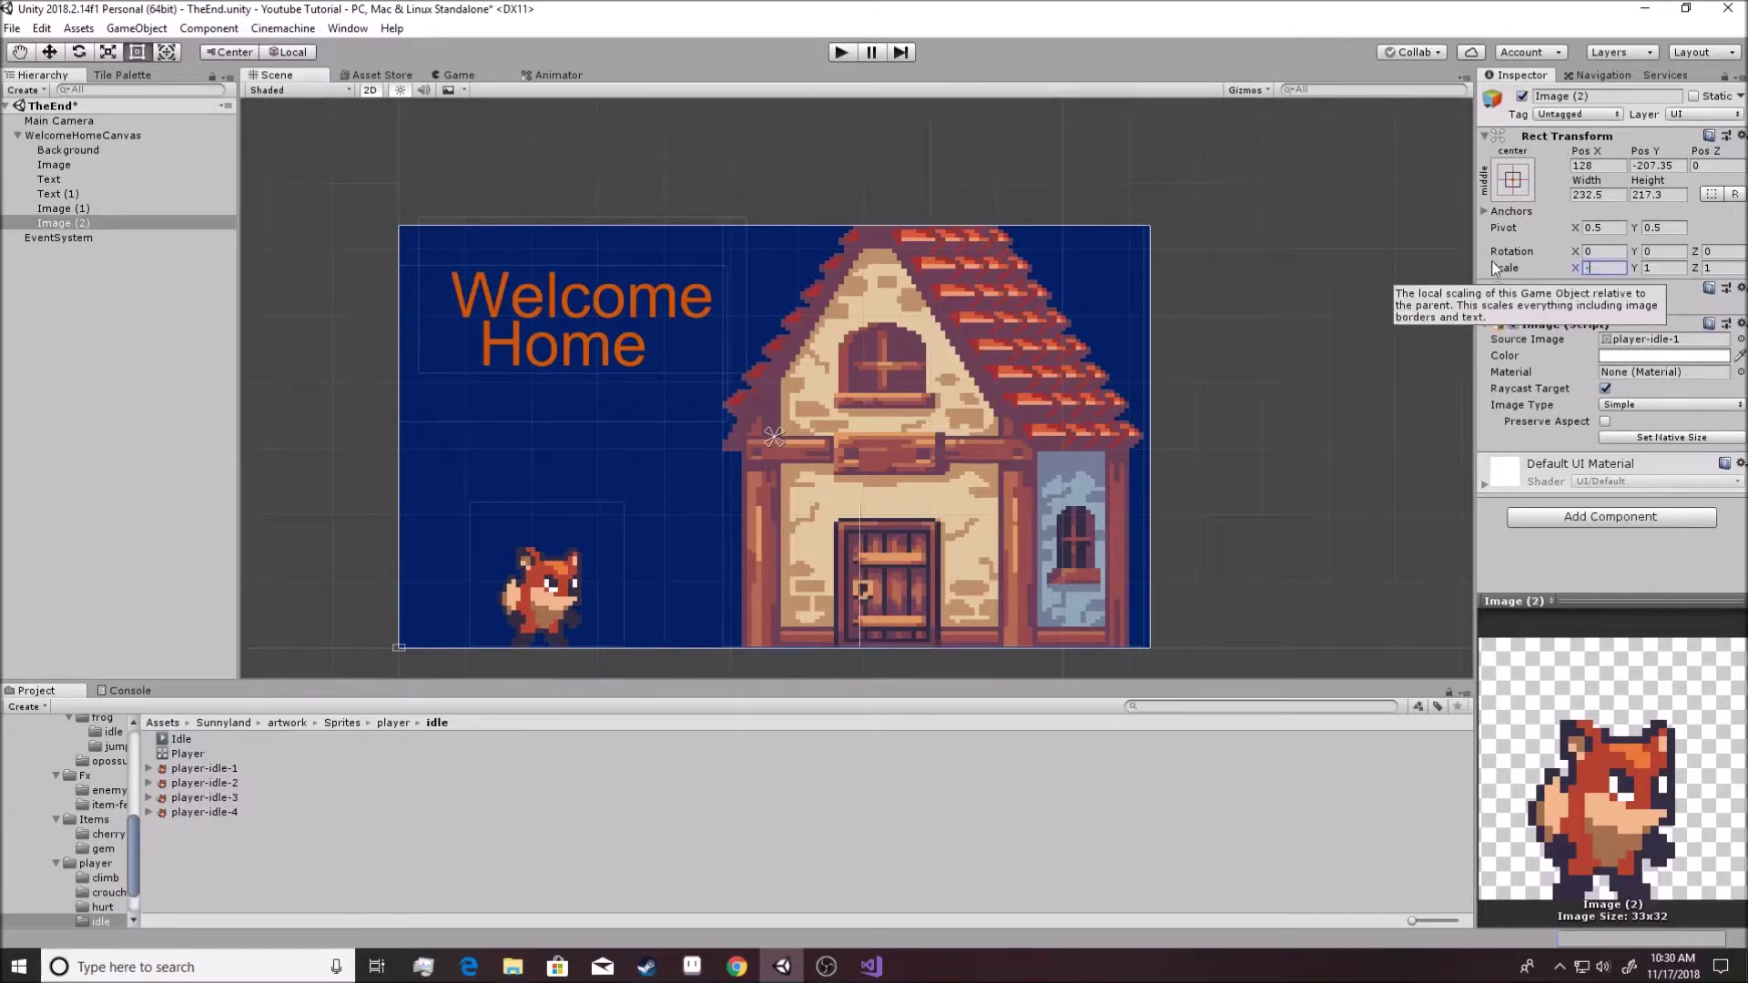
{"action": "type", "text": "1"}
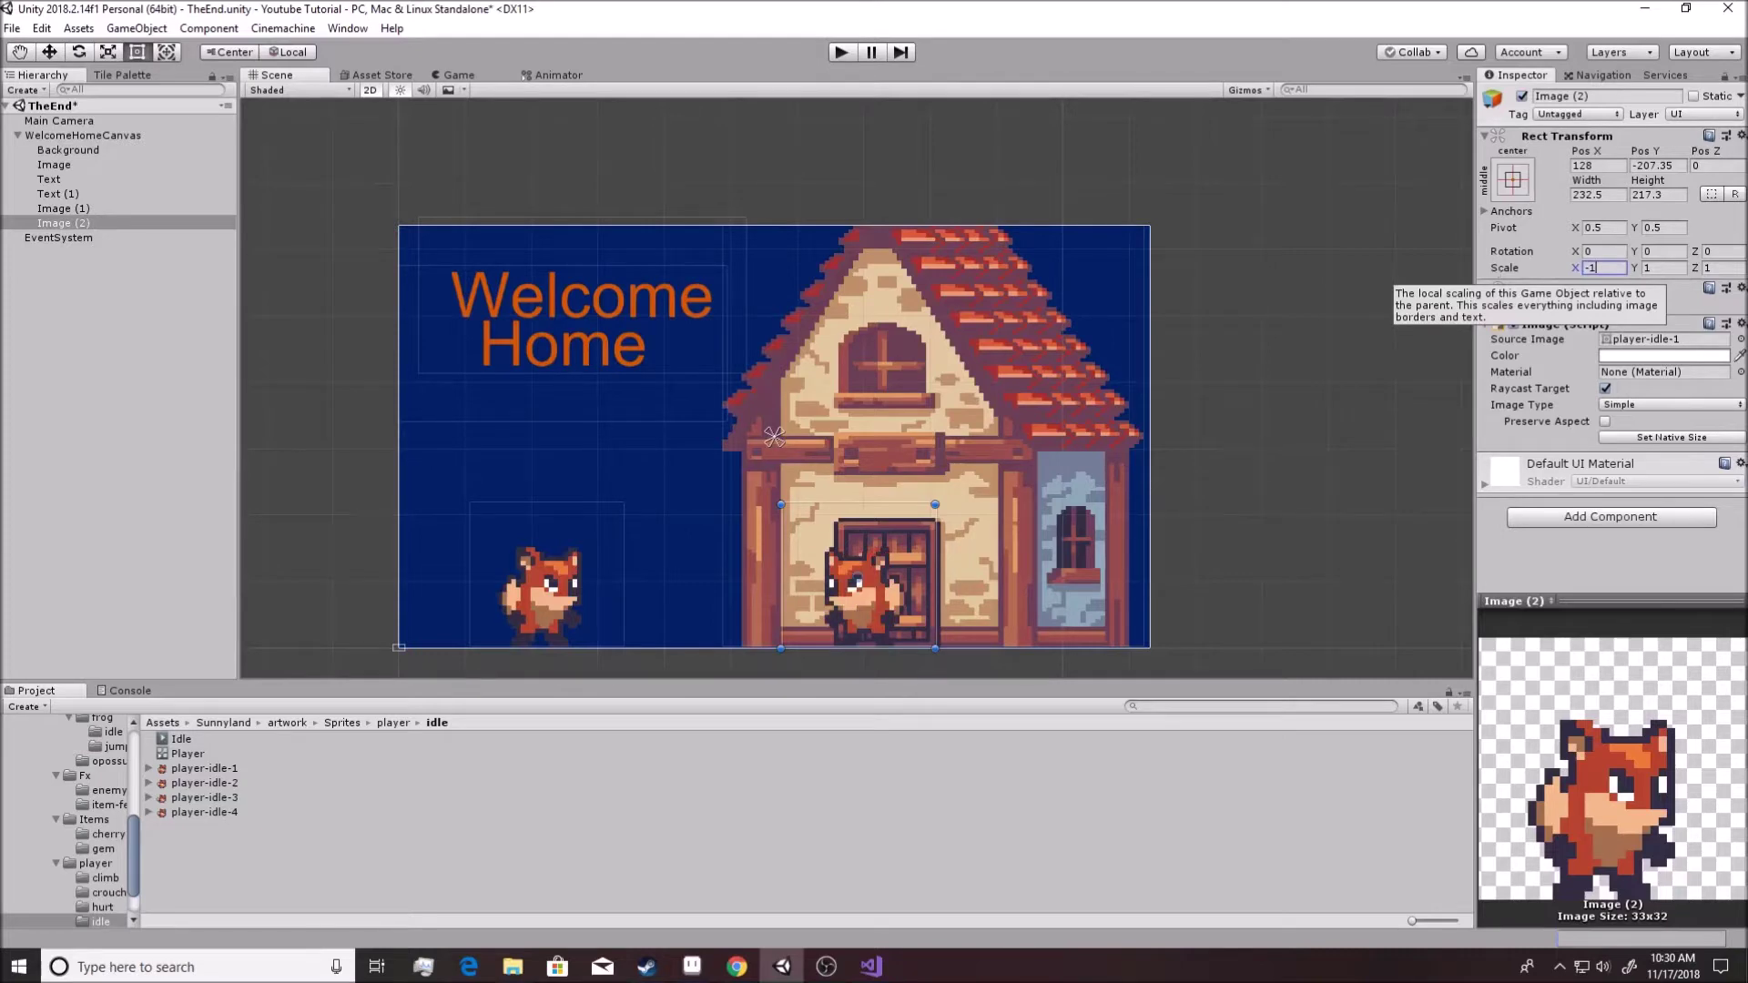
{"action": "left_click", "coordinate": [1655, 356]}
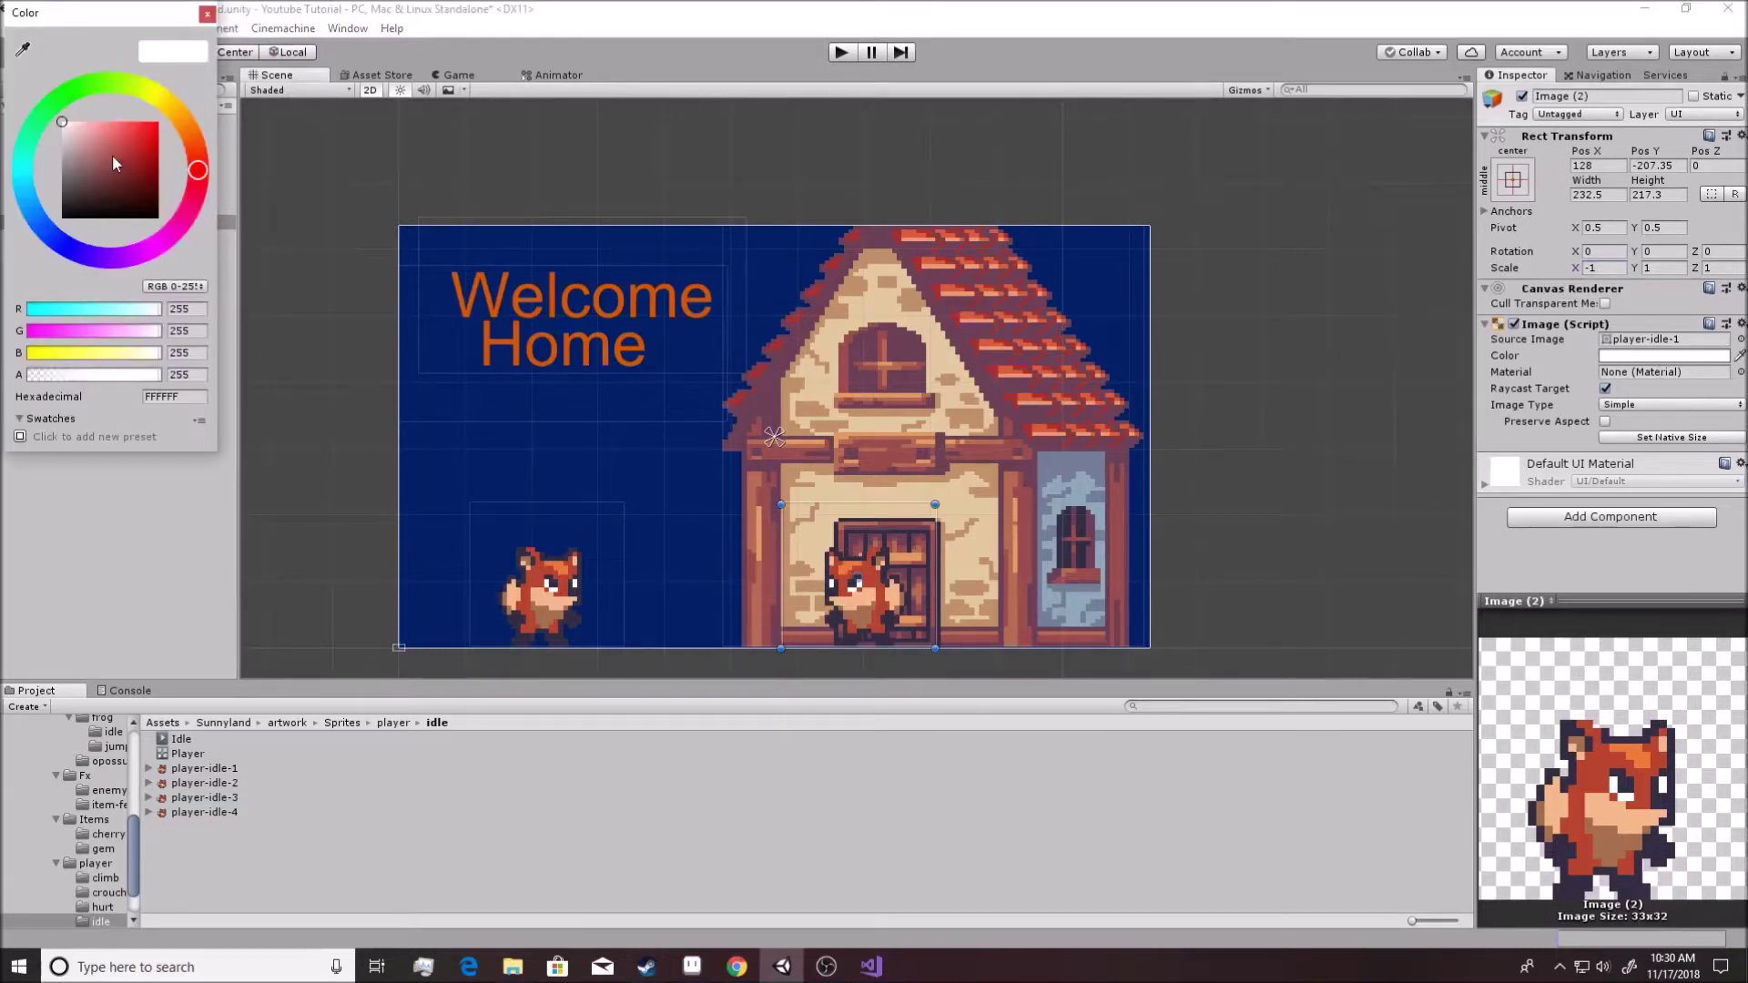
{"action": "left_click_drag", "start_coordinate": [197, 169], "coordinate": [191, 206]}
{"action": "mouse_move", "coordinate": [88, 130]}
{"action": "left_mouse_down"}
{"action": "mouse_move", "coordinate": [107, 129]}
{"action": "mouse_move", "coordinate": [69, 124]}
{"action": "mouse_move", "coordinate": [100, 127]}
{"action": "left_mouse_up"}
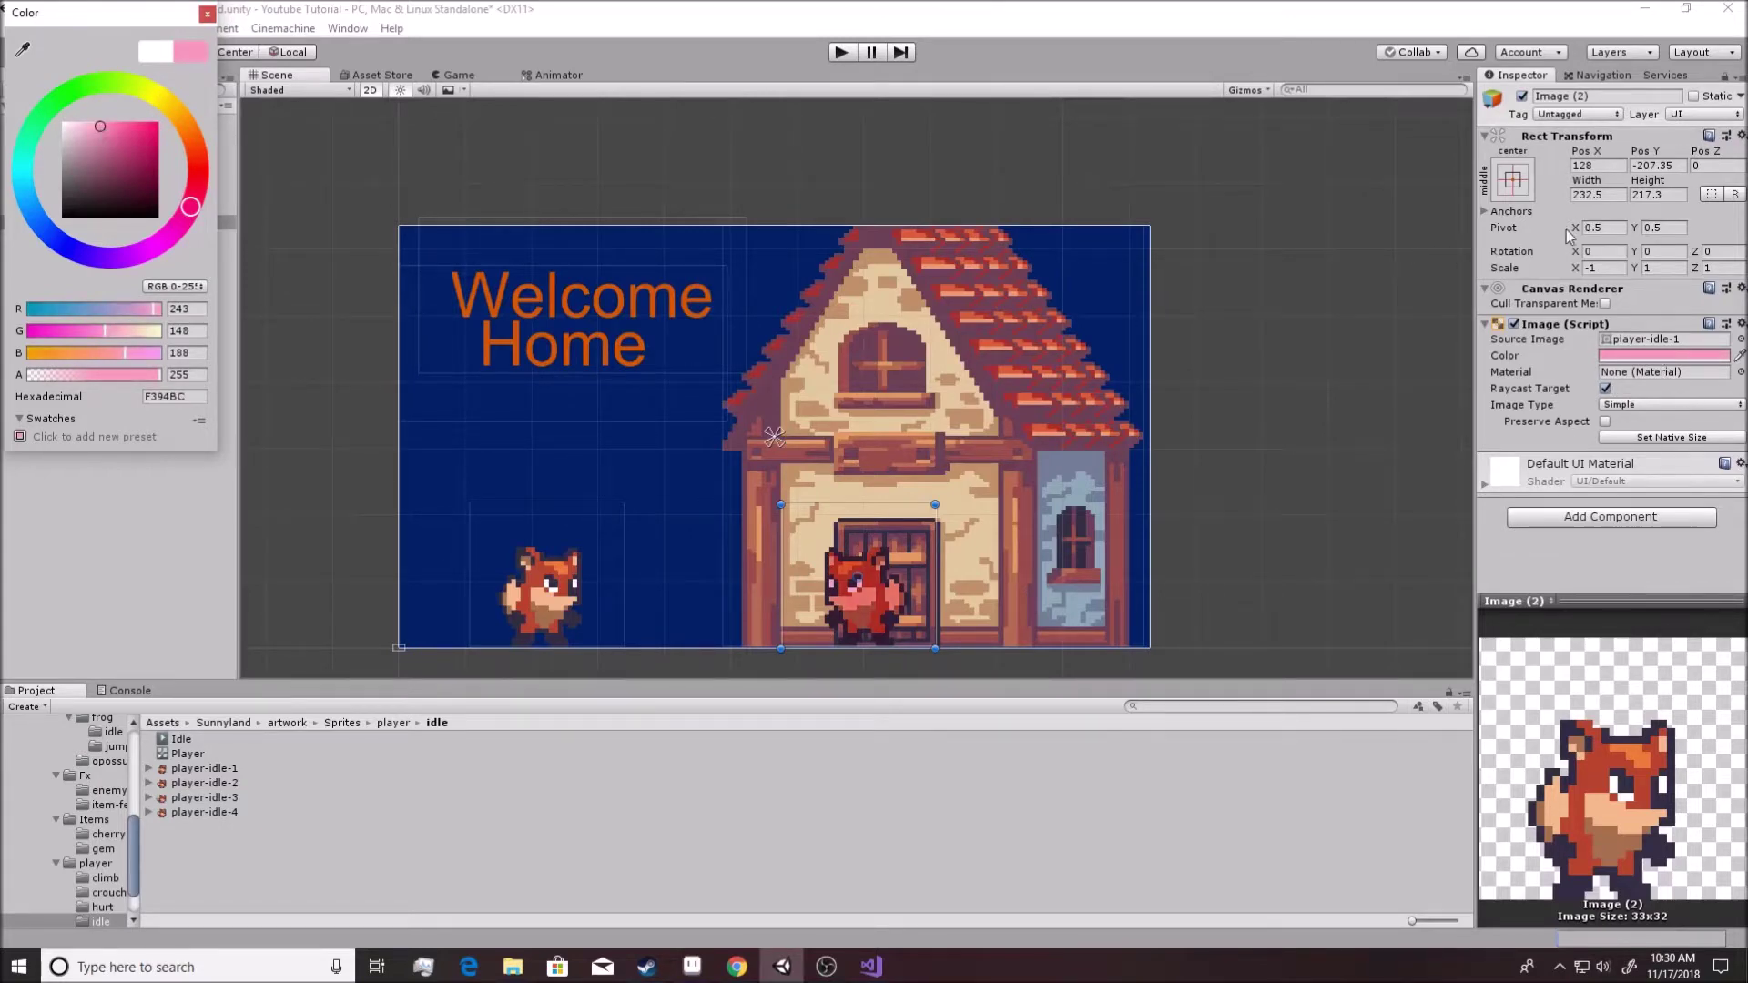
{"action": "left_click", "coordinate": [1644, 252]}
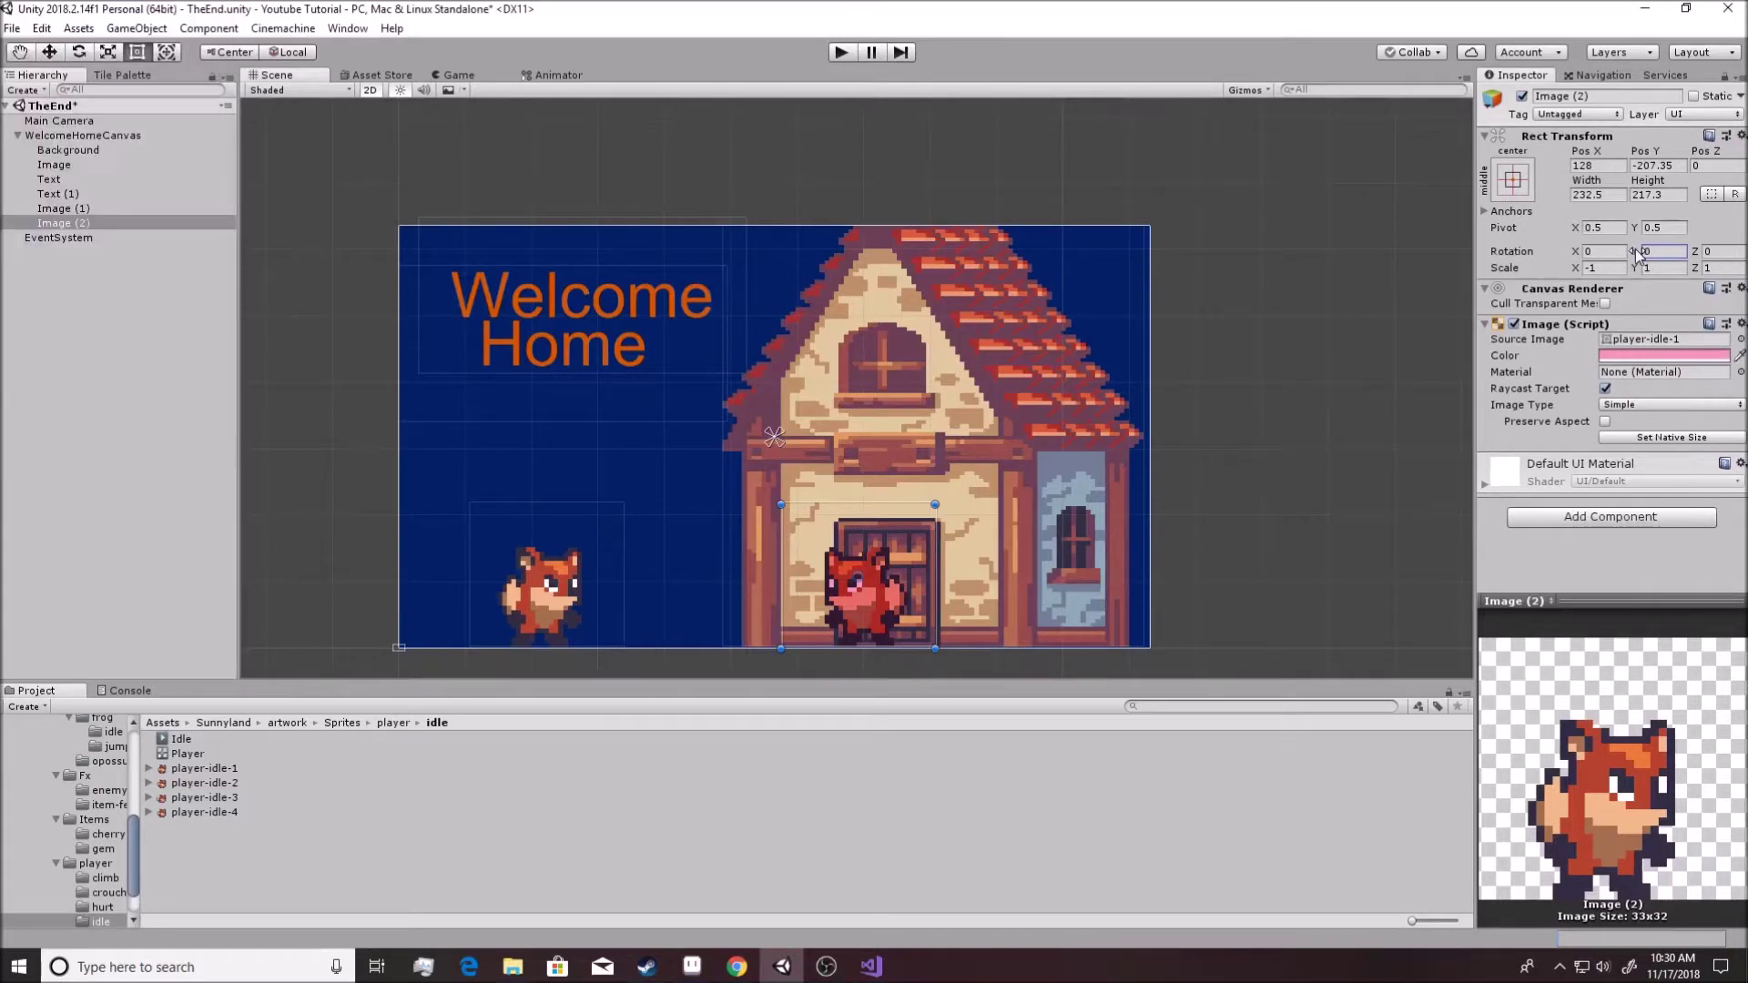
Reset the stray rotation to 0 and narrow the flipped fox to width scale -0.7.
{"action": "left_click_drag", "start_coordinate": [1635, 249], "coordinate": [1632, 249]}
{"action": "left_click", "coordinate": [1673, 254]}
{"action": "type", "text": "0"}
{"action": "left_click_drag", "start_coordinate": [1639, 273], "coordinate": [1629, 273]}
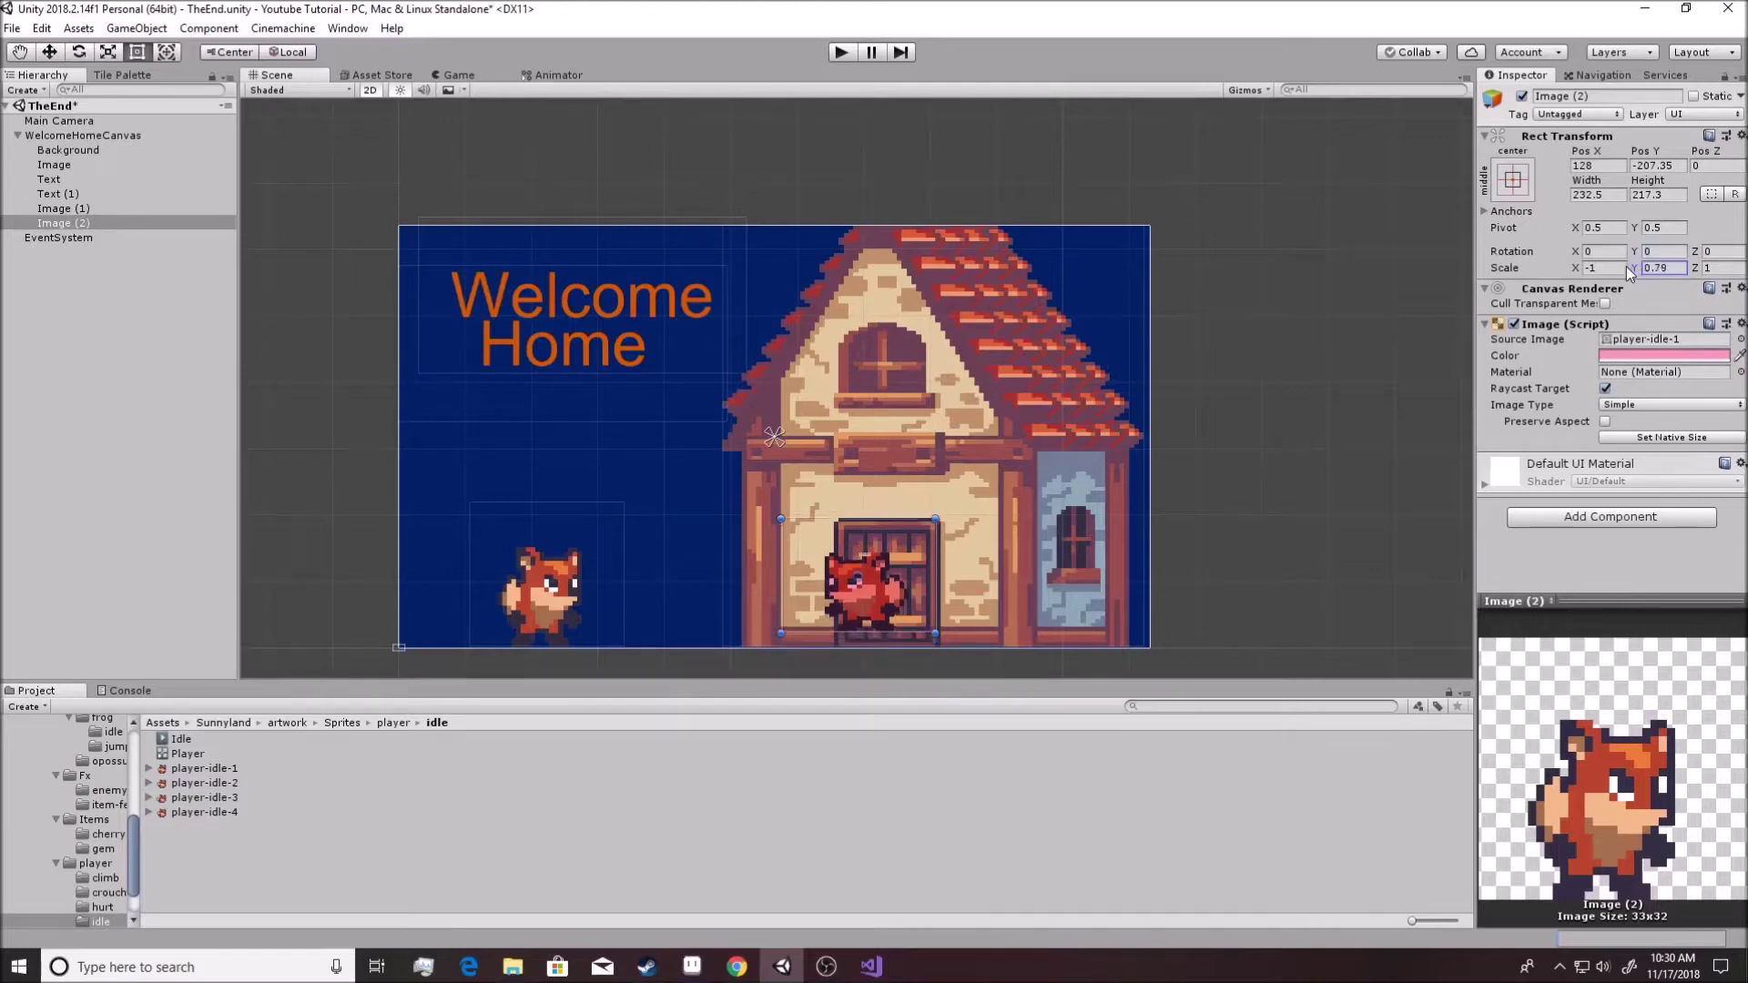
{"action": "type", "text": "1"}
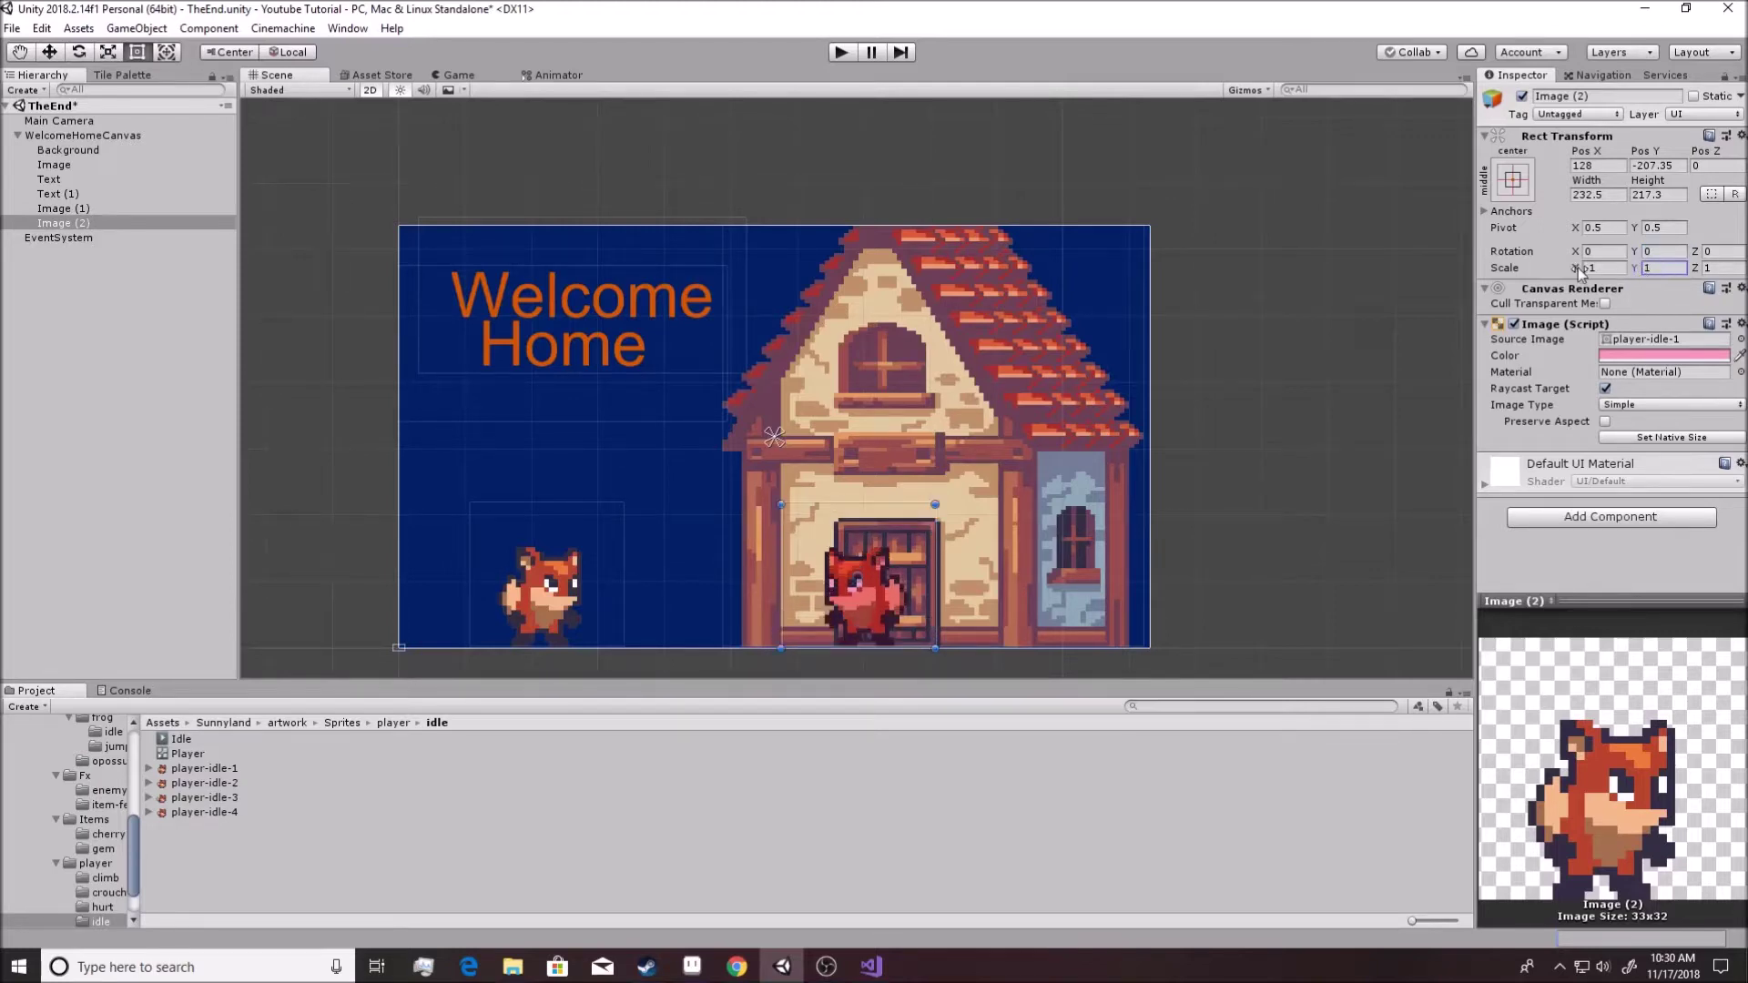
{"action": "left_click", "coordinate": [1584, 271]}
{"action": "type", "text": "0.94"}
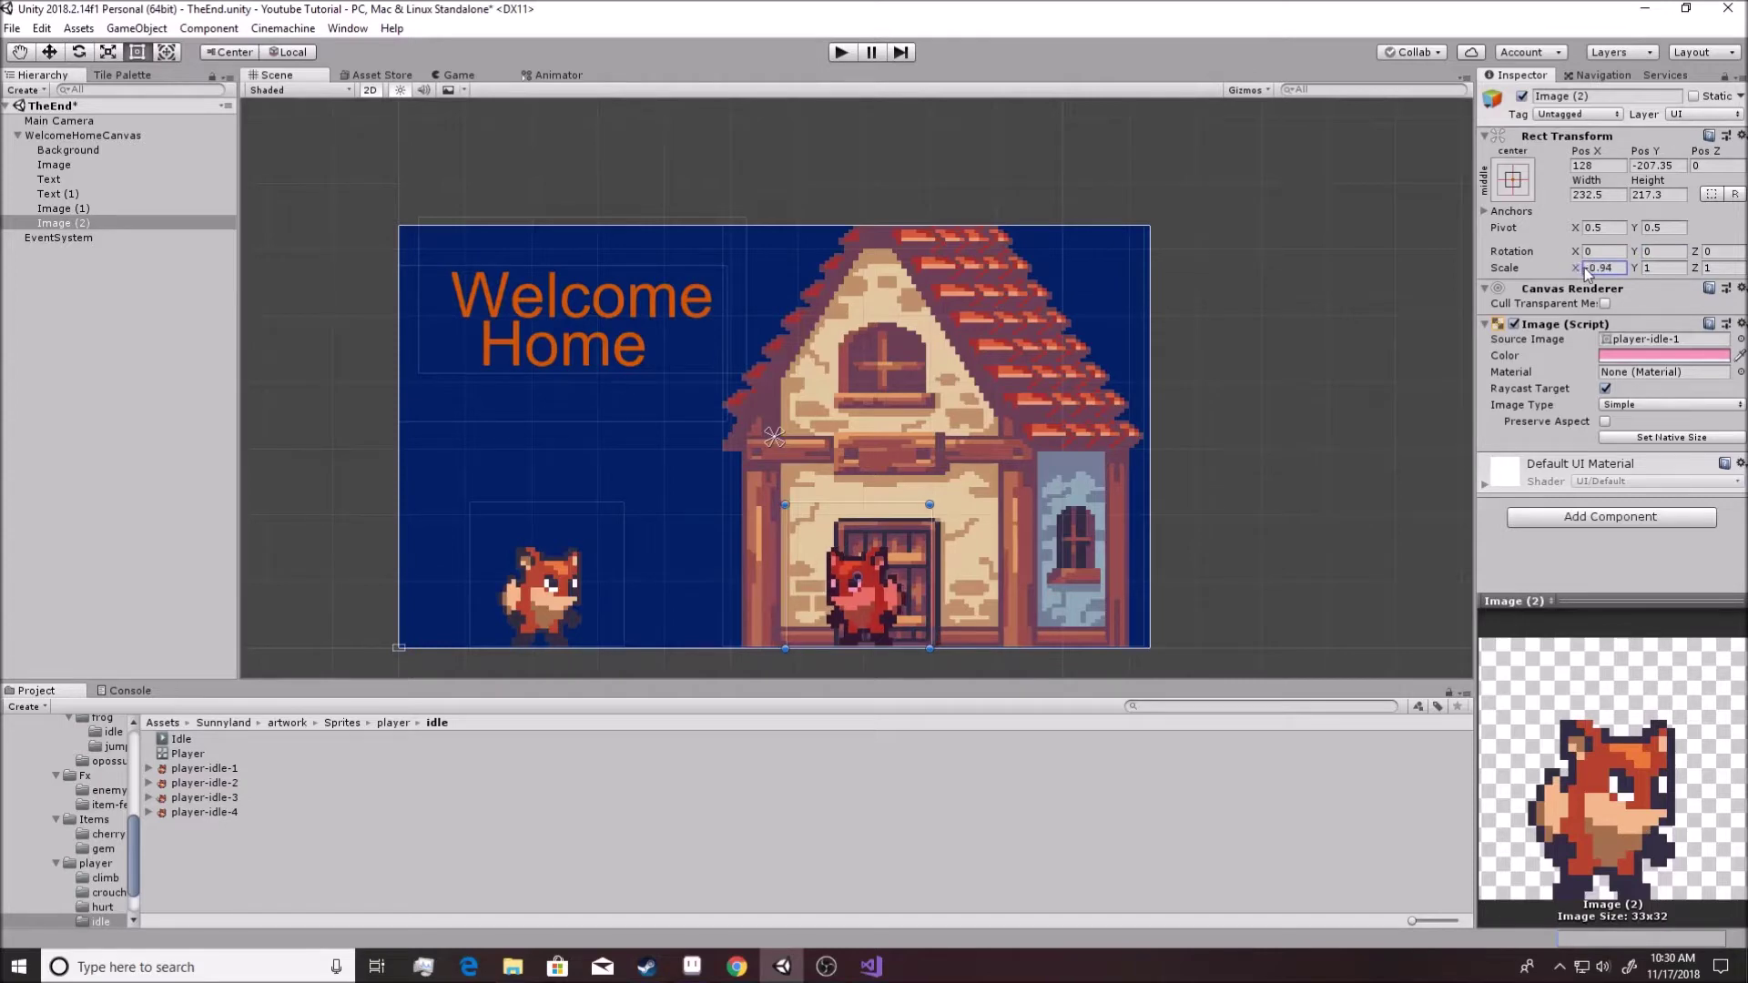
{"action": "left_click_drag", "start_coordinate": [1587, 273], "coordinate": [1595, 273]}
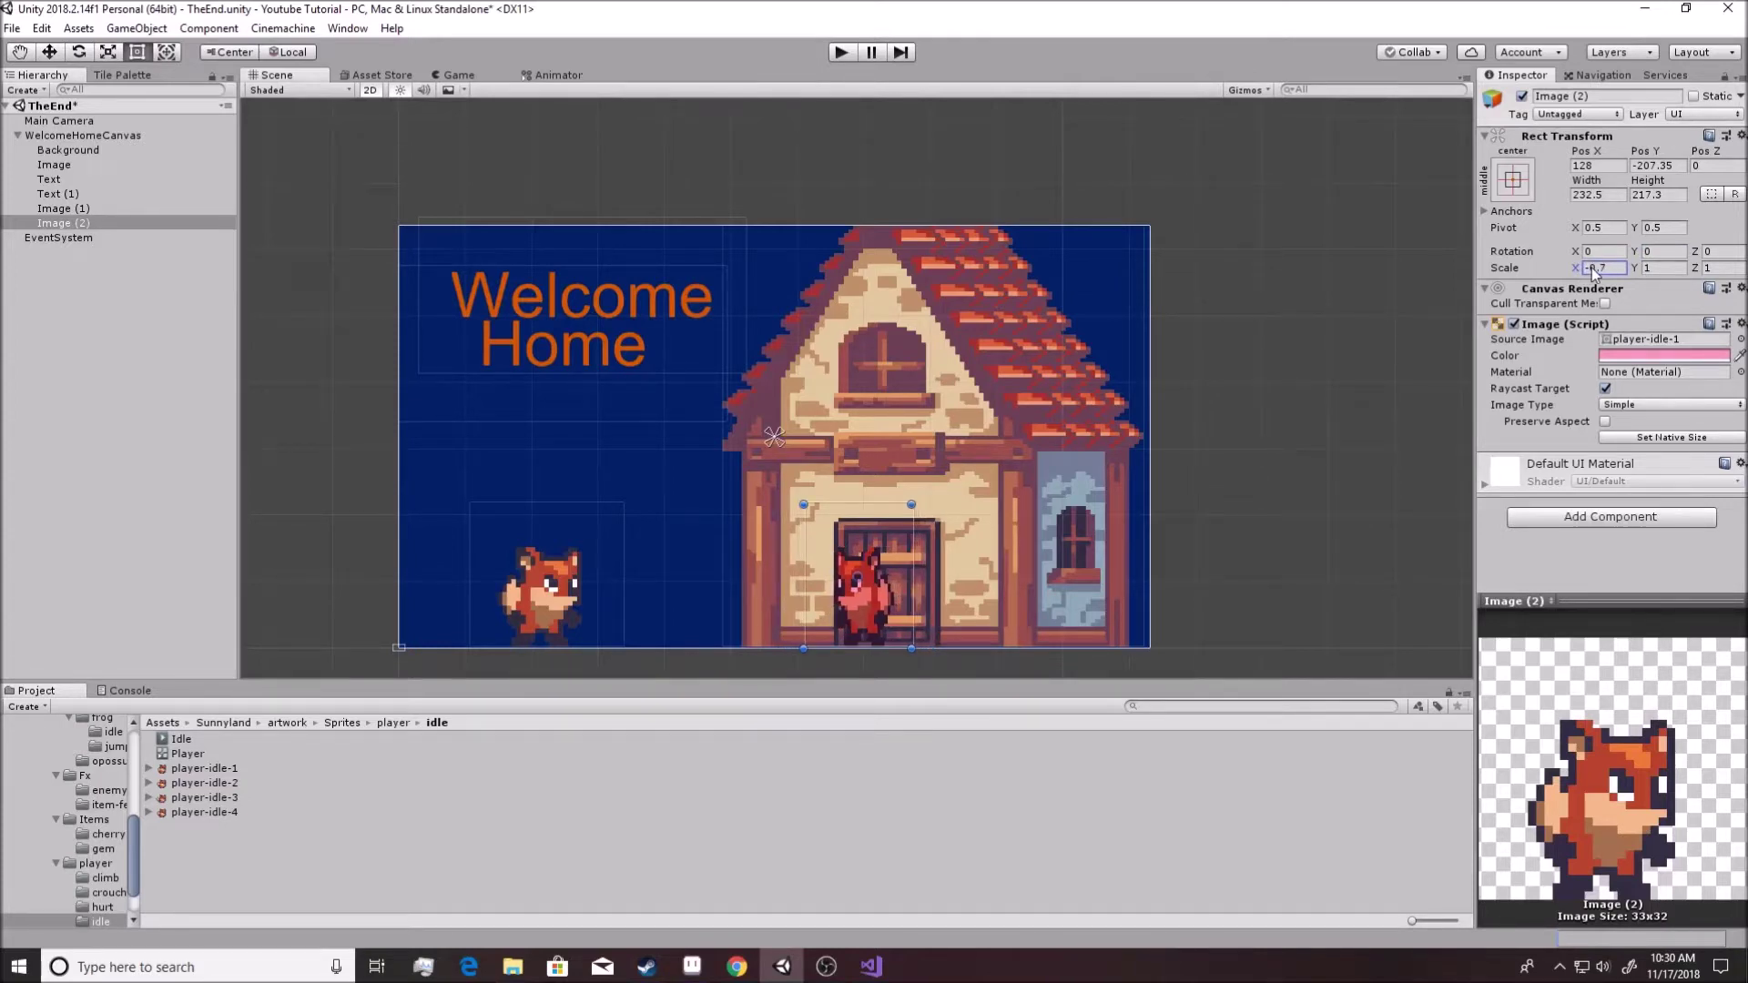
{"action": "left_click", "coordinate": [1637, 268]}
Shrink the fox to scale -0.64 by 0.65 and lower it onto the ground beside the door.
{"action": "left_click_drag", "start_coordinate": [1637, 273], "coordinate": [1632, 273]}
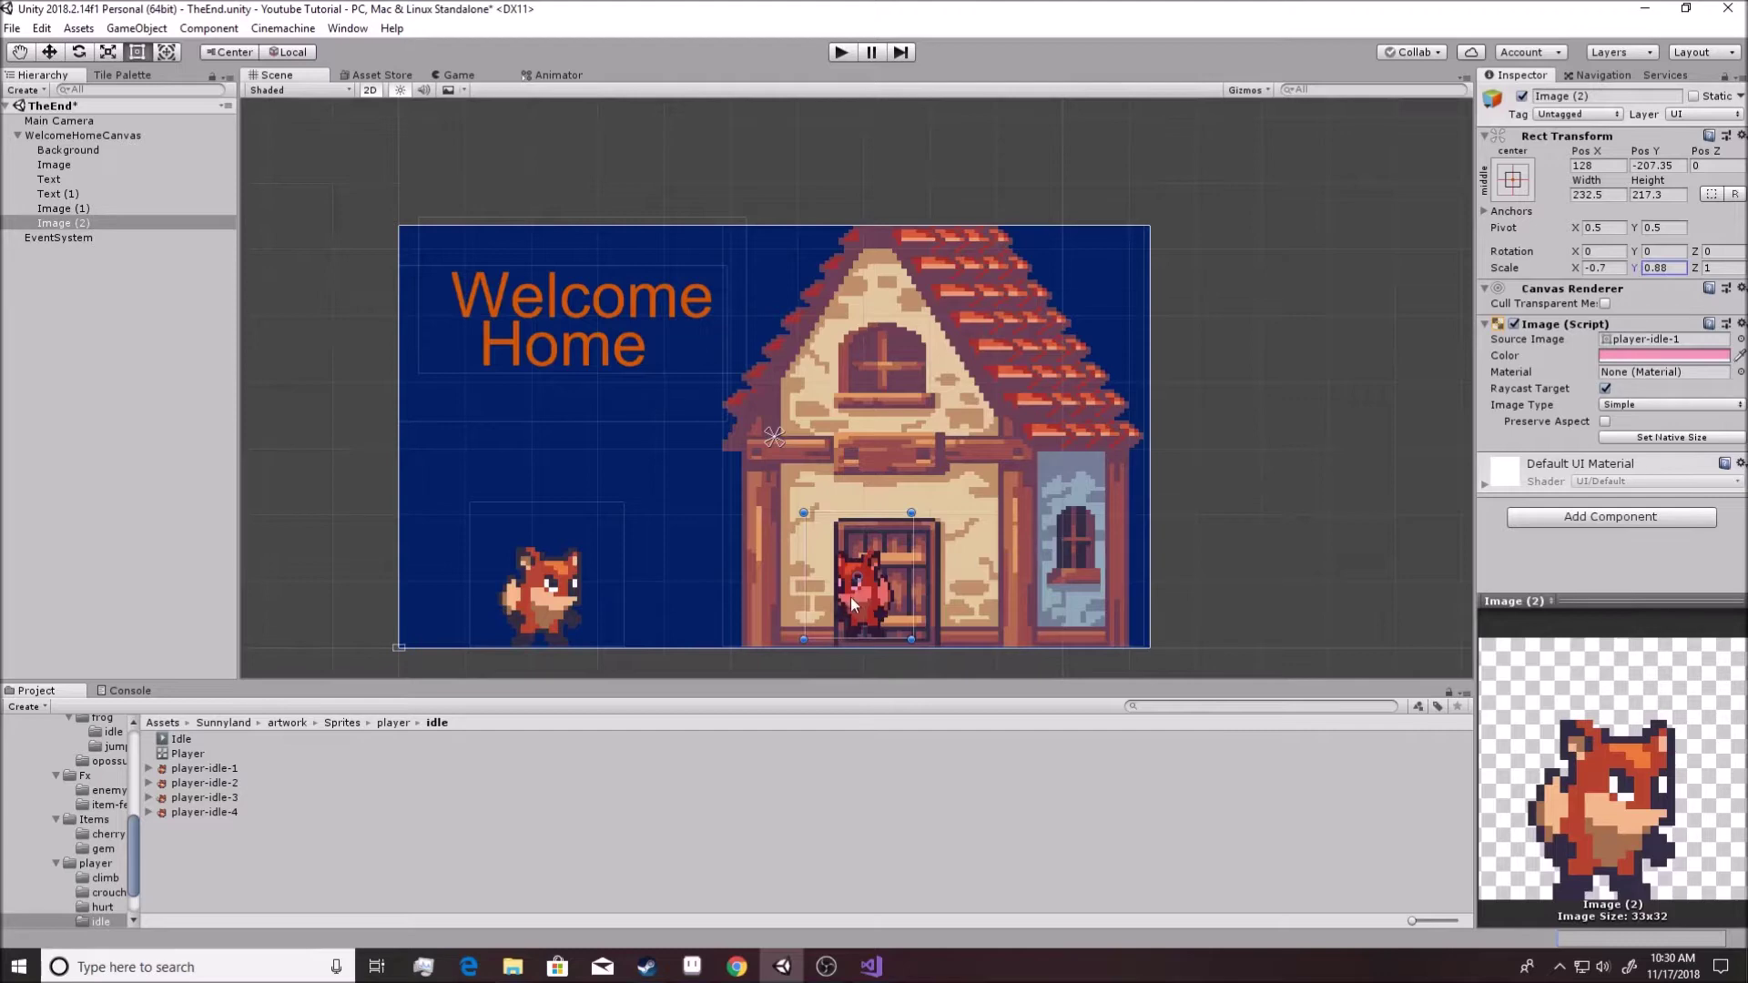
{"action": "left_click_drag", "start_coordinate": [857, 603], "coordinate": [833, 614]}
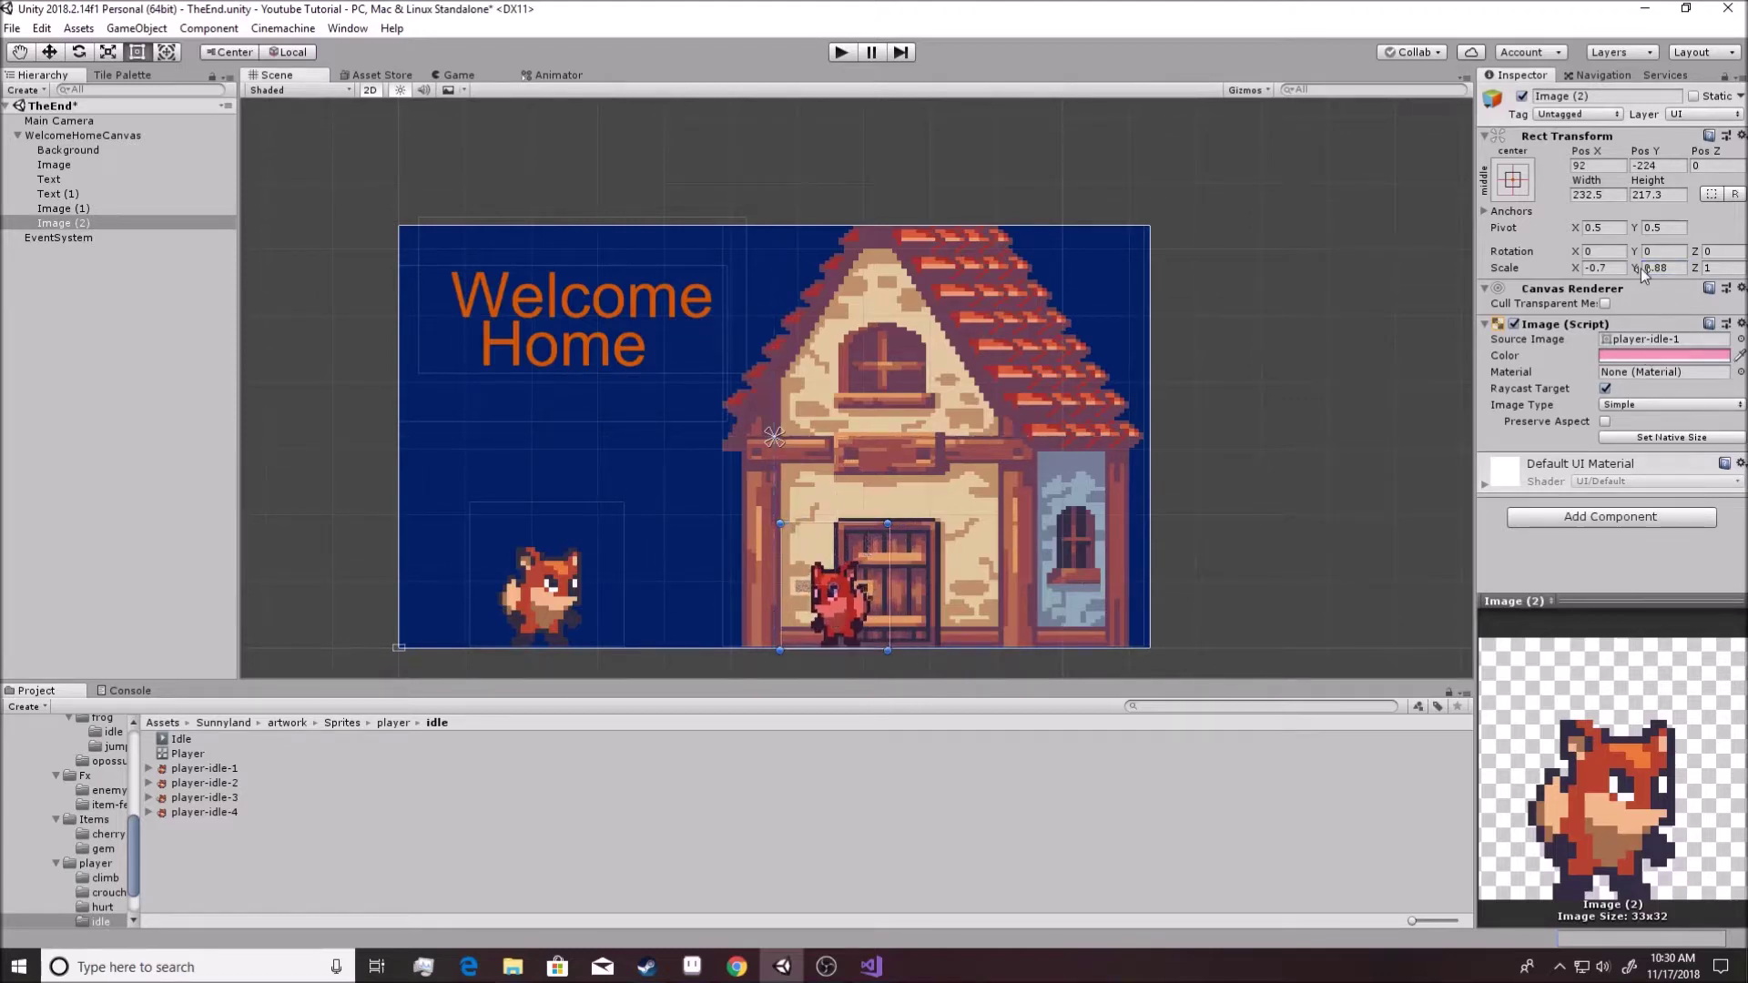
{"action": "left_click_drag", "start_coordinate": [1637, 271], "coordinate": [1637, 276]}
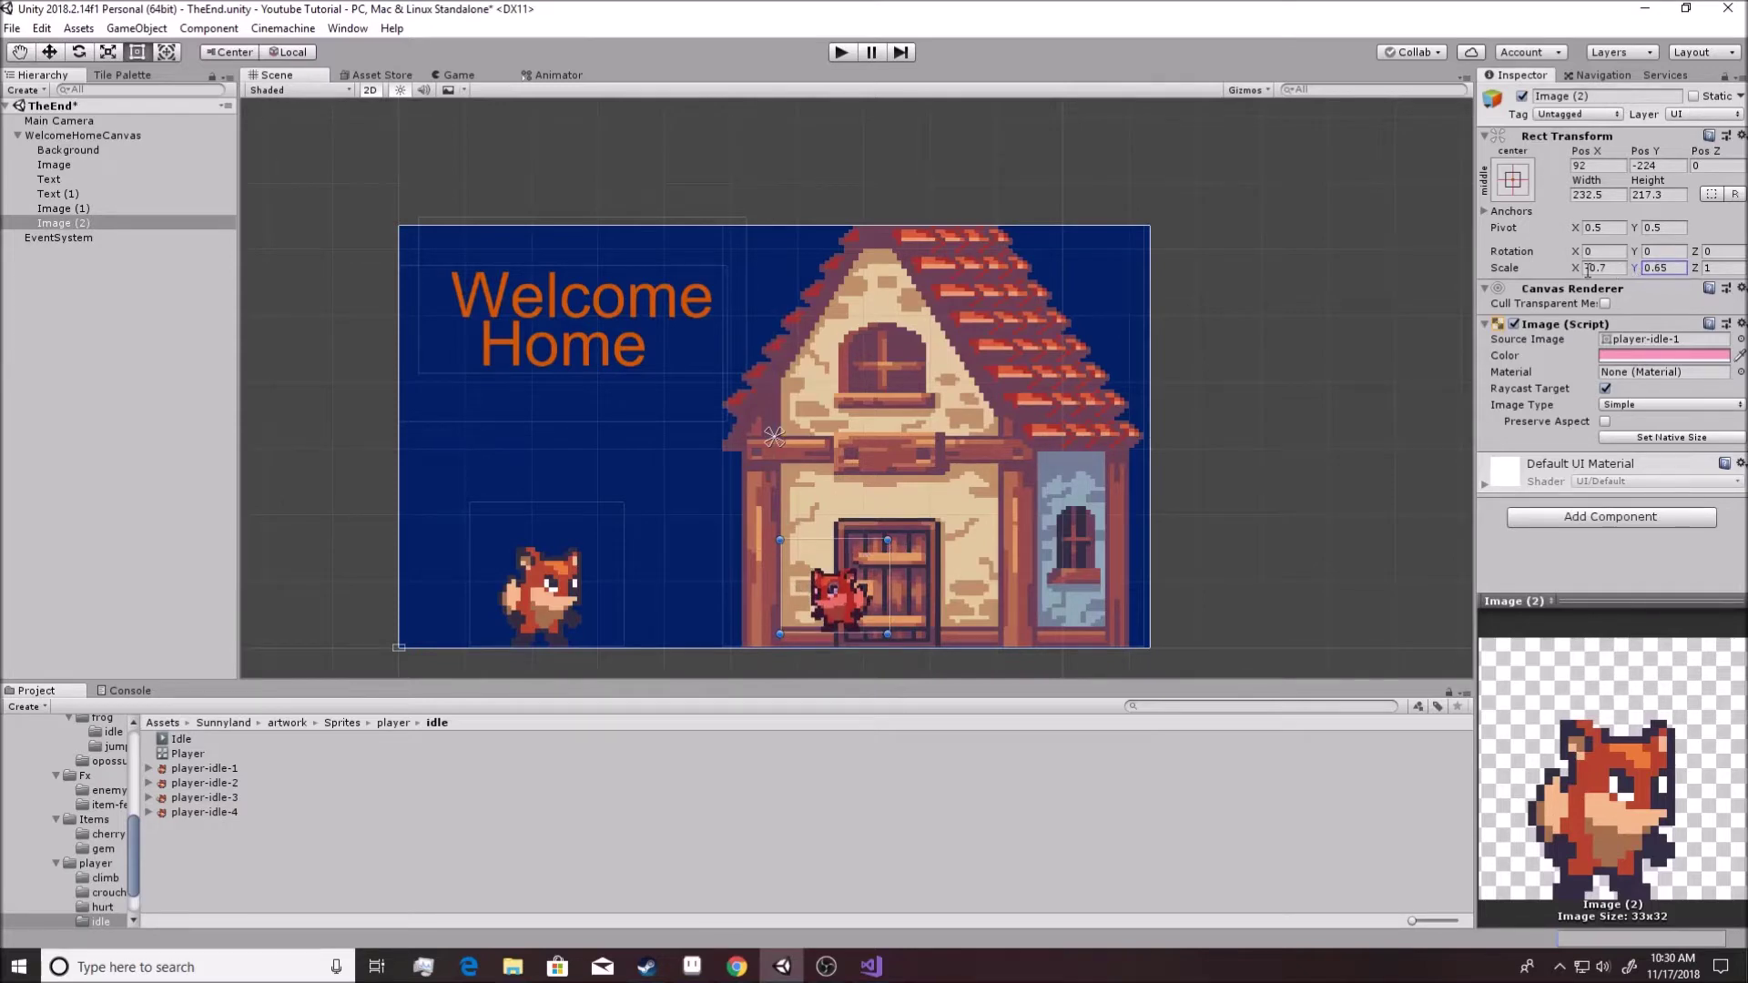
{"action": "left_click", "coordinate": [1586, 271]}
{"action": "key", "text": "BackSpace"}
{"action": "type", "text": "64"}
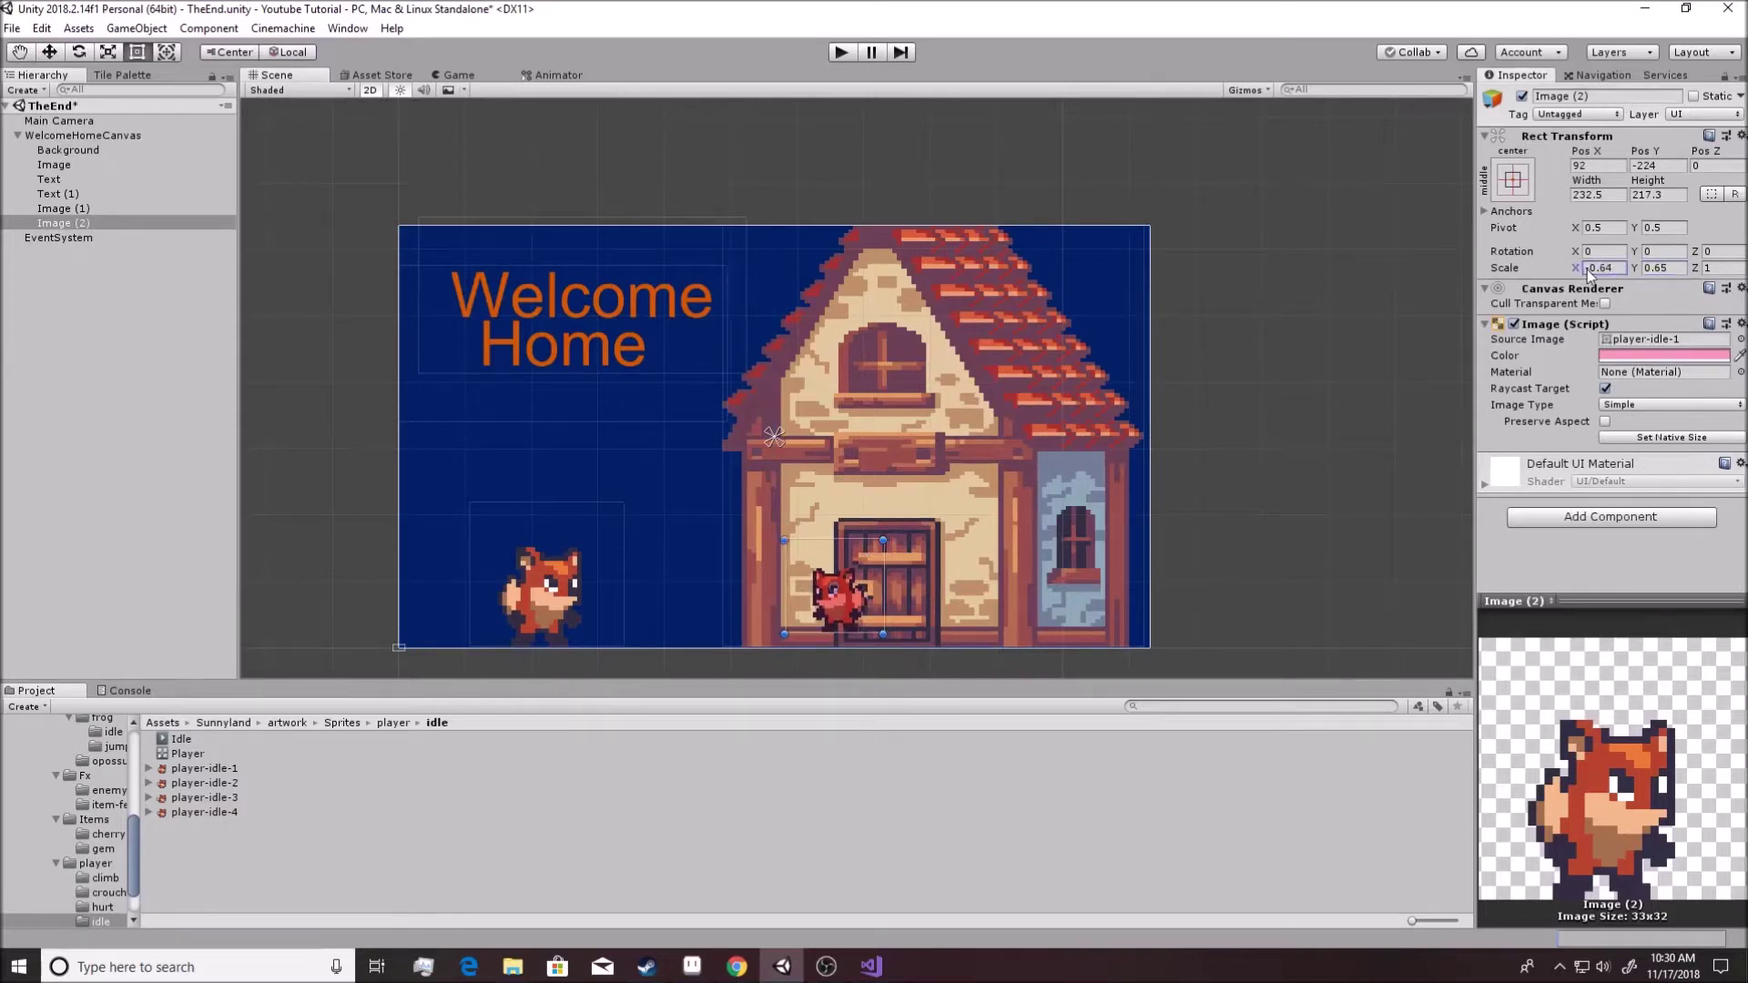
{"action": "left_click_drag", "start_coordinate": [832, 608], "coordinate": [832, 626]}
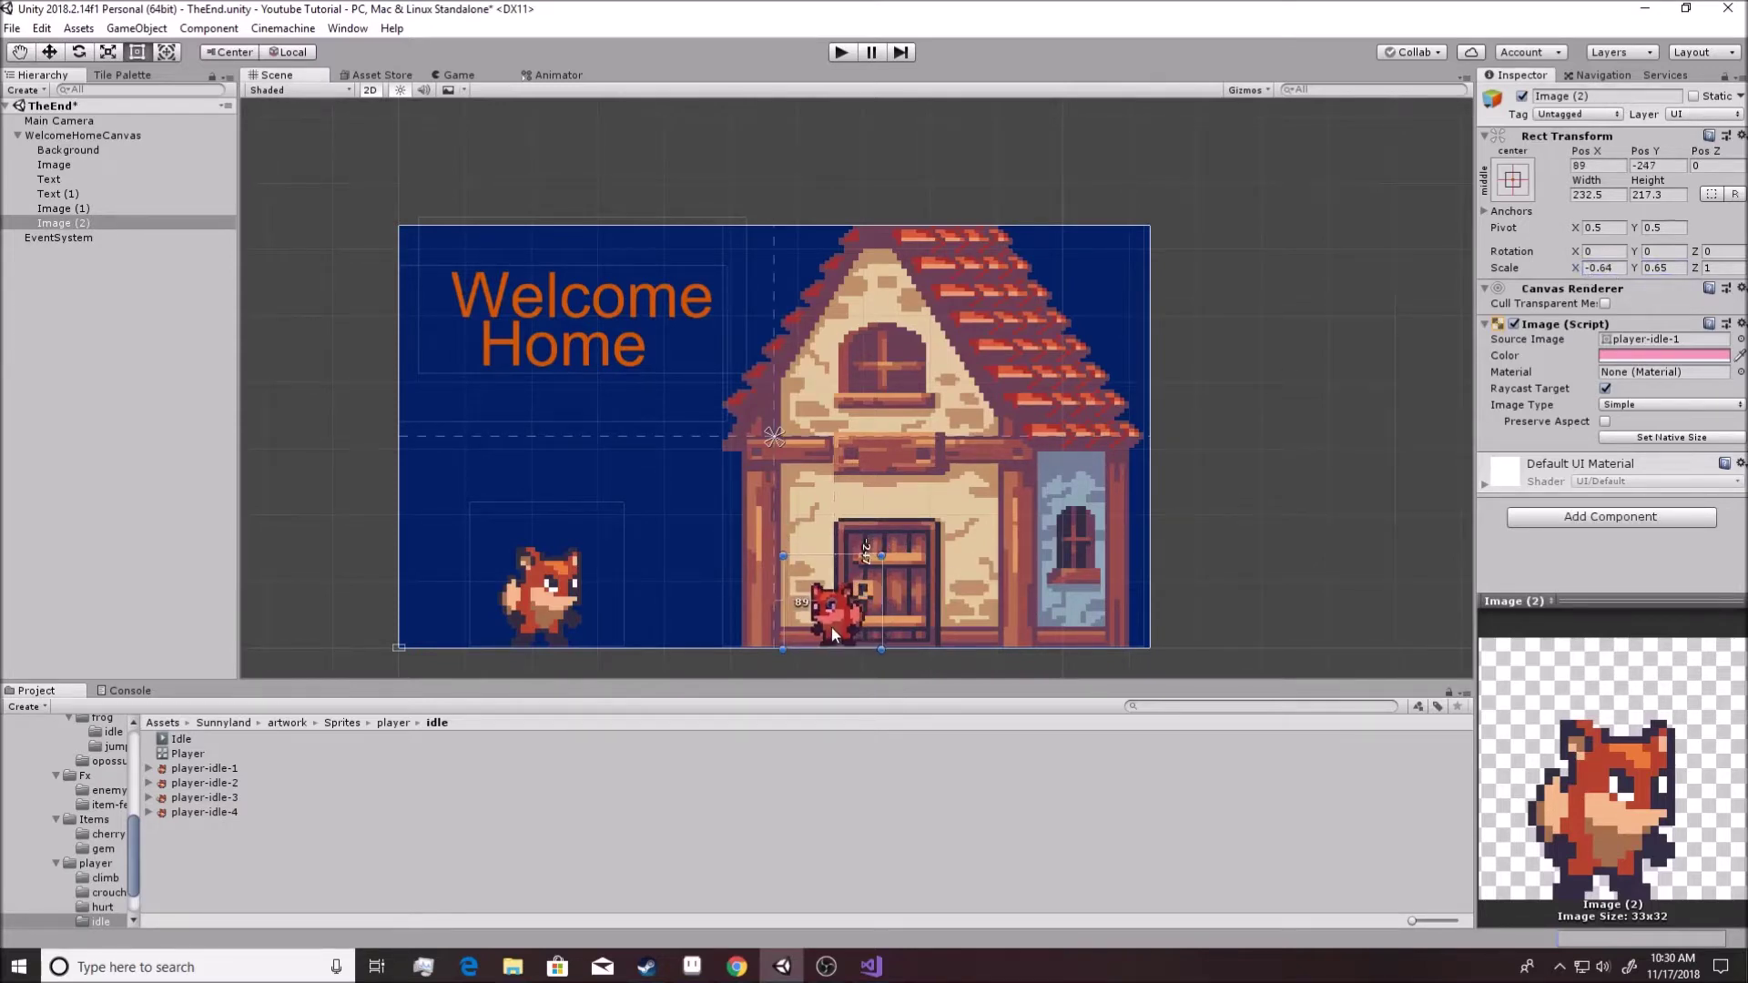
{"action": "left_click", "coordinate": [1256, 645]}
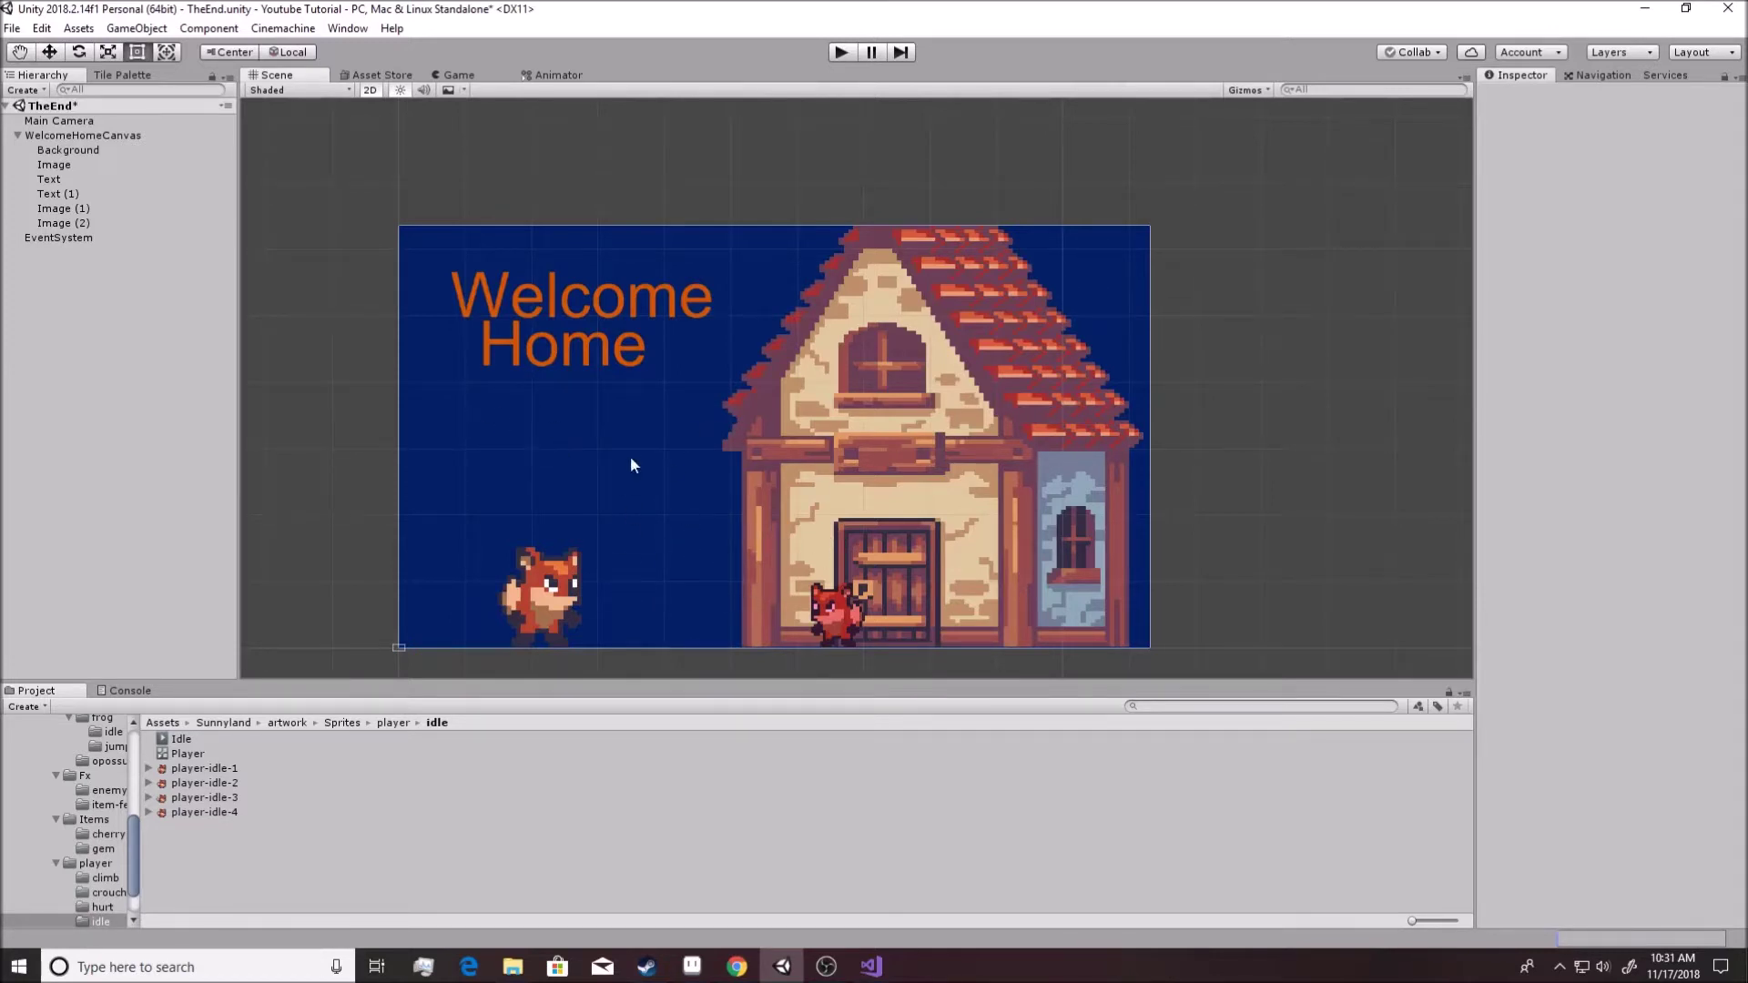
{"action": "left_click", "coordinate": [55, 165]}
Rename Image, Image (1) and Image (2) to House, DaddyFOx and KidFox.
{"action": "left_click", "coordinate": [54, 165]}
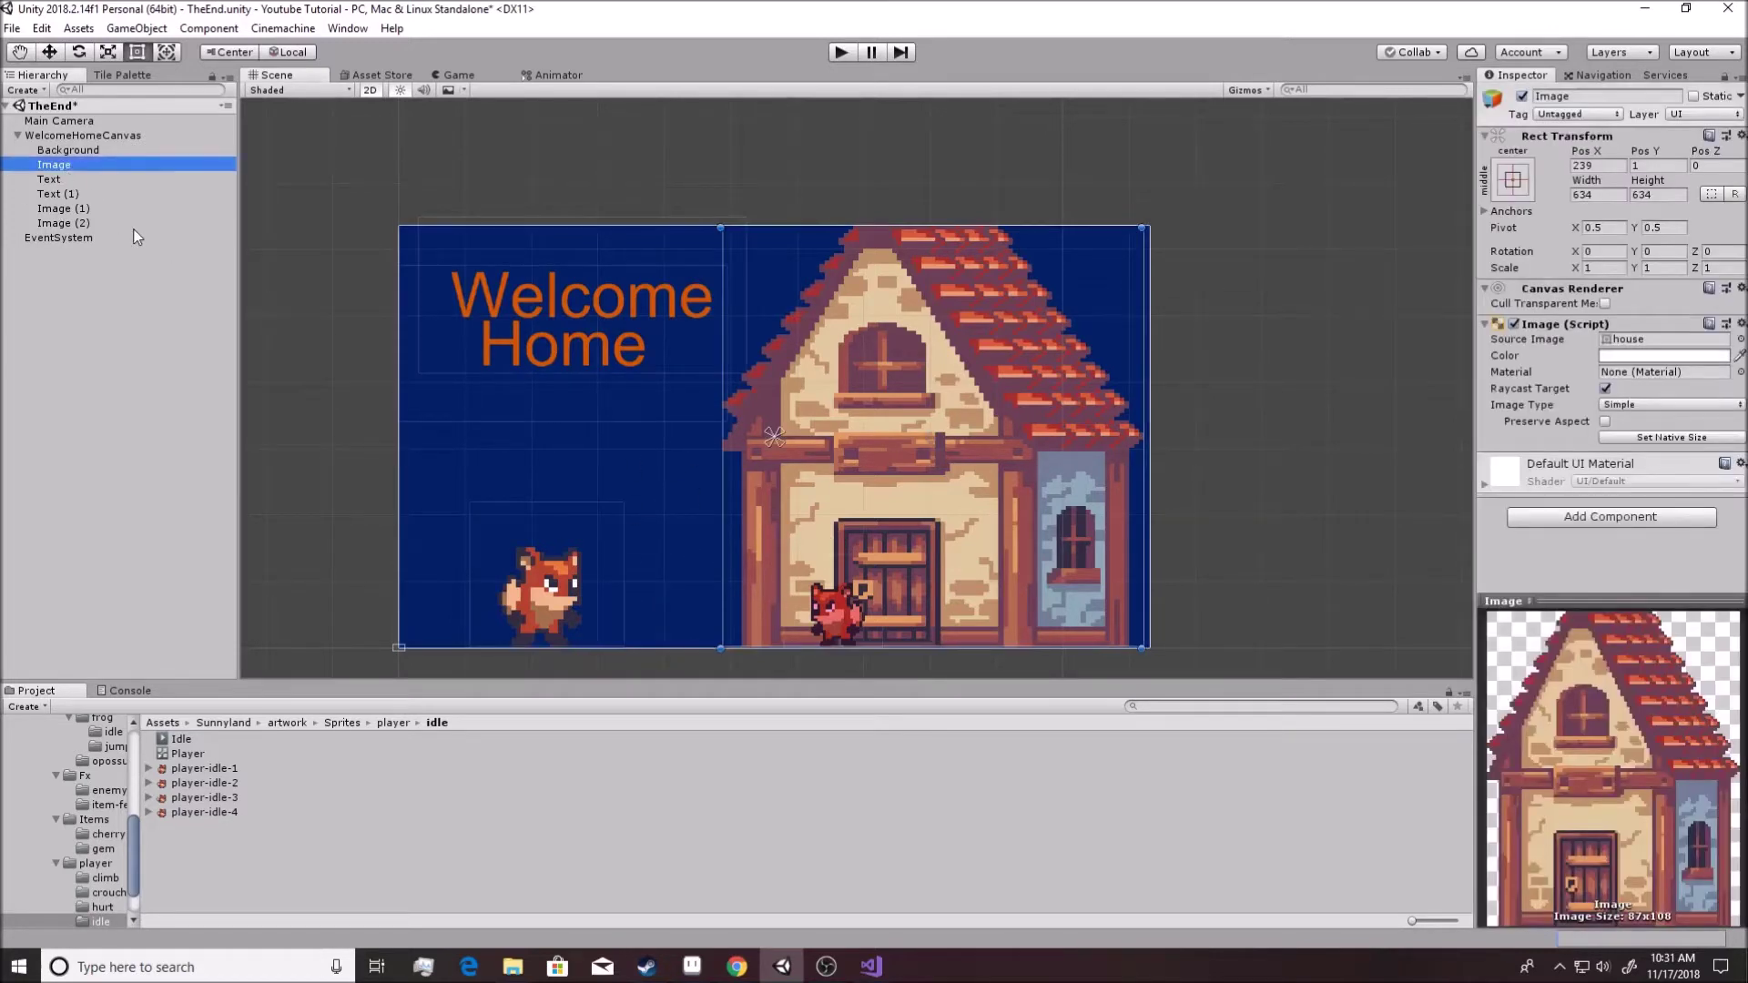
{"action": "type", "text": "Hous"}
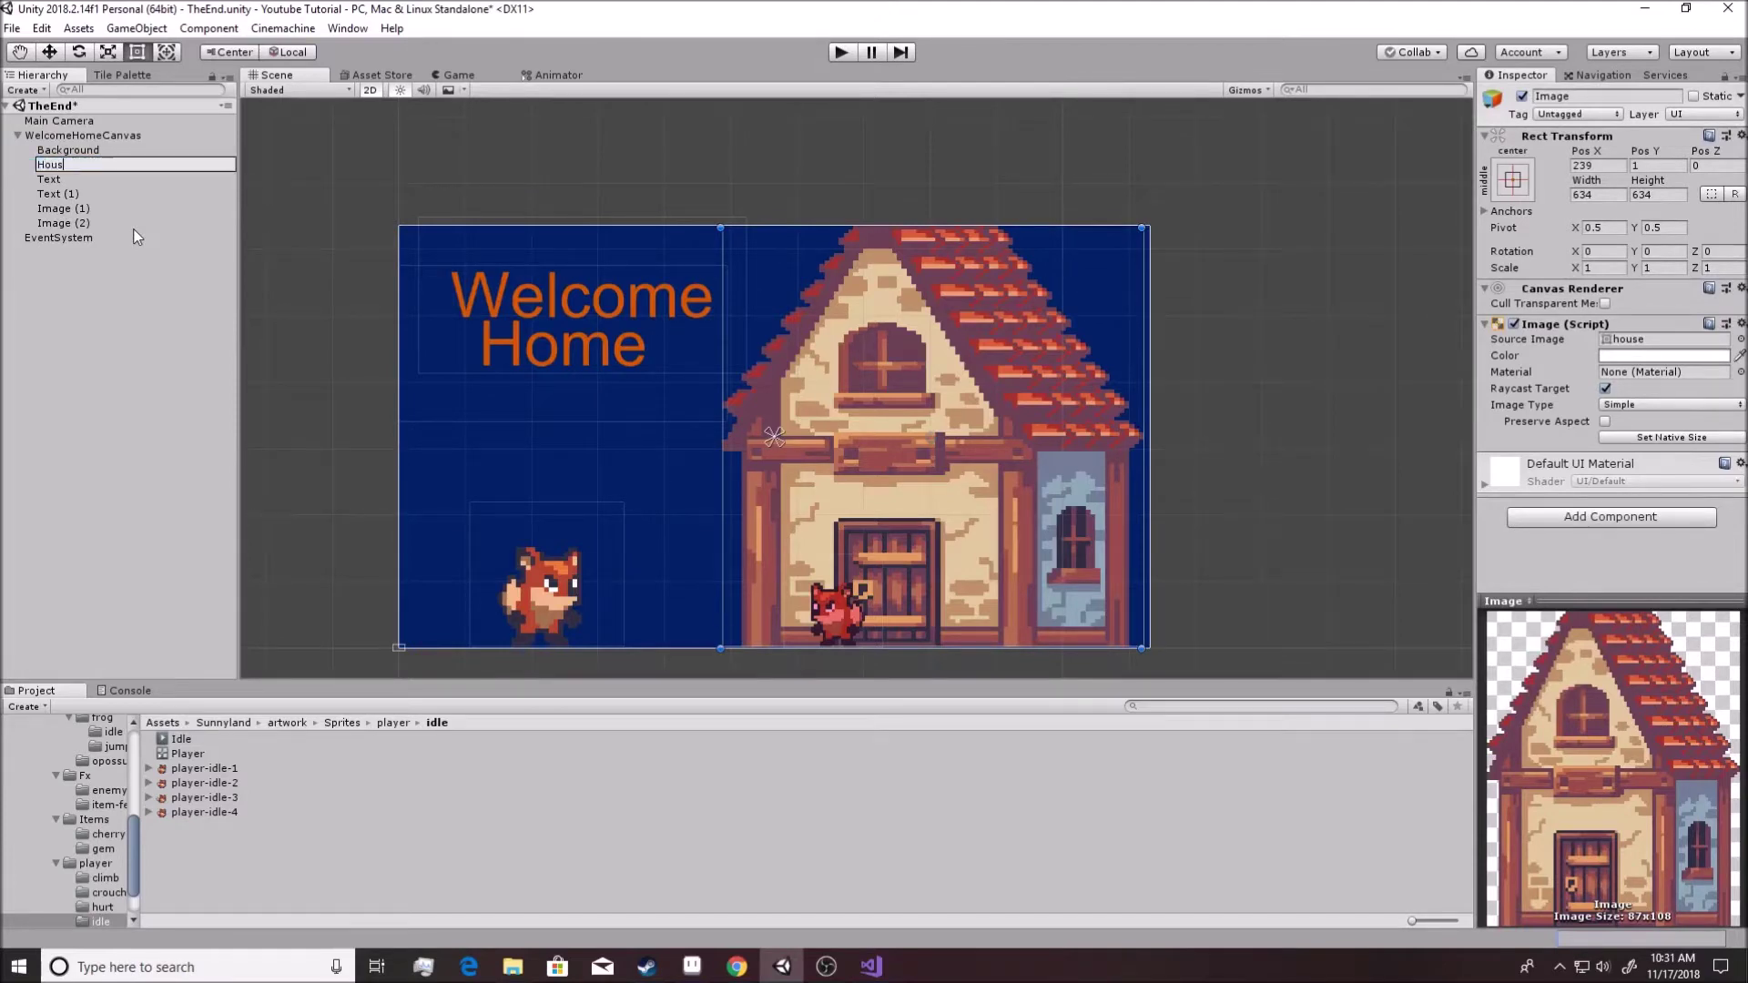
{"action": "type", "text": "e"}
{"action": "key", "text": "Return"}
{"action": "left_click", "coordinate": [69, 209]}
{"action": "left_click", "coordinate": [69, 208]}
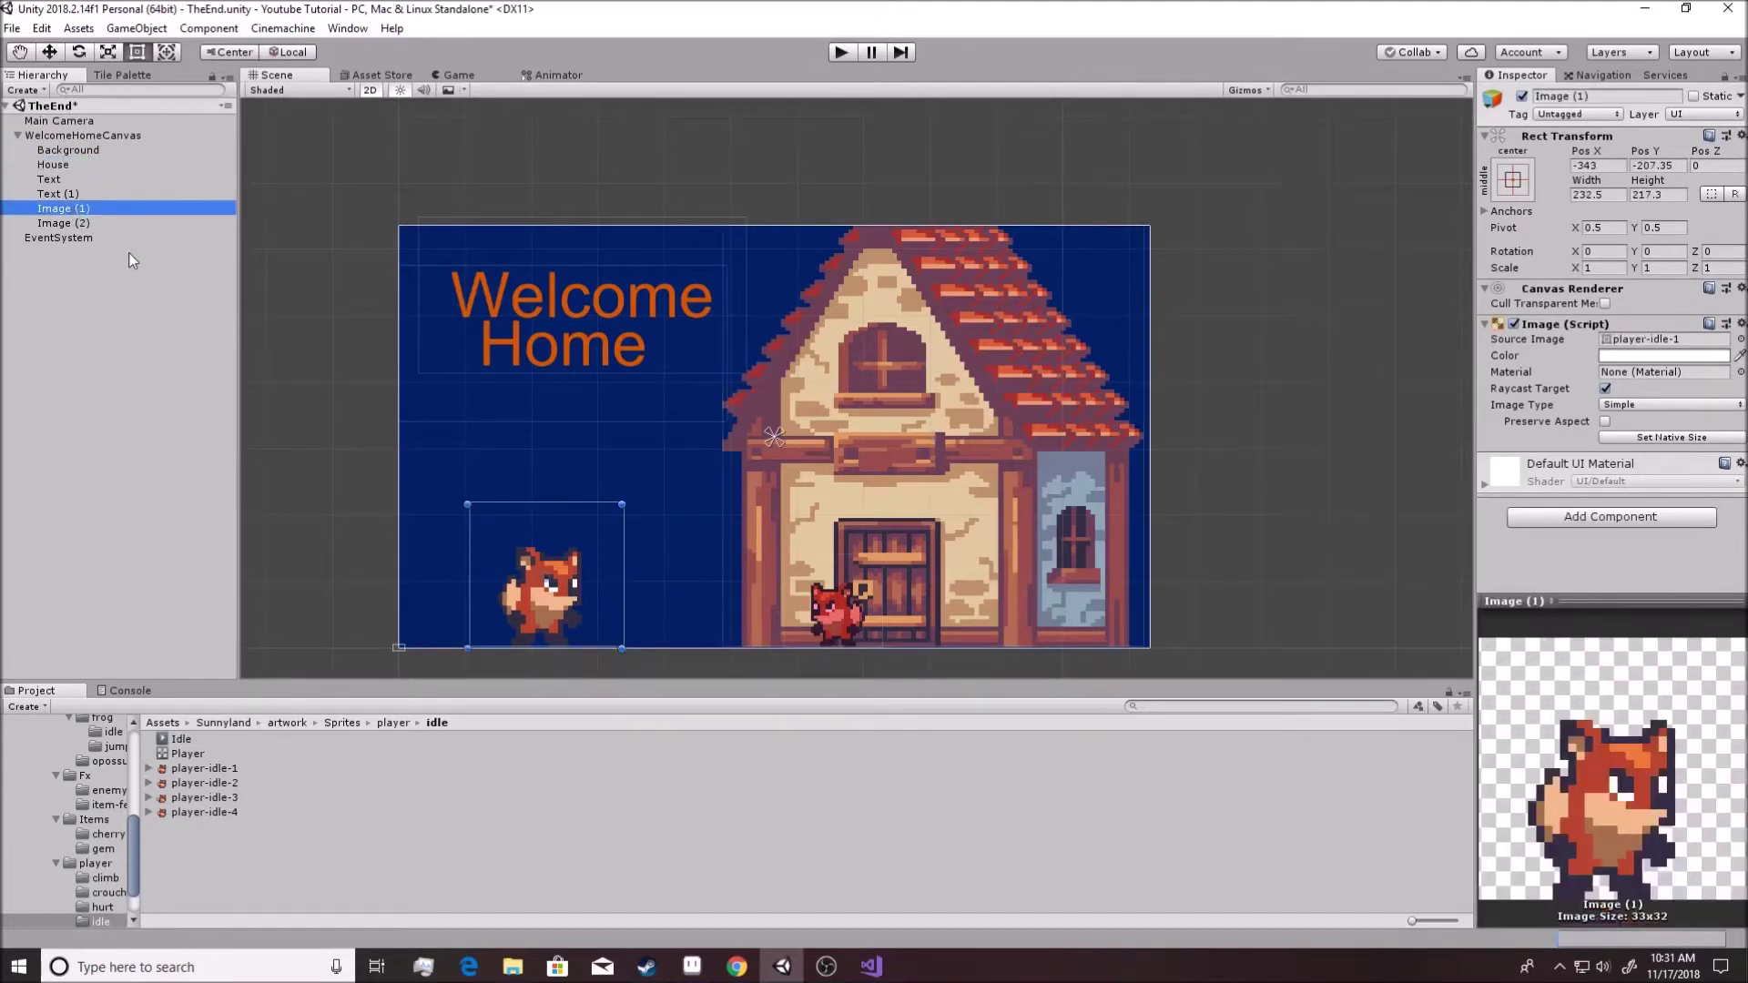
{"action": "type", "text": "Daddy"}
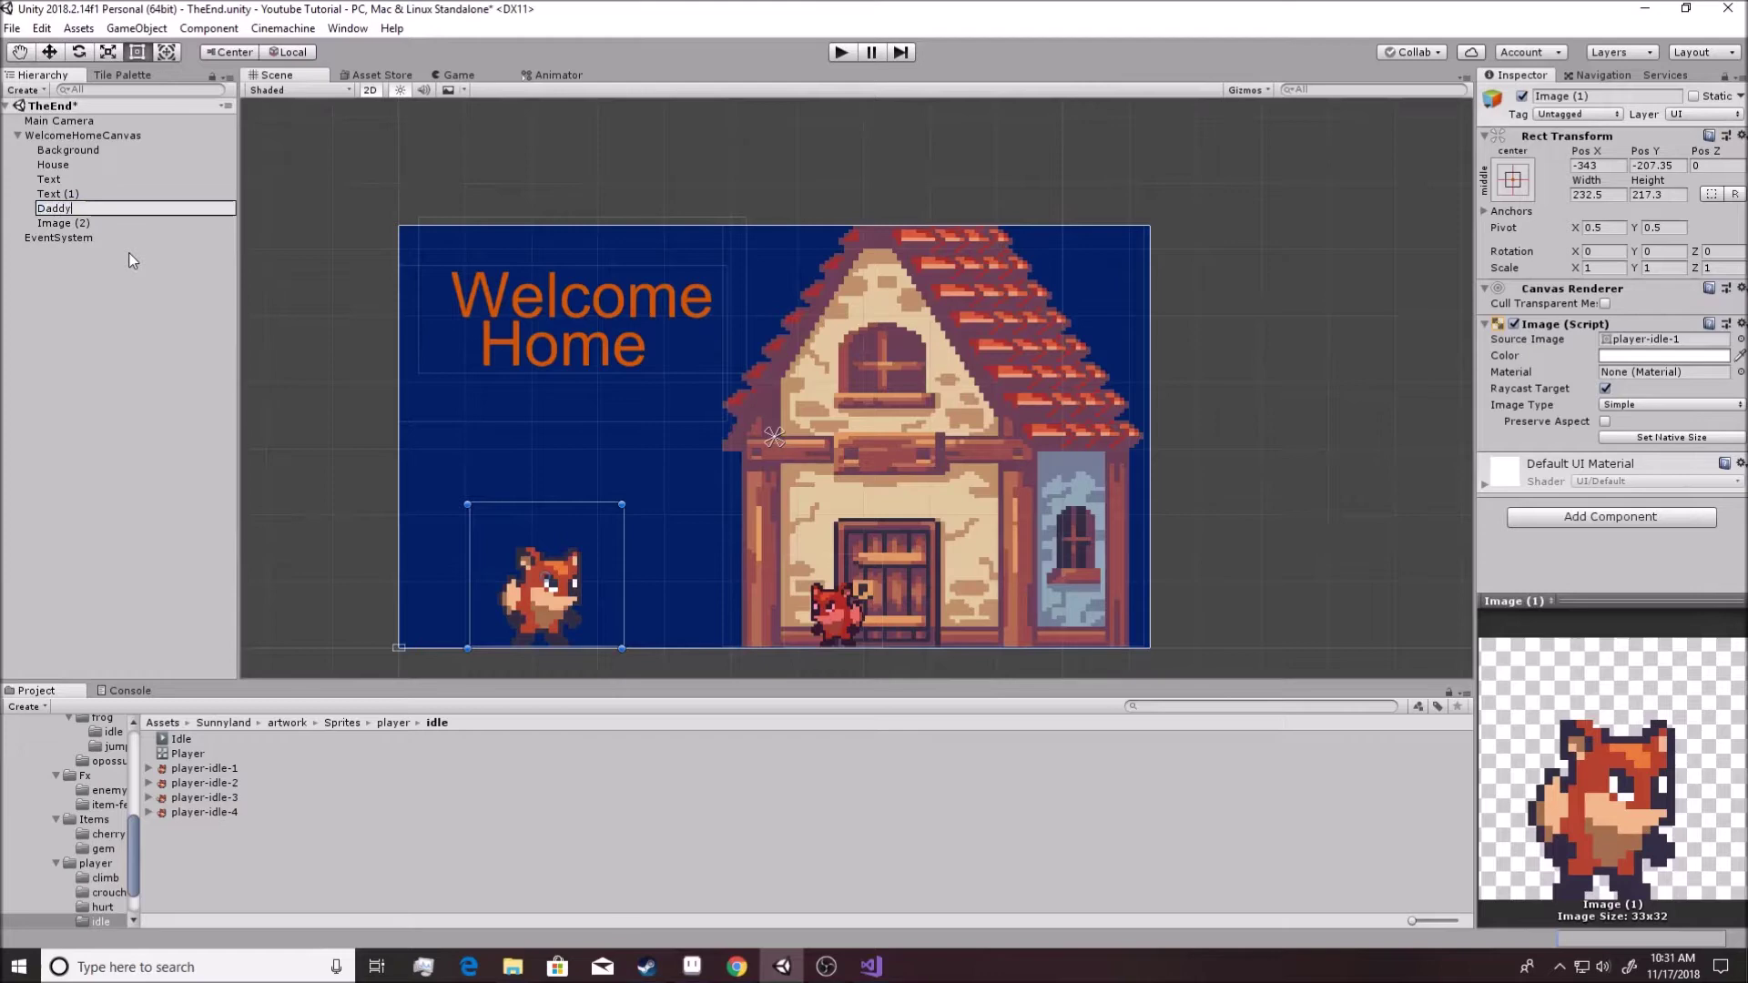
{"action": "type", "text": "FOx"}
{"action": "key", "text": "Return"}
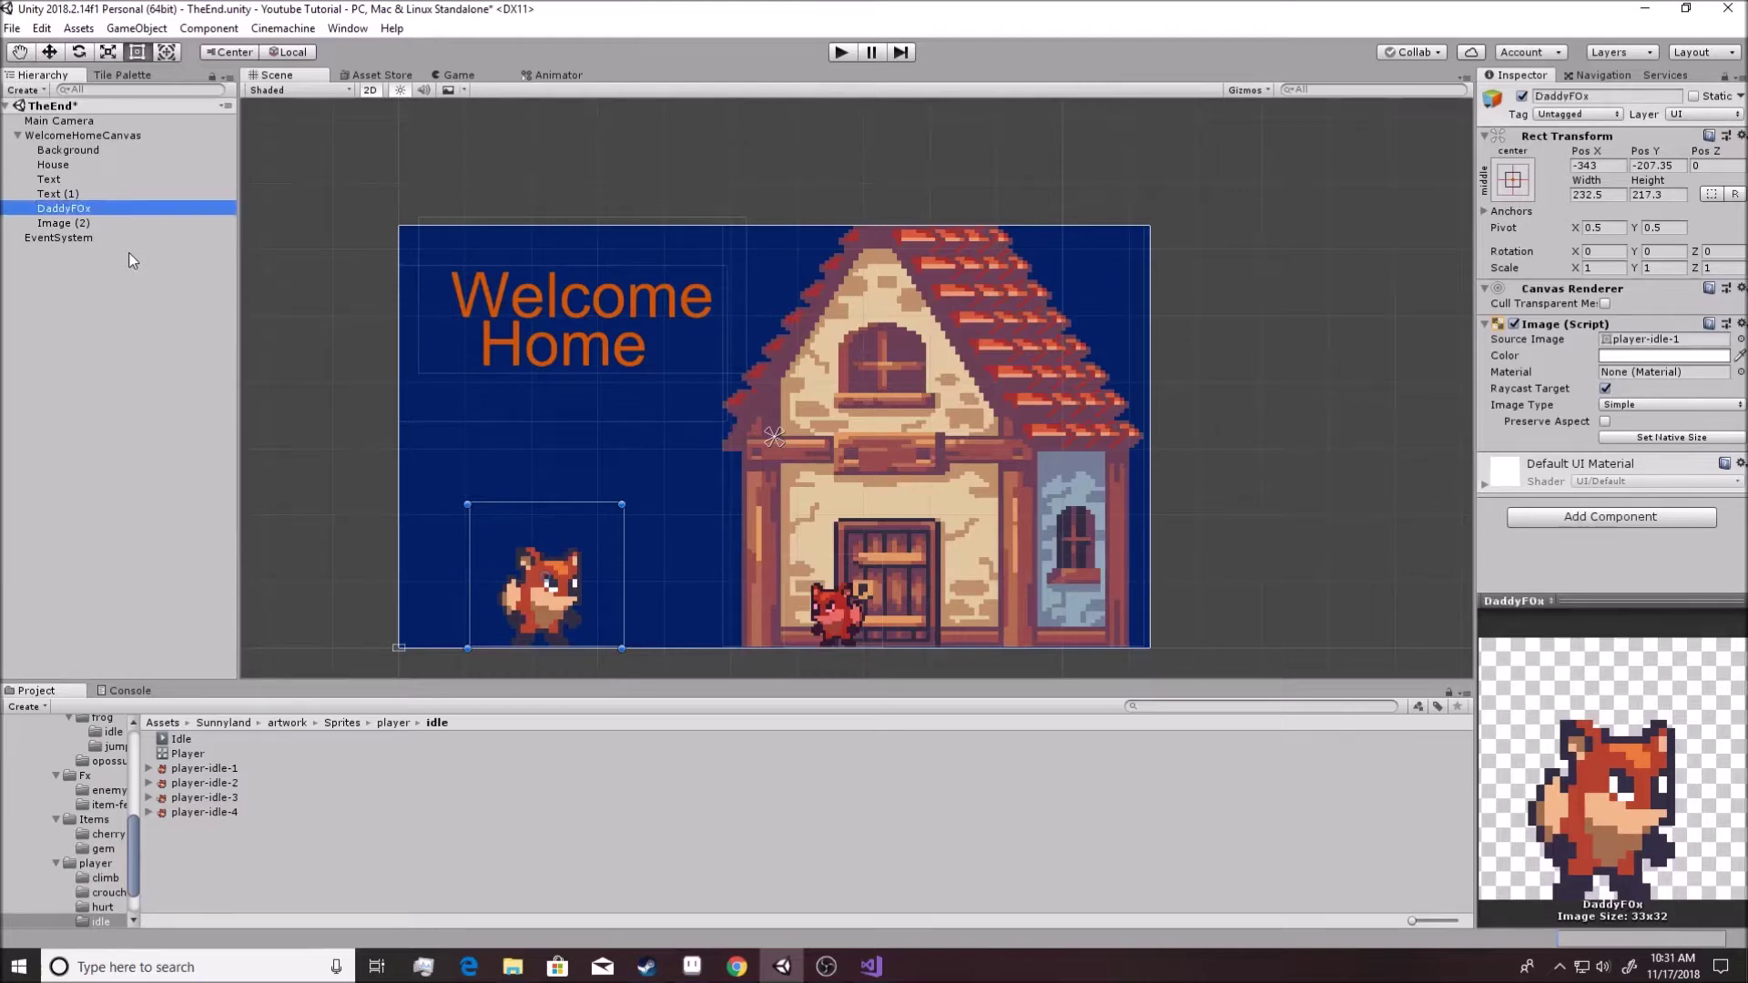
{"action": "double_click", "coordinate": [82, 223]}
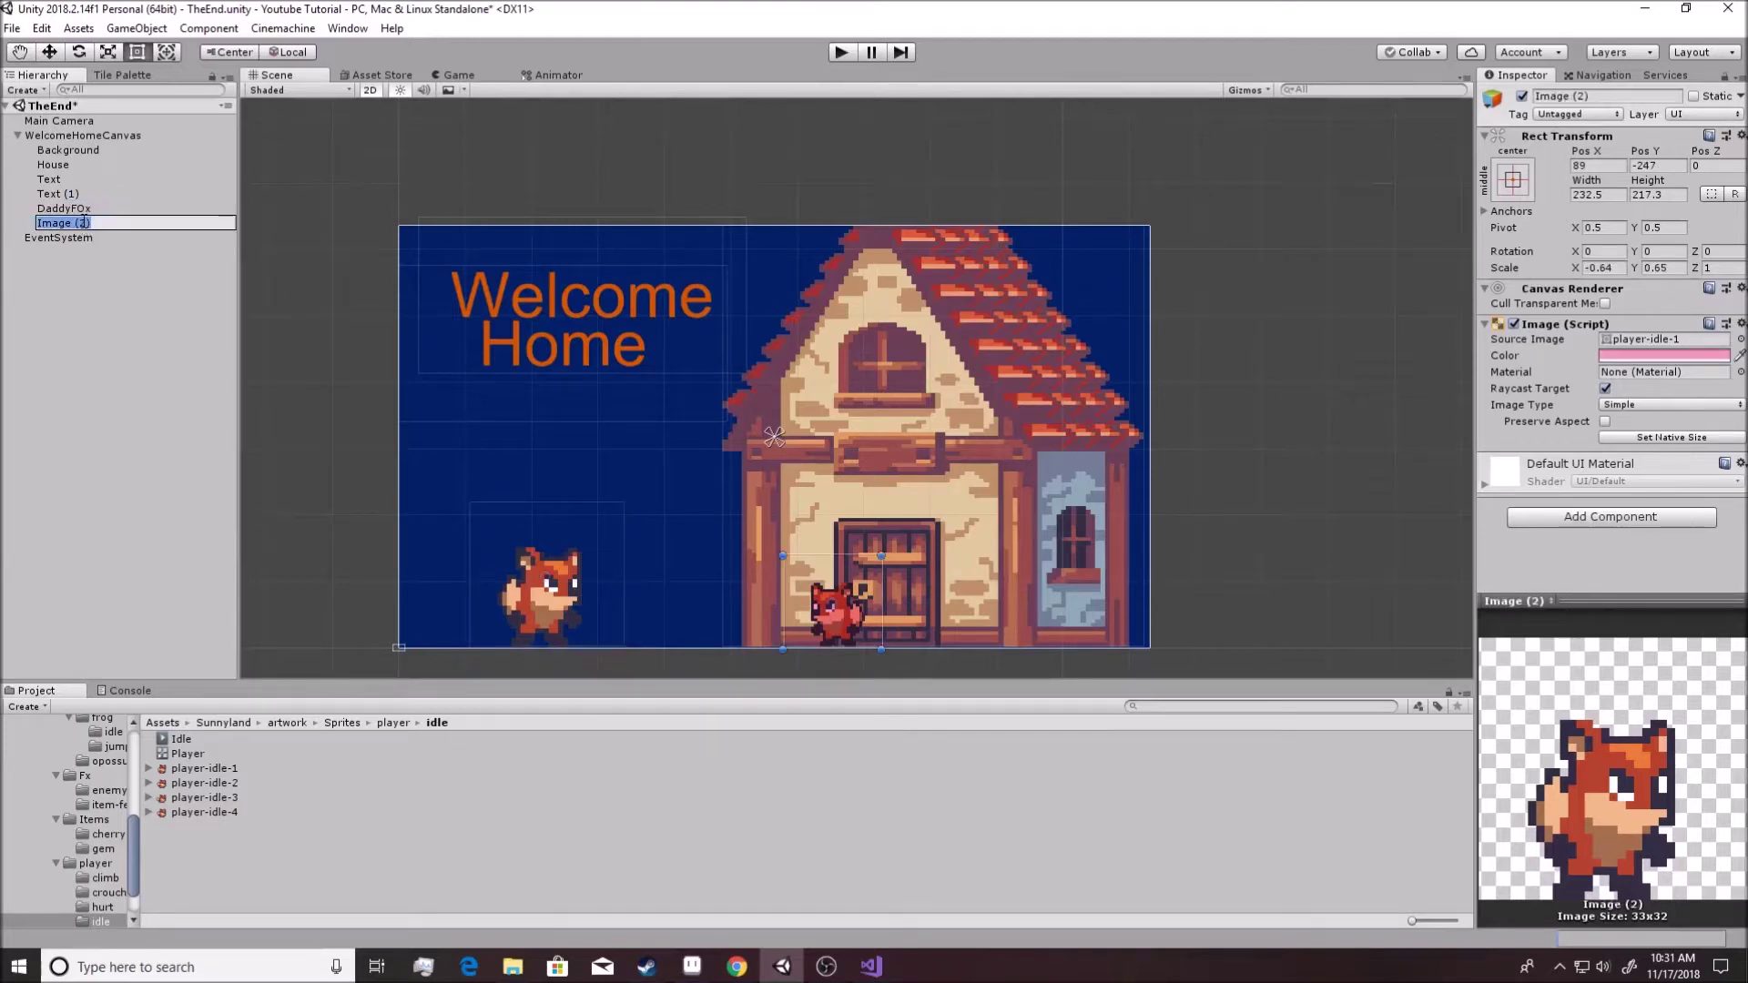
{"action": "type", "text": "KidFox"}
{"action": "key", "text": "Return"}
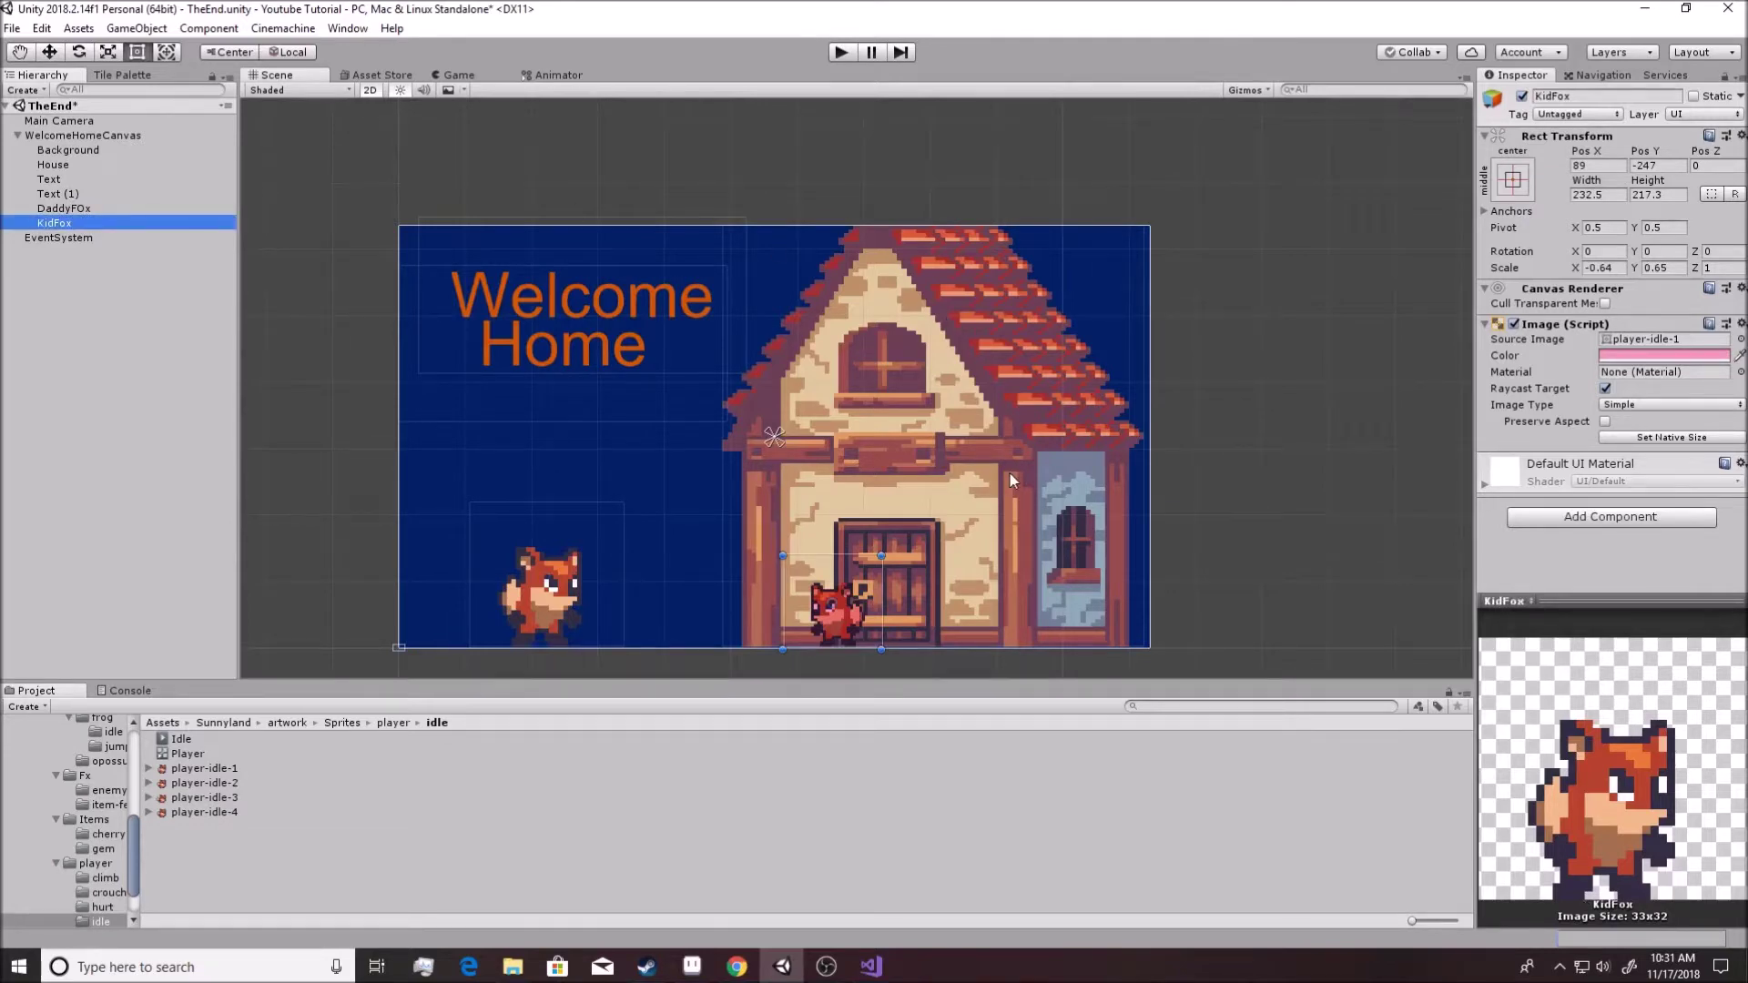
Deselect KidFox and save the TheEnd scene with Ctrl+S.
{"action": "left_click", "coordinate": [315, 355]}
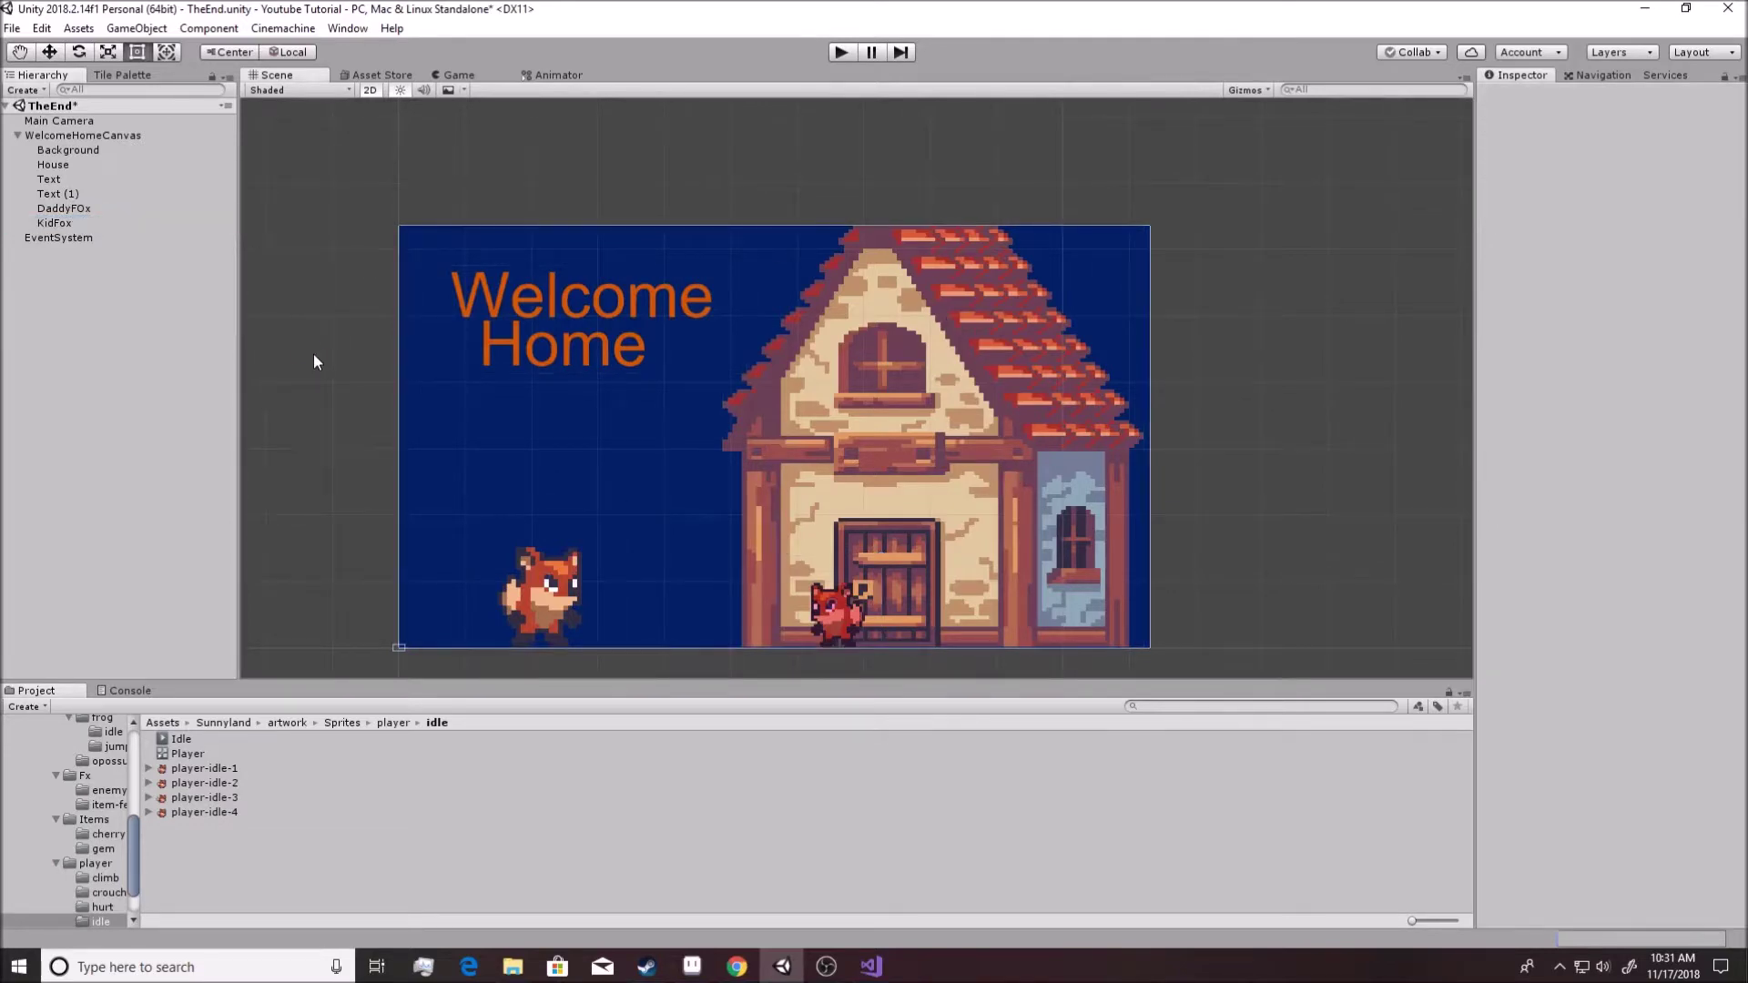
{"action": "key", "text": "ctrl+s"}
{"action": "left_click_drag", "start_coordinate": [135, 858], "coordinate": [135, 769]}
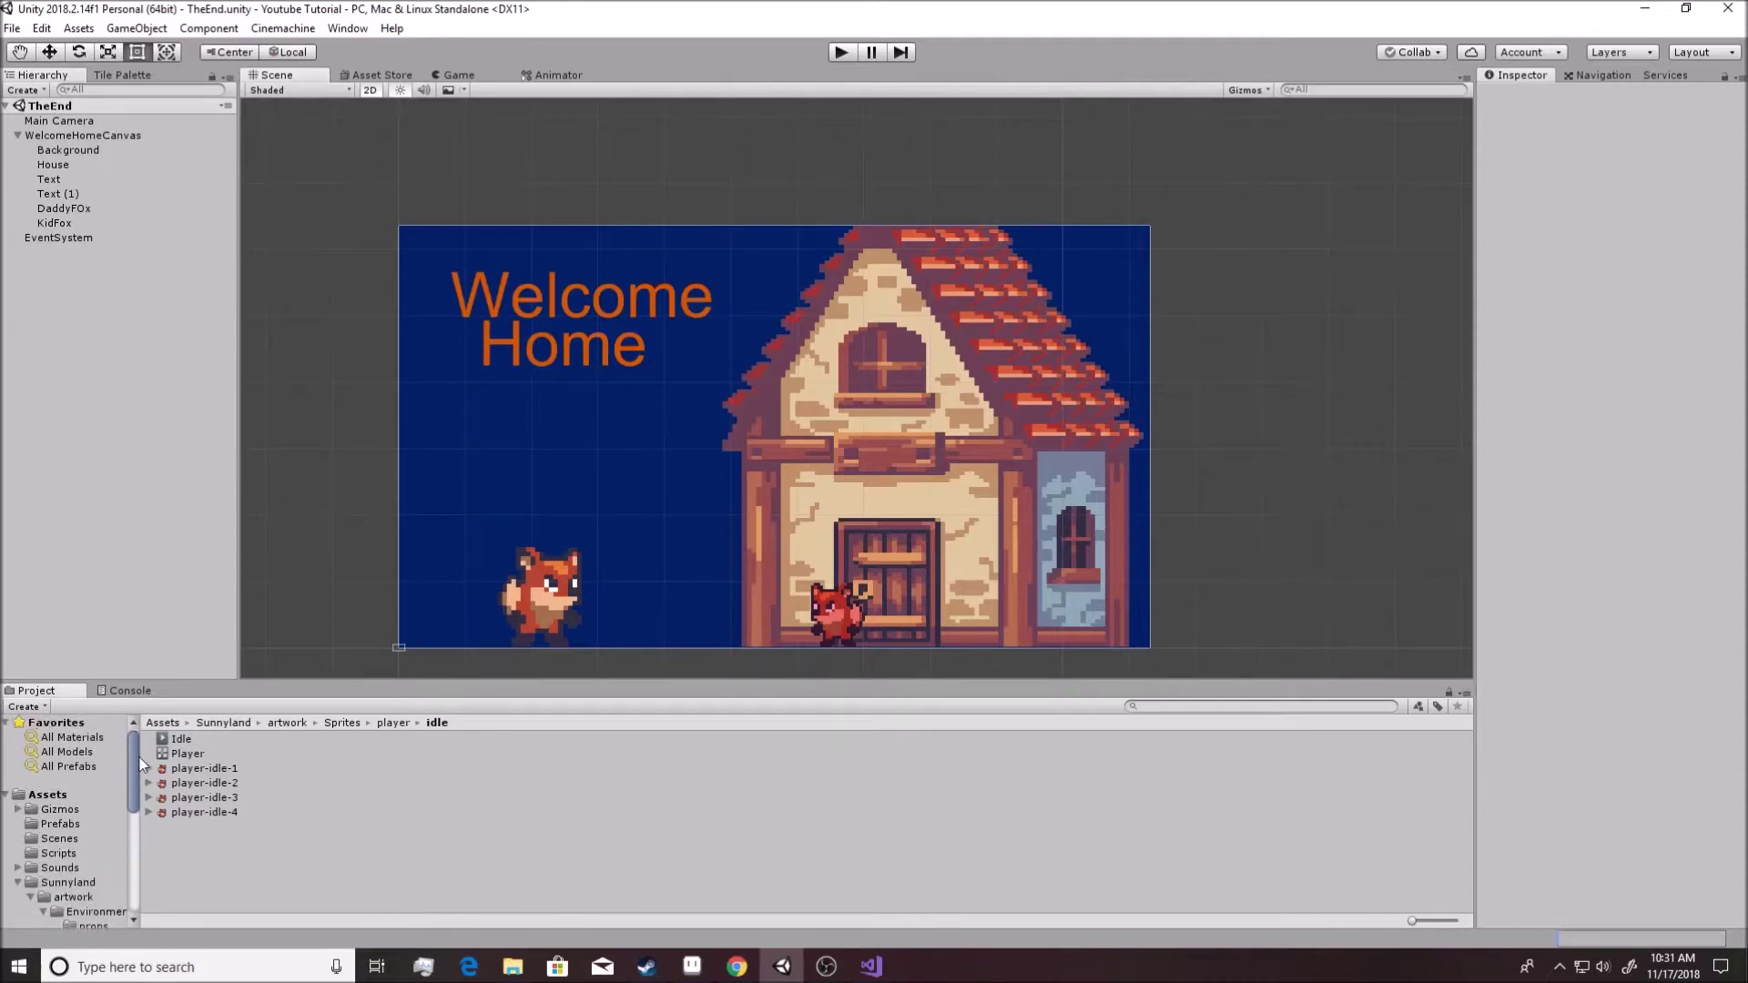
Open SampleScene from the Assets/Scenes folder.
{"action": "left_click", "coordinate": [60, 838]}
{"action": "left_click", "coordinate": [195, 738]}
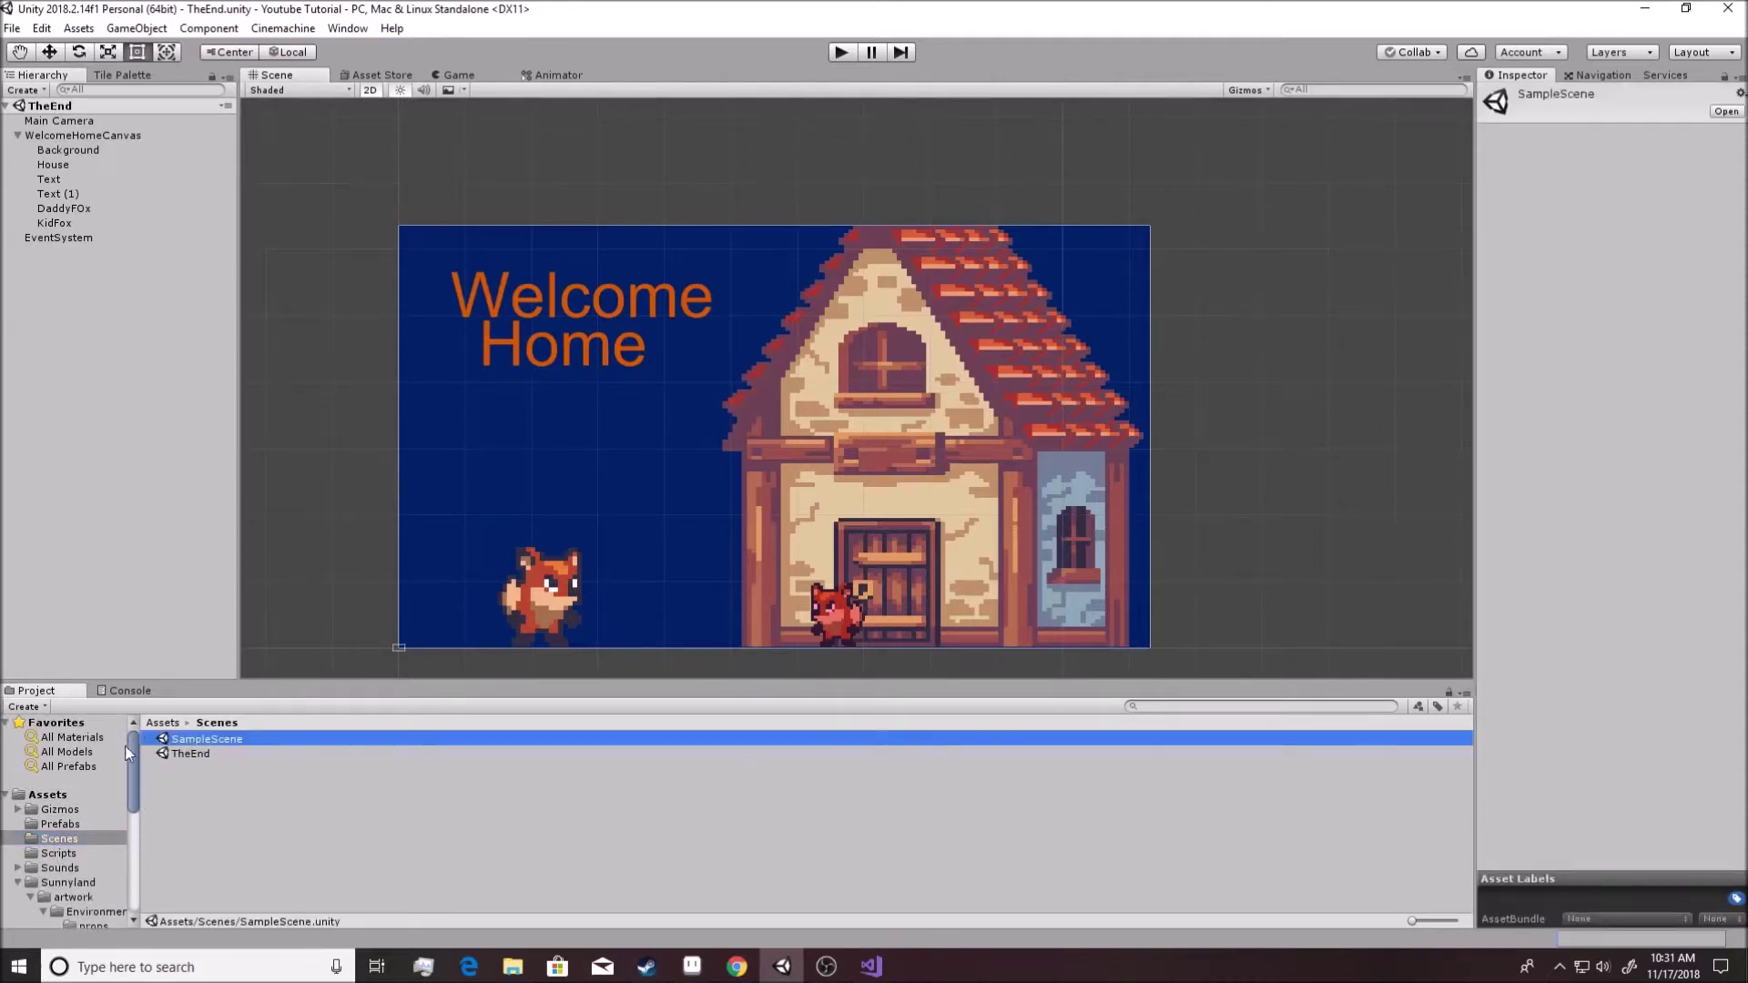
{"action": "double_click", "coordinate": [207, 741]}
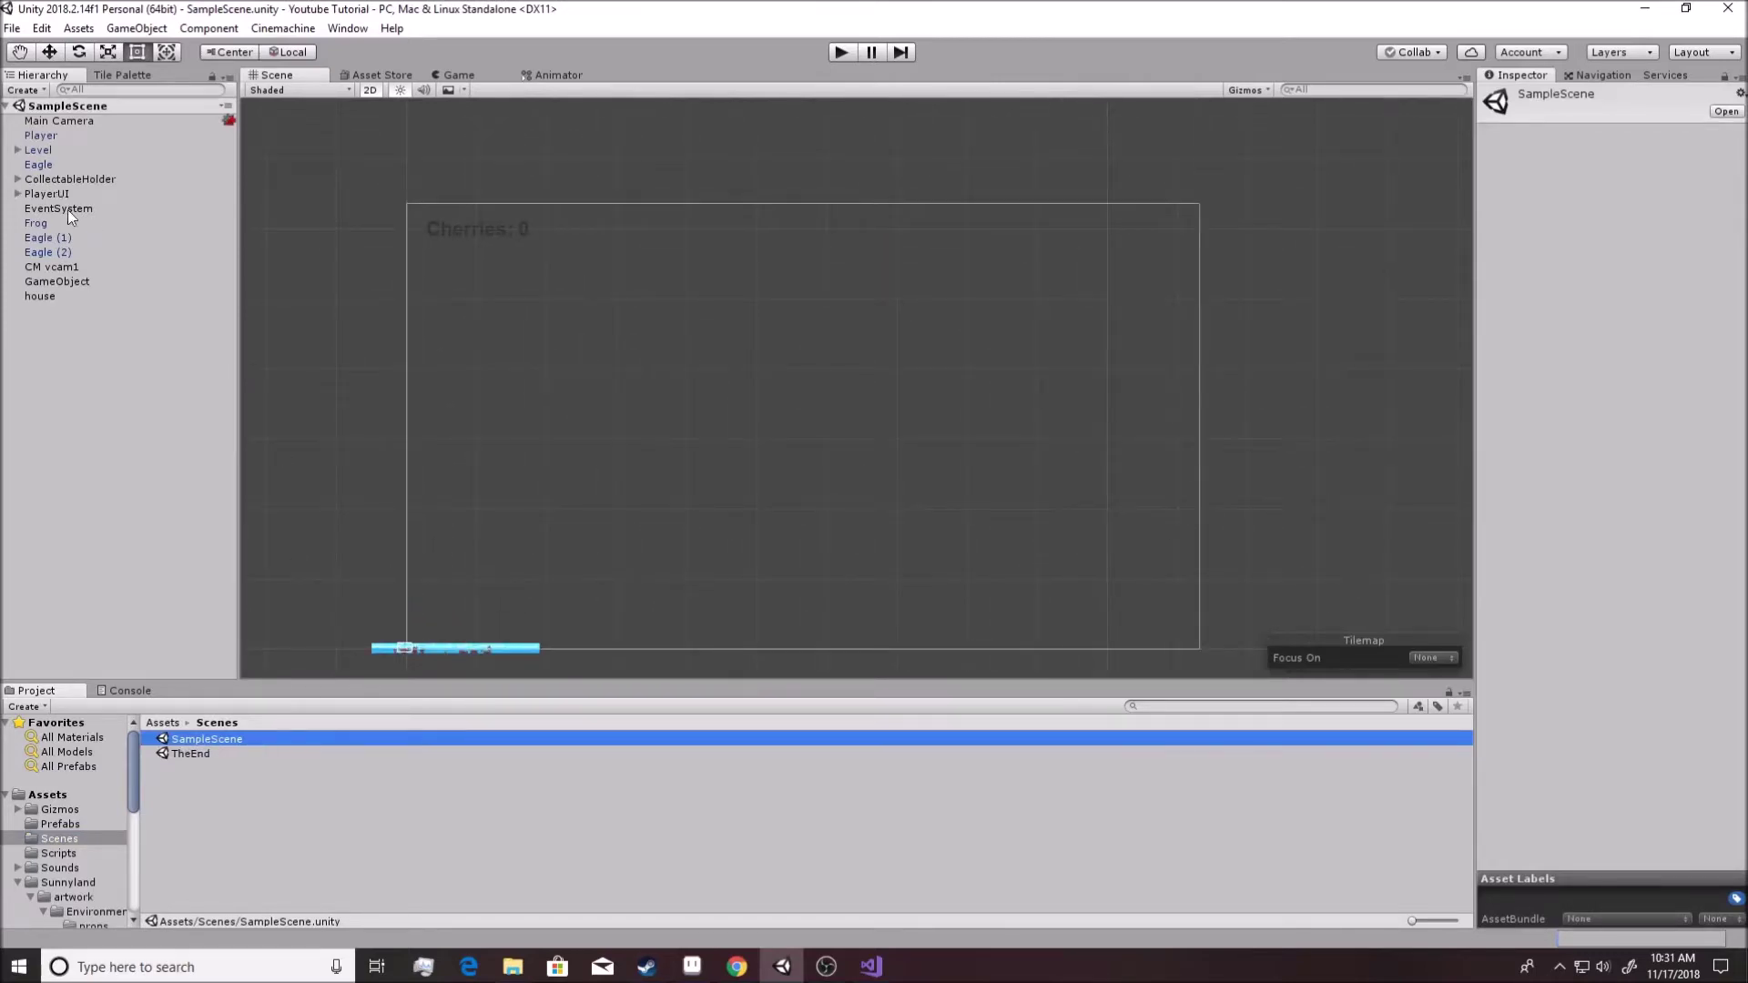
Remove the missing The End script component from the house object.
{"action": "left_click", "coordinate": [40, 296]}
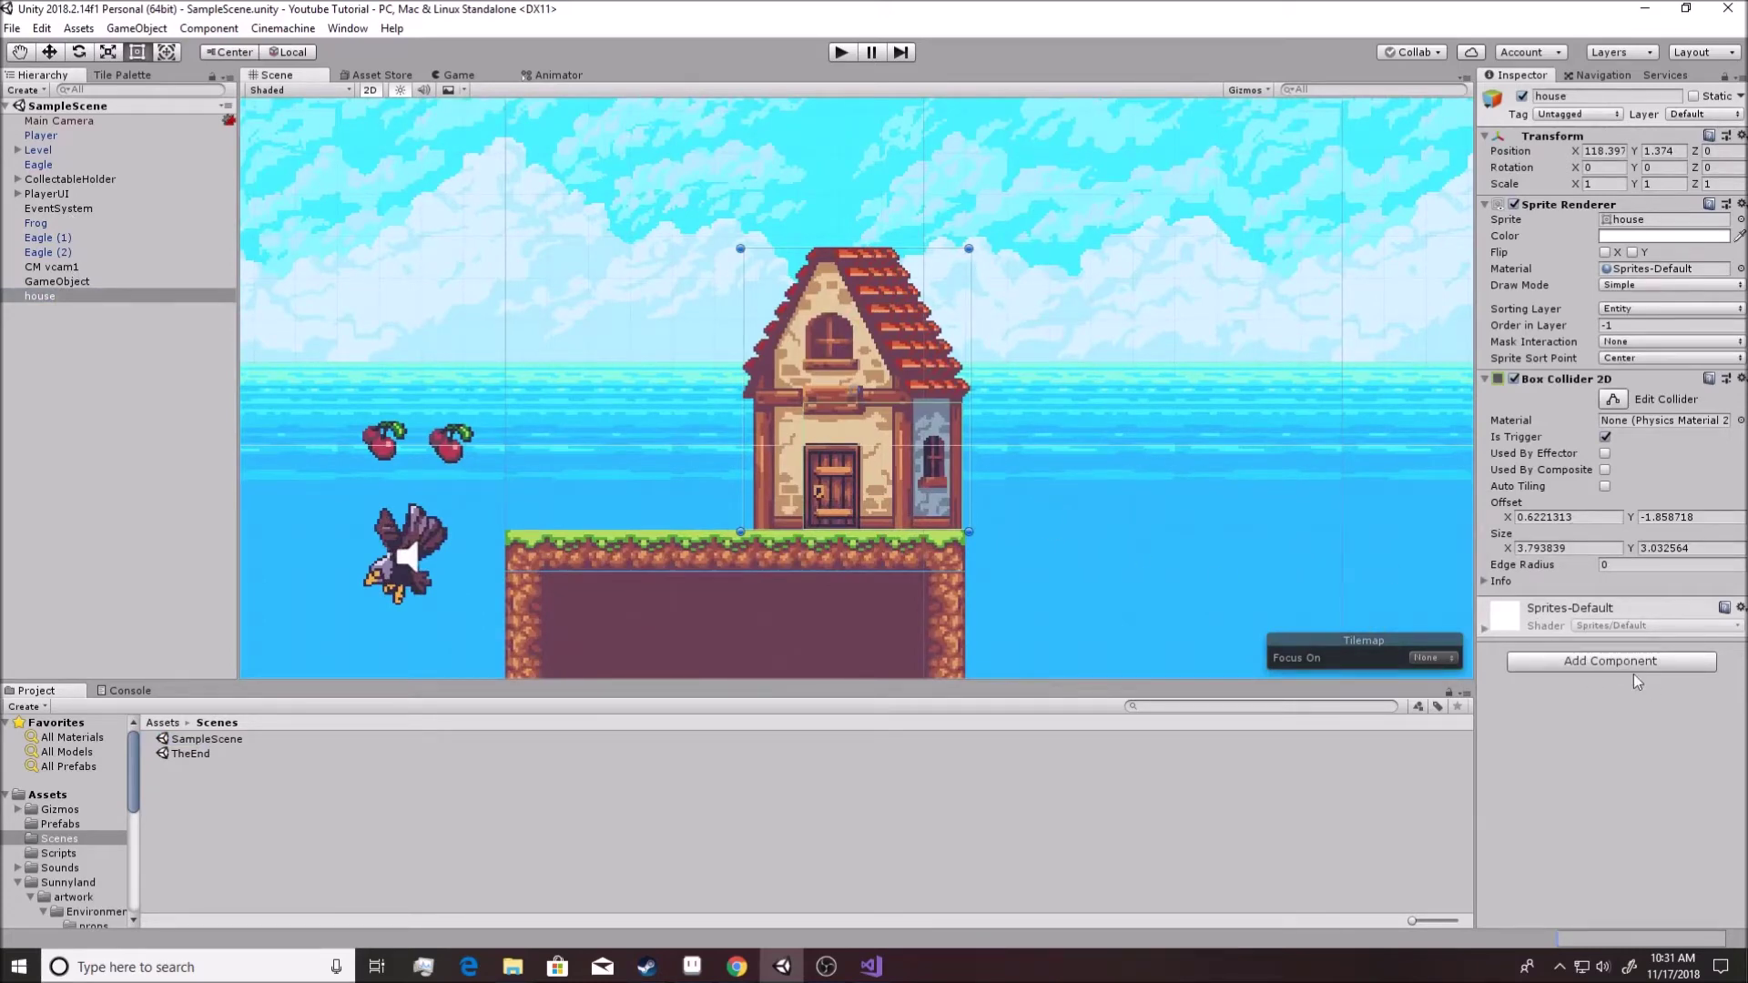
{"action": "left_click", "coordinate": [1600, 664]}
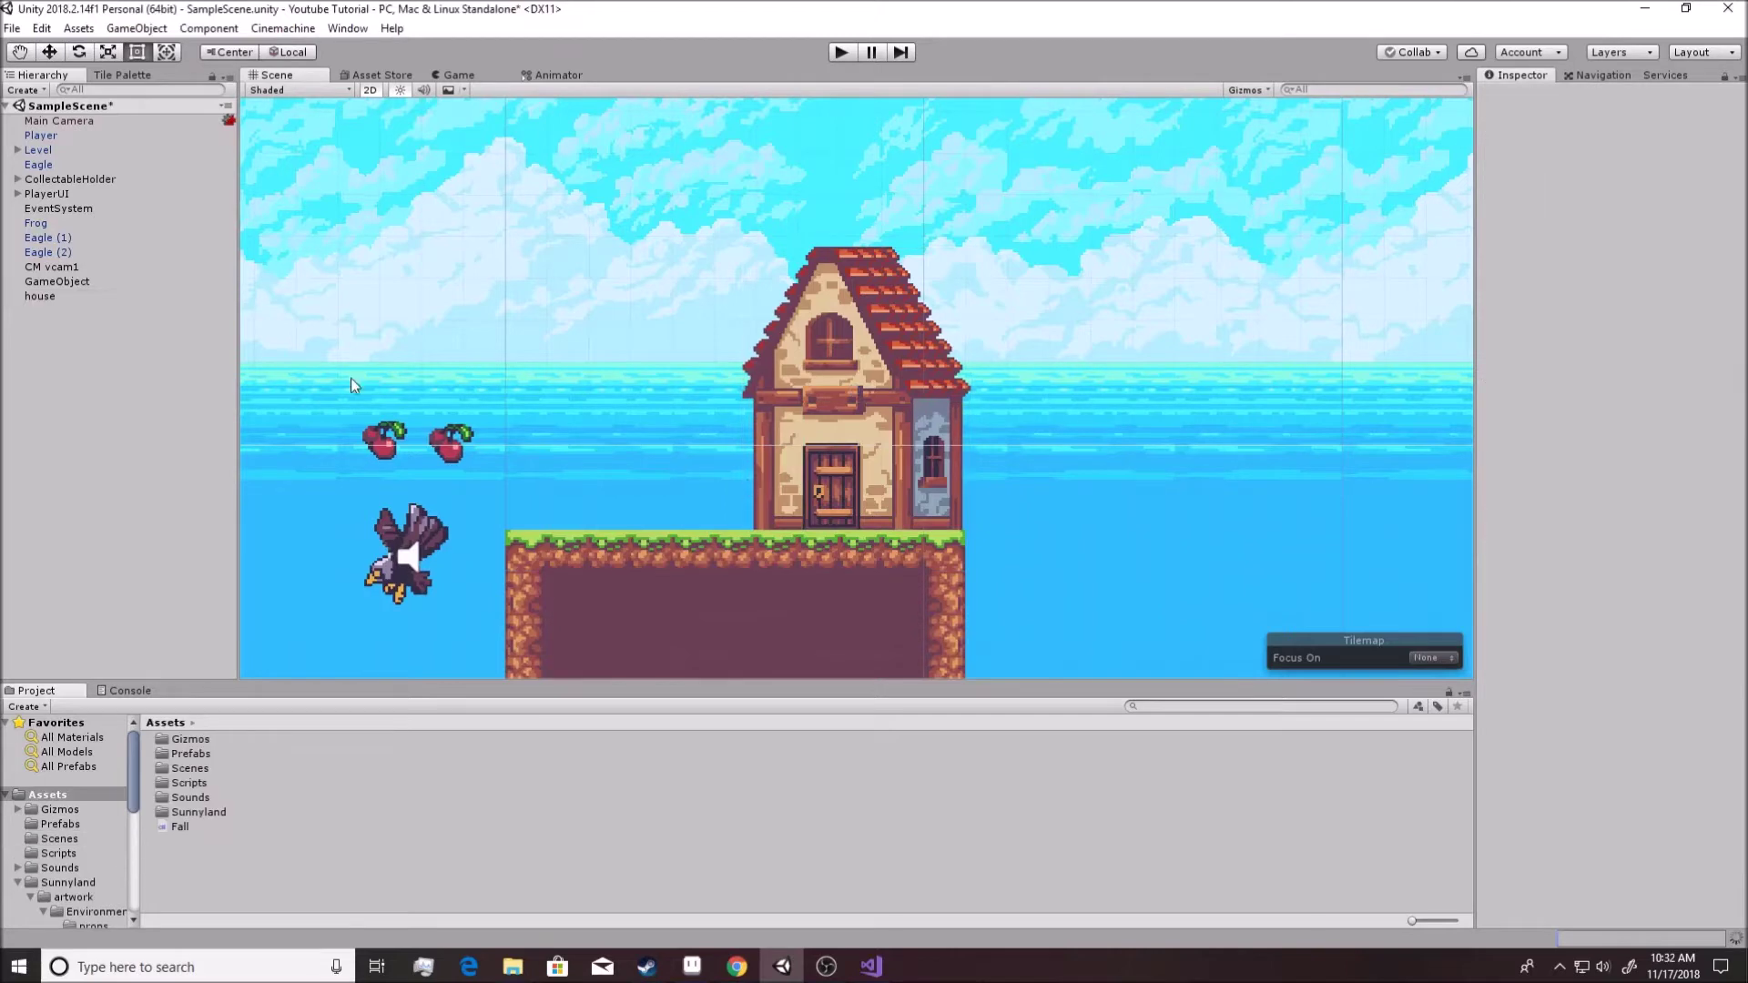
{"action": "left_click", "coordinate": [40, 295]}
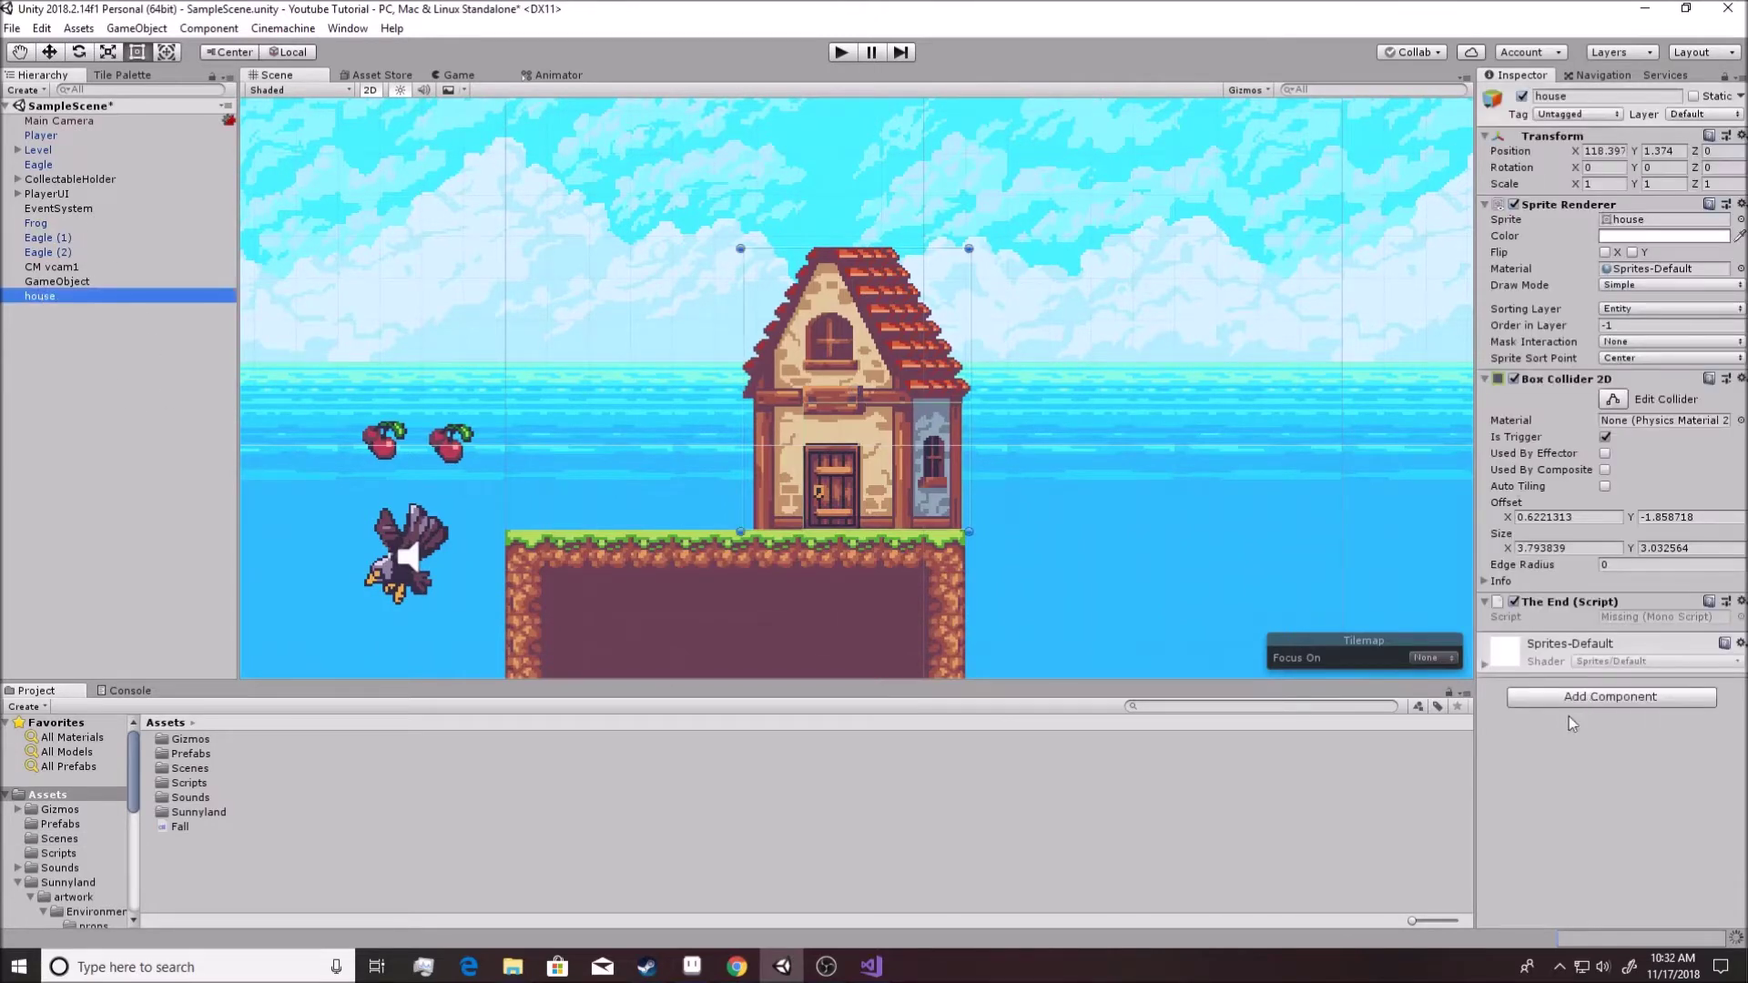
{"action": "left_click", "coordinate": [1741, 602]}
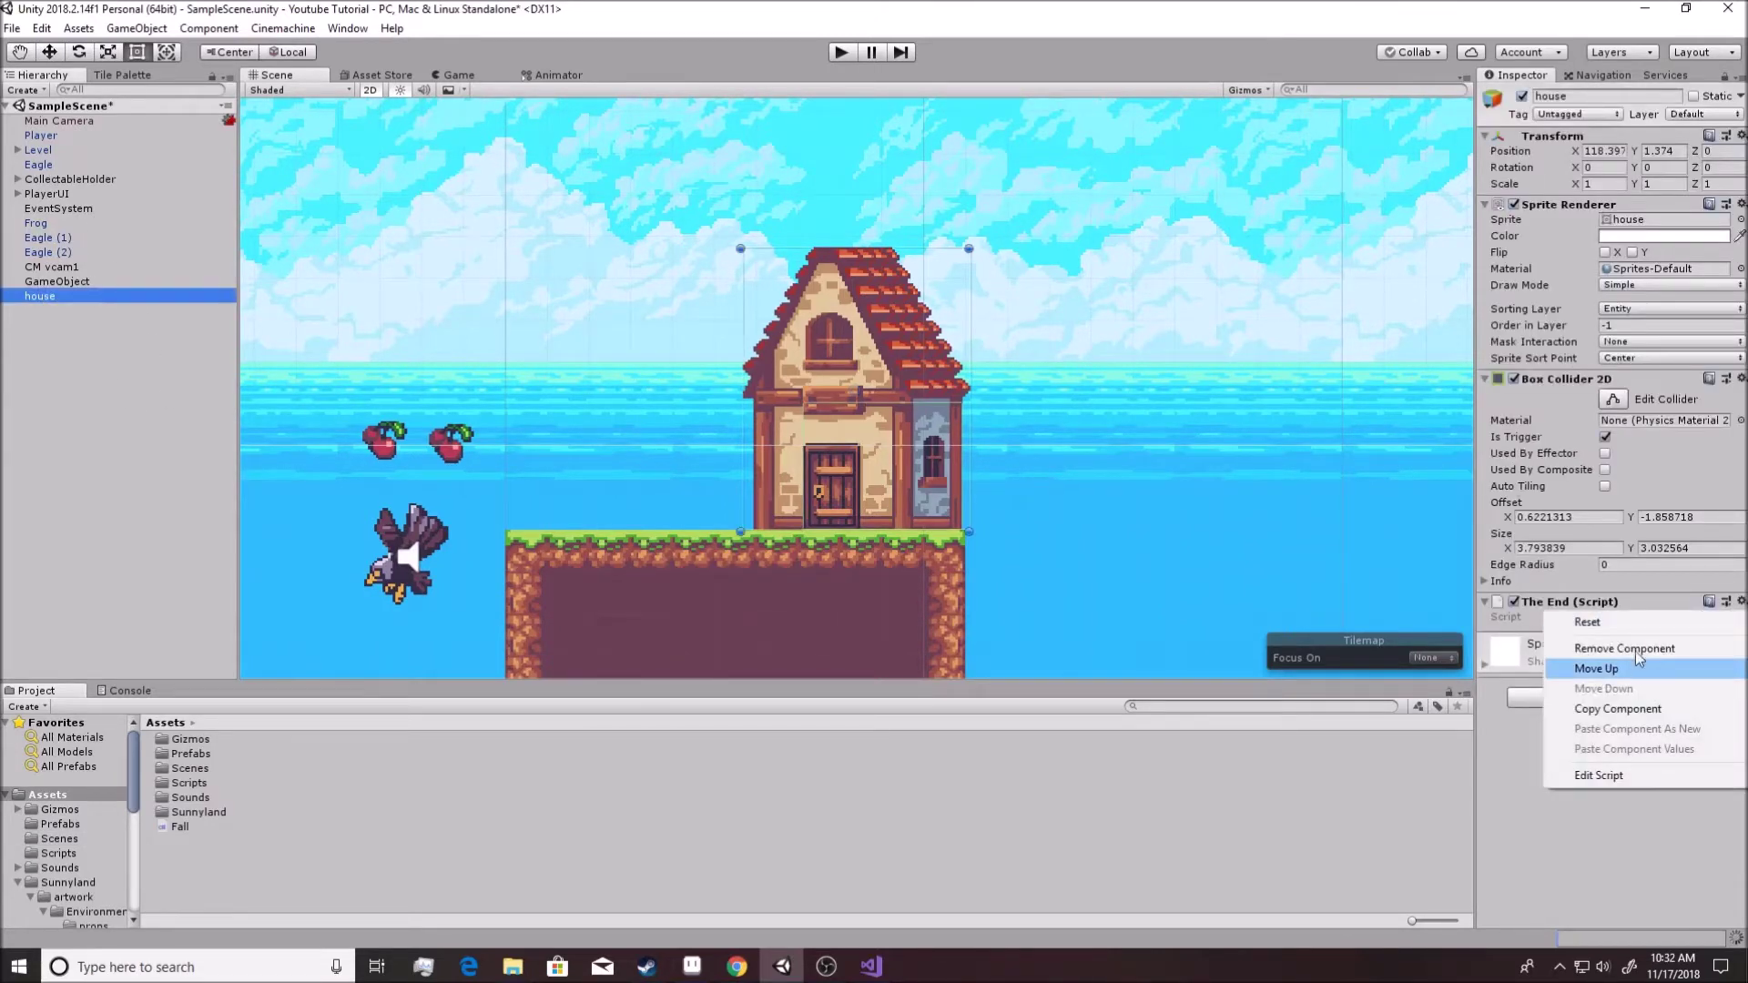
{"action": "left_click", "coordinate": [1637, 648]}
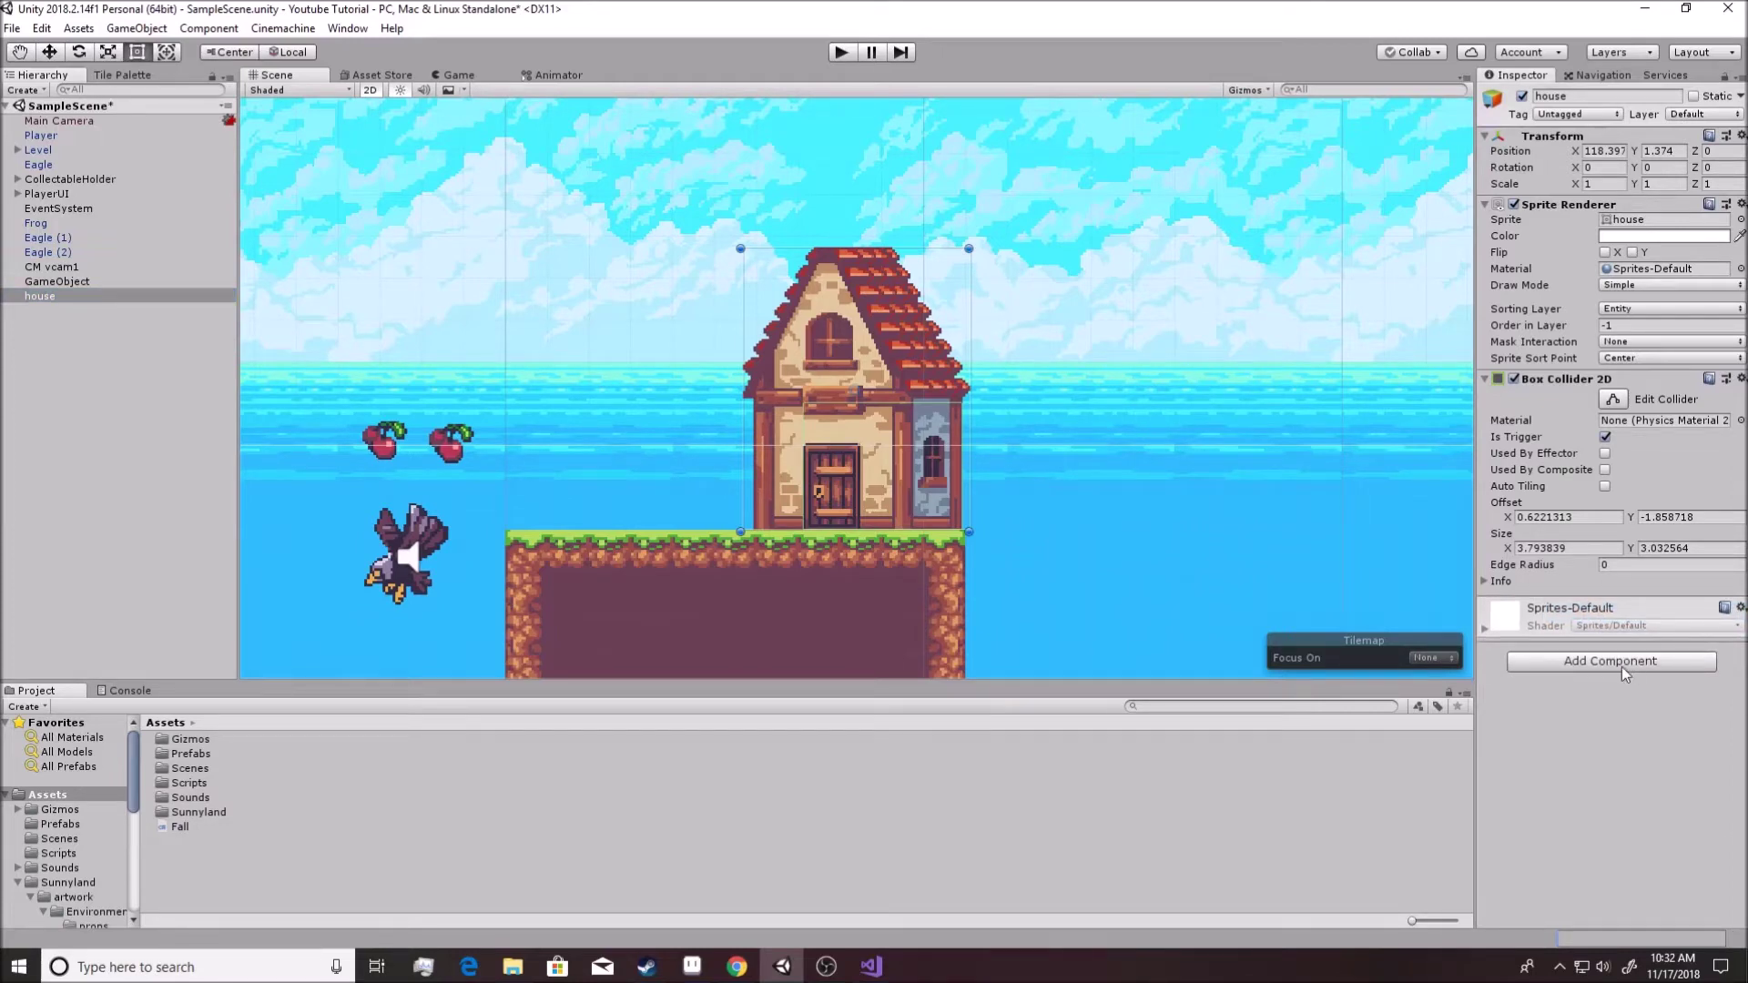
Add a new script named SceneChange to the house and open it for editing.
{"action": "left_click", "coordinate": [1622, 667]}
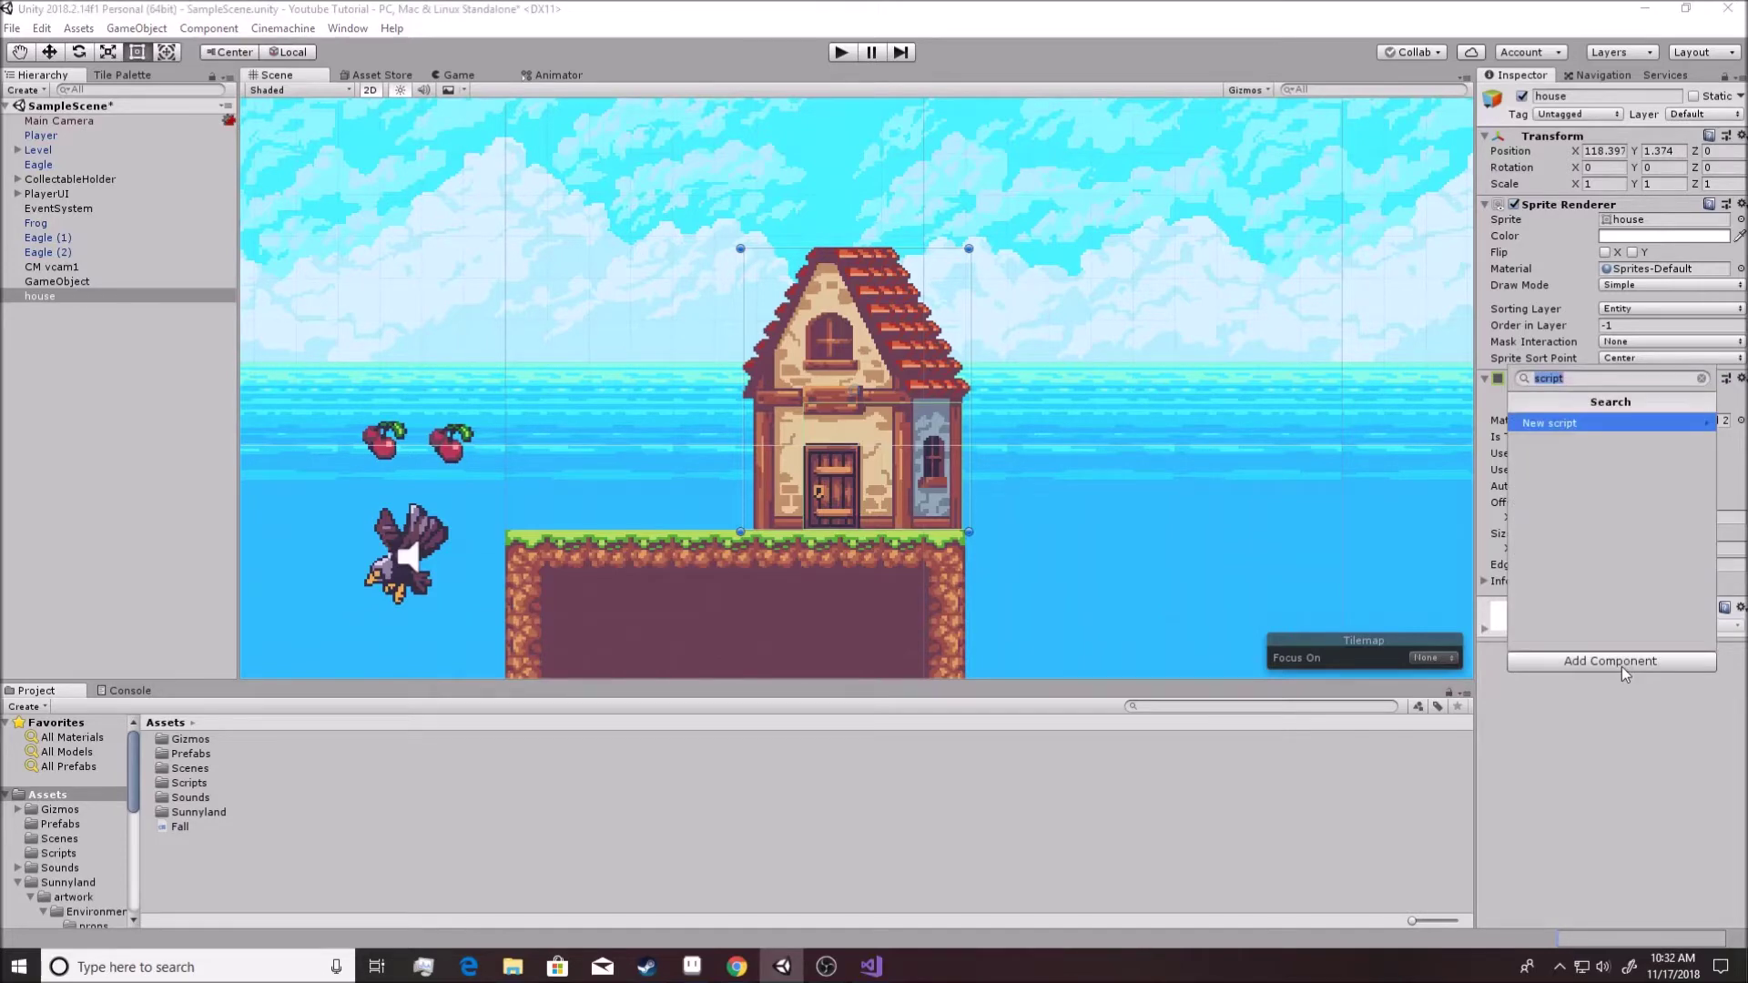
{"action": "left_click", "coordinate": [1609, 422]}
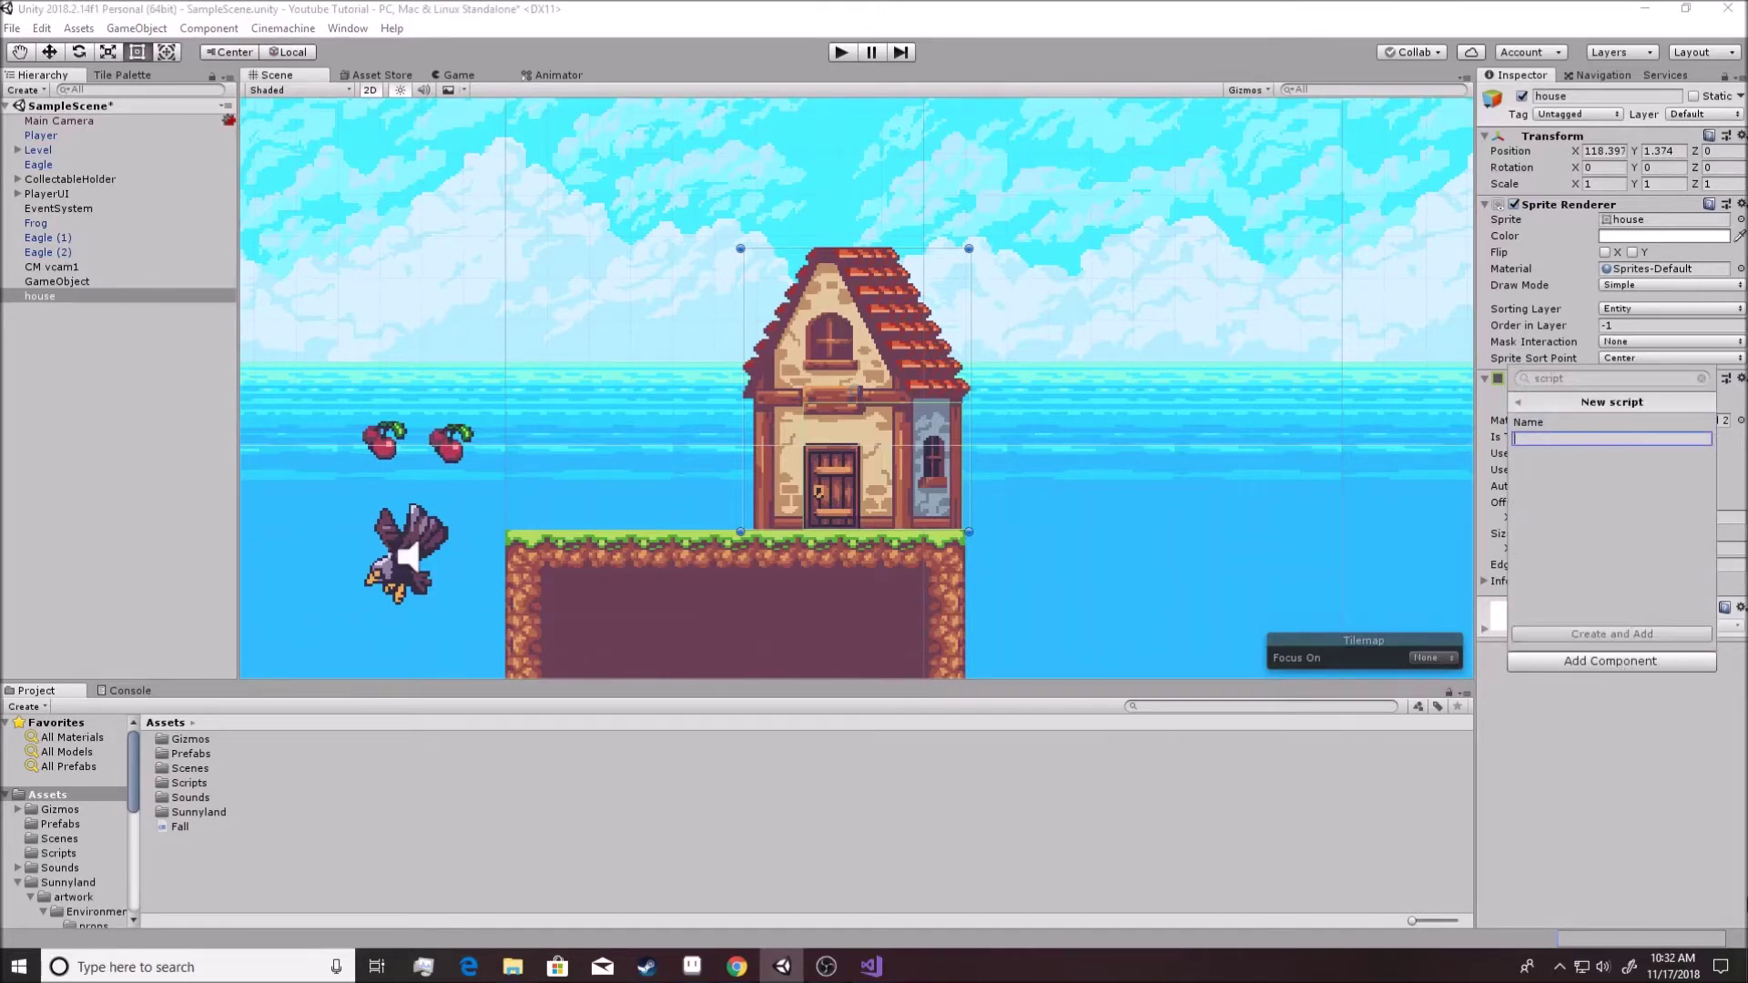
{"action": "type", "text": "Scen"}
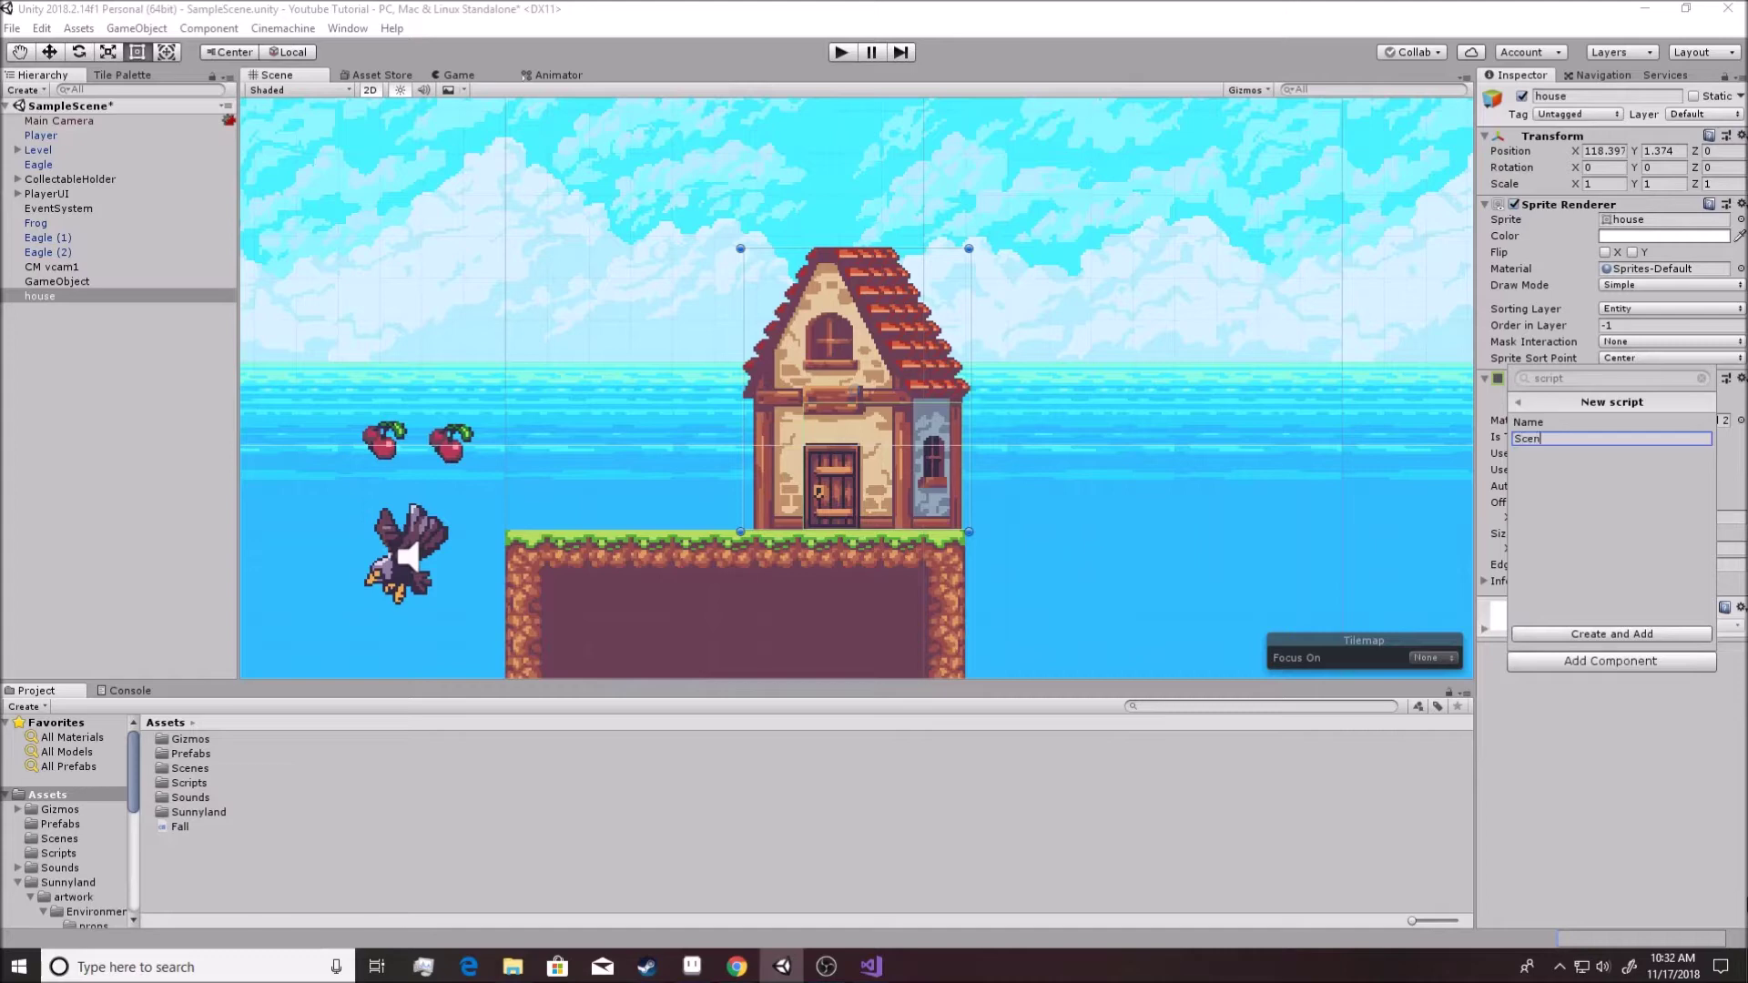
{"action": "type", "text": "eChange"}
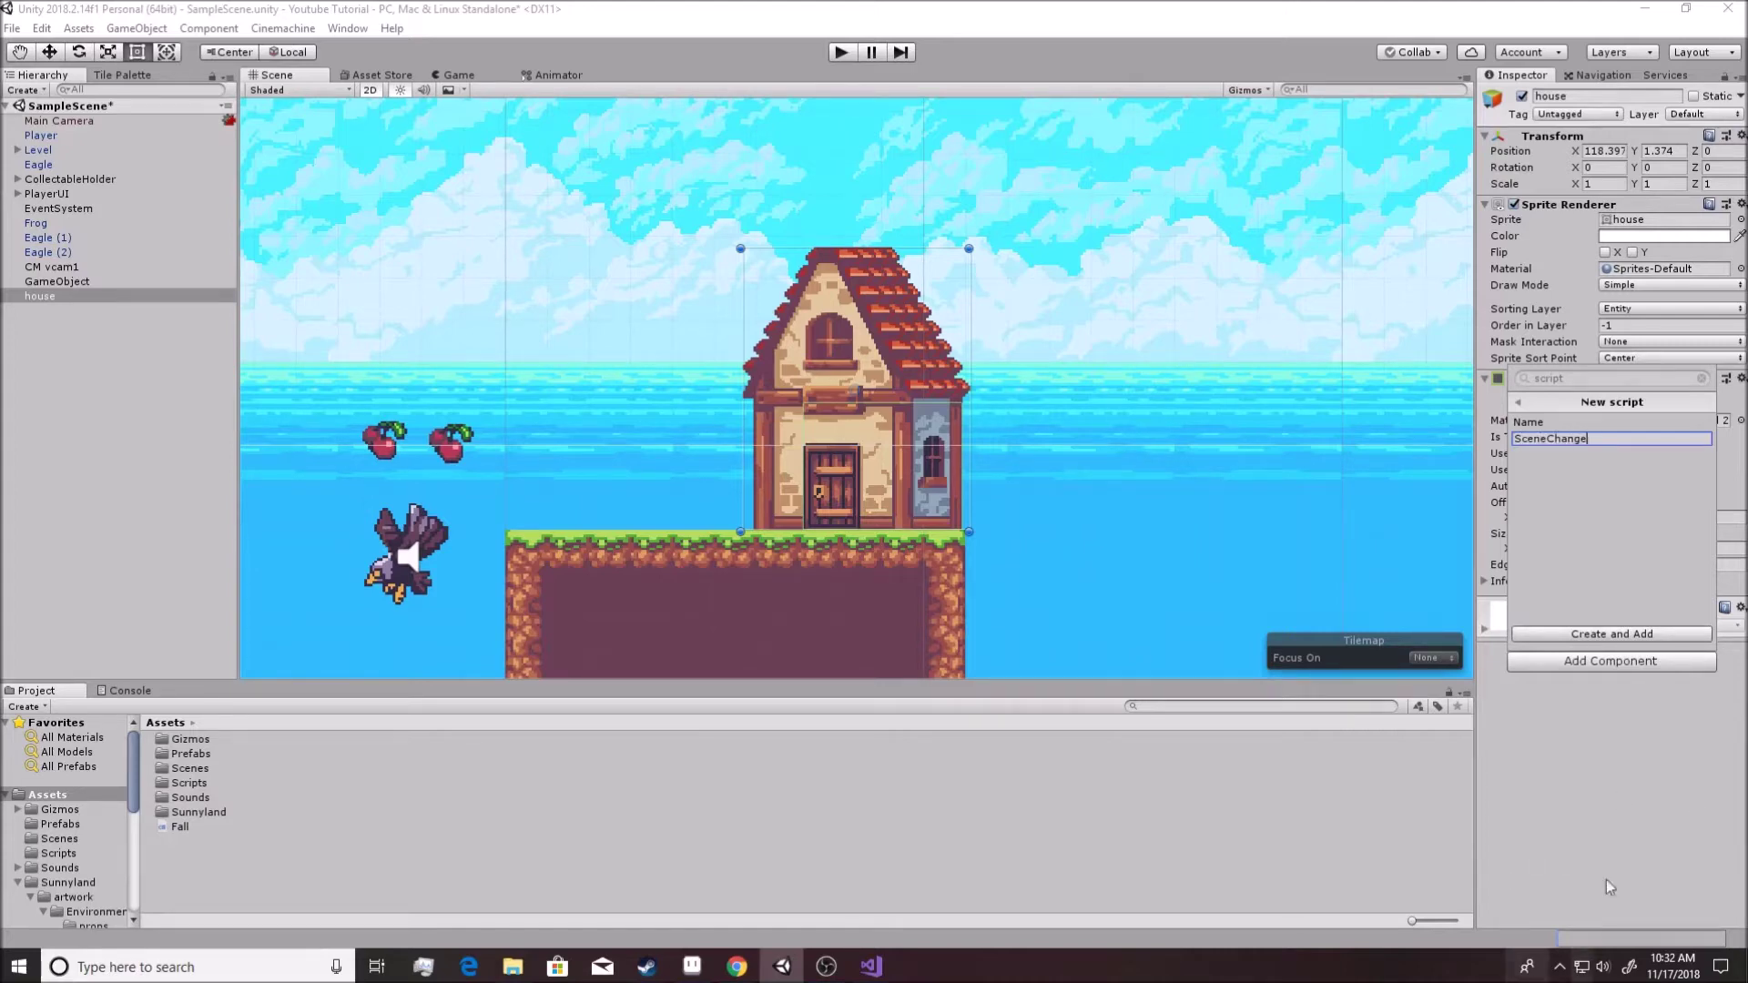
{"action": "left_click", "coordinate": [1534, 642]}
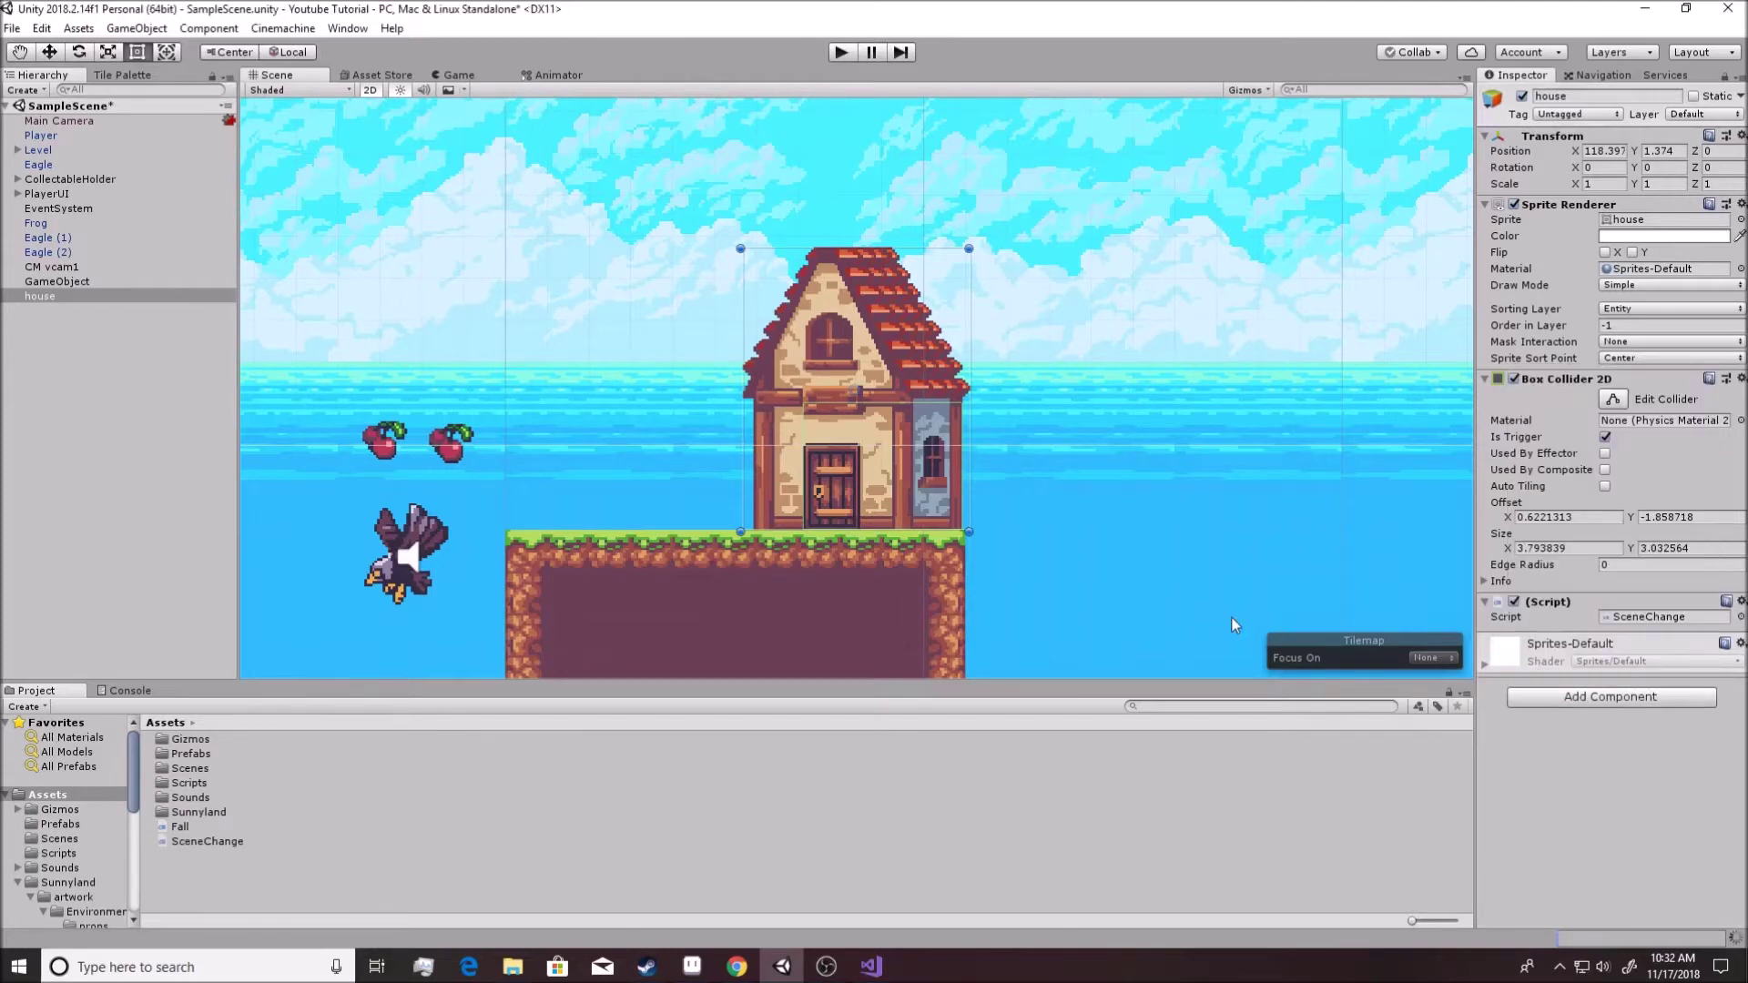
{"action": "double_click", "coordinate": [1630, 619]}
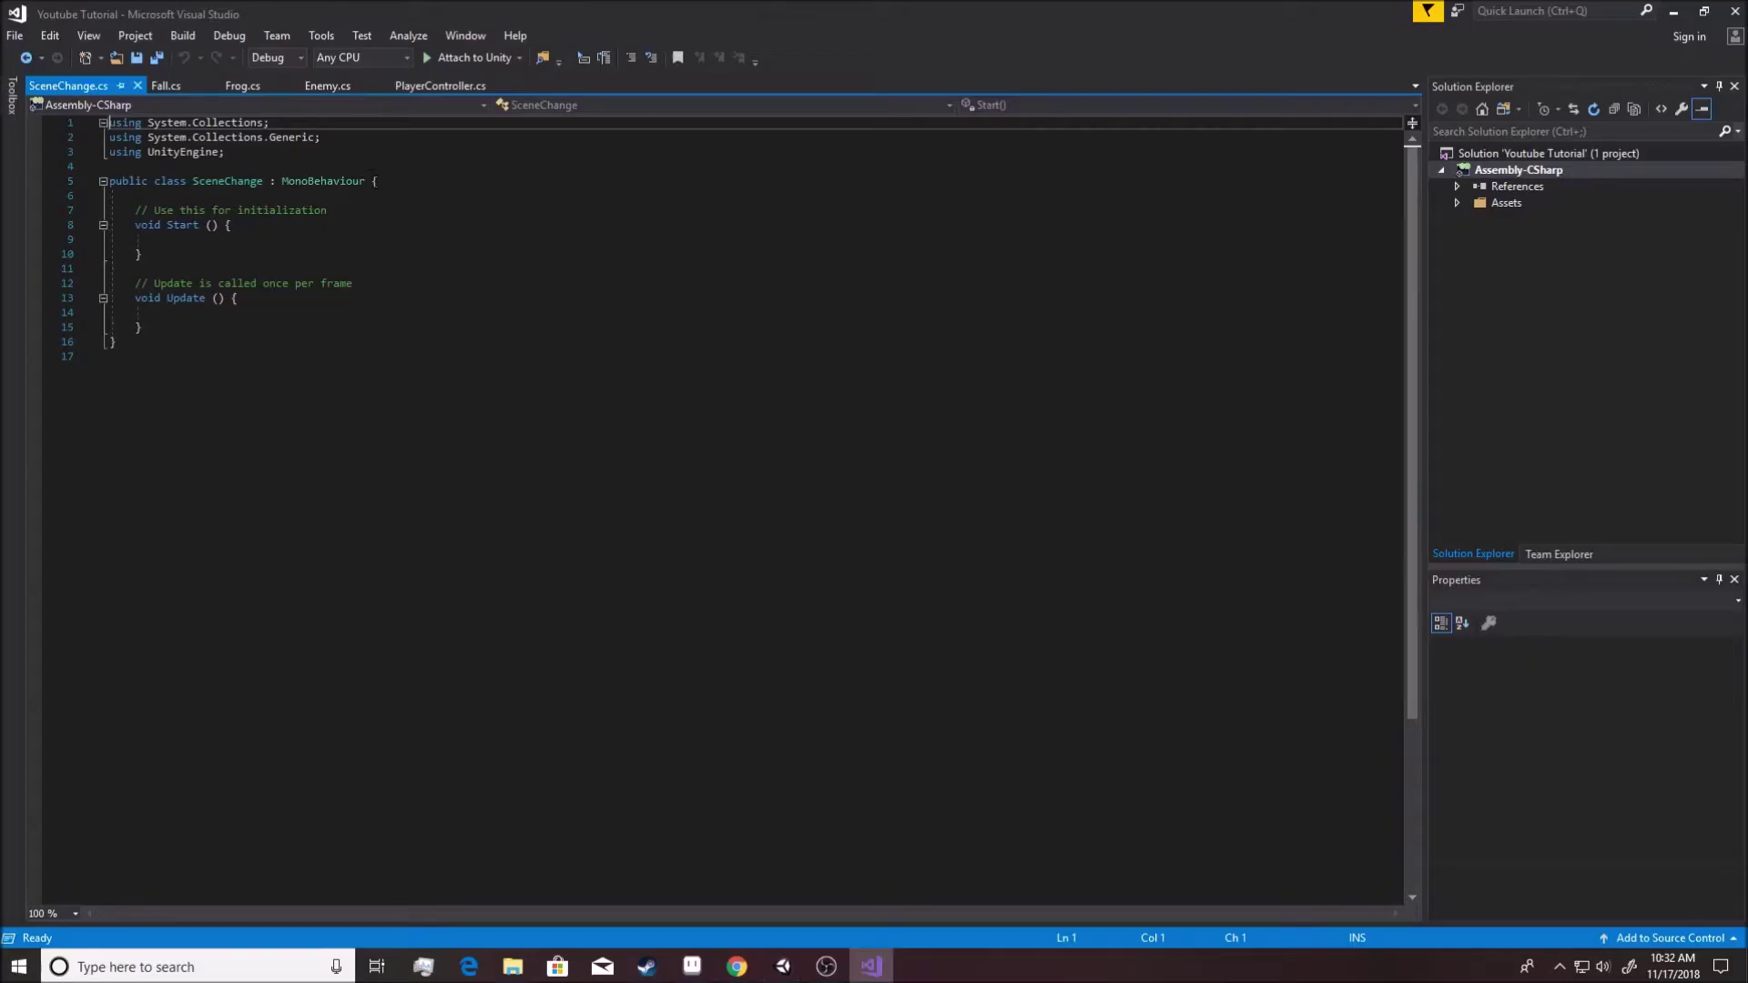
Copy the UnityEngine.SceneManagement using line from Fall.cs into SceneChange.cs as line 4.
{"action": "left_click", "coordinate": [372, 180]}
{"action": "key", "text": "Return"}
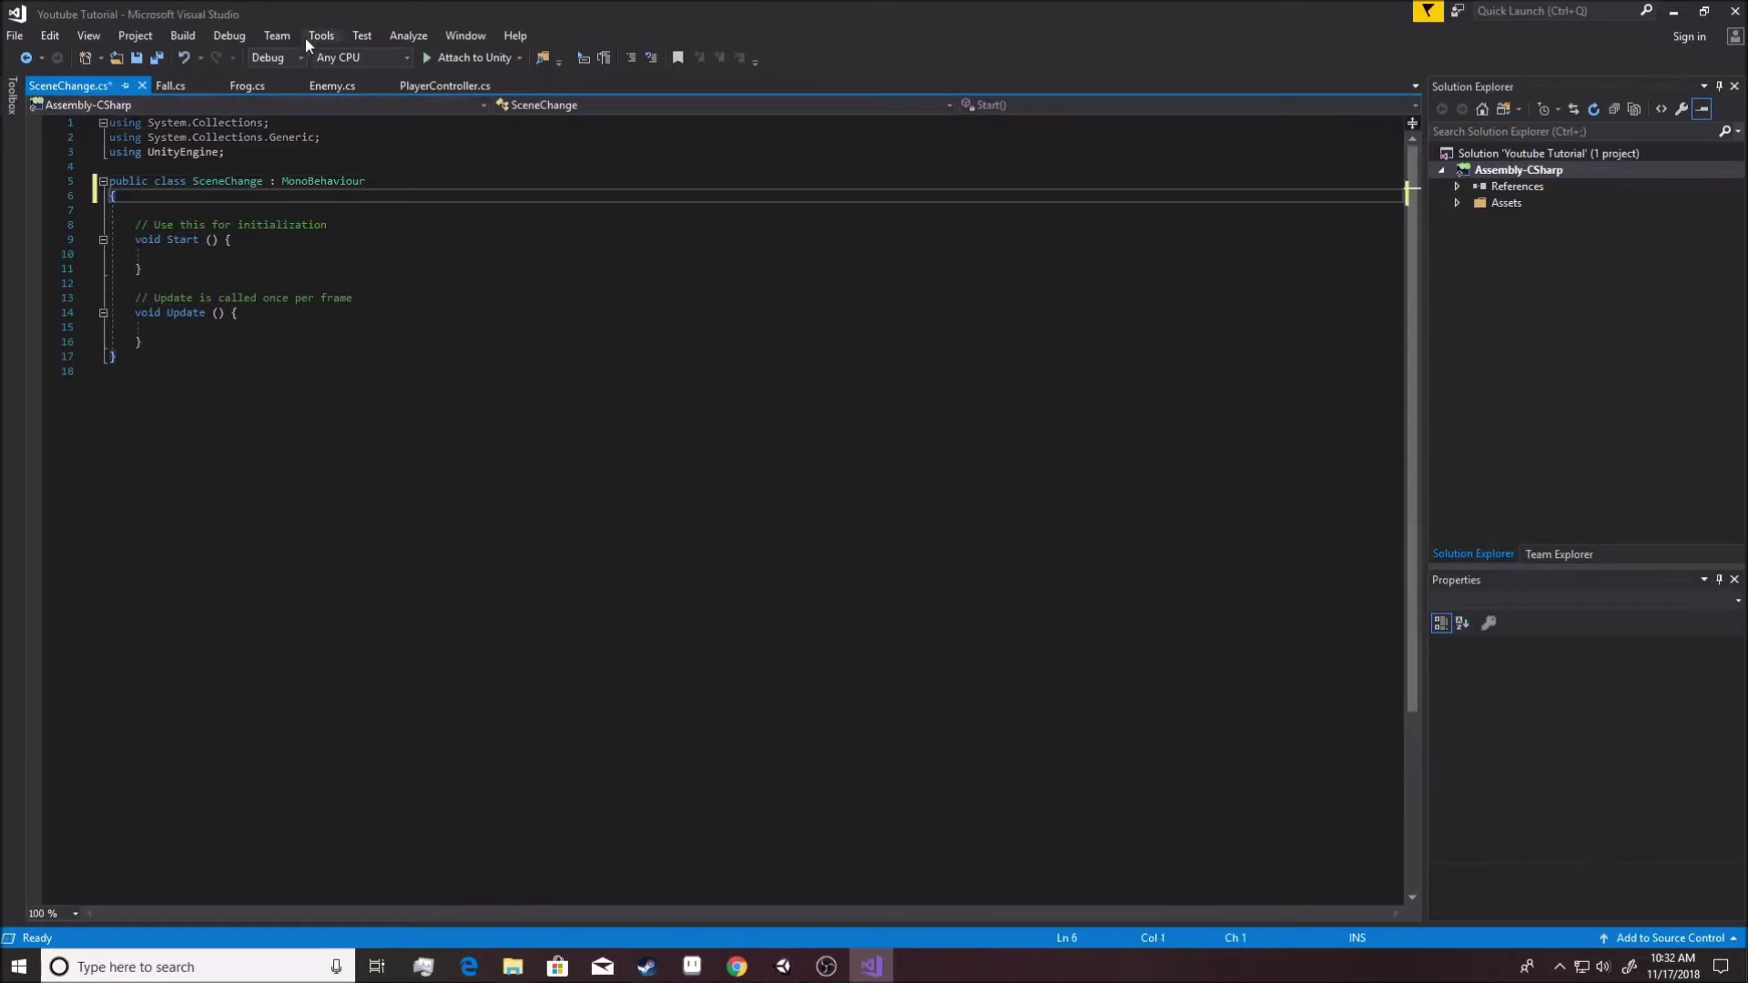
{"action": "left_click", "coordinate": [173, 85]}
{"action": "left_click_drag", "start_coordinate": [326, 167], "coordinate": [108, 167]}
{"action": "key", "text": "ctrl+c"}
{"action": "left_click", "coordinate": [70, 85]}
{"action": "left_click", "coordinate": [248, 152]}
{"action": "key", "text": "Return"}
{"action": "key", "text": "ctrl+v"}
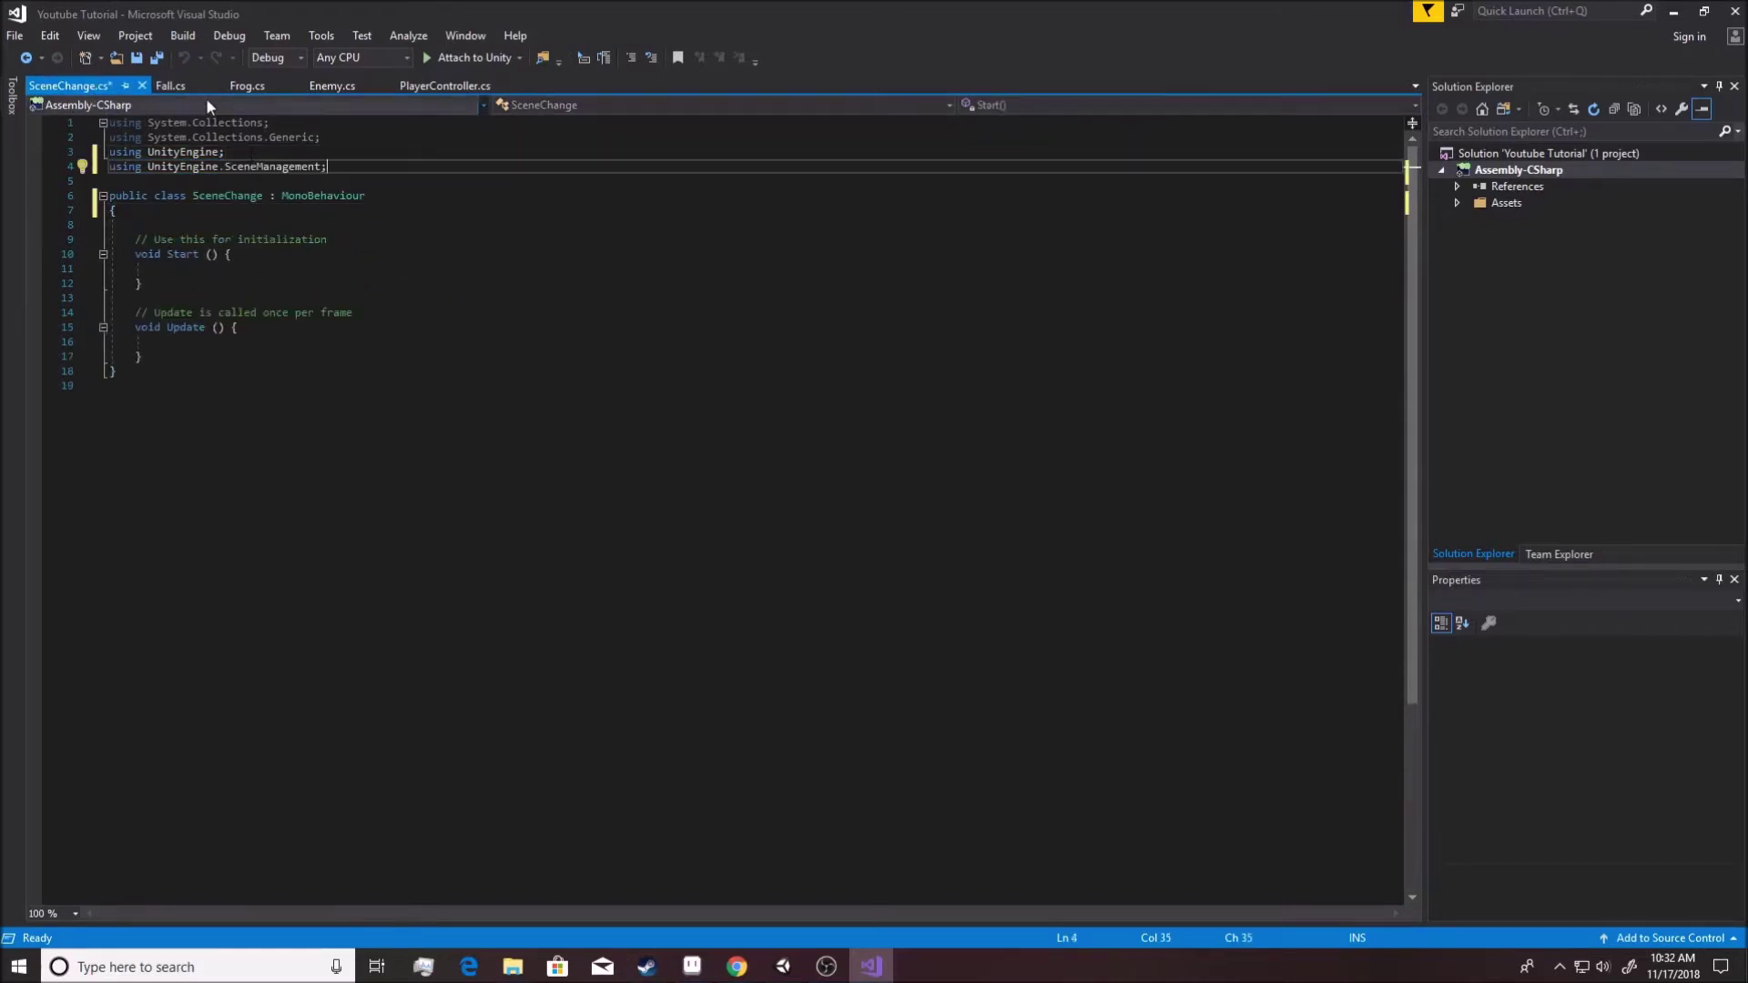
Replace SceneChange's Start and Update methods with Fall's OnTriggerEnter2D method.
{"action": "left_click", "coordinate": [171, 86]}
{"action": "left_click_drag", "start_coordinate": [117, 327], "coordinate": [111, 210]}
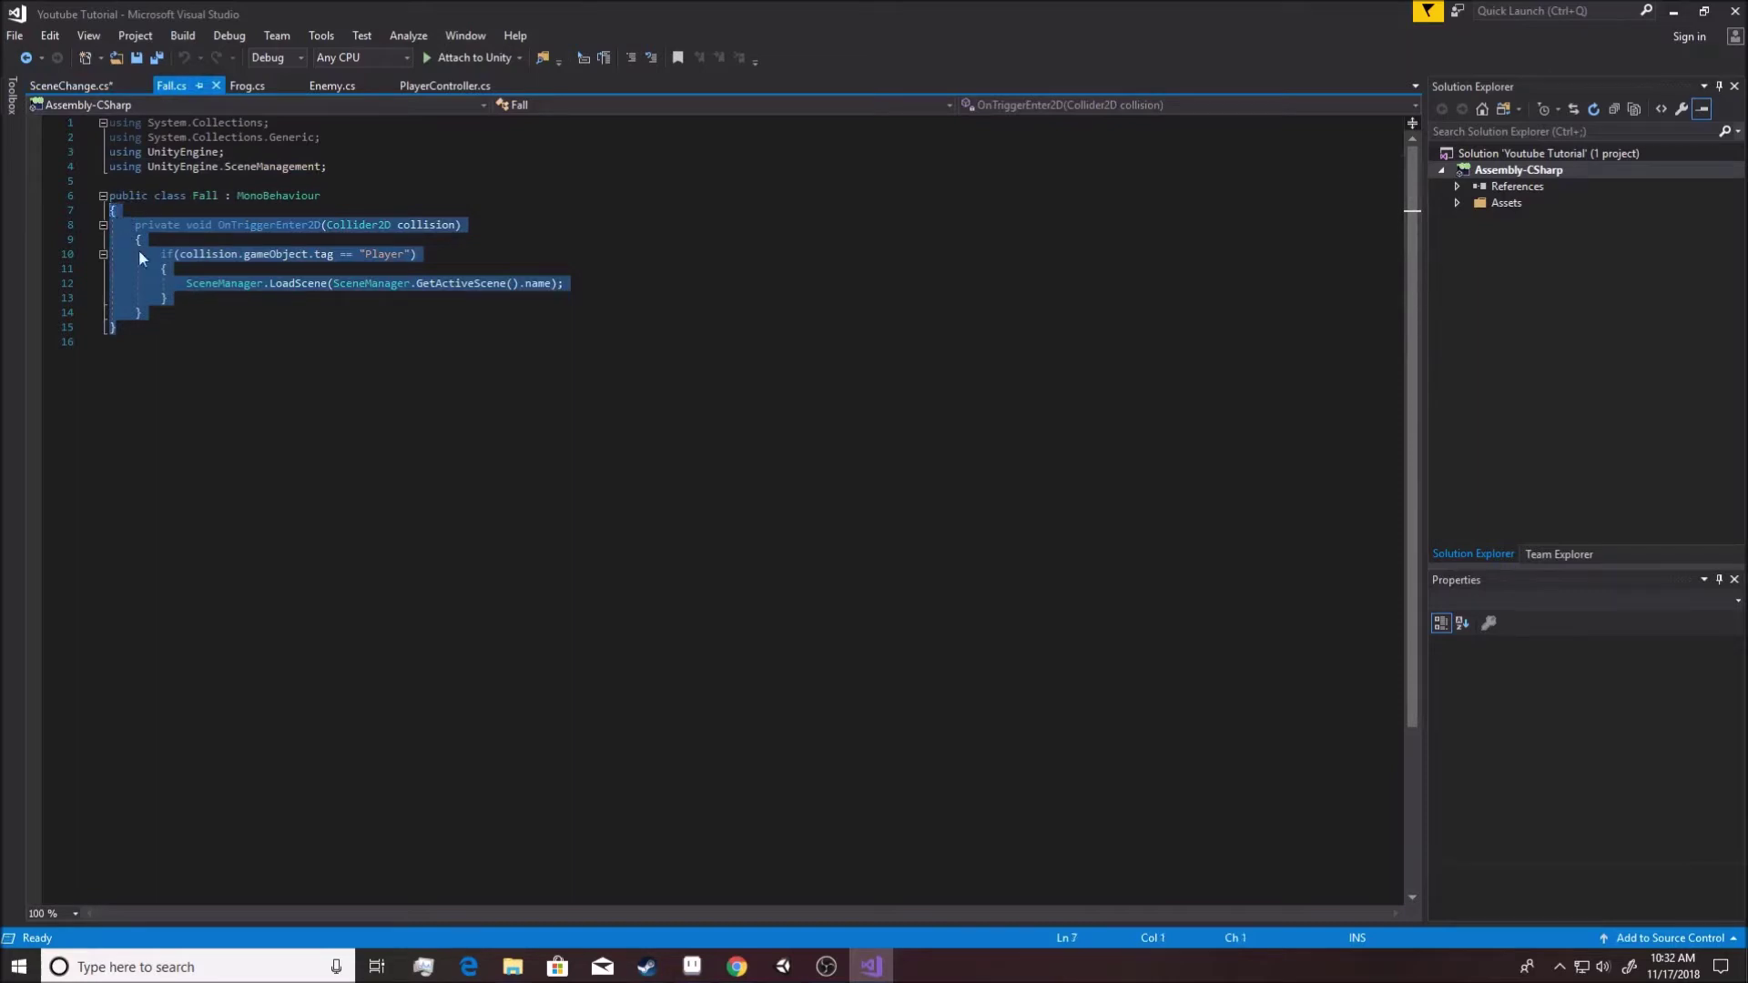
{"action": "left_click", "coordinate": [82, 86]}
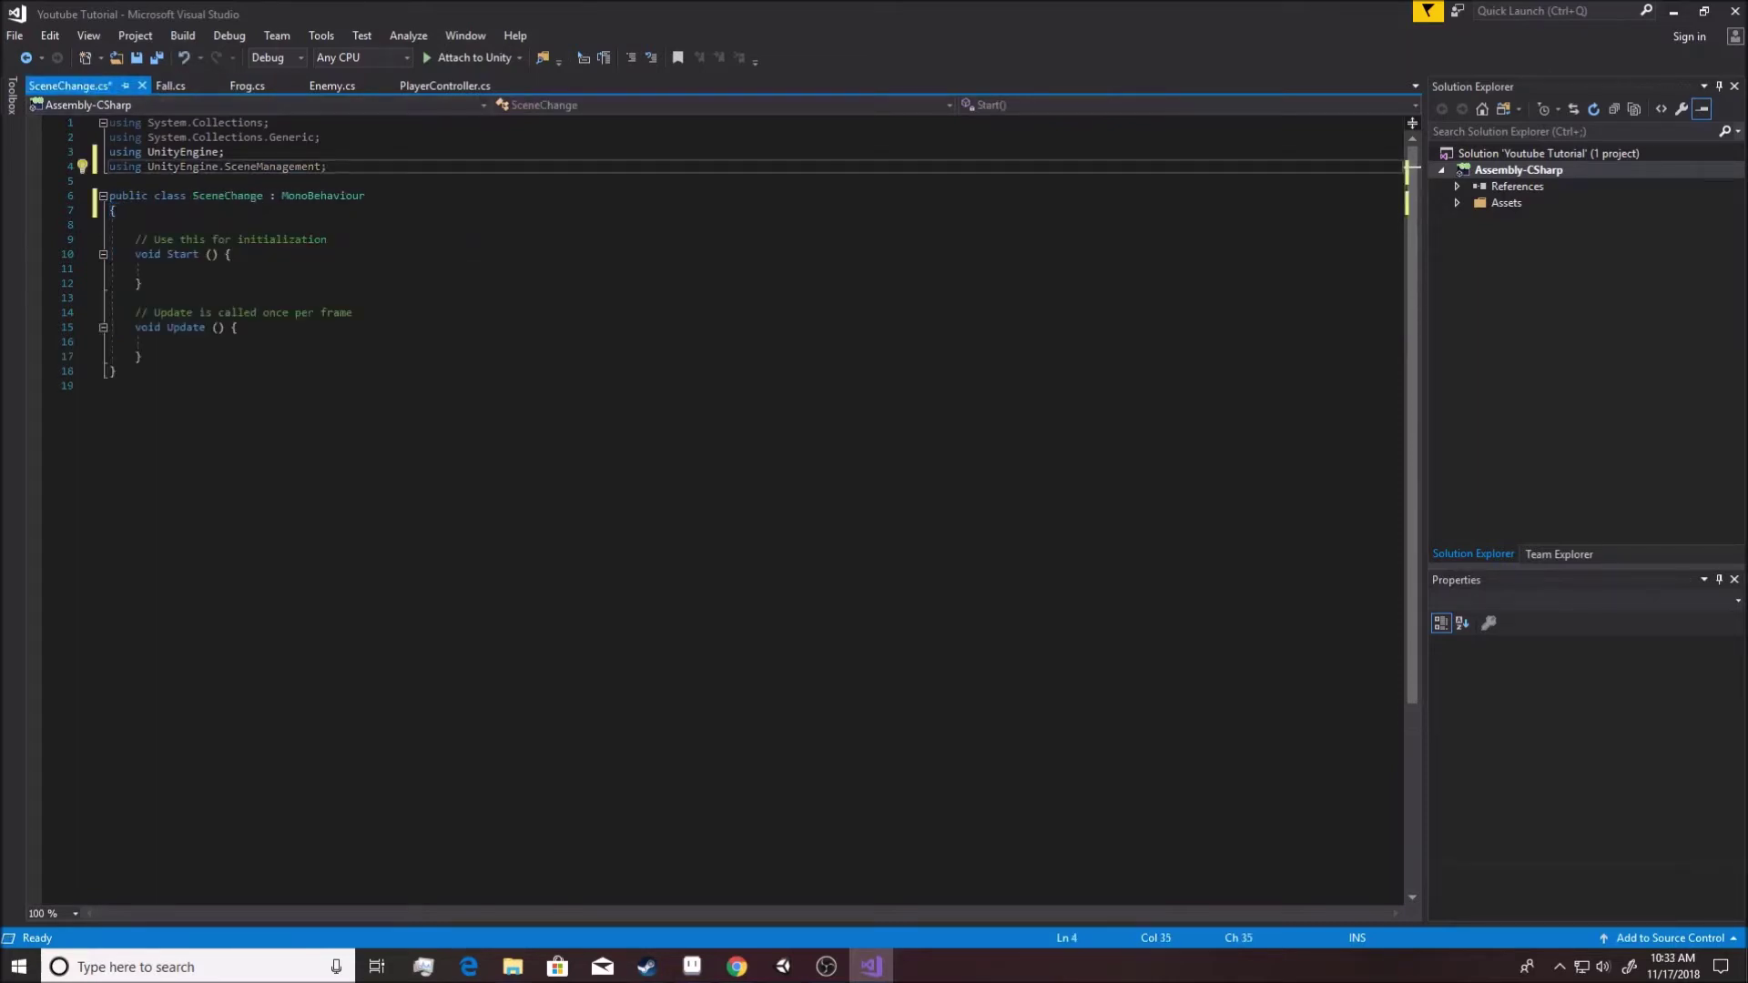
{"action": "left_click_drag", "start_coordinate": [110, 372], "coordinate": [111, 225]}
{"action": "type", "text": "private void OnTriggerEnter2D(Collider2D collision) { if (collision.gameObject.tag == \"Player\") { SceneManager.LoadScene(SceneManager.GetActiveScene().name); } }"}
{"action": "left_click", "coordinate": [168, 268]}
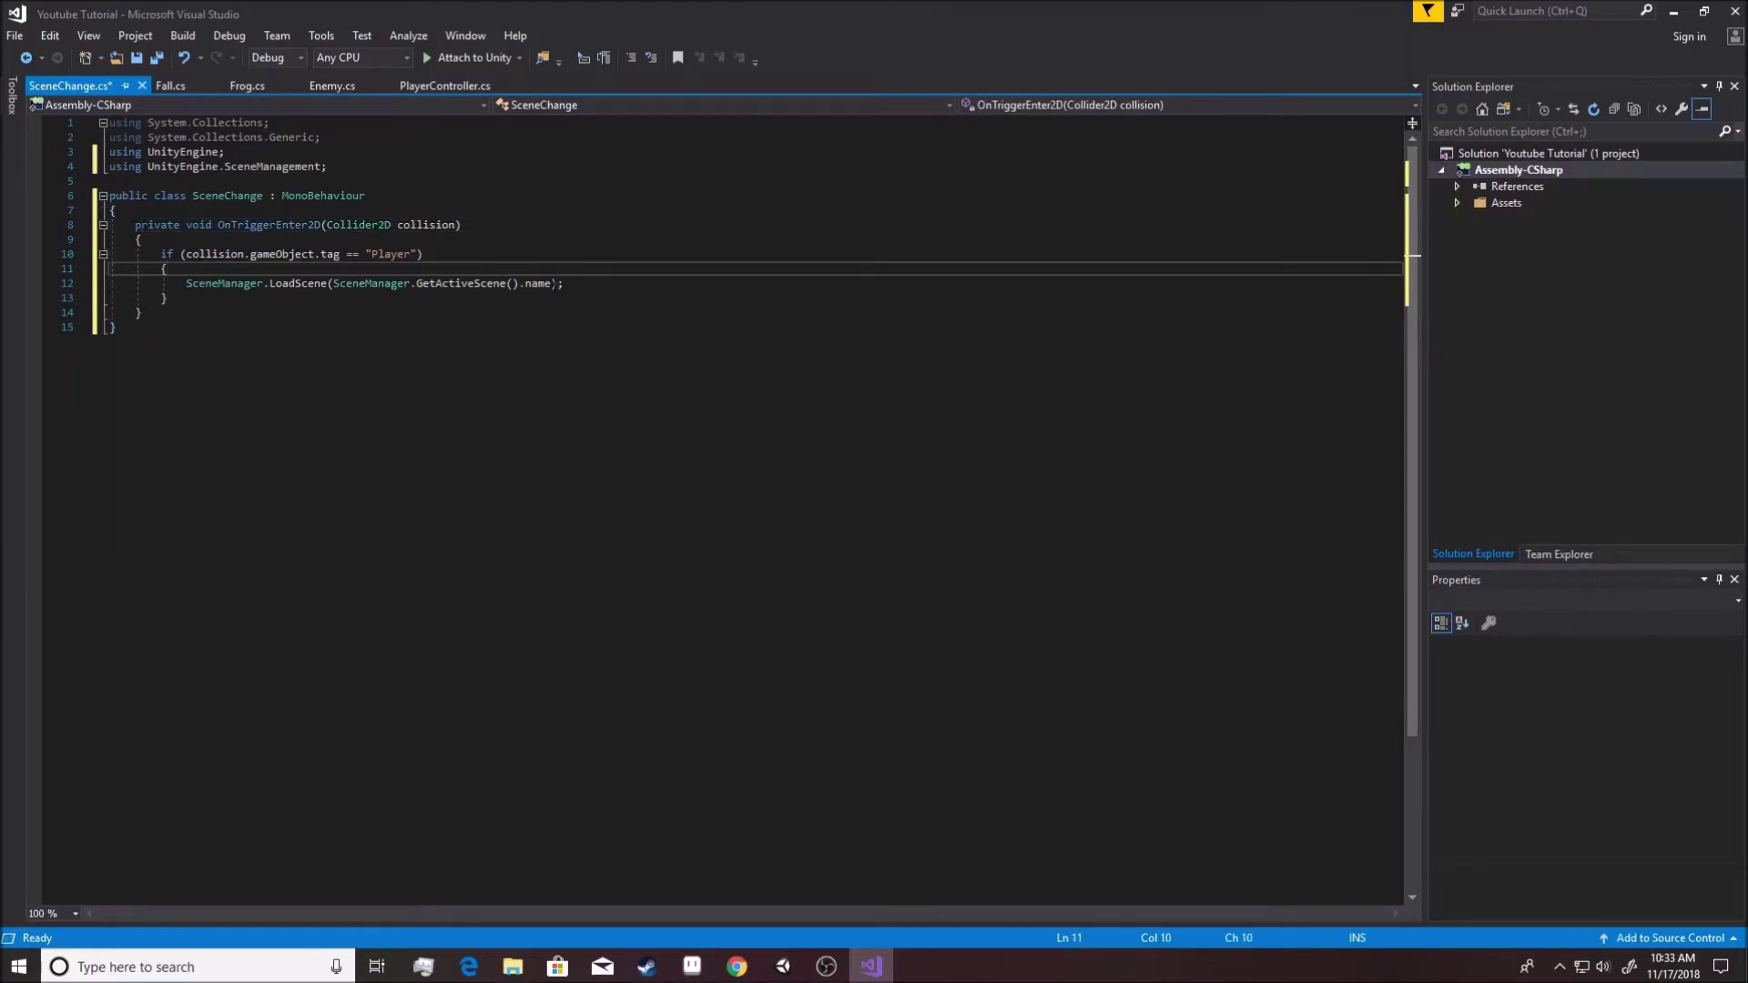
{"action": "left_click", "coordinate": [135, 225]}
{"action": "key", "text": "Return"}
{"action": "key", "text": "Return"}
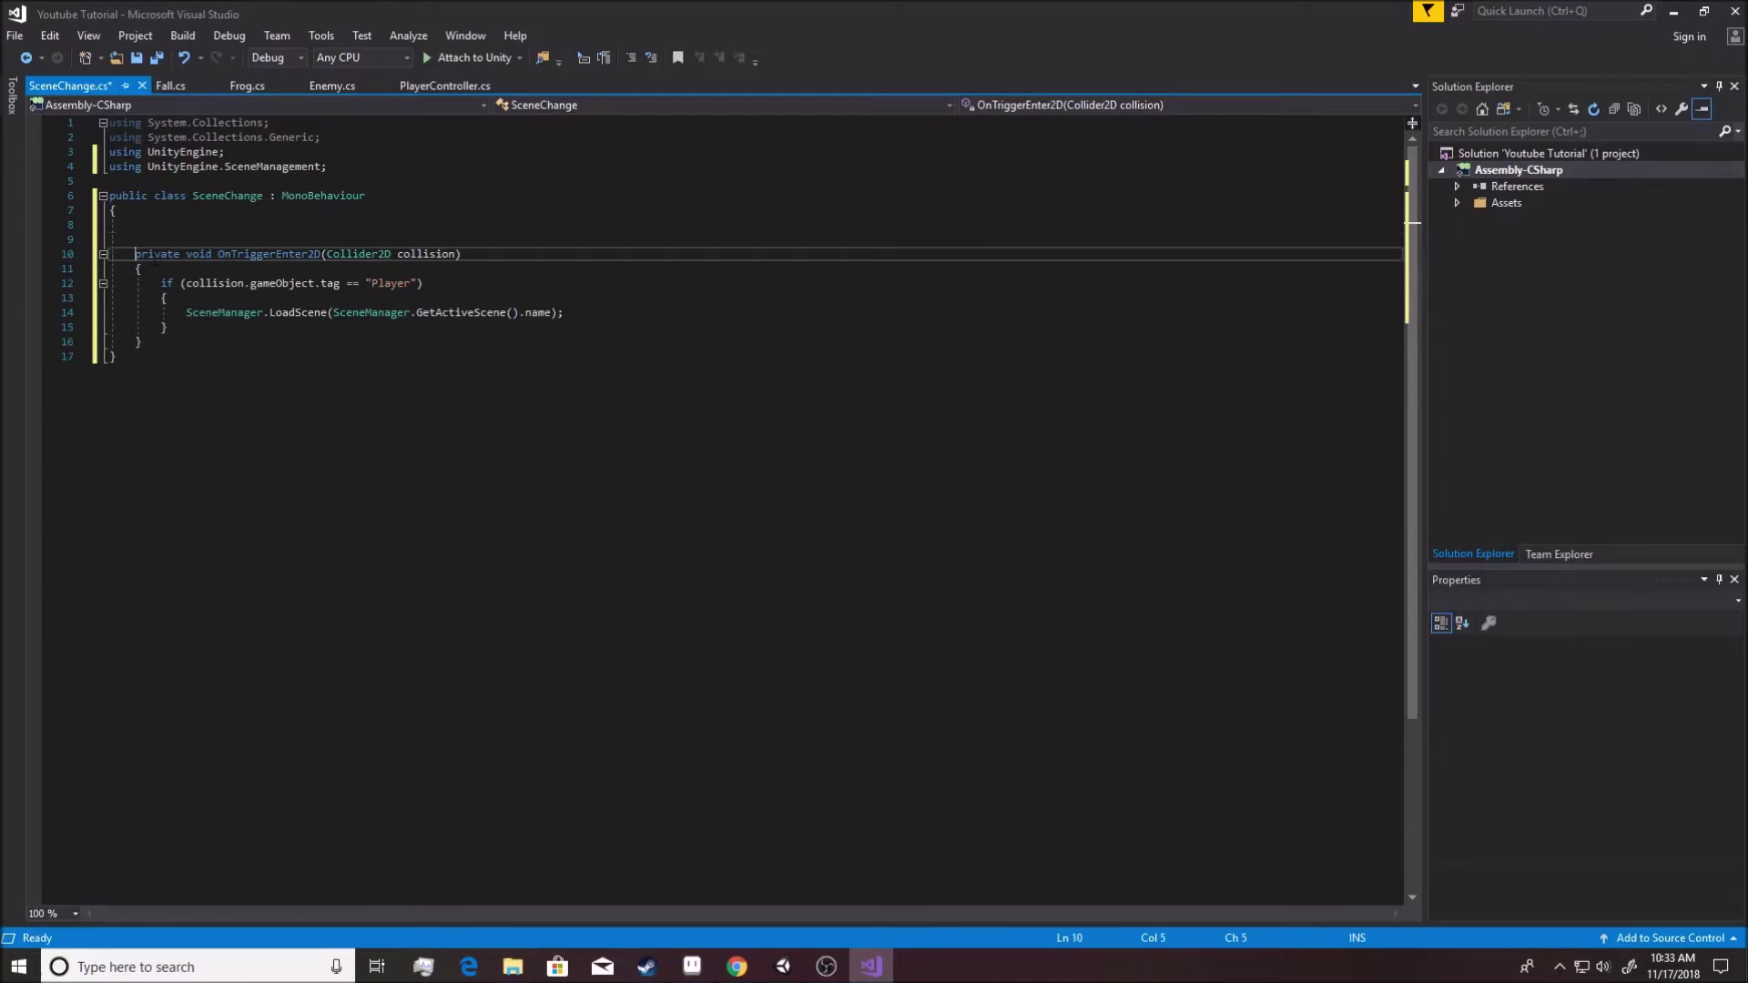
{"action": "key", "text": "Up"}
{"action": "key", "text": "Up"}
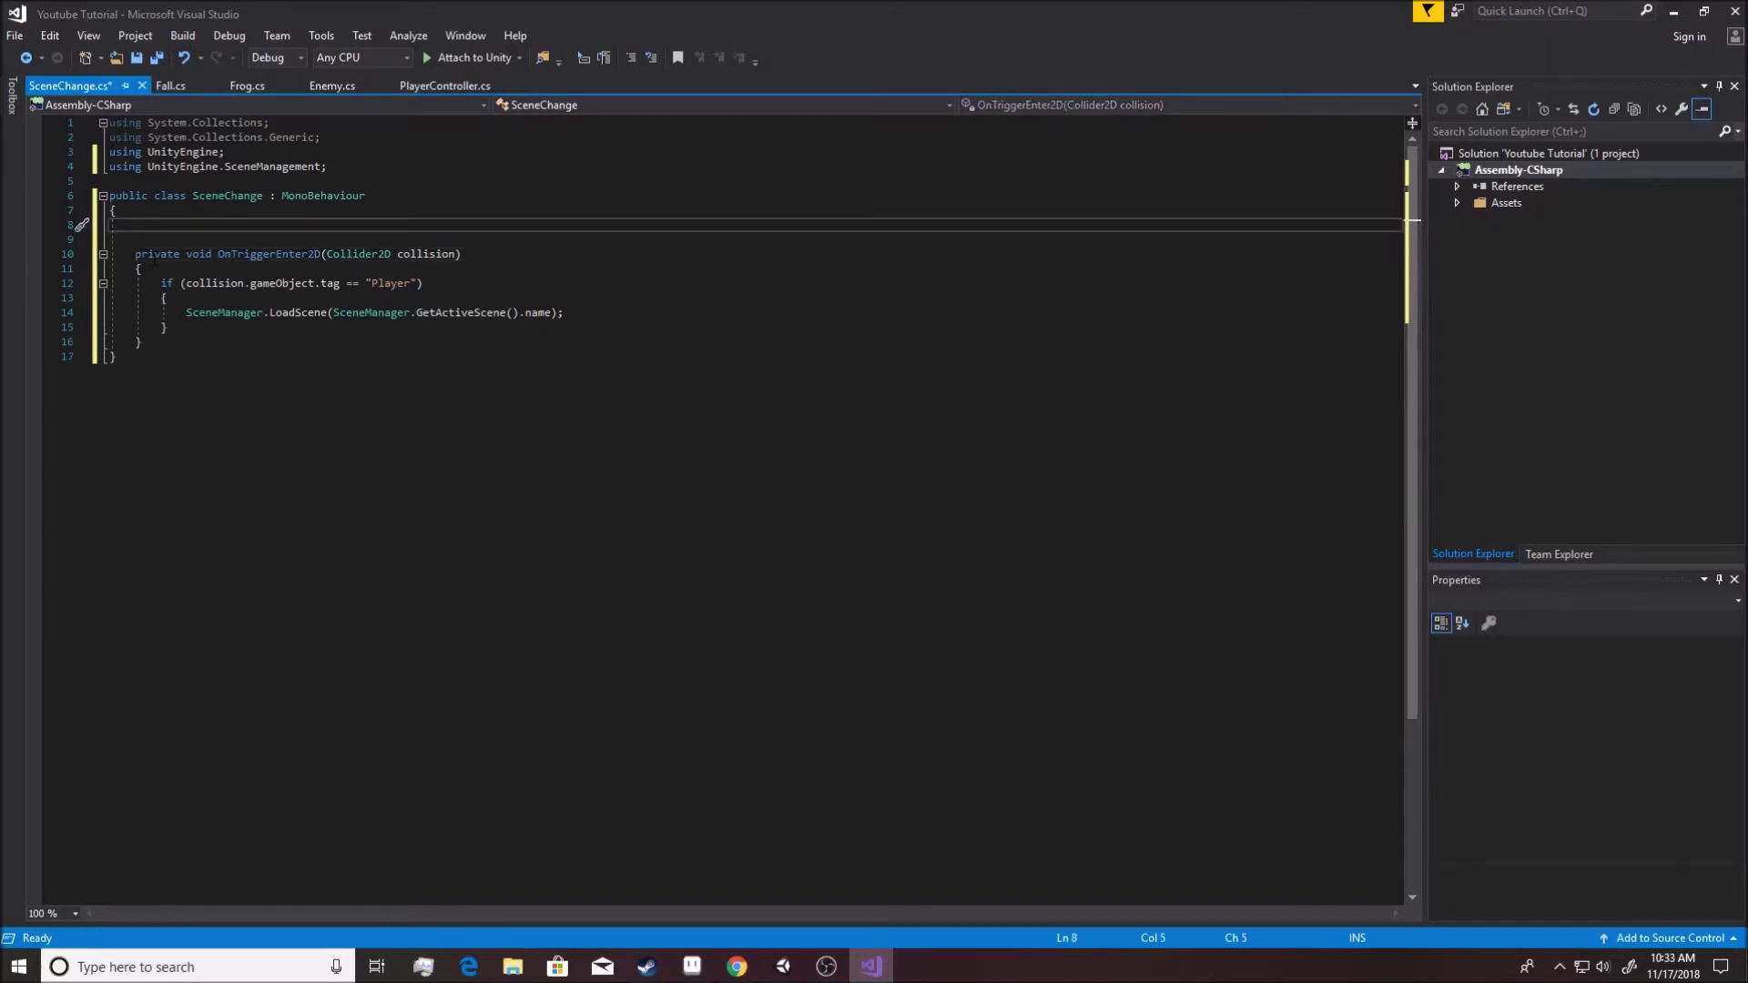
Declare a [SerializeField] private string sceneName field in SceneChange.
{"action": "type", "text": "[Seria"}
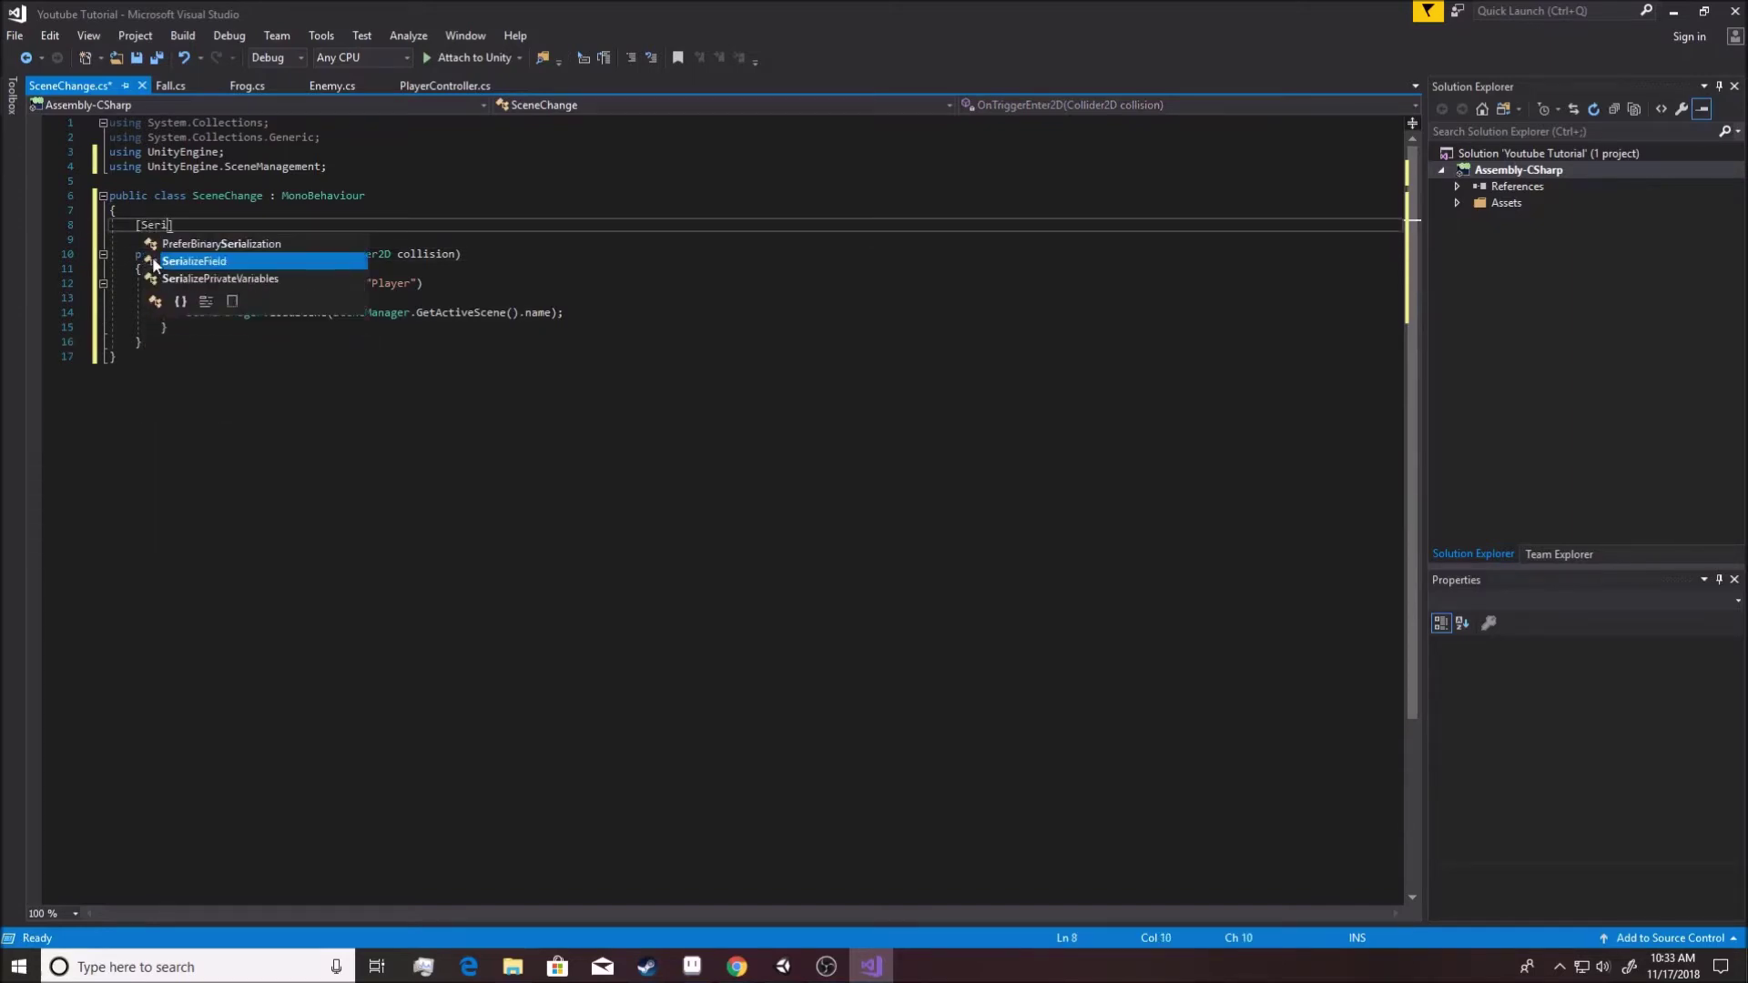
{"action": "key", "text": "Tab"}
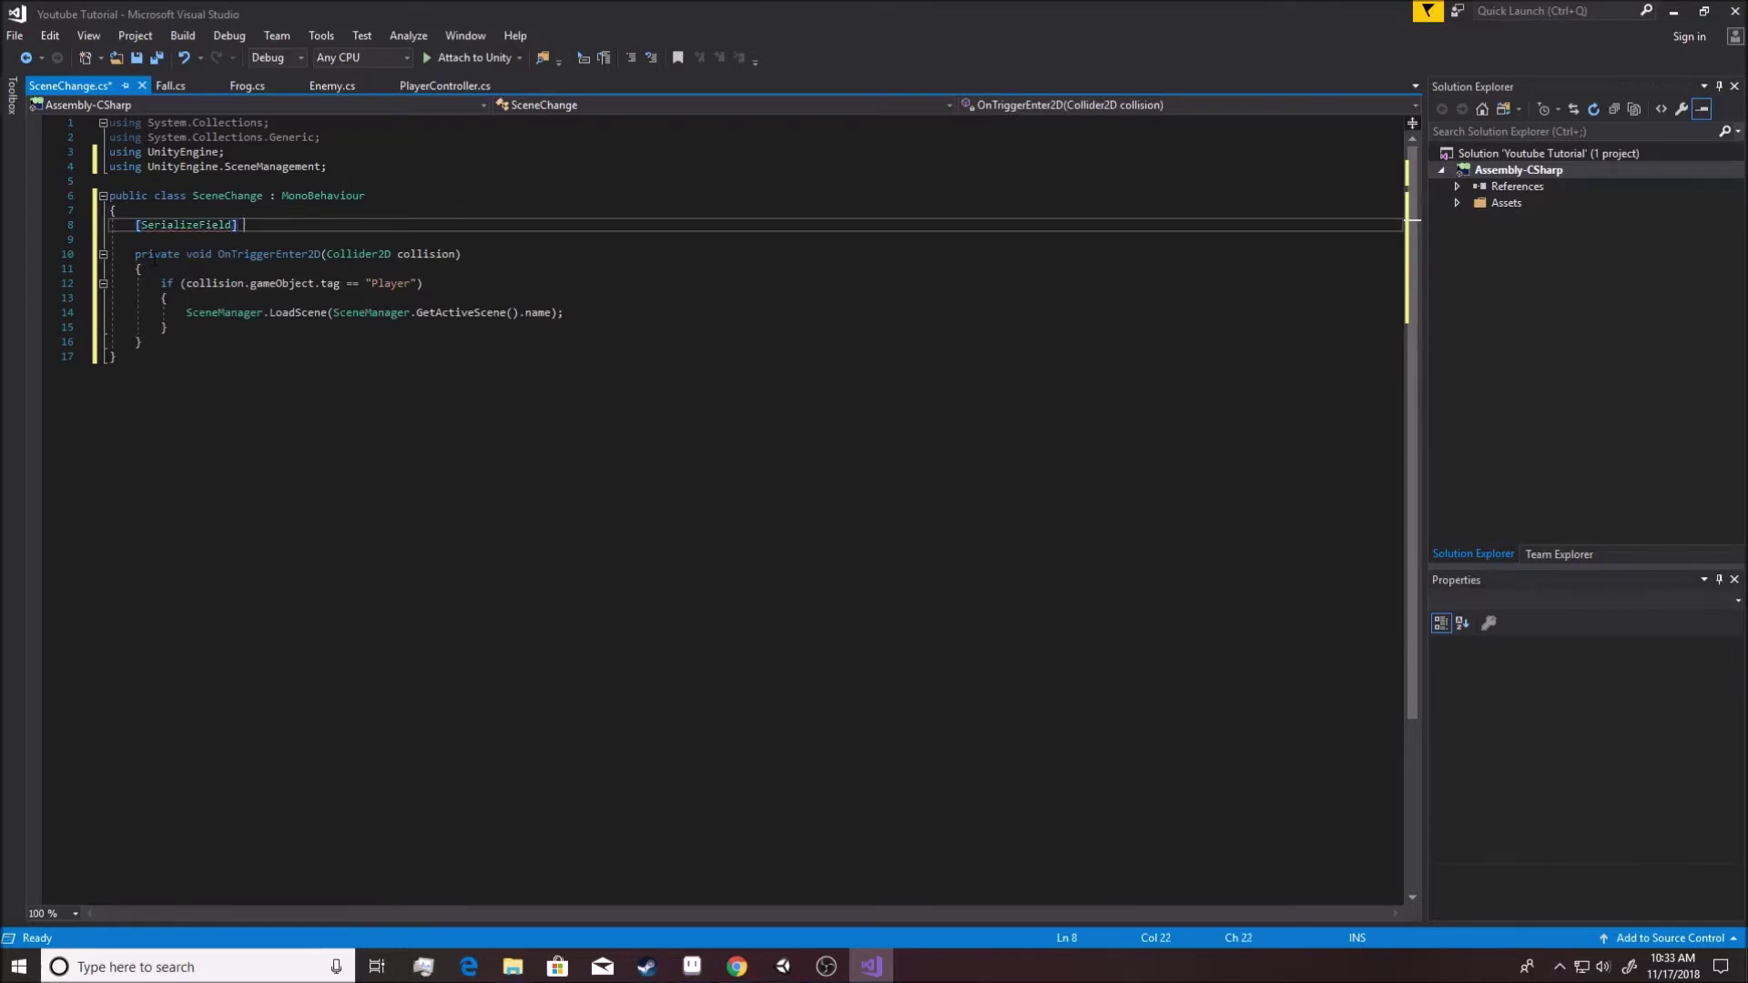
{"action": "type", "text": "private string sce"}
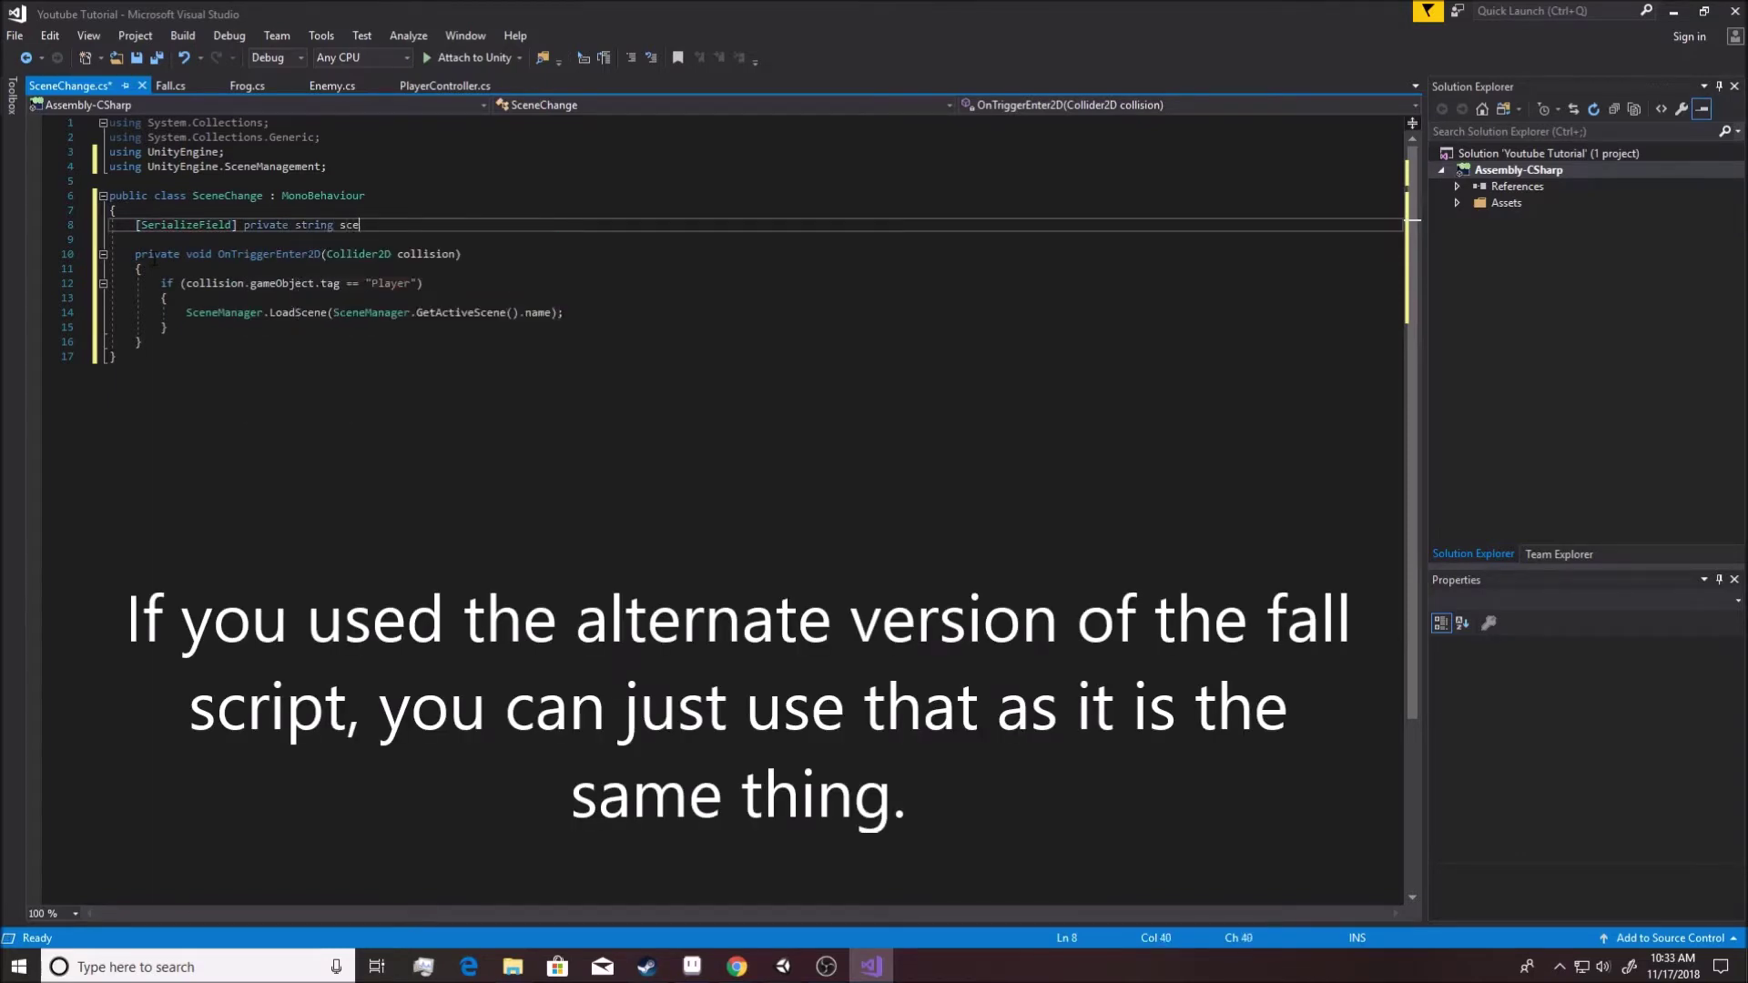
{"action": "type", "text": "neName;"}
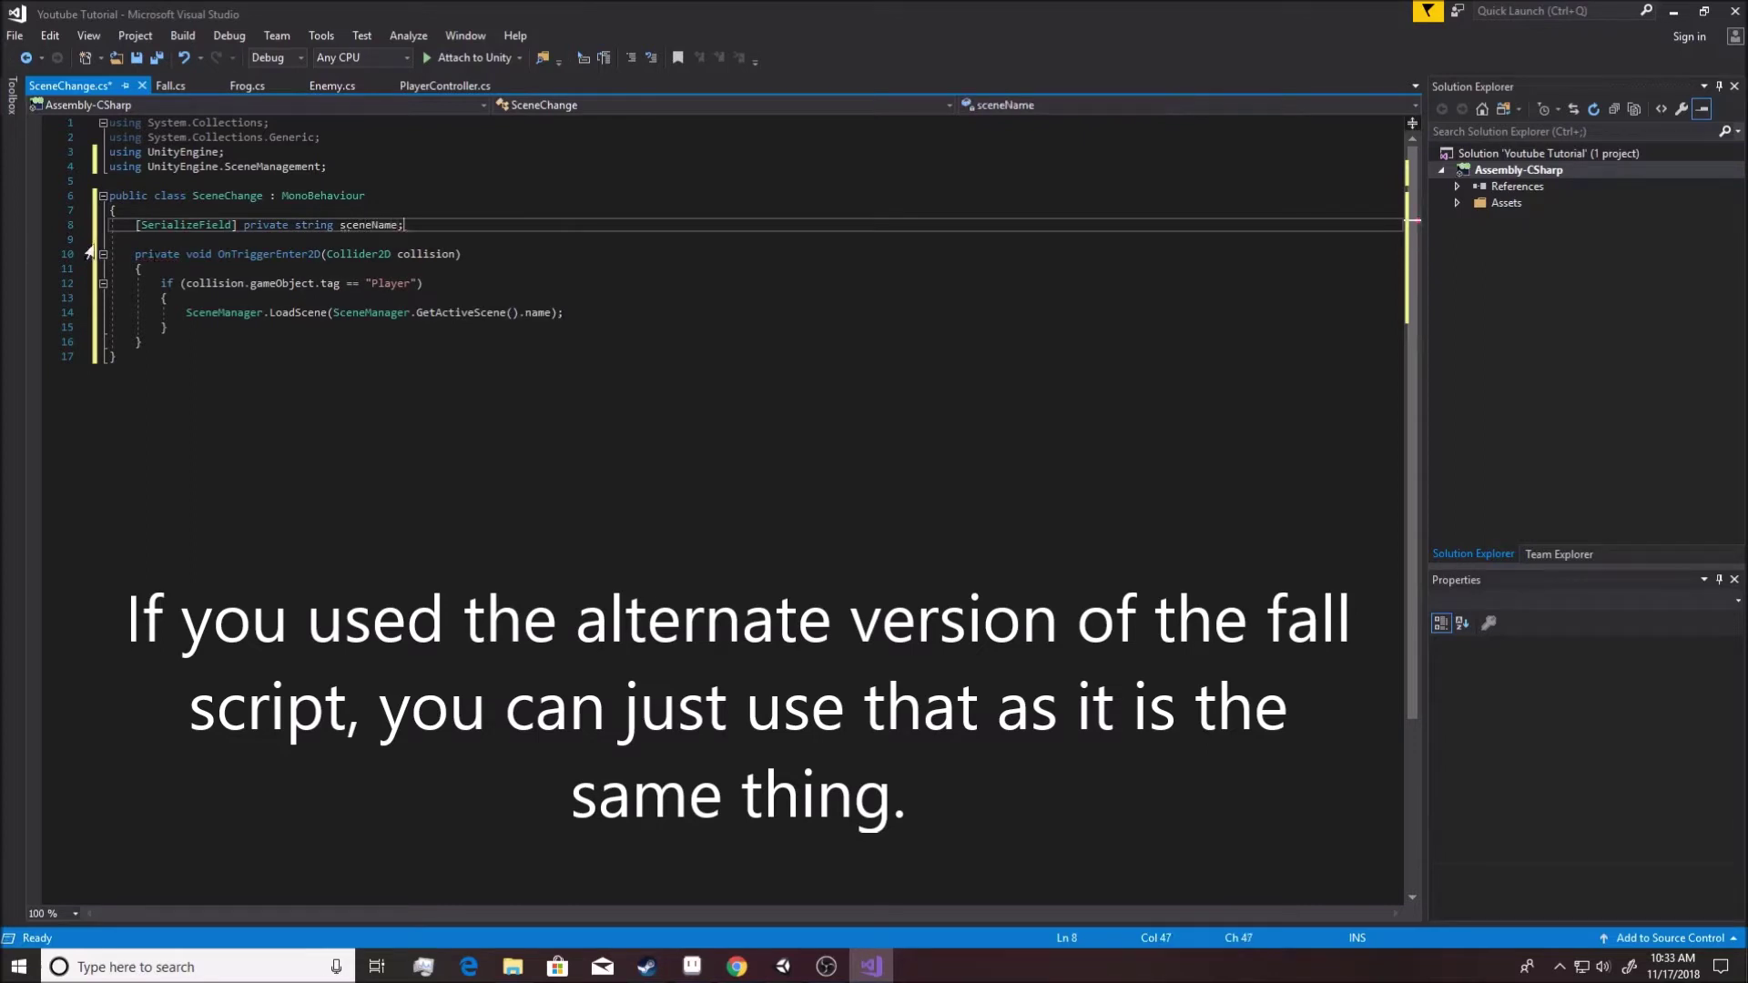
Make LoadScene use sceneName instead of the active scene's name, and save the script.
{"action": "left_click_drag", "start_coordinate": [552, 312], "coordinate": [333, 312]}
{"action": "type", "text": "Name"}
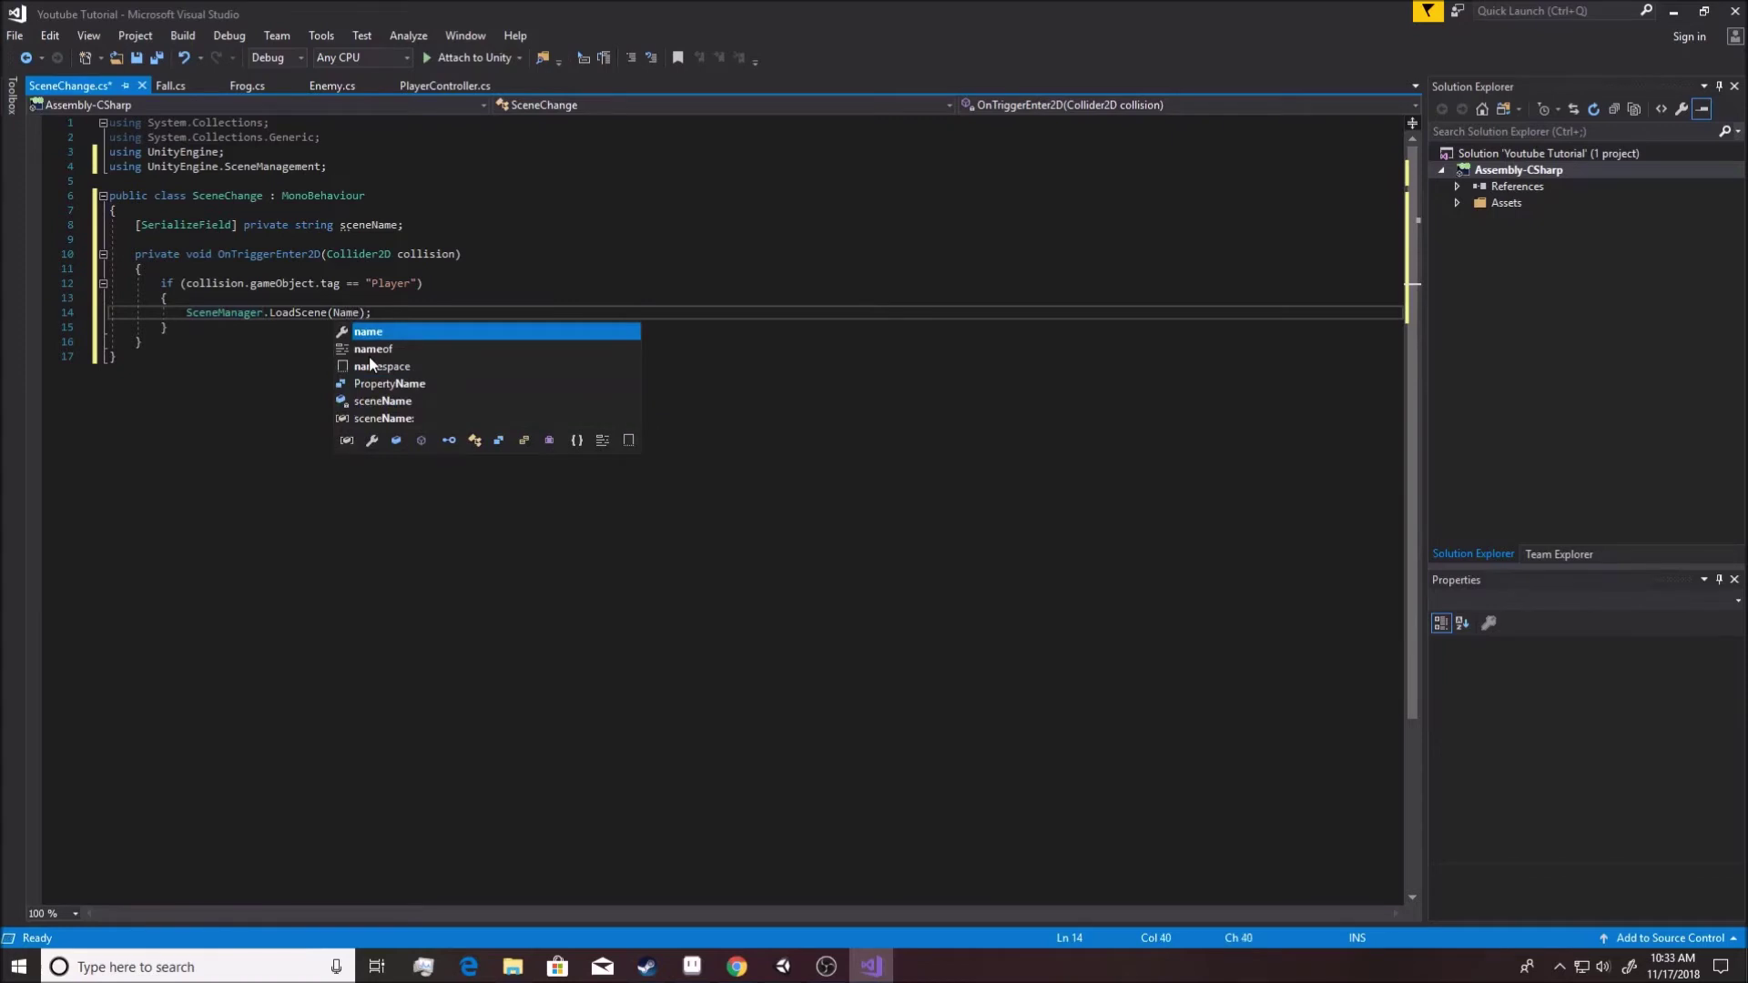
{"action": "key", "text": "BackSpace"}
{"action": "key", "text": "BackSpace"}
{"action": "key", "text": "BackSpace"}
{"action": "key", "text": "BackSpace"}
{"action": "type", "text": "scene"}
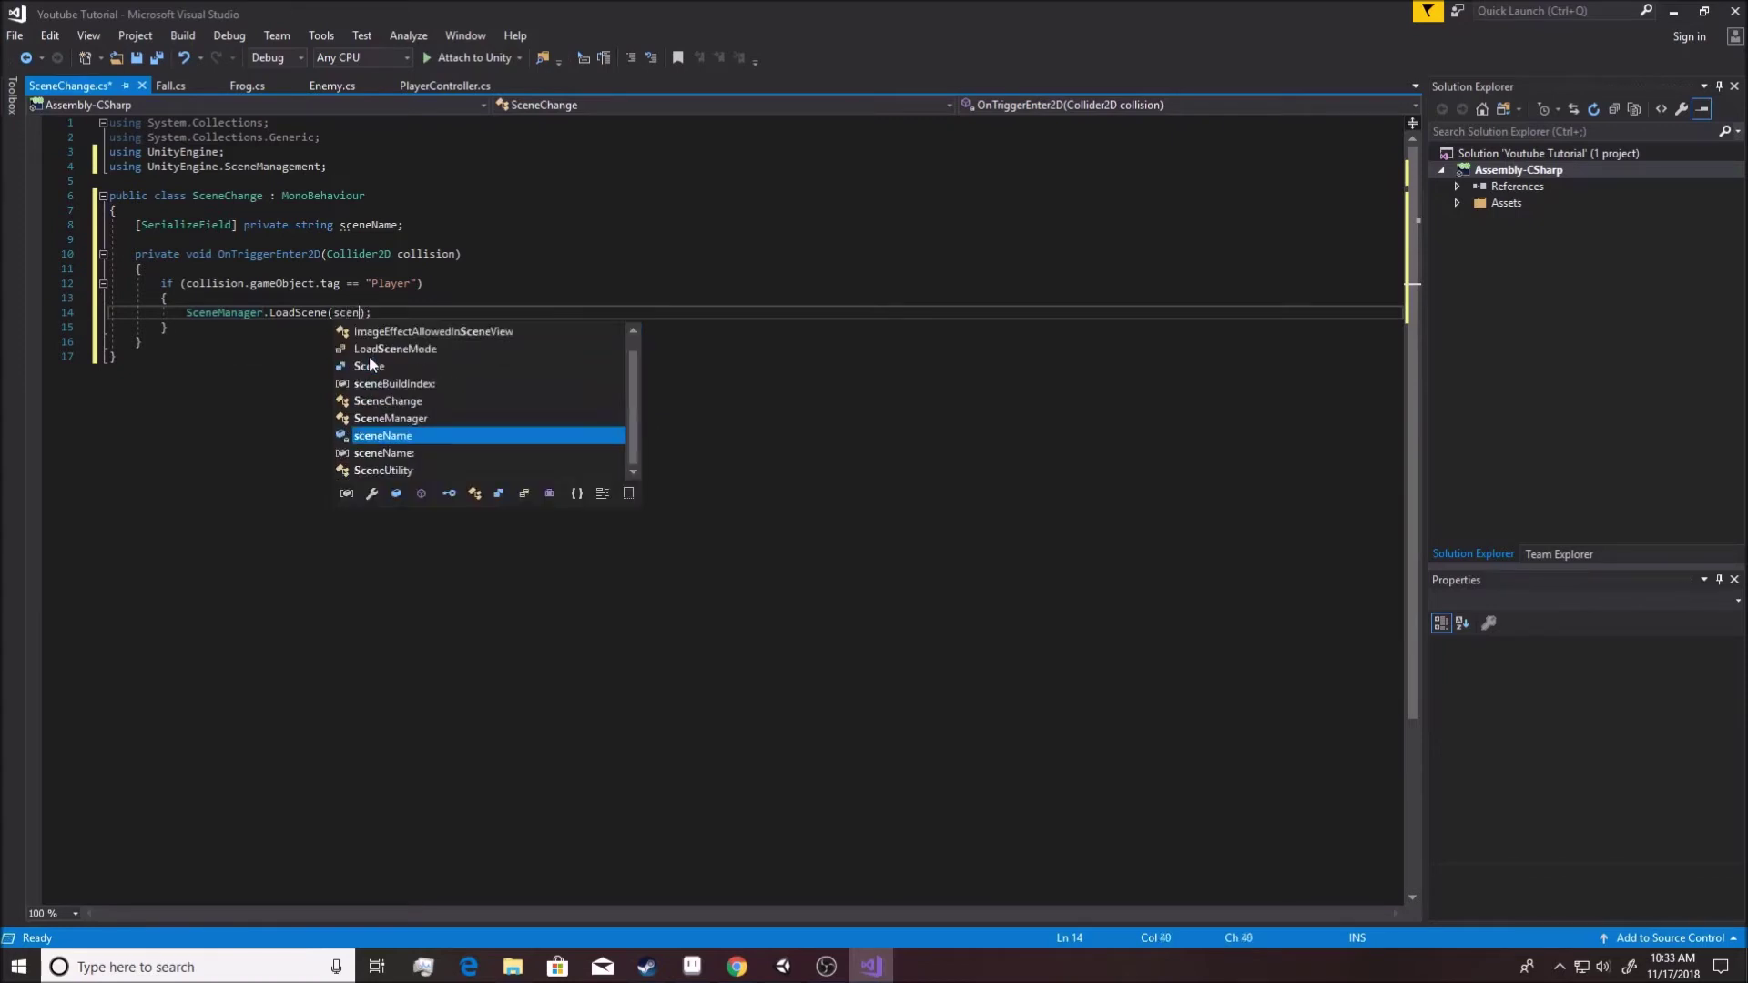
{"action": "type", "text": "Name"}
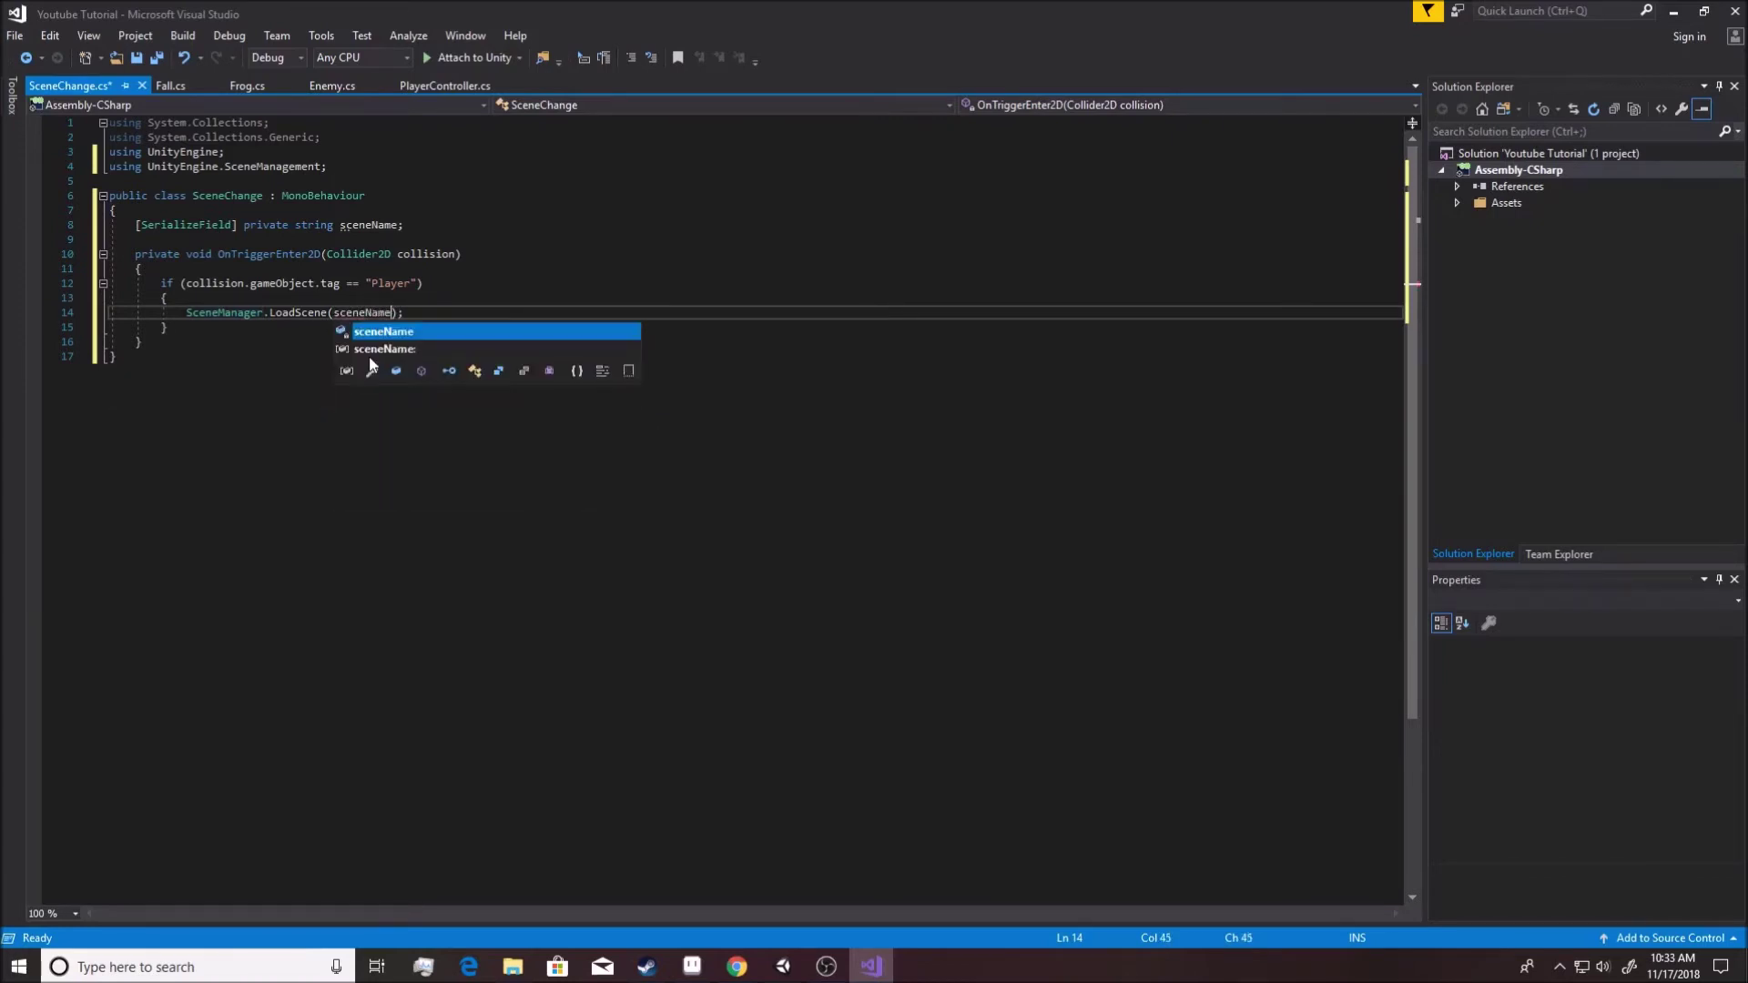
{"action": "key", "text": "End"}
{"action": "key", "text": "ctrl+s"}
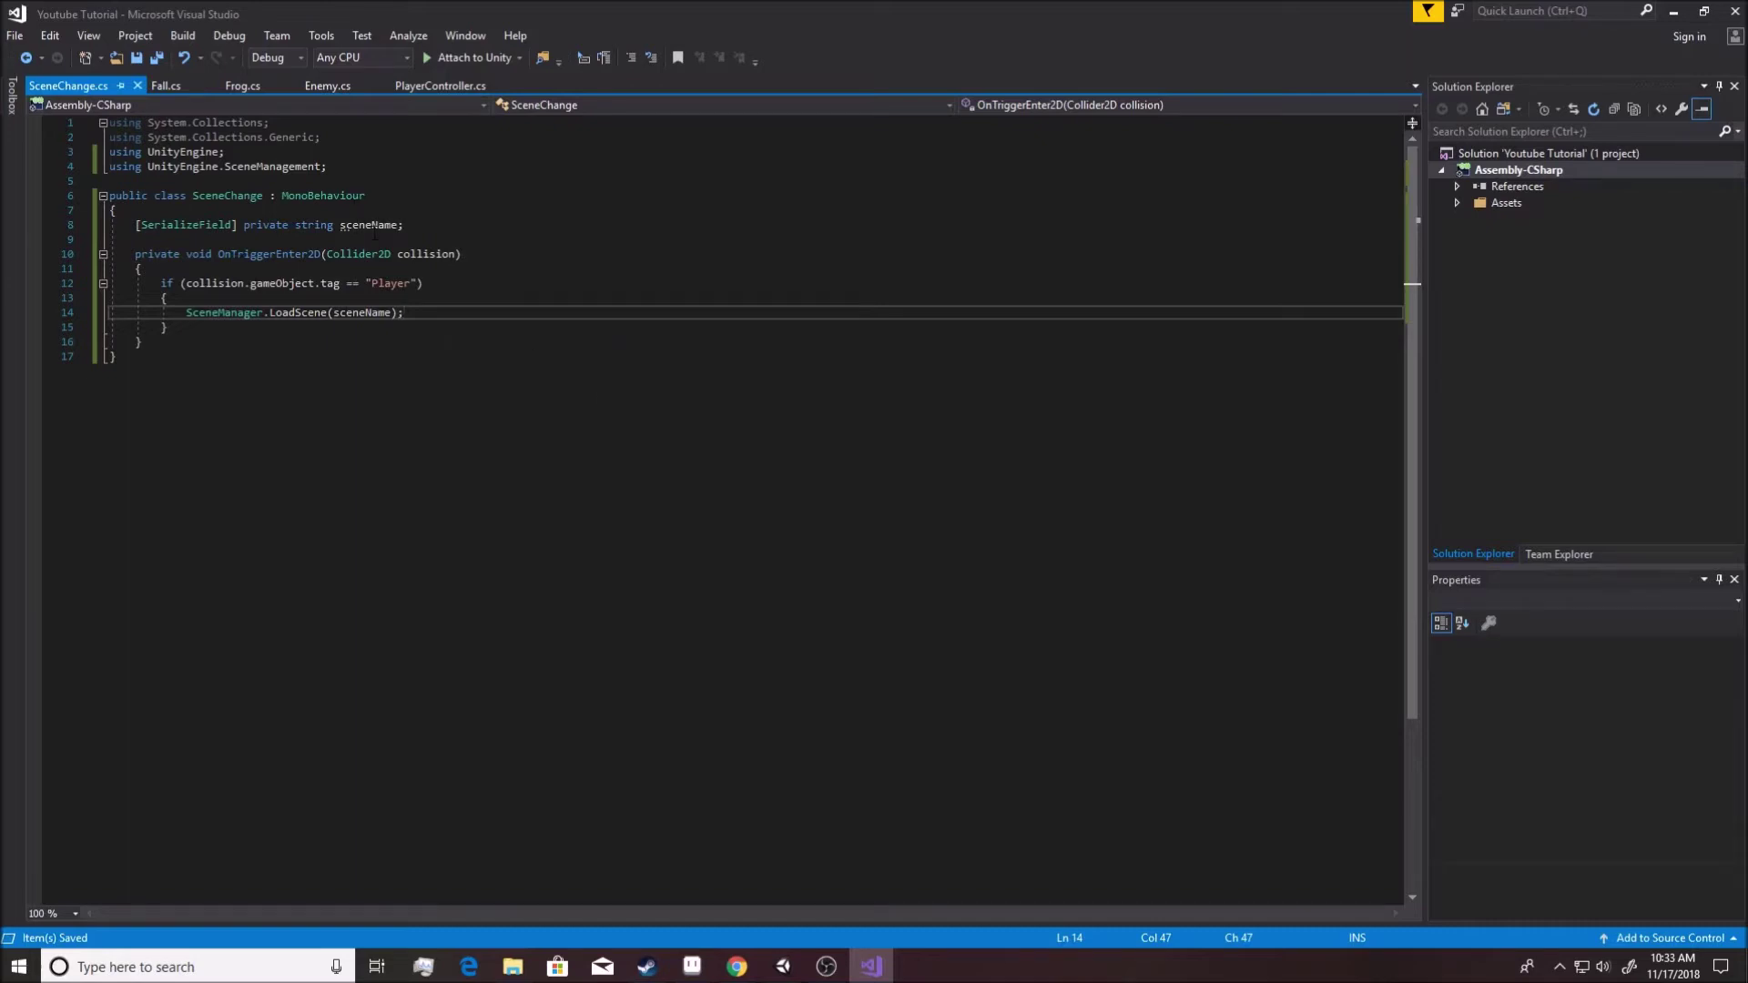
{"action": "left_click", "coordinate": [782, 966]}
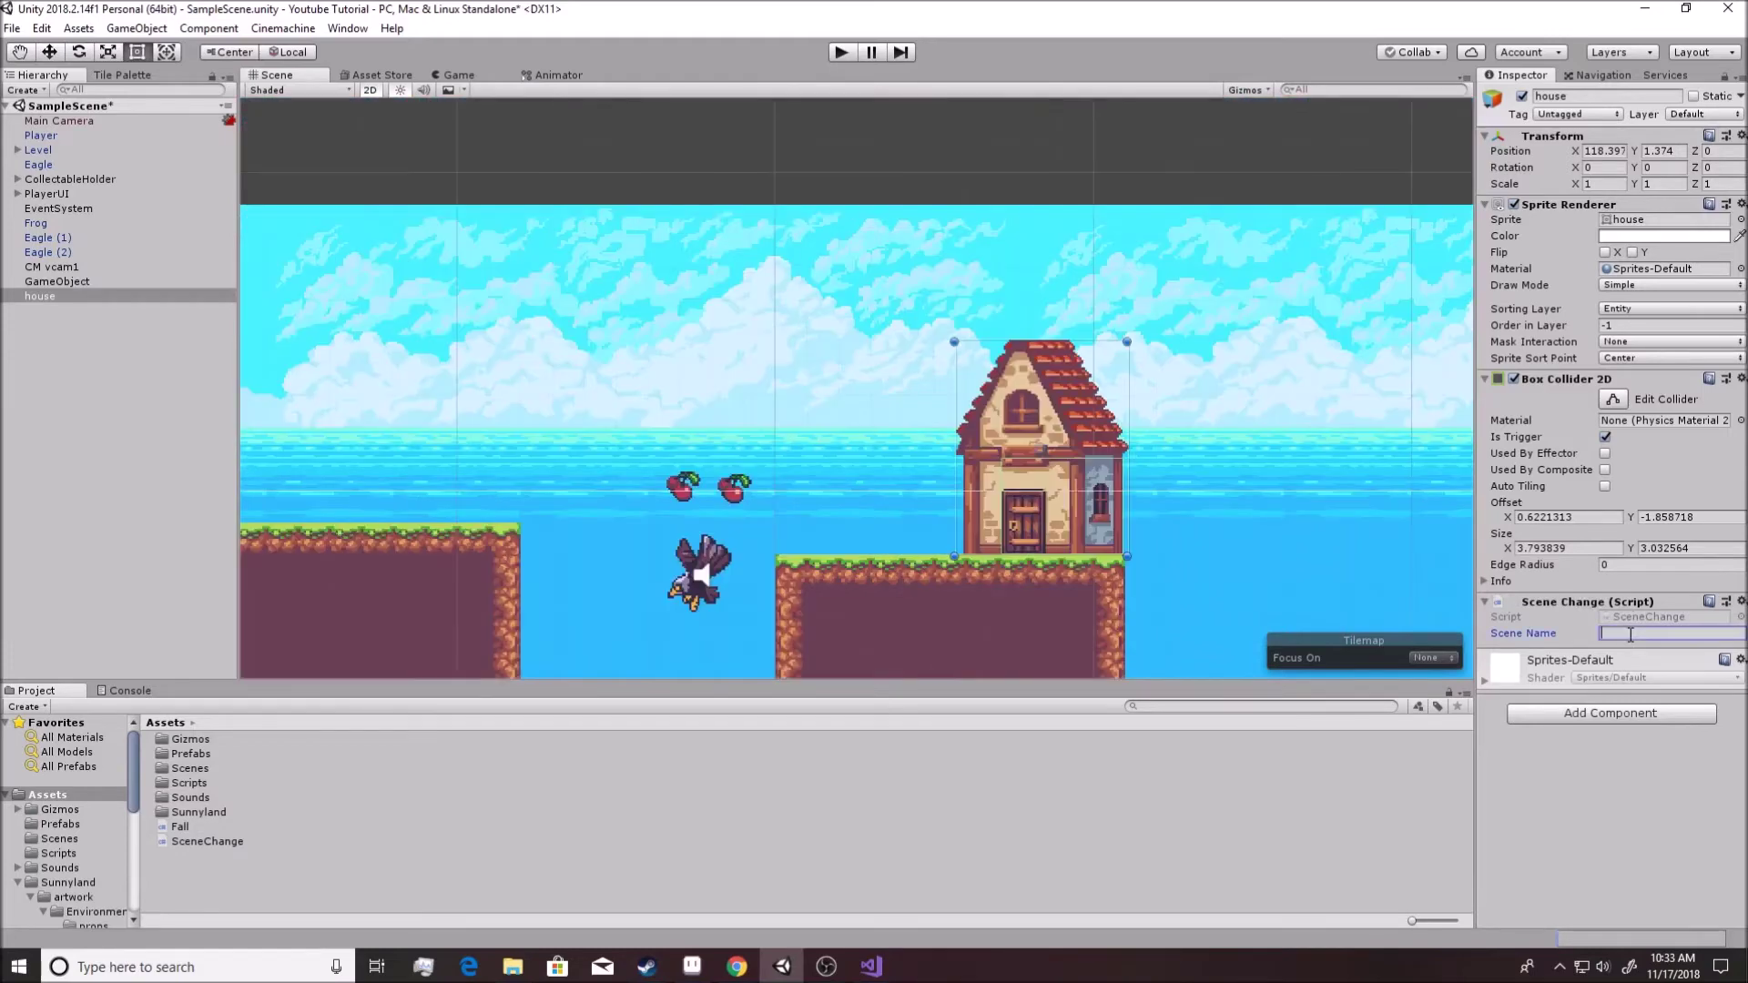
Enter TheEnd as the Scene Name on the house's Scene Change component.
{"action": "left_click", "coordinate": [1630, 633]}
{"action": "type", "text": "TheEnd"}
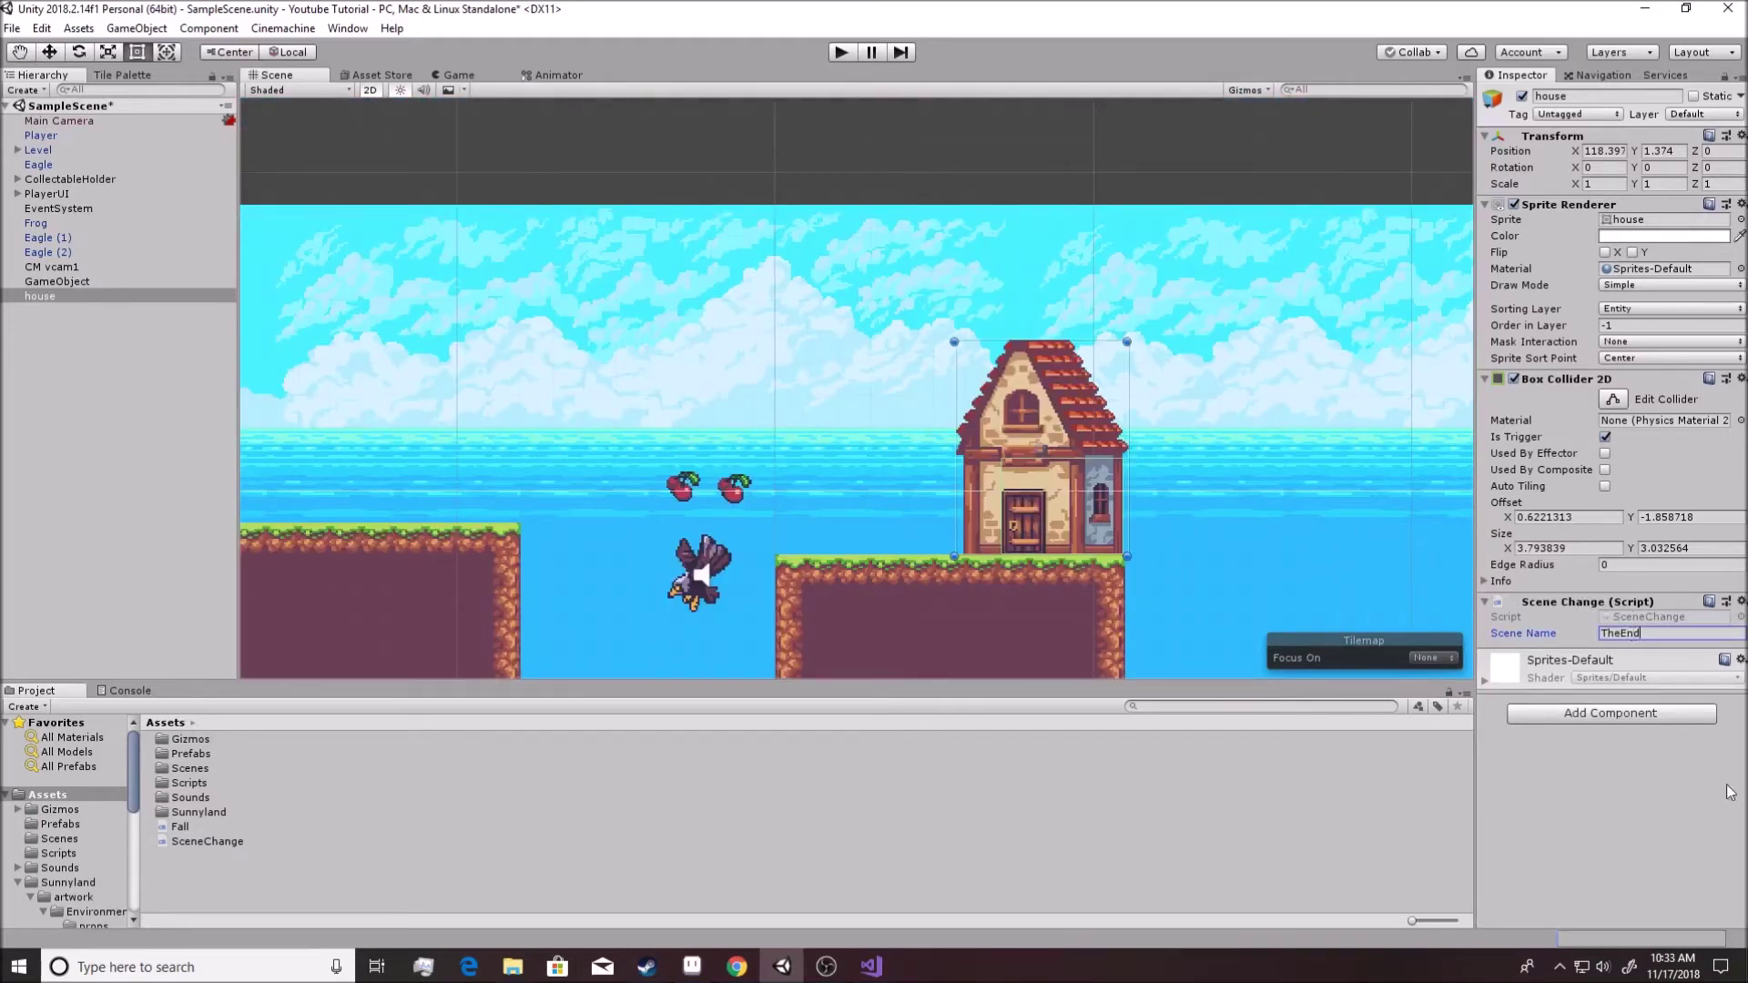
{"action": "key", "text": "Return"}
{"action": "left_click", "coordinate": [13, 28]}
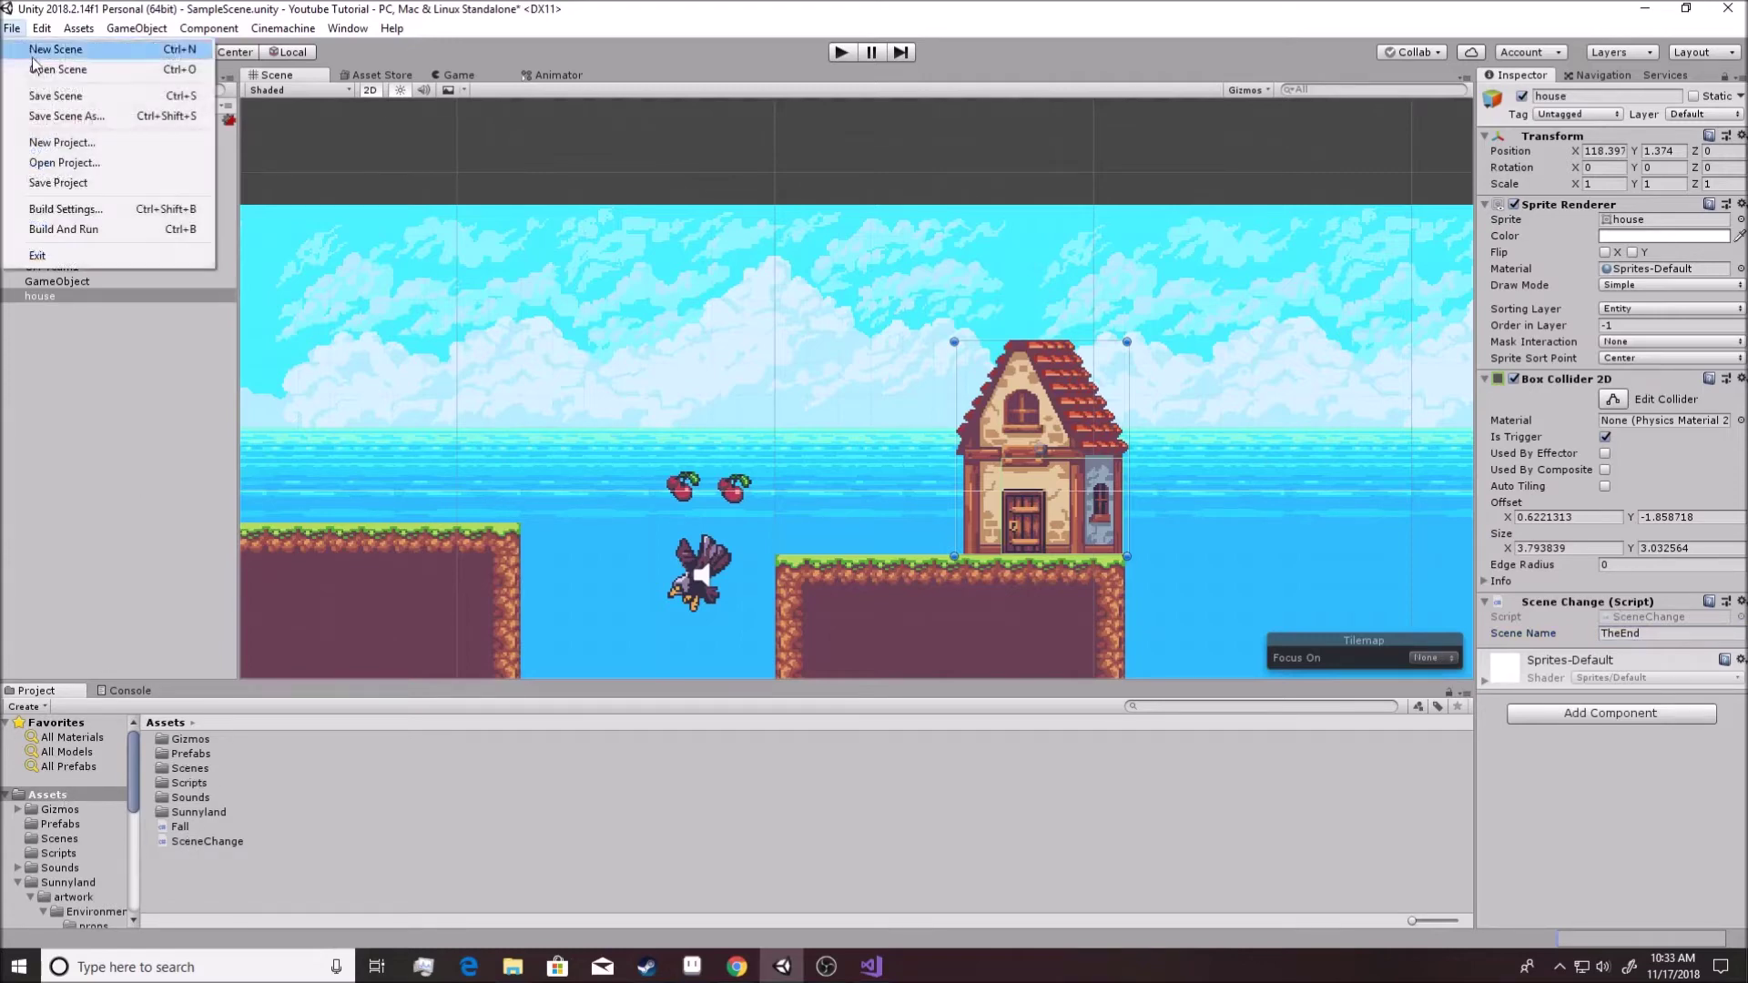
Add Scenes/TheEnd to Scenes In Build after SampleScene in Build Settings.
{"action": "left_click", "coordinate": [63, 210]}
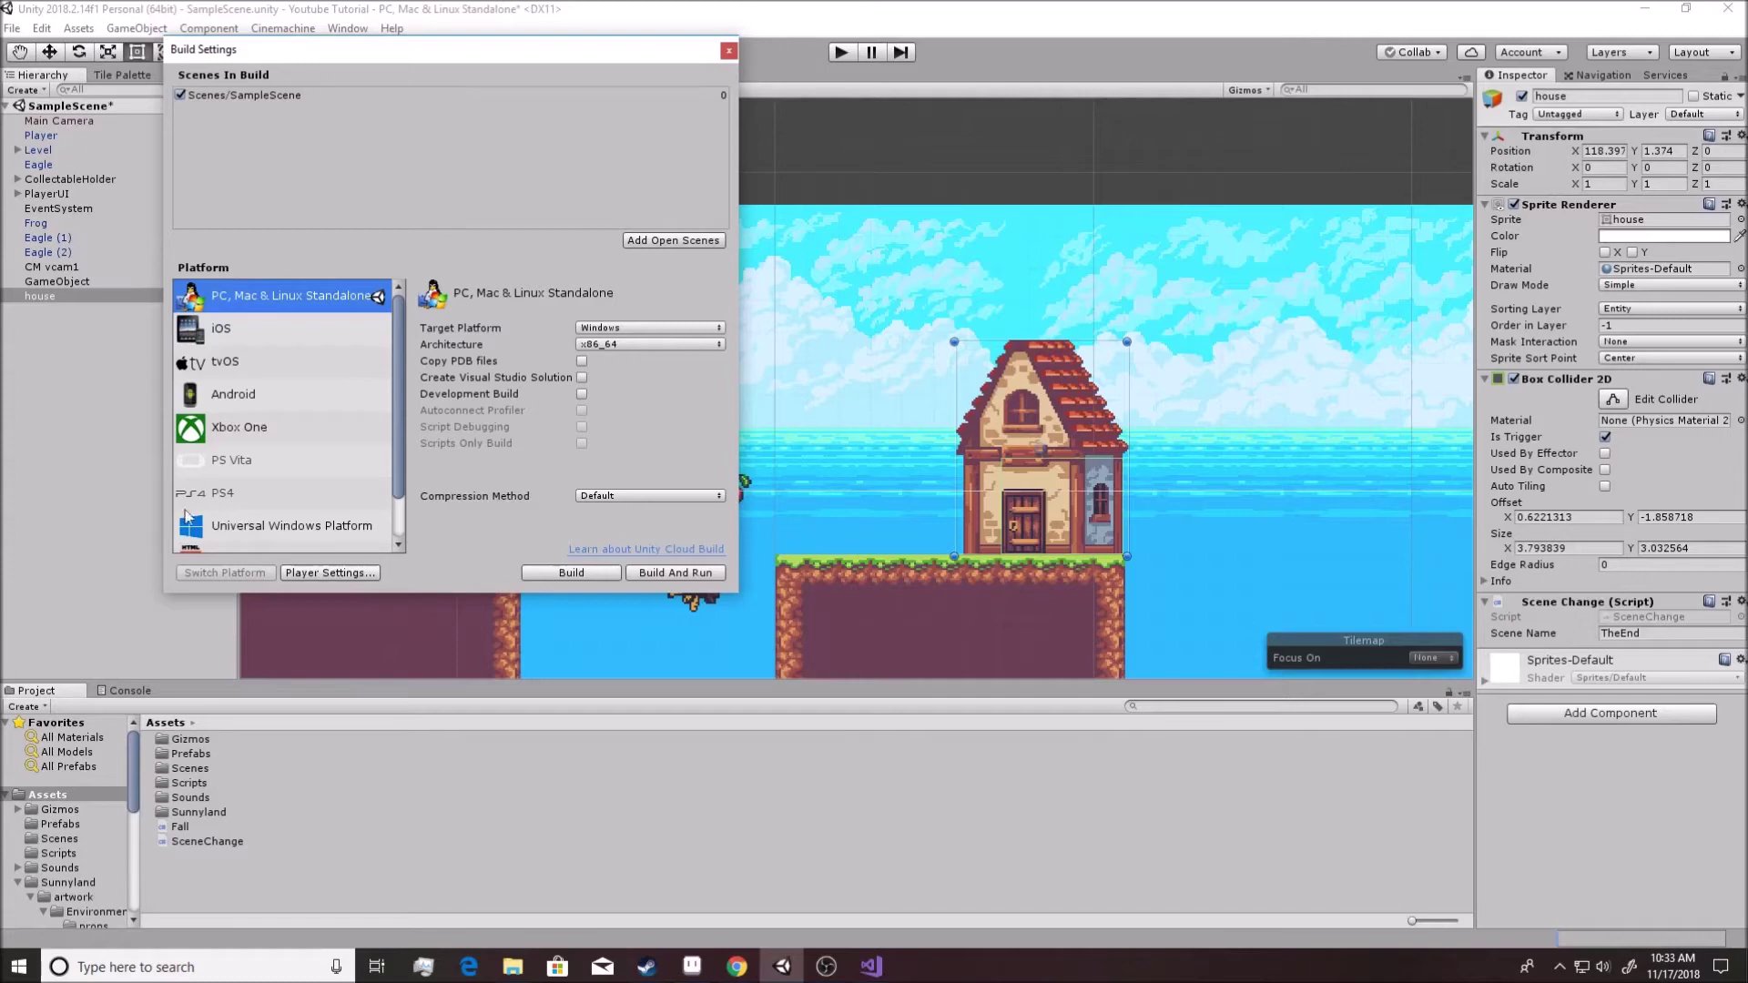
{"action": "left_click", "coordinate": [62, 839]}
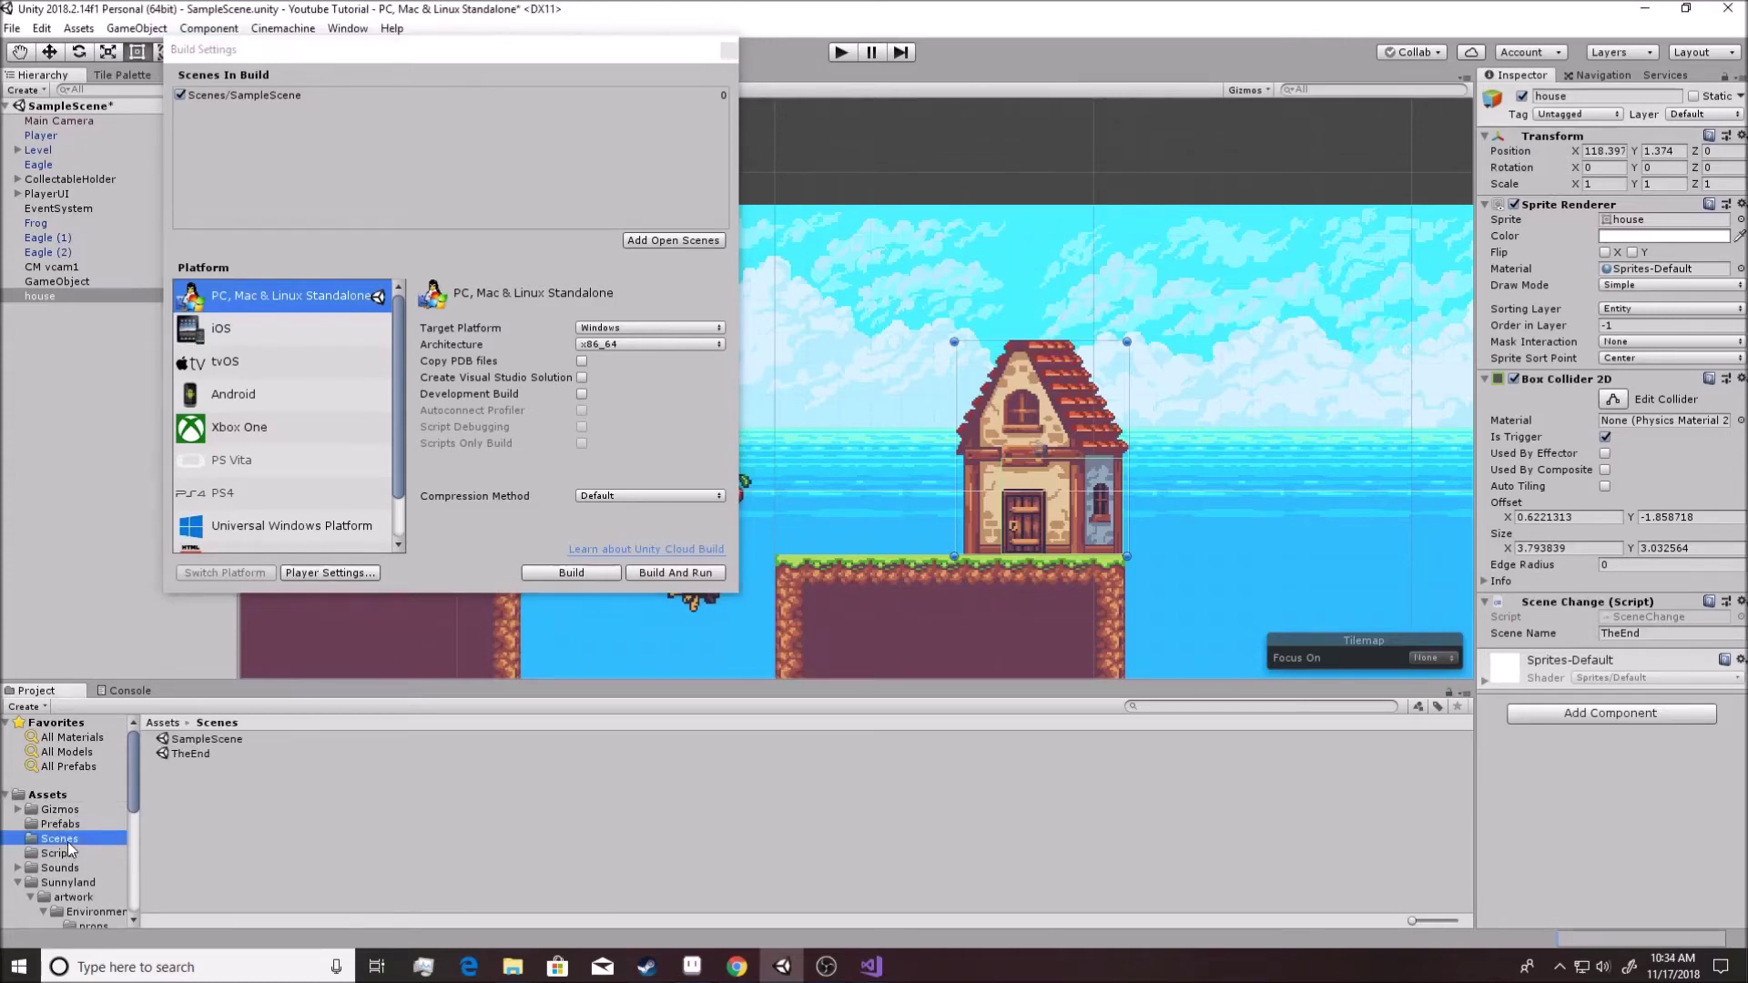
{"action": "left_click_drag", "start_coordinate": [192, 755], "coordinate": [320, 157]}
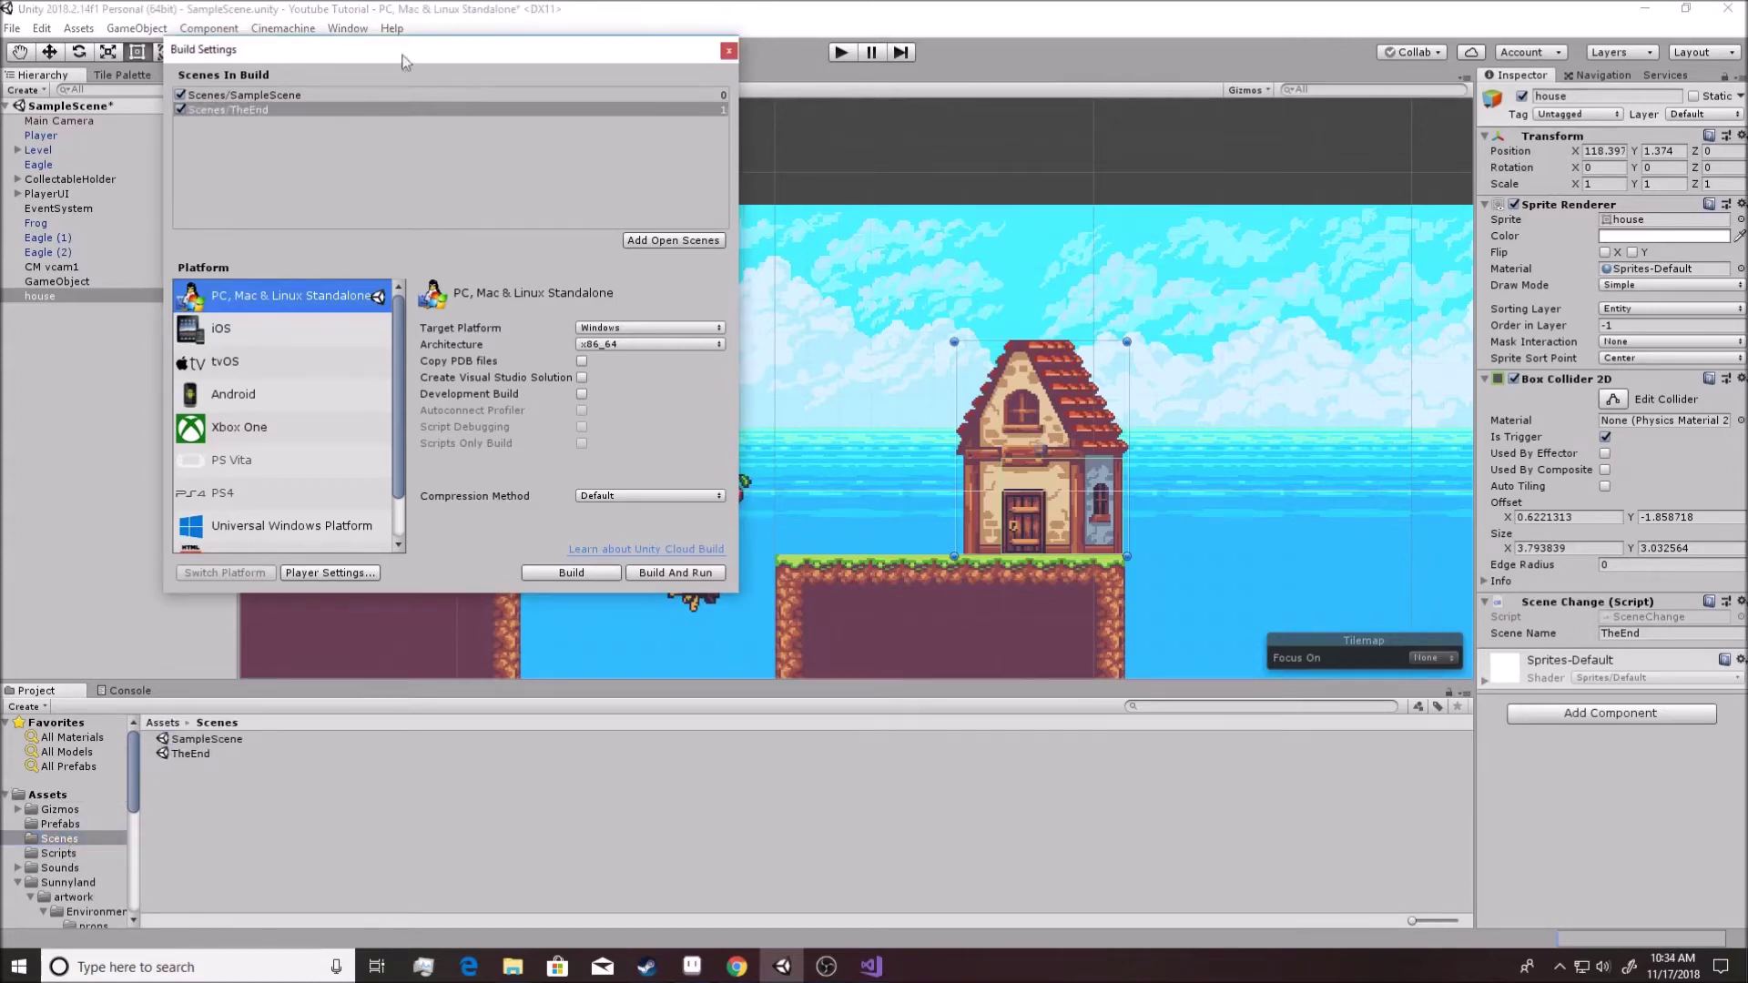
{"action": "left_click", "coordinate": [728, 51]}
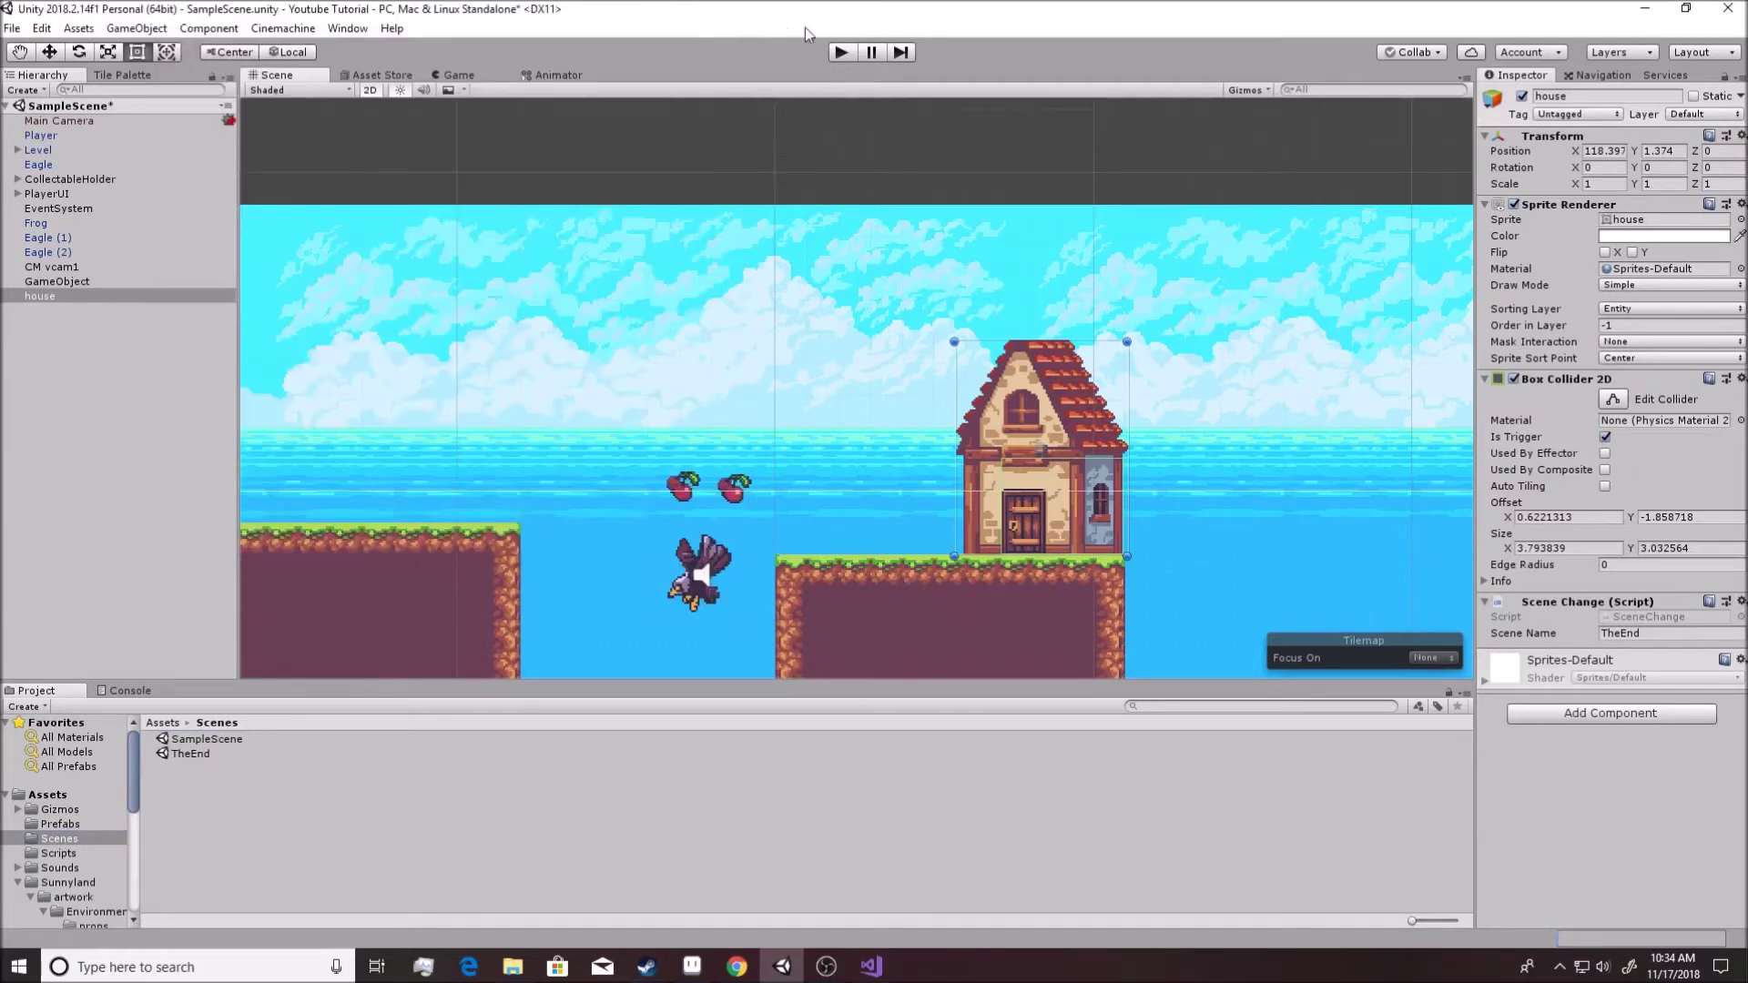
{"action": "left_click", "coordinate": [841, 52]}
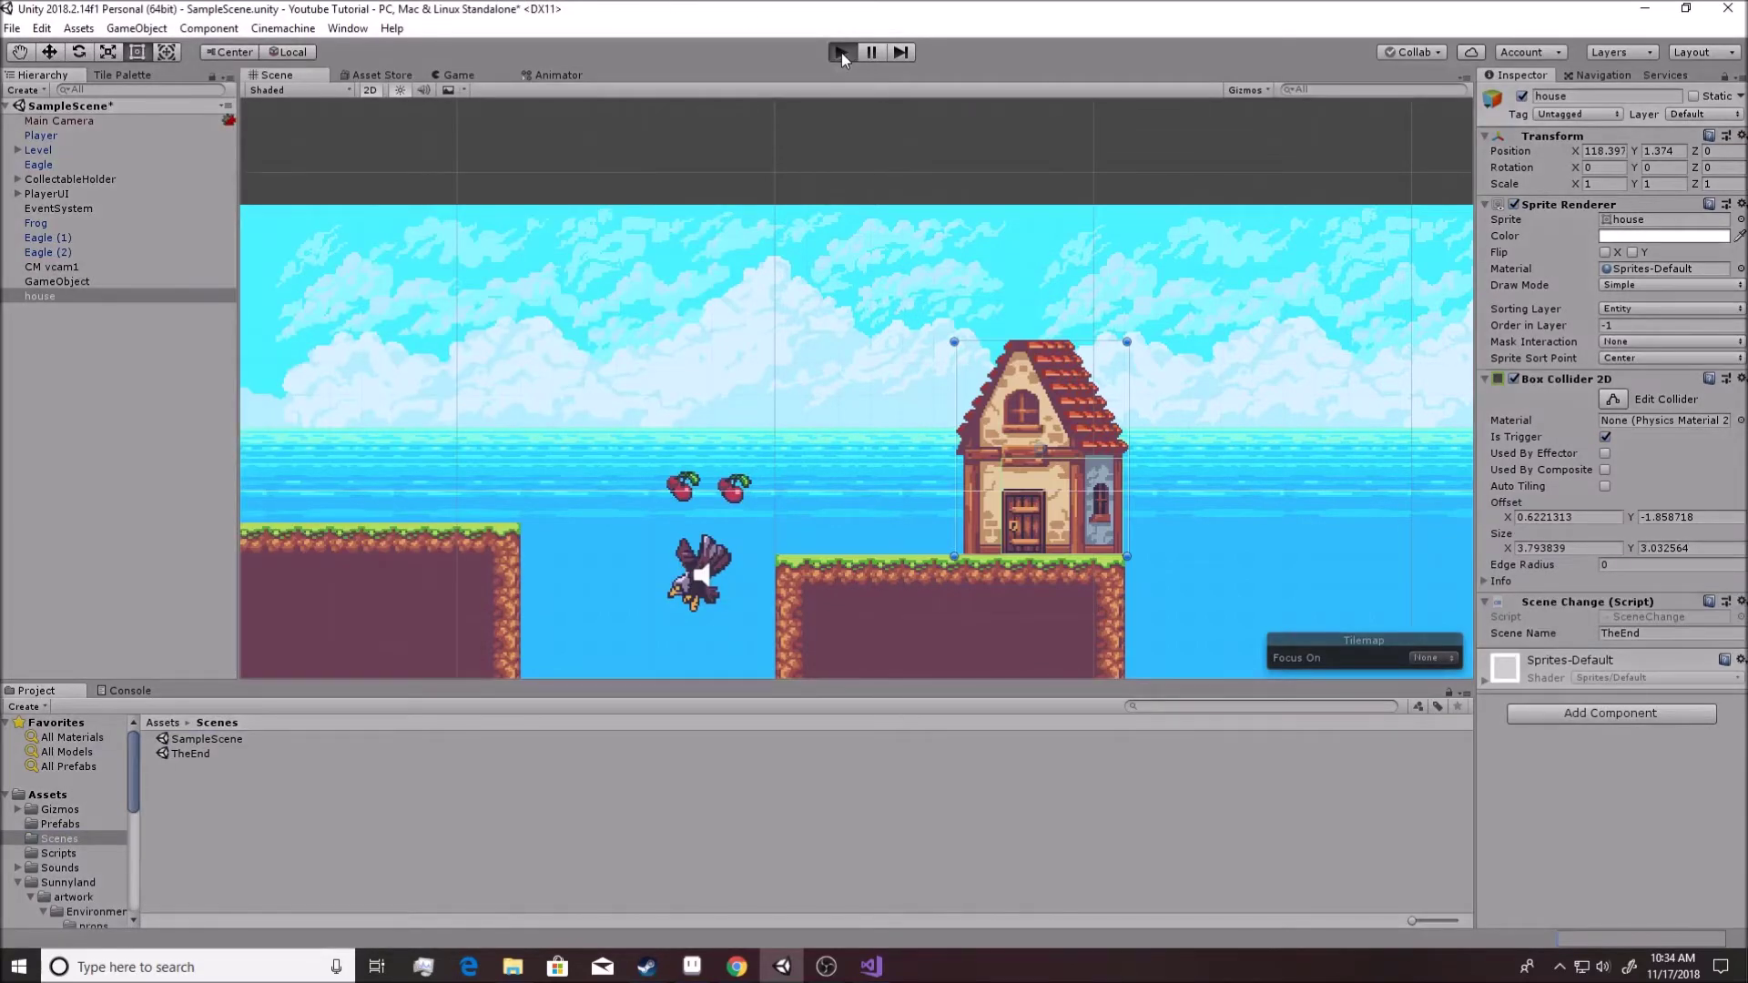
{"action": "key", "text": "space"}
{"action": "key", "text": "Right"}
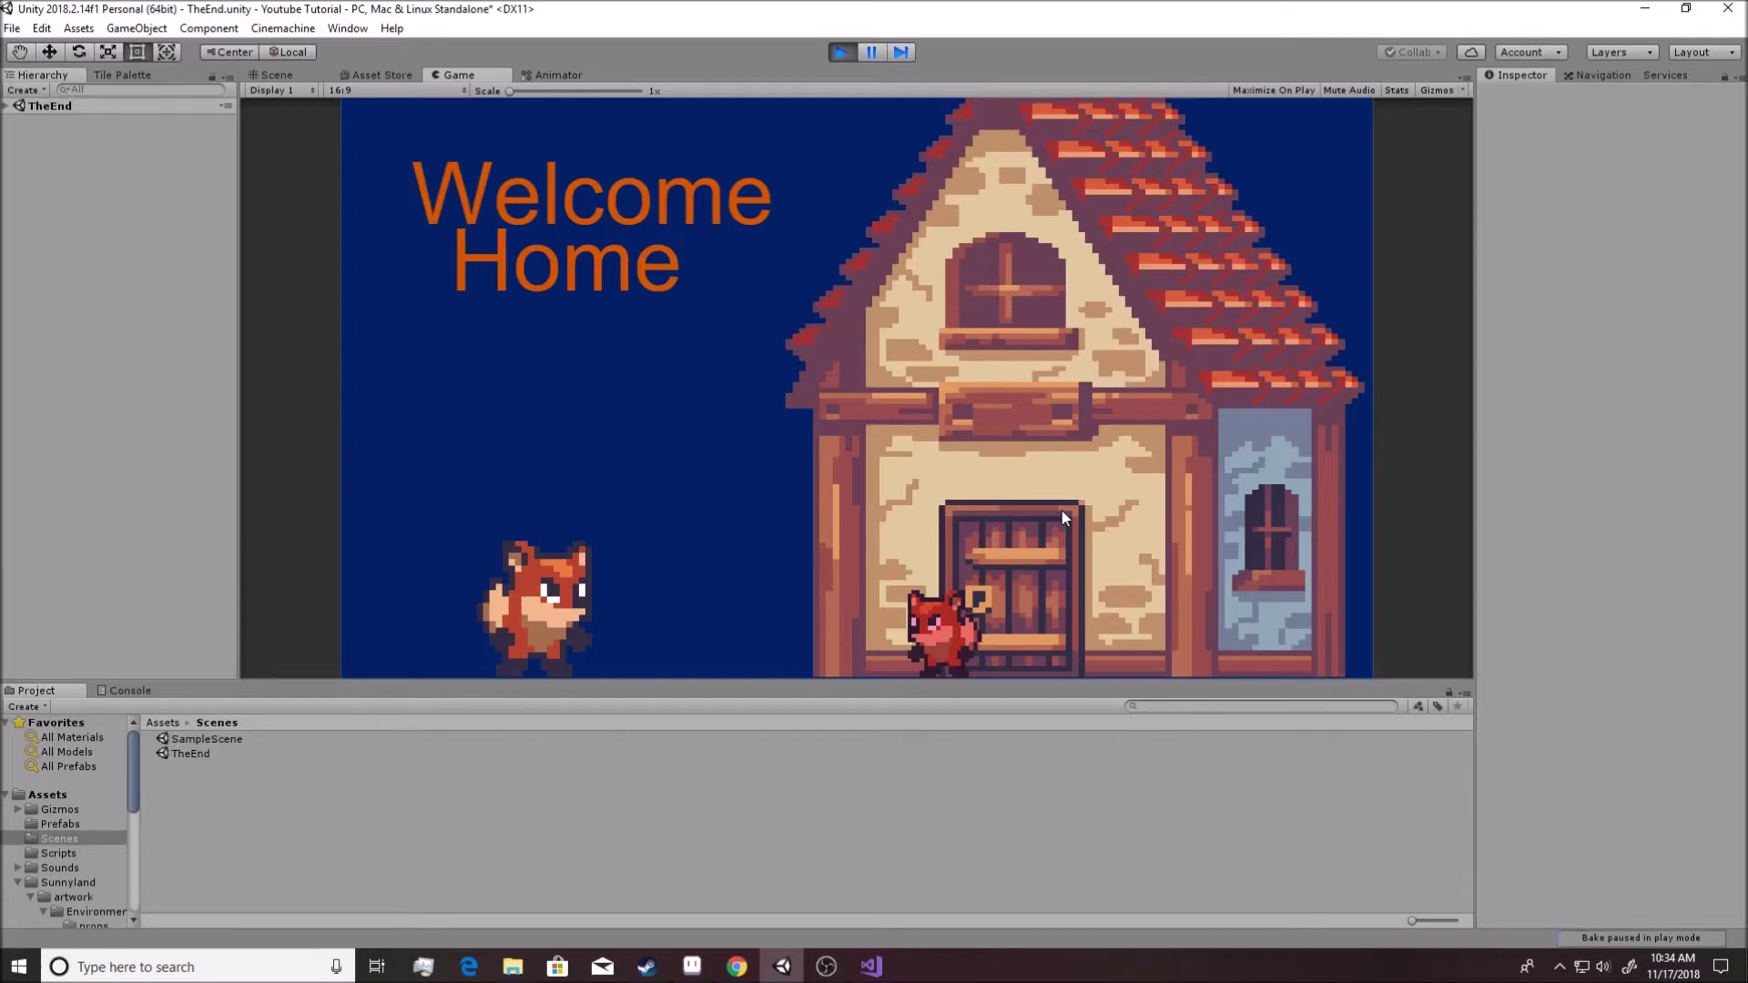
{"action": "left_click", "coordinate": [849, 51]}
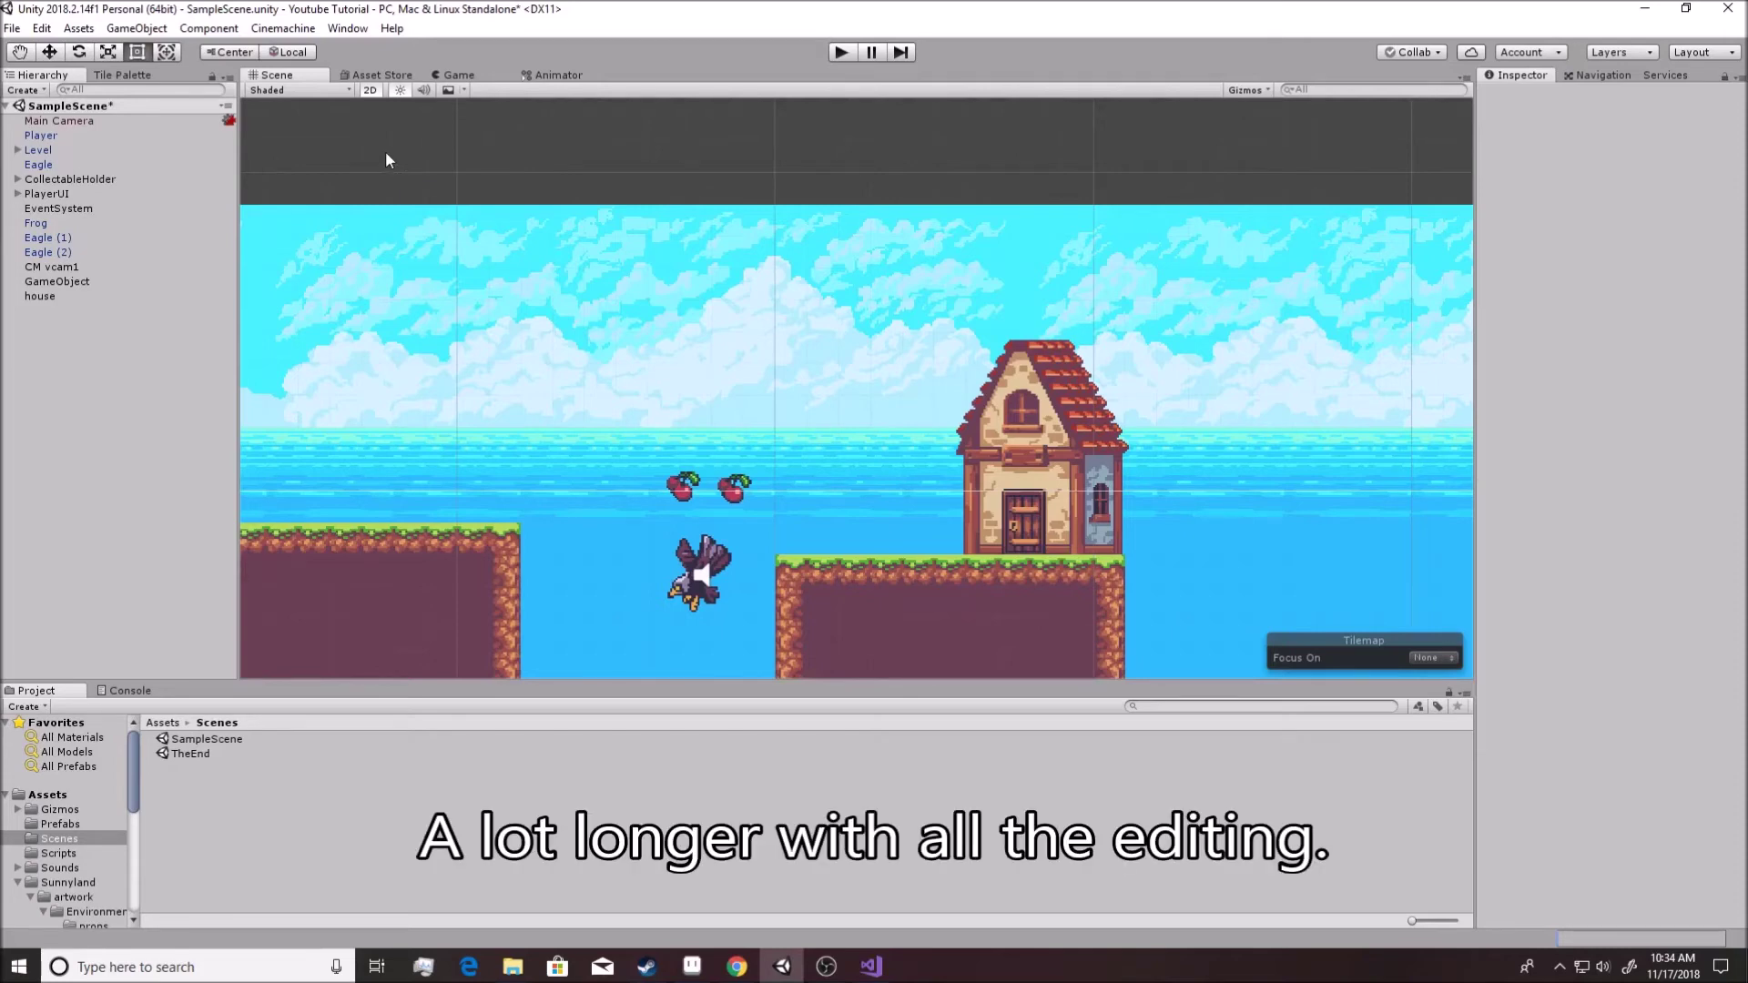
{"action": "left_click", "coordinate": [396, 75]}
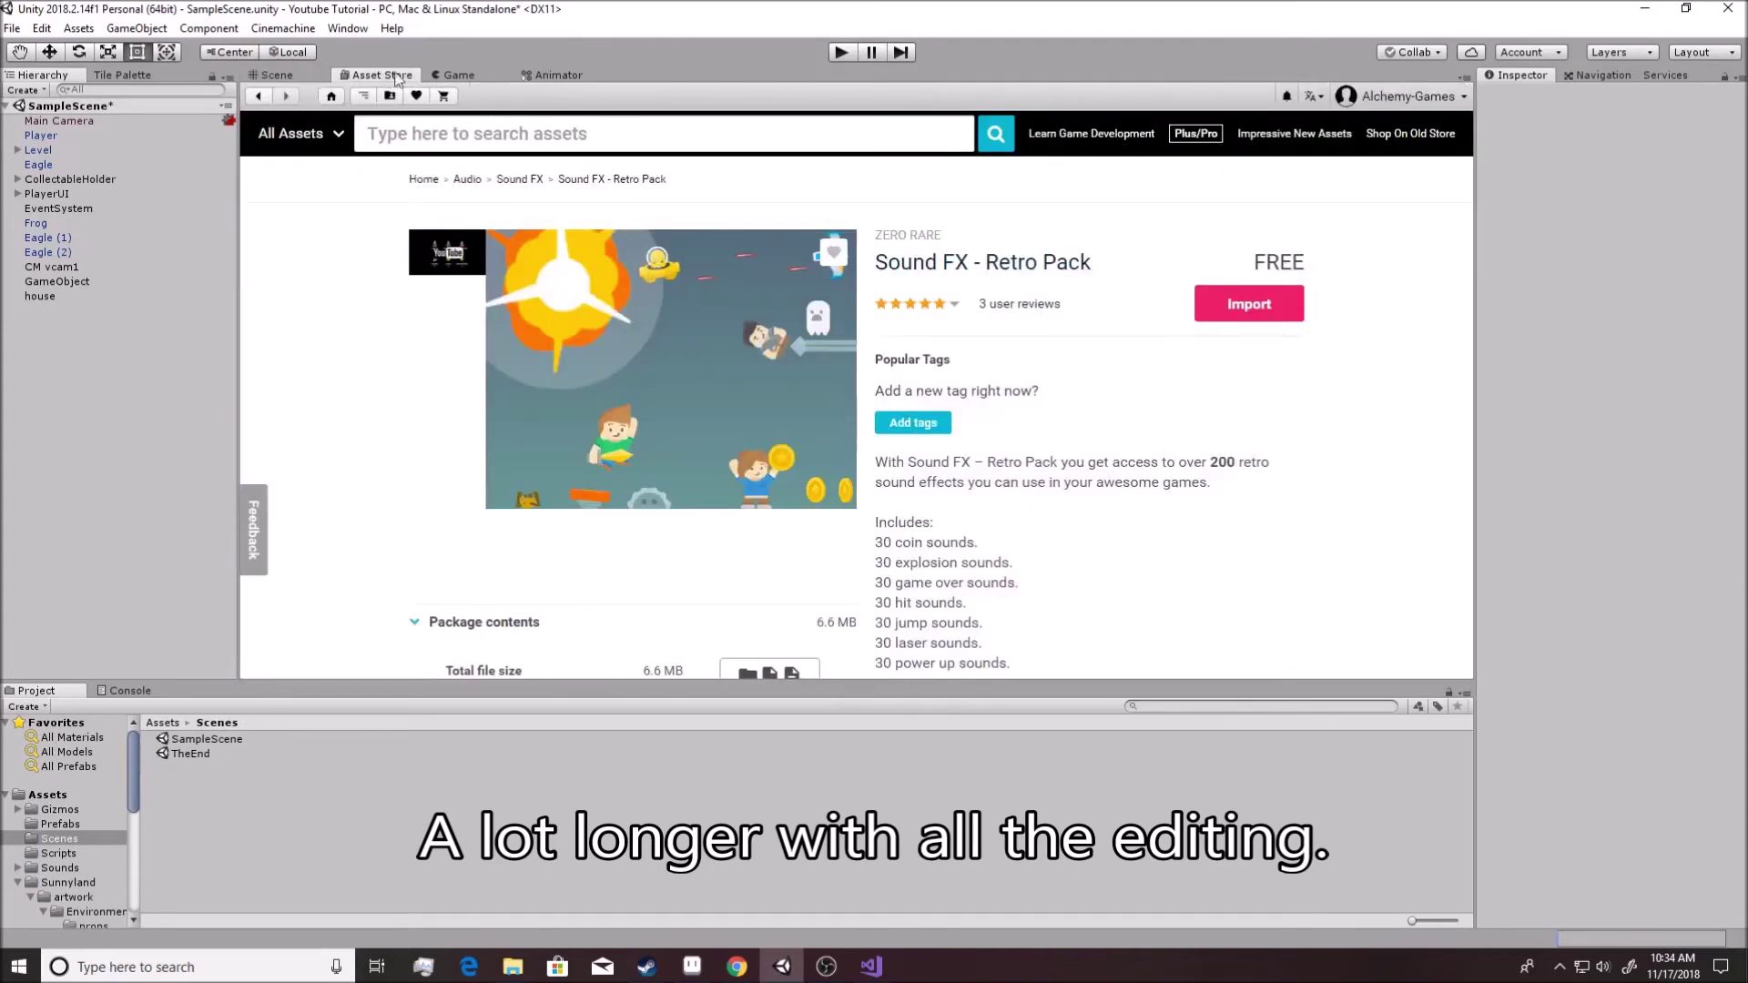
{"action": "left_click", "coordinate": [304, 73]}
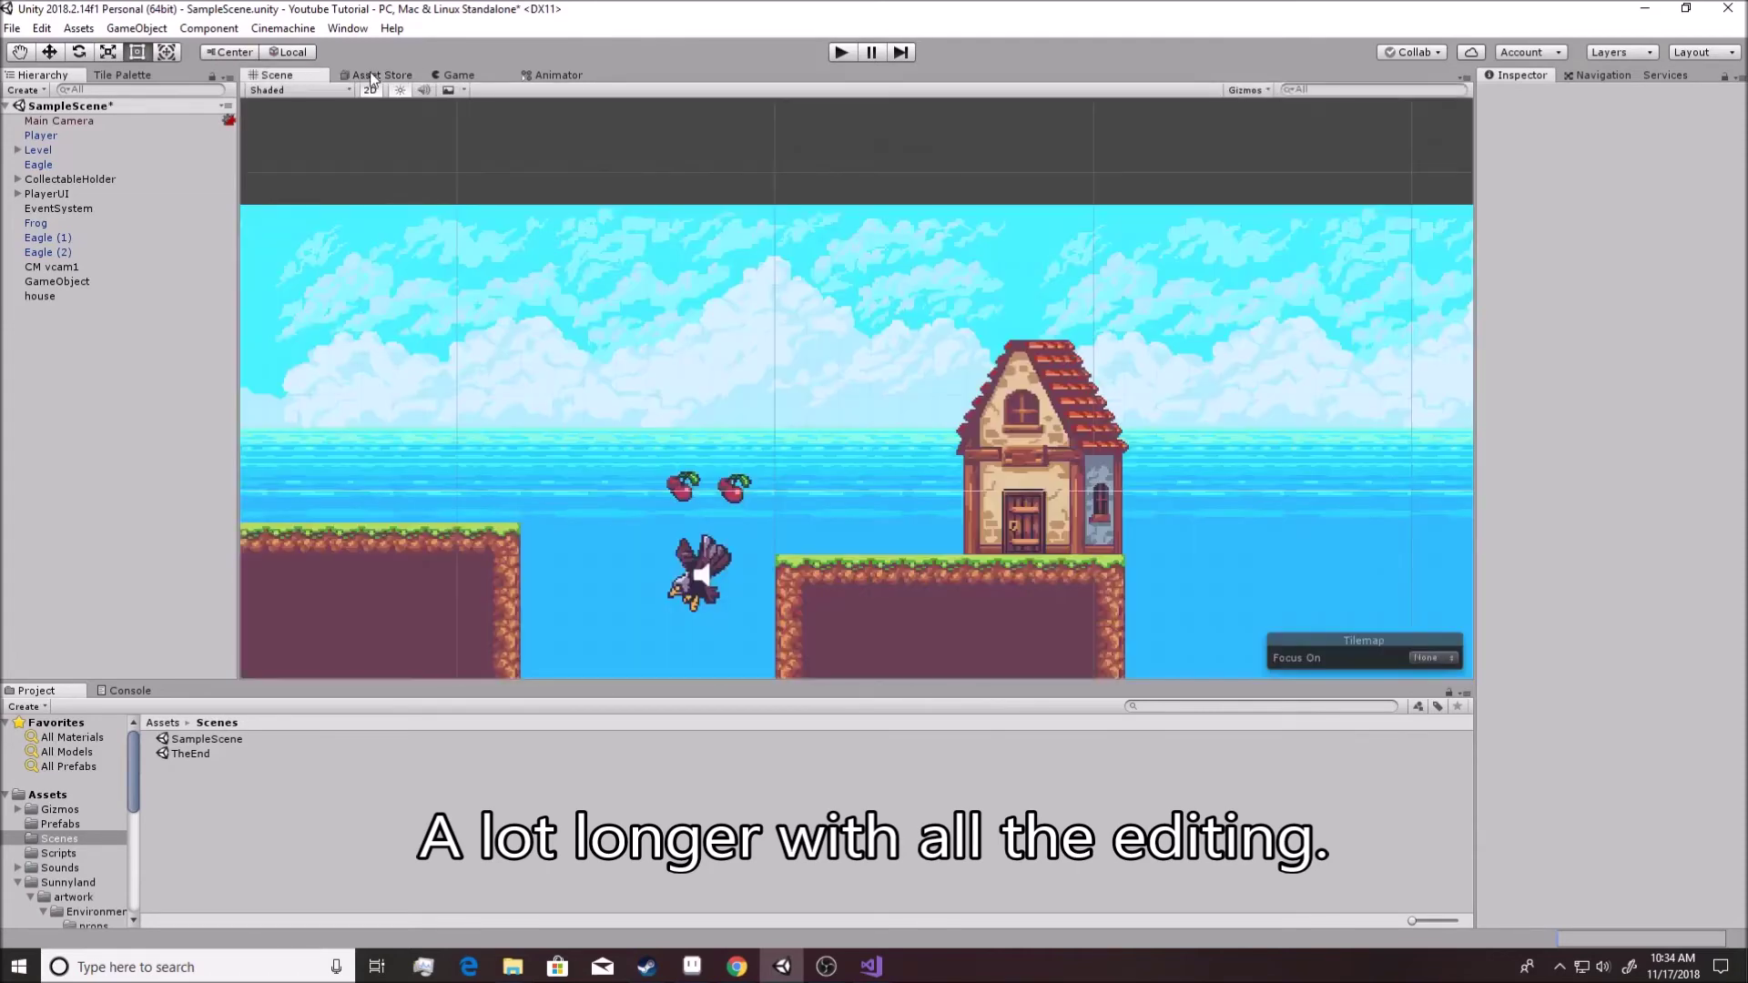
{"action": "left_click", "coordinate": [379, 76]}
{"action": "left_click", "coordinate": [310, 75]}
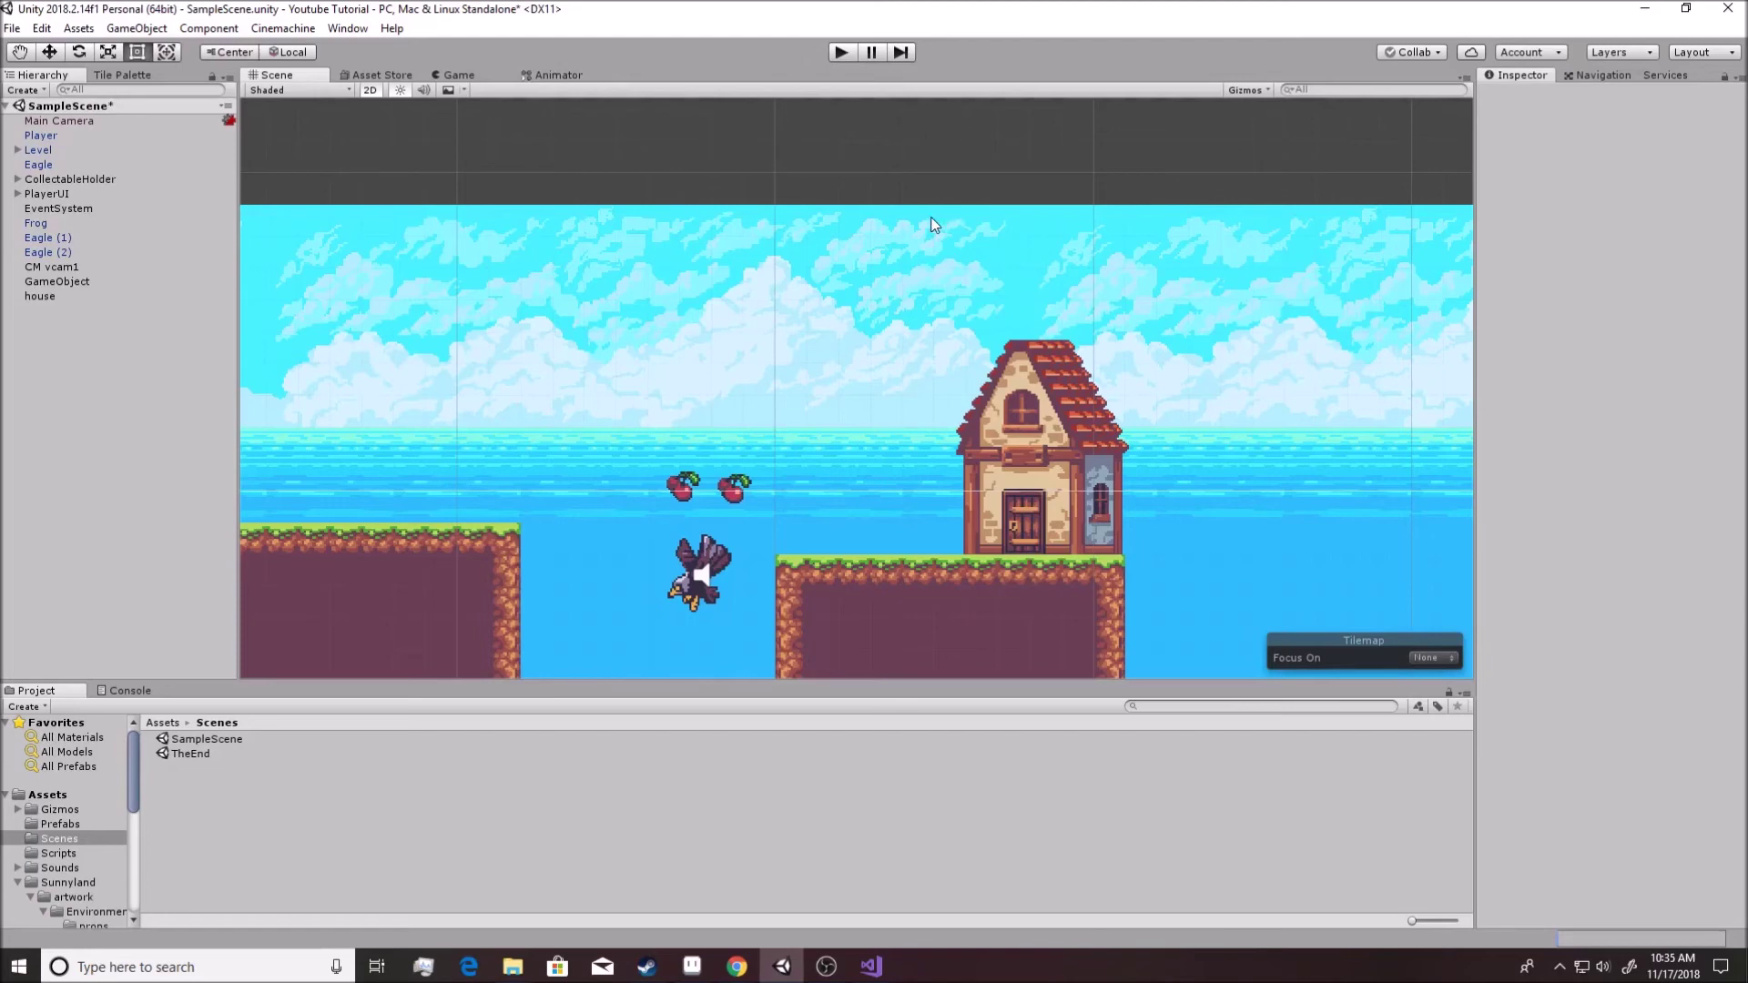
{"action": "left_click", "coordinate": [465, 89]}
{"action": "left_click", "coordinate": [462, 76]}
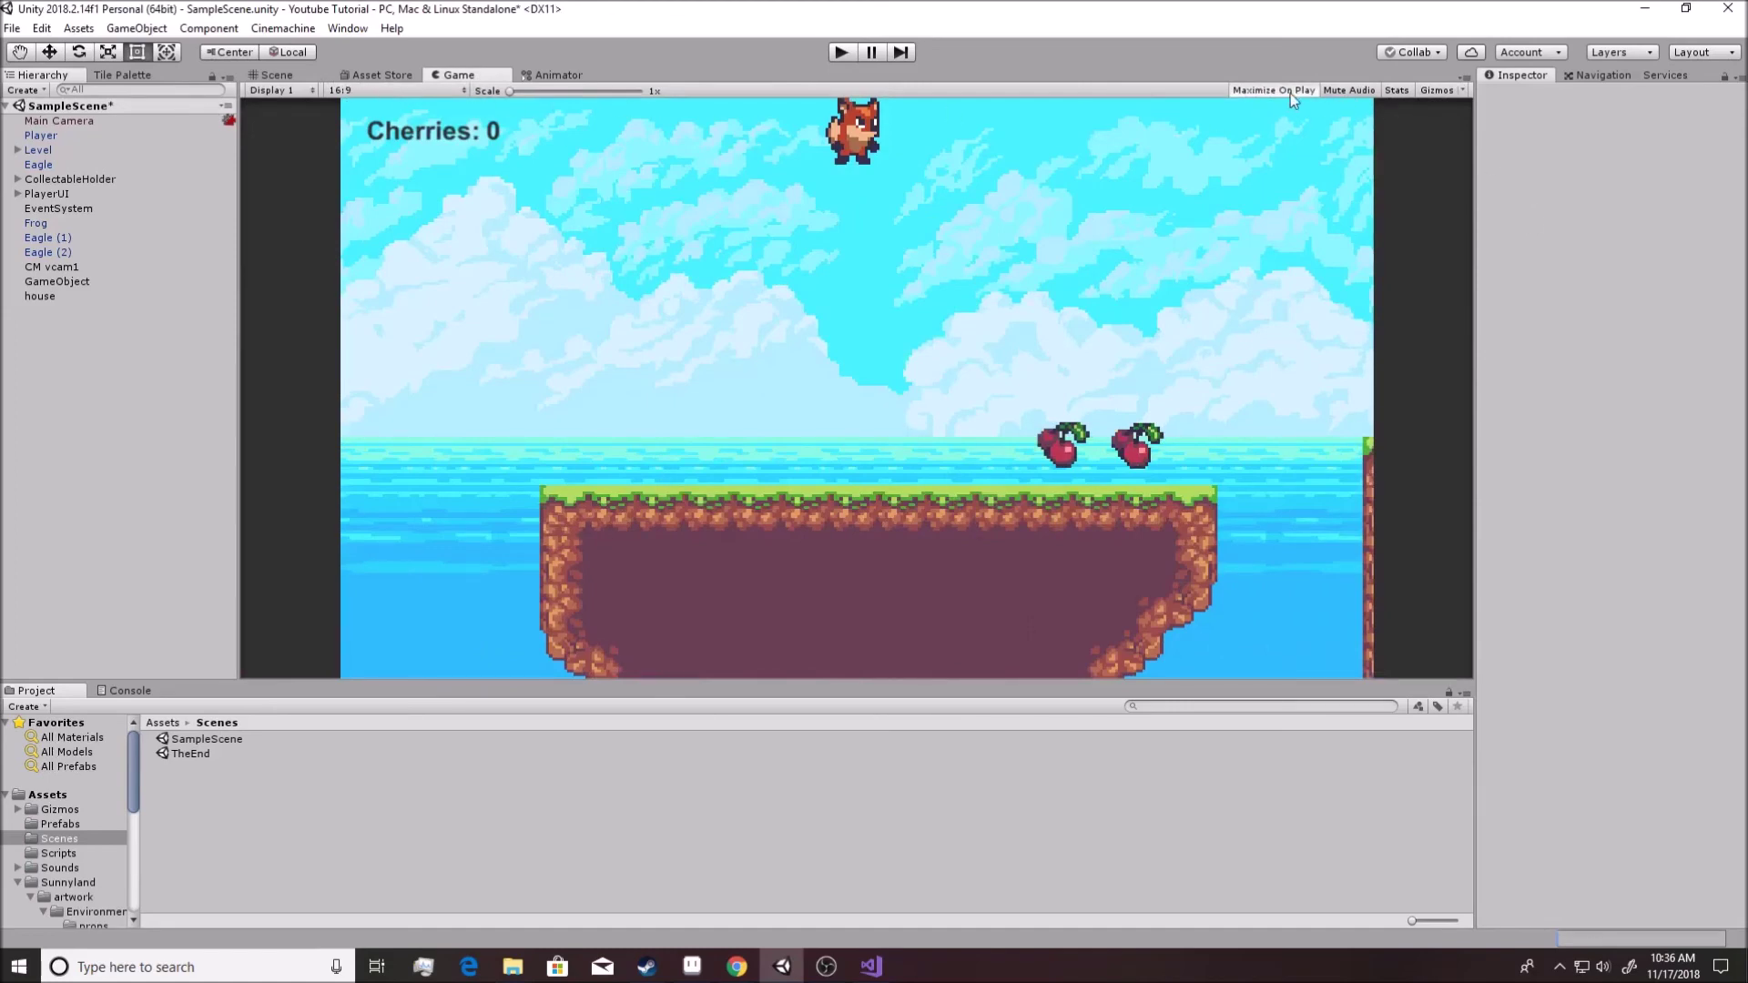
Play-test by running and jumping the fox right, collecting cherries, until it reaches the house.
{"action": "left_click", "coordinate": [839, 50]}
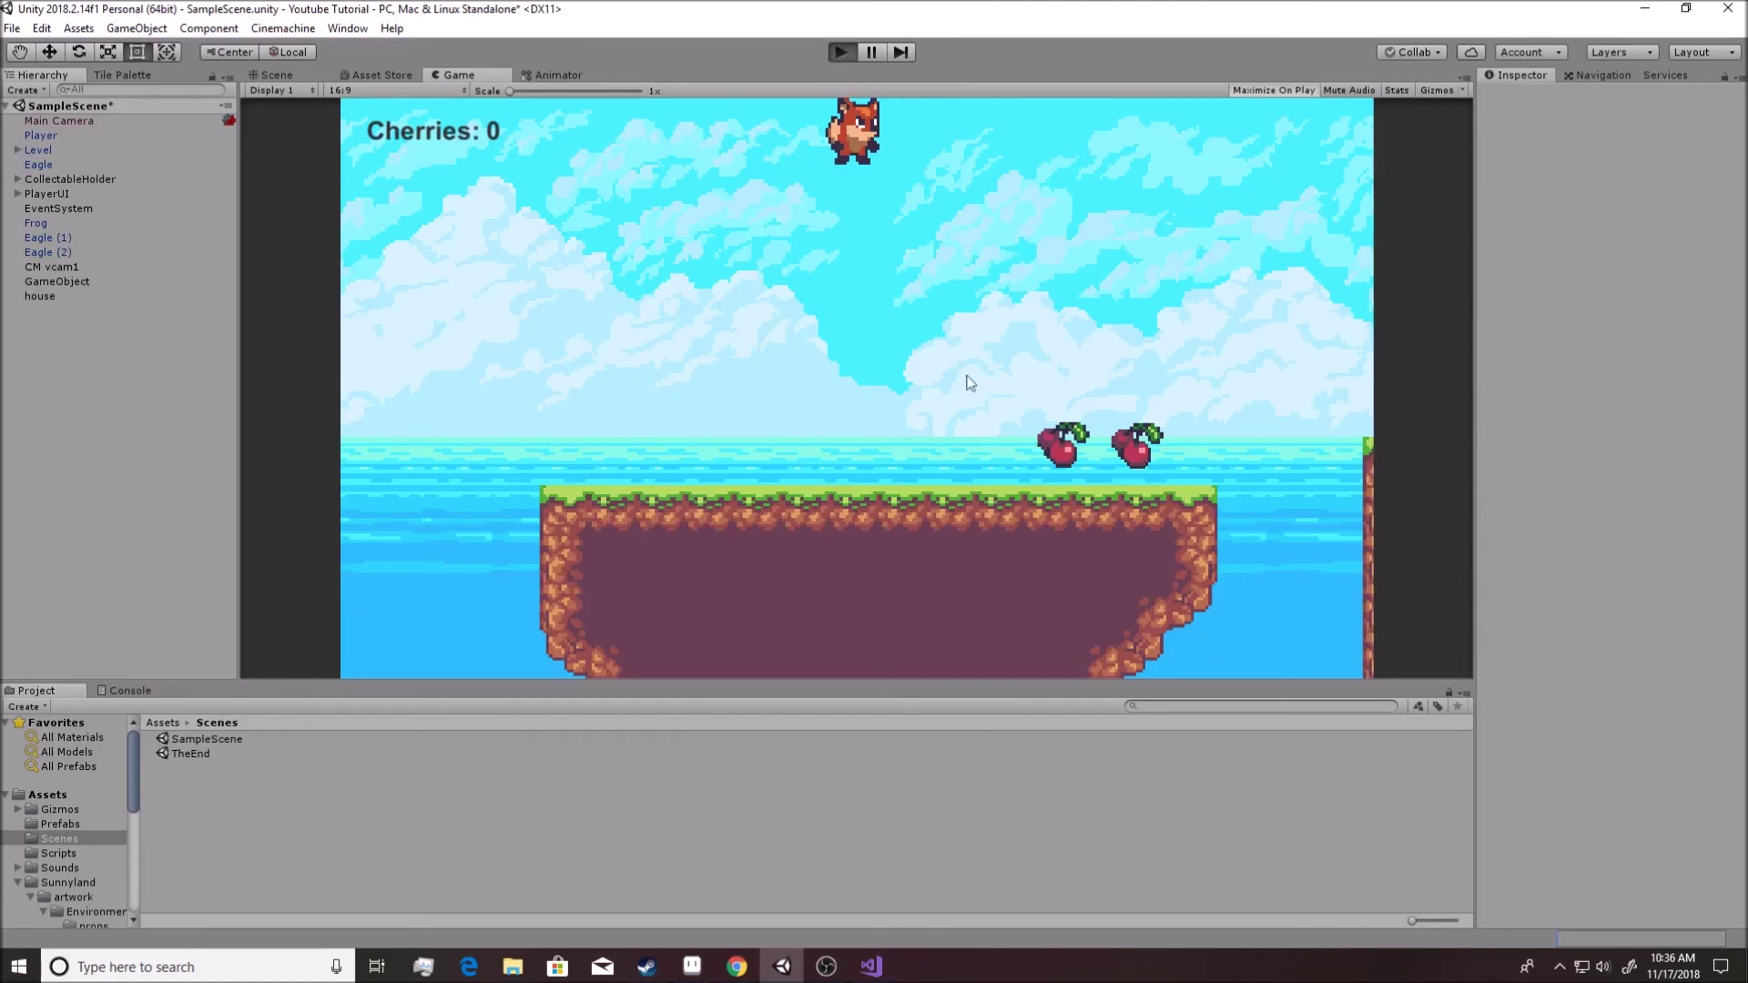
{"action": "key", "text": "Right"}
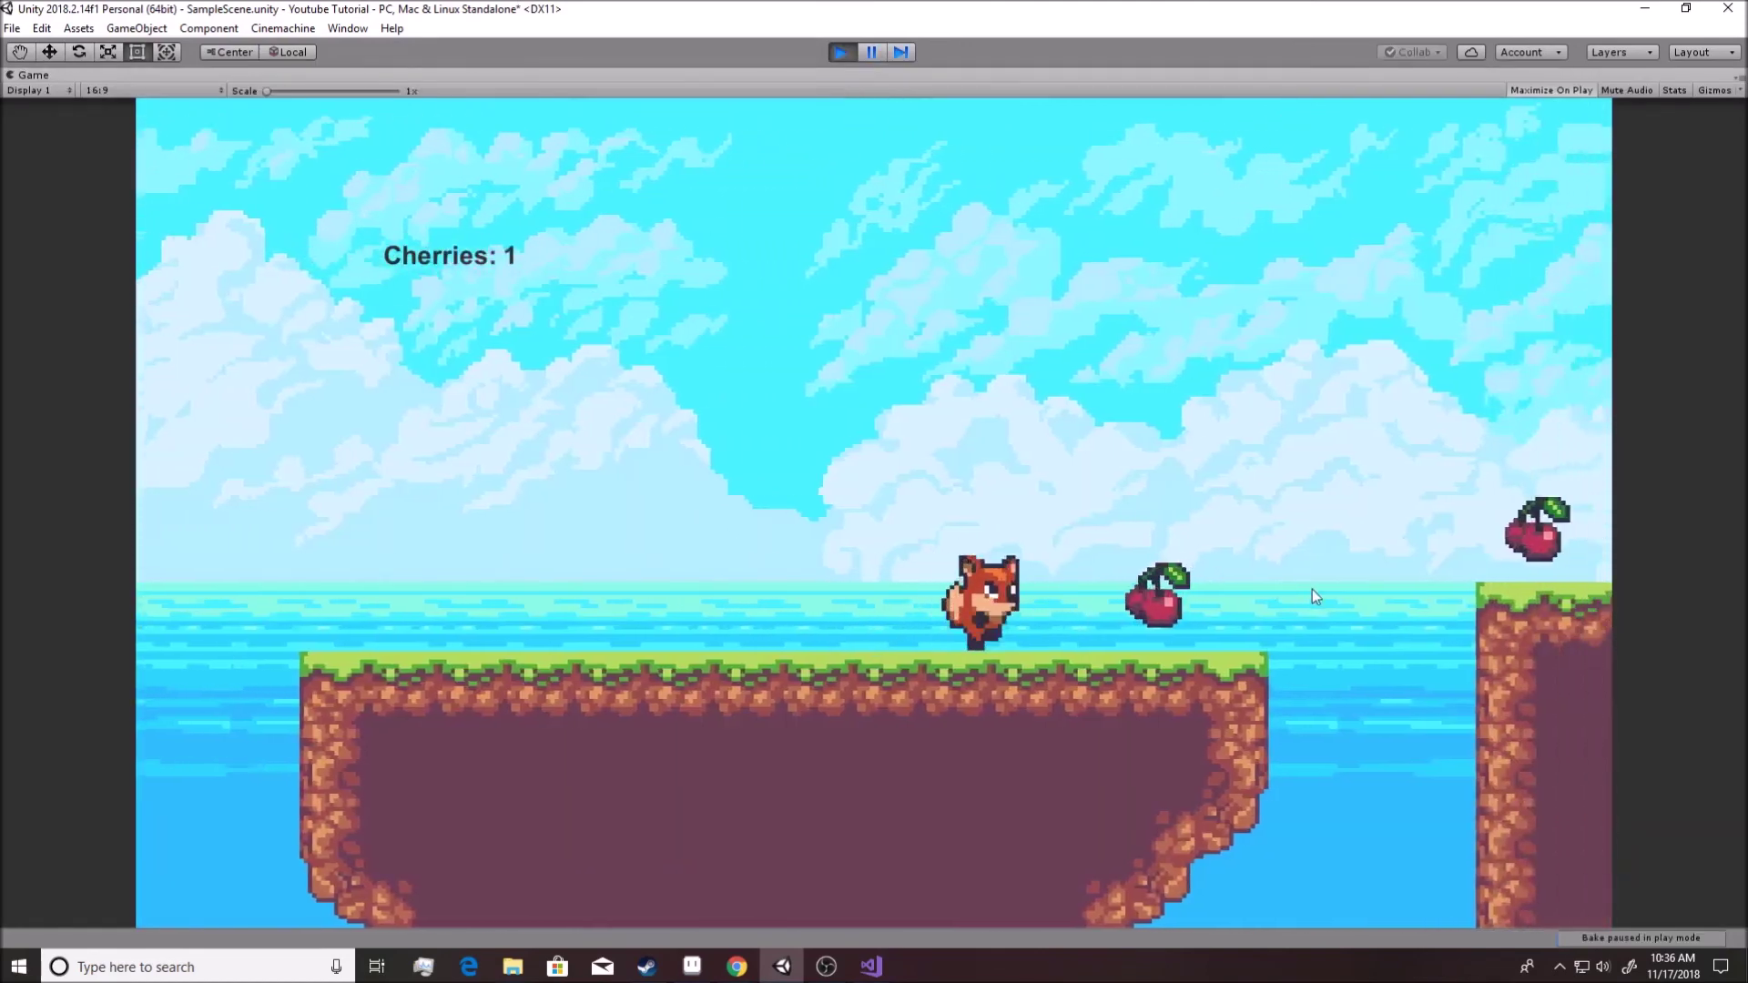
{"action": "key", "text": "space"}
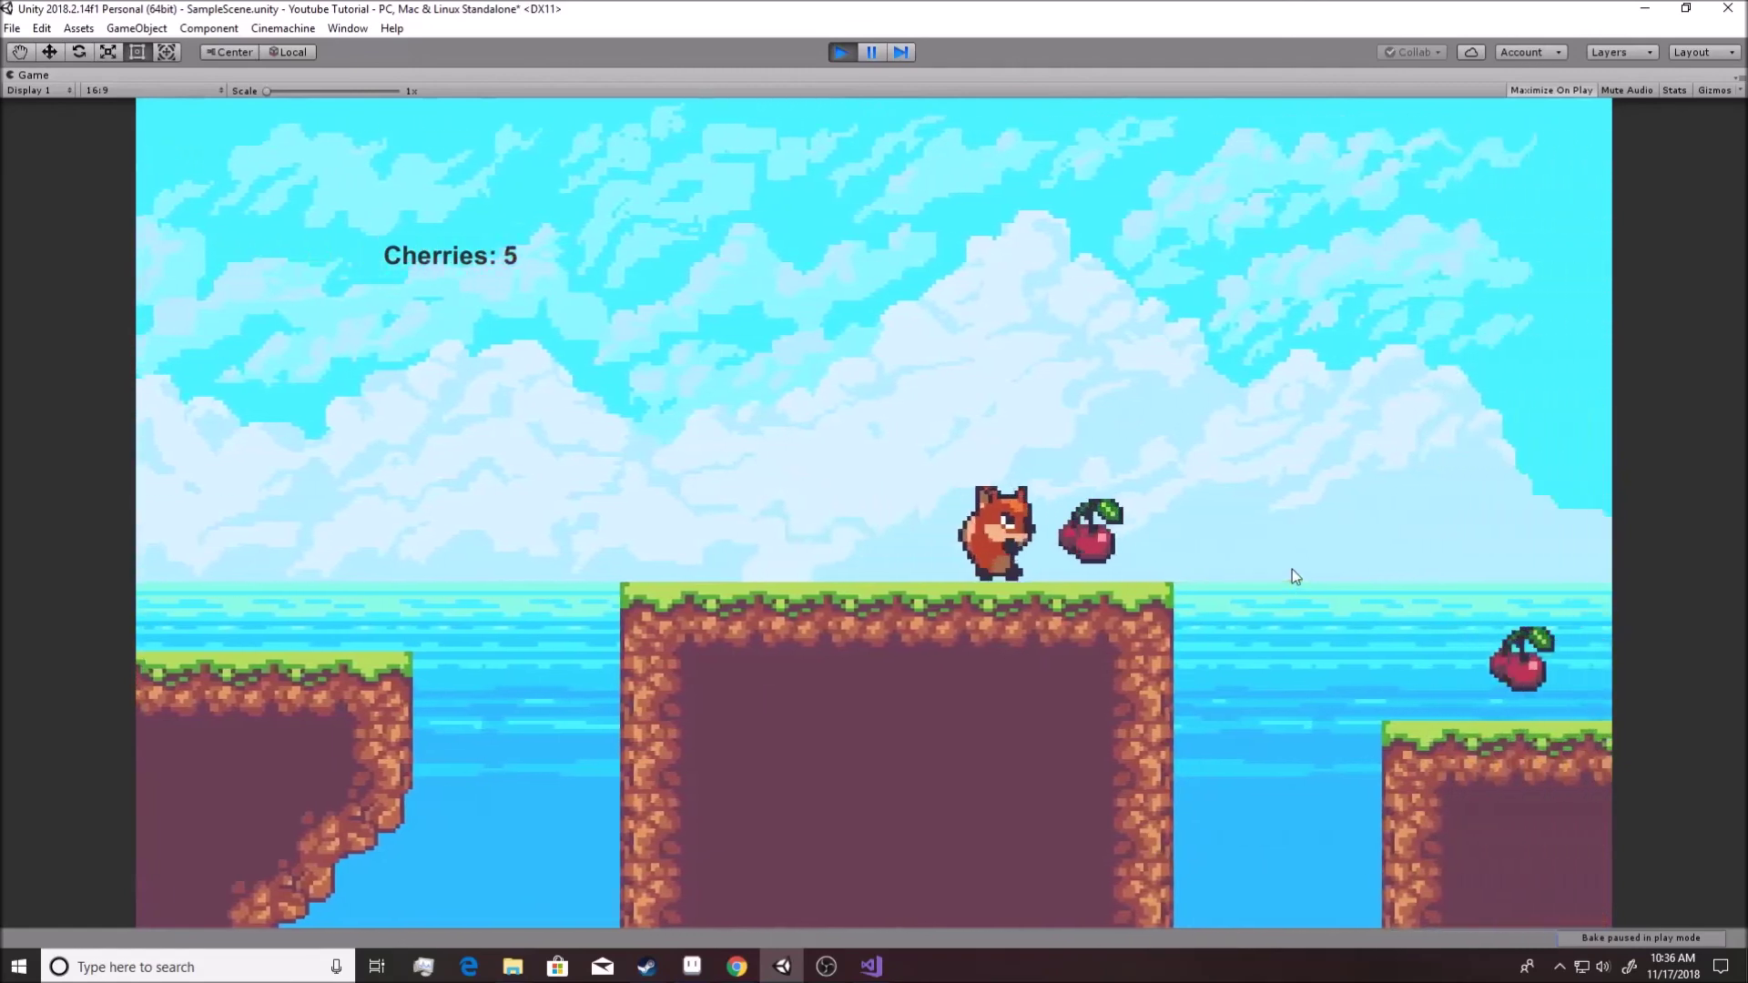
{"action": "key", "text": "space"}
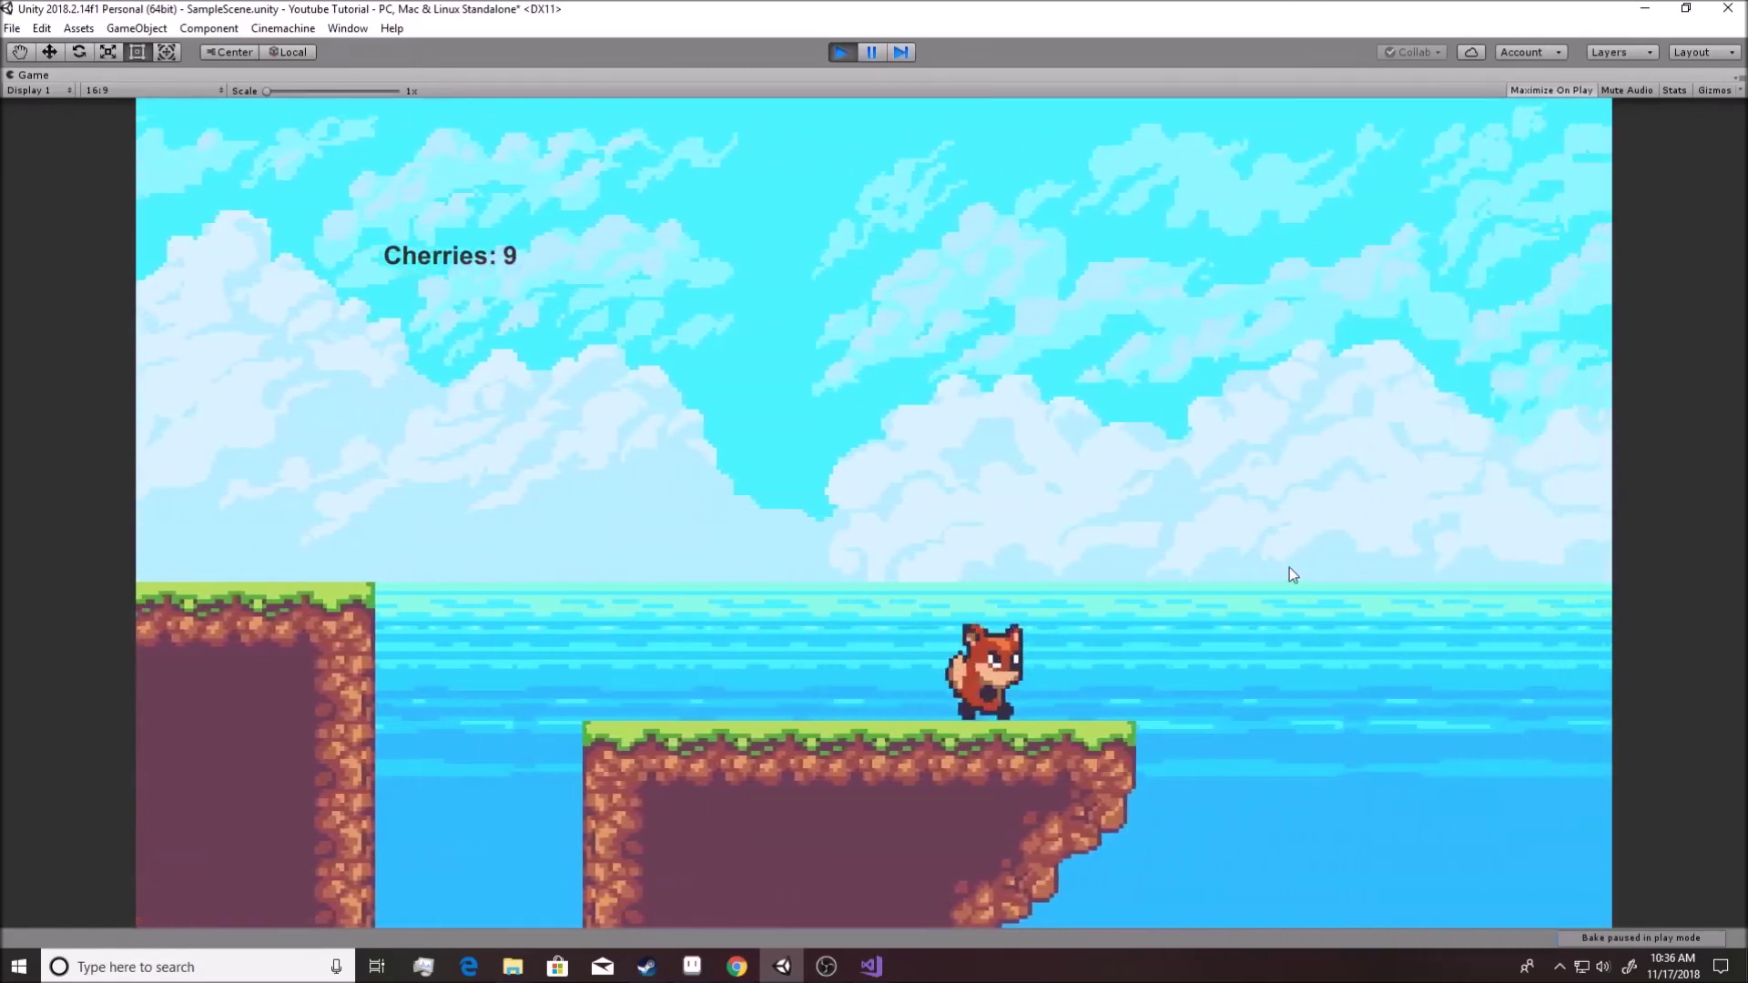
{"action": "key", "text": "space"}
{"action": "key", "text": "space"}
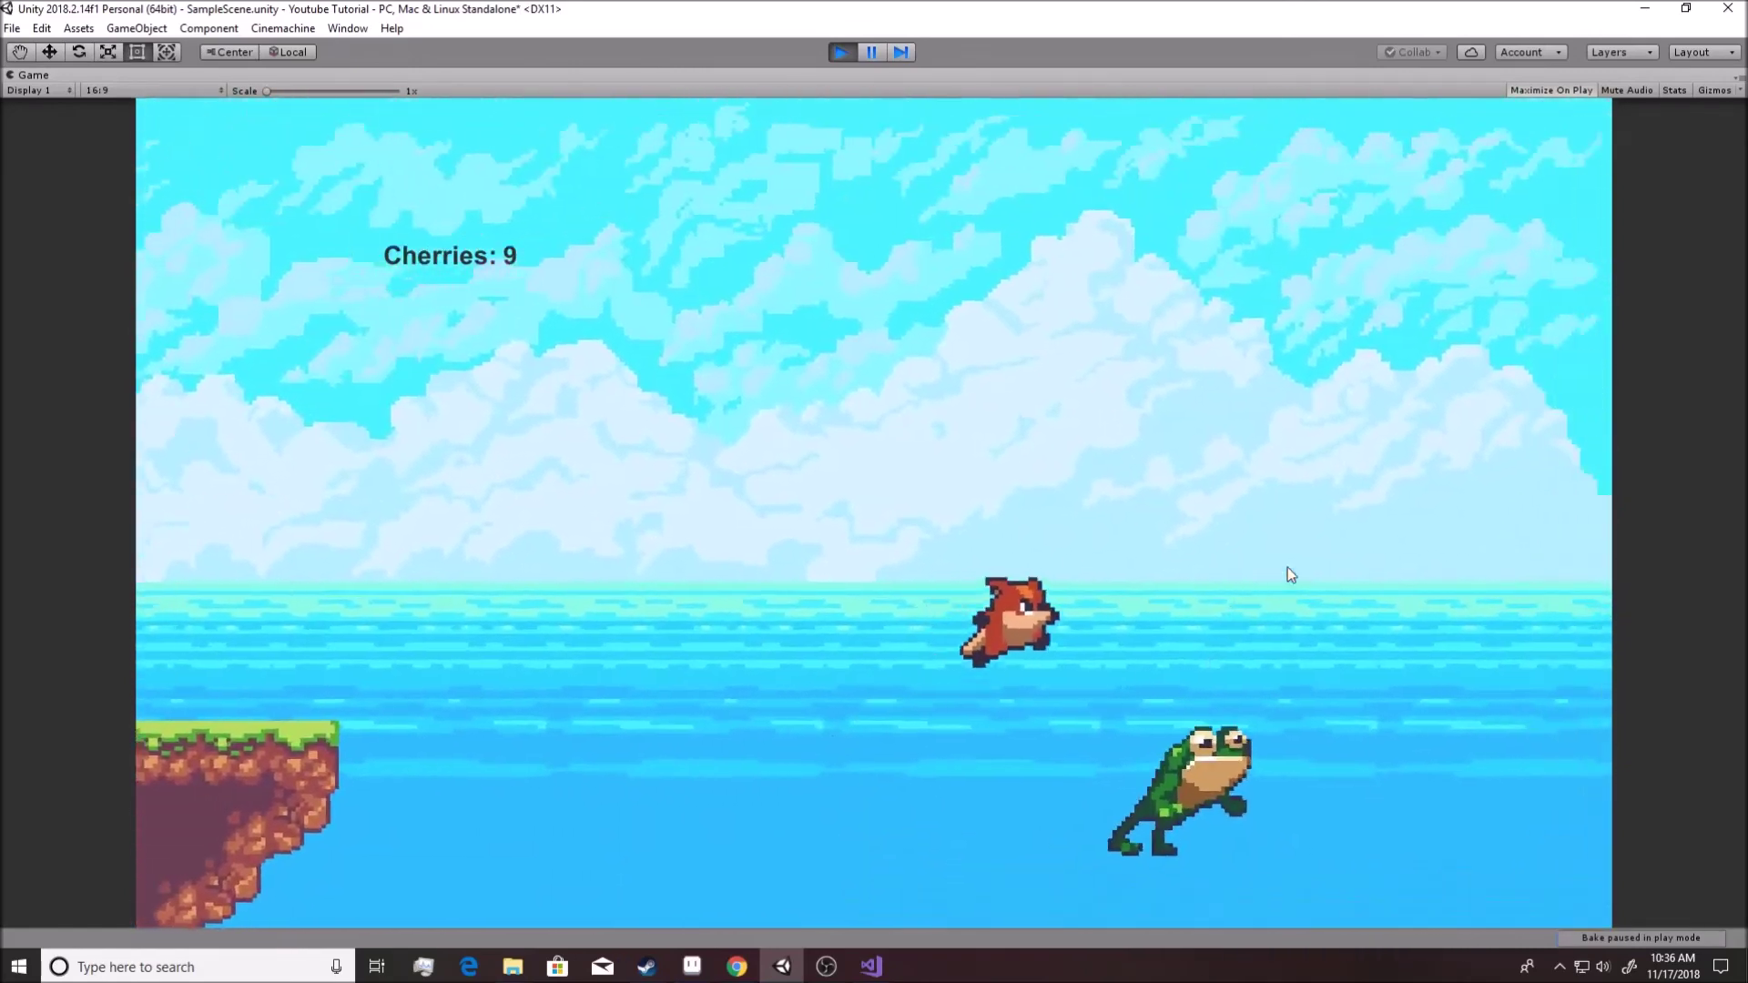
{"action": "key", "text": "space"}
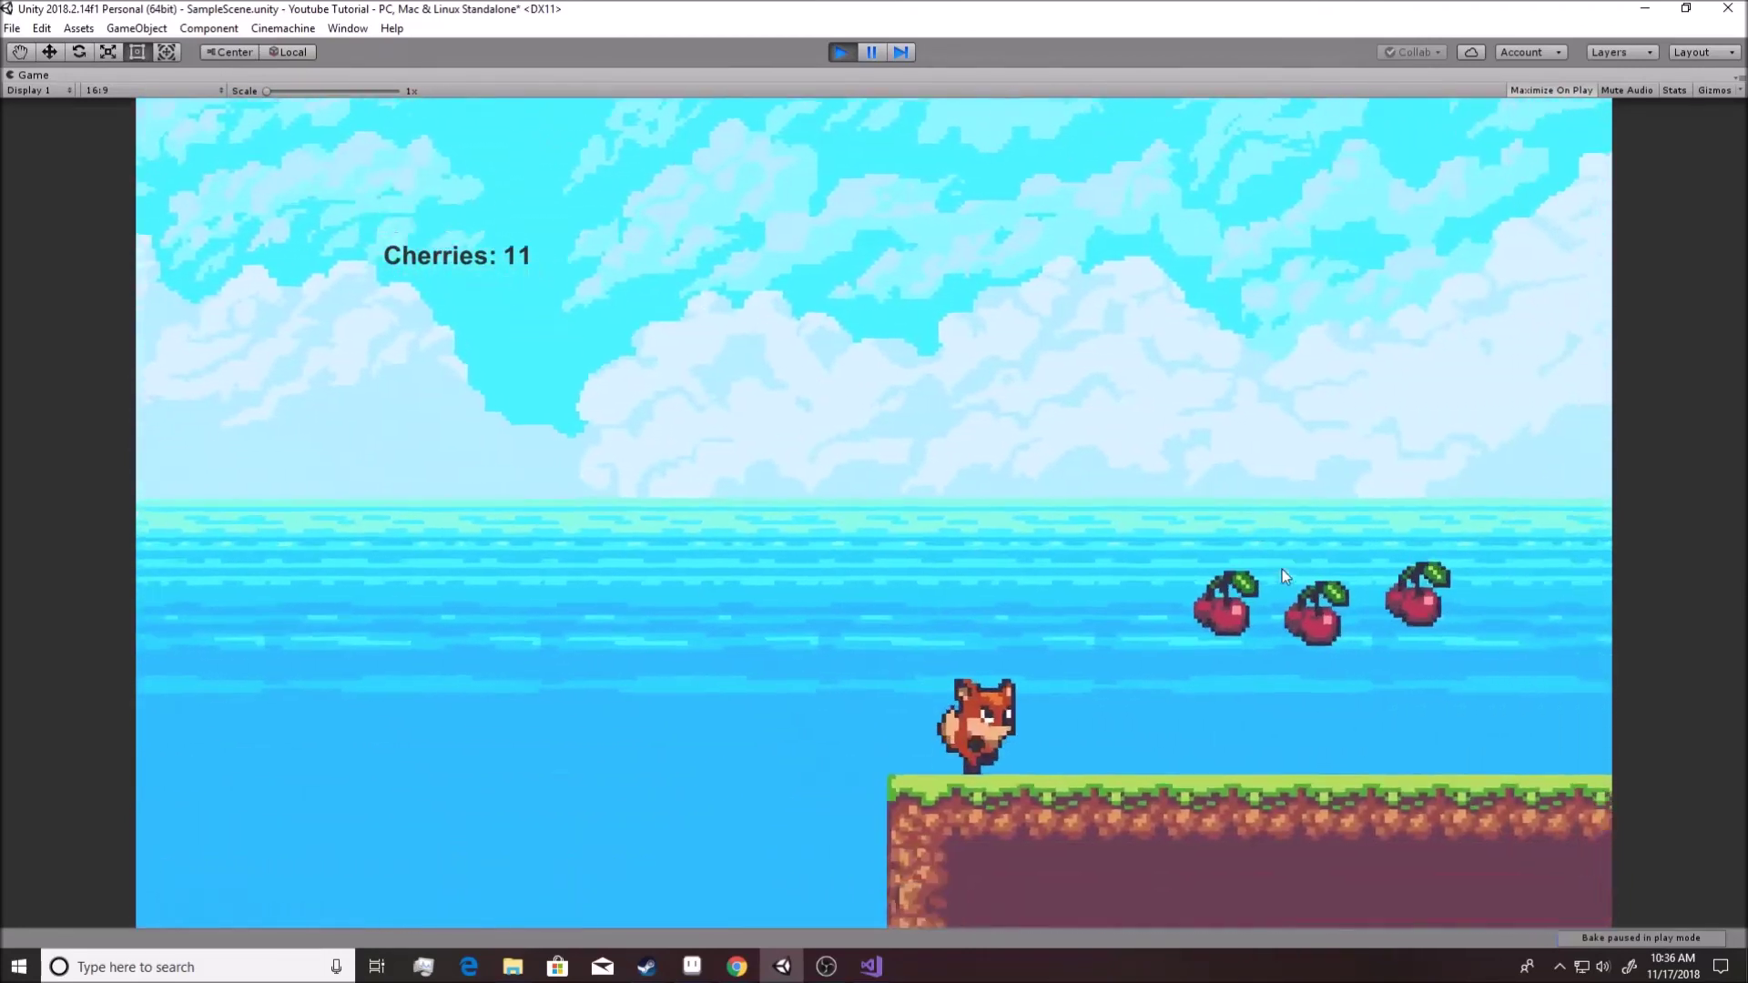
{"action": "key", "text": "space"}
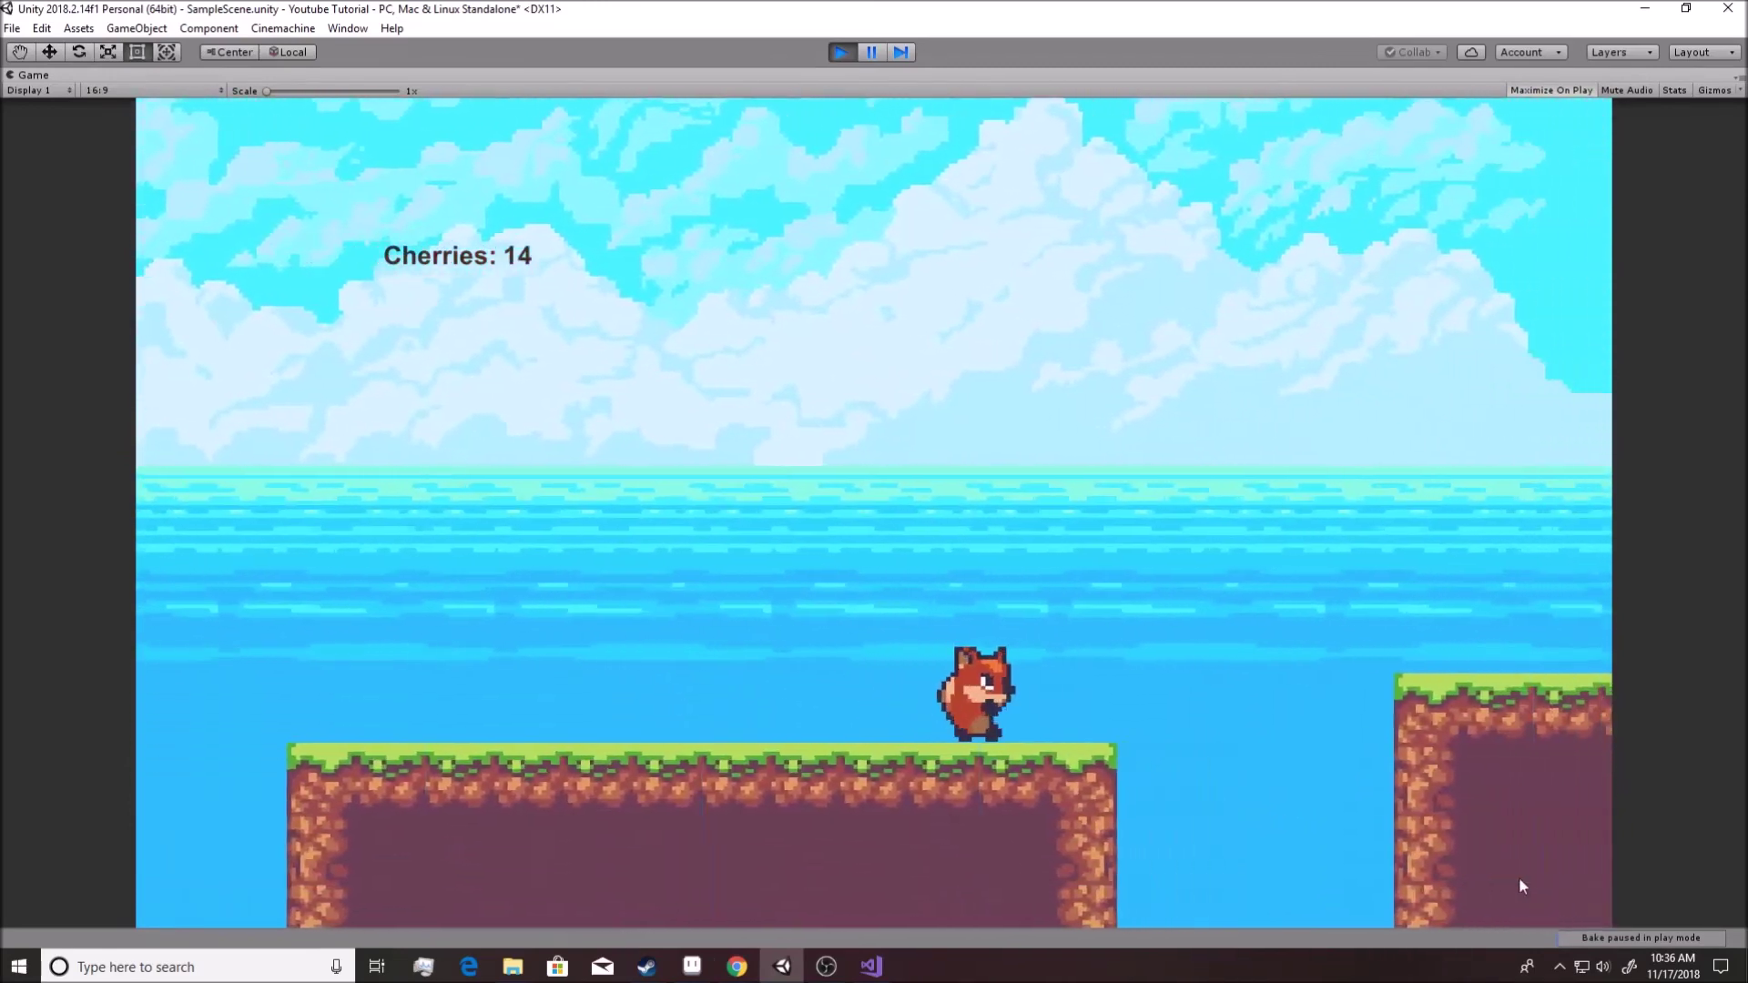
{"action": "key", "text": "space"}
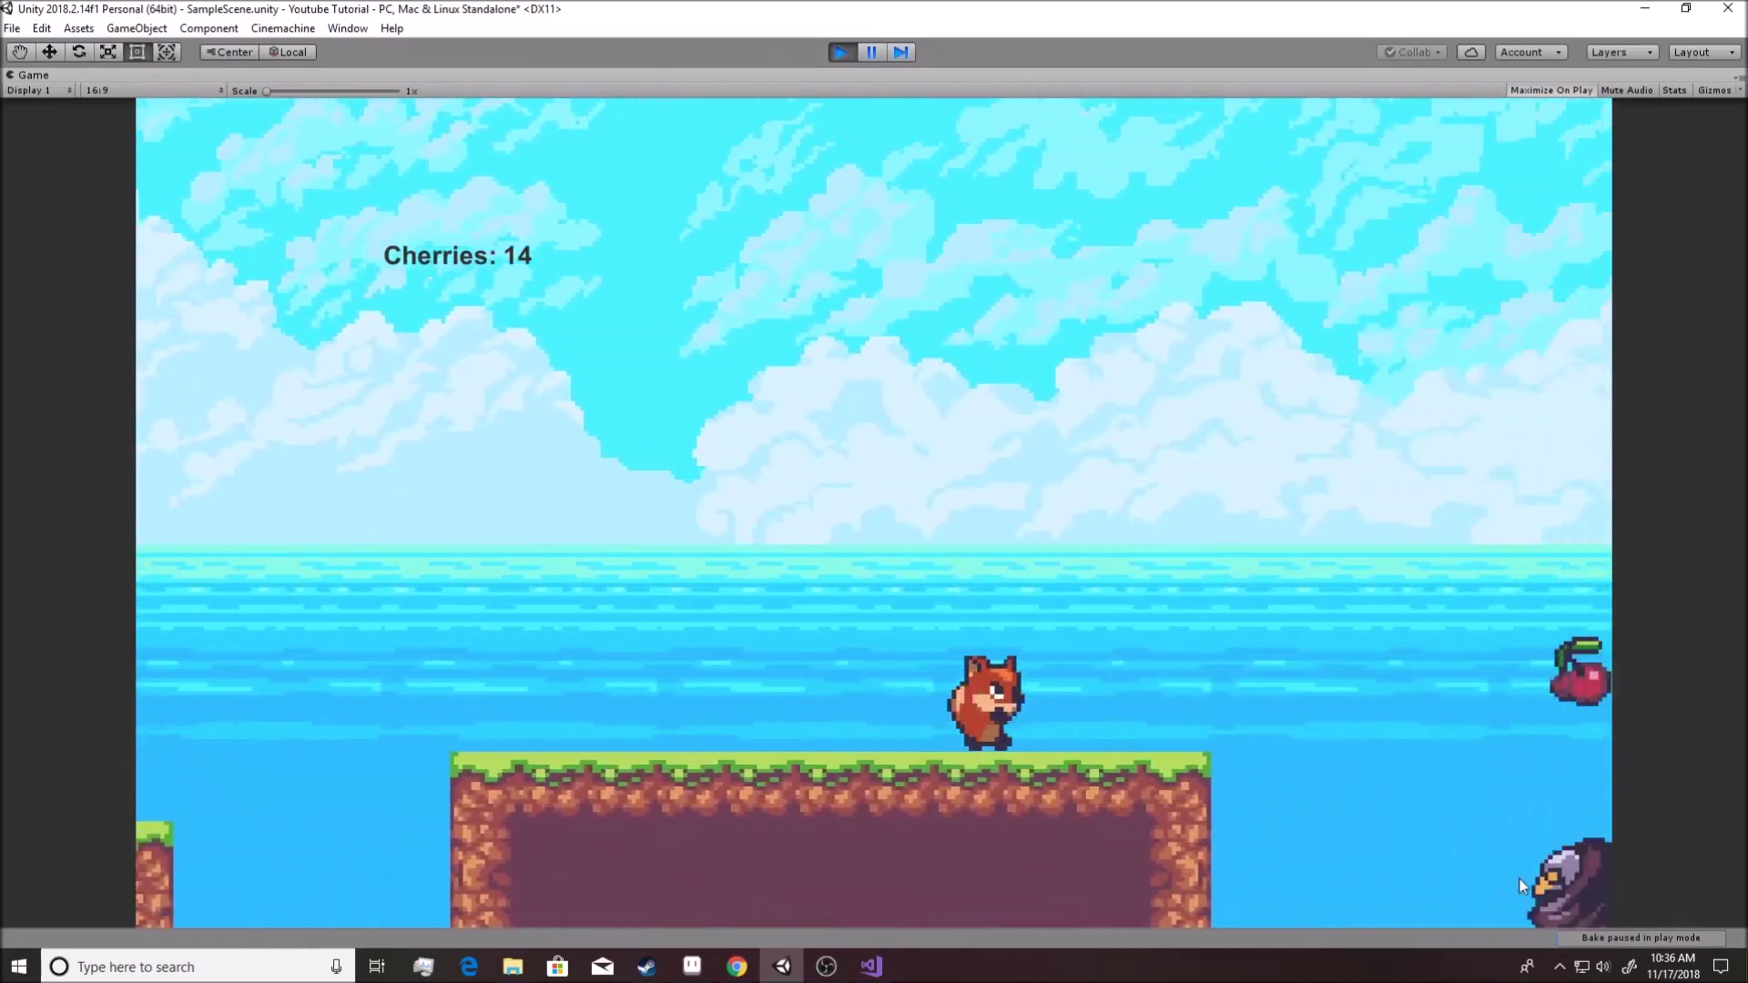
{"action": "key", "text": "space"}
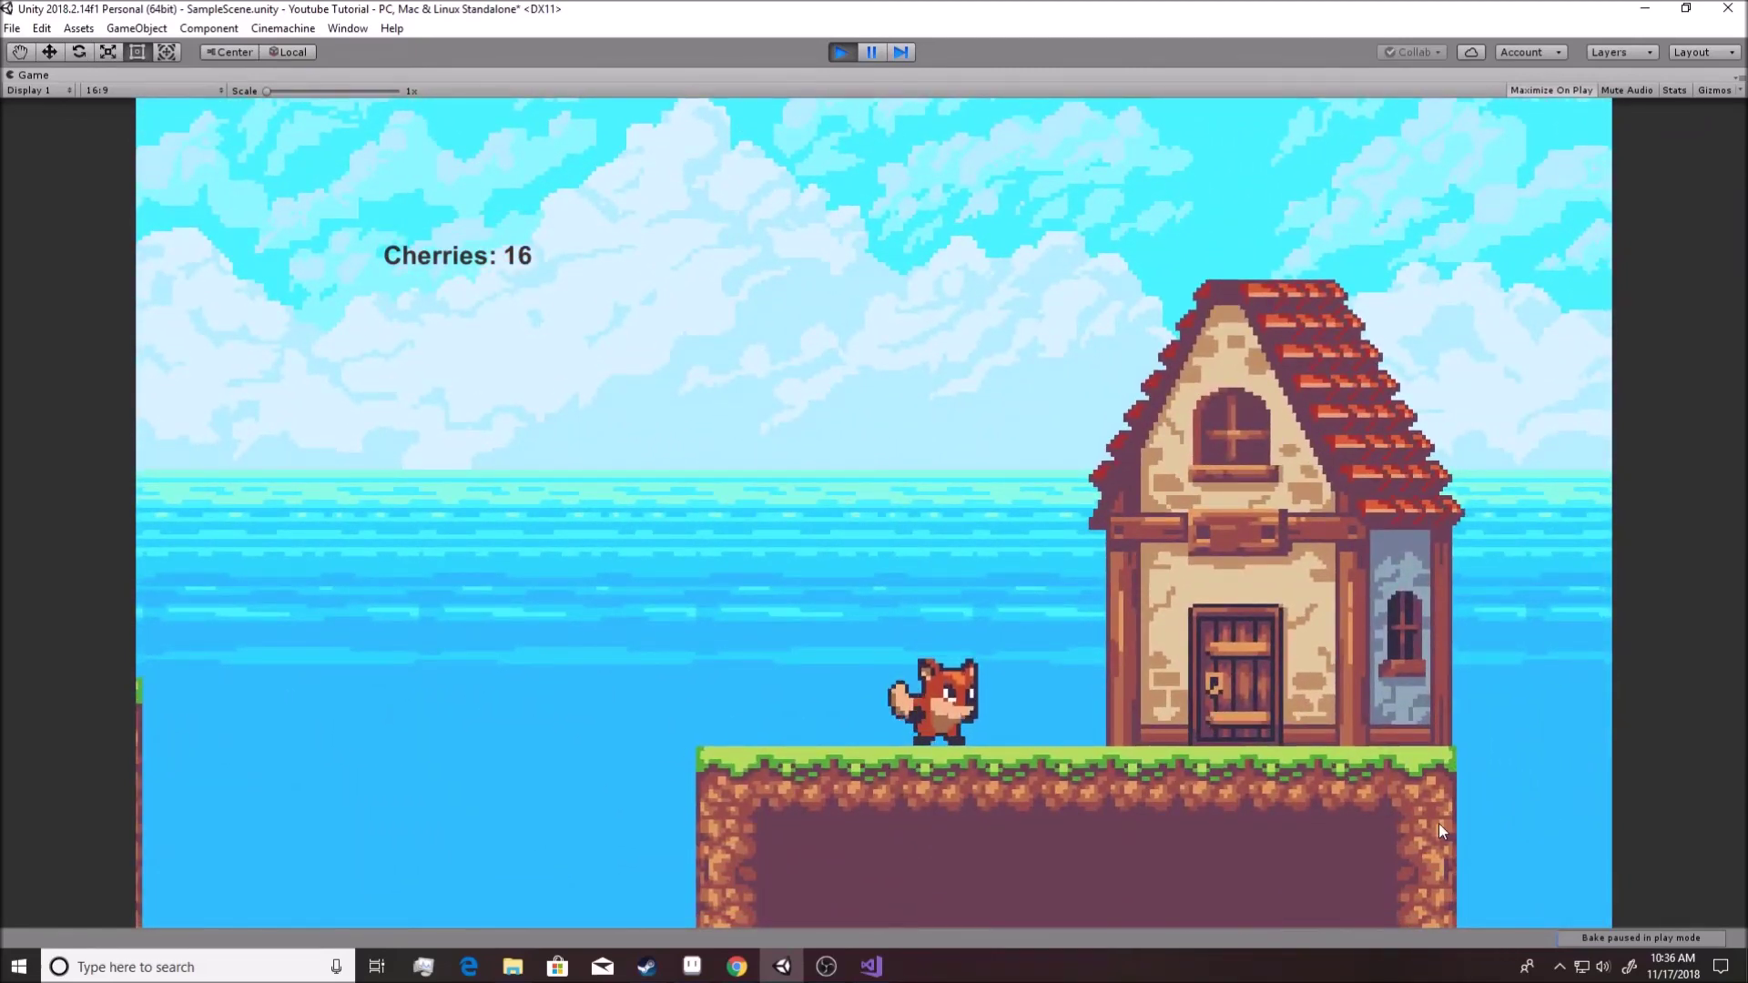
{"action": "key", "text": "Right"}
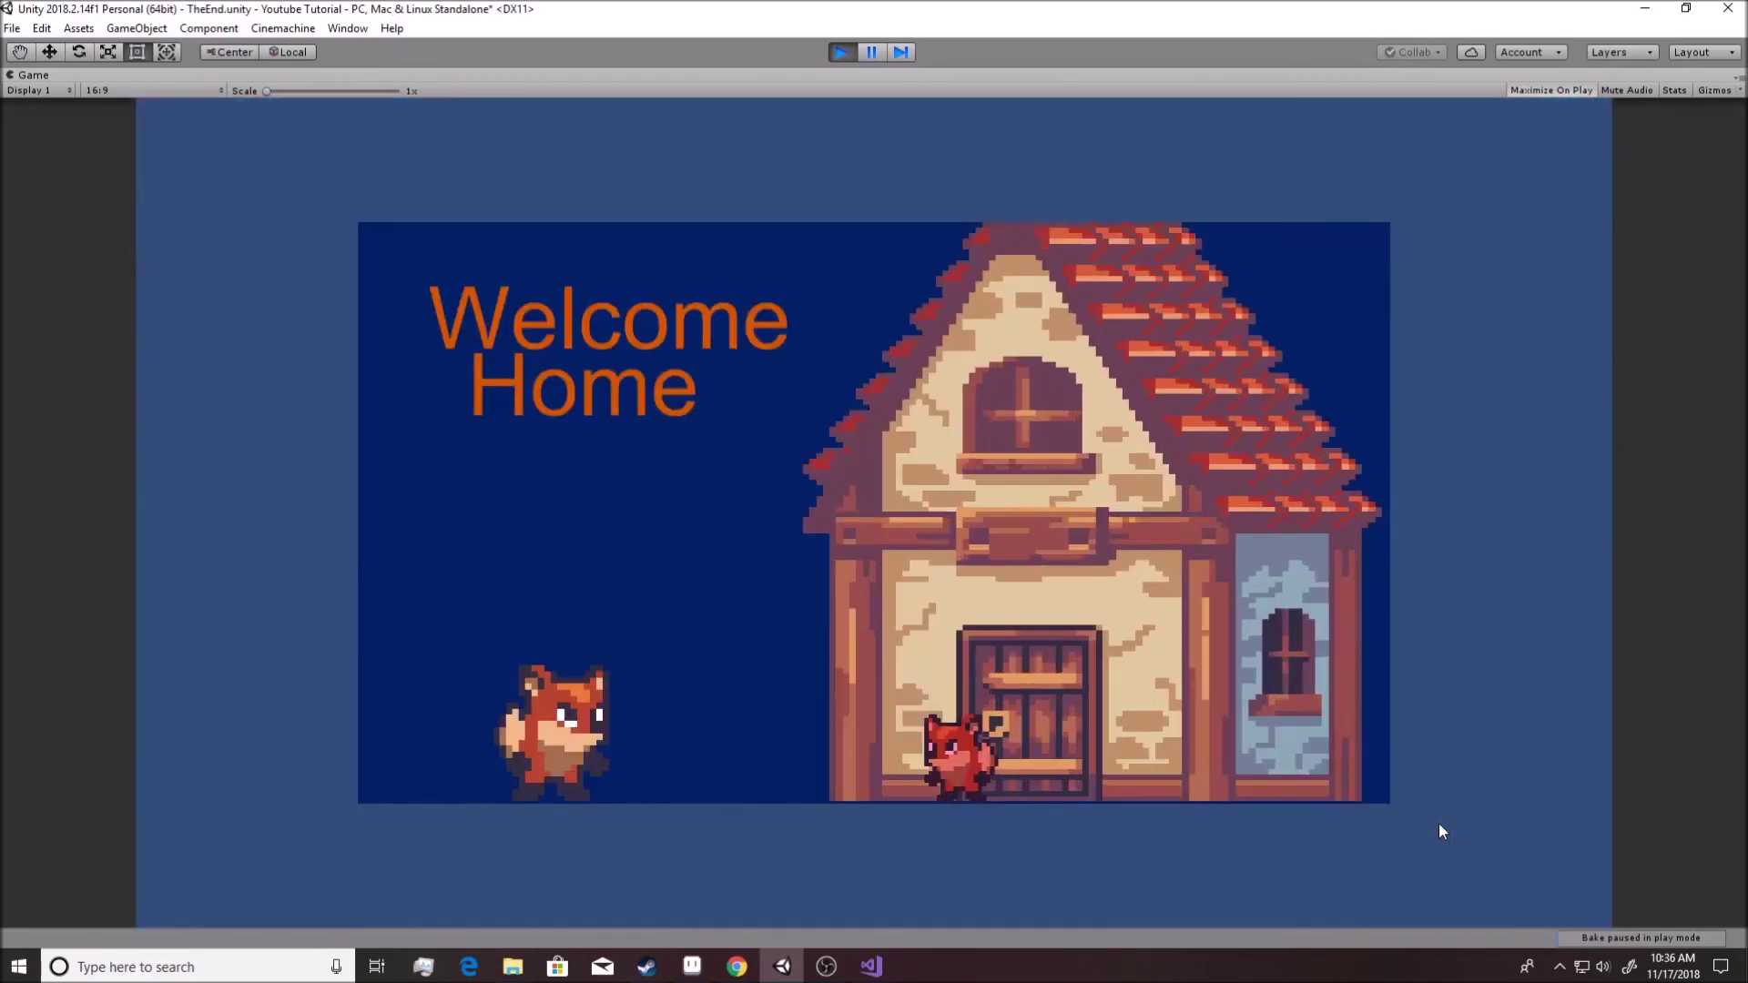